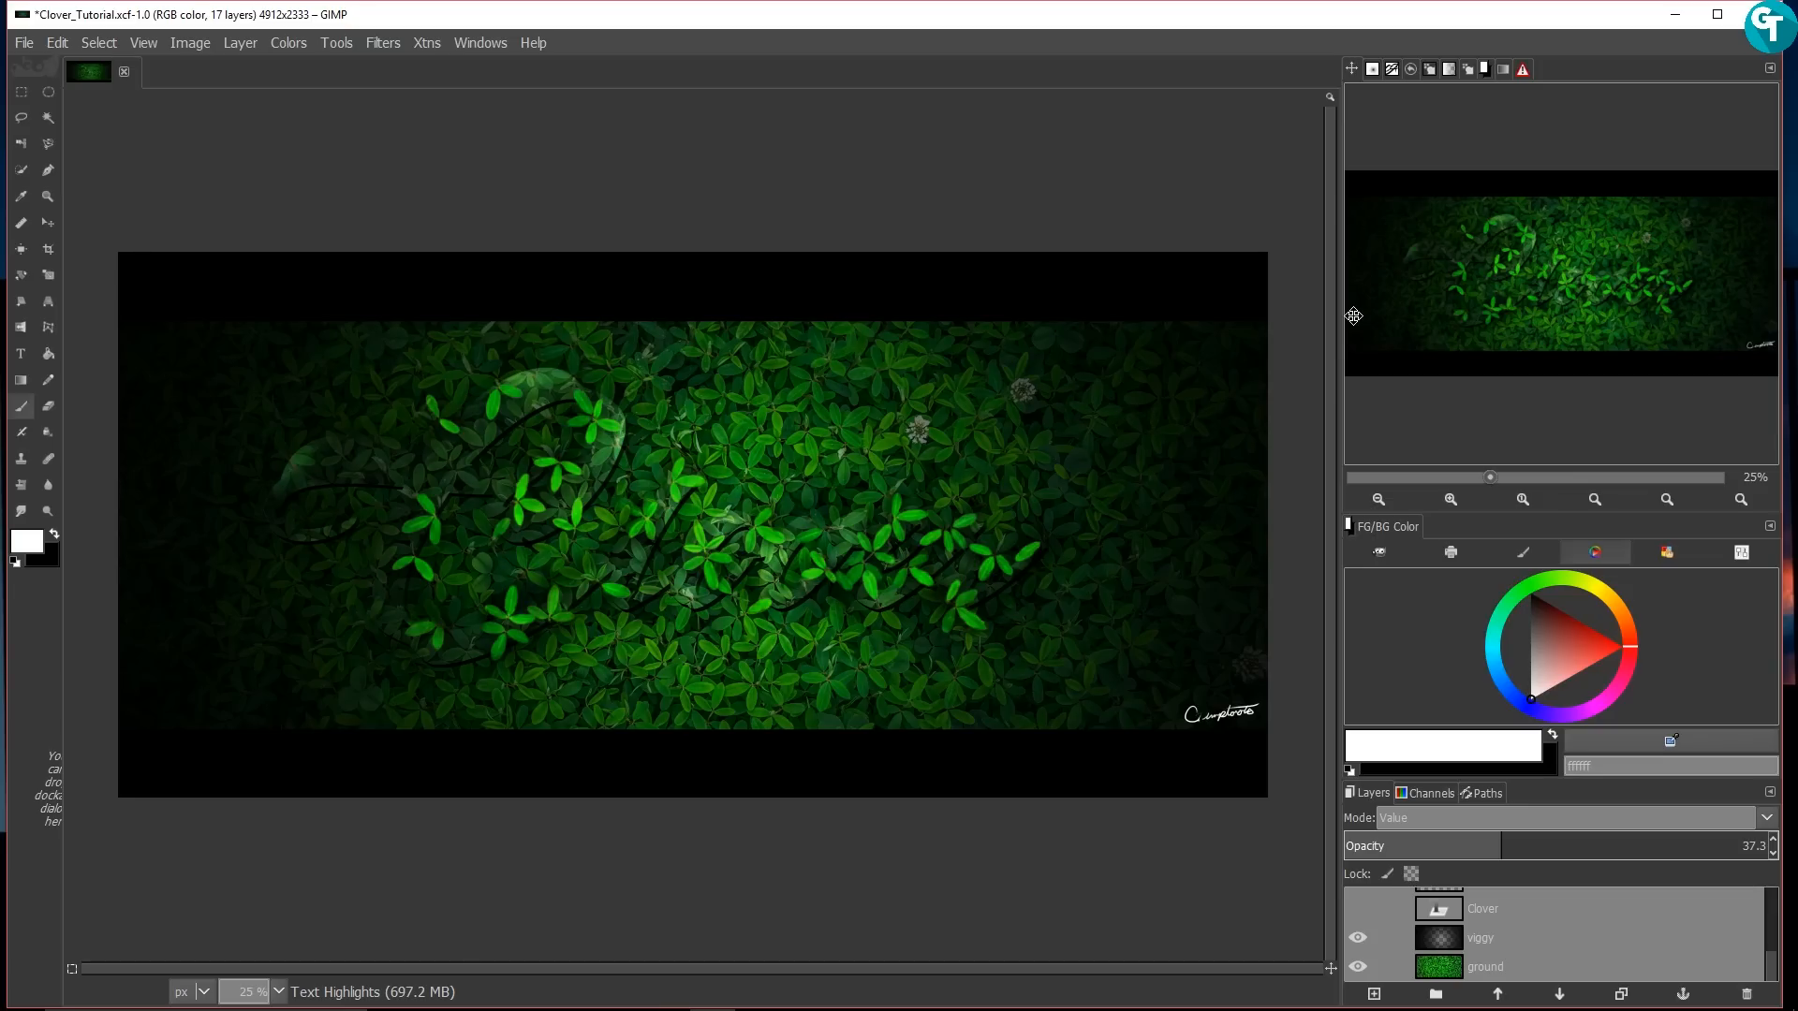
Step: Examine the finished clover artwork and its layer stack, from the ground layer up to Black Lines
scroll(1018, 468, "down", 3)
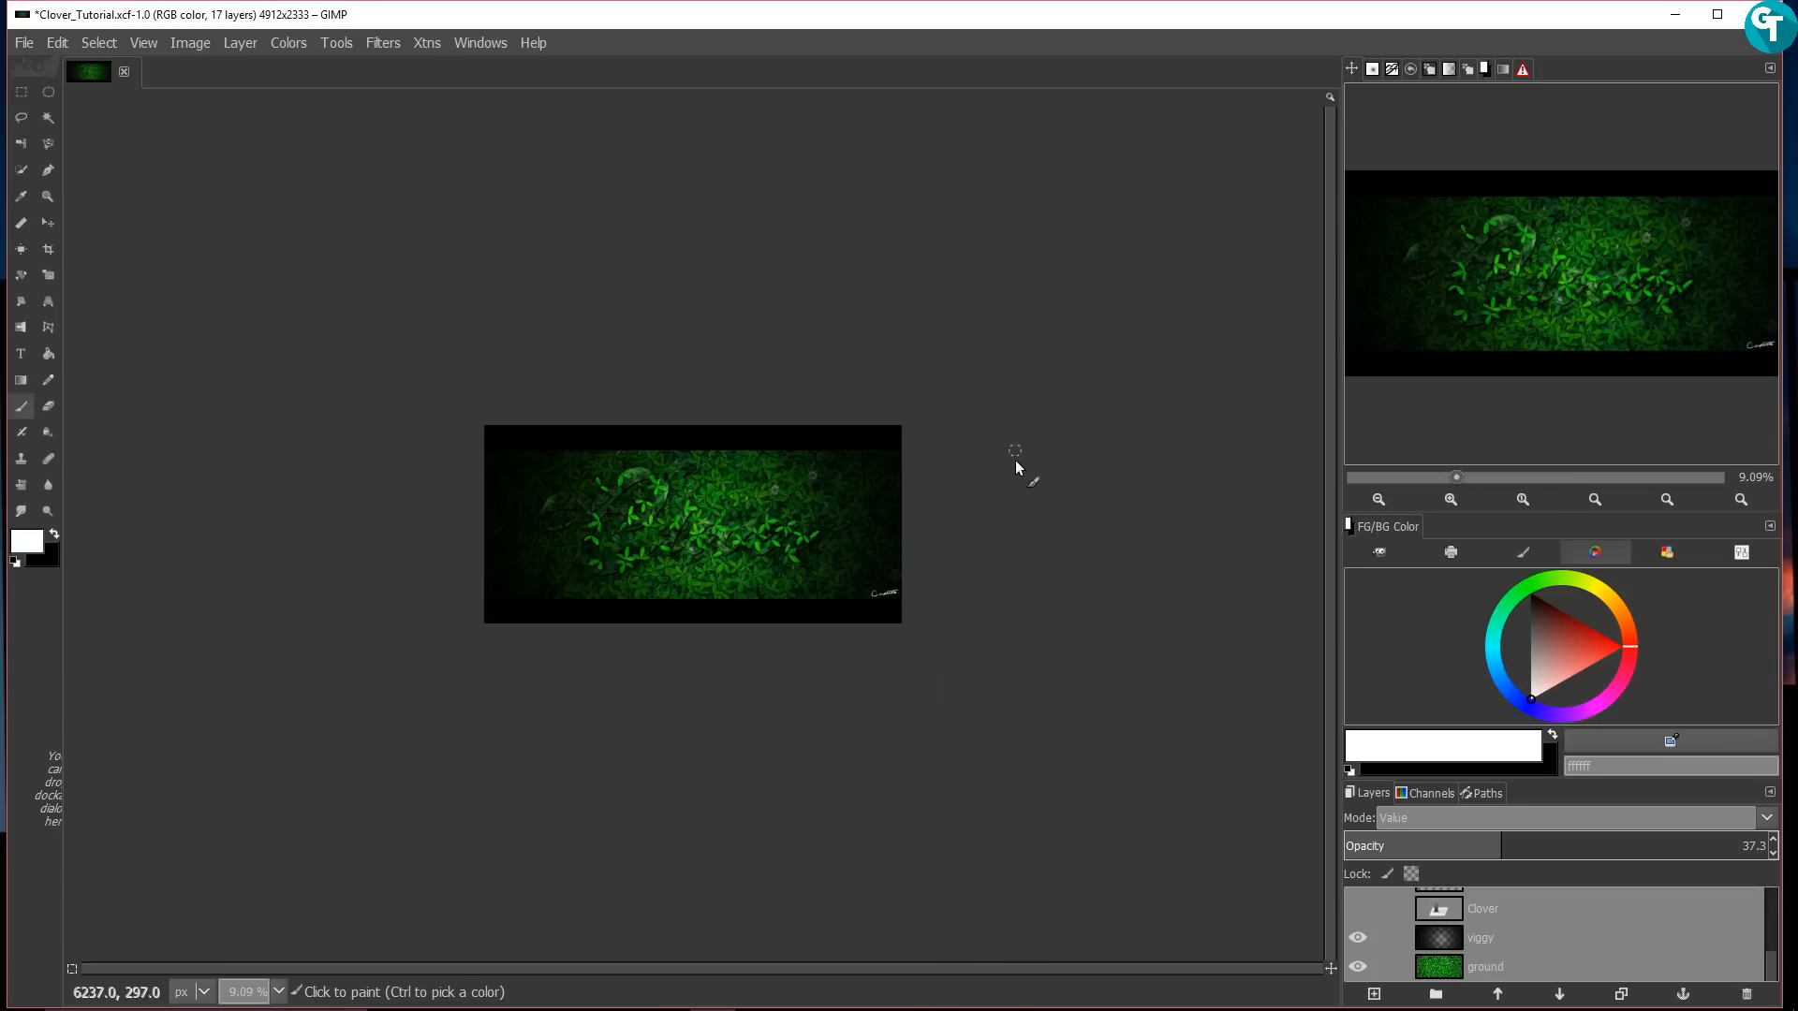
scroll(1018, 468, "up", 3)
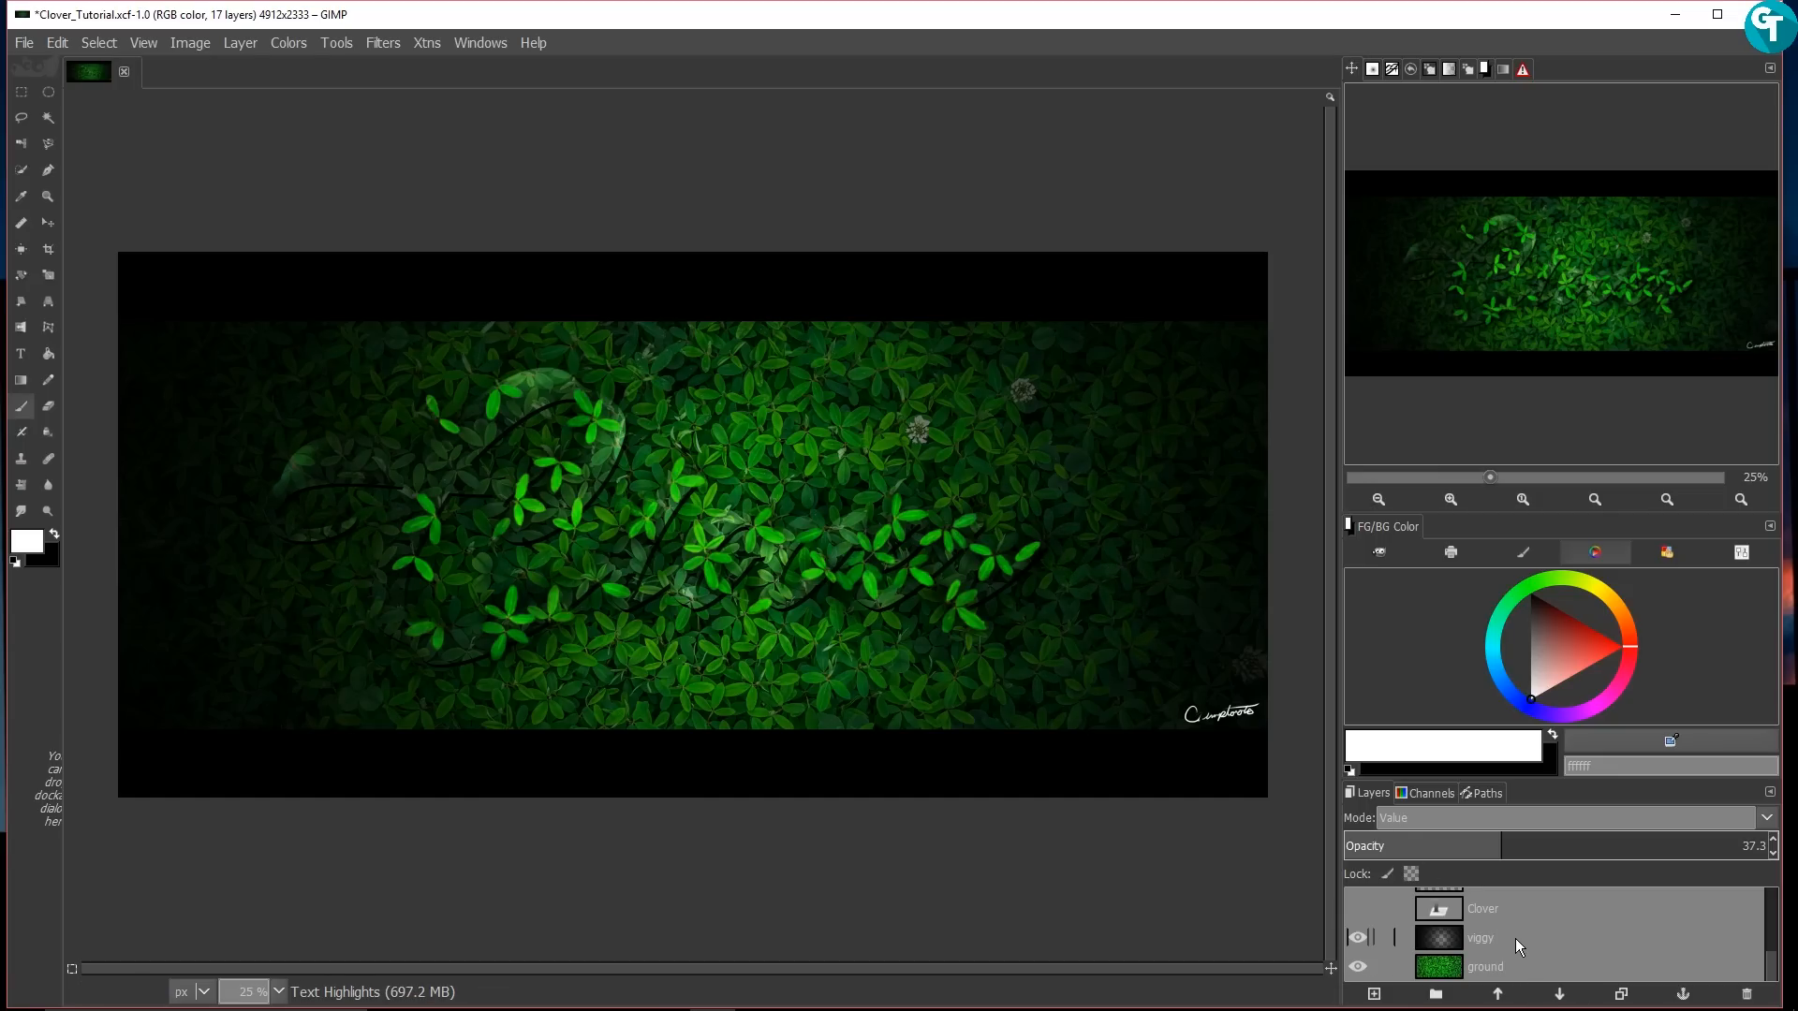
scroll(1515, 938, "up", 1)
scroll(1515, 938, "up", 2)
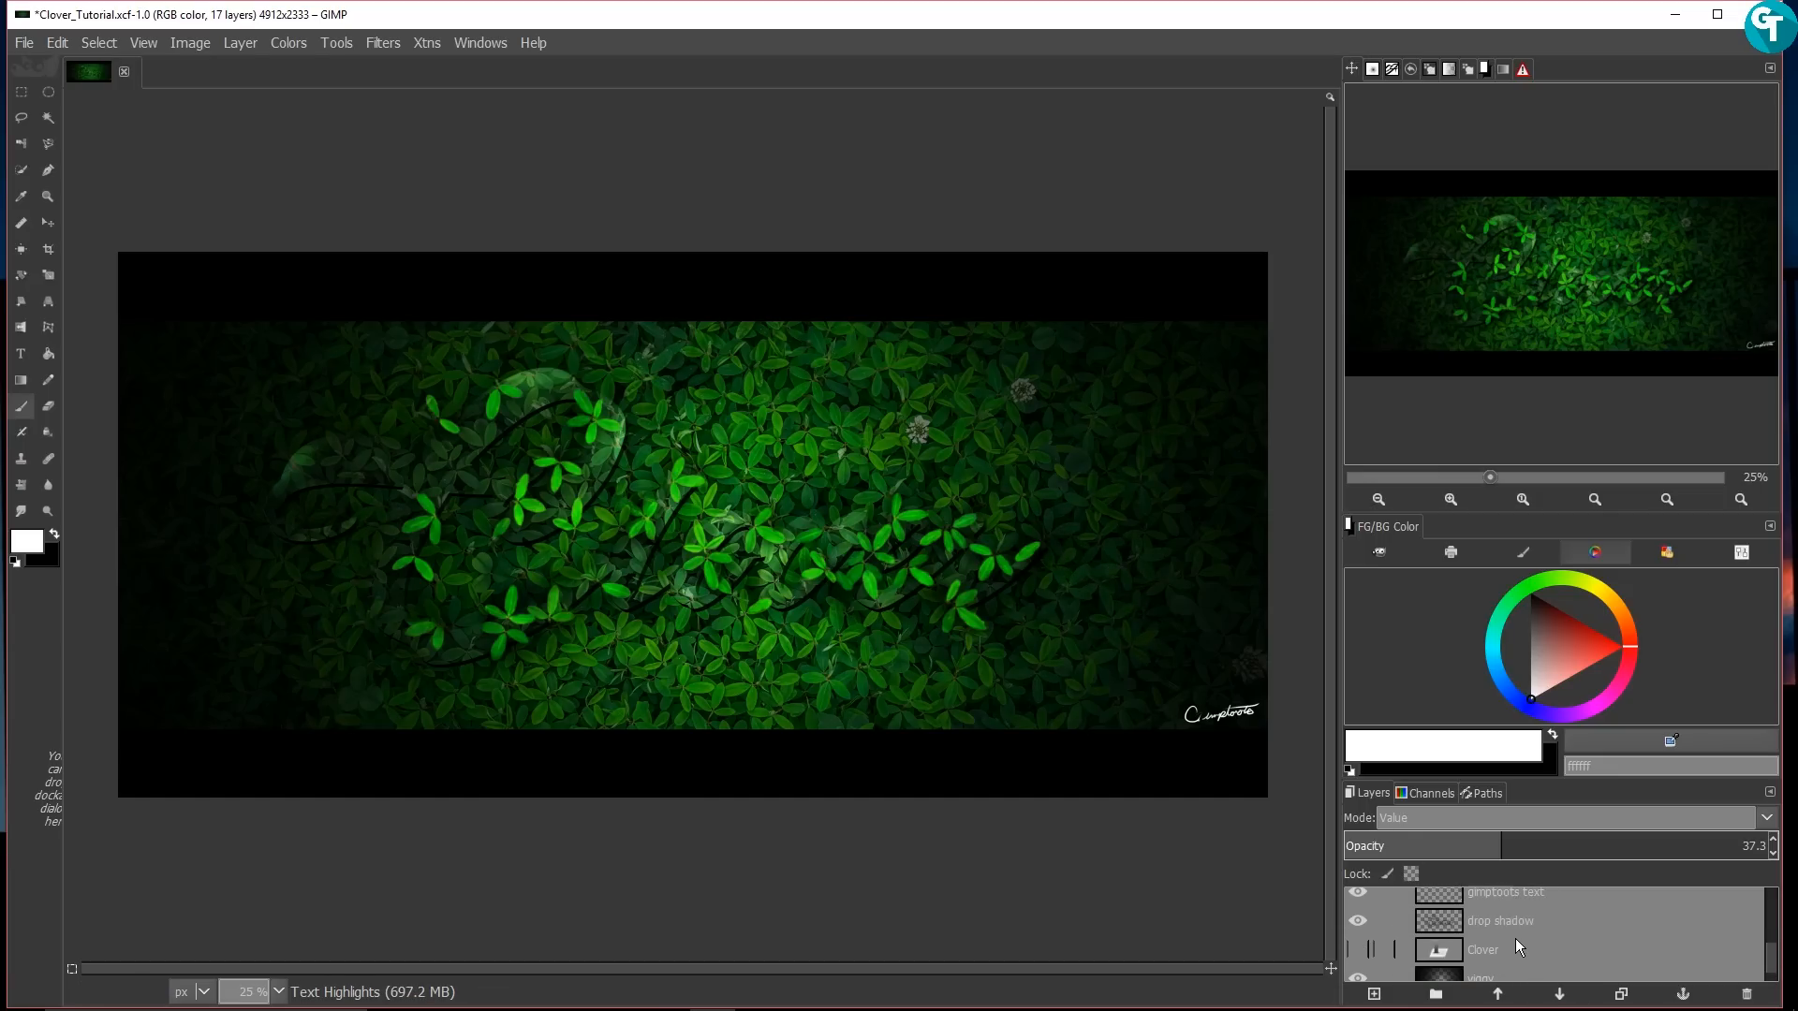
scroll(1515, 933, "up", 1)
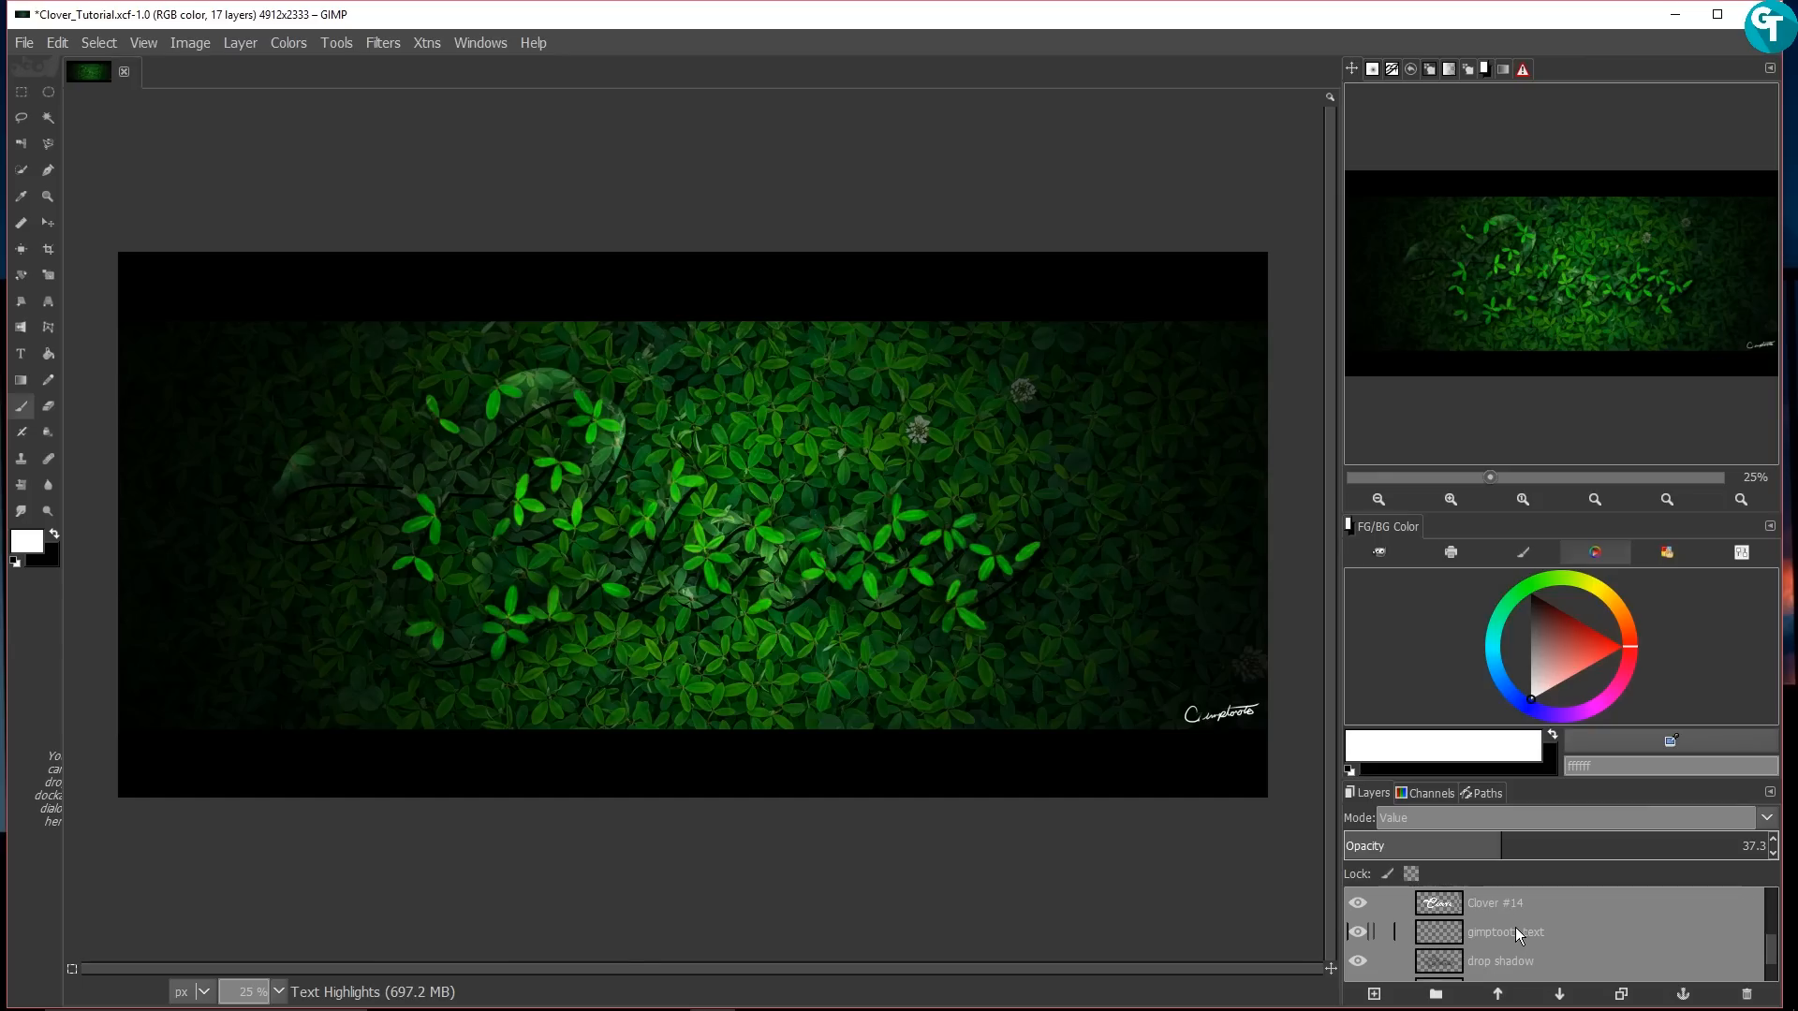
left_click(1534, 935)
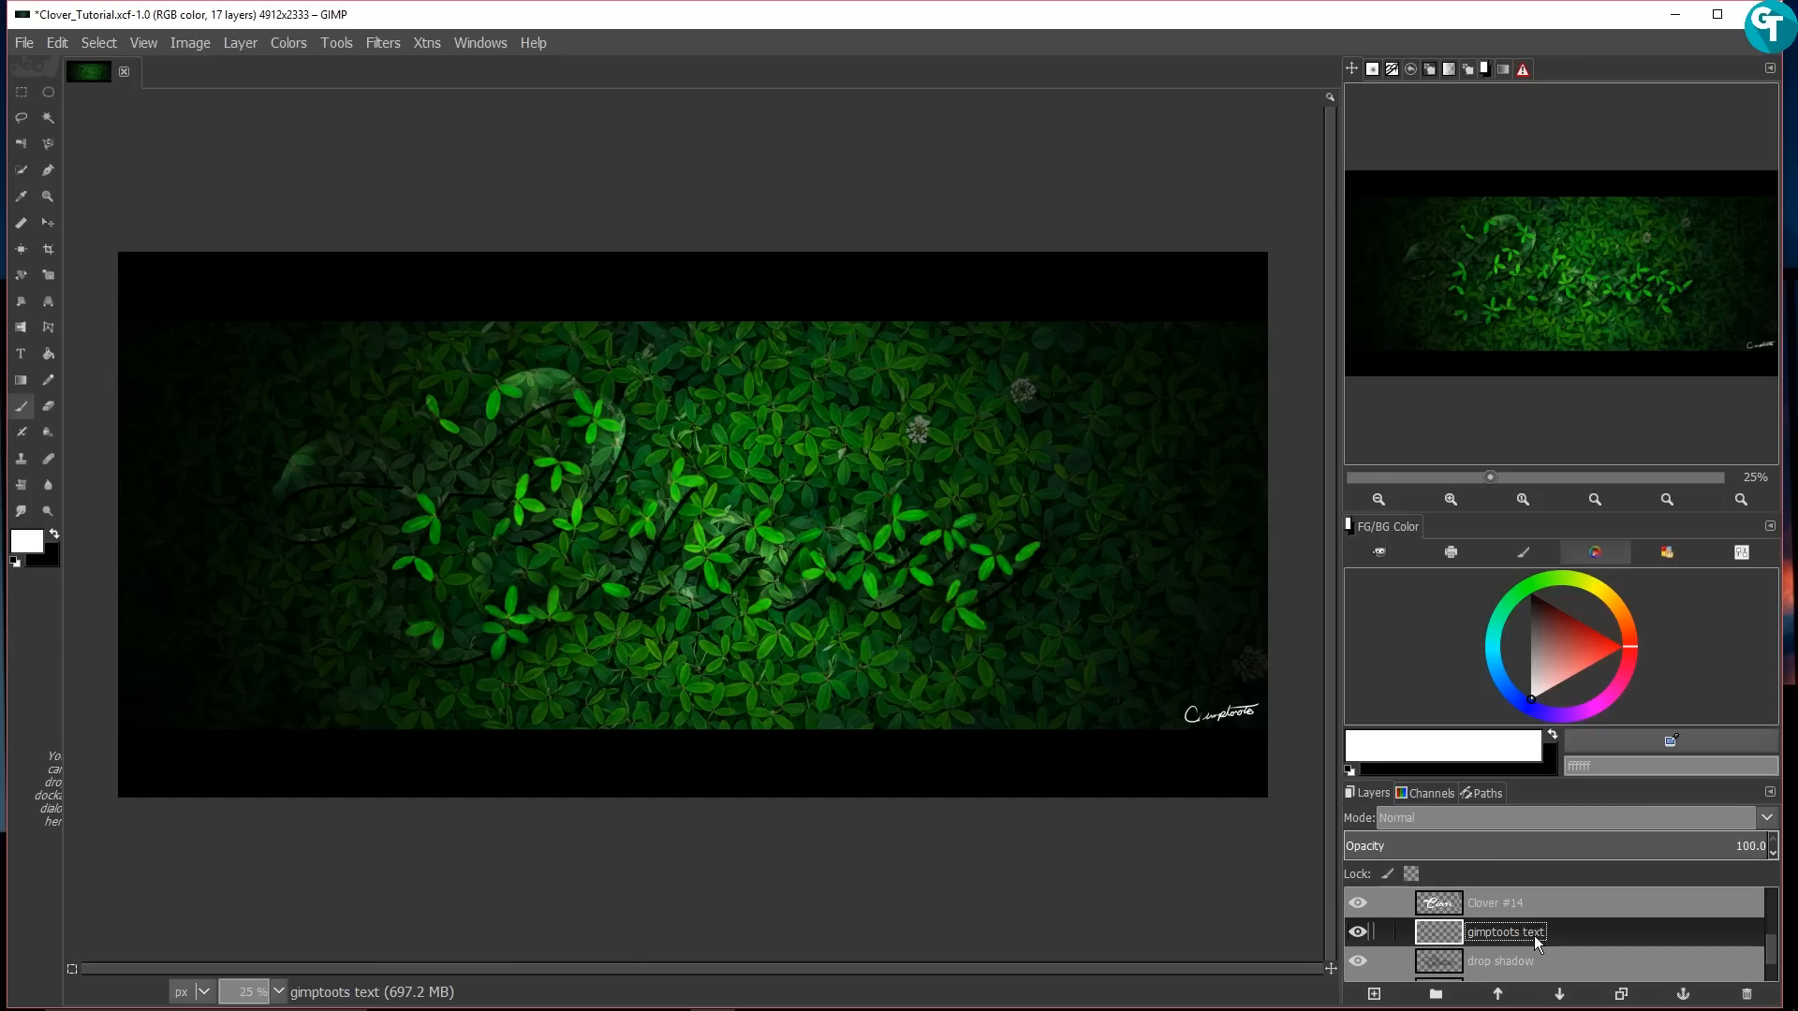
scroll(1549, 929, "up", 2)
left_click(1545, 932)
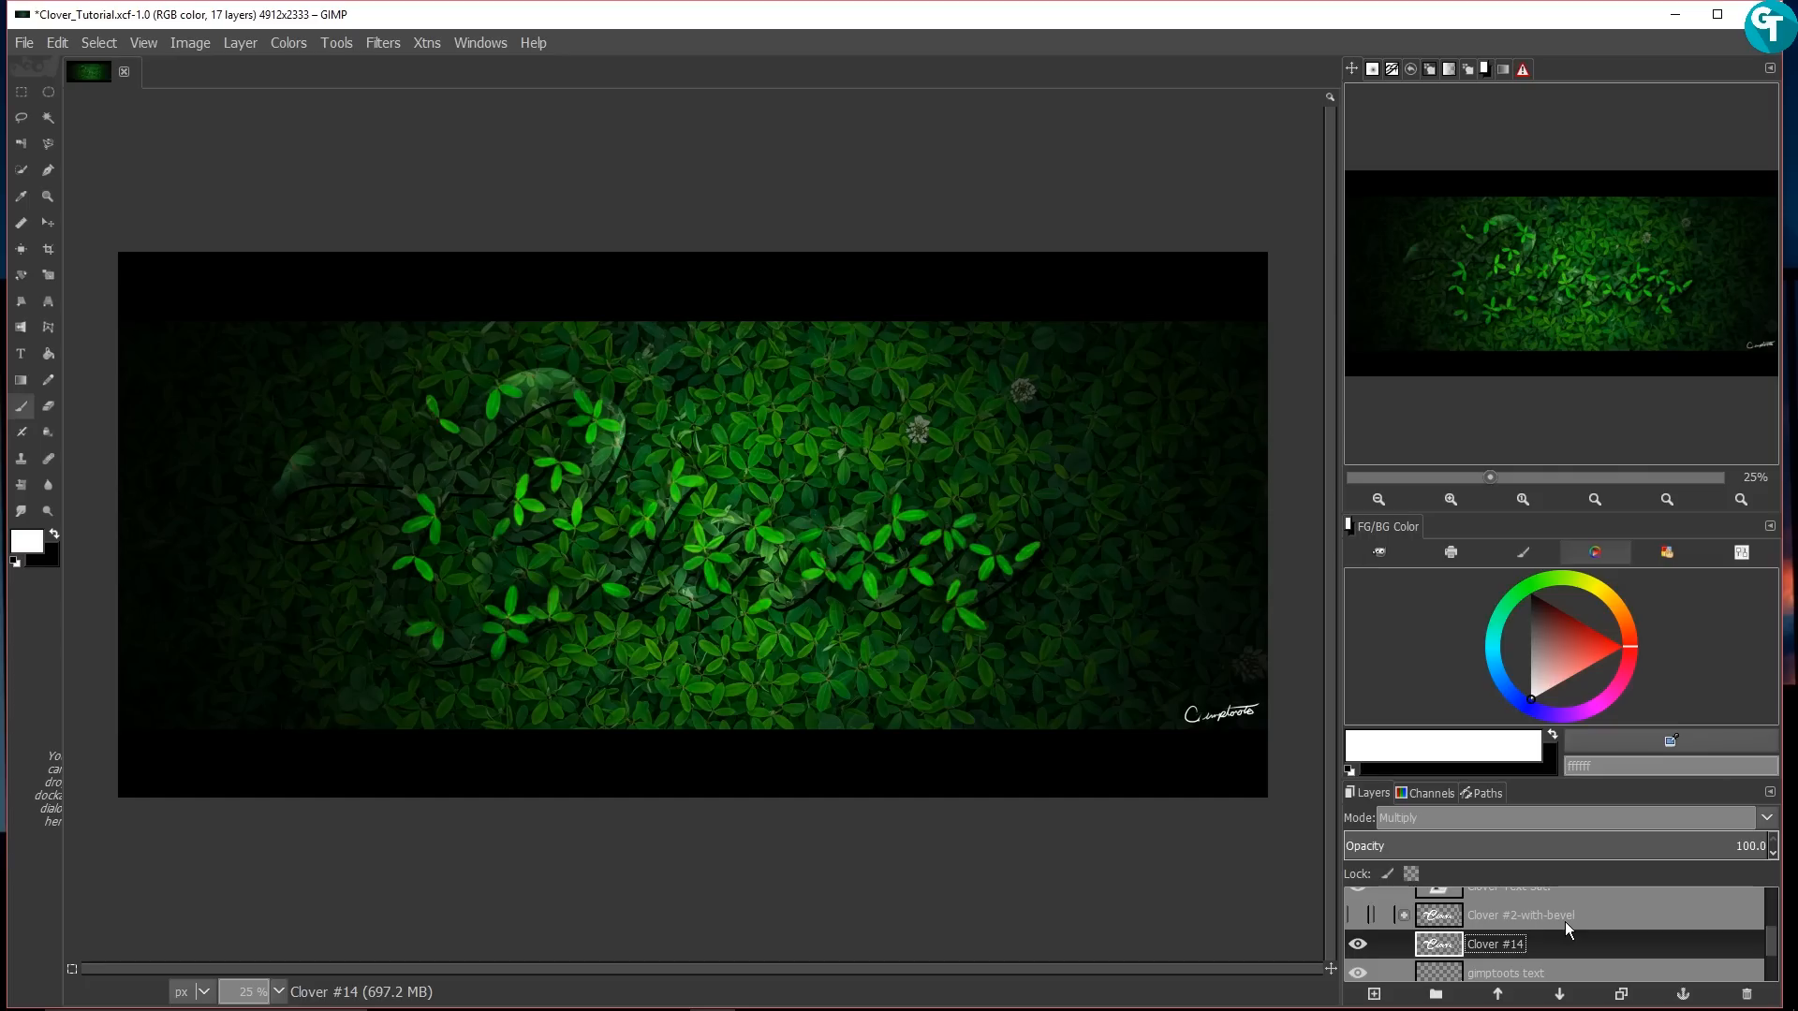
scroll(1565, 921, "up", 2)
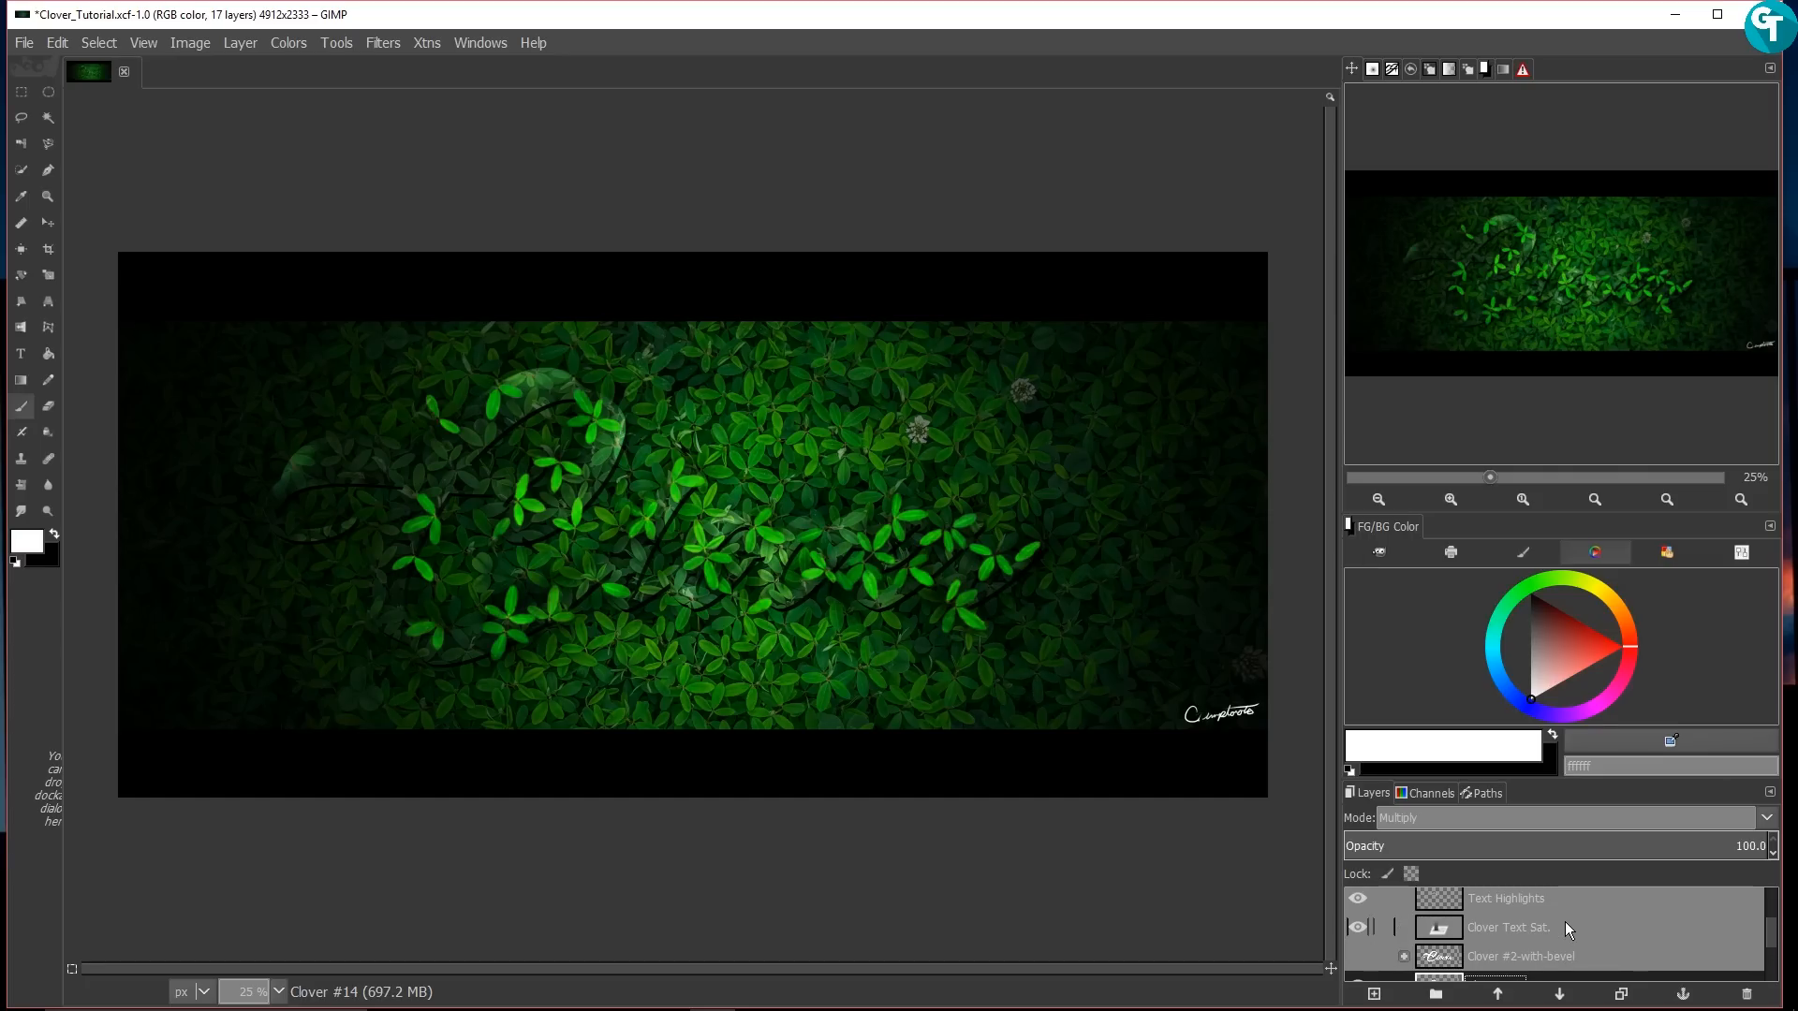
scroll(1564, 921, "up", 3)
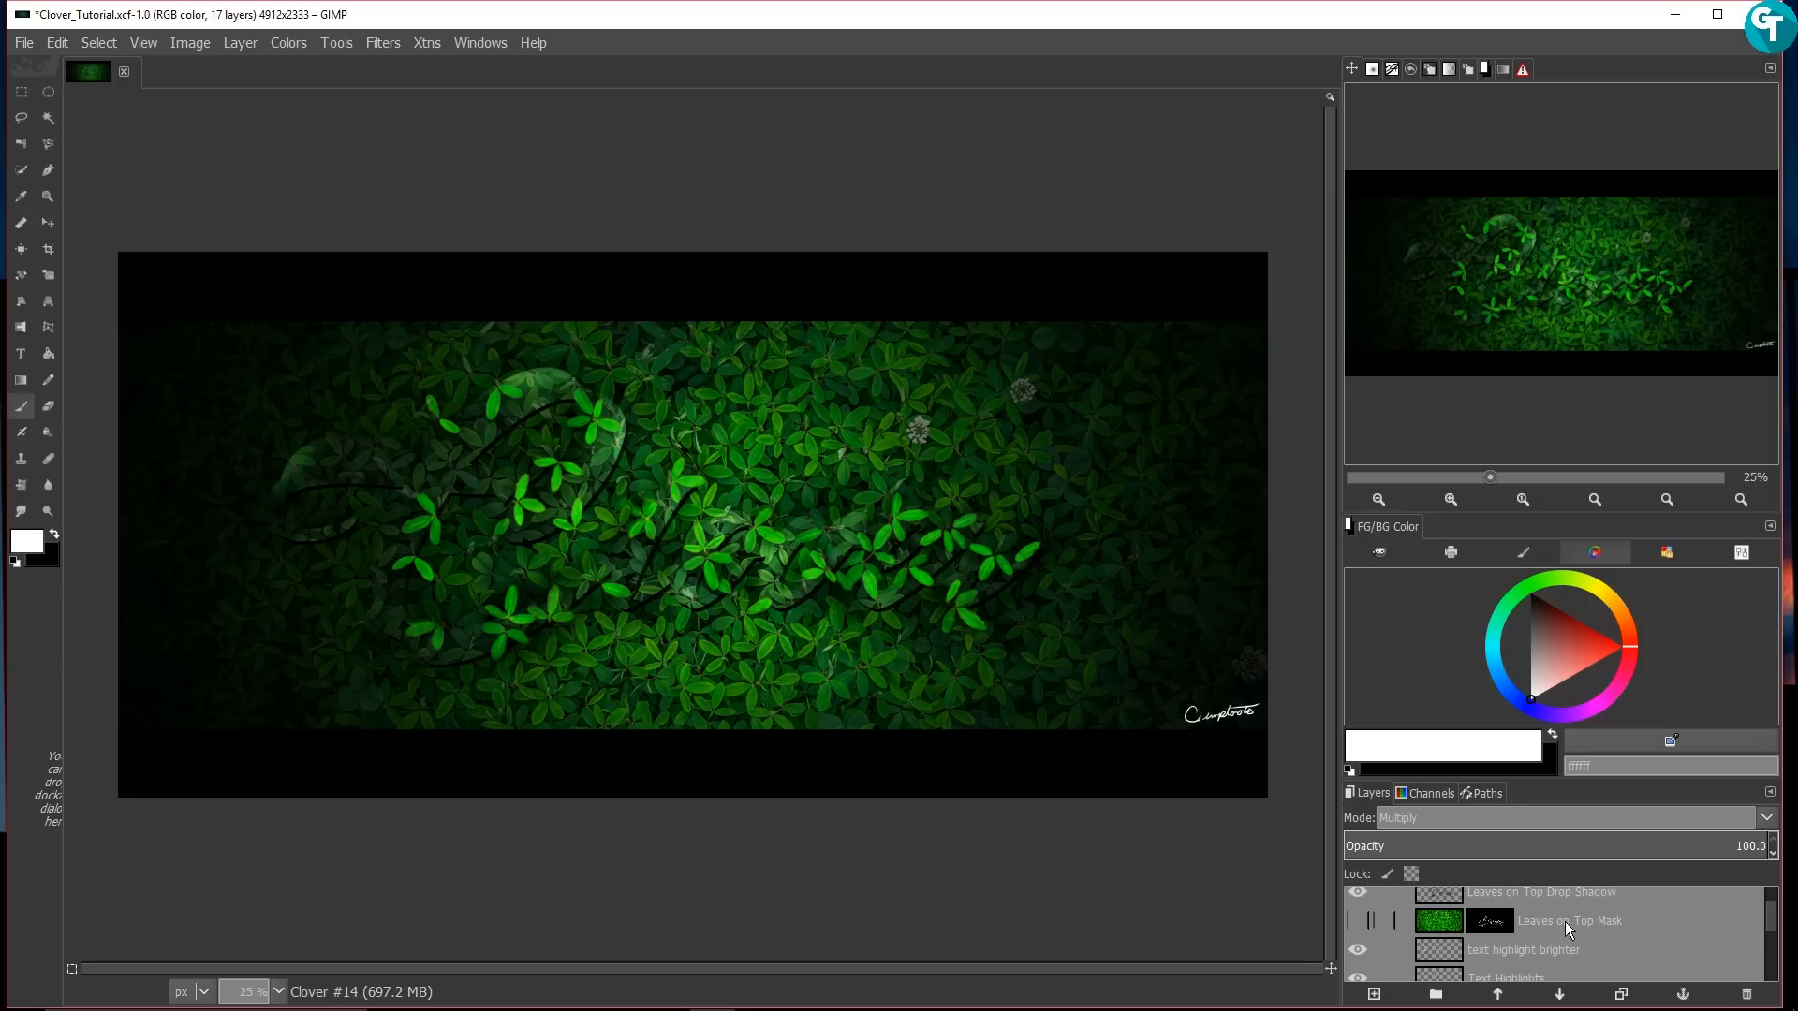
scroll(1565, 928, "up", 1)
scroll(1564, 921, "up", 1)
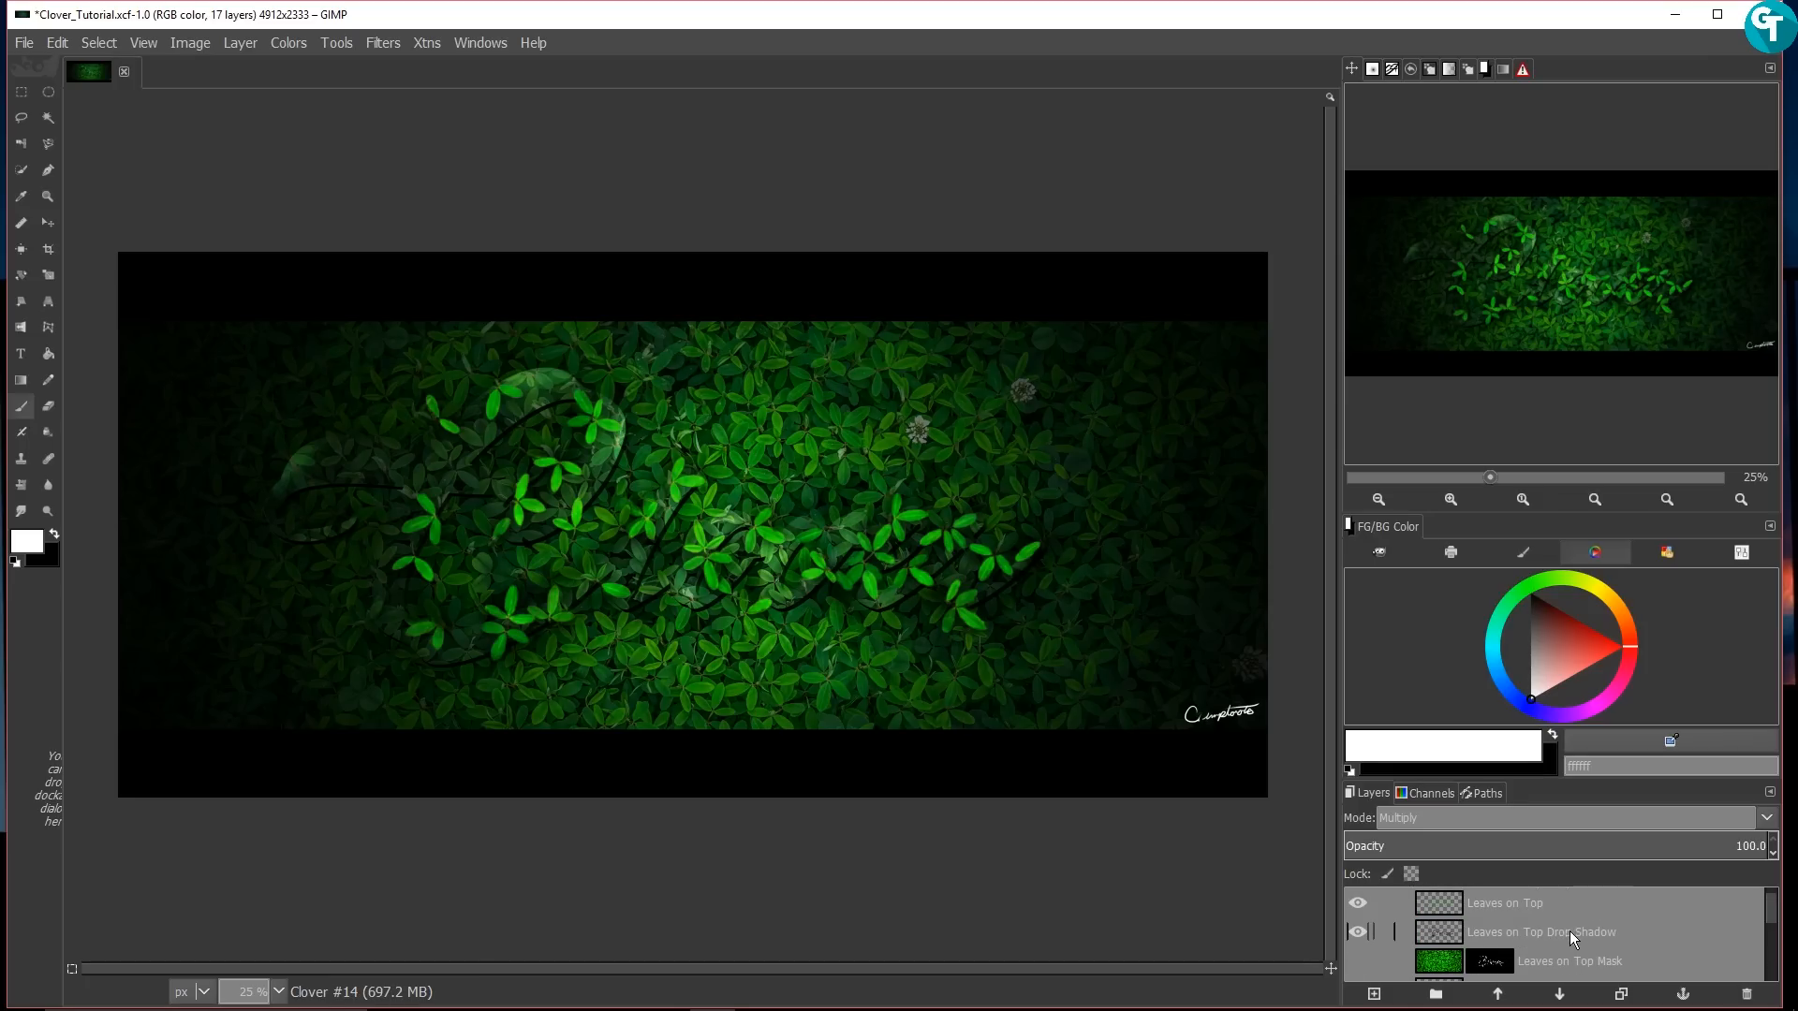
scroll(1576, 937, "up", 1)
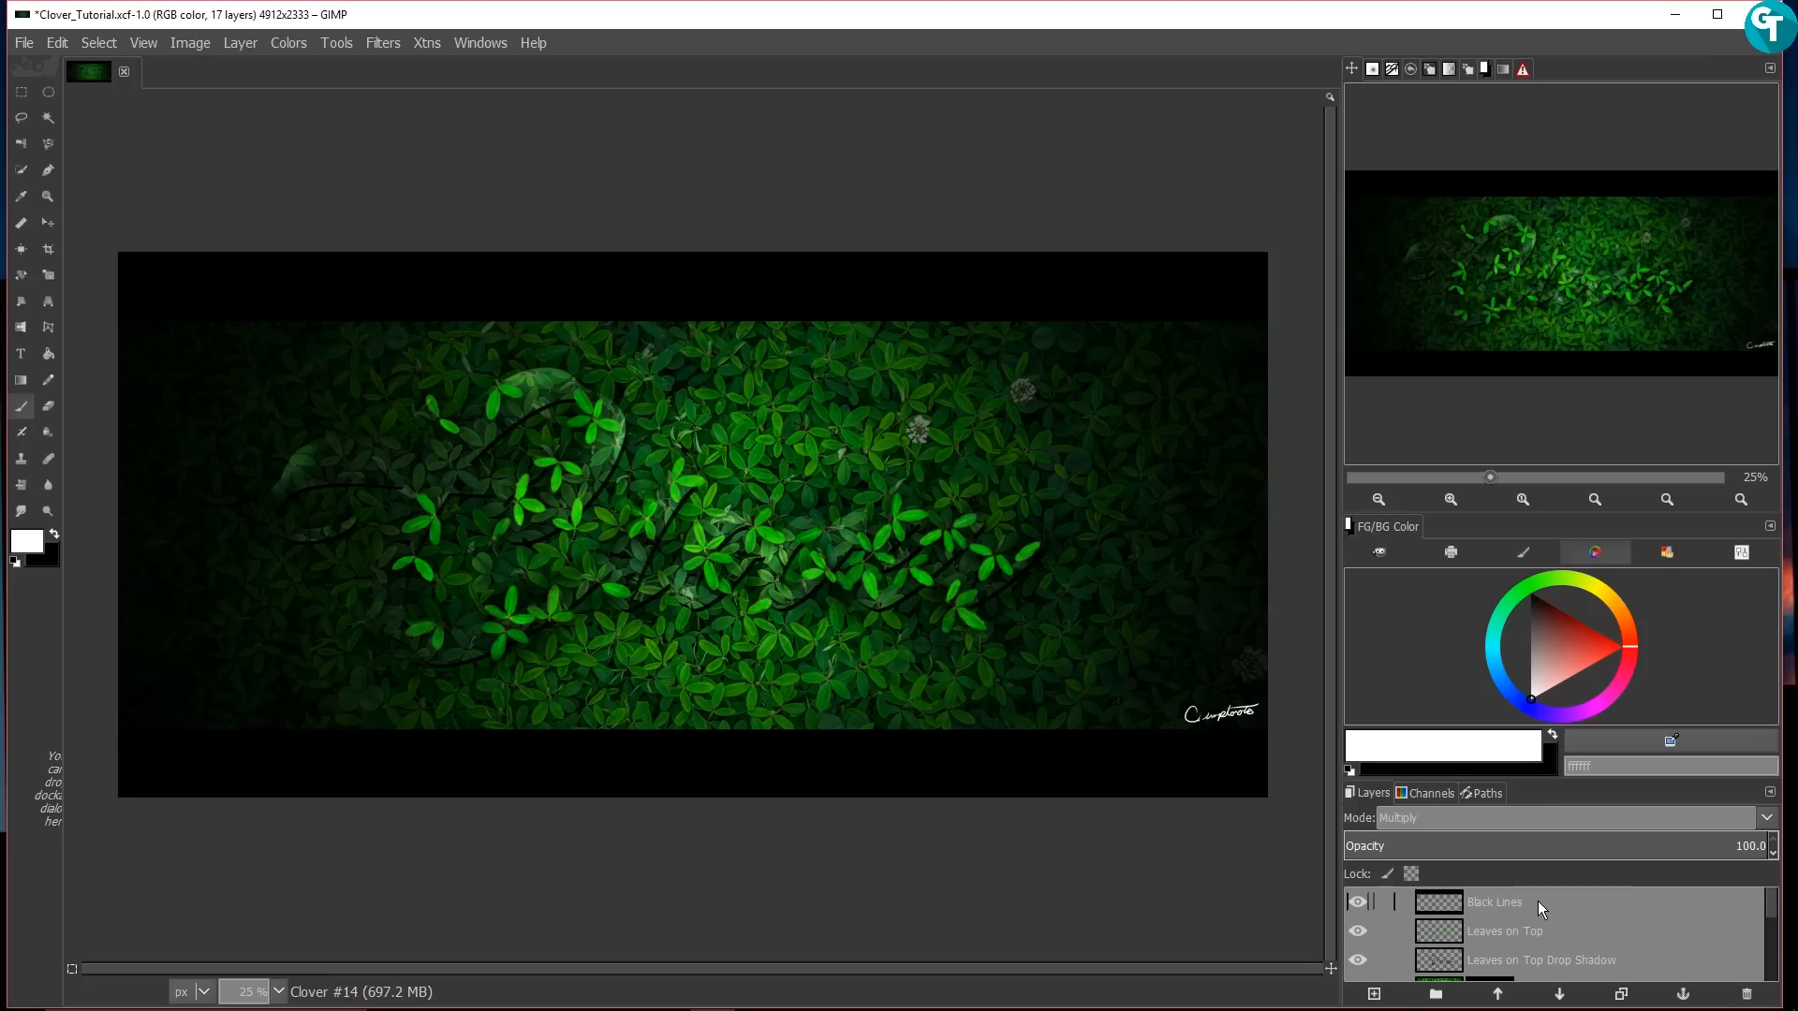
scroll(1542, 906, "down", 1)
scroll(1547, 912, "up", 1)
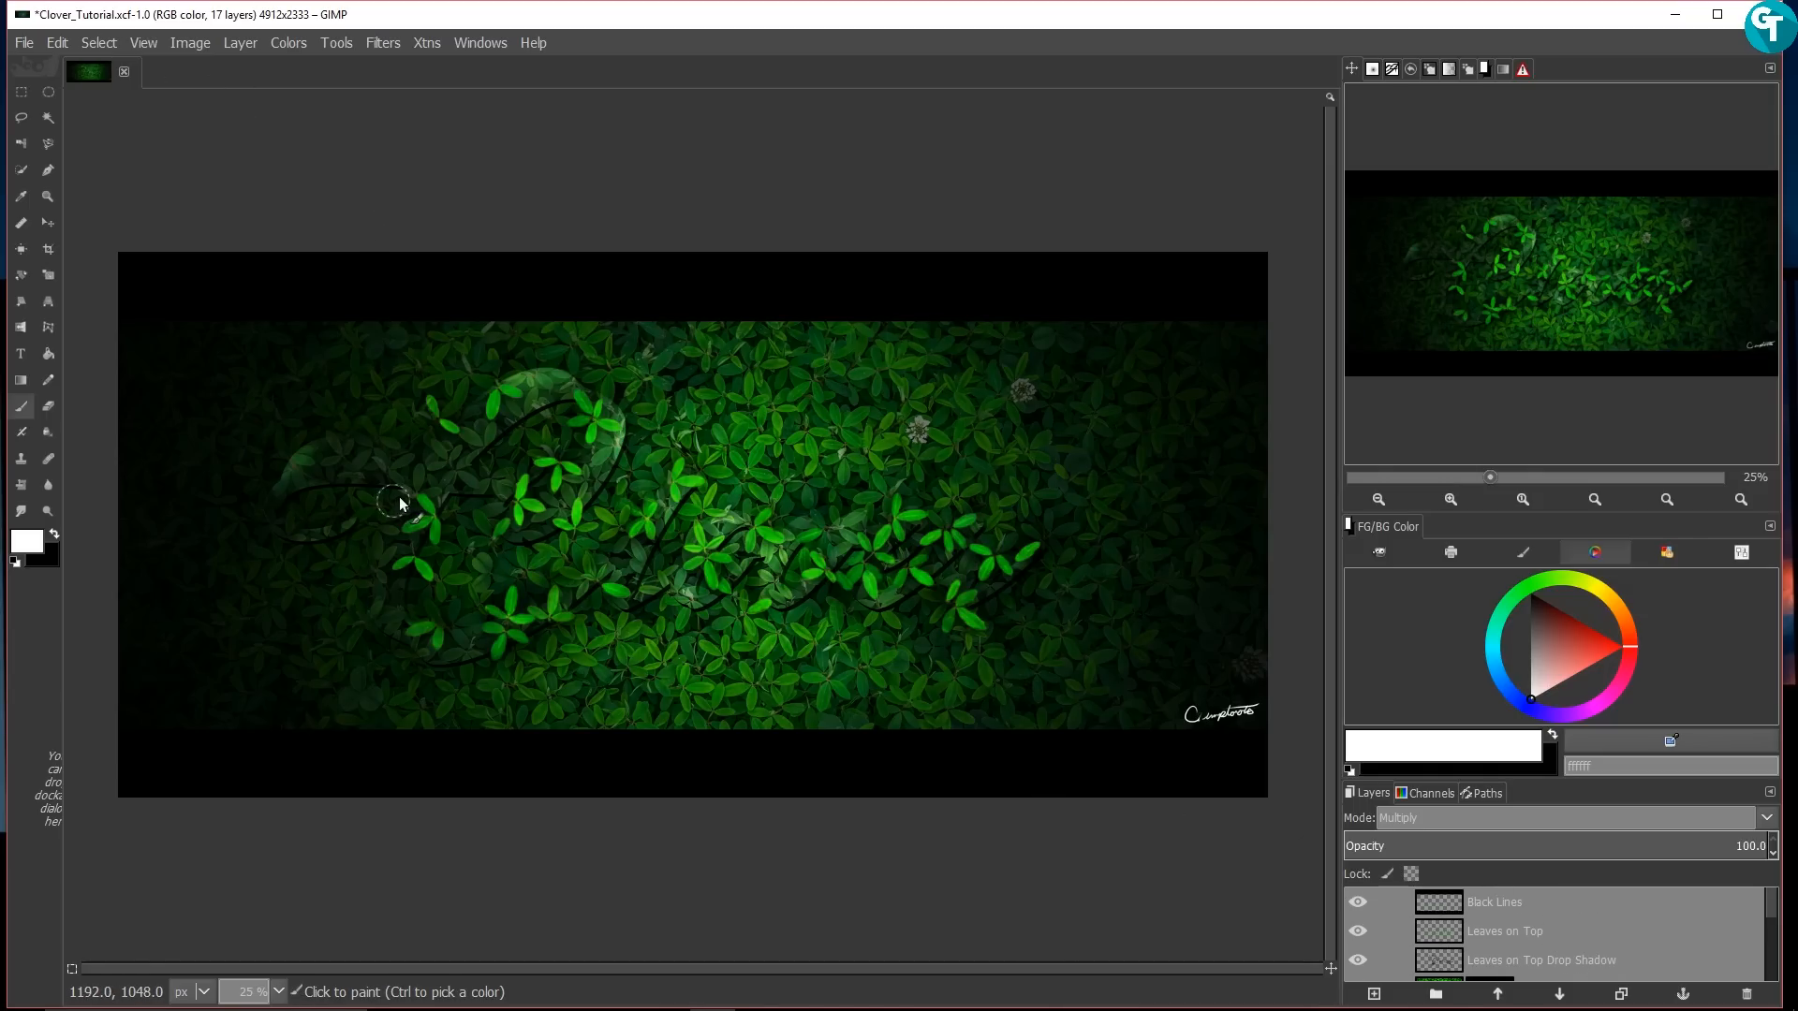
Step: Switch to Chrome and check the download sizes offered for the green leaf photo on Pixabay
key("alt+Tab")
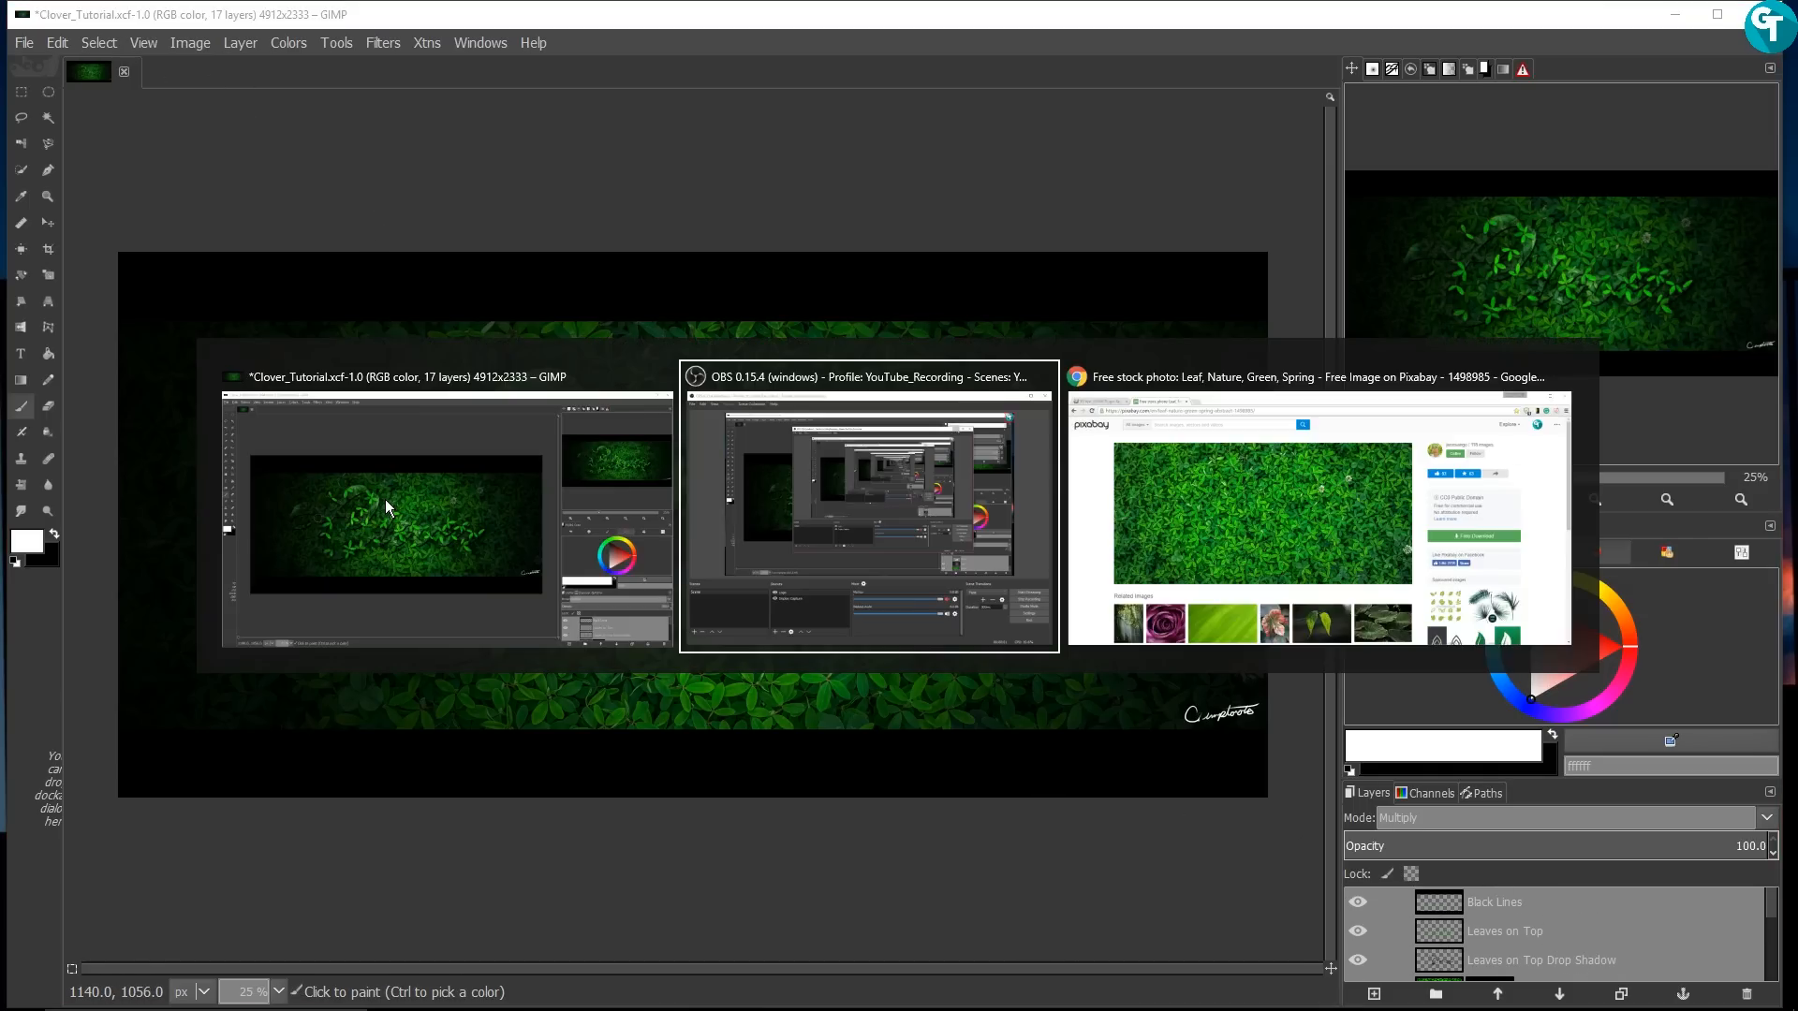
key("alt+Tab")
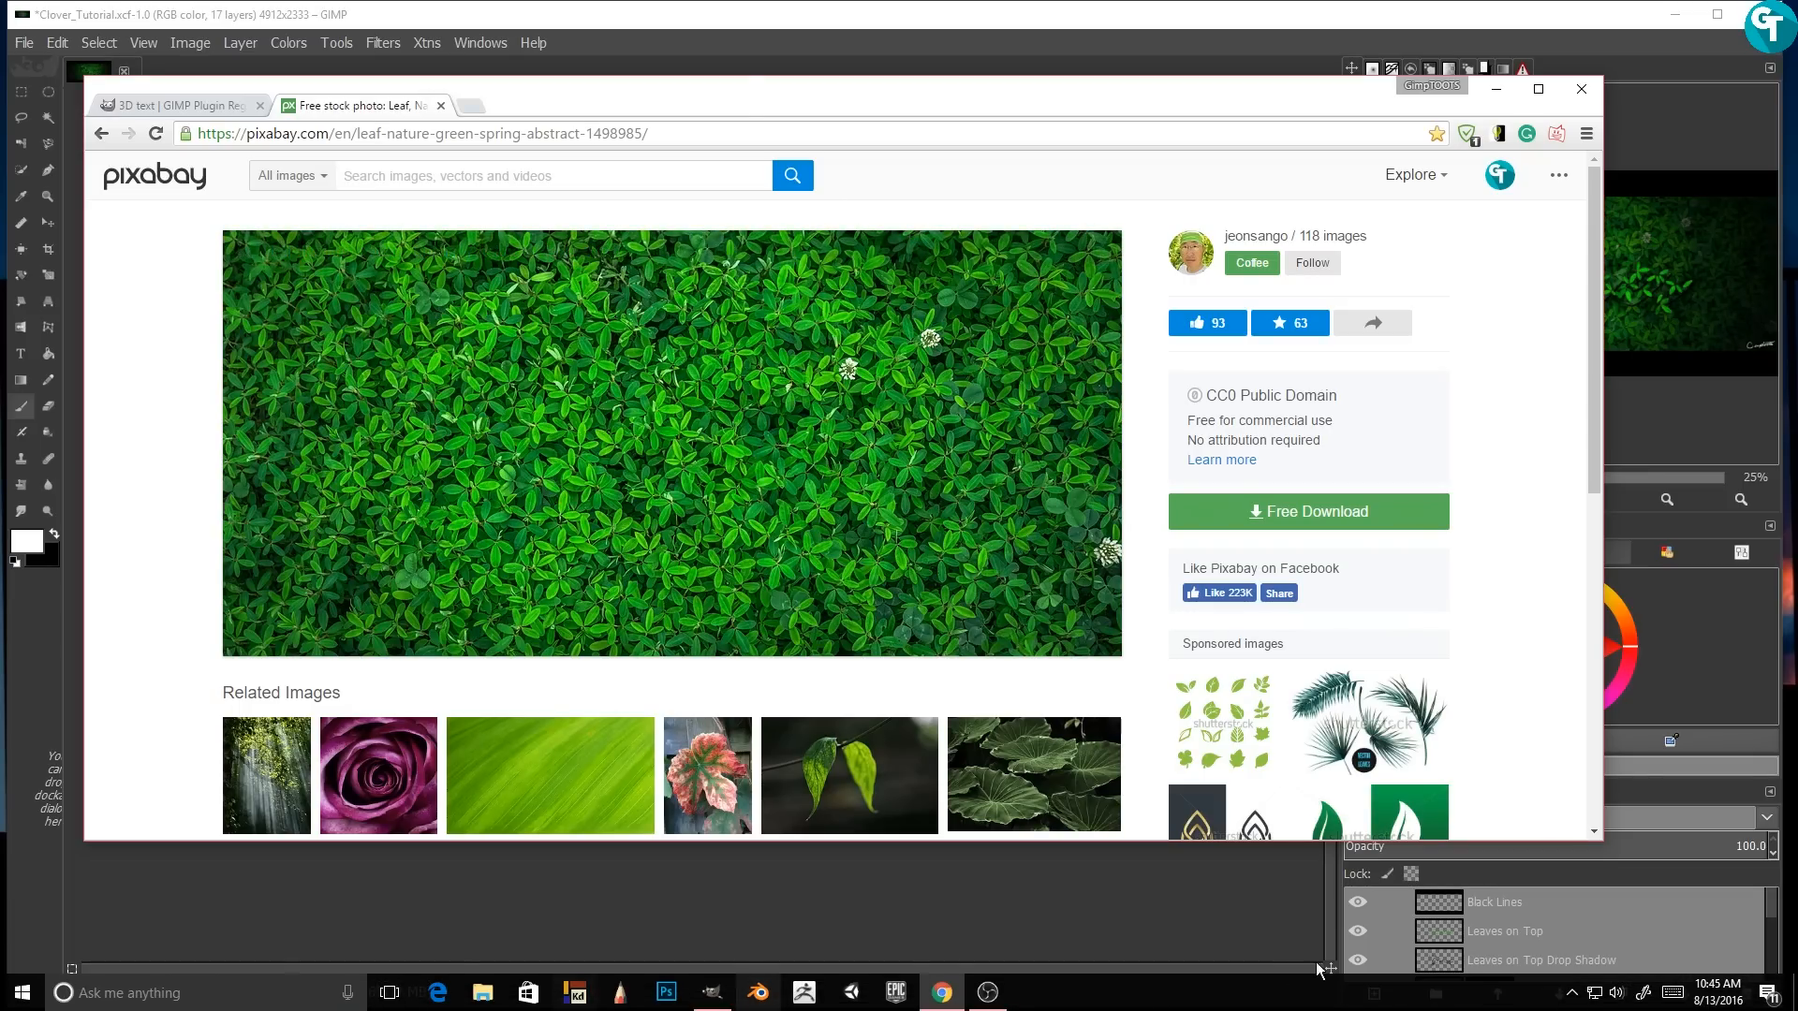
left_click(1386, 510)
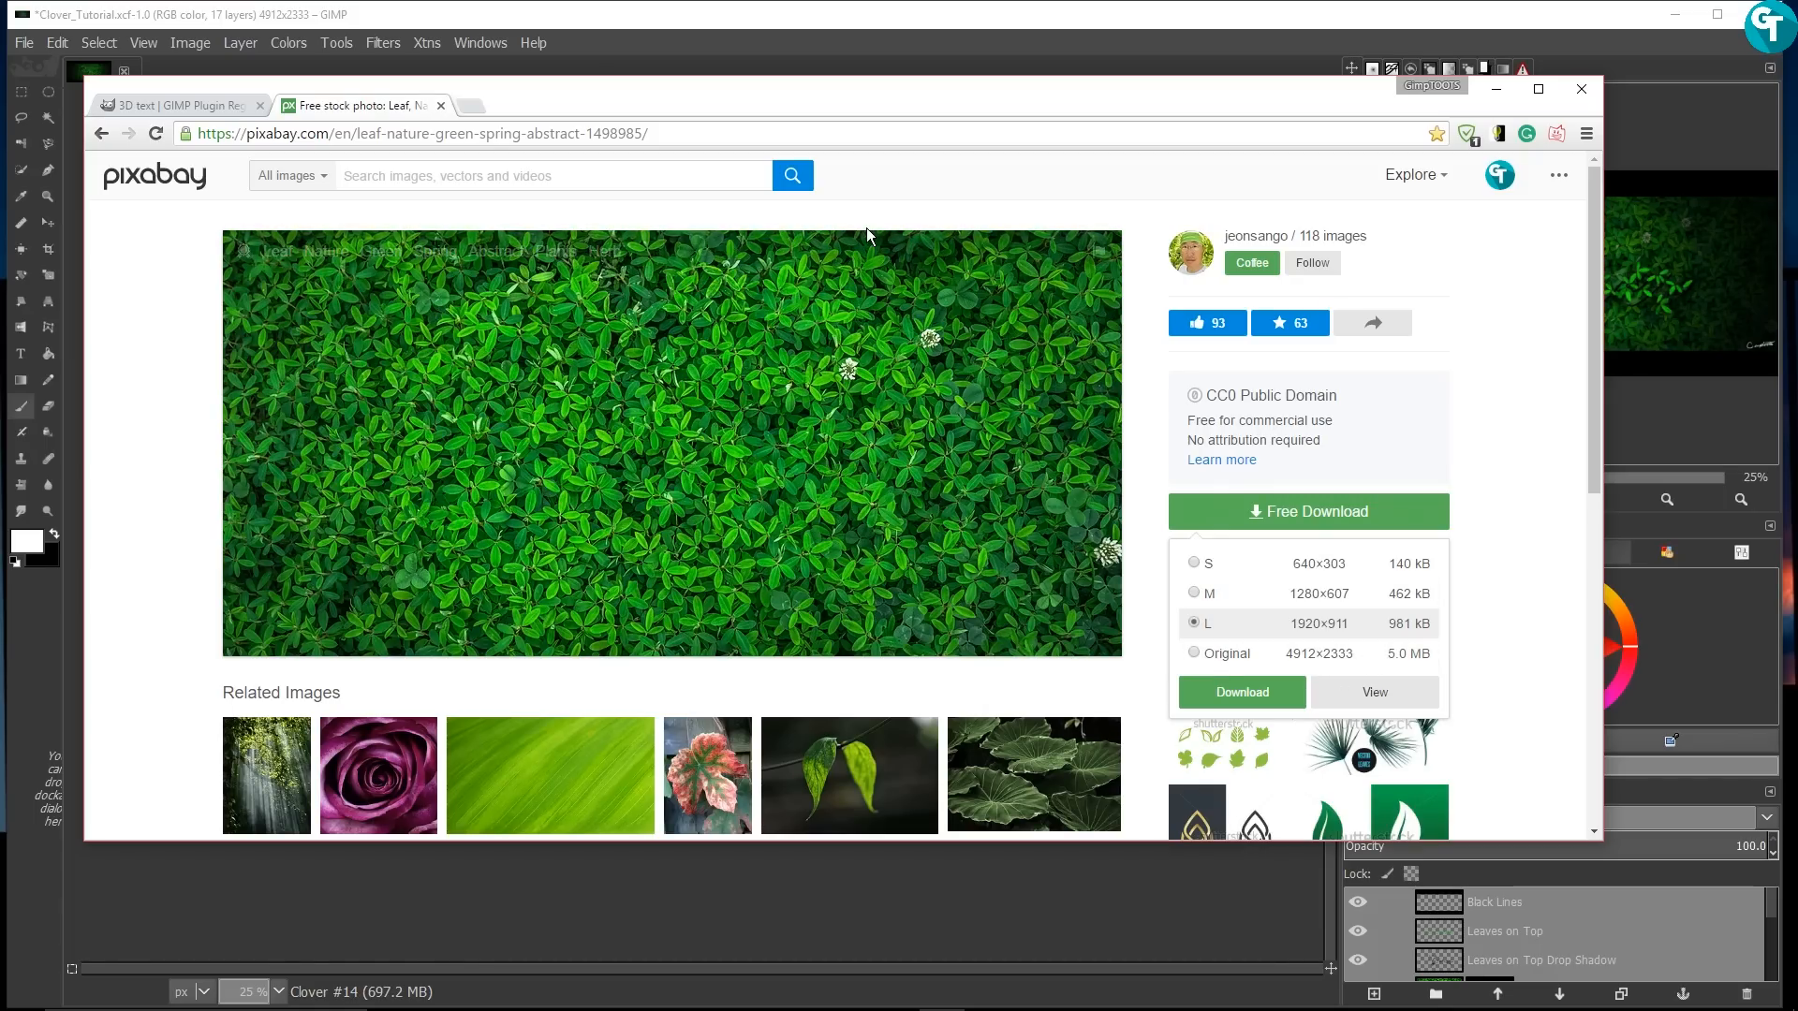
left_click(851, 175)
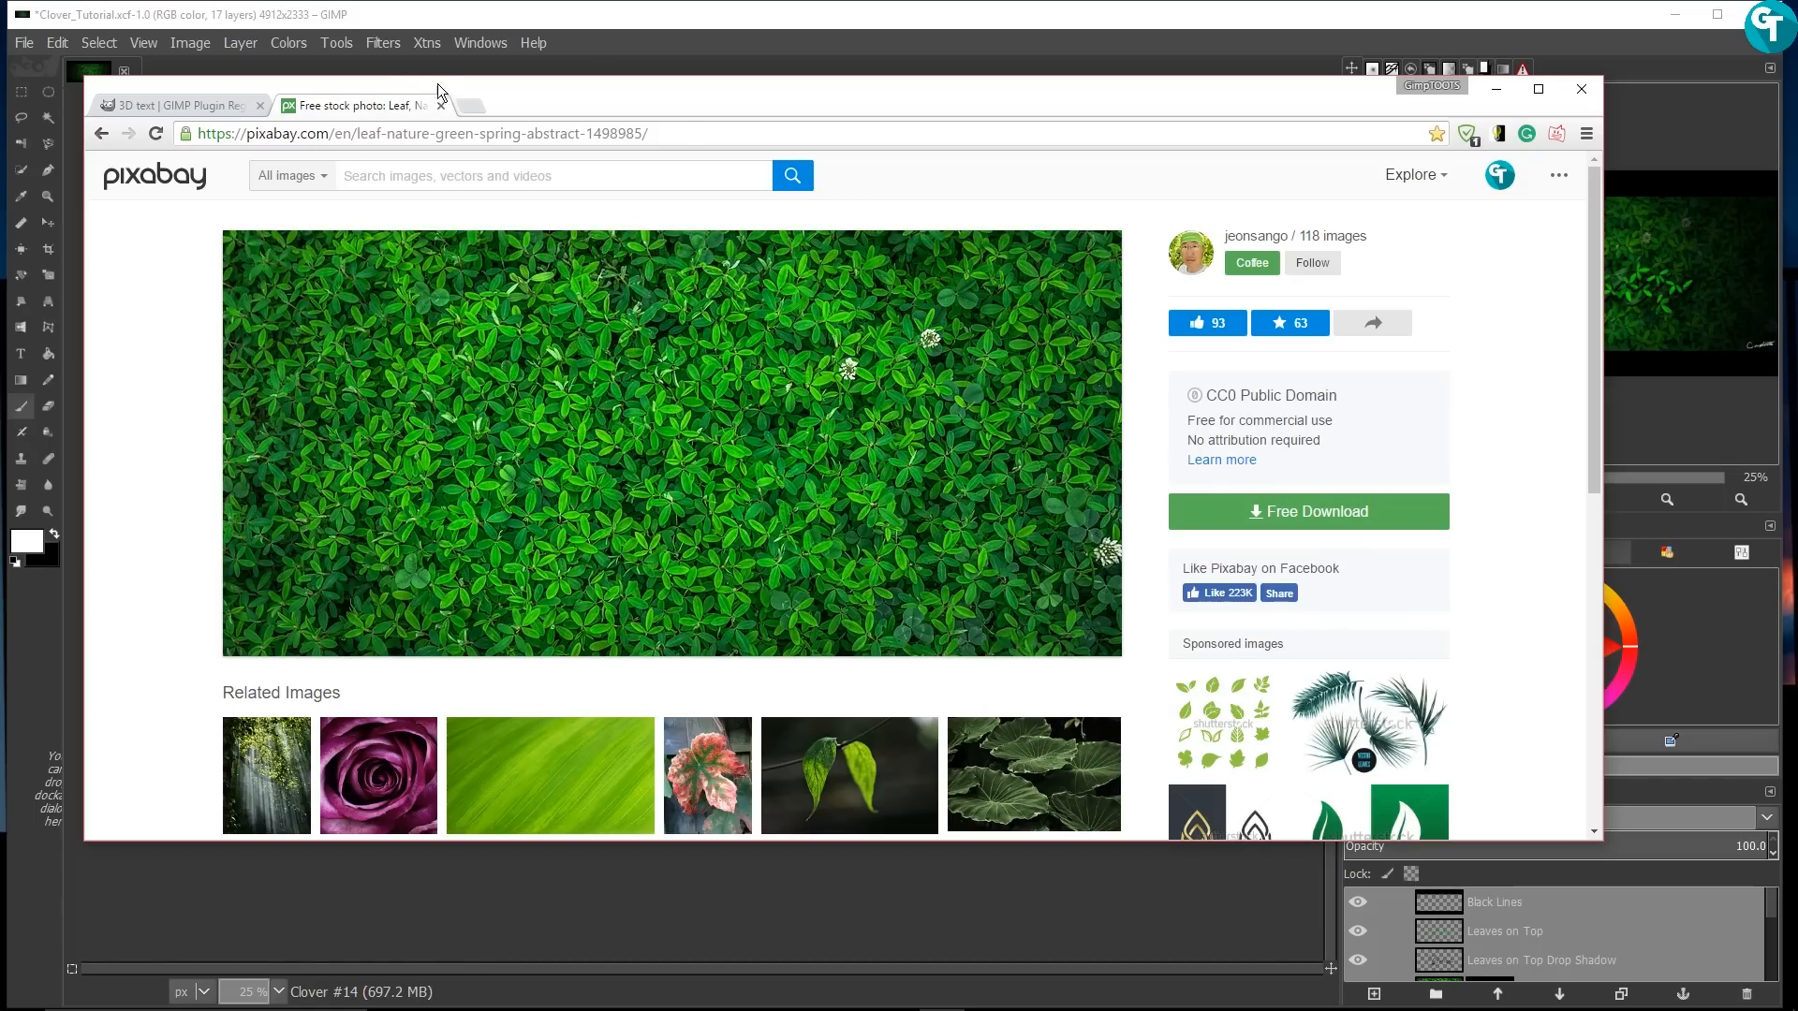
Step: Download the 3dscript.scm attachment from the 3D text page of the GIMP Plugin Registry
left_click(221, 100)
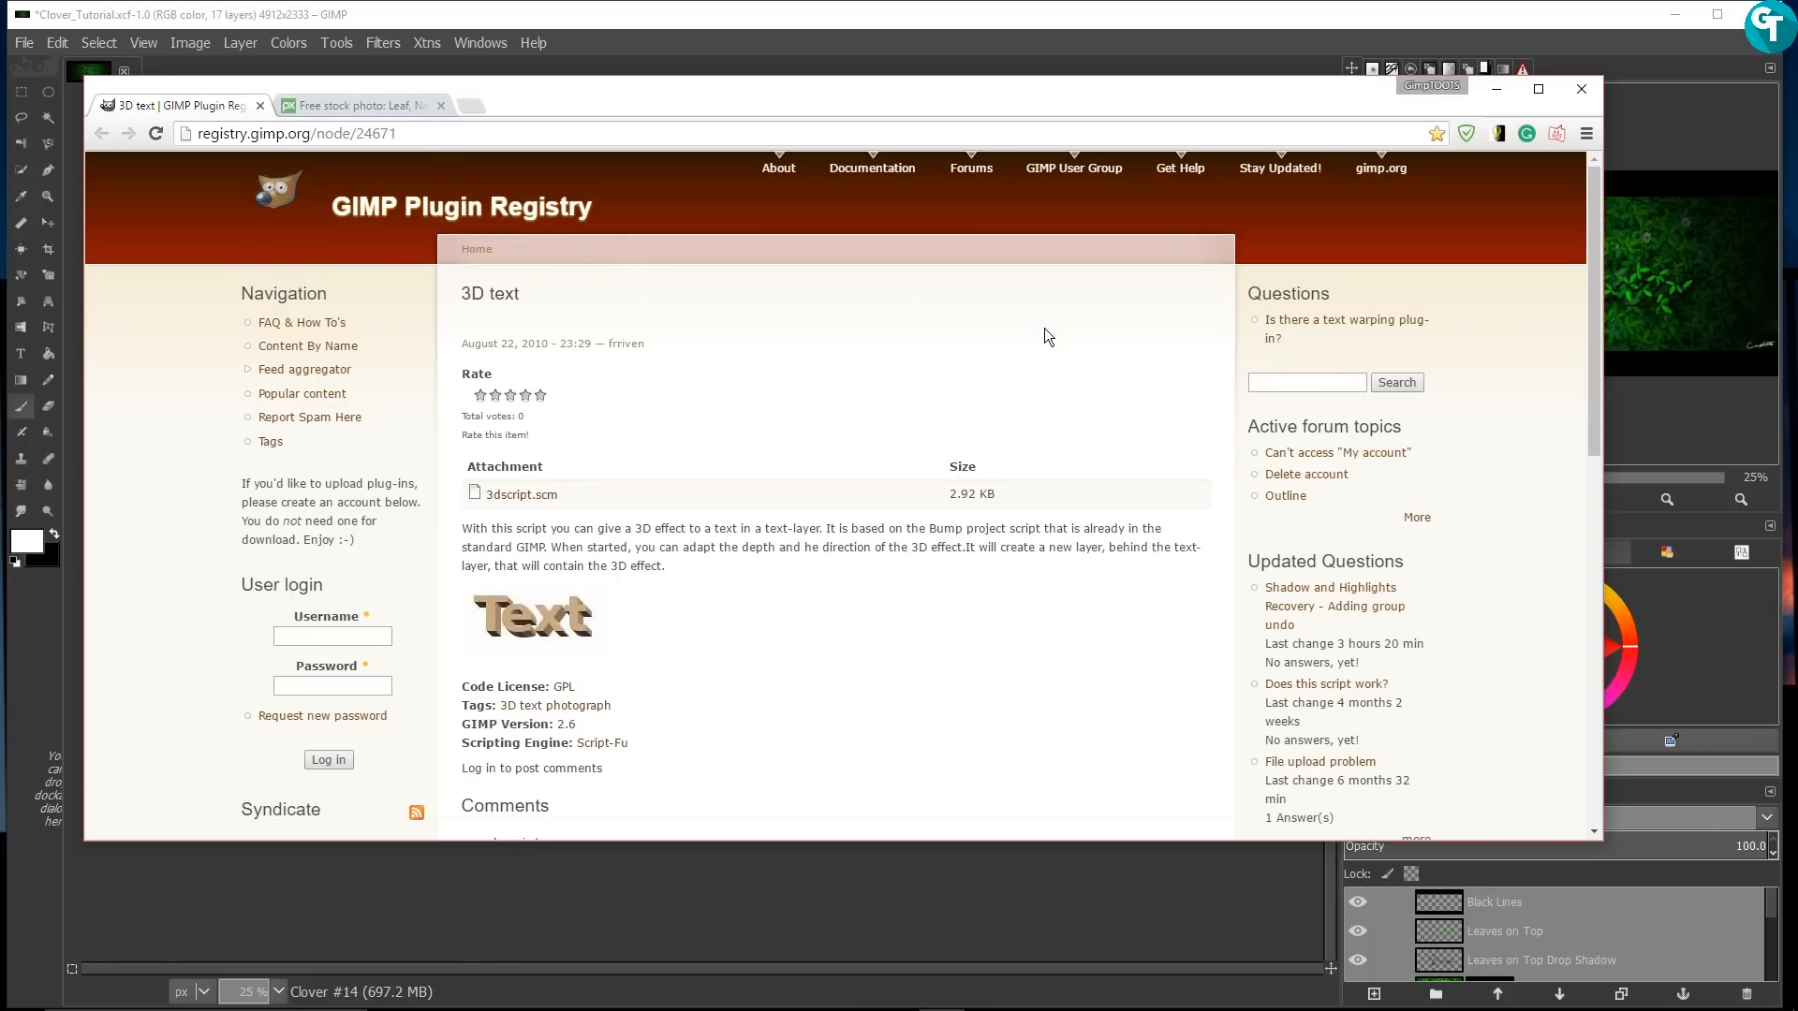
scroll(620, 513, "down", 2)
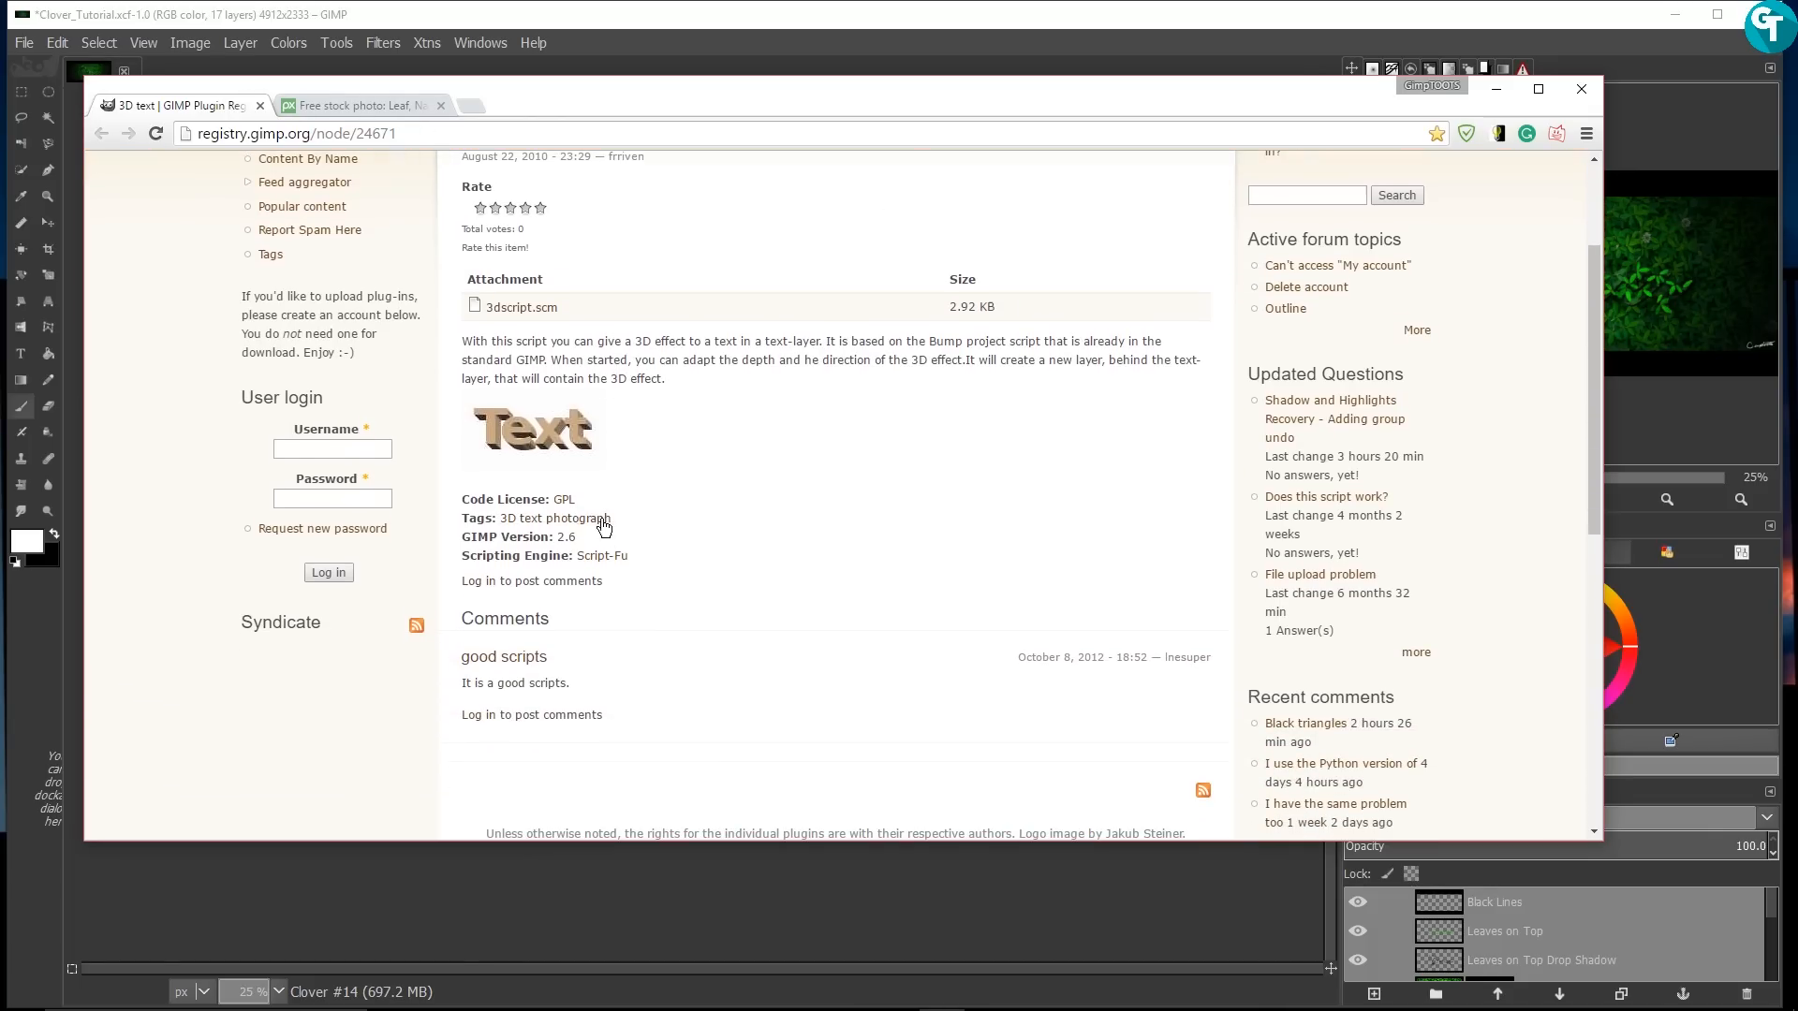
left_click(523, 309)
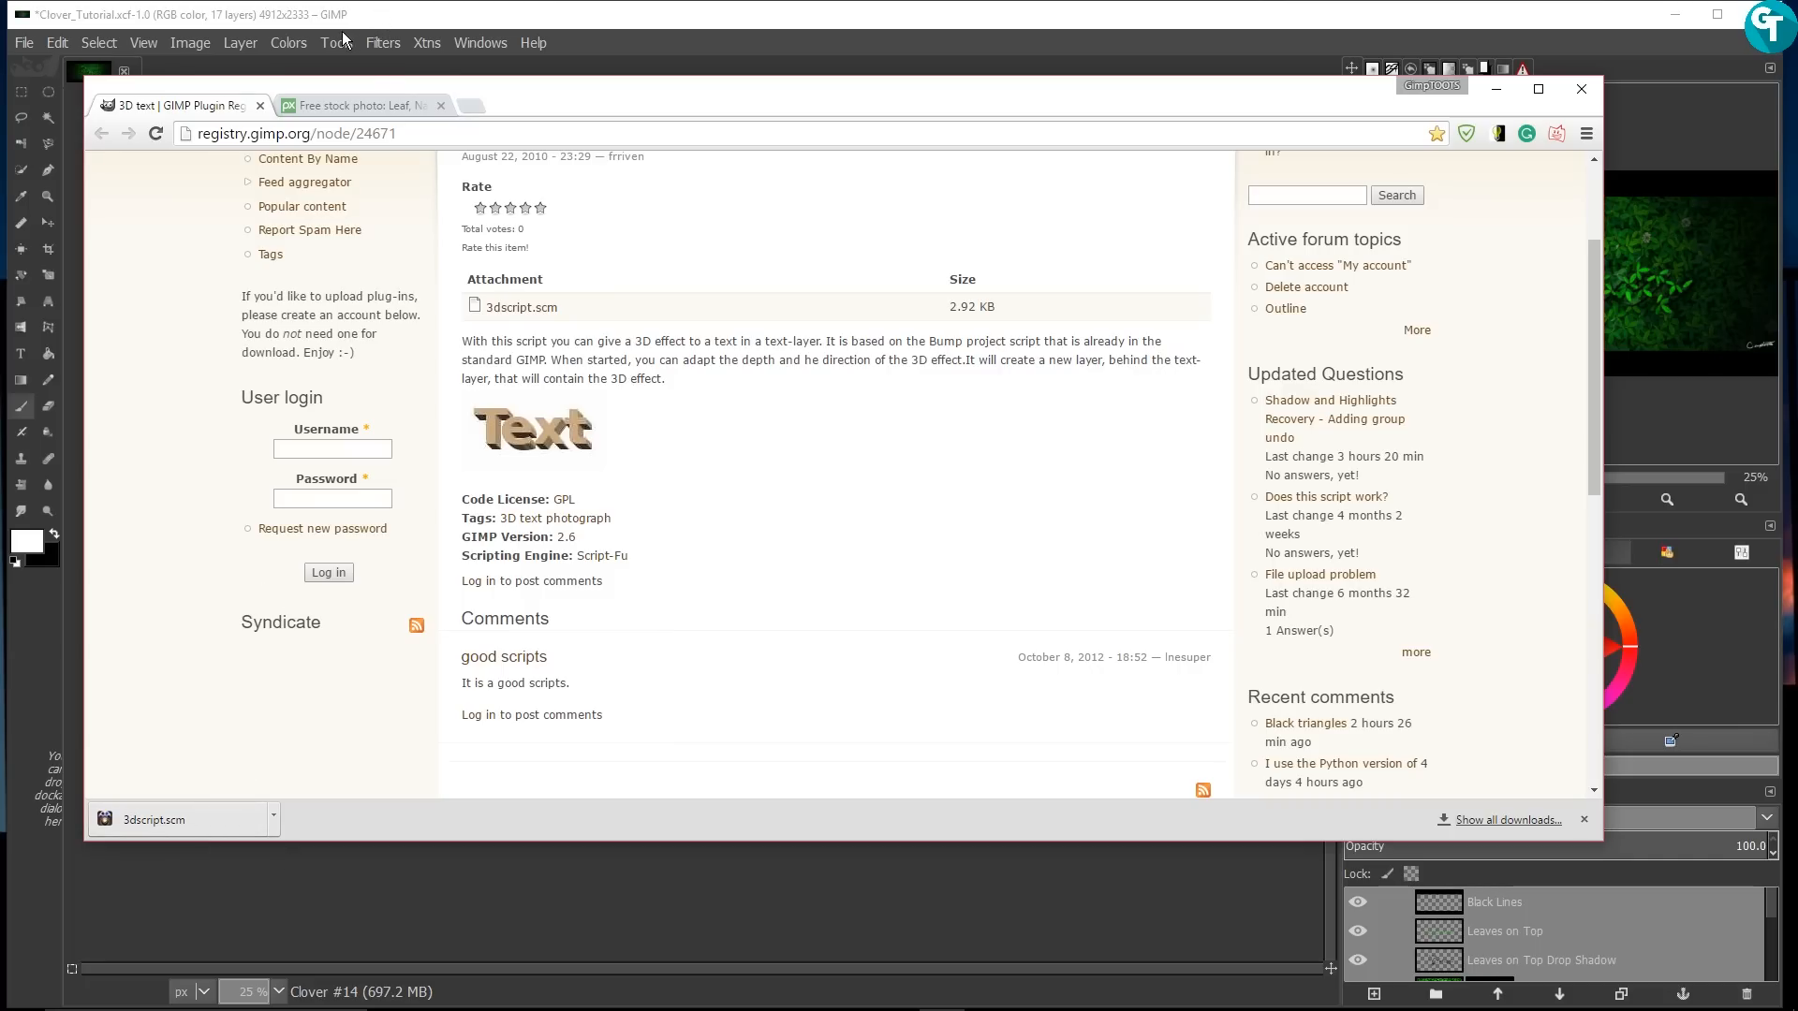
Step: Switch back to GIMP and locate the make-3d command among the Script-Fu 3Dtext scripts
left_click(430, 49)
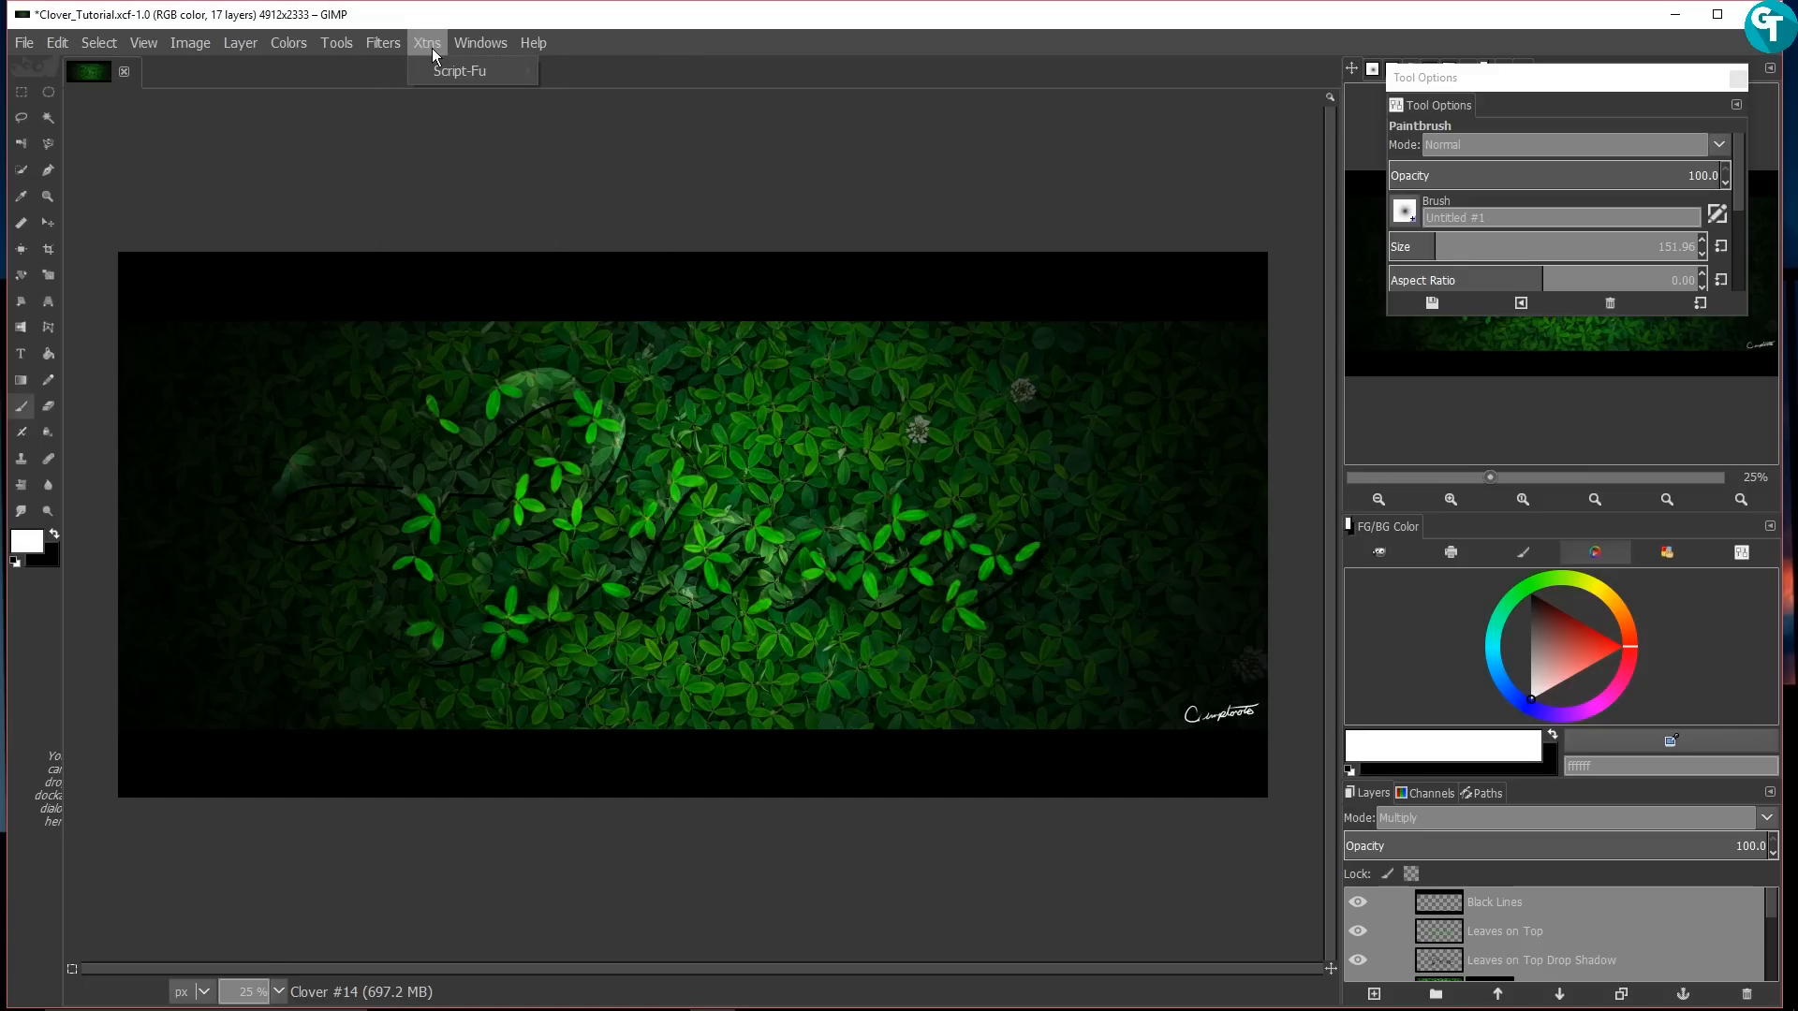
mouse_move(447, 67)
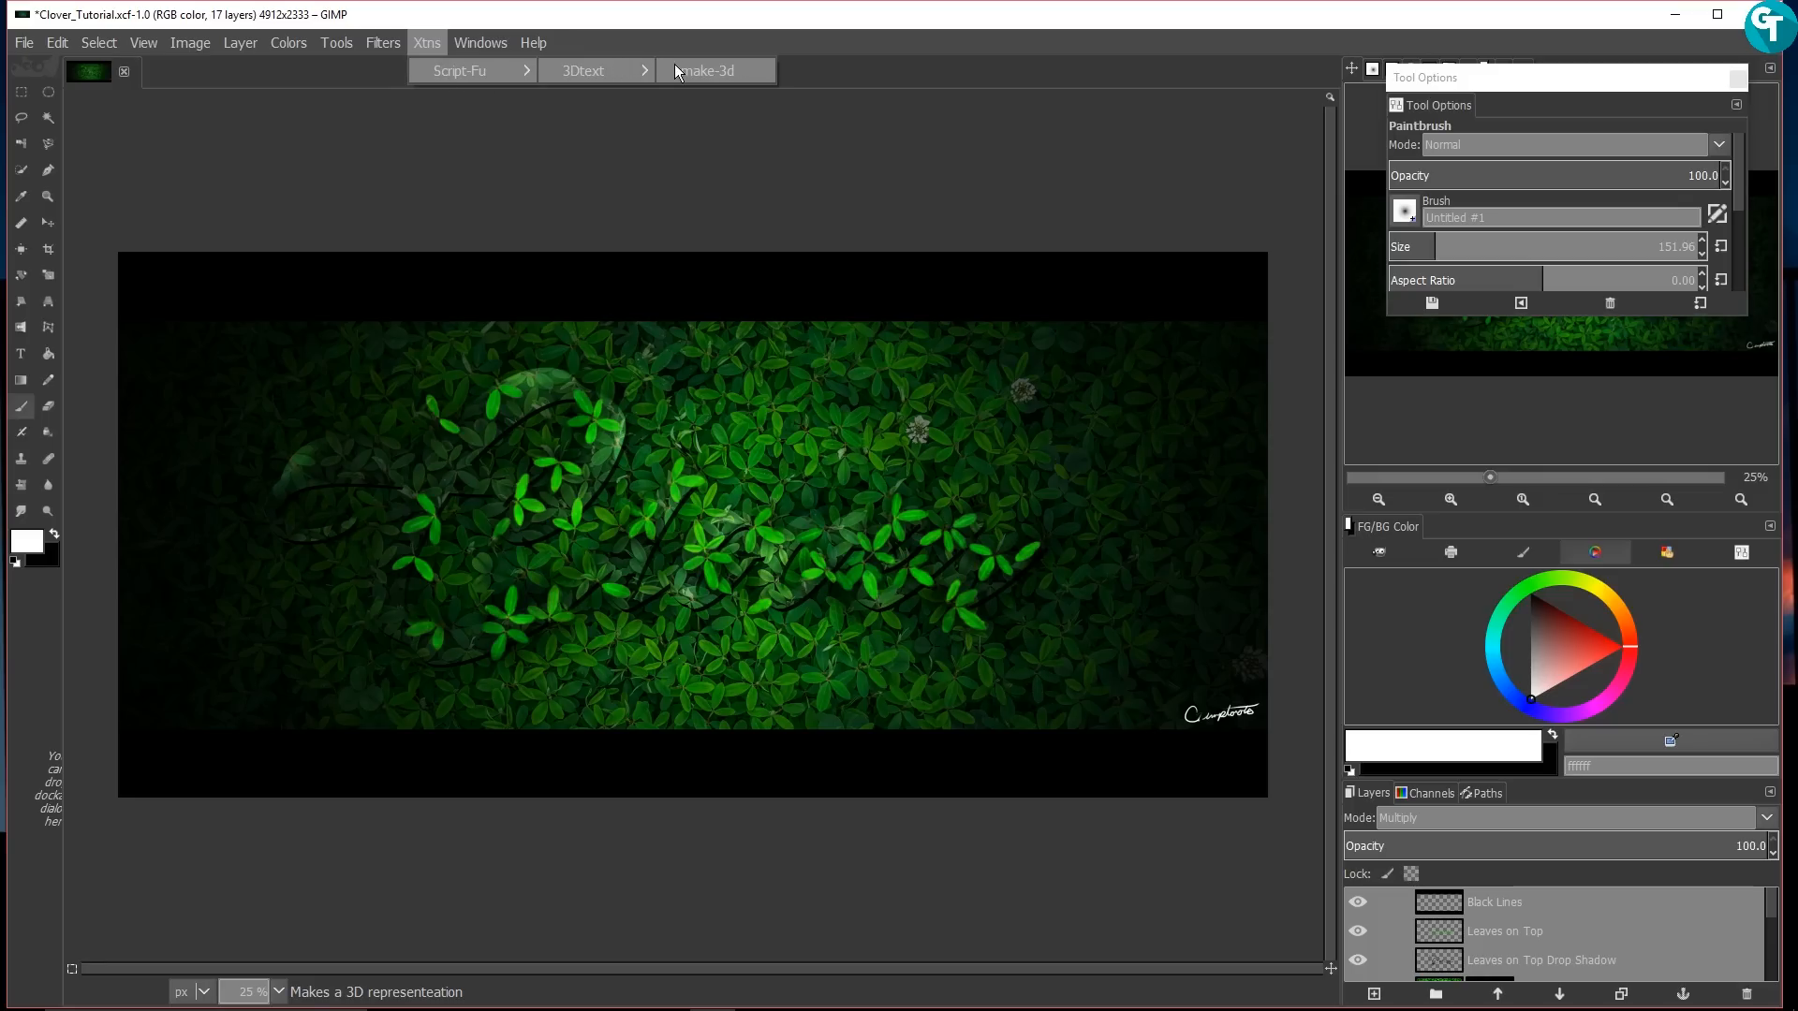
left_click(670, 17)
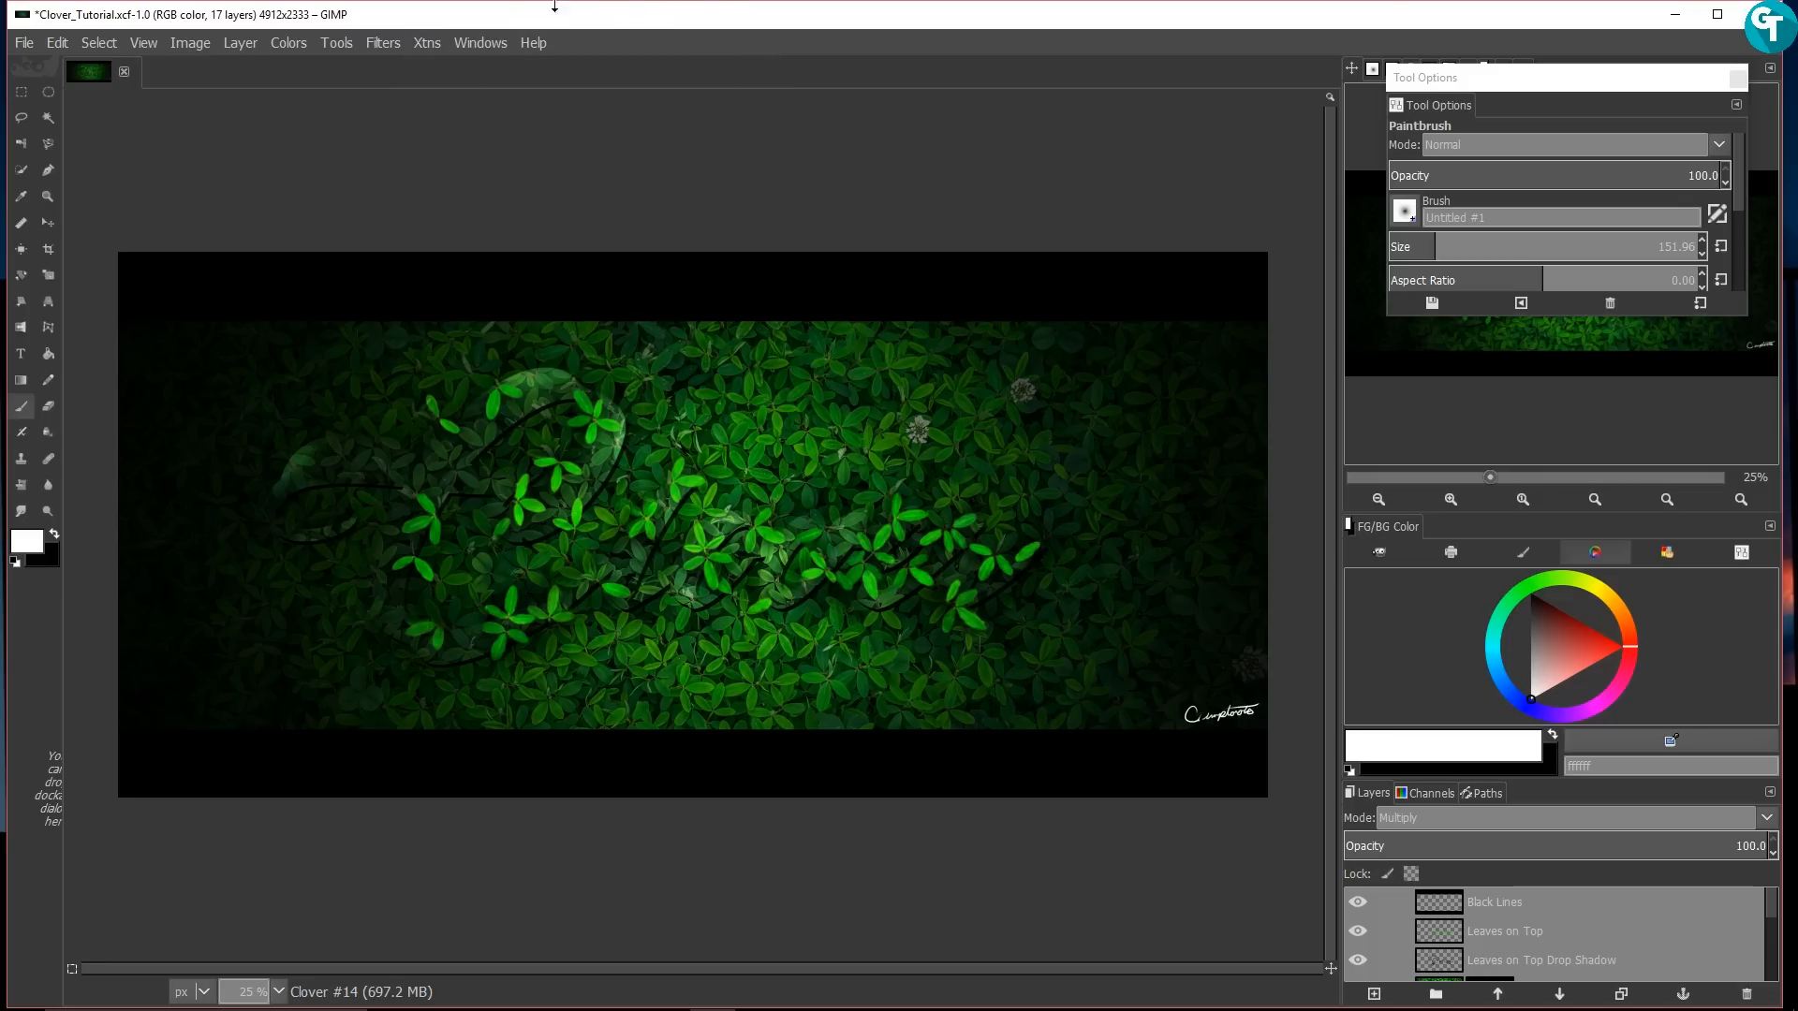
Step: Open the recently used leaf-1498985.jpg as a separate image
left_click(33, 47)
left_click(5, 47)
left_click(32, 44)
mouse_move(25, 43)
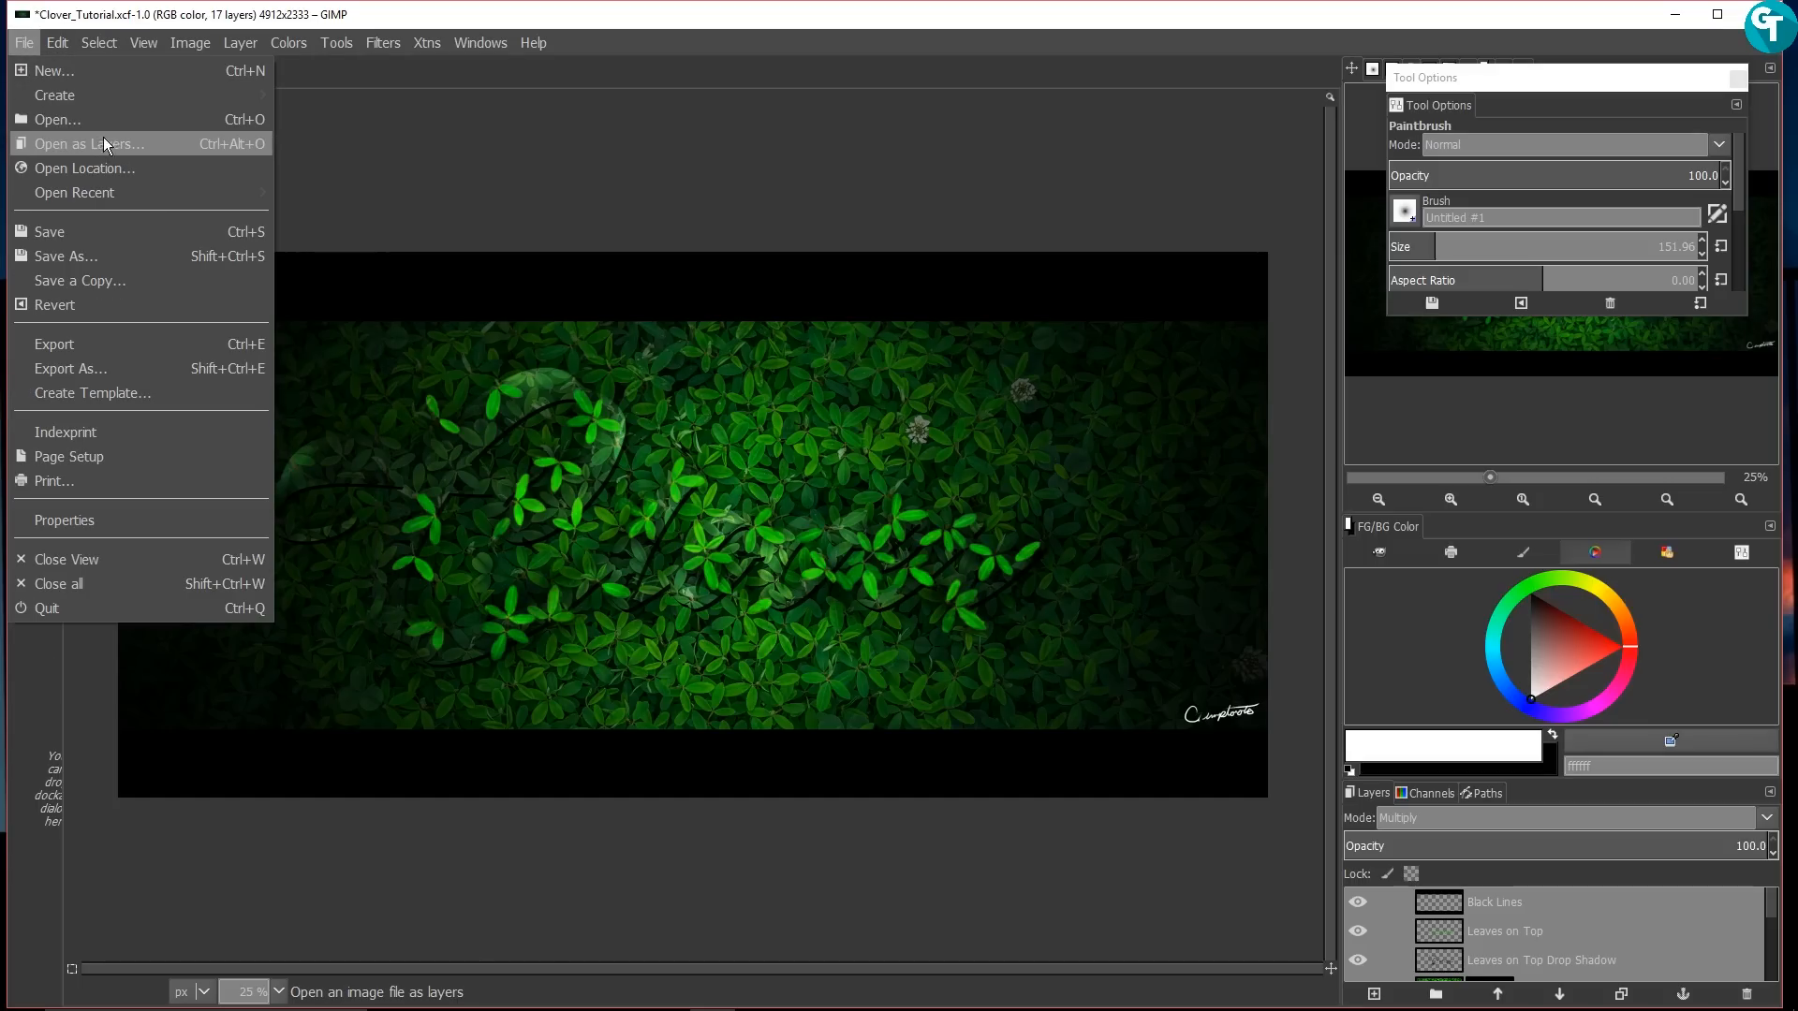
mouse_move(260, 199)
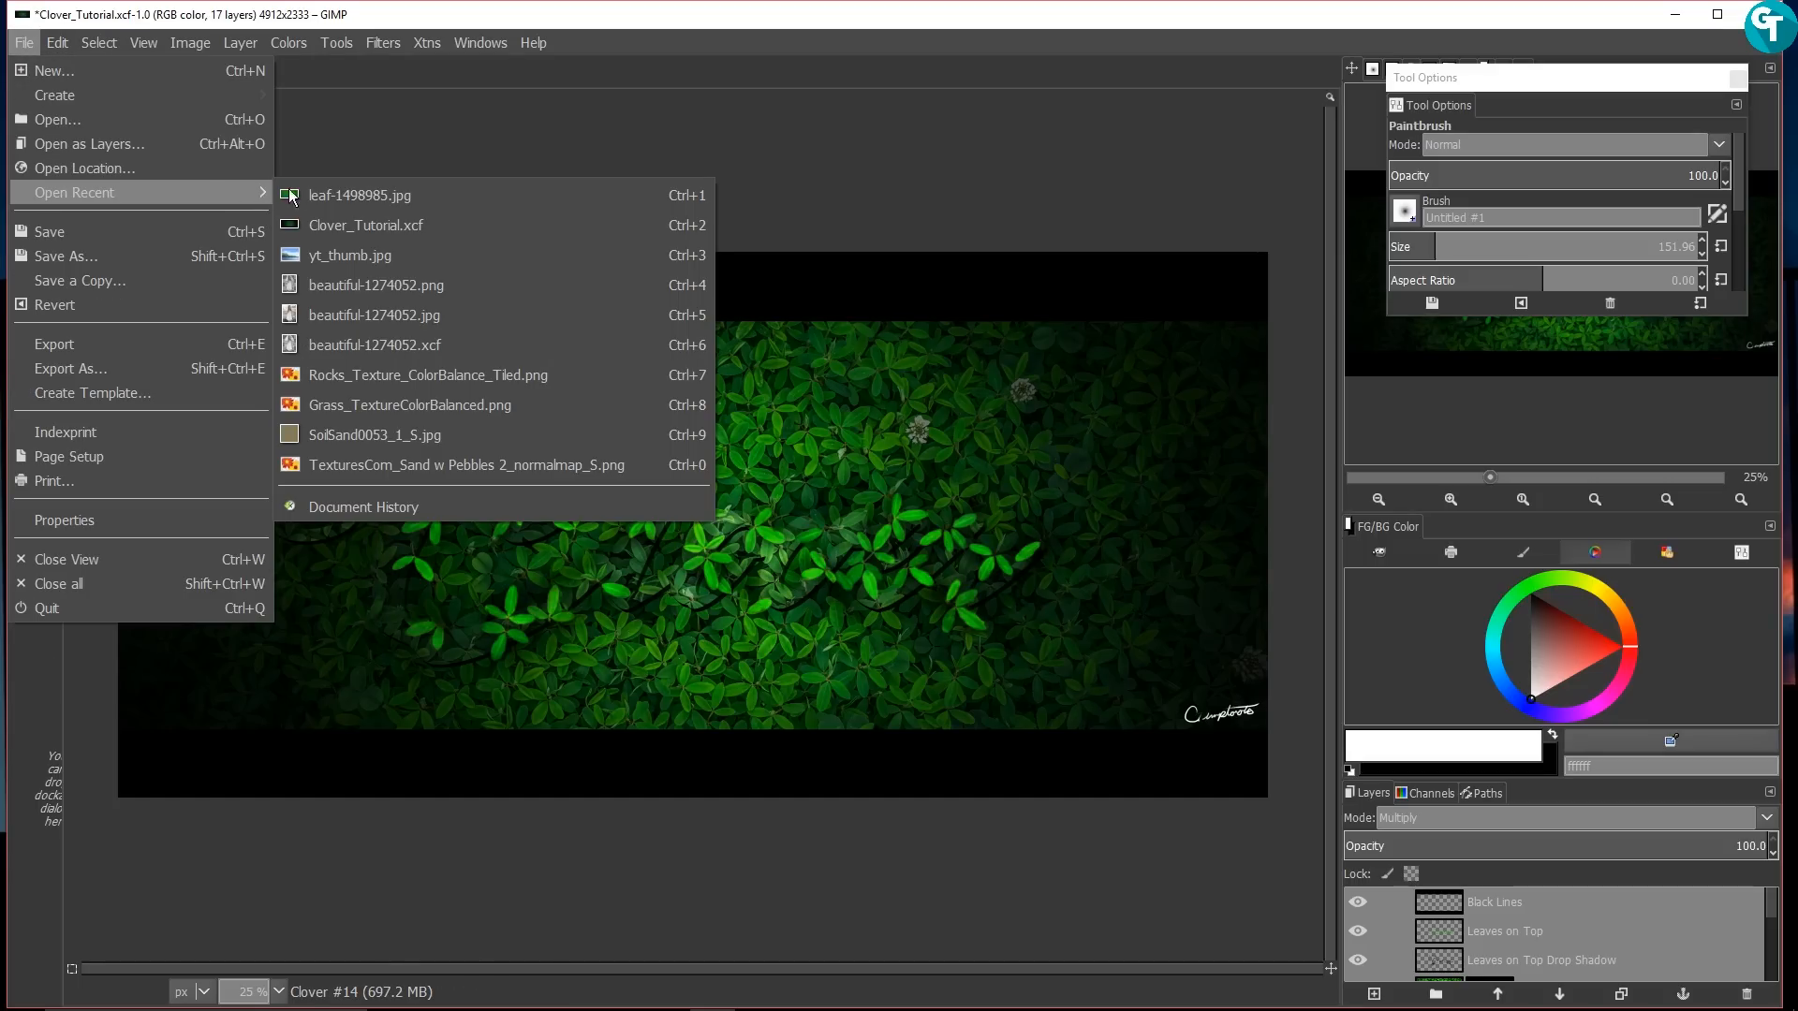
left_click(323, 197)
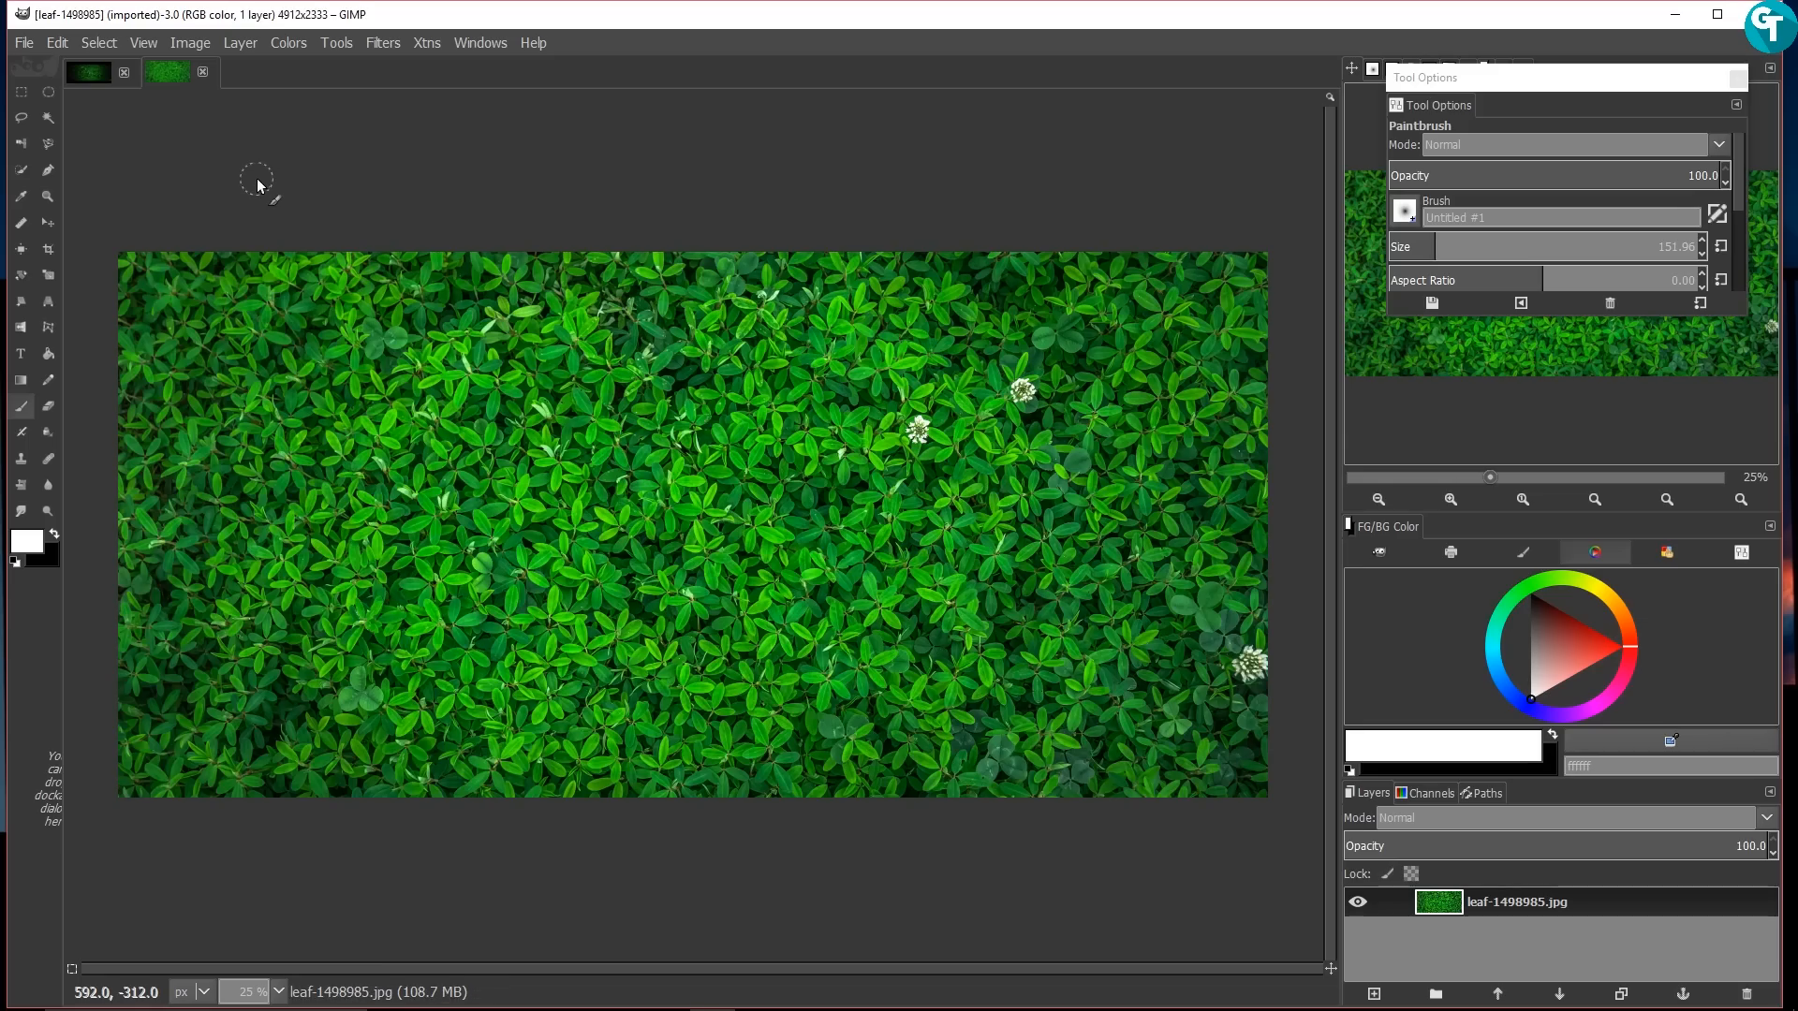
Step: Rename the leaf photo's layer as BG and add an alpha channel to it
double_click(1566, 902)
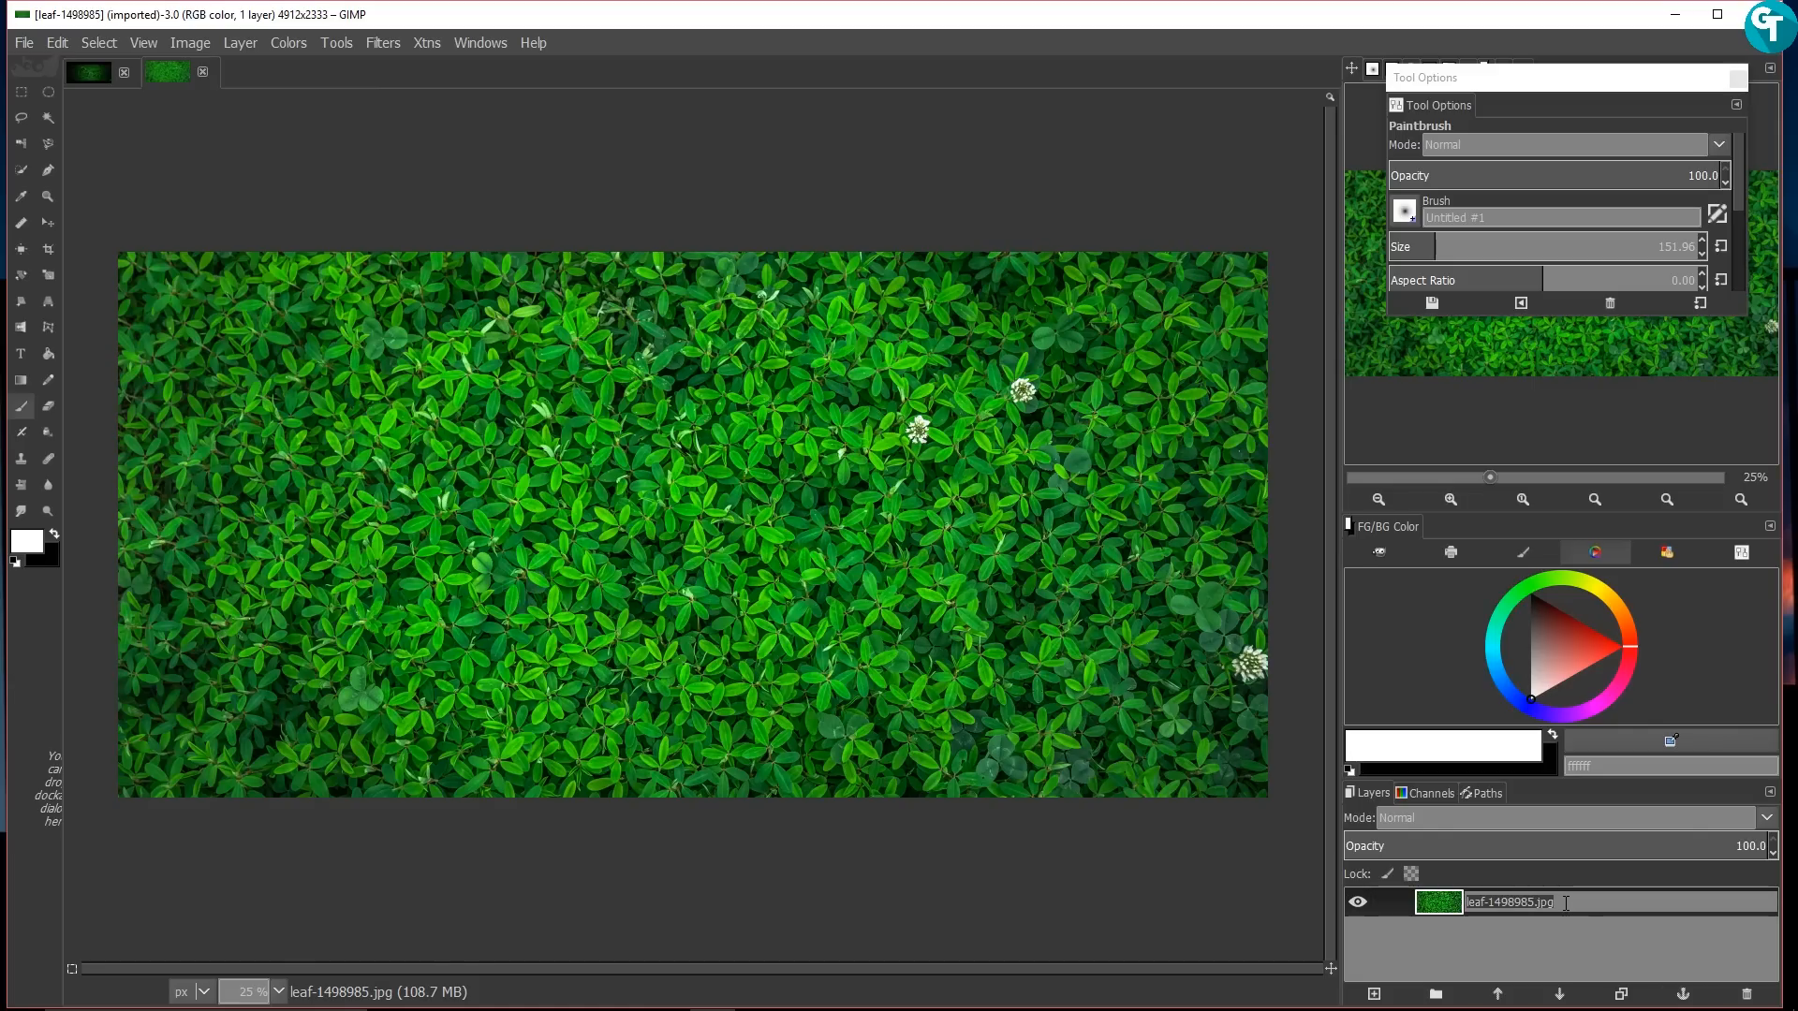
type("BG")
key("Return")
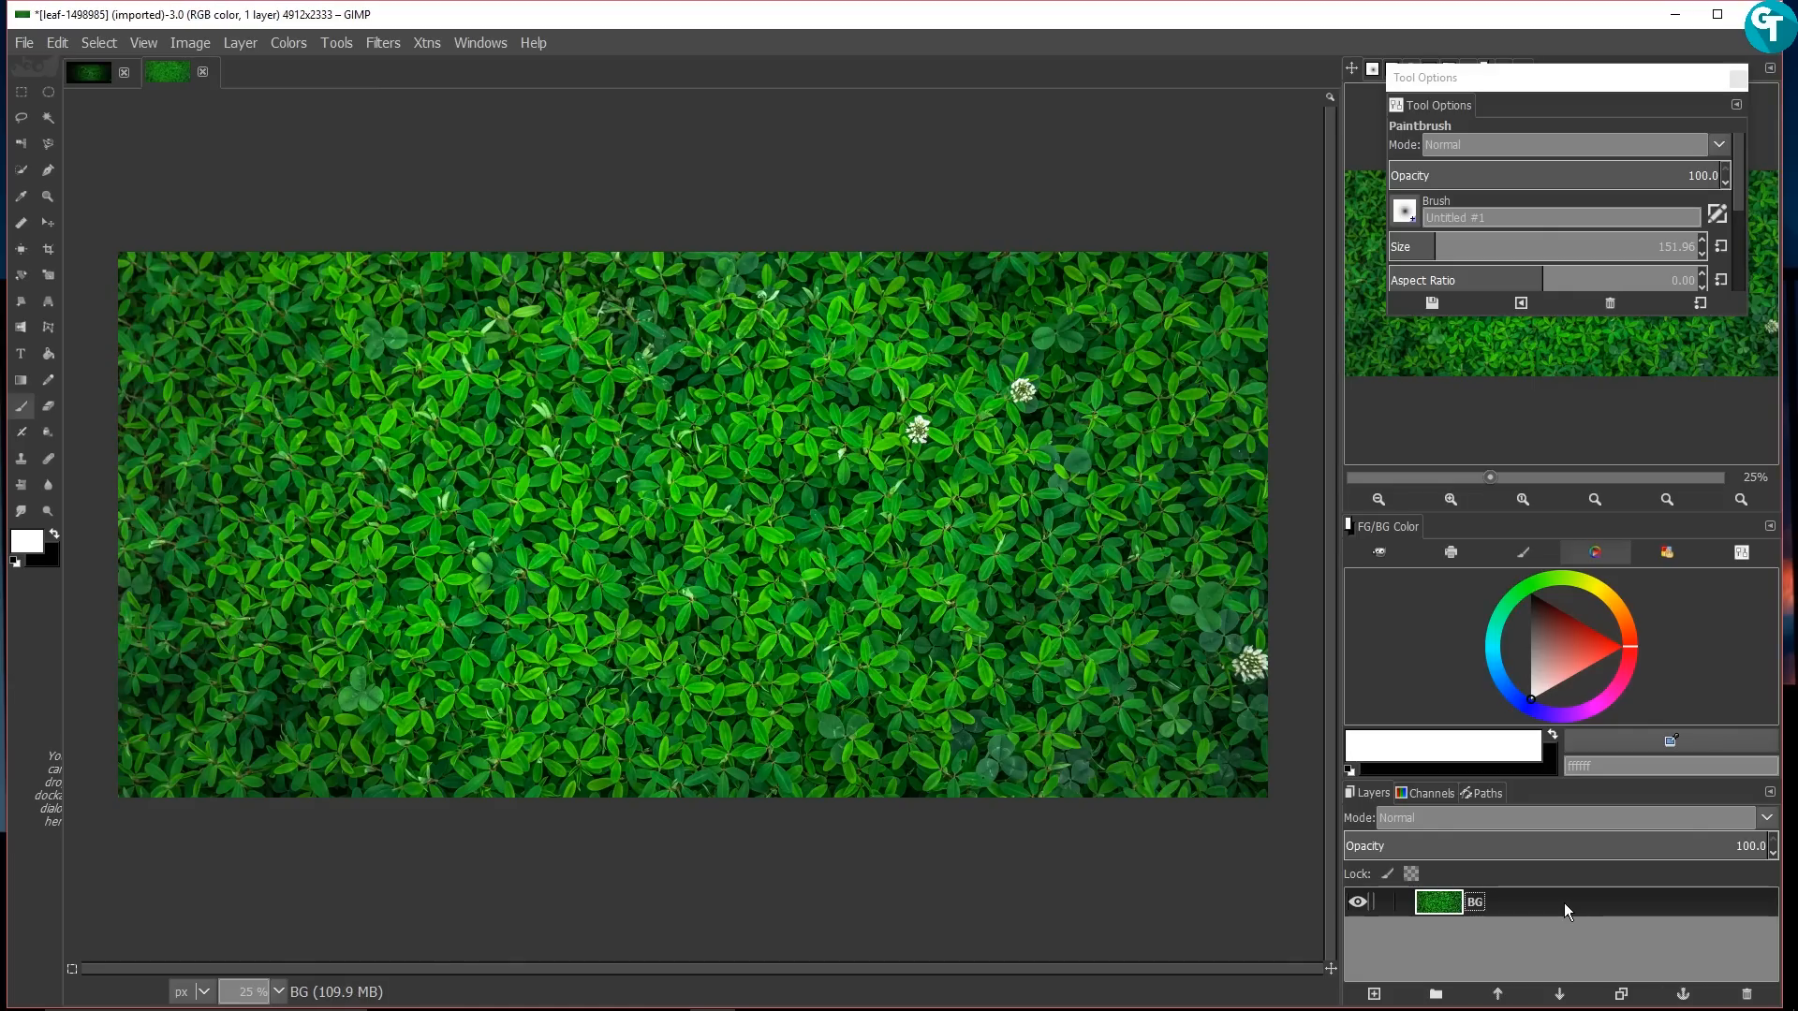
right_click(1603, 903)
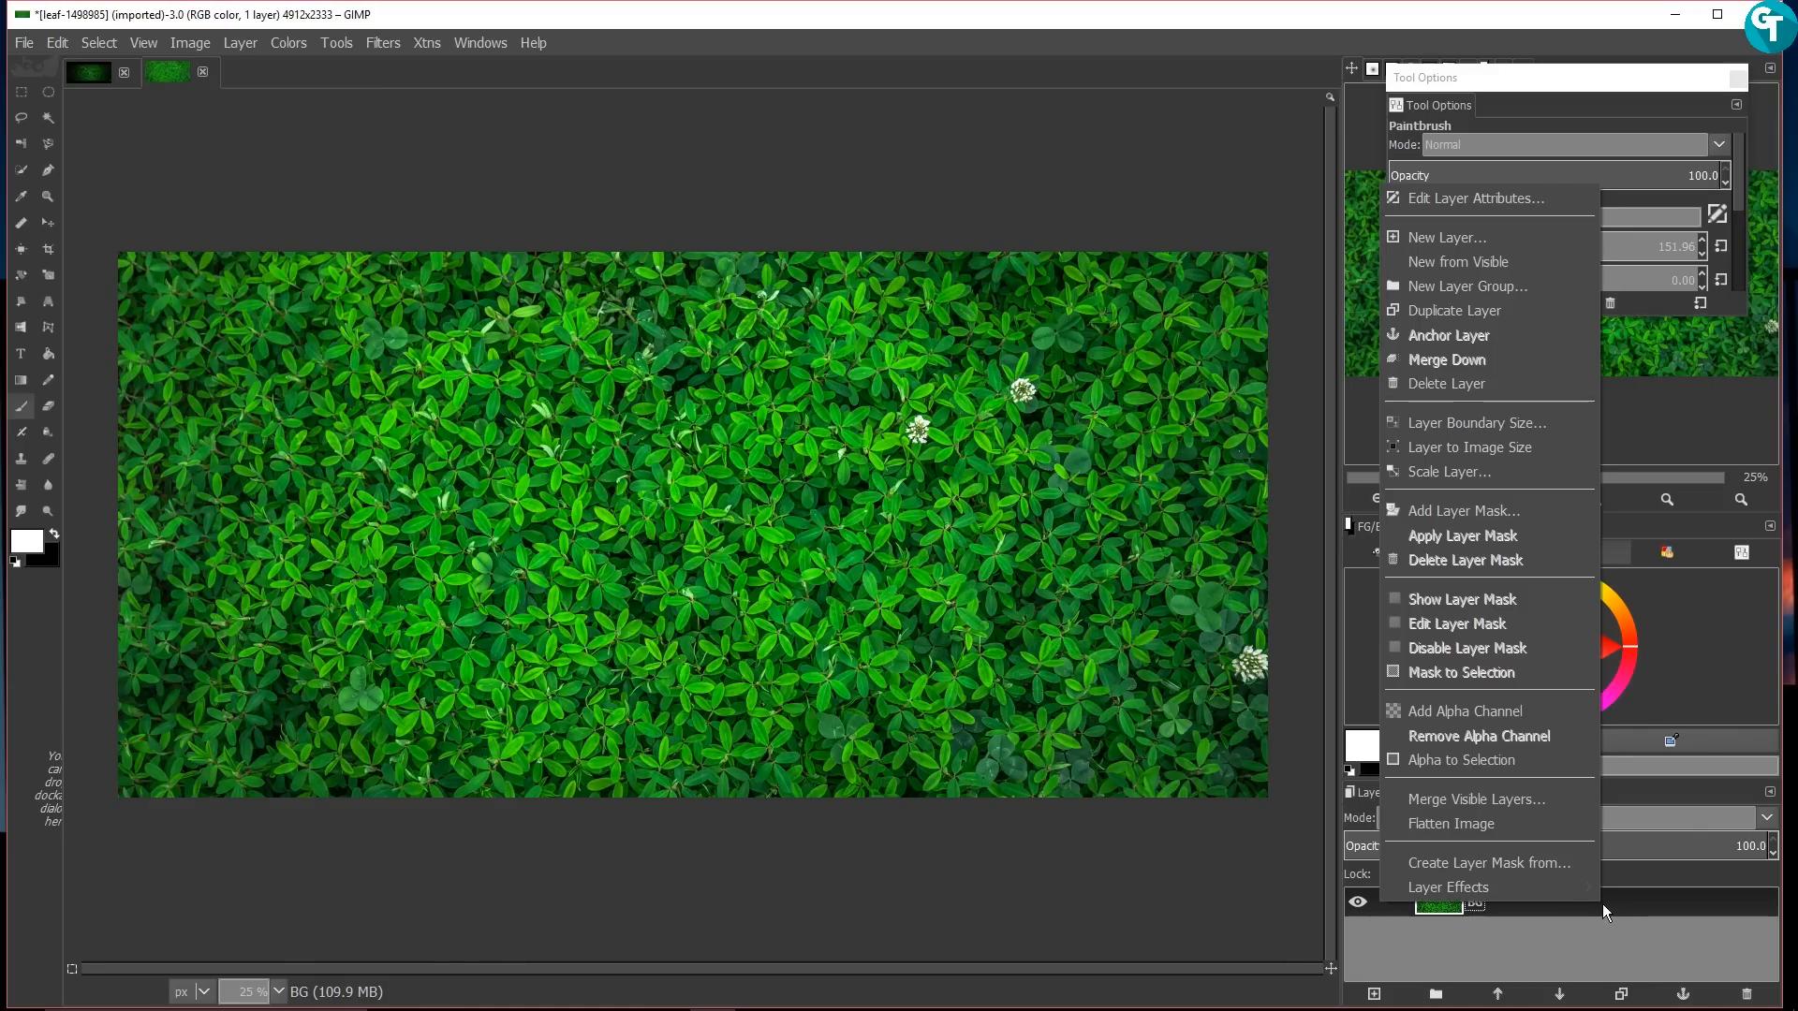
left_click(1494, 711)
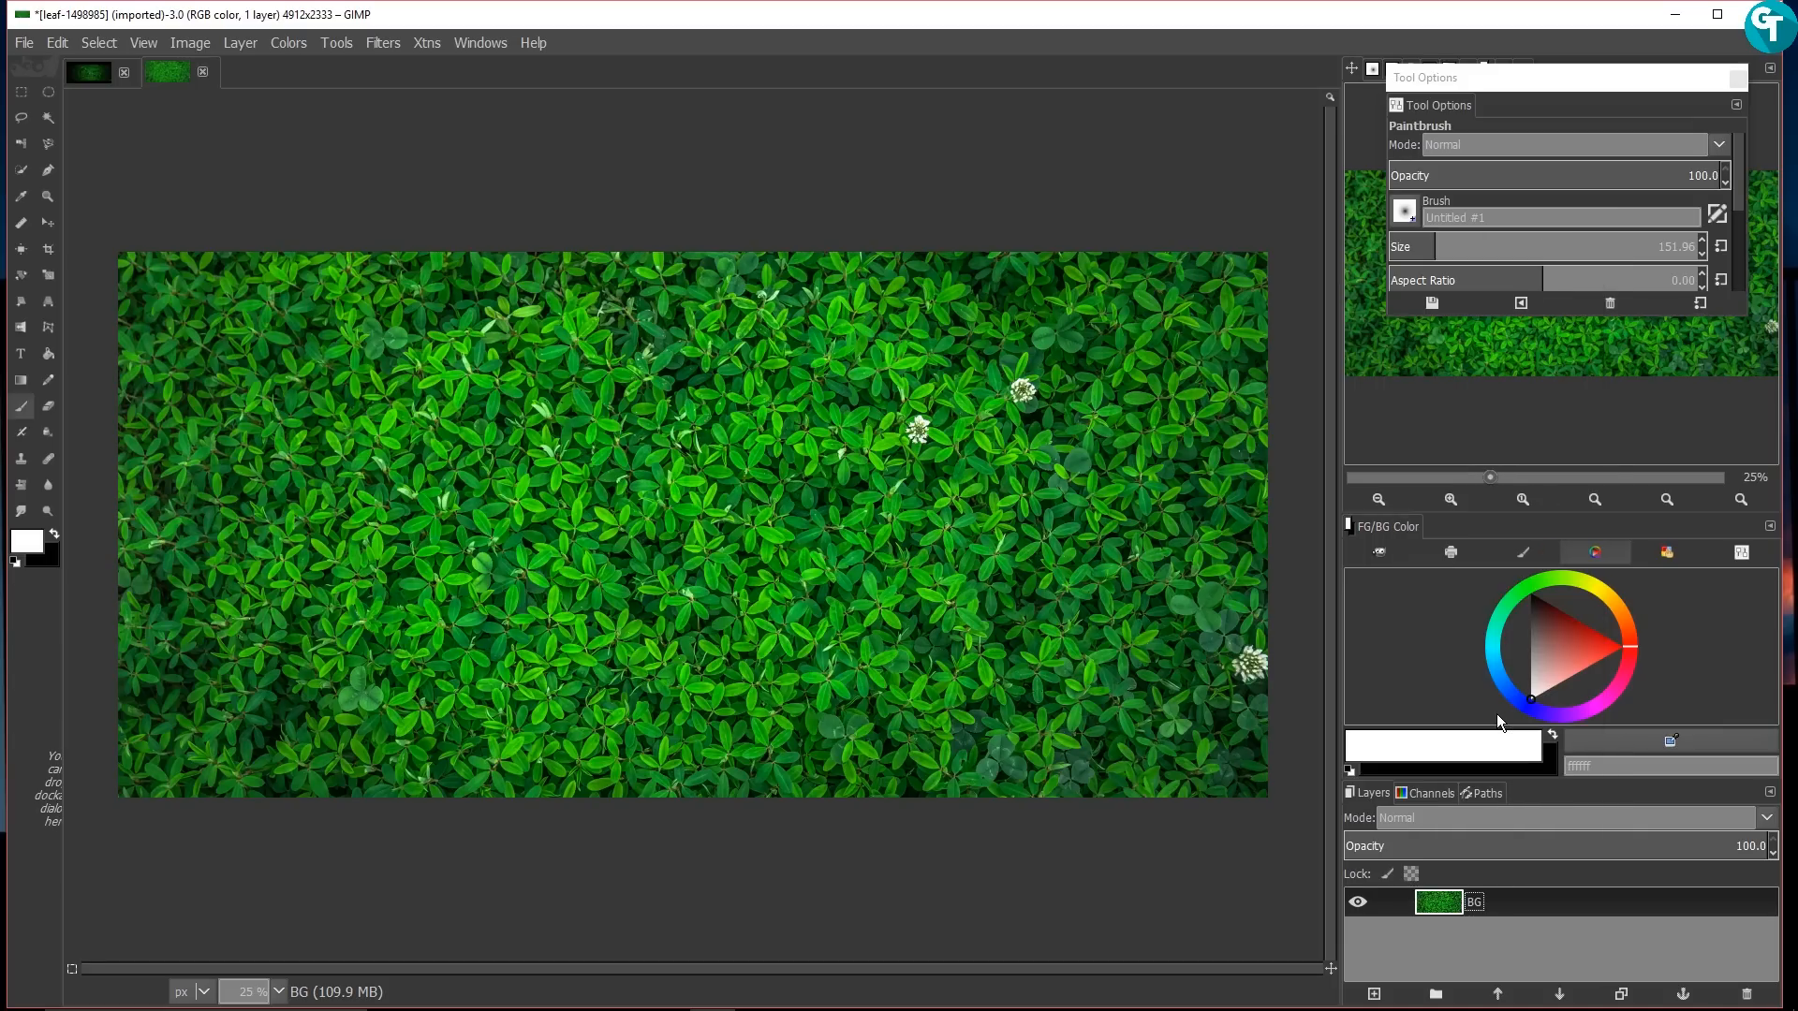
Step: Duplicate the BG layer and hide the original beneath the copy
left_click_drag(1558, 892, 1633, 997)
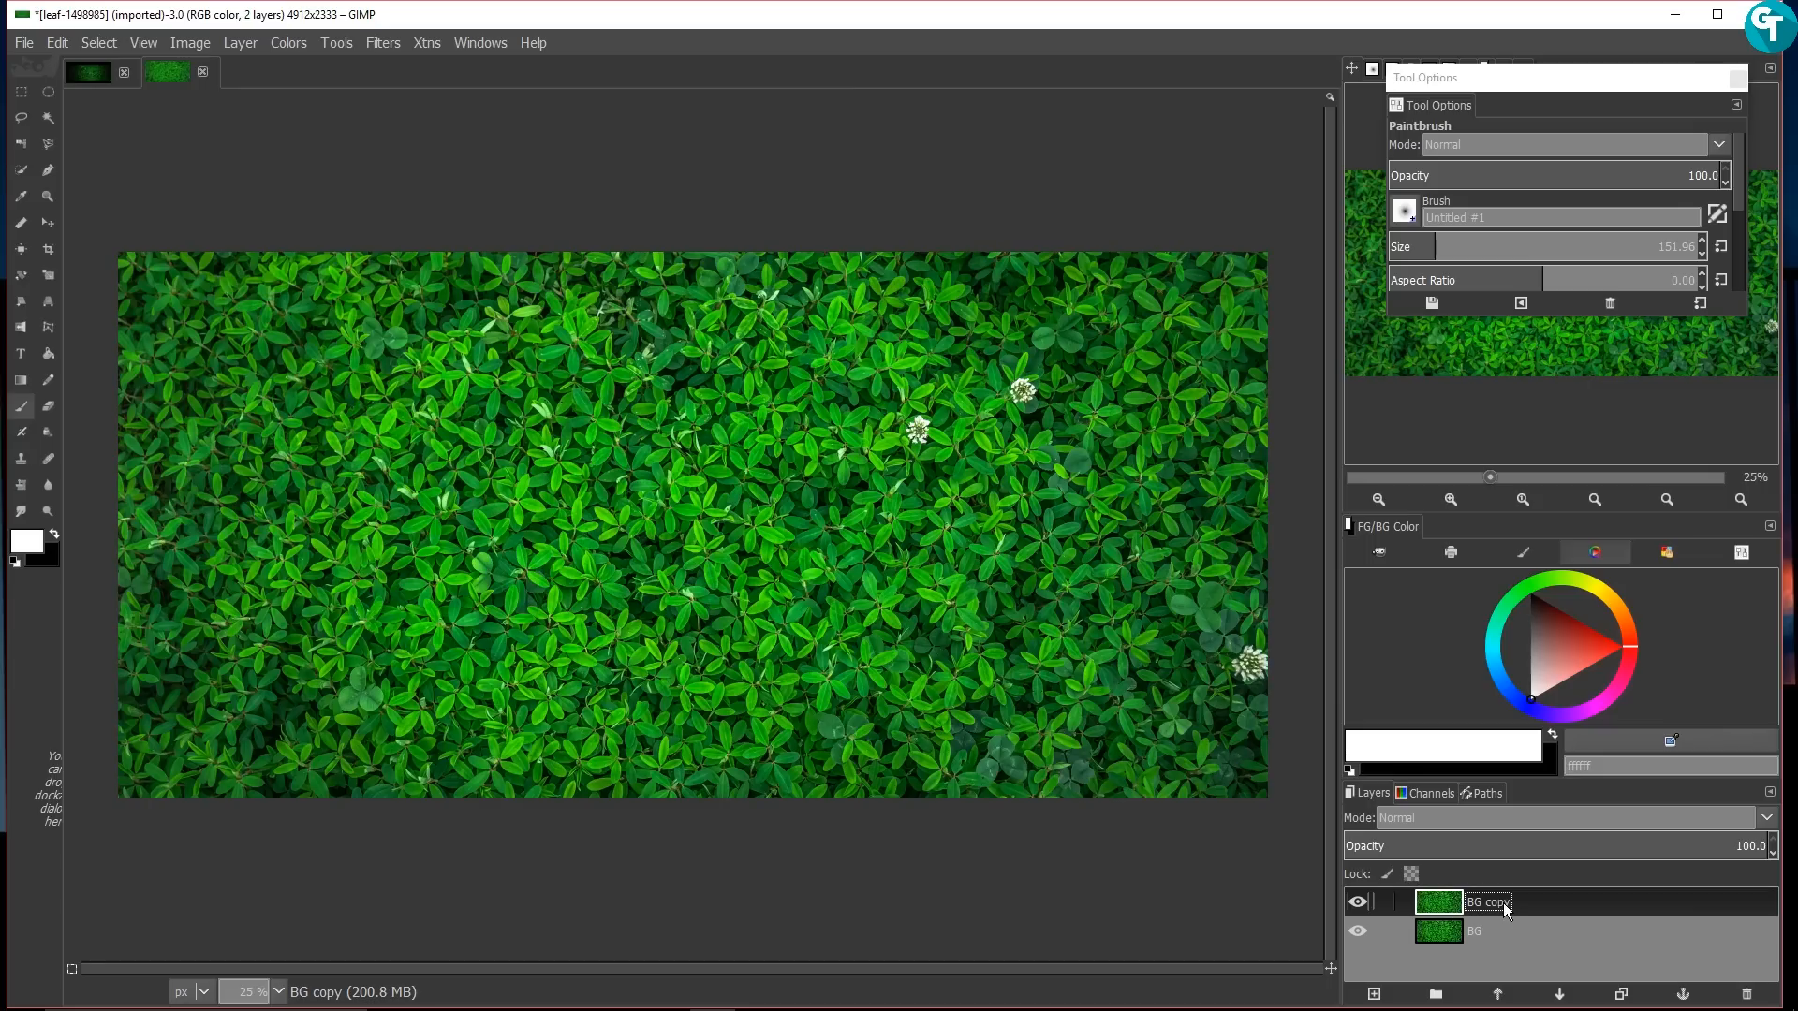
left_click(1358, 930)
Step: Create a transparent full-size layer above BG copy and name it viggy
left_click(1373, 993)
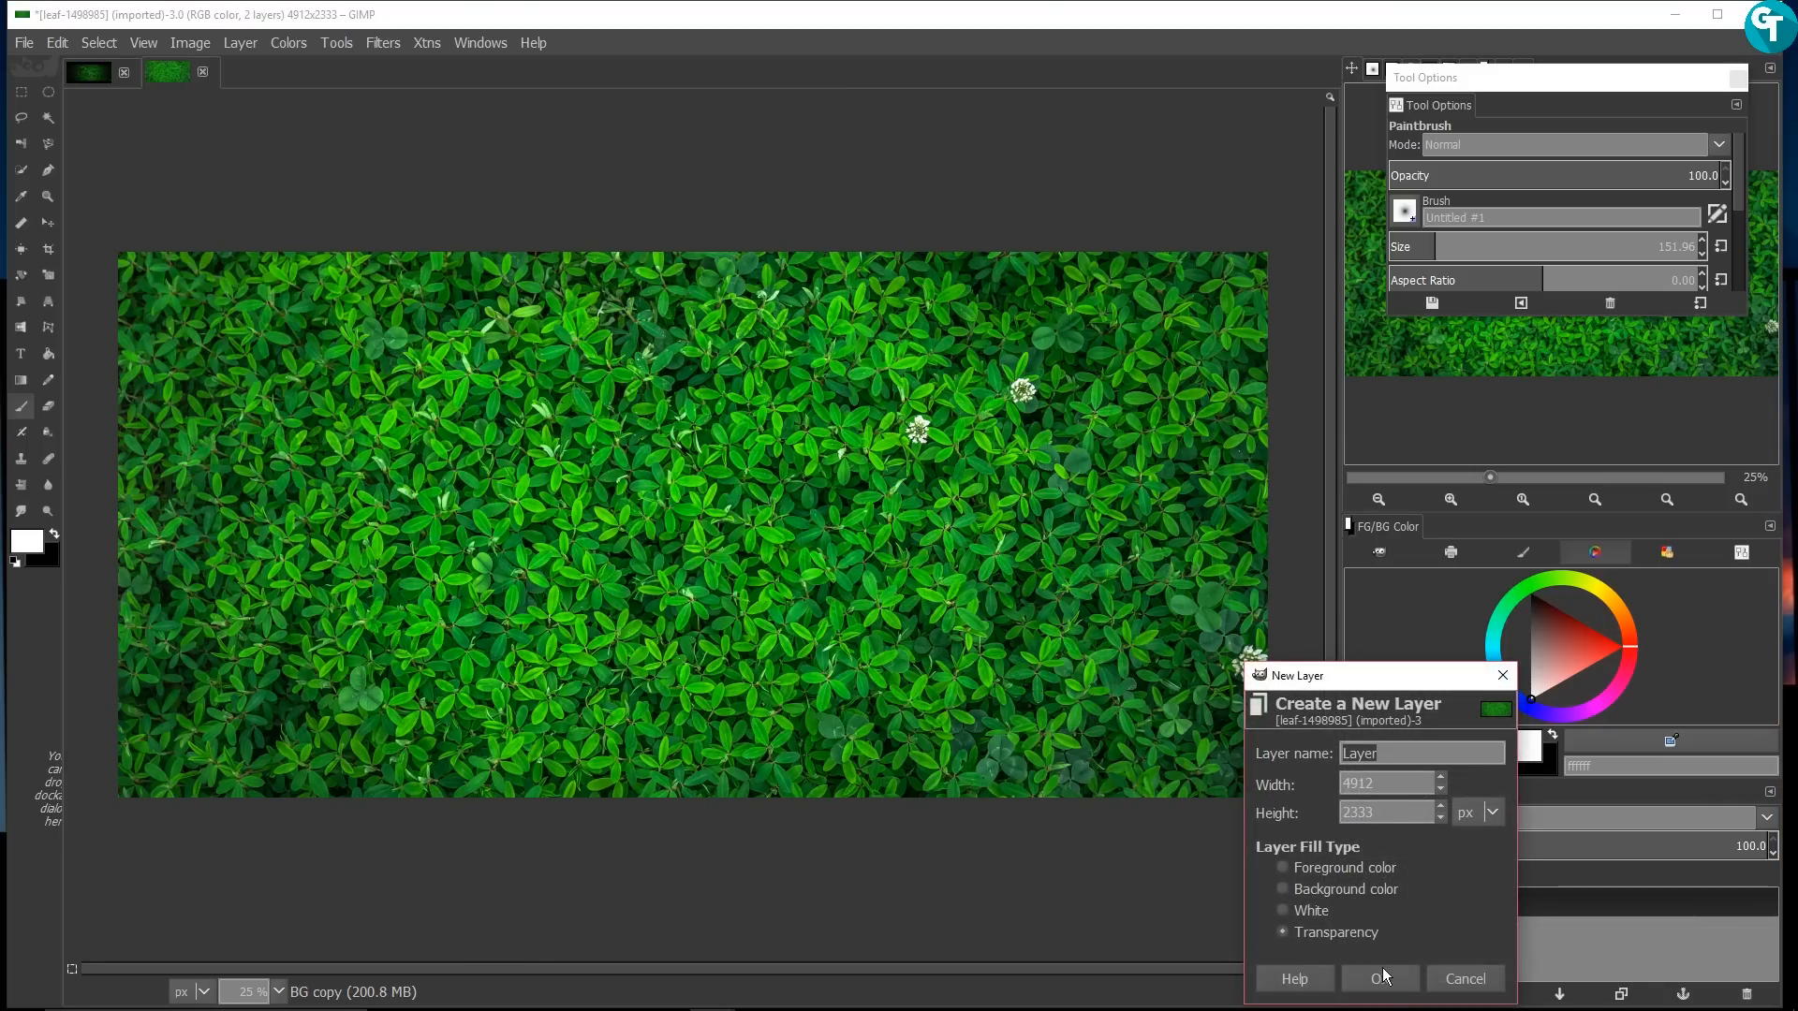
left_click(1382, 975)
double_click(1478, 900)
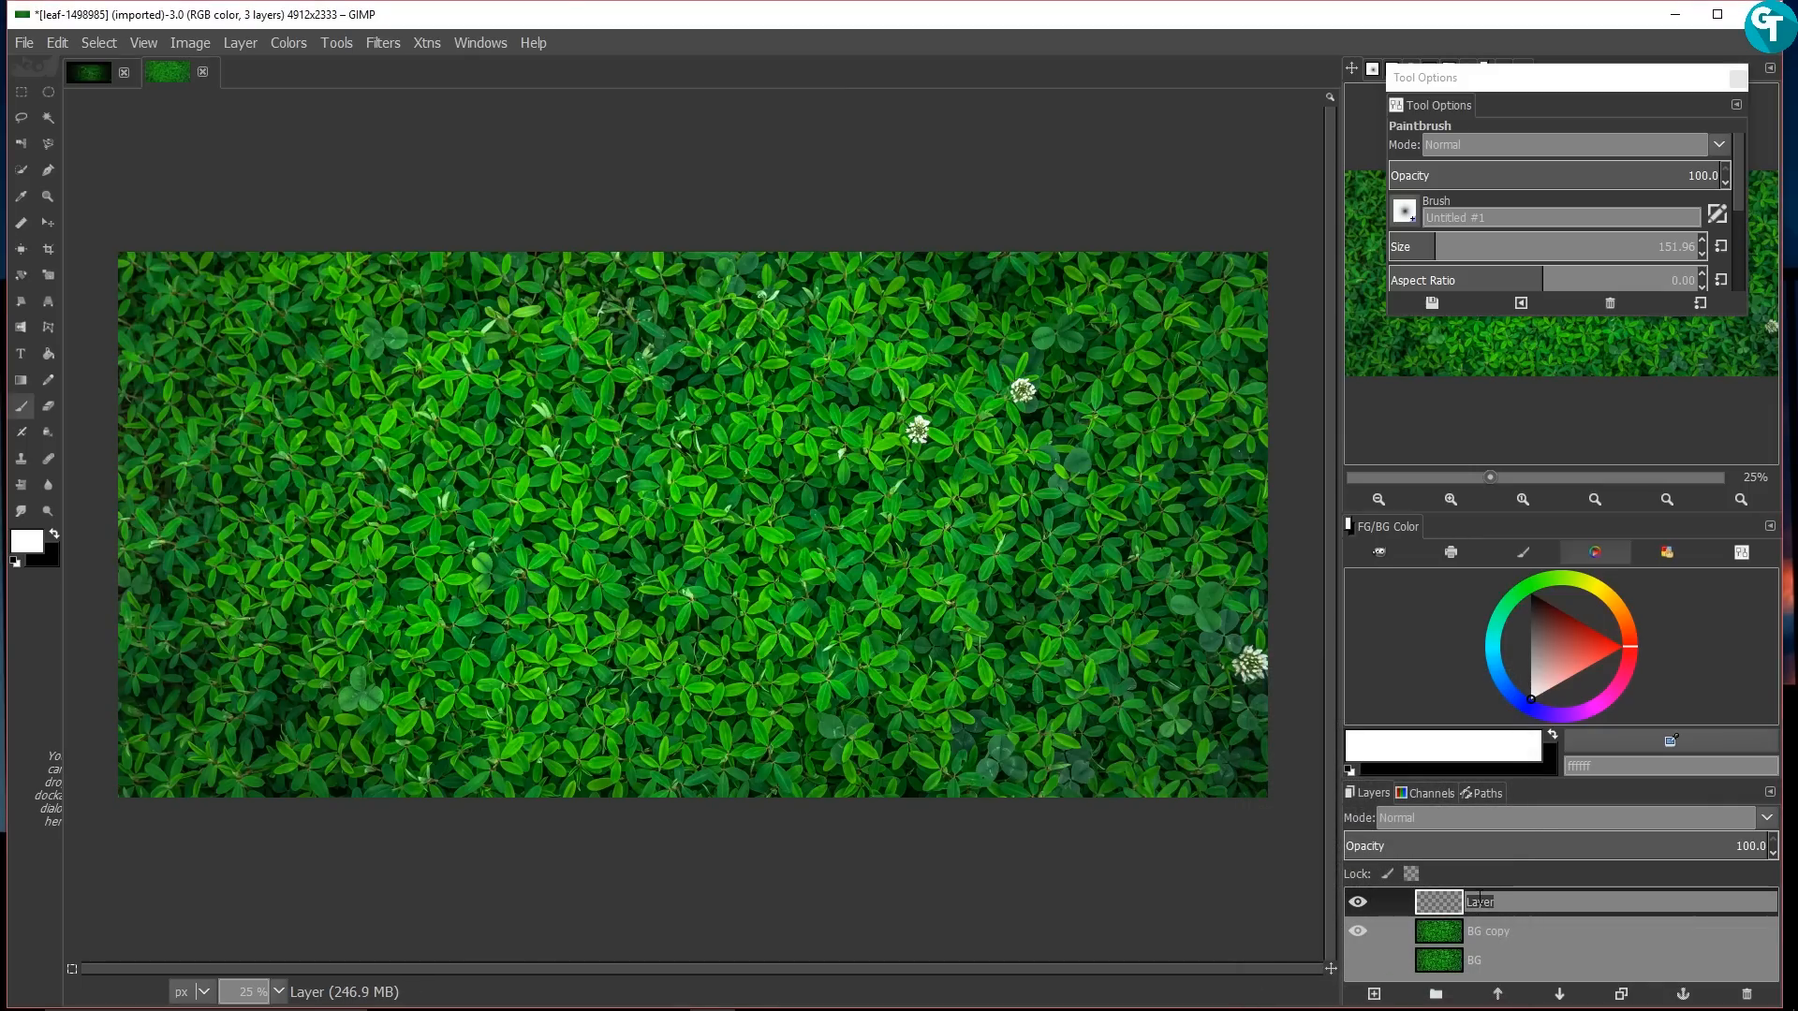
type("viggy")
key("Return")
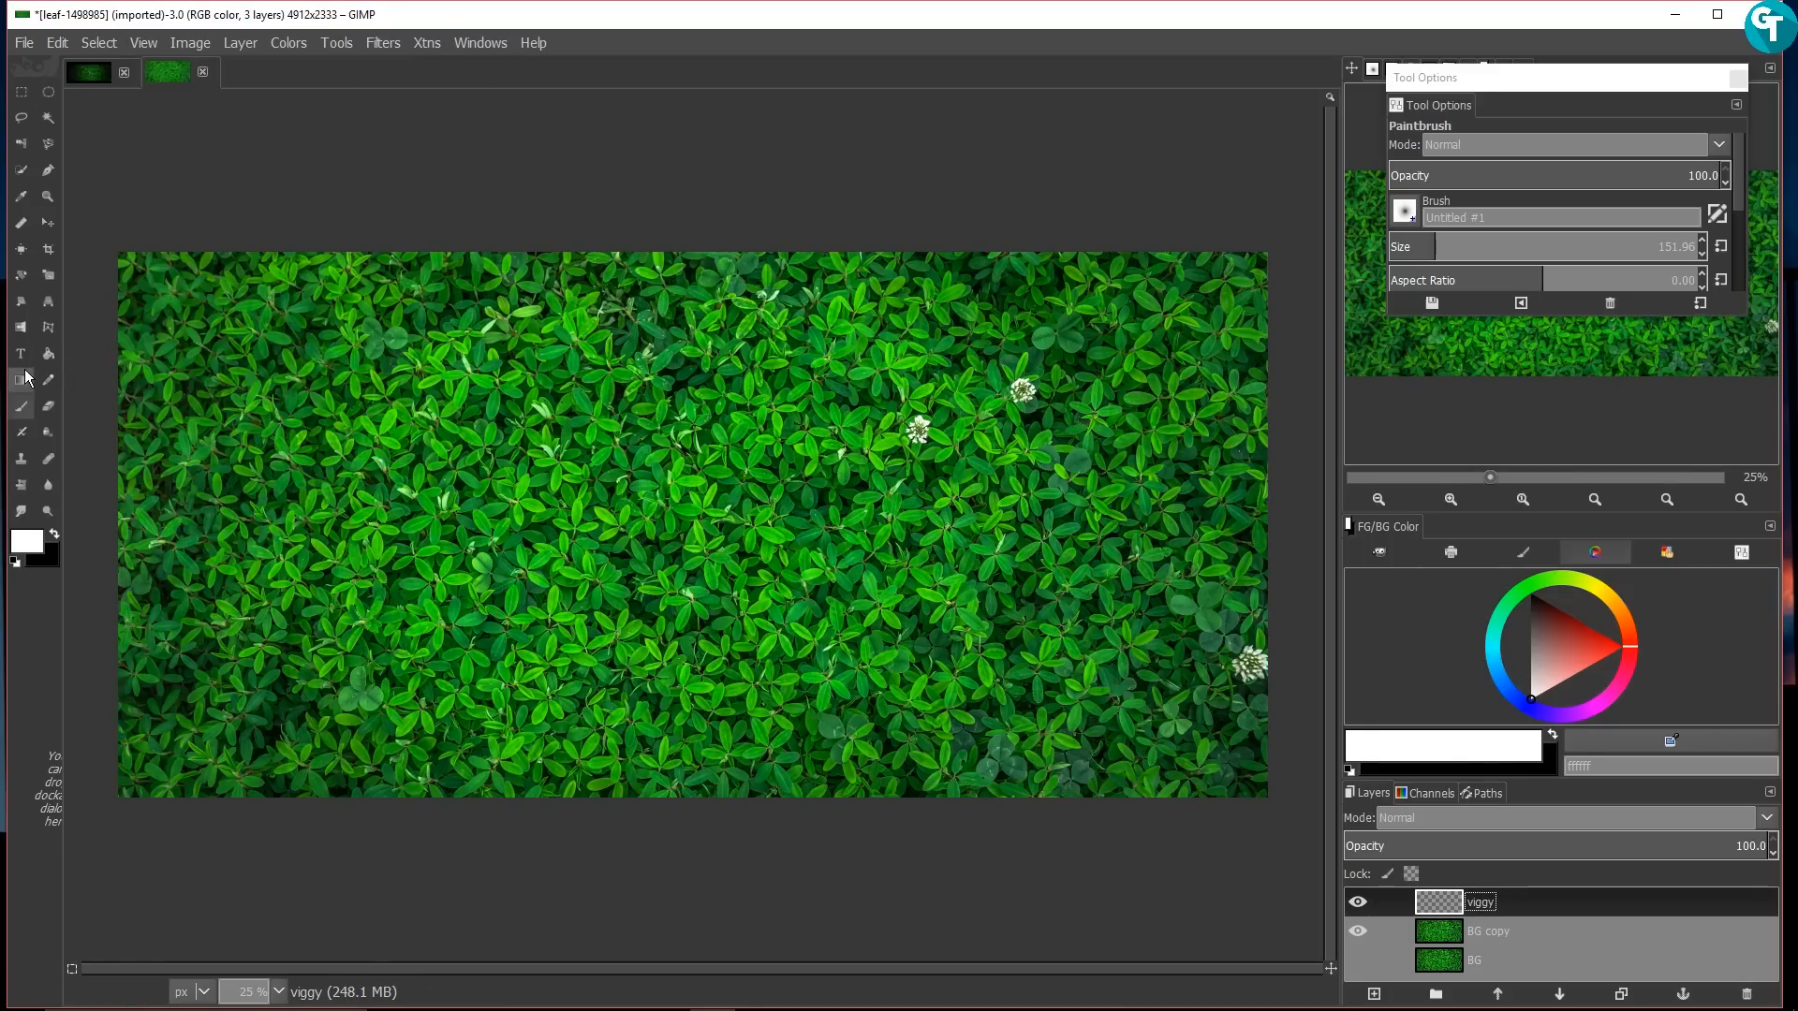
Step: Set up the Blend tool with a black foreground, the FG to Transparent gradient and a Radial shape
left_click(27, 381)
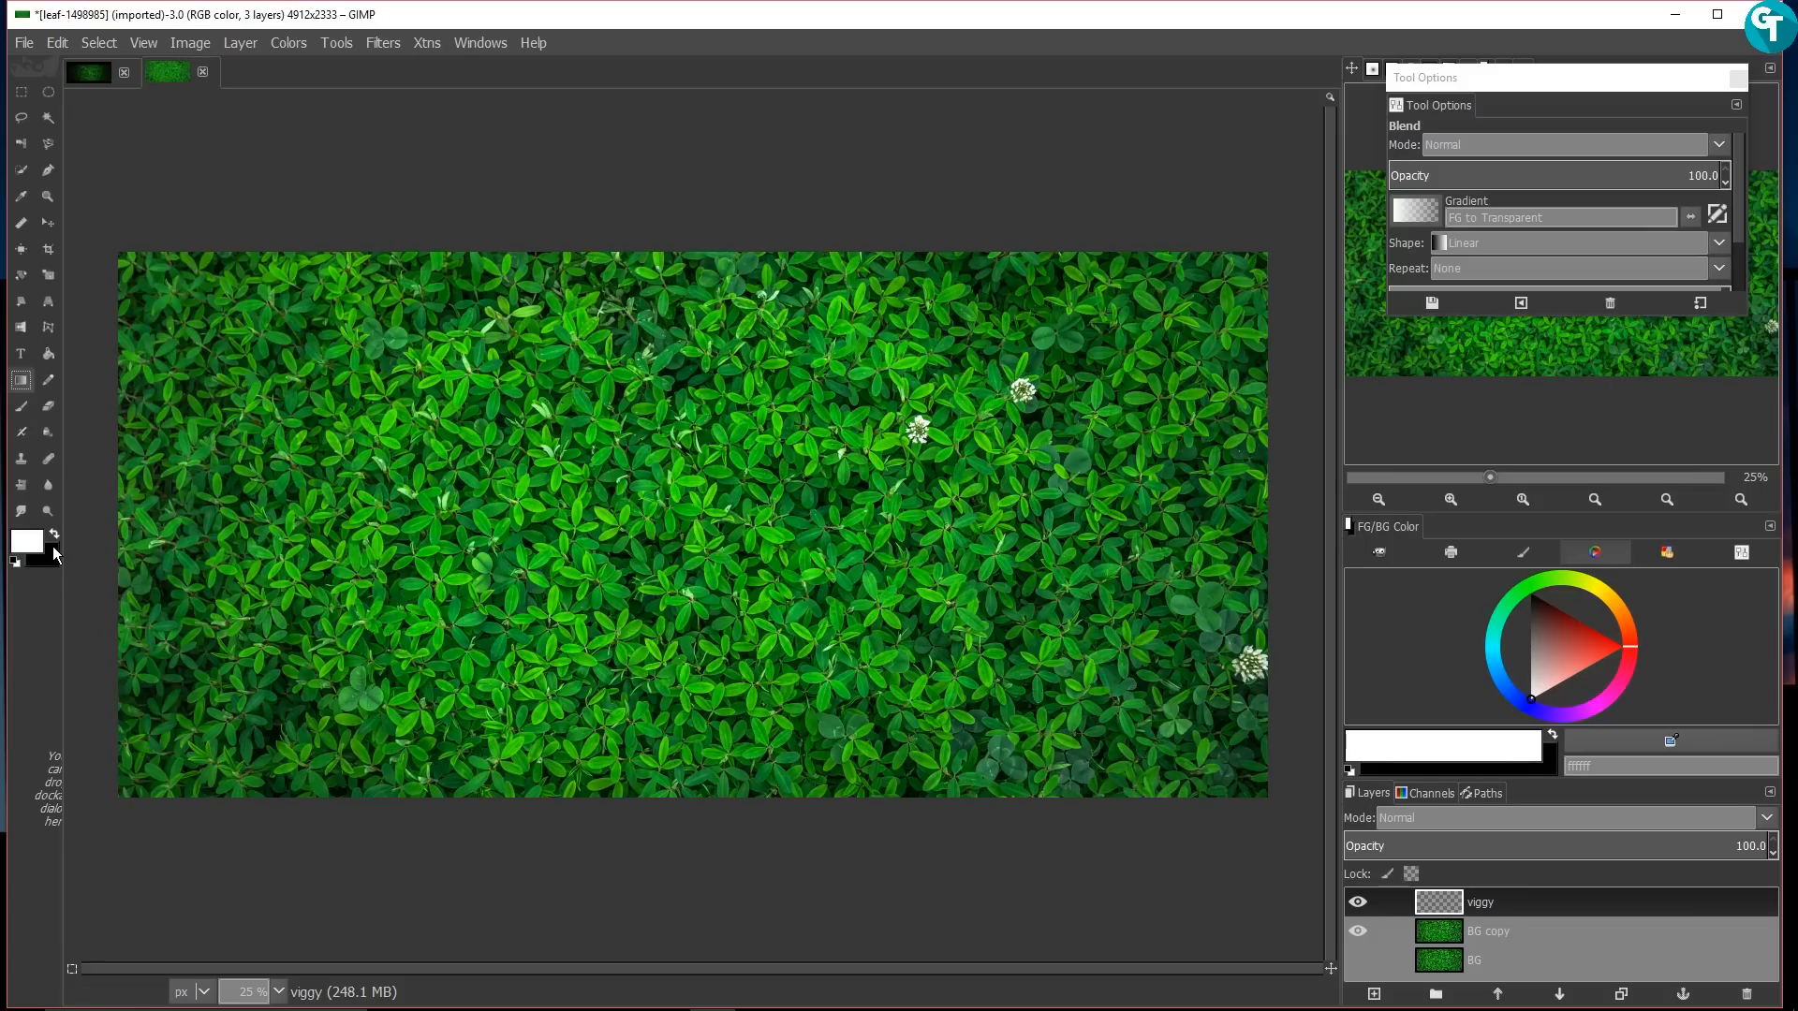
left_click(54, 534)
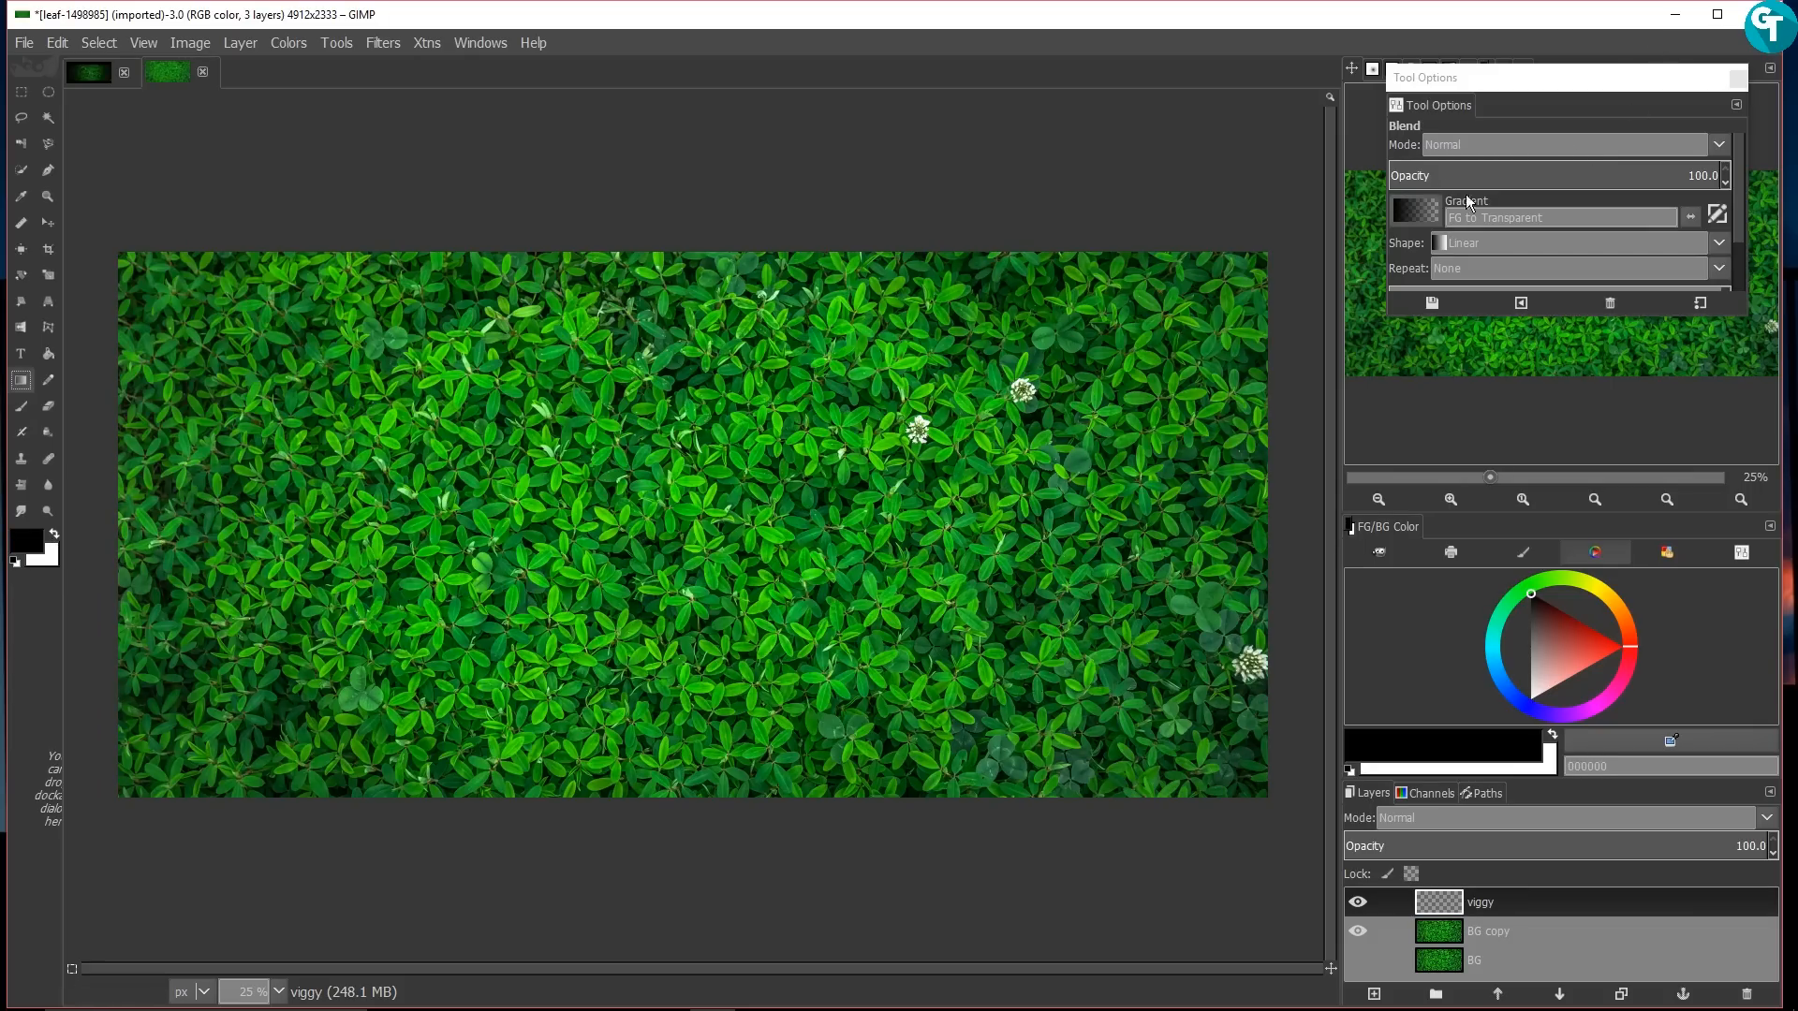
left_click(1433, 214)
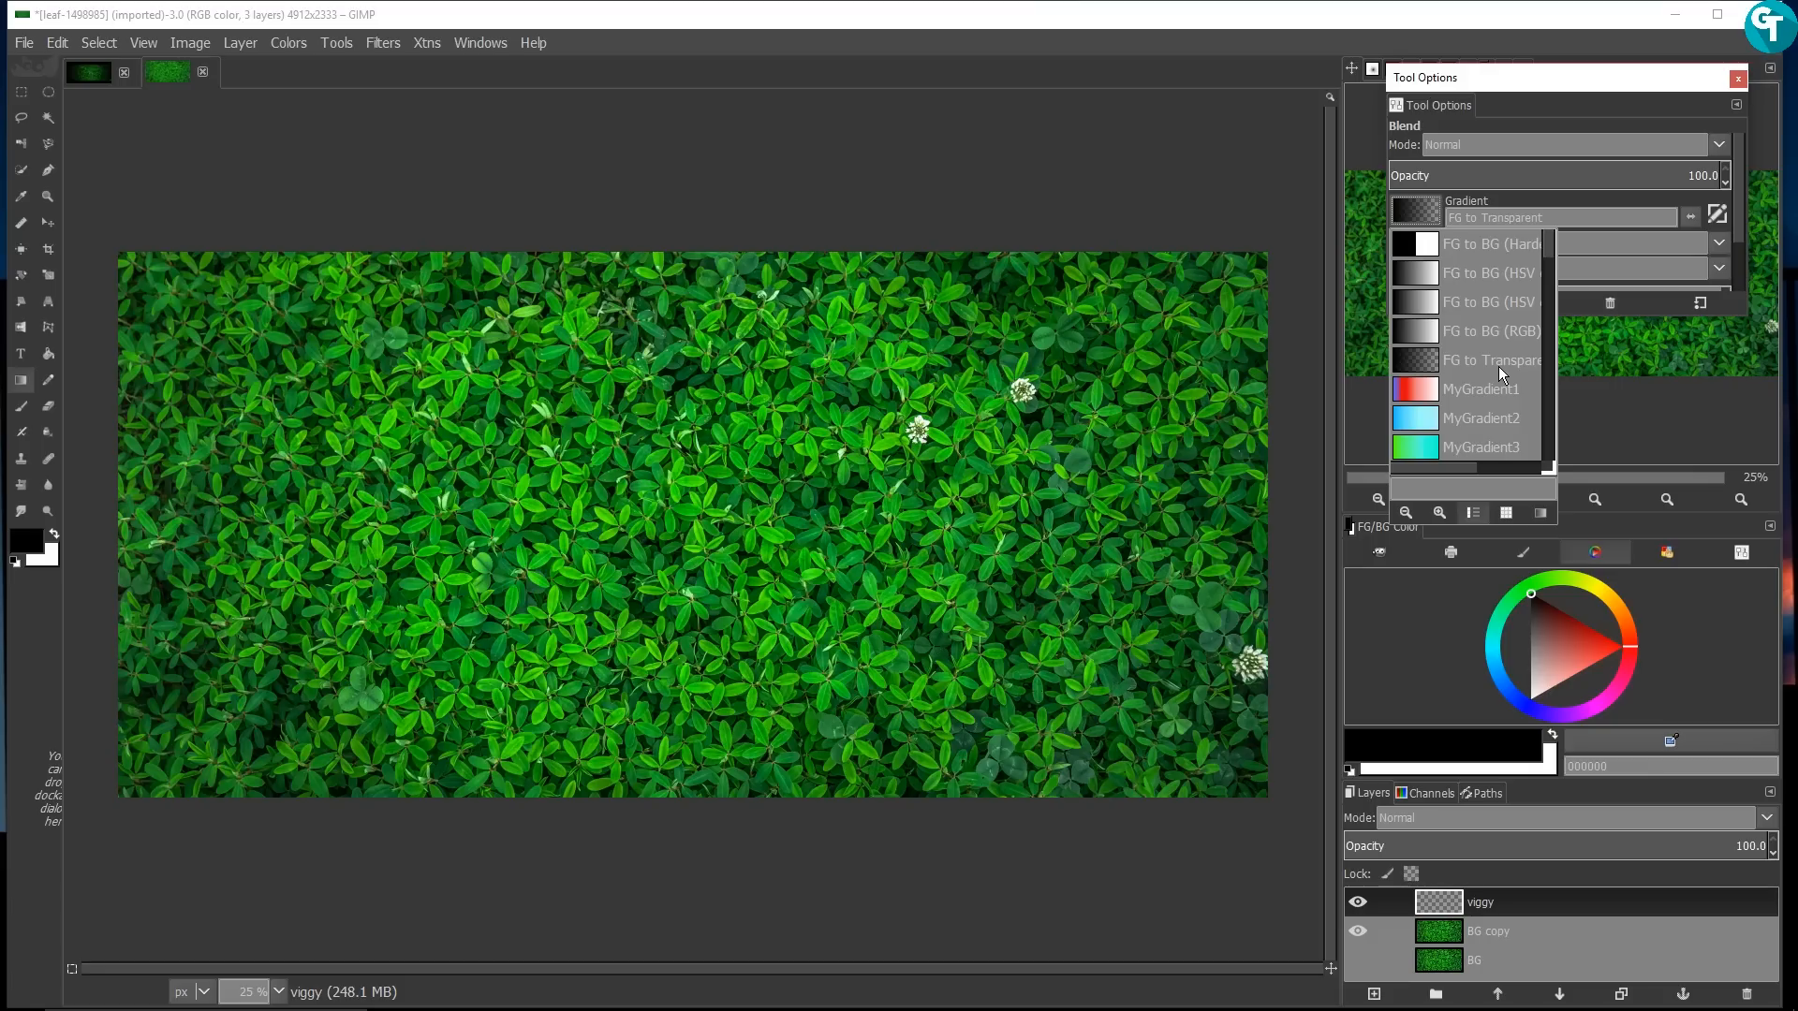
left_click(1538, 195)
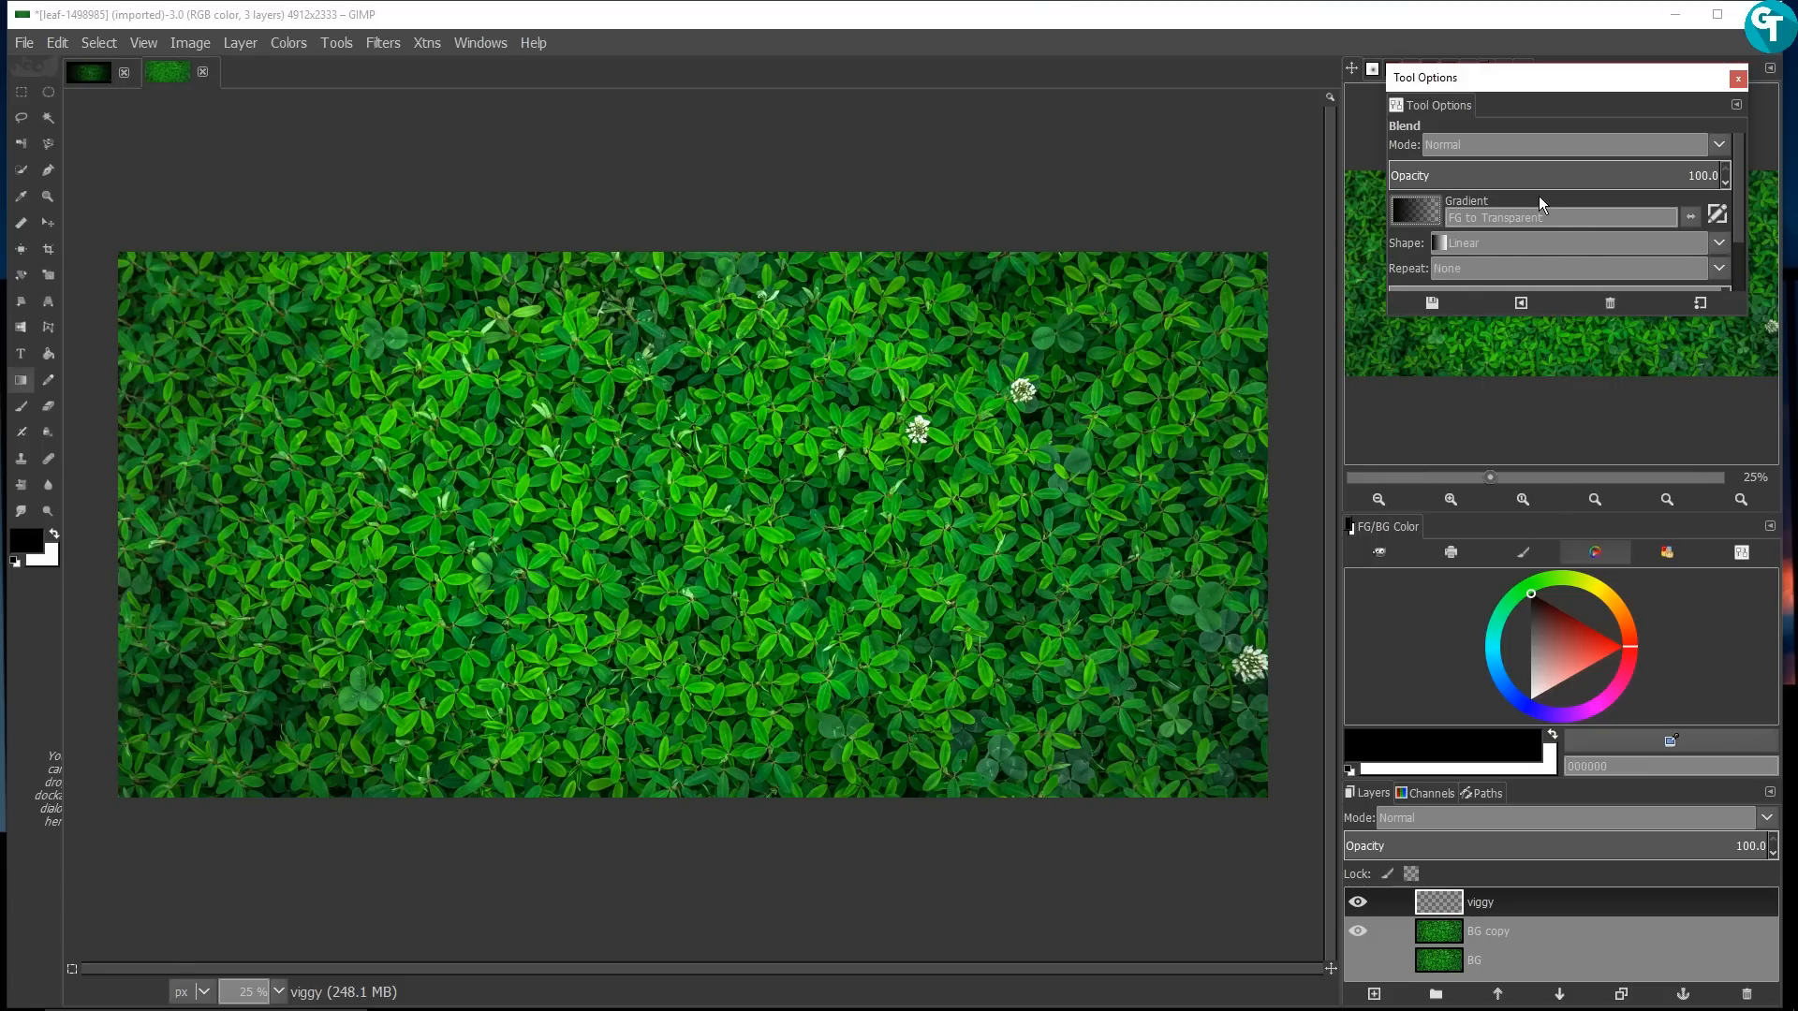
left_click(1495, 244)
left_click(1515, 312)
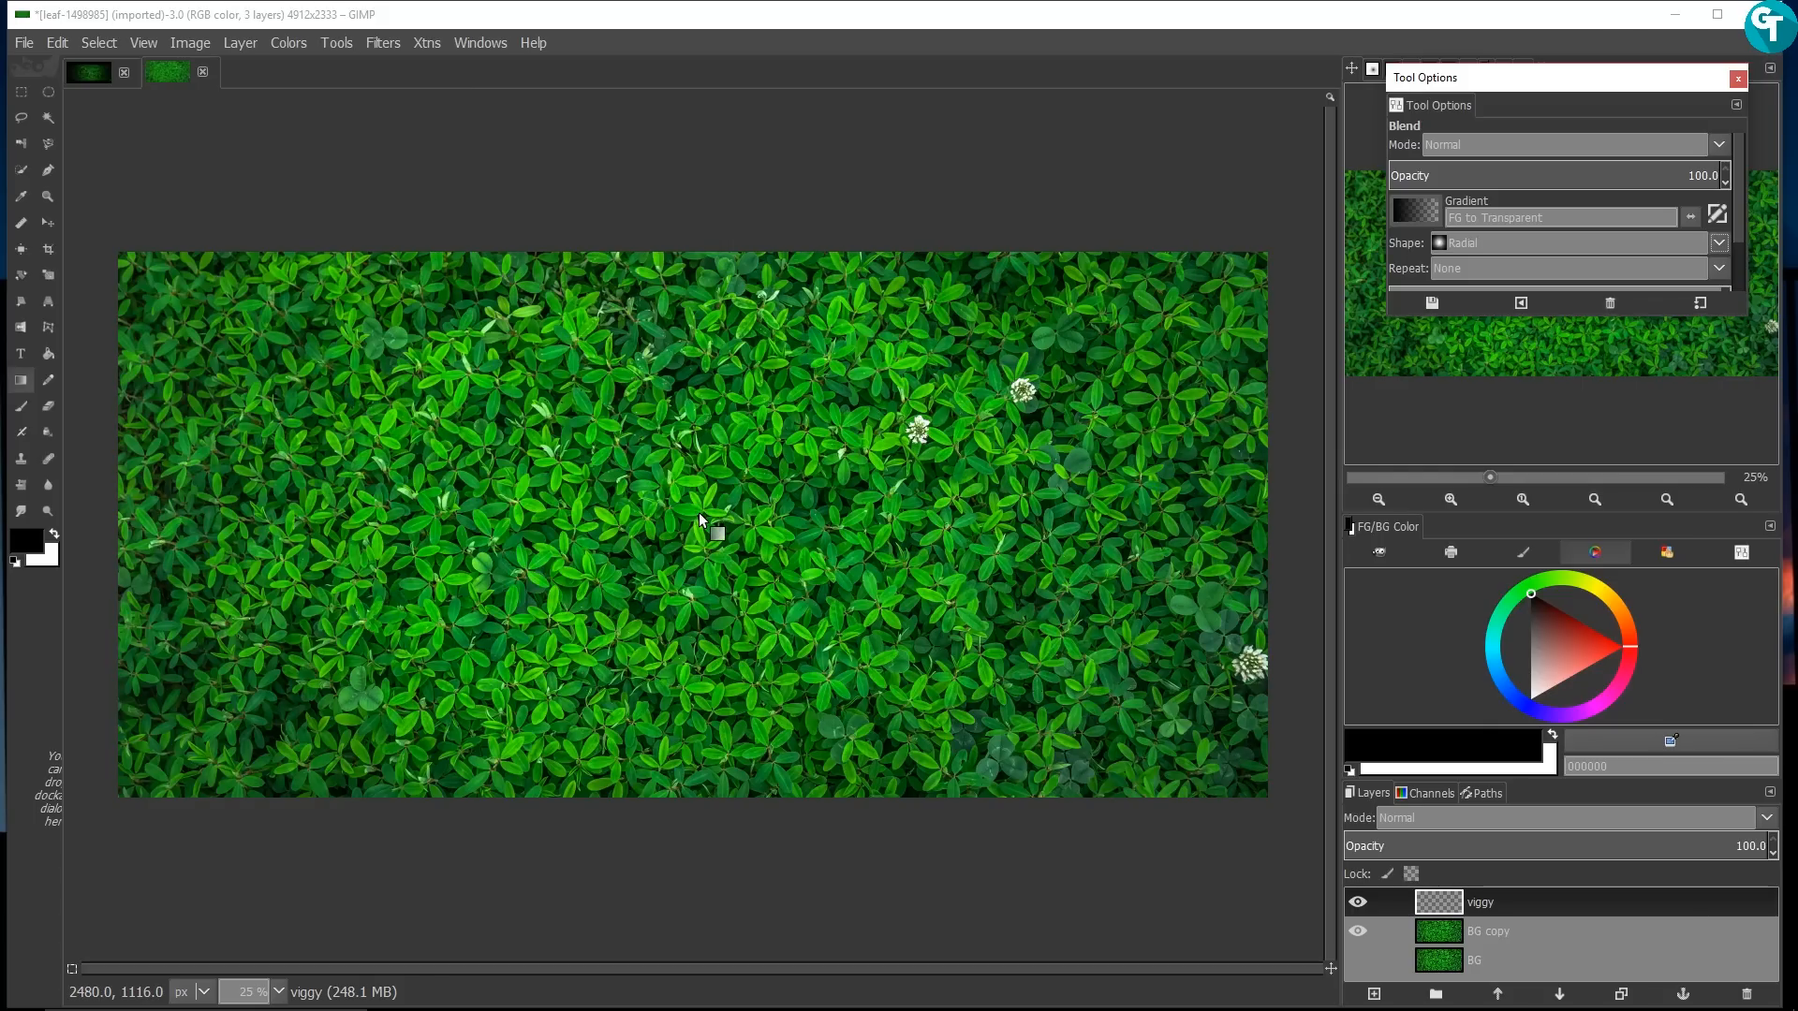
Step: Try a black radial gradient outward from the centre of the viggy layer and undo it
left_click_drag(700, 519, 1339, 219)
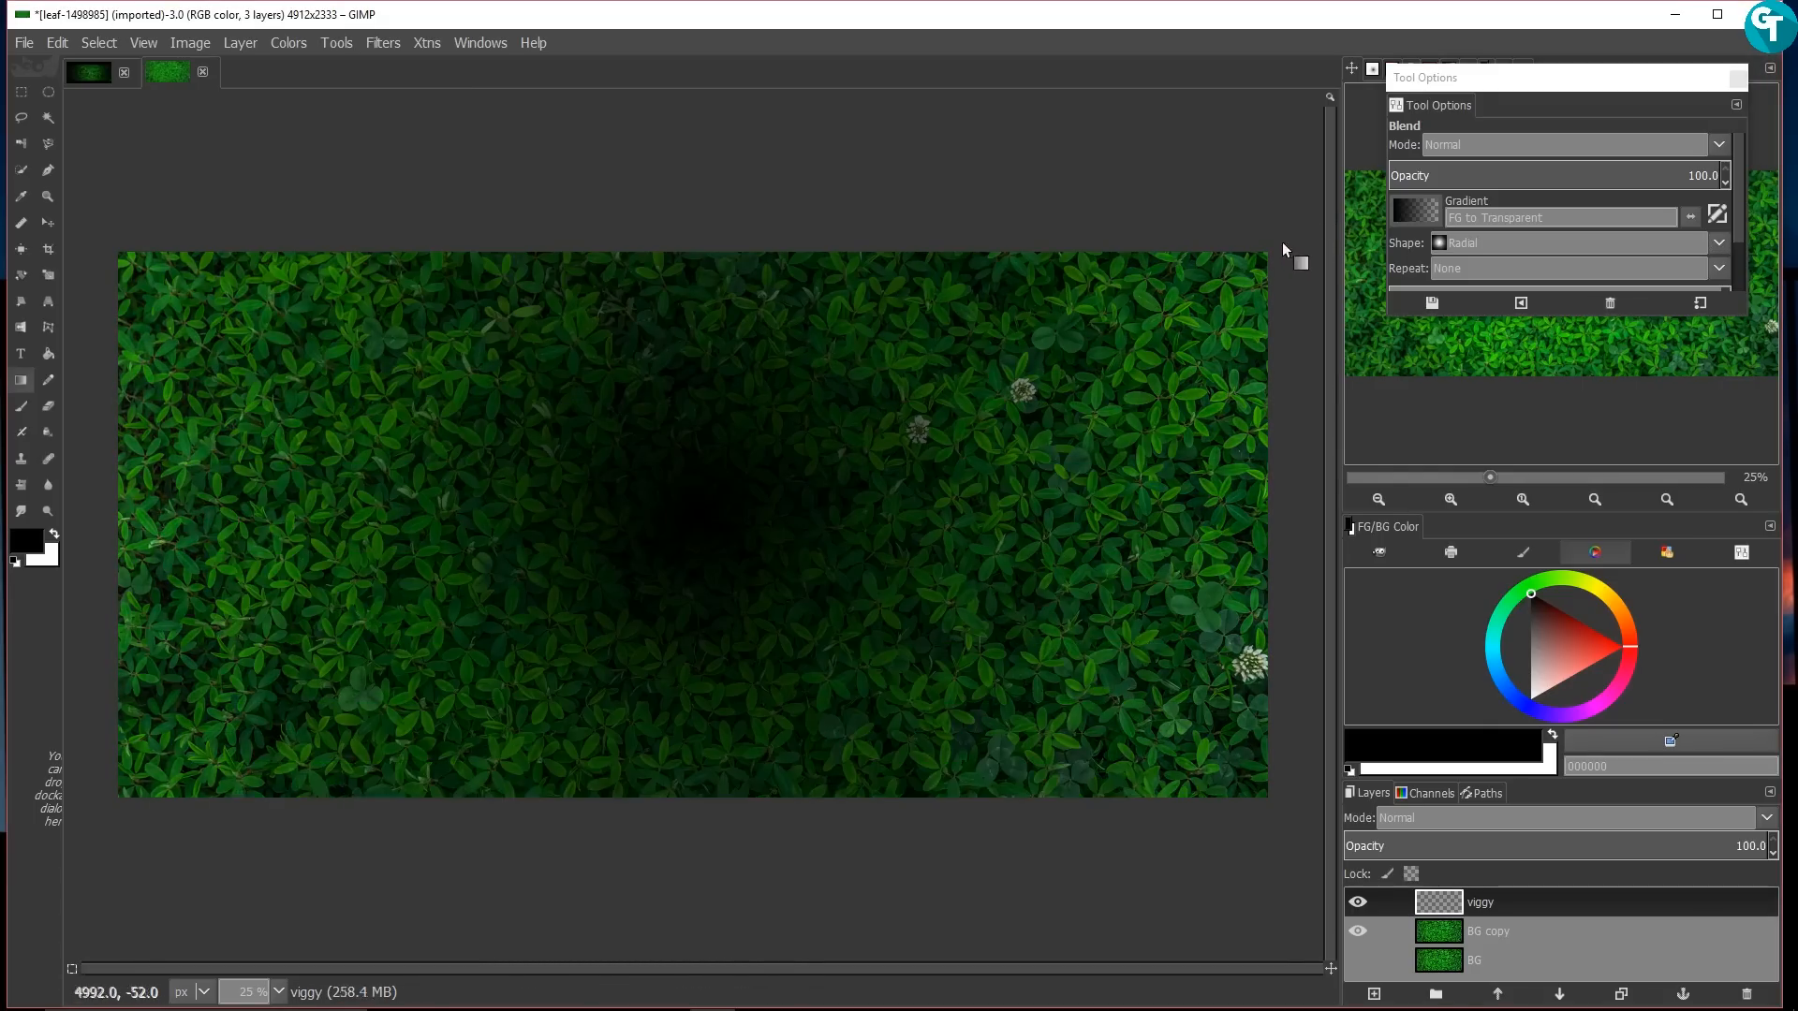
key("ctrl+z")
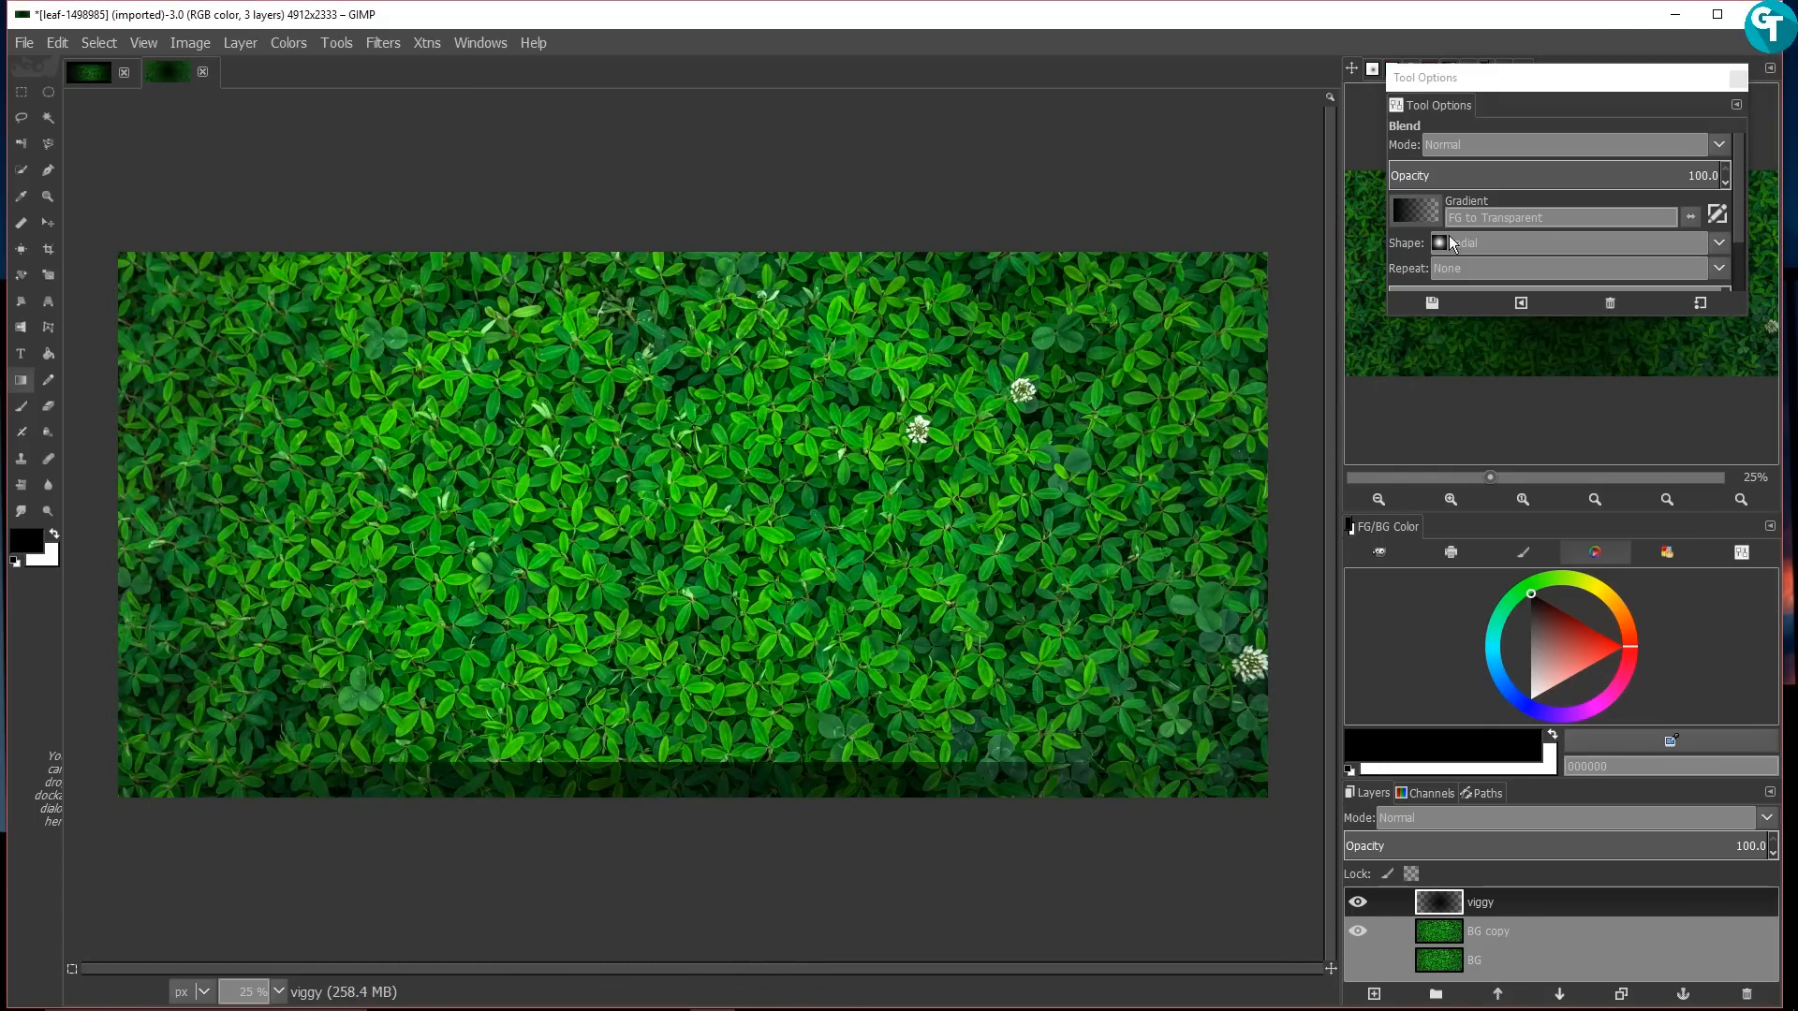
Step: Reverse the gradient and darken the viggy layer's edges with three radial blends from the image centre past its upper-right corner
left_click(1686, 218)
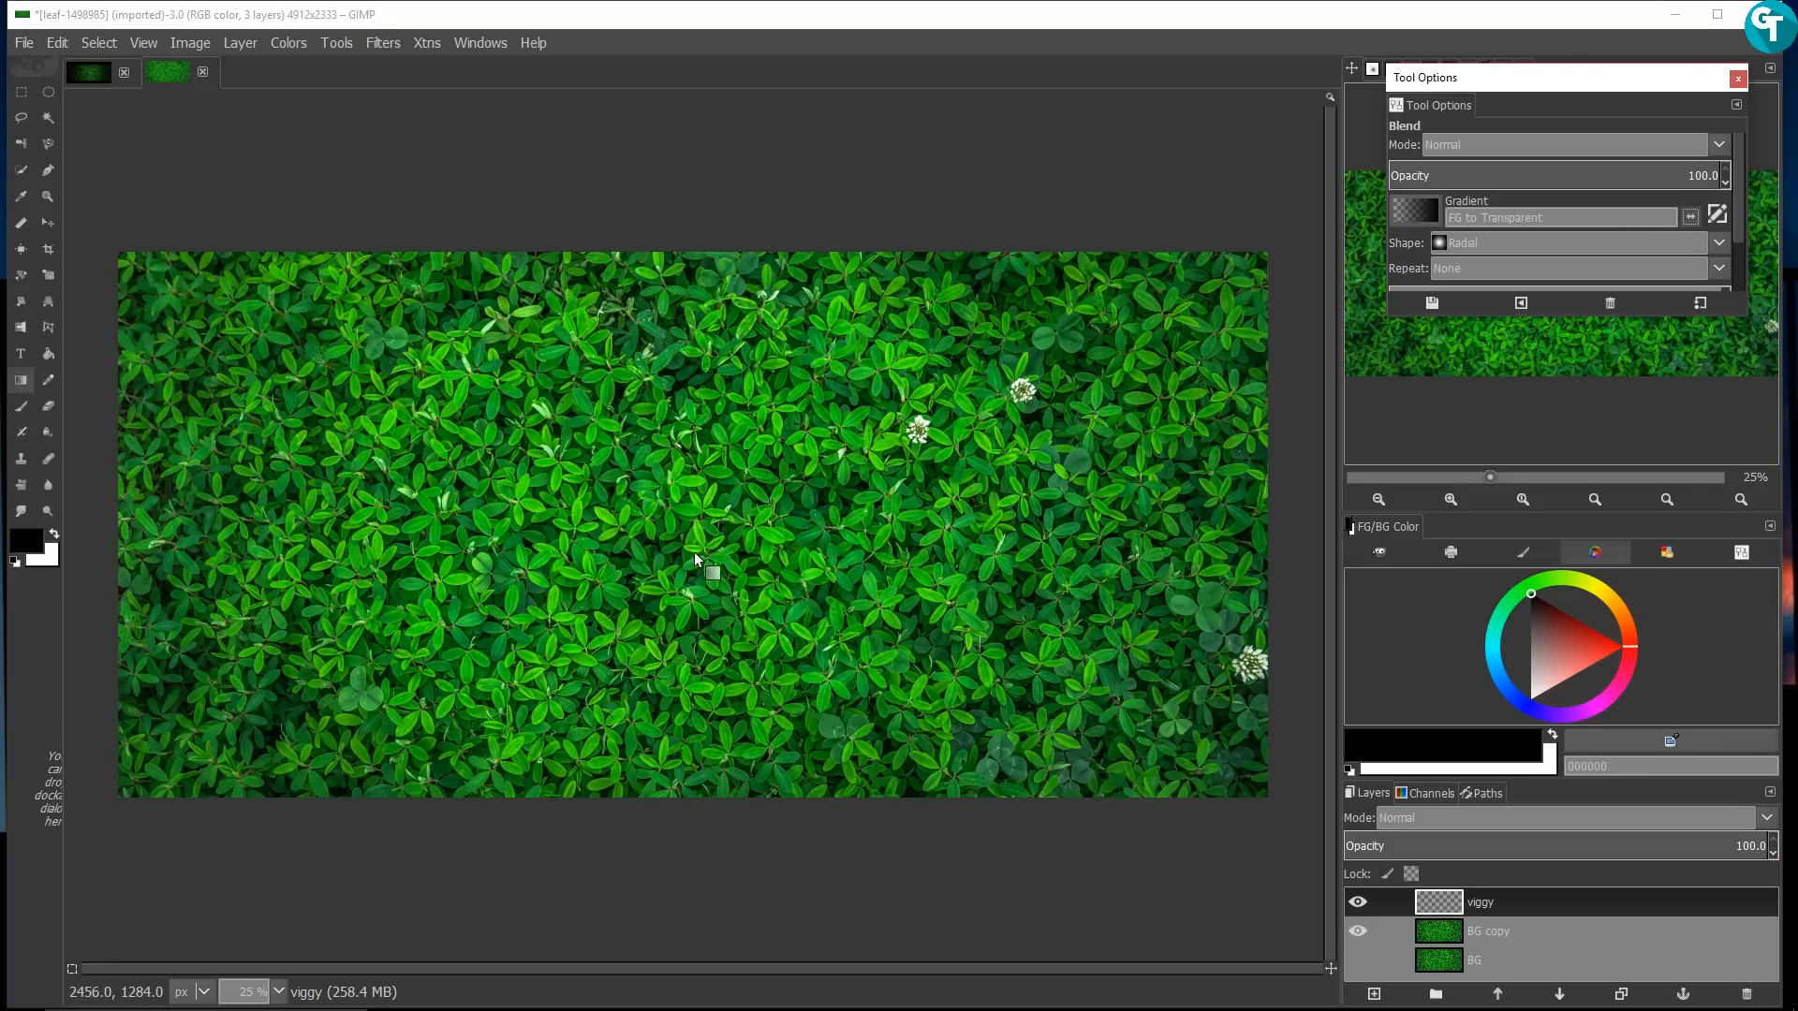
left_click_drag(699, 545, 1459, 143)
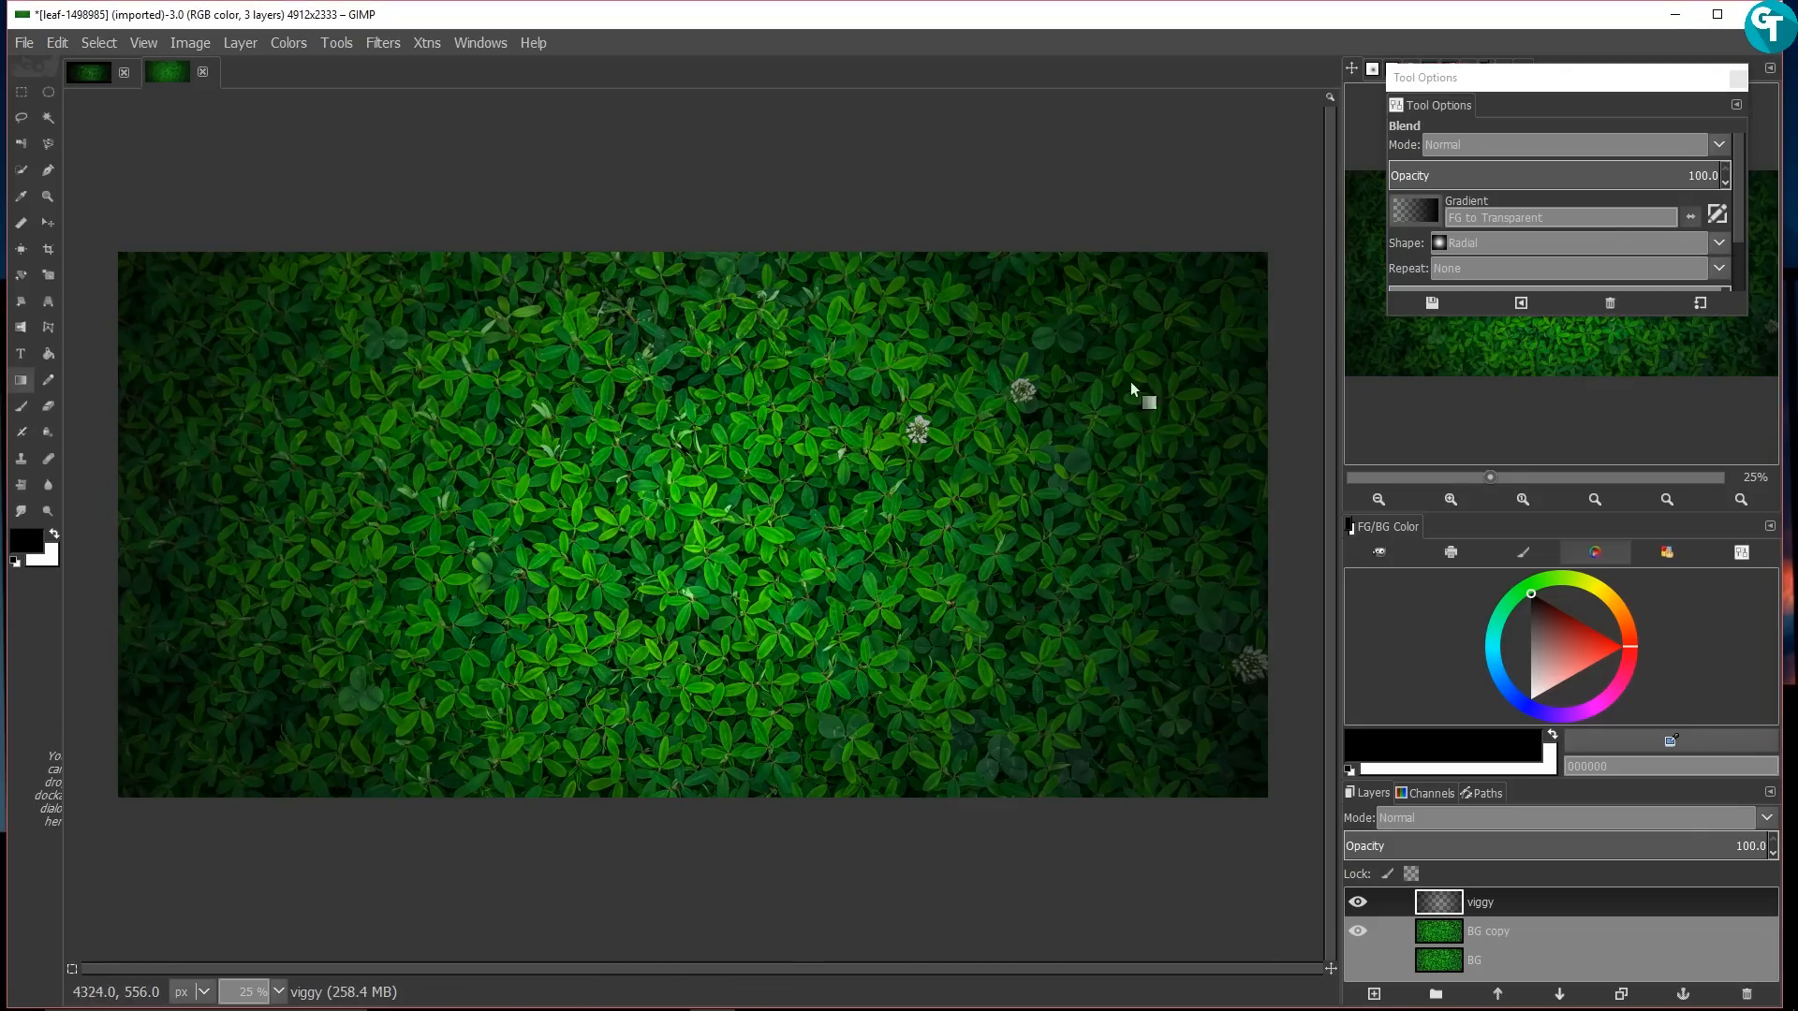
left_click_drag(716, 523, 1453, 151)
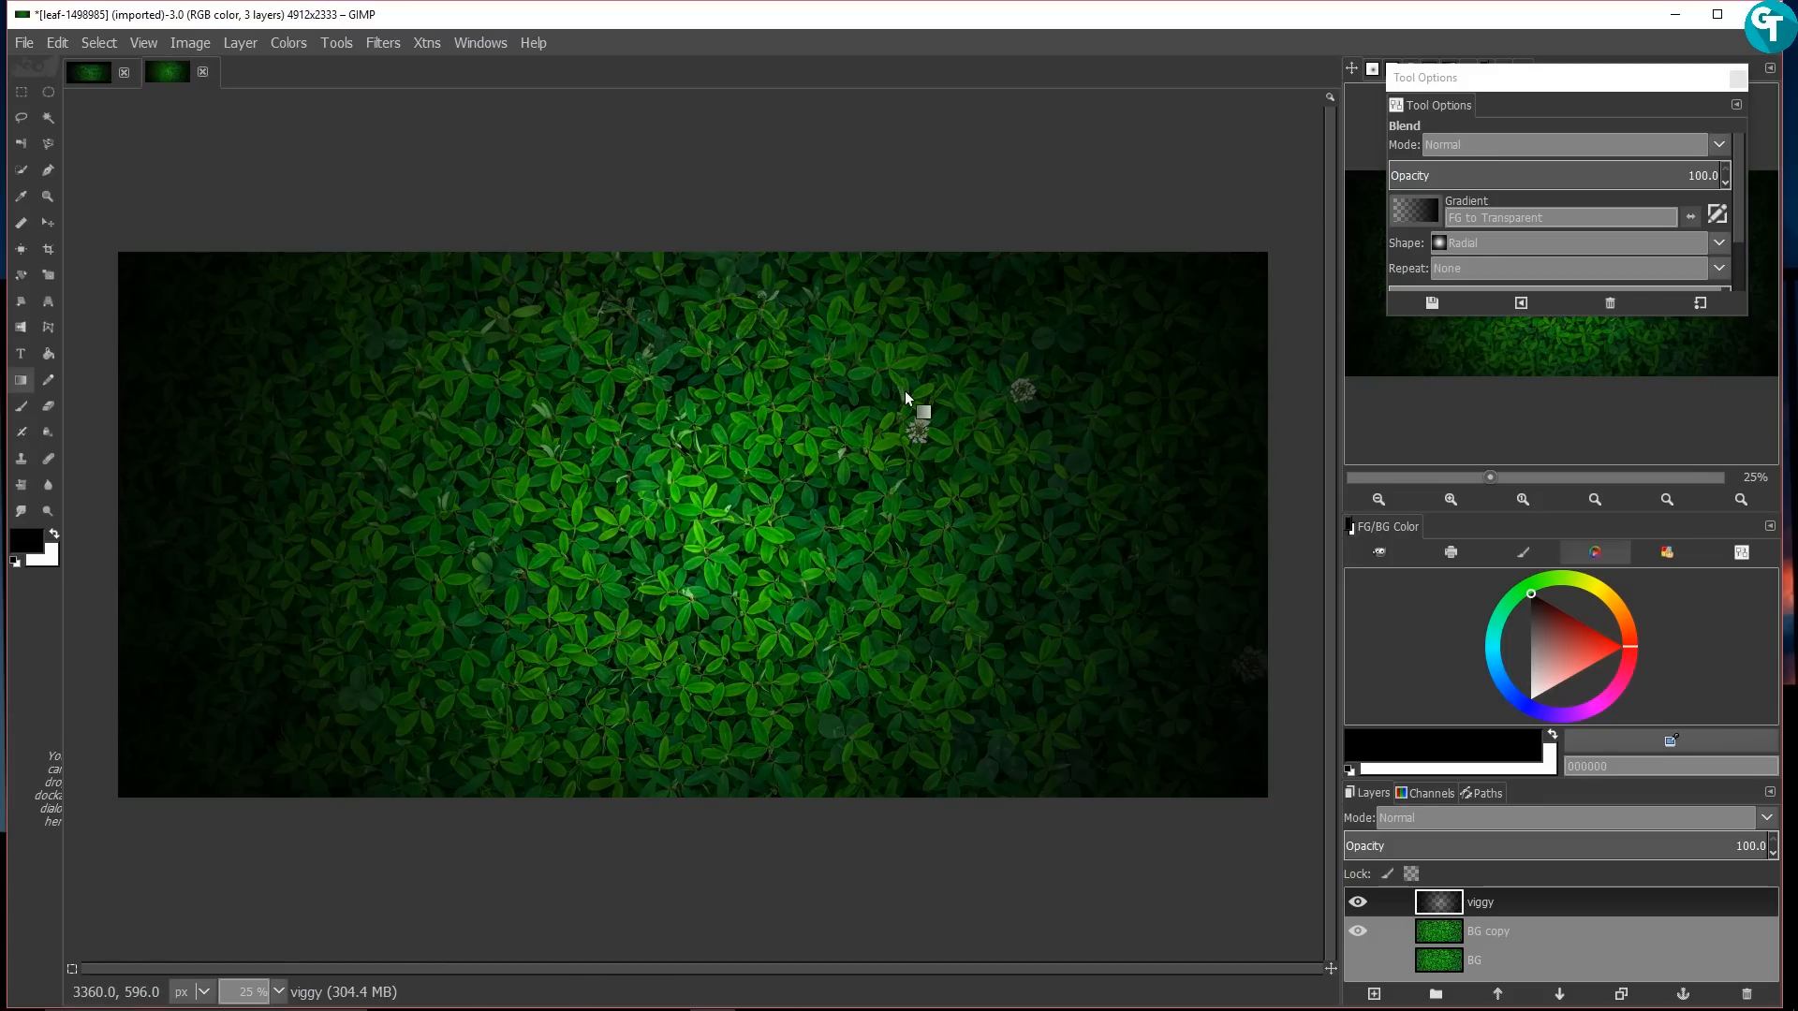
left_click_drag(724, 484, 1424, 180)
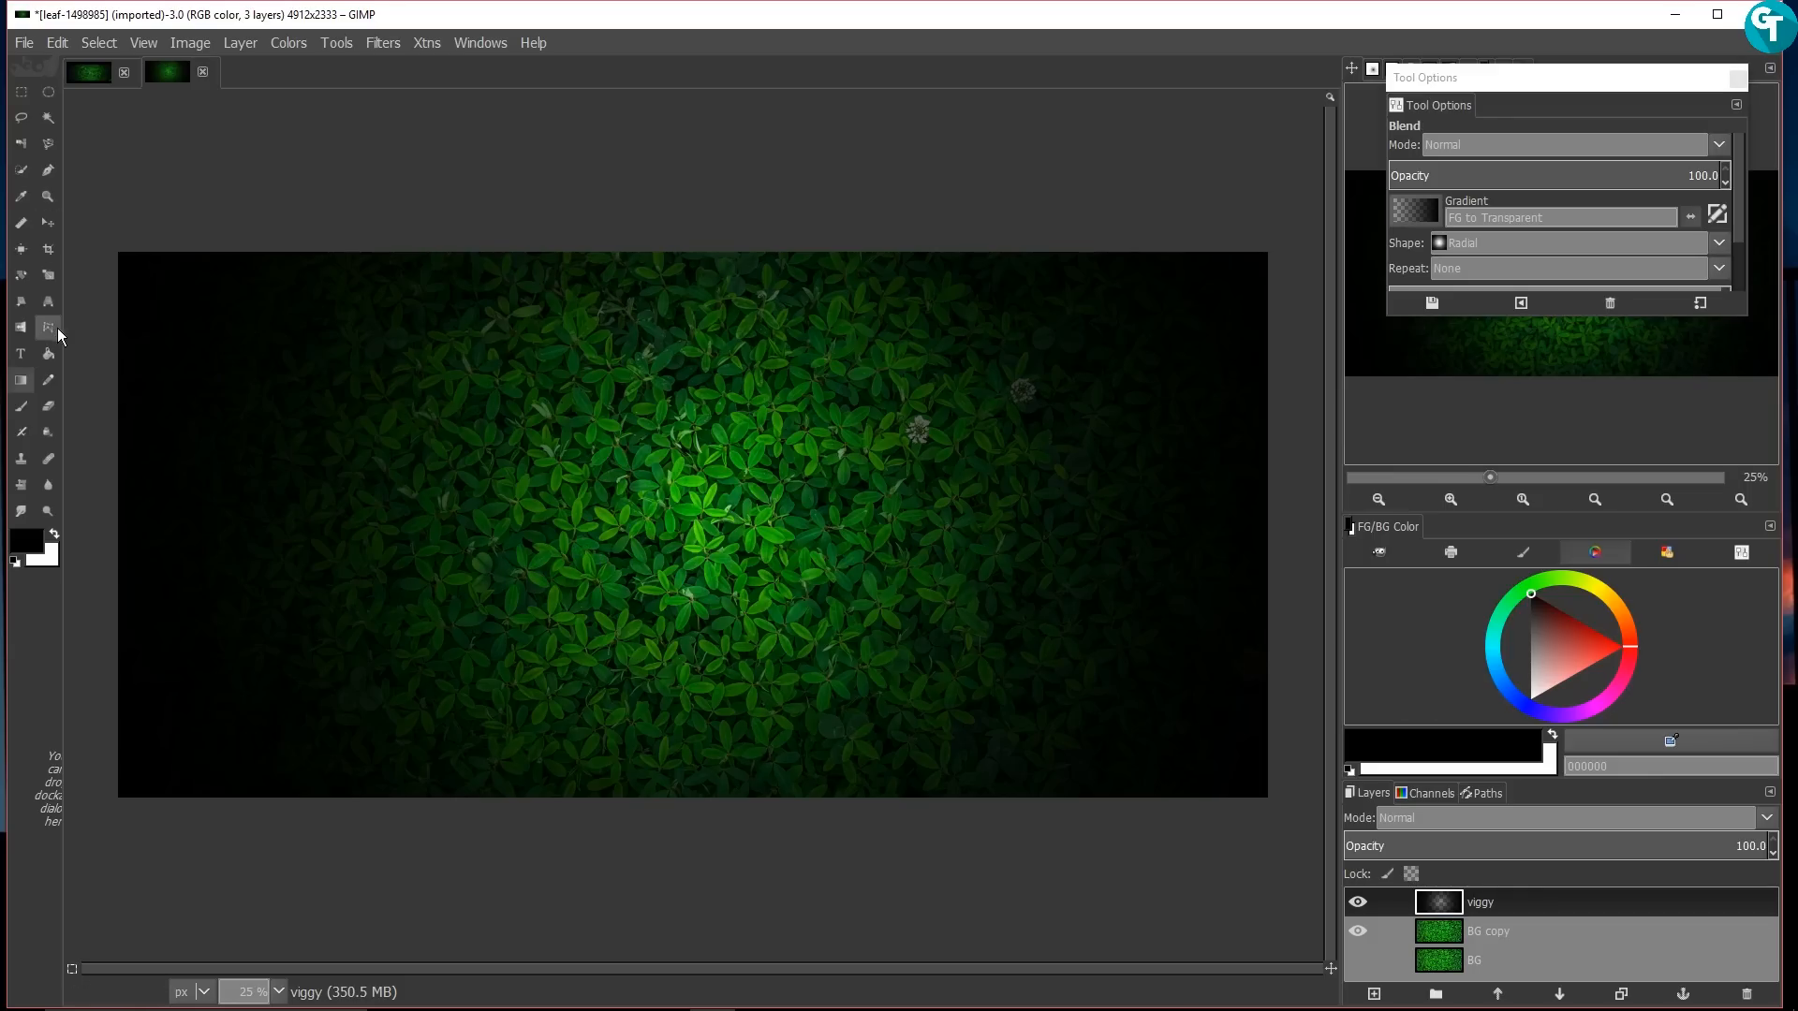
Step: Add the white text Clover in Altamonte Personal Use at 1116 px and move it to the centre of the image
left_click(54, 554)
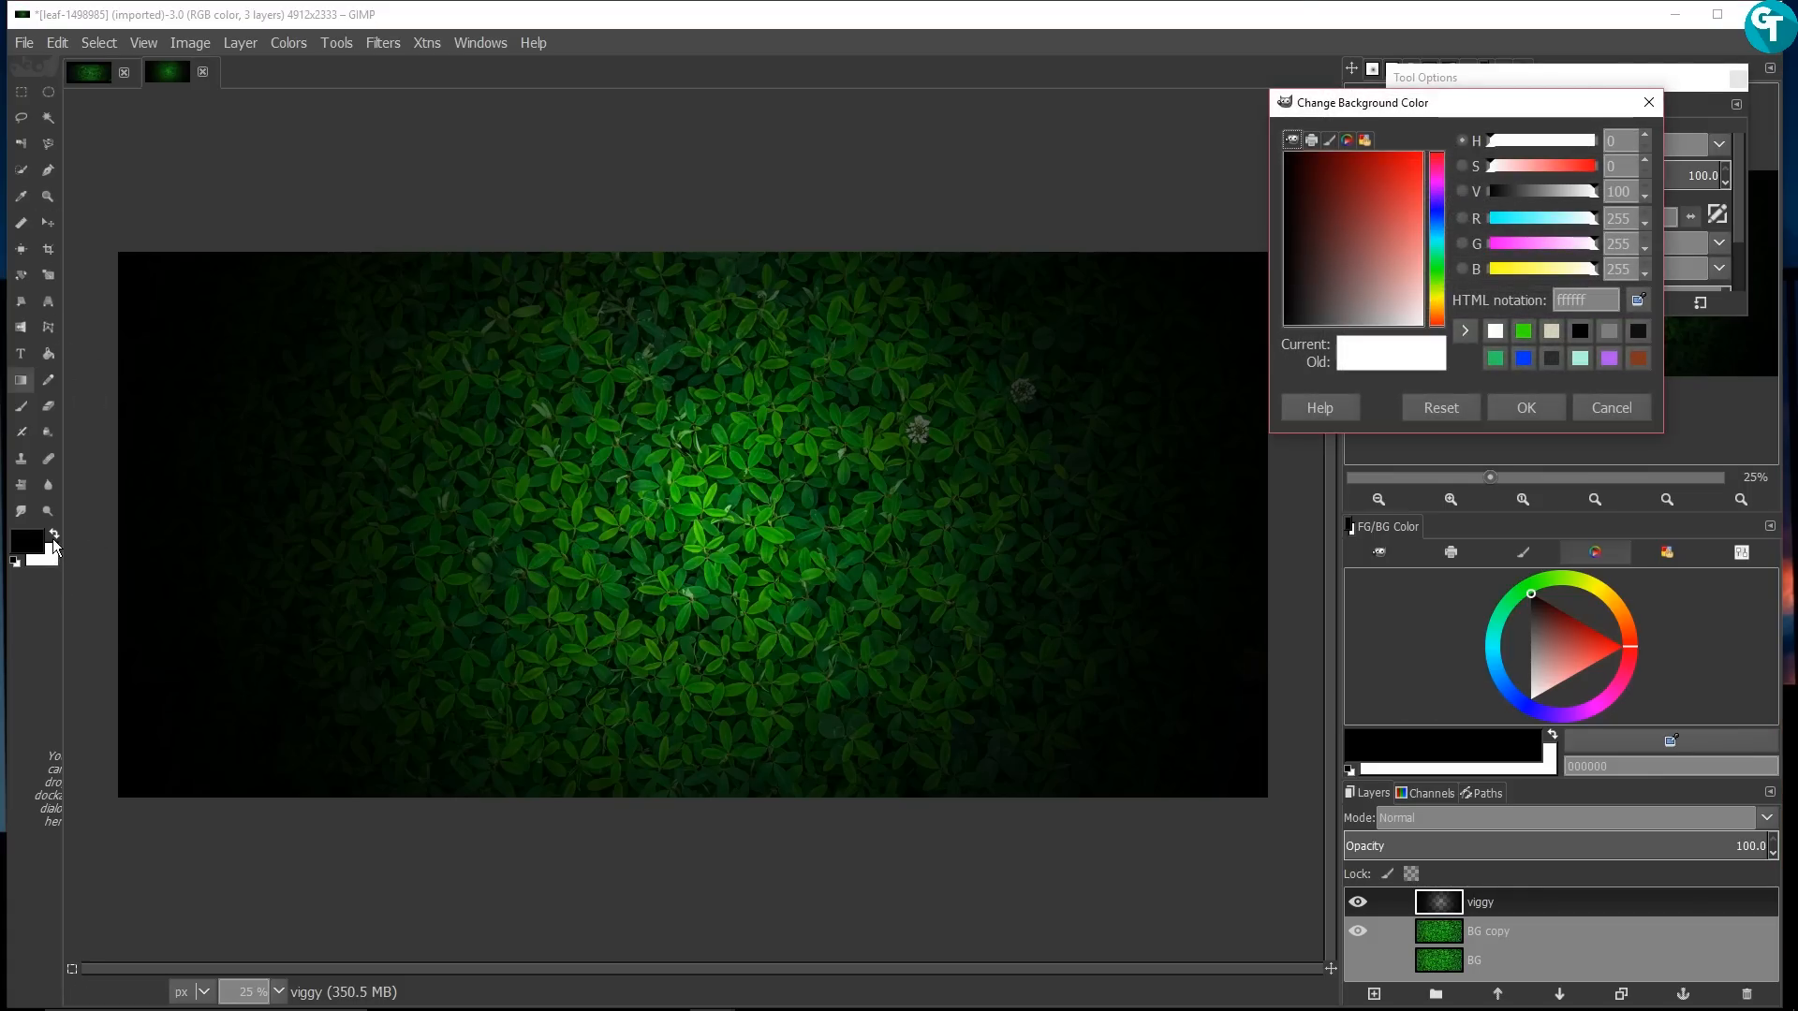
left_click(1636, 401)
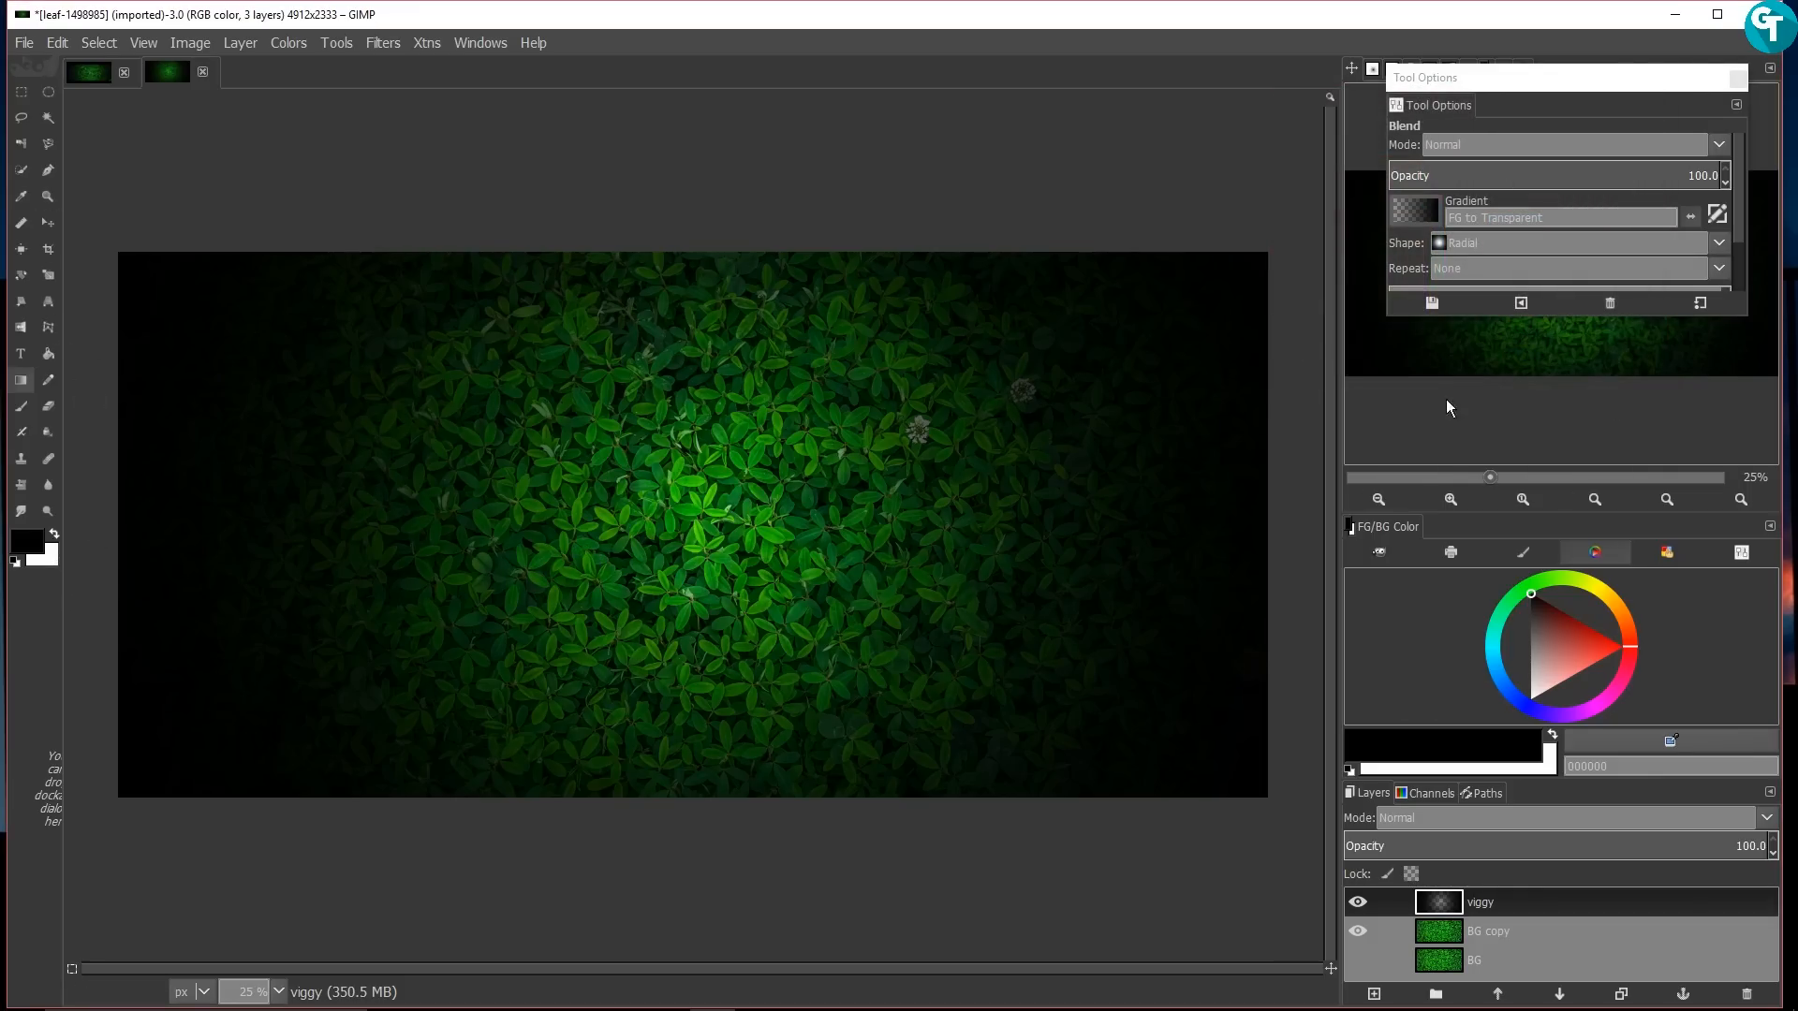
left_click(56, 538)
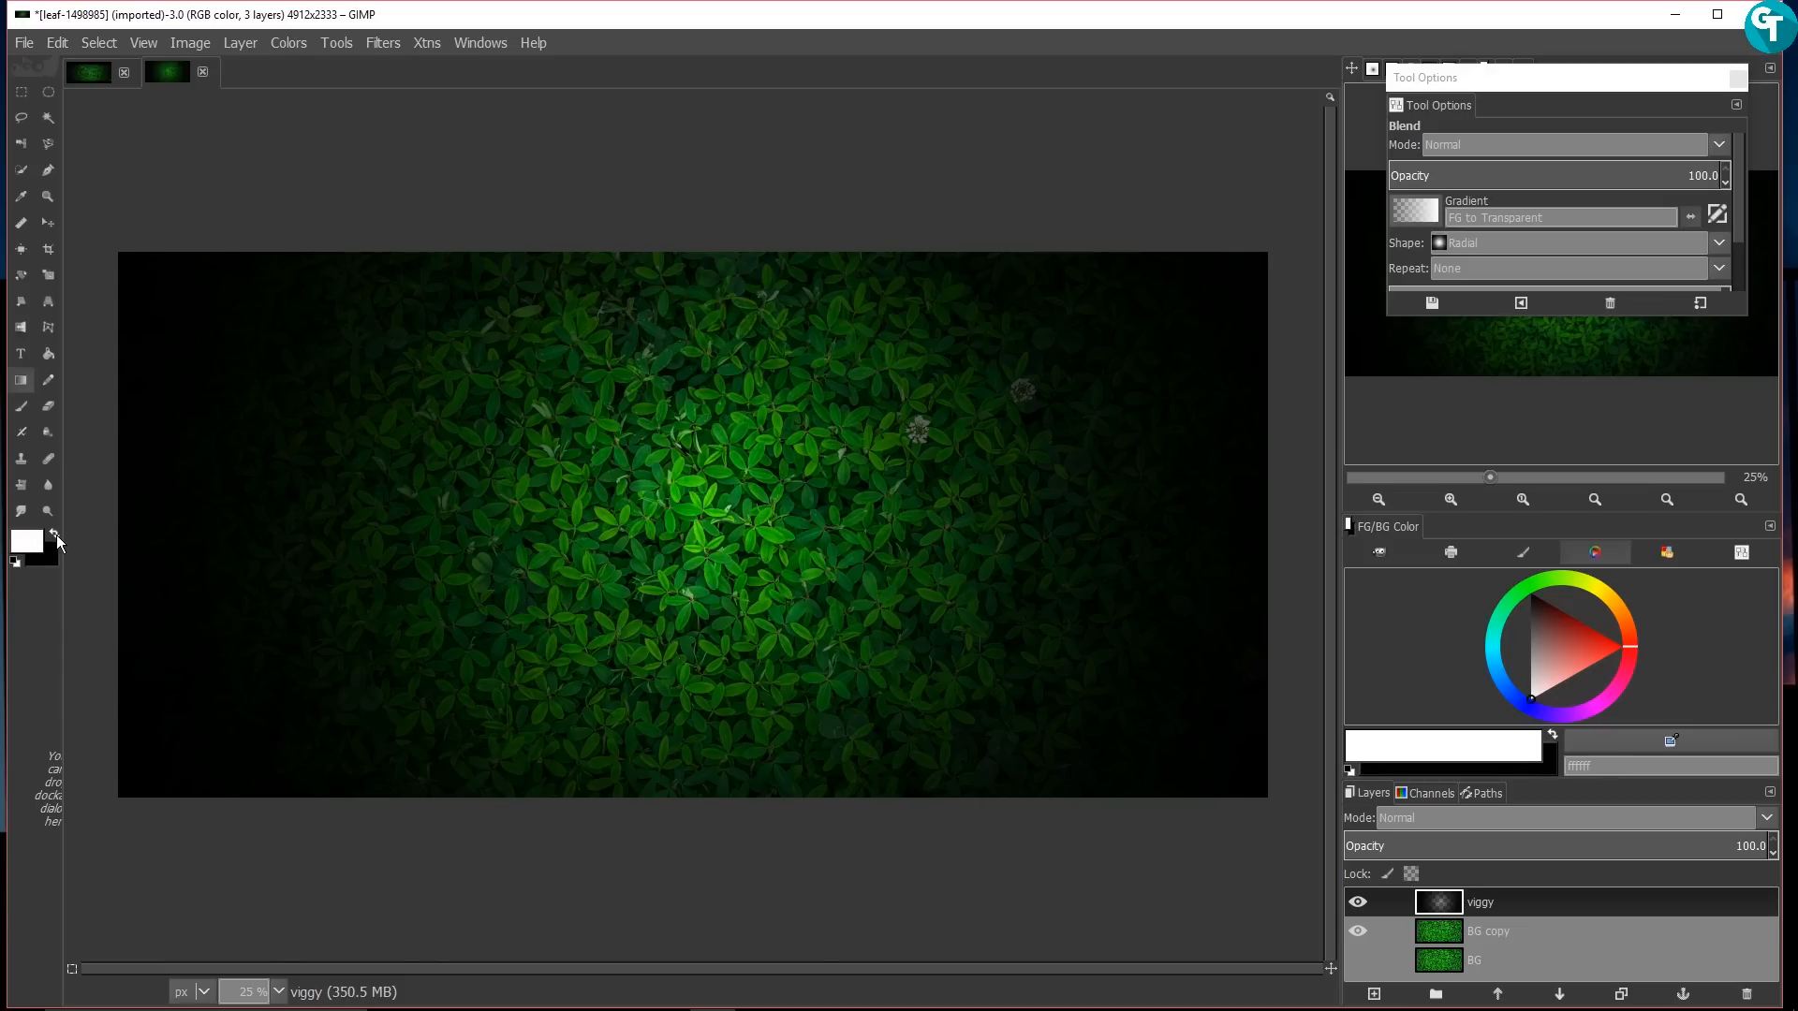
left_click(22, 353)
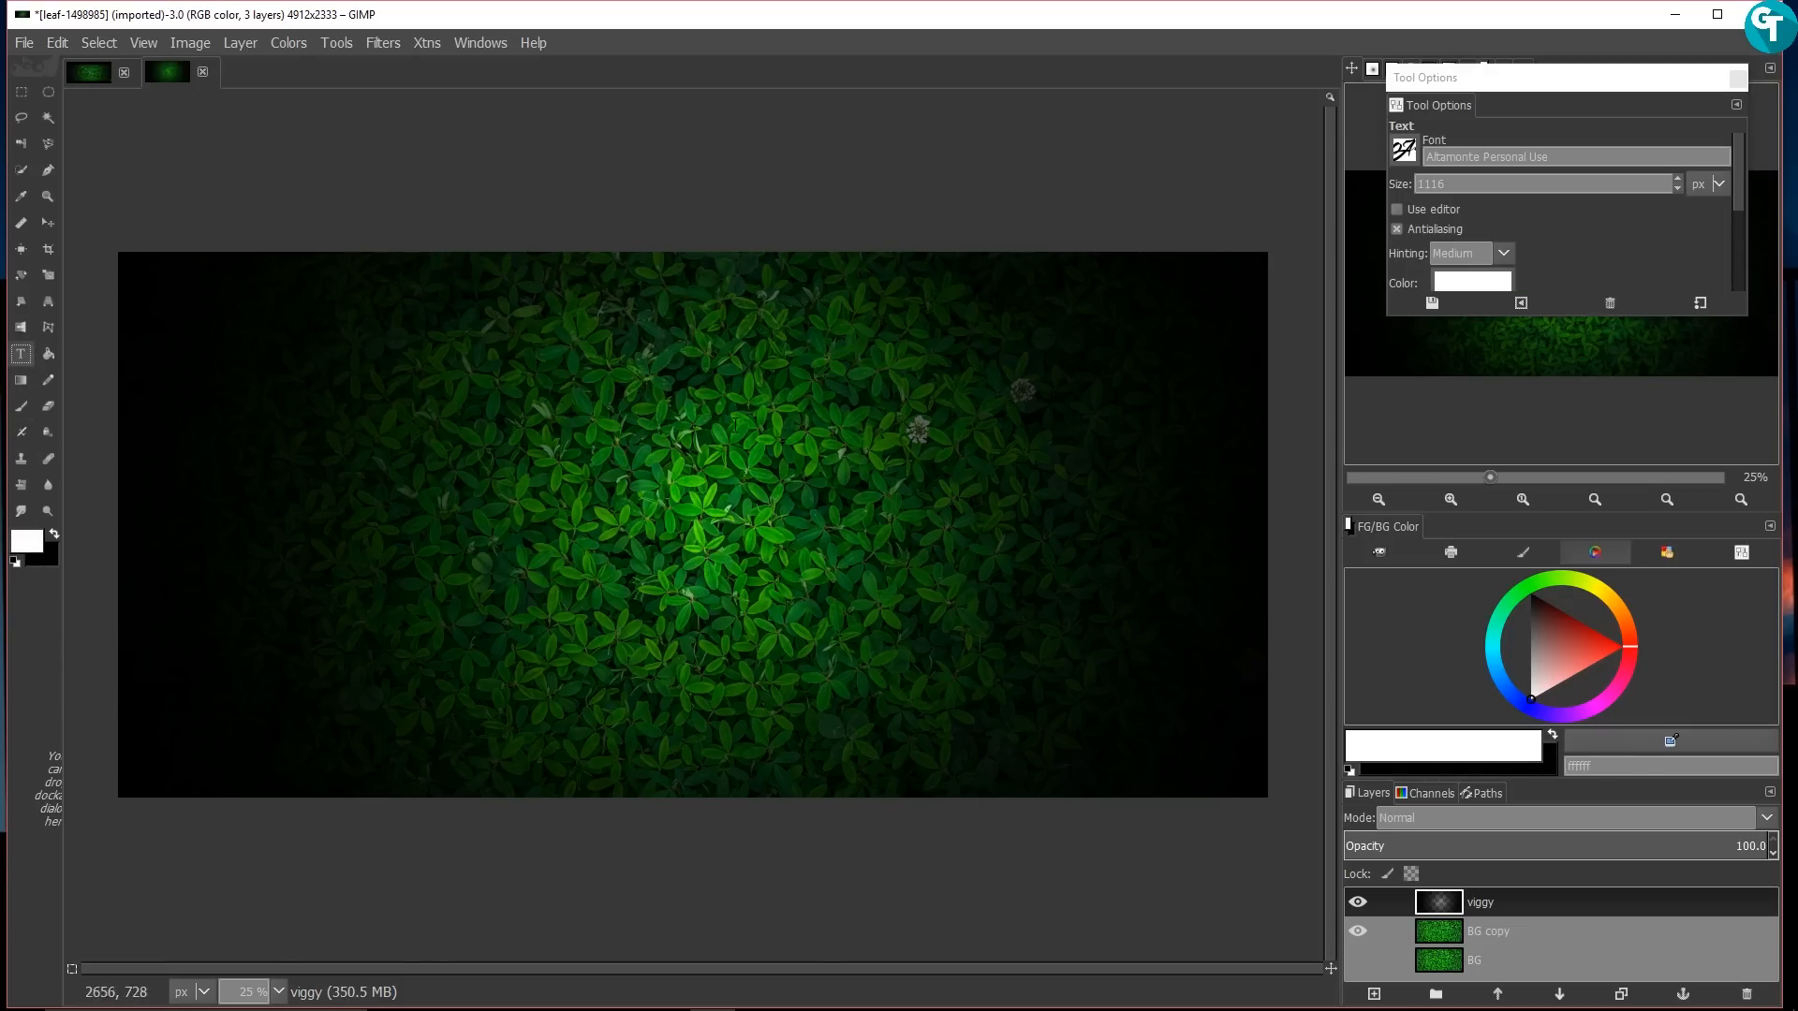
left_click(457, 470)
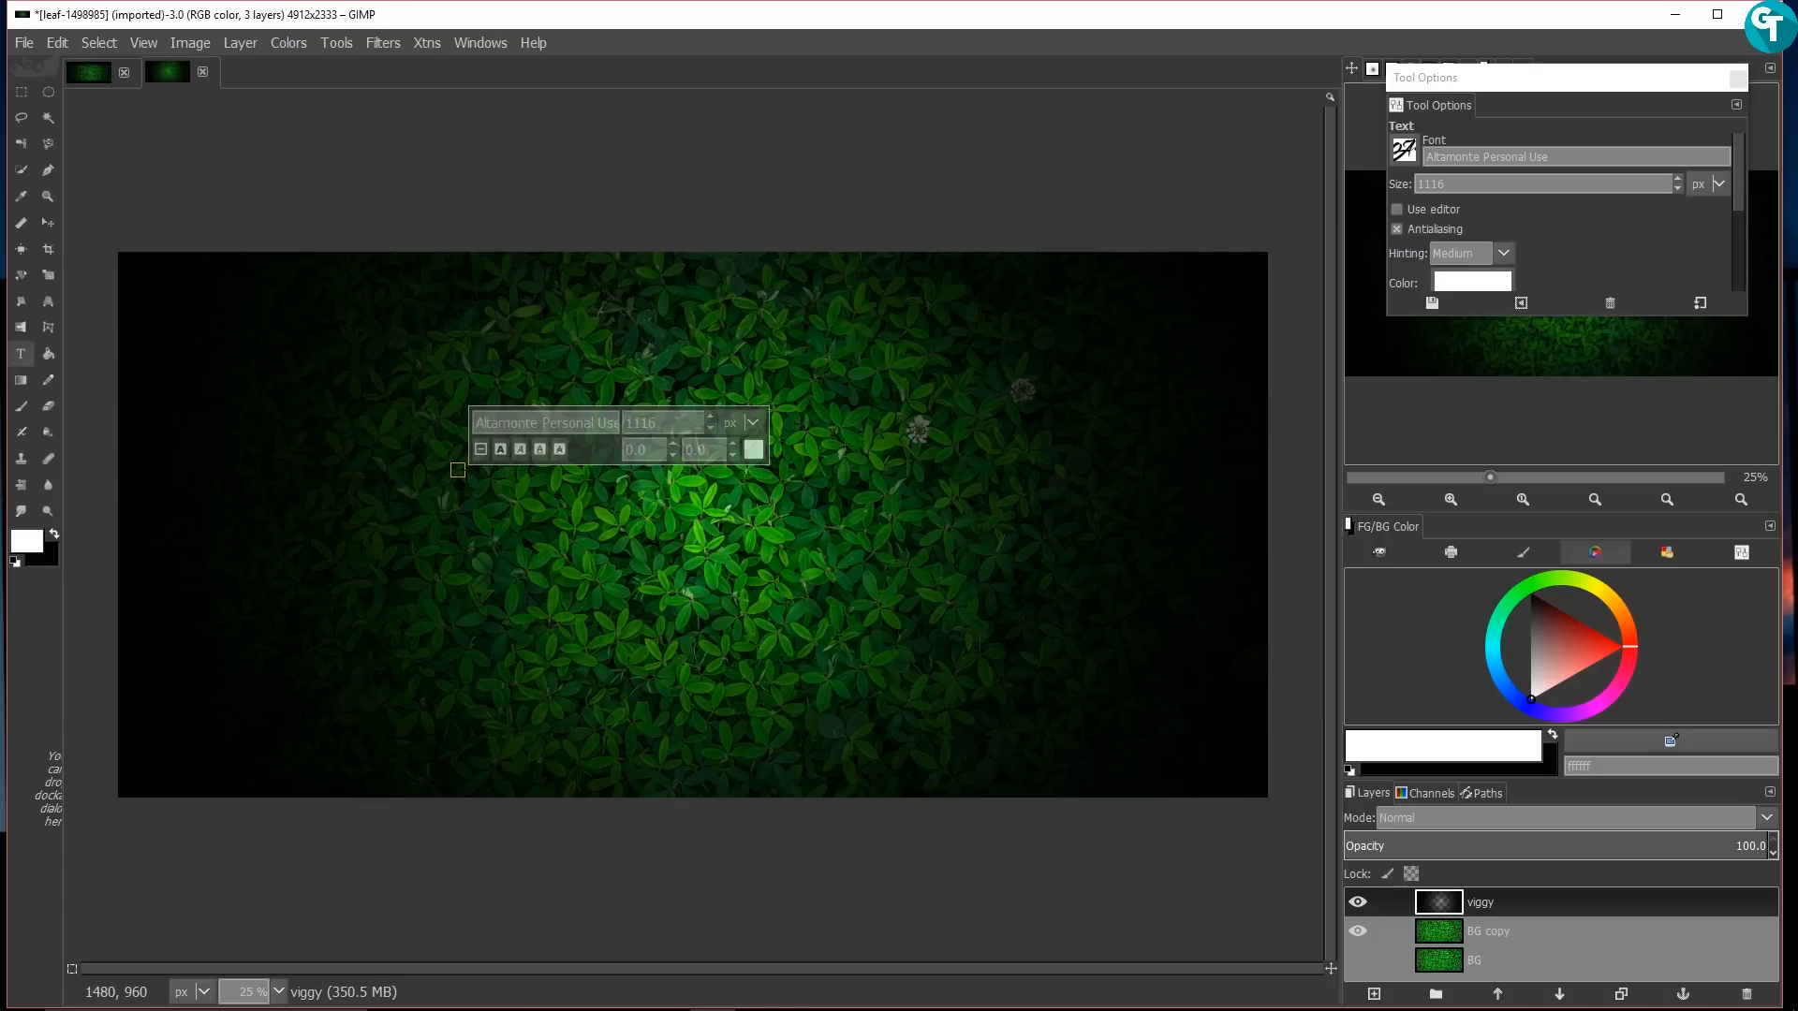
type("Clover")
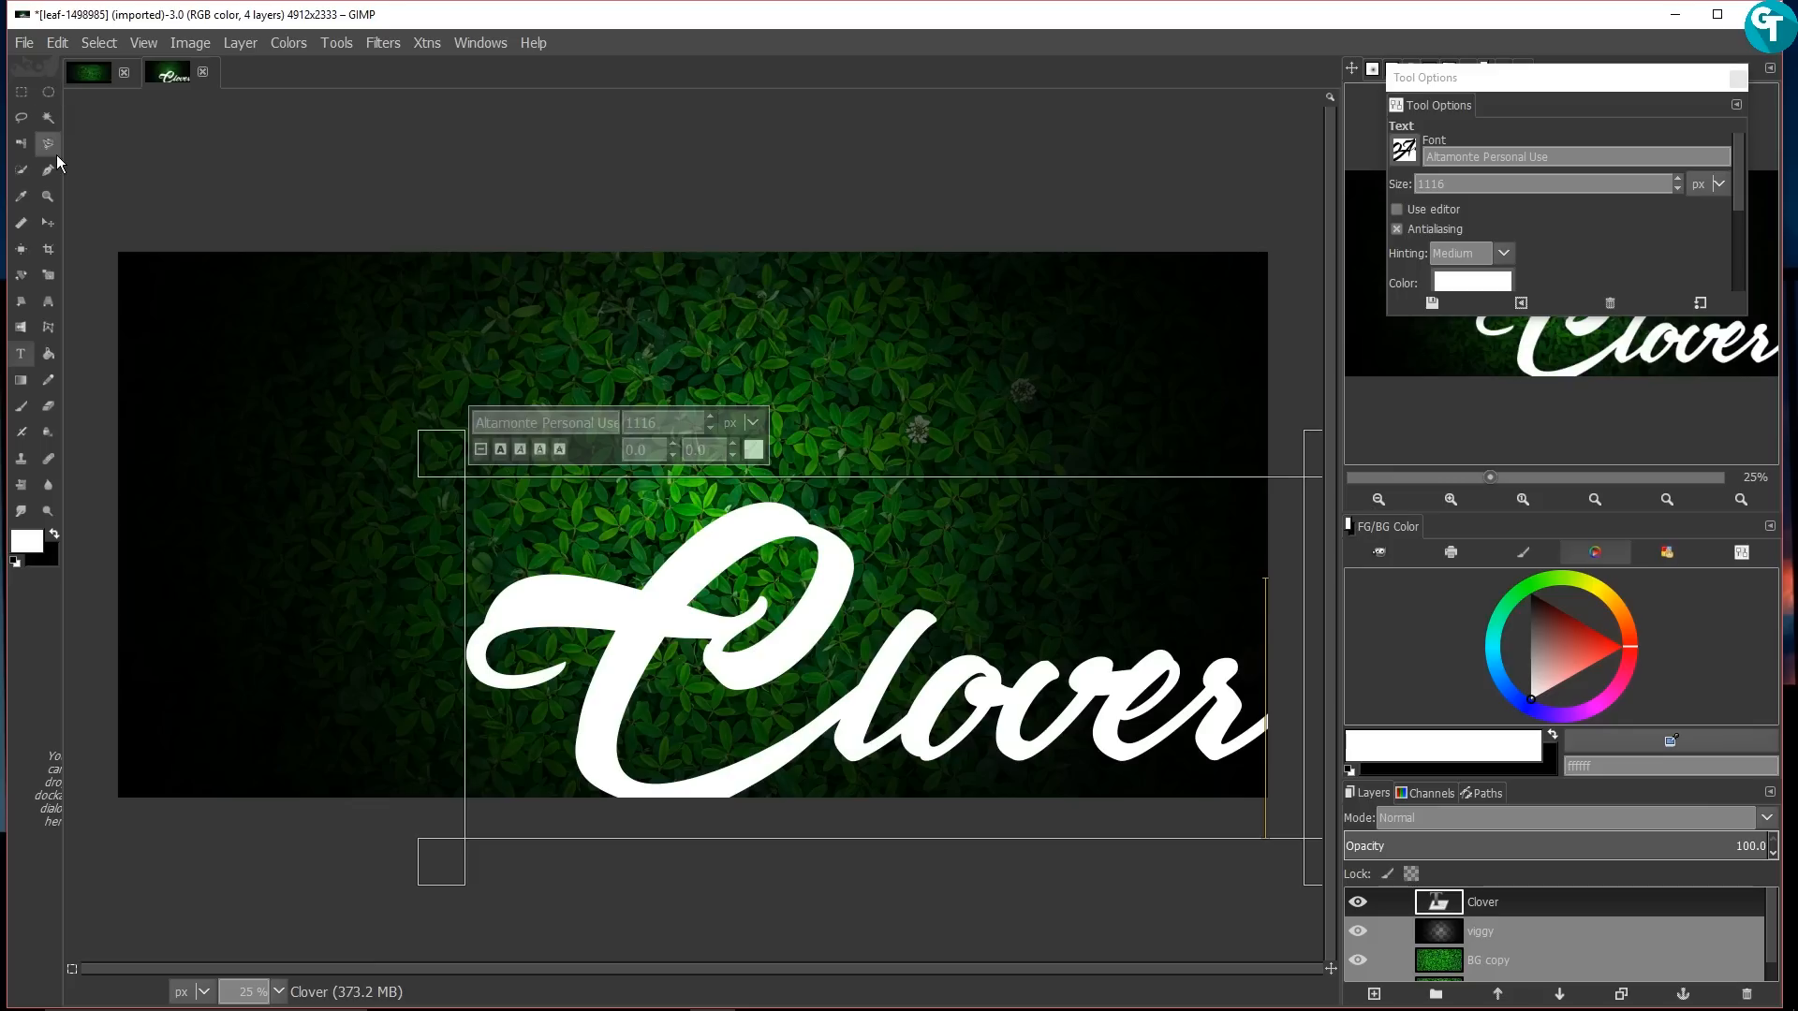
left_click(53, 223)
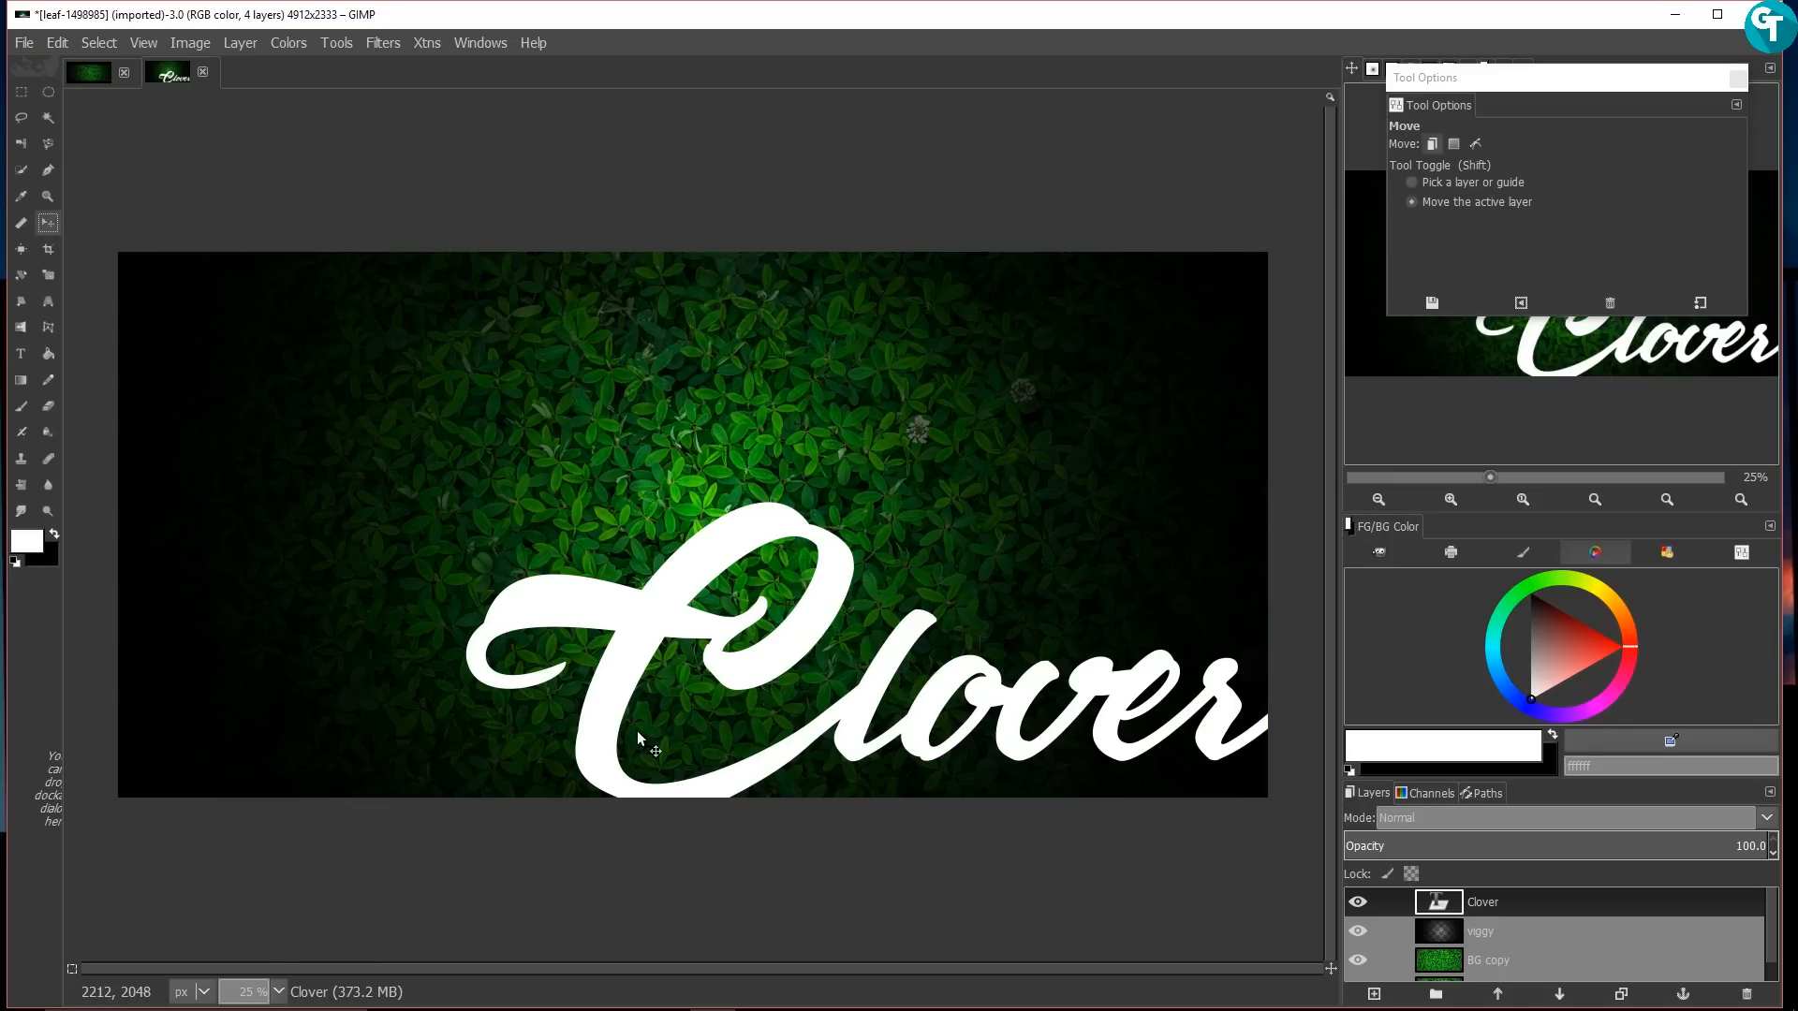
left_click_drag(866, 691, 660, 534)
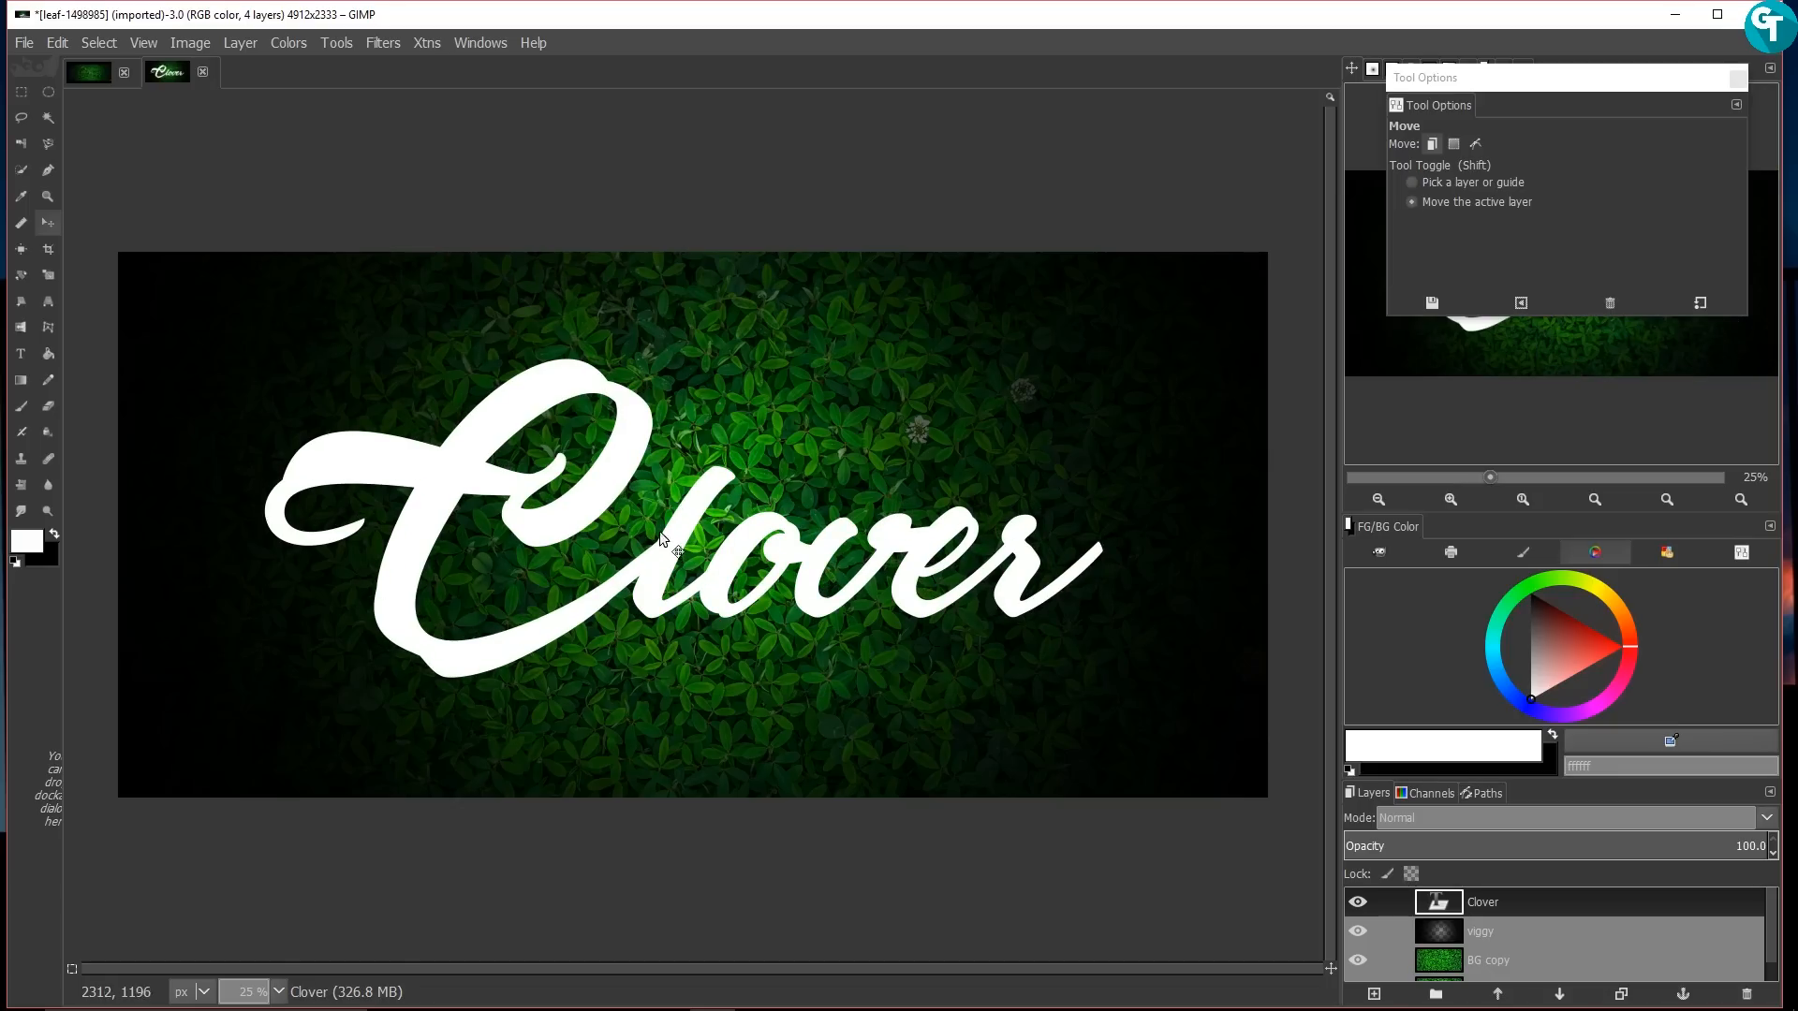
Step: Run the make-3d script on the Clover text with depth 14, horizontal direction Right and vertical direction Bottom
left_click(426, 43)
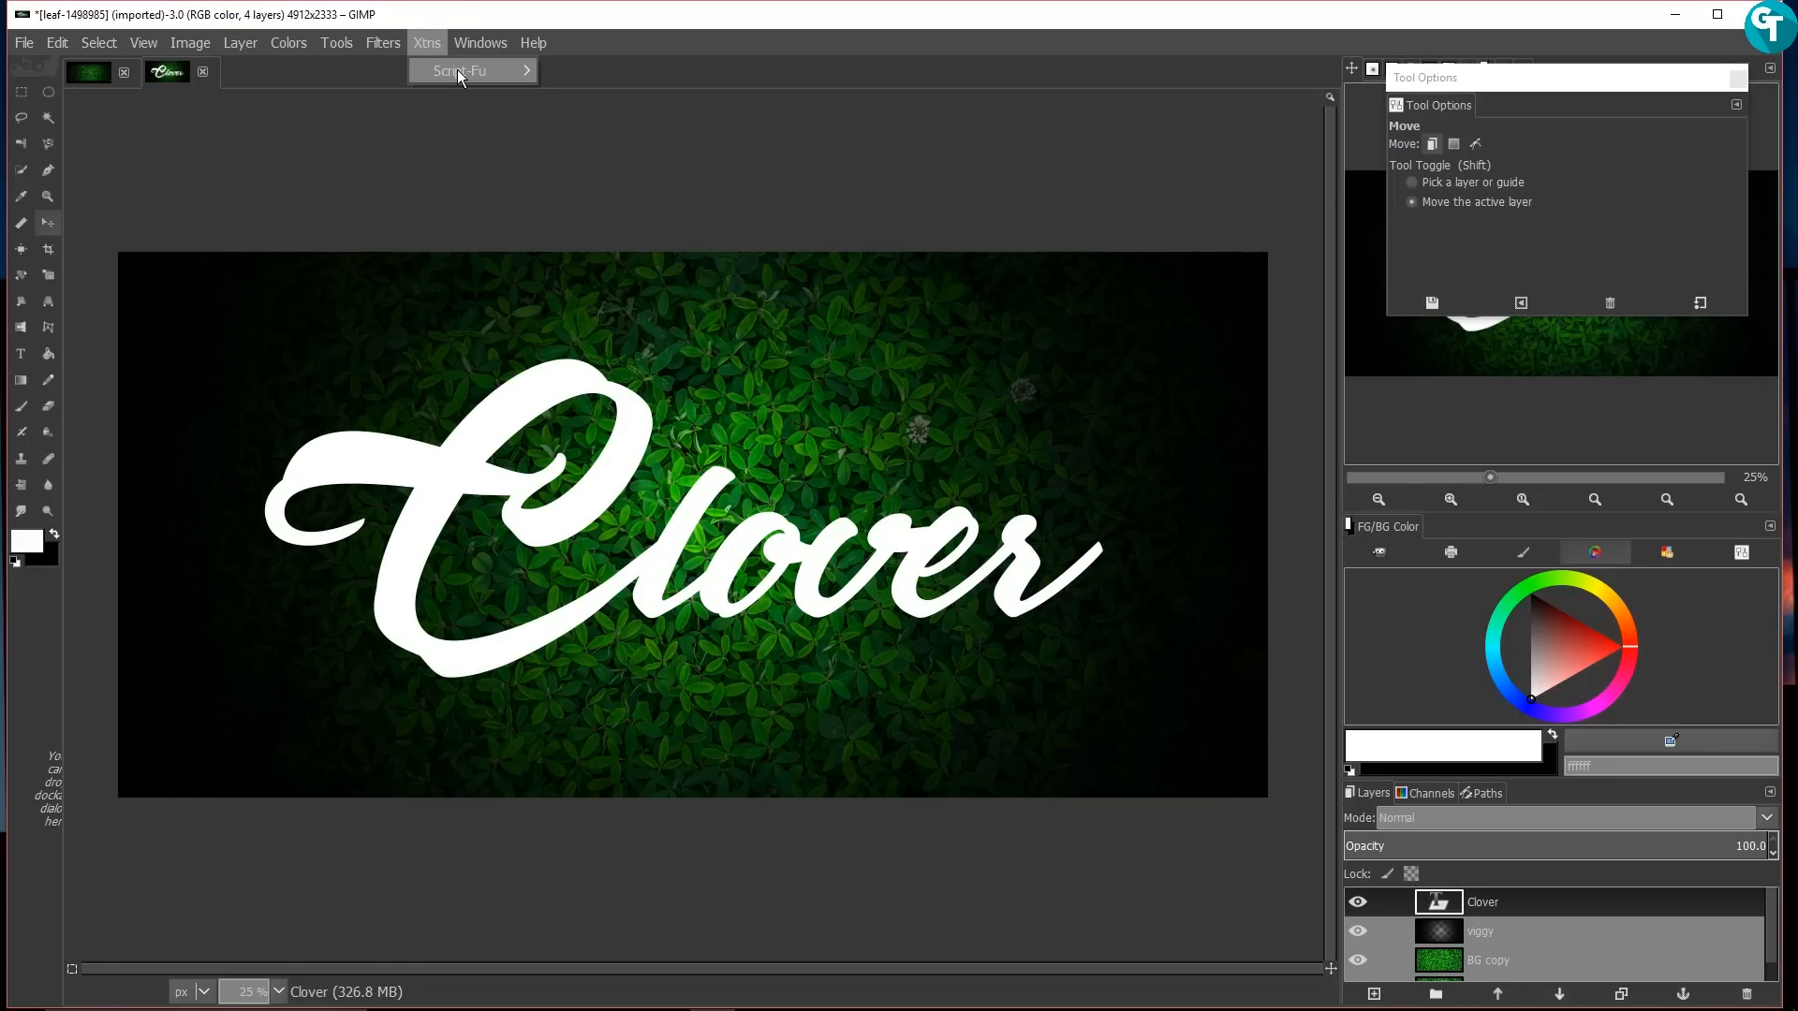
mouse_move(457, 70)
mouse_move(604, 81)
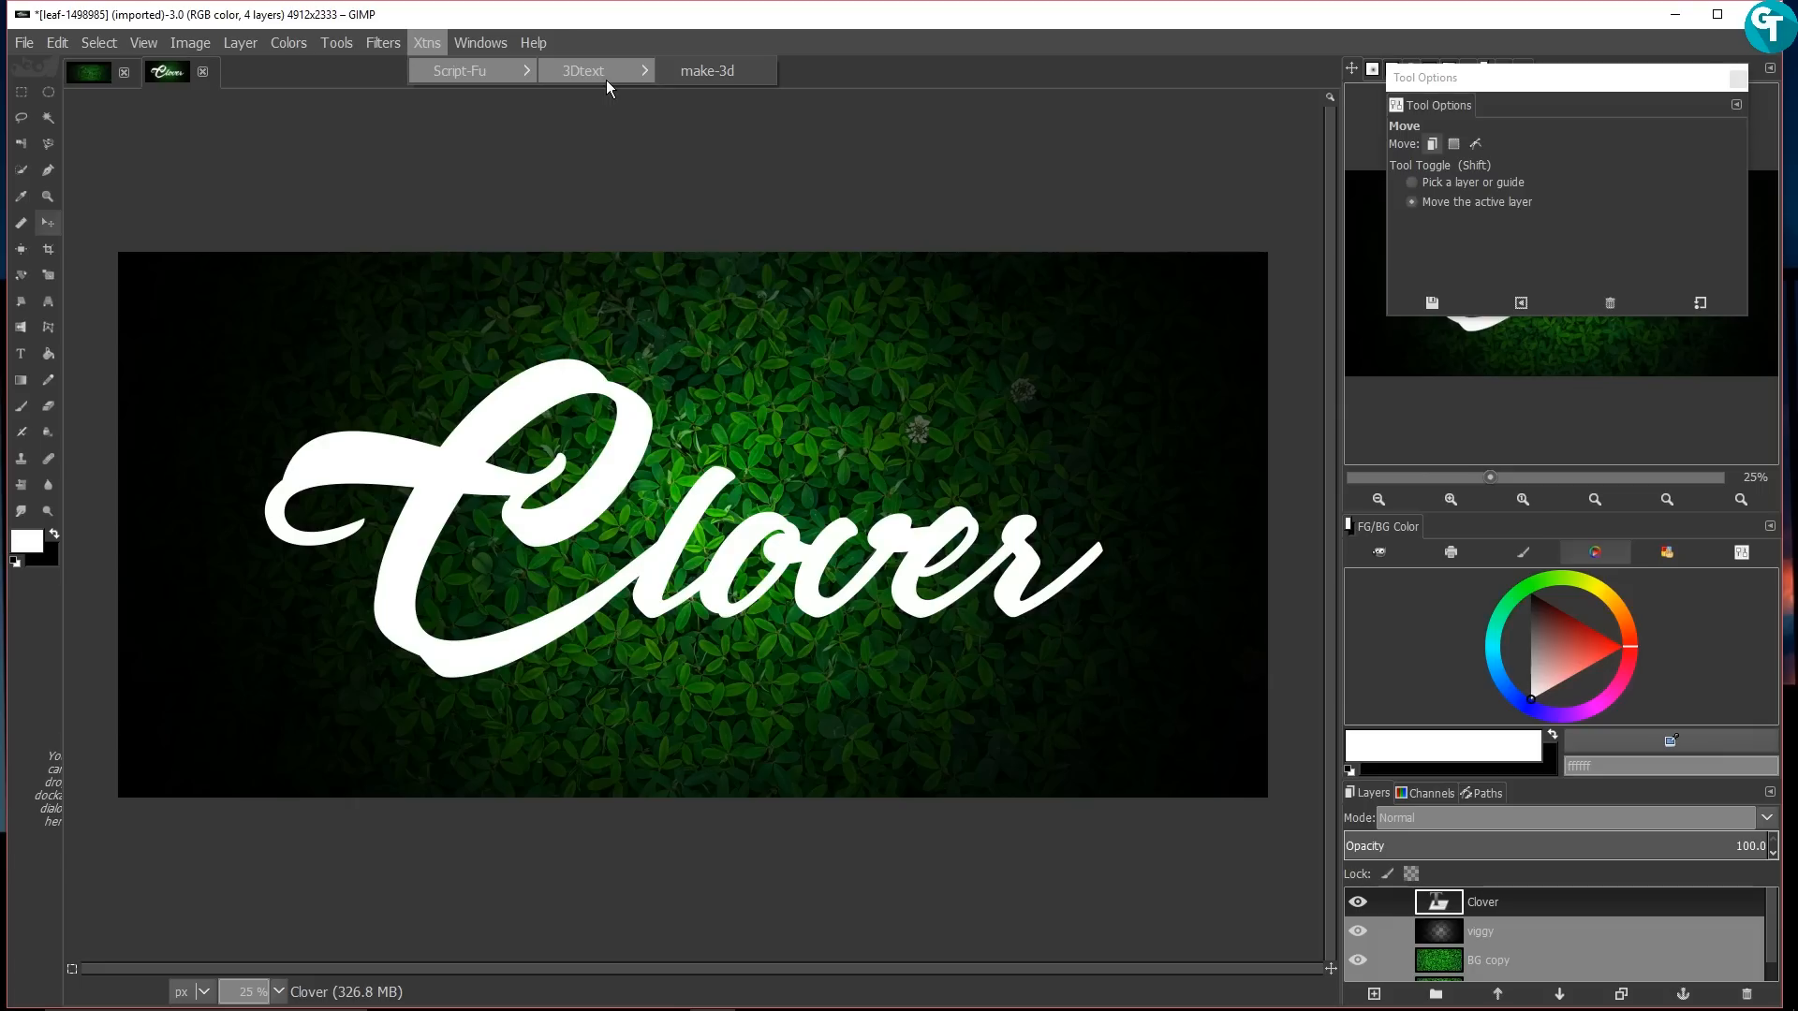
left_click(716, 67)
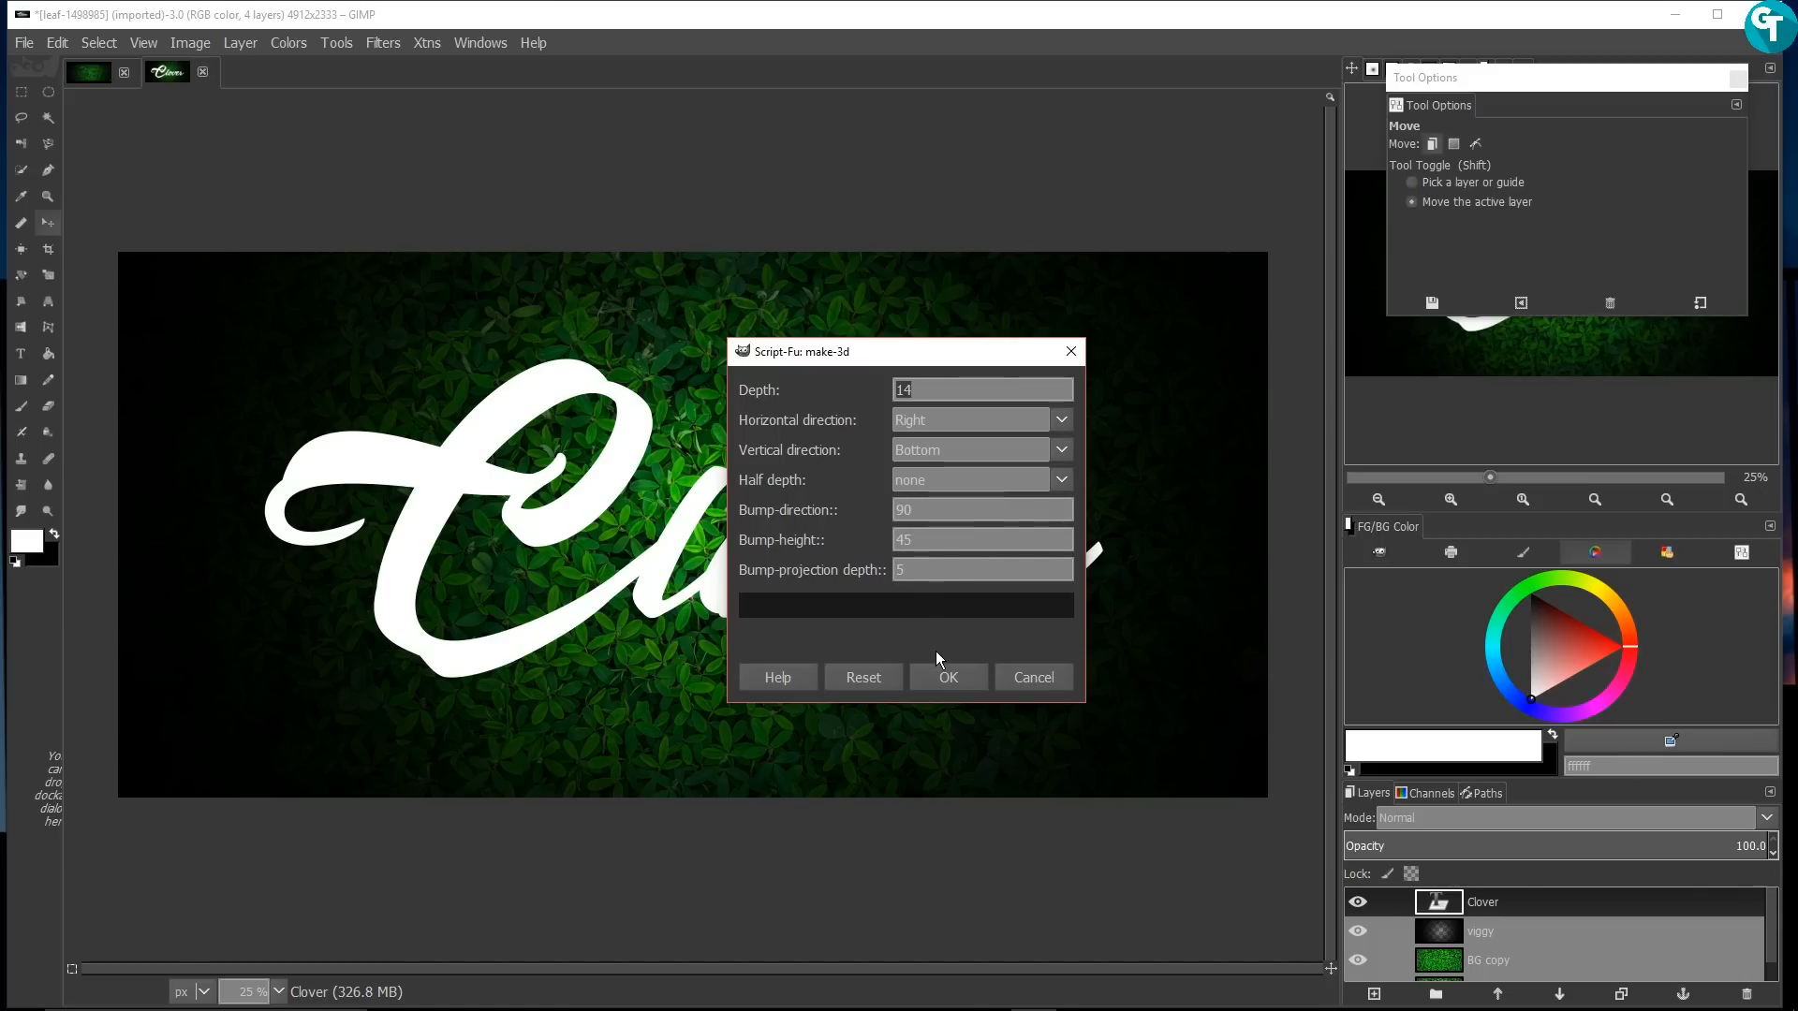
left_click(946, 682)
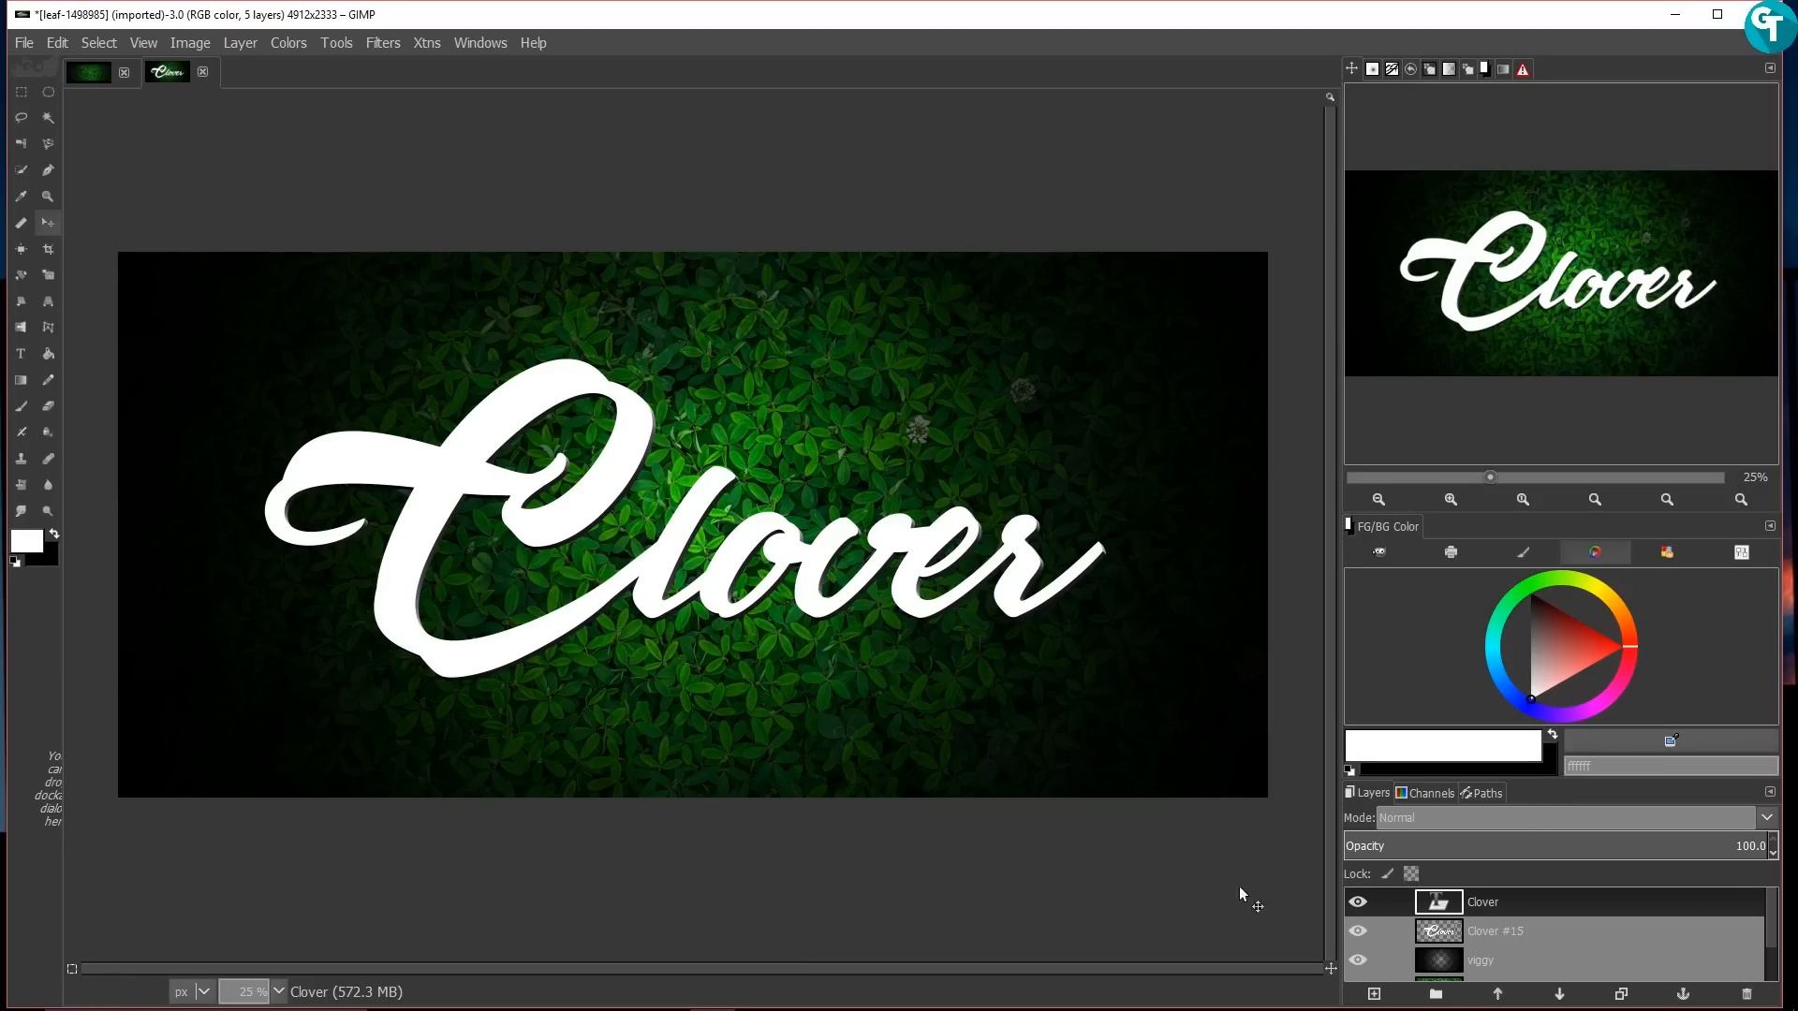
Step: Examine the extruded edges of the Clover lettering up close and in the overall composition
scroll(700, 496, "down", 1)
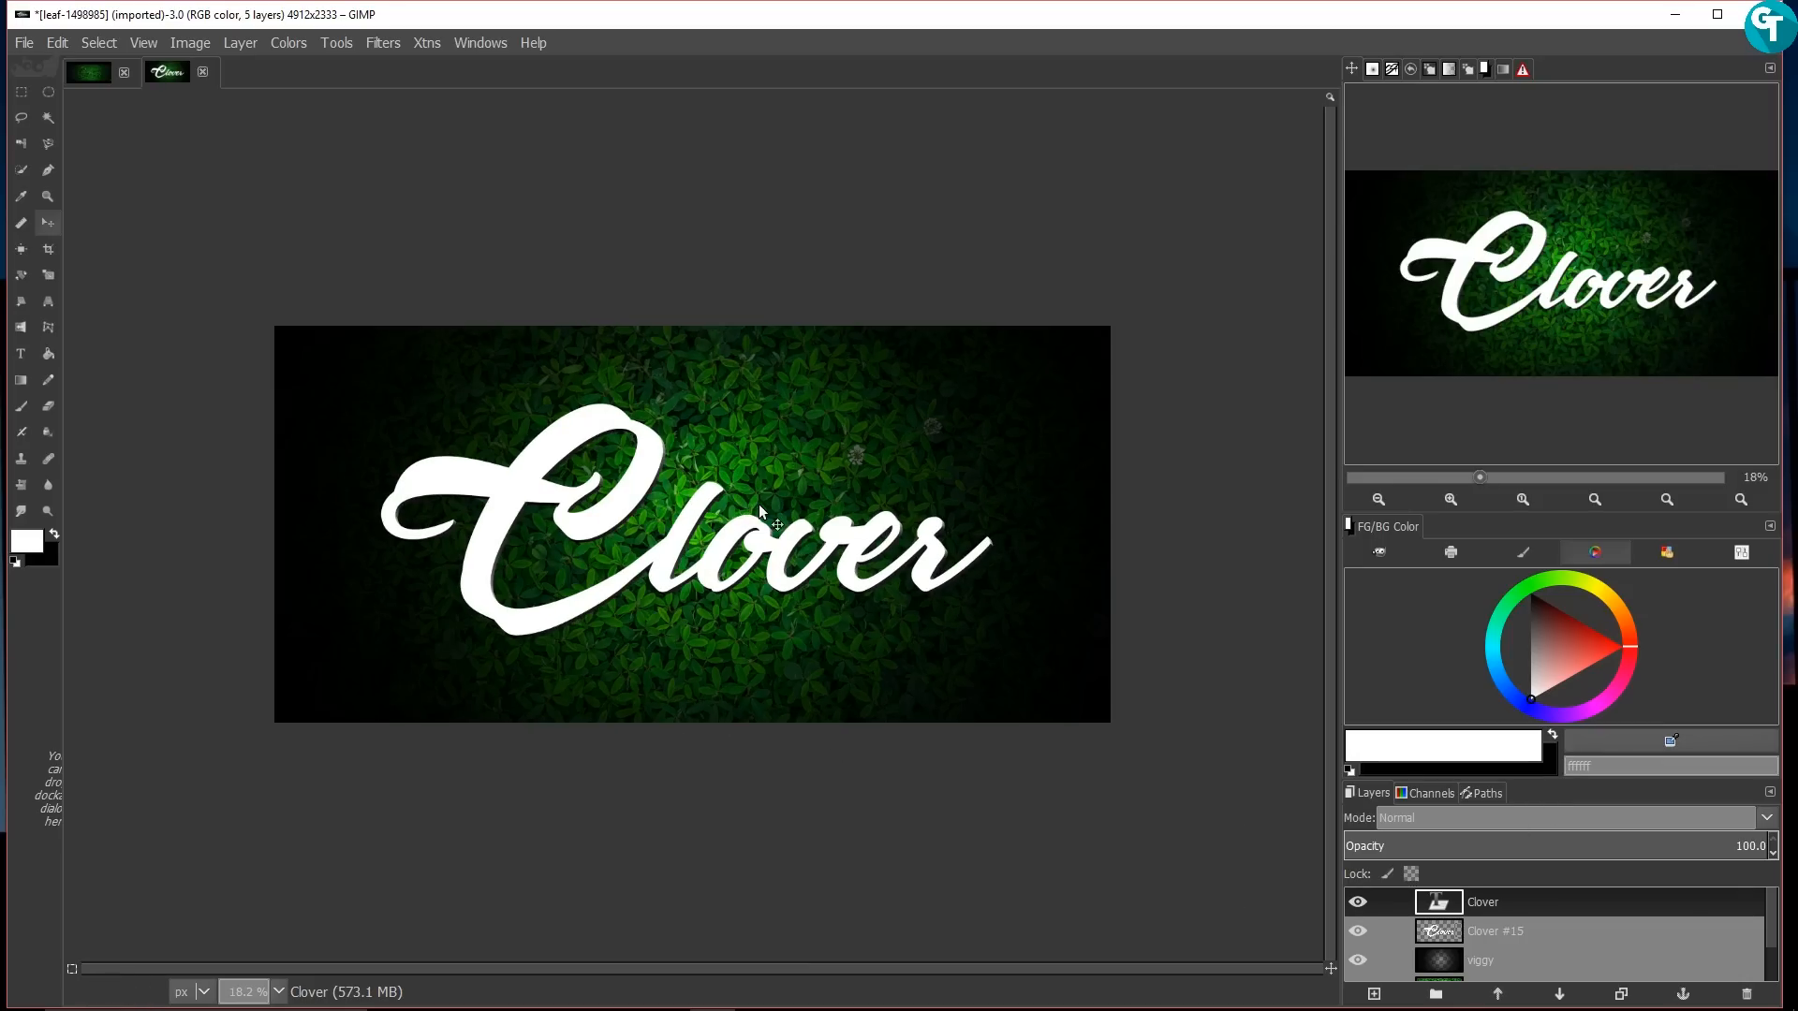
scroll(735, 554, "up", 3)
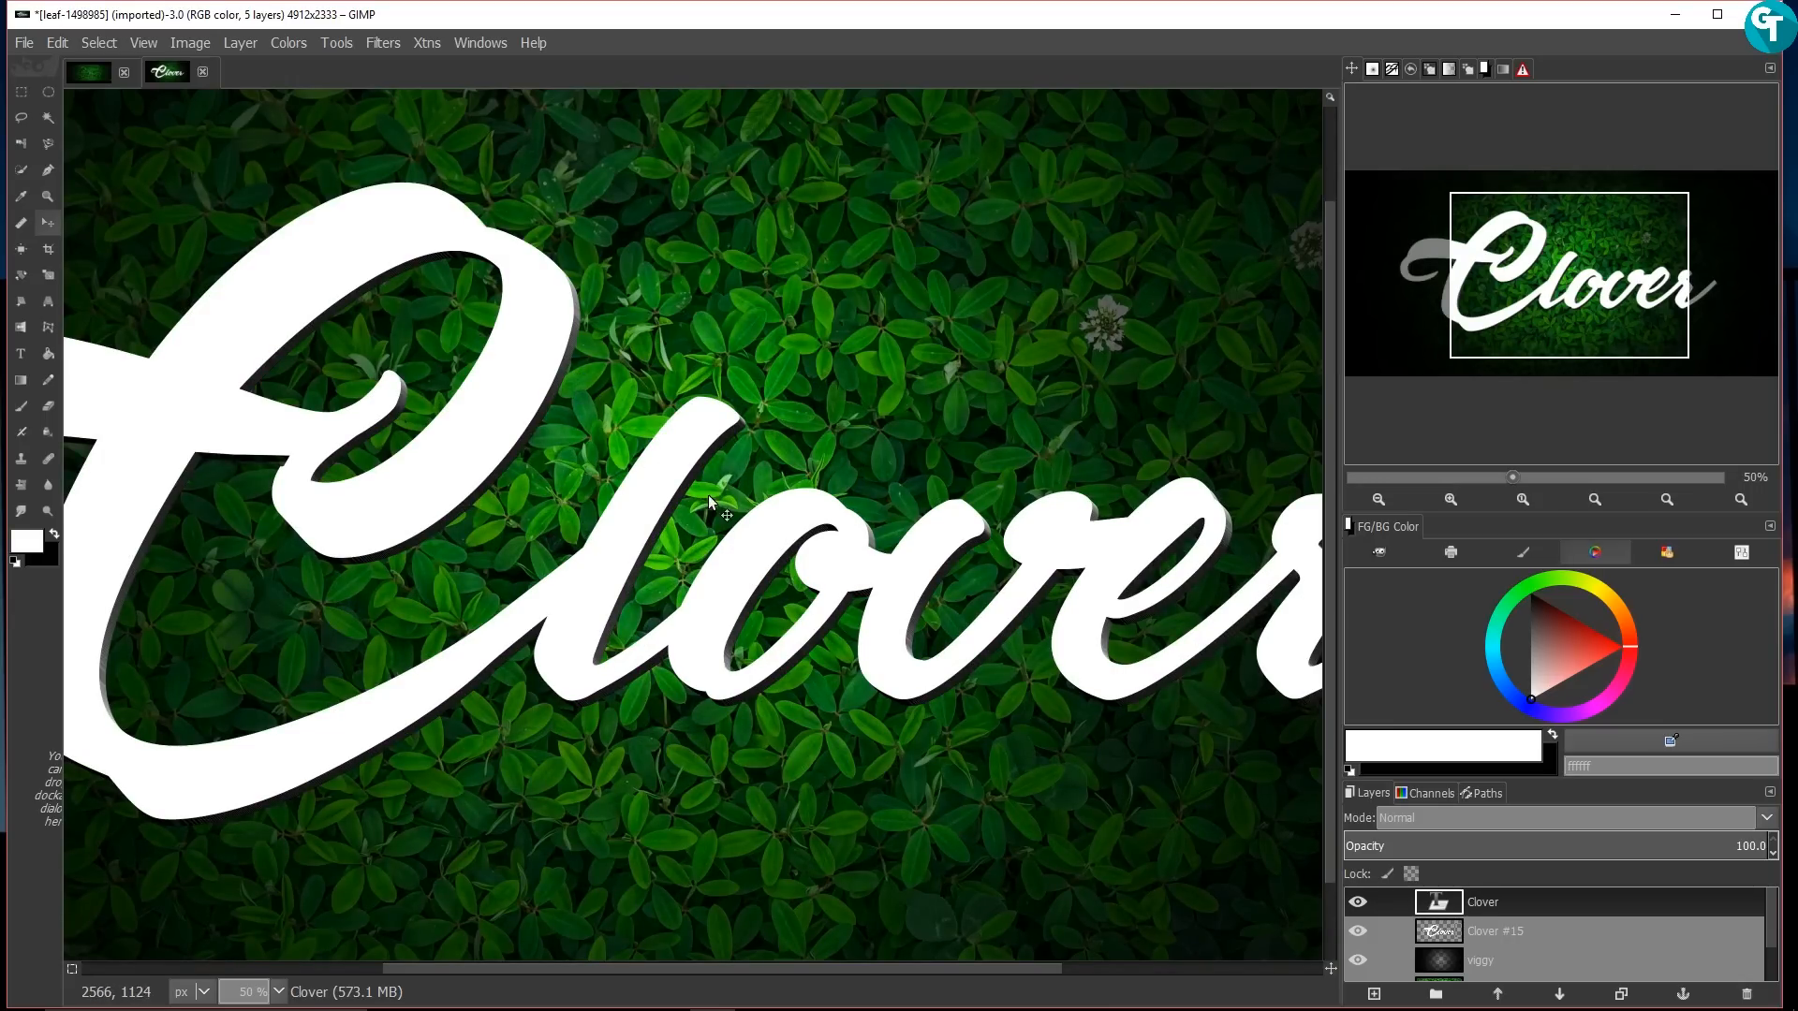
scroll(716, 507, "up", 2)
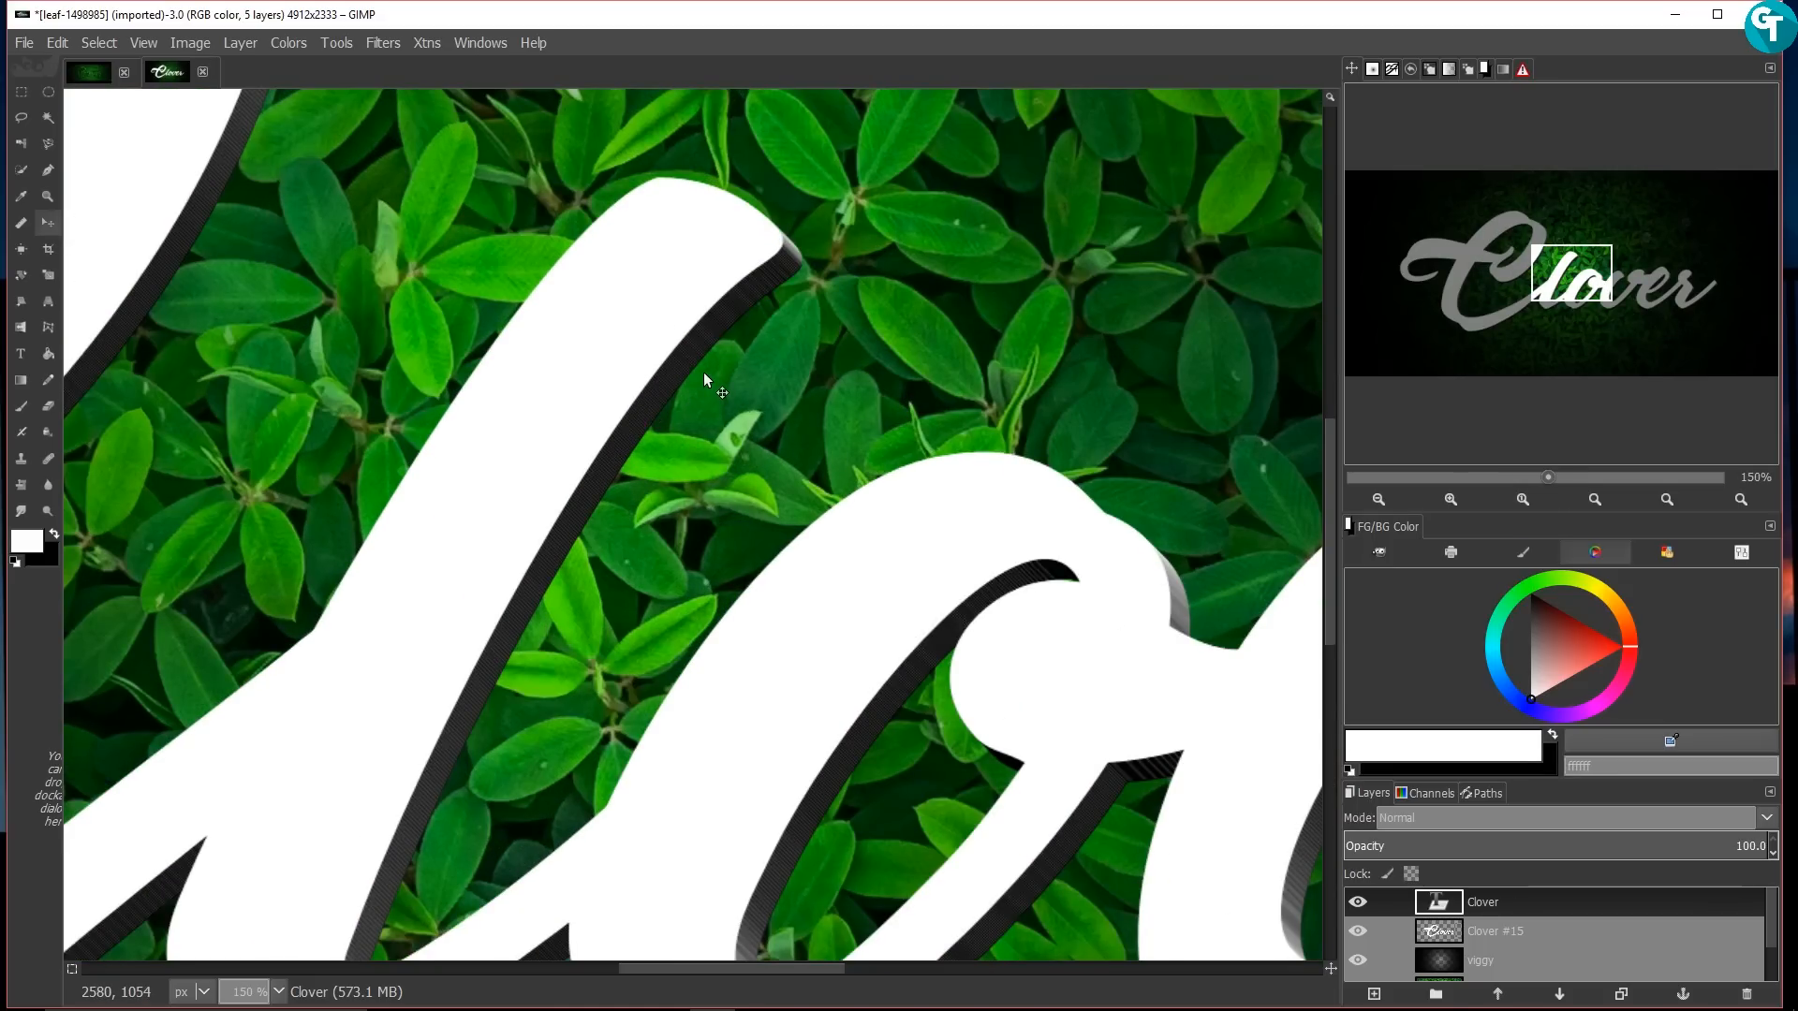
scroll(704, 375, "up", 3)
scroll(659, 373, "up", 1)
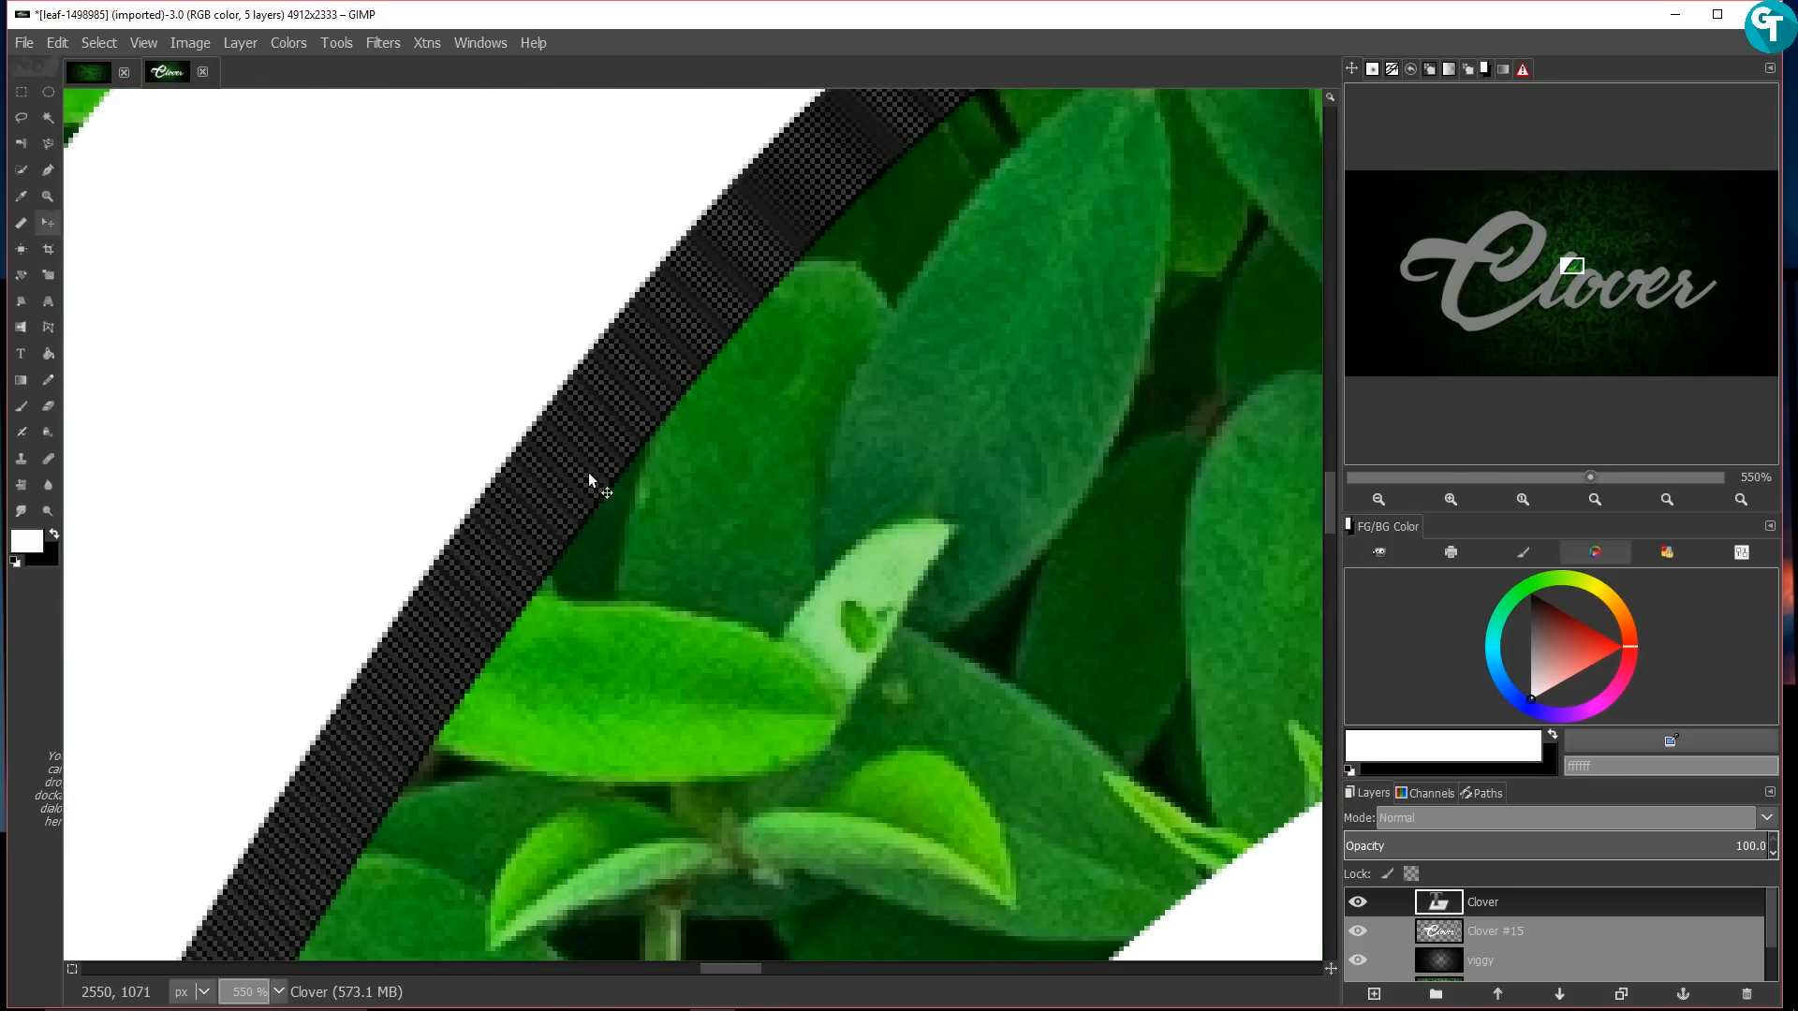
scroll(588, 473, "down", 6)
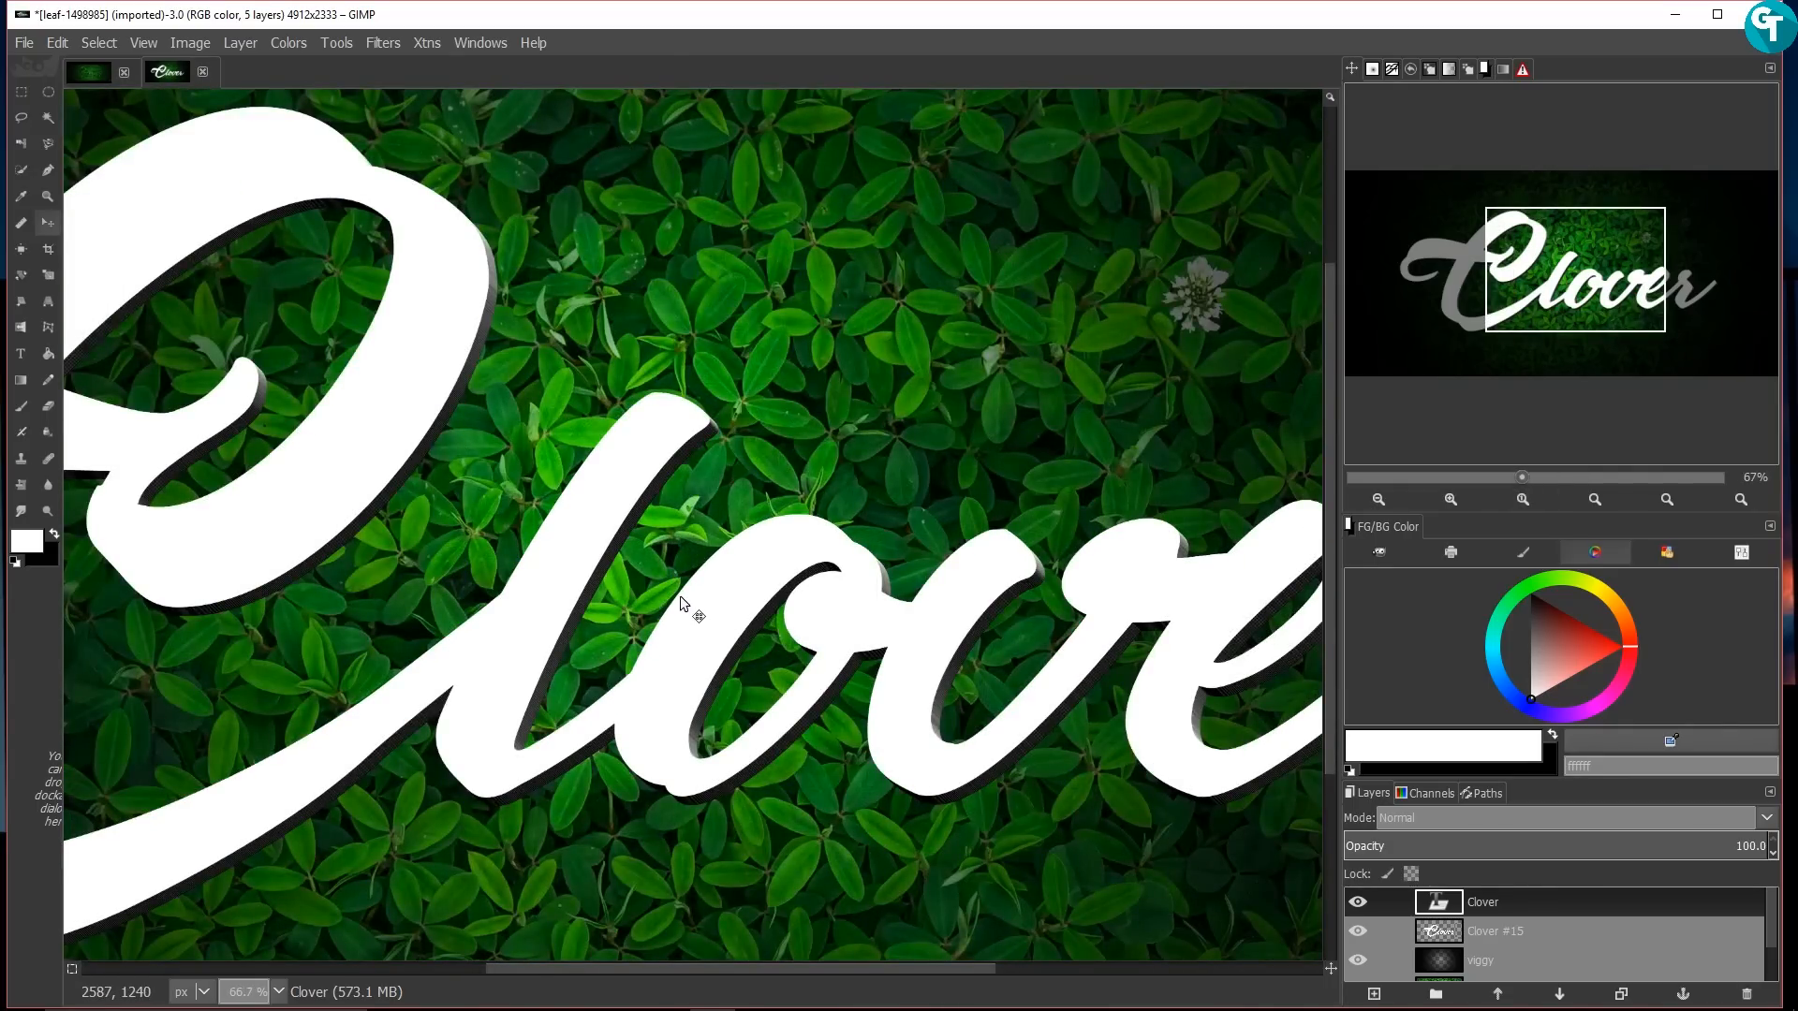
scroll(680, 599, "down", 2)
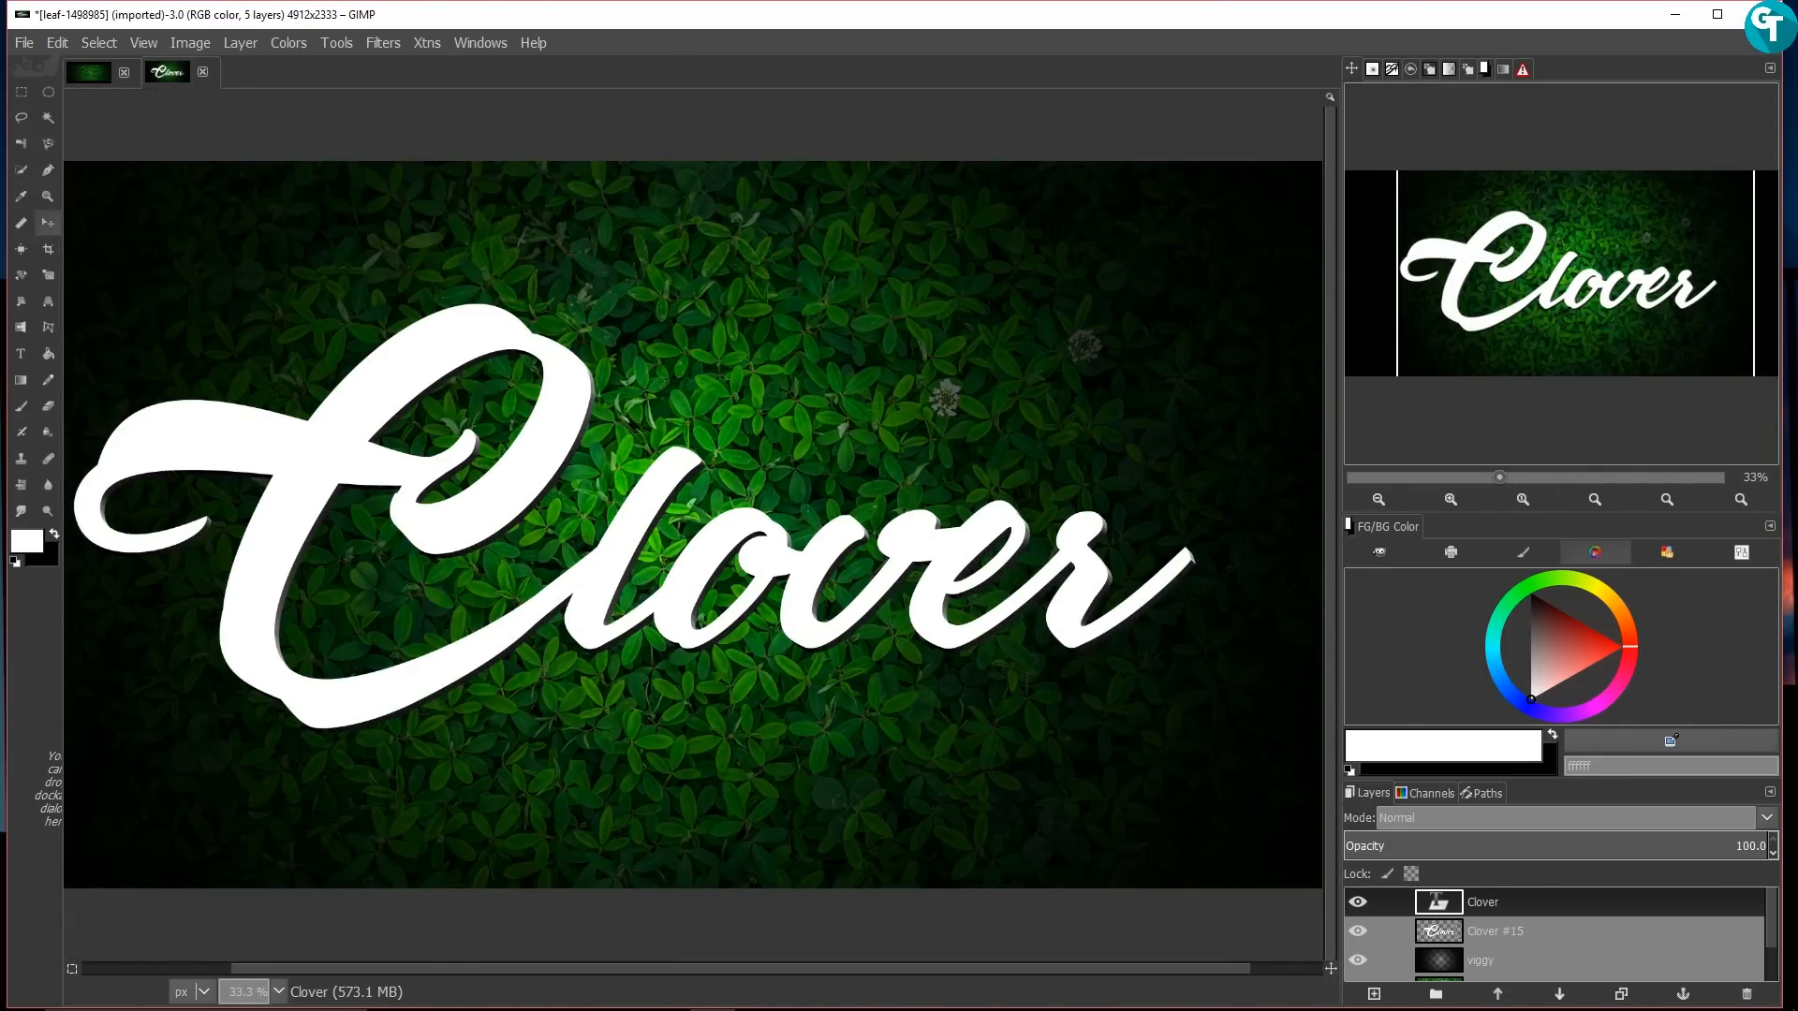
Step: Hide the Clover text layer and set the blend mode of the extruded Clover #15 layer to Multiply
left_click(1358, 902)
left_click(1531, 919)
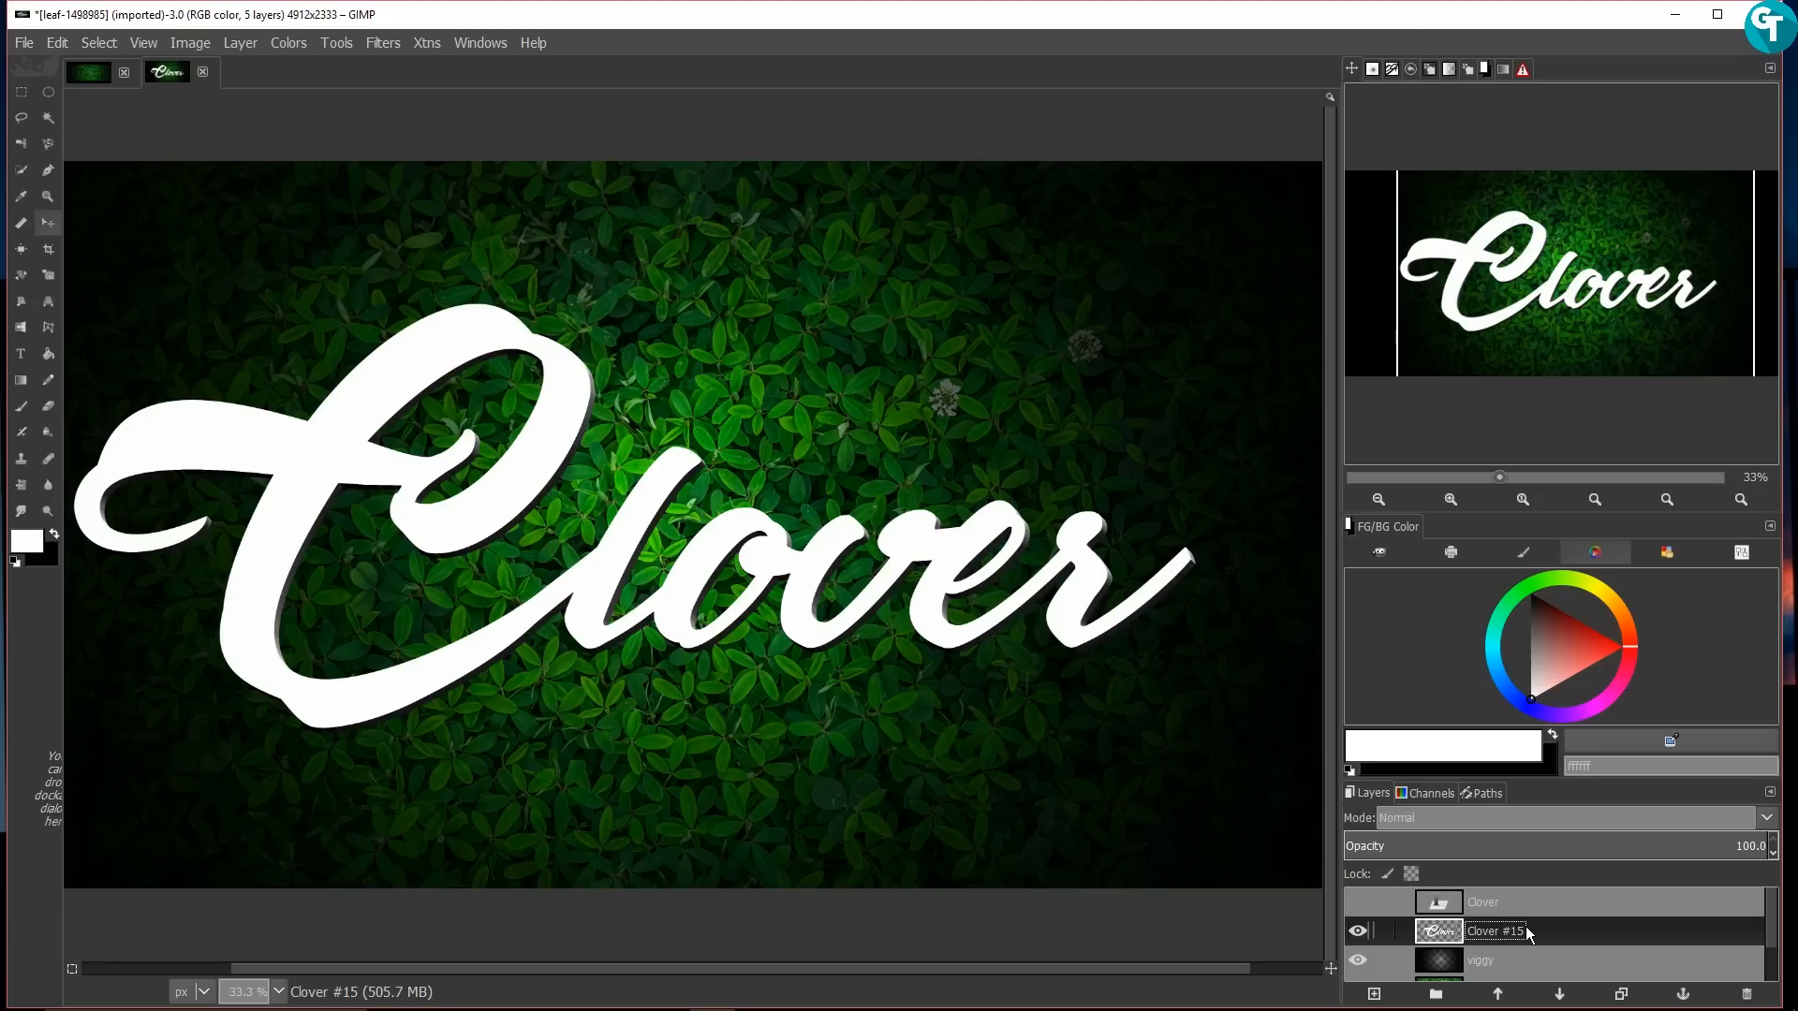
left_click(1485, 818)
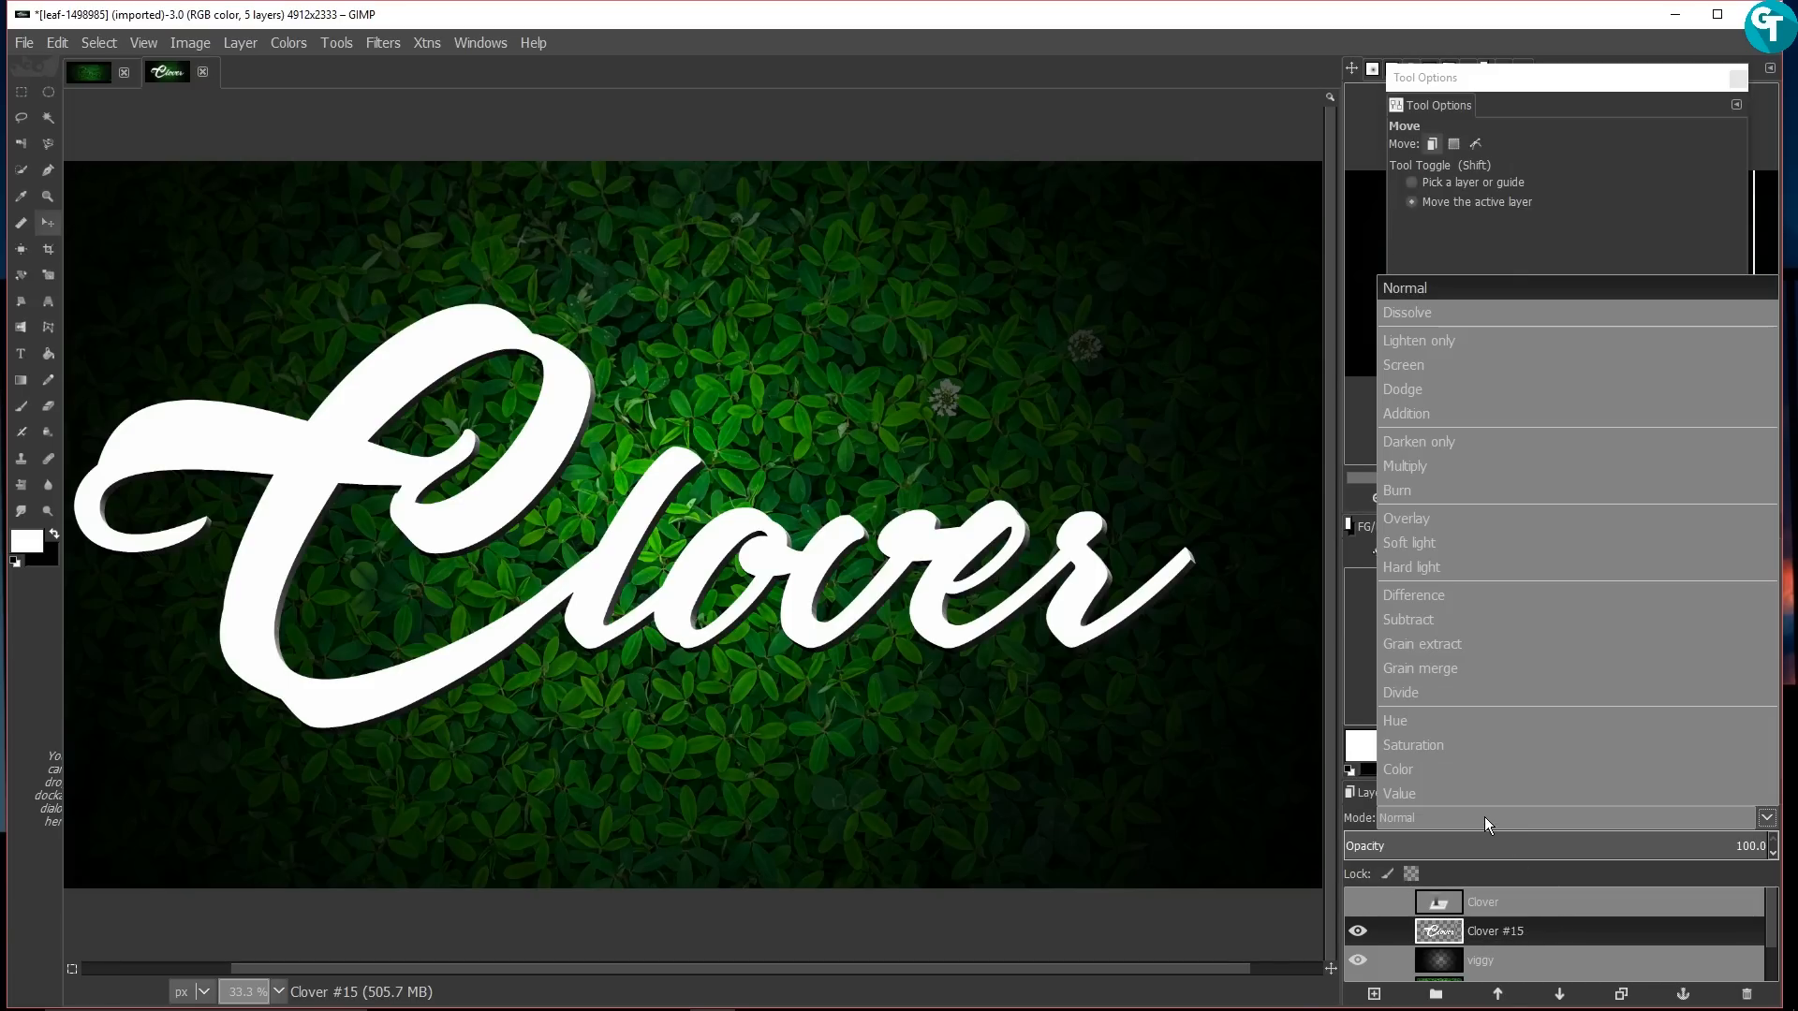
left_click(1425, 468)
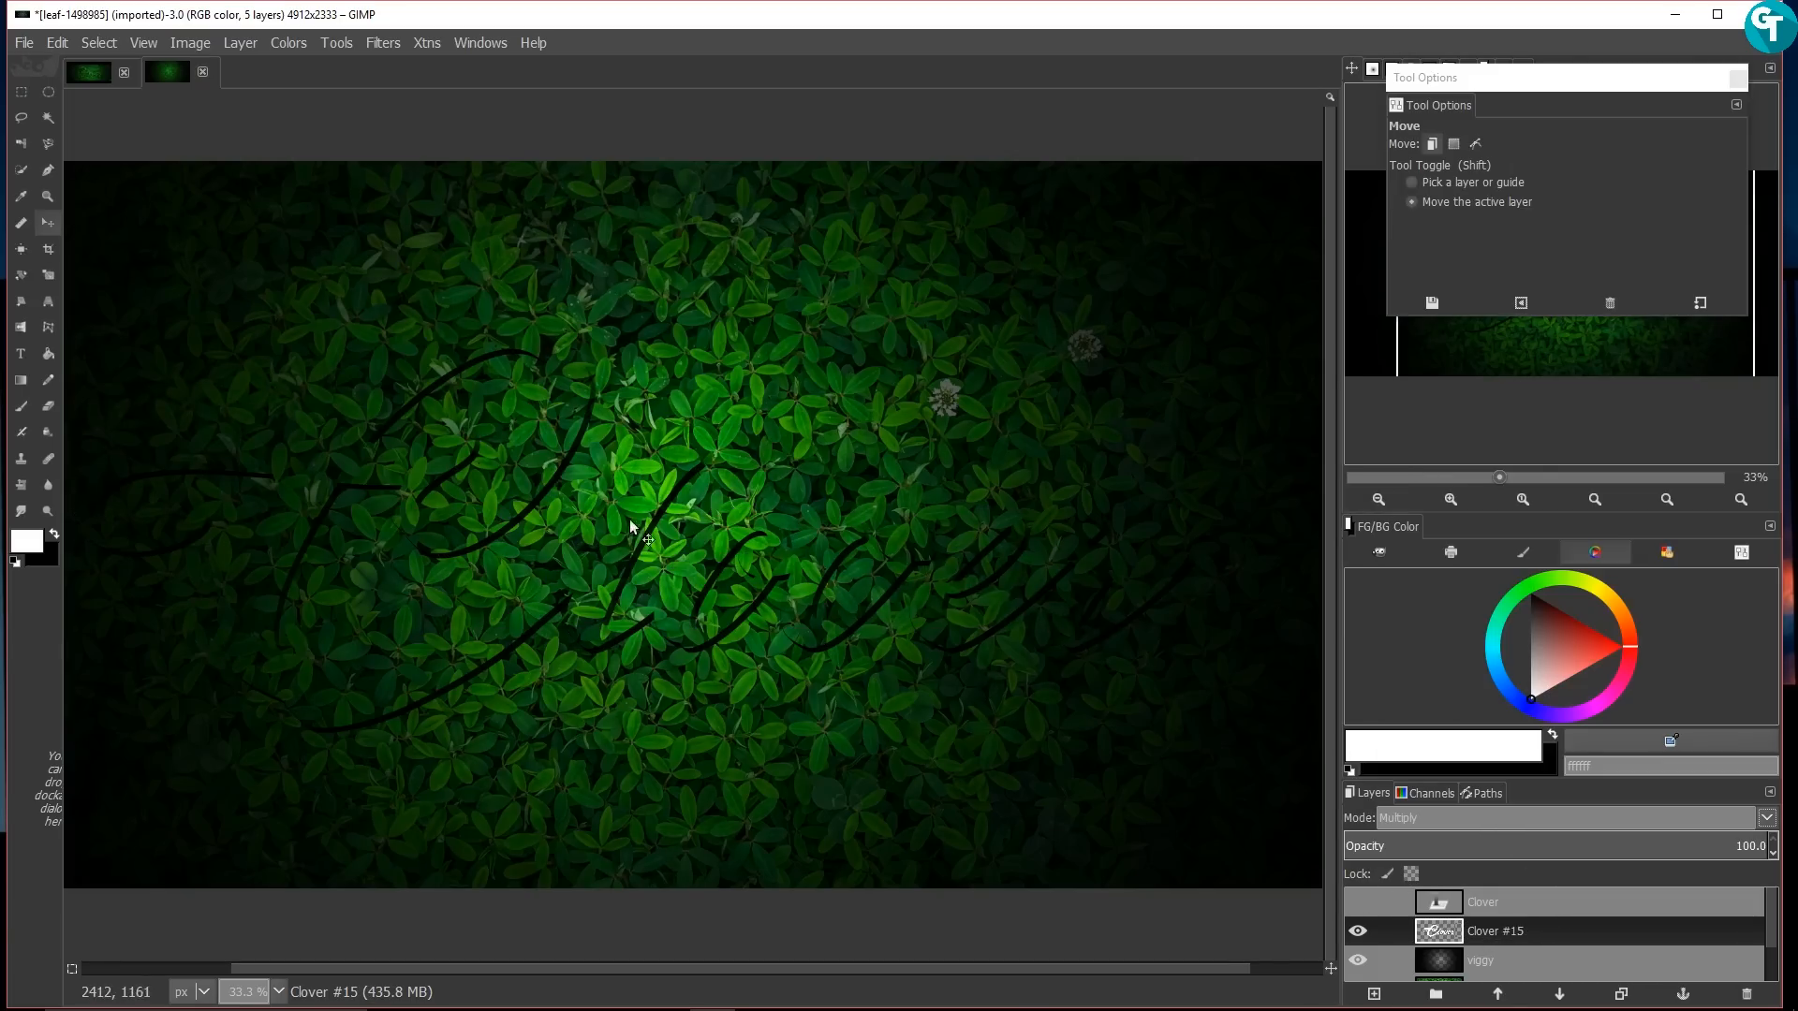
Step: Select the Clover text layer and make it visible again above the extrusion
scroll(670, 430, "down", 2)
scroll(704, 476, "up", 1)
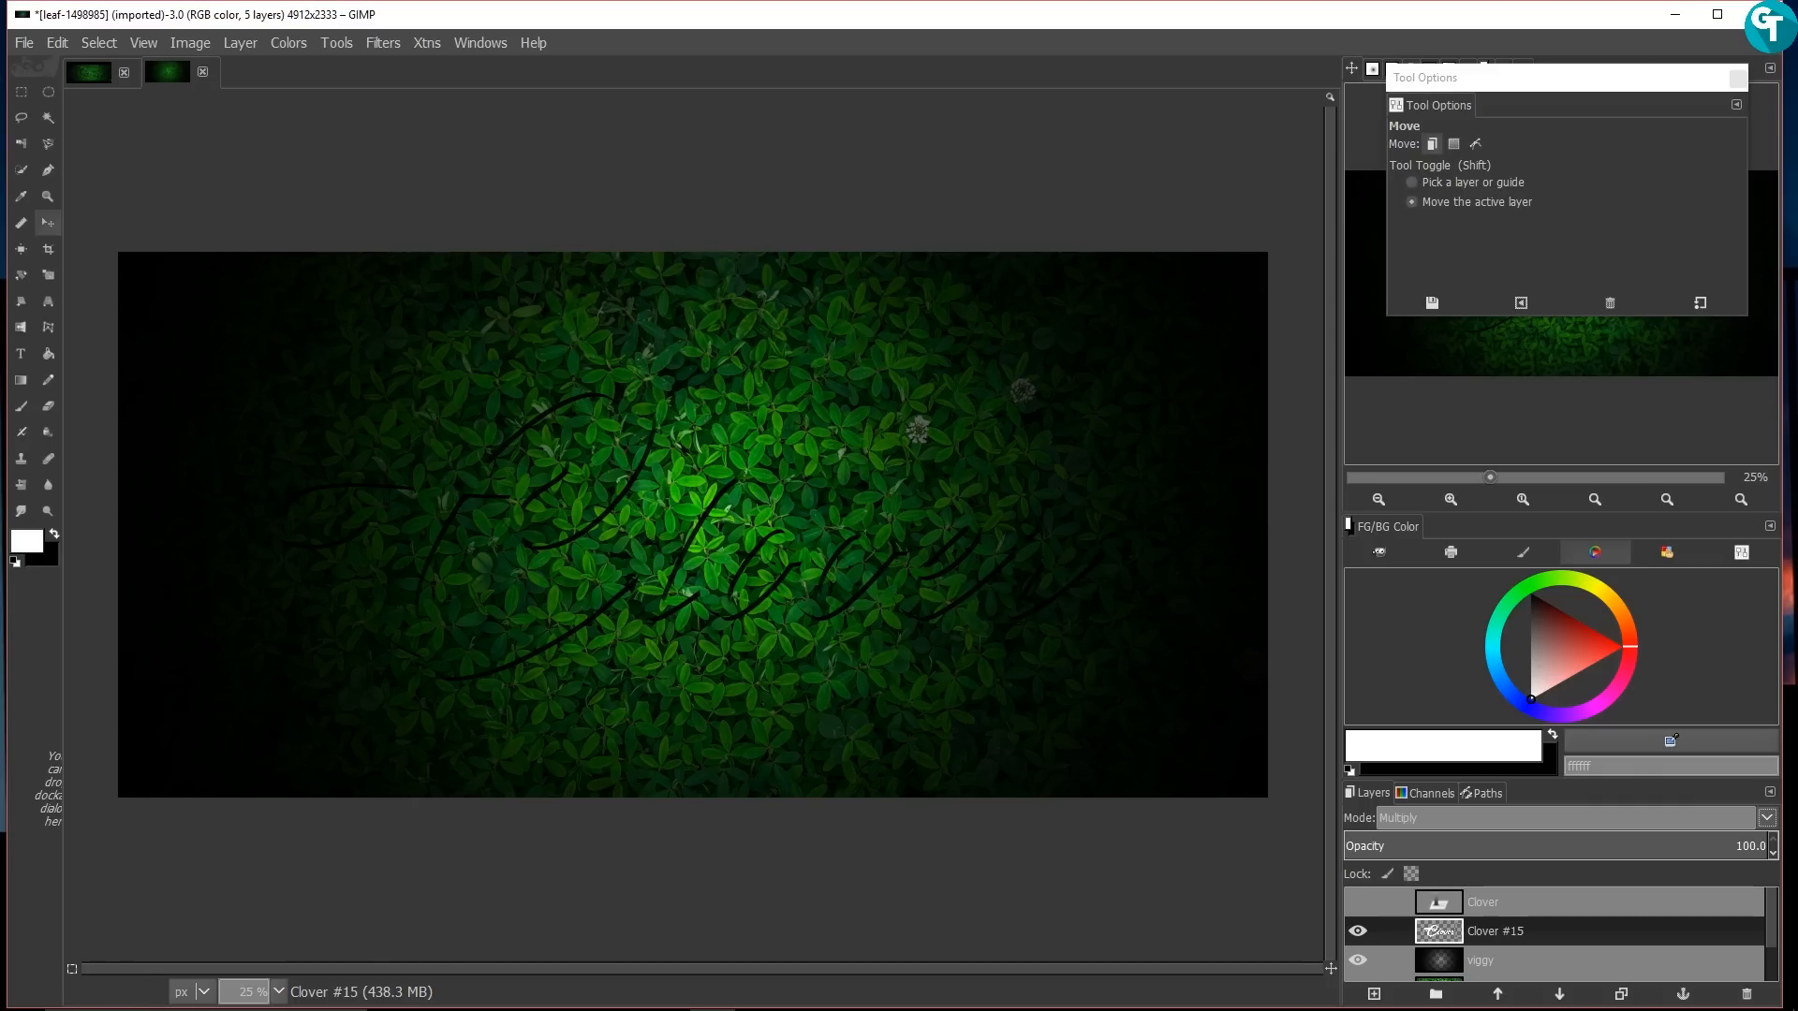
left_click(1537, 903)
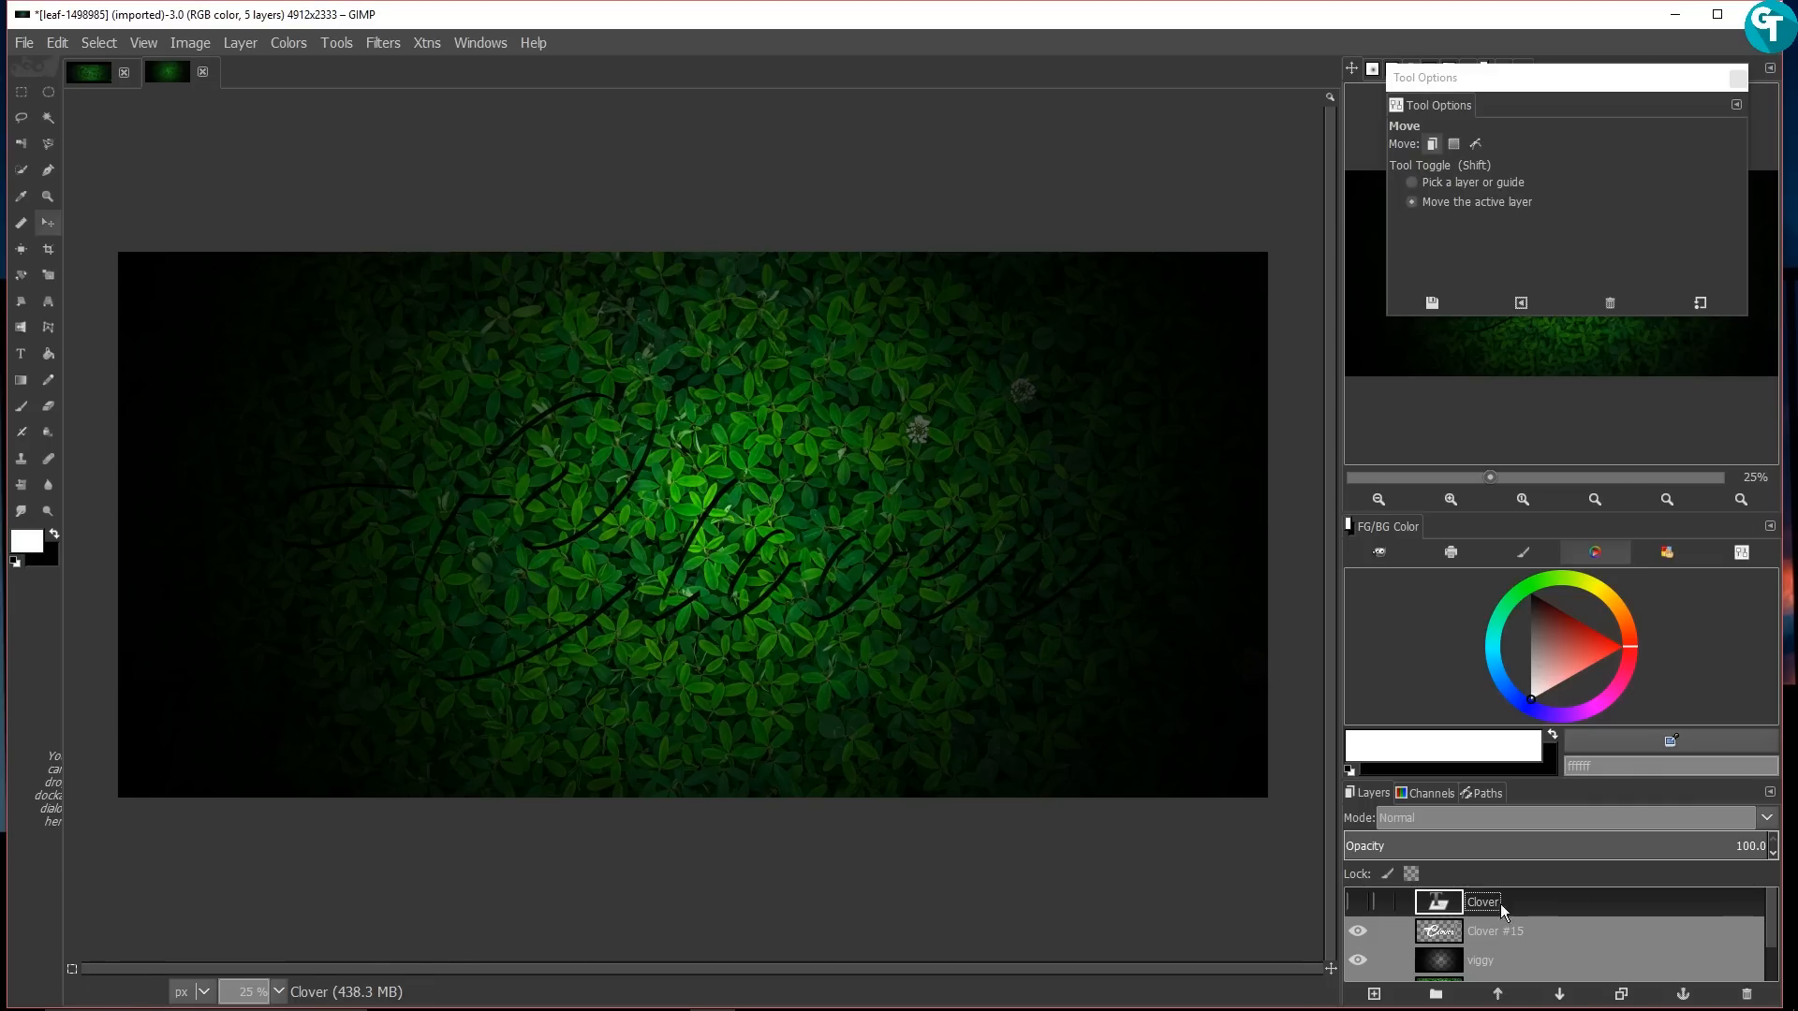
left_click(1364, 901)
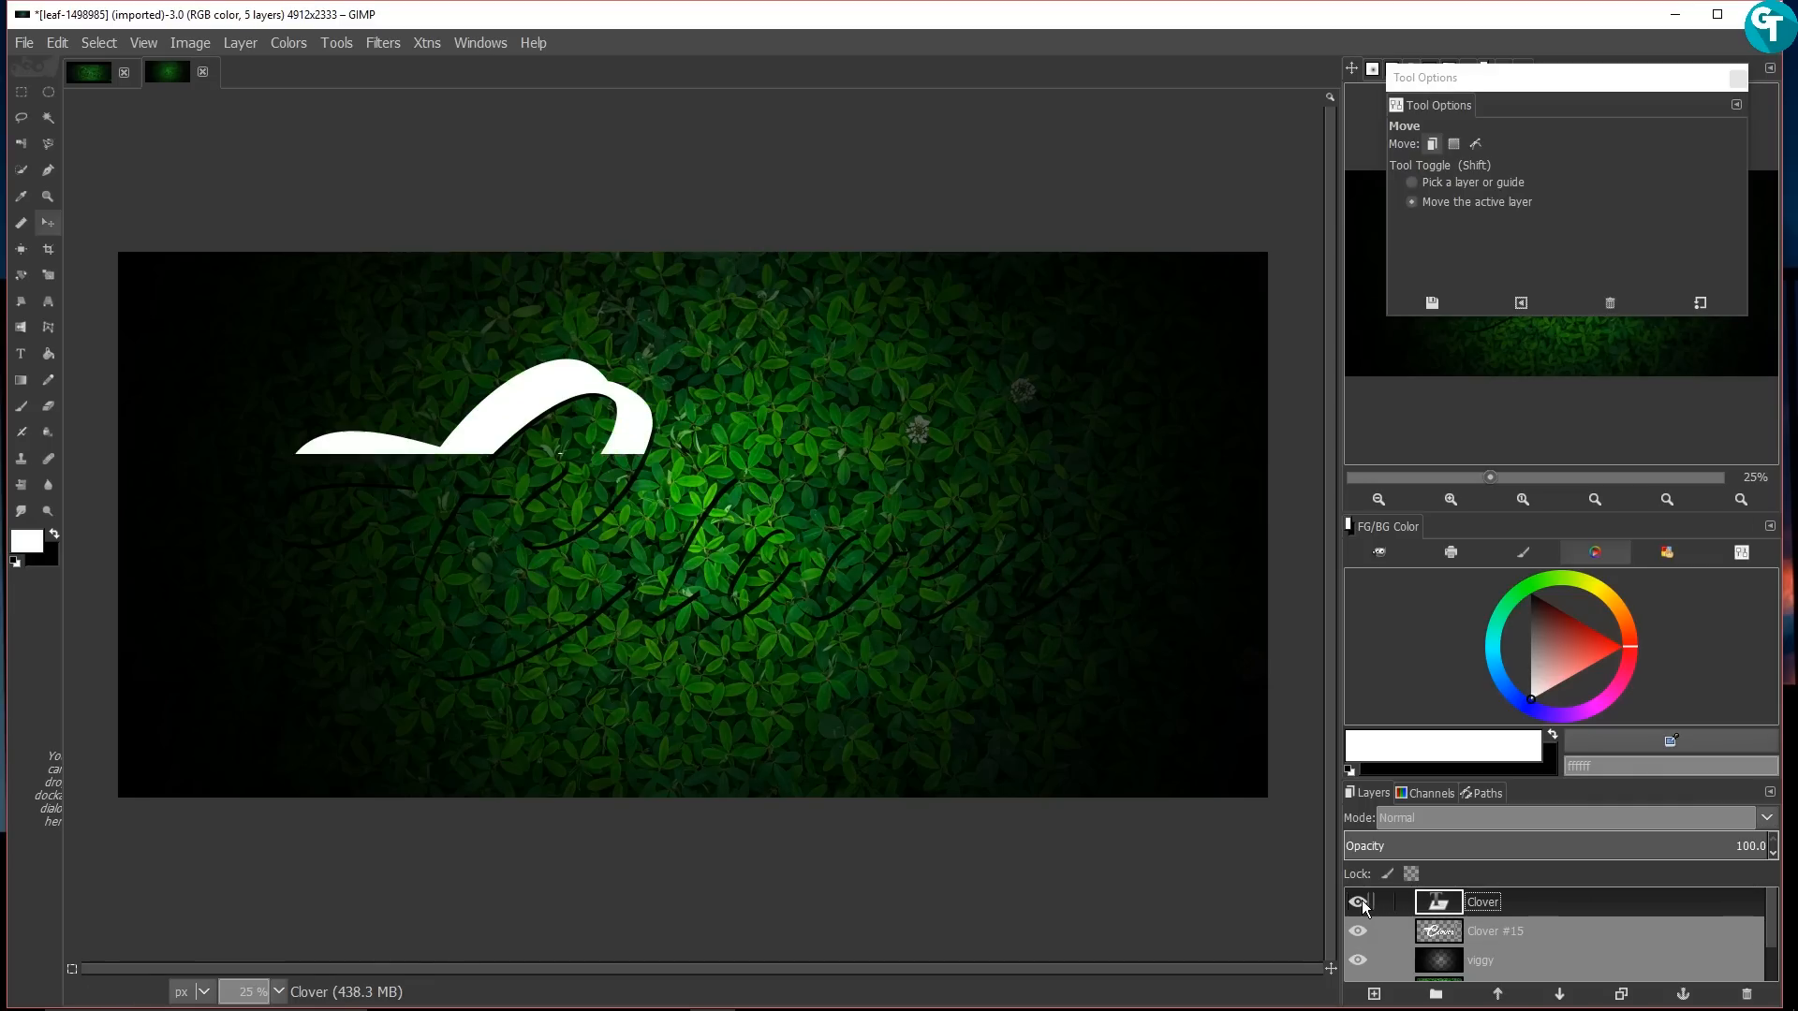
Step: Load the Clover lettering's outline as a selection and add a transparent layer named "text highlights" on top
left_click(1442, 904, "alt")
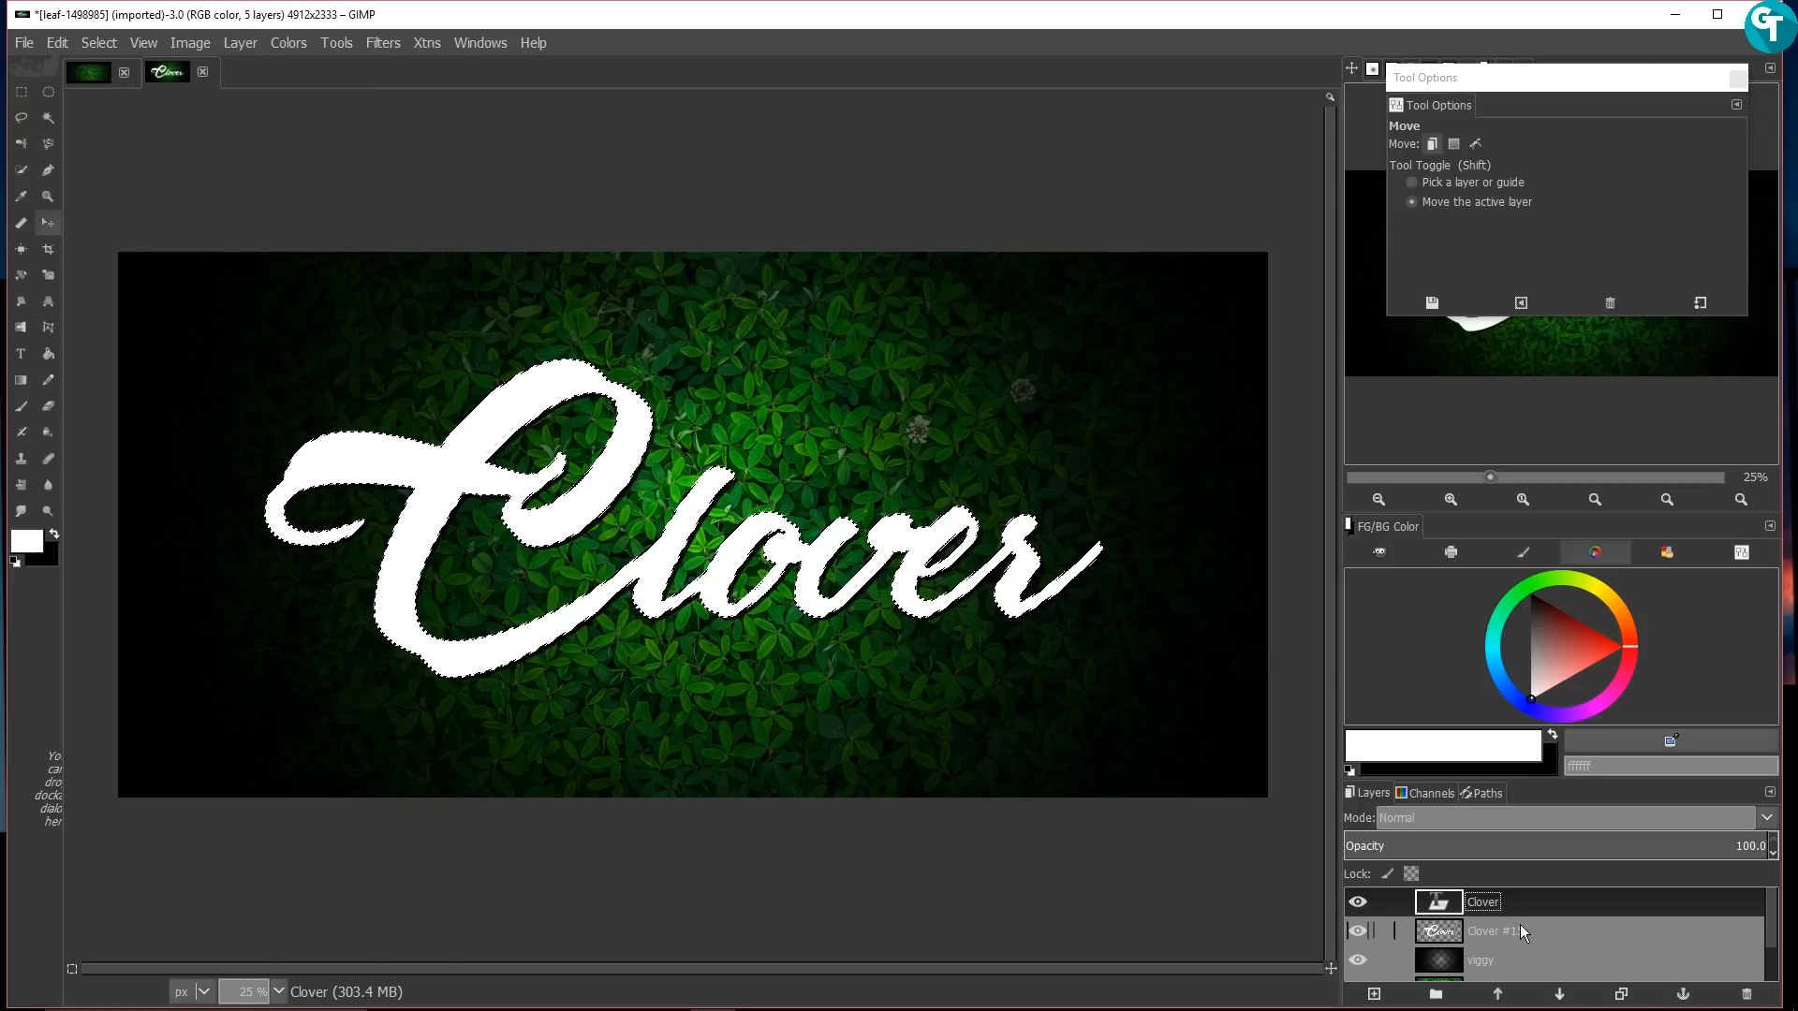
left_click(1374, 994)
left_click(1393, 978)
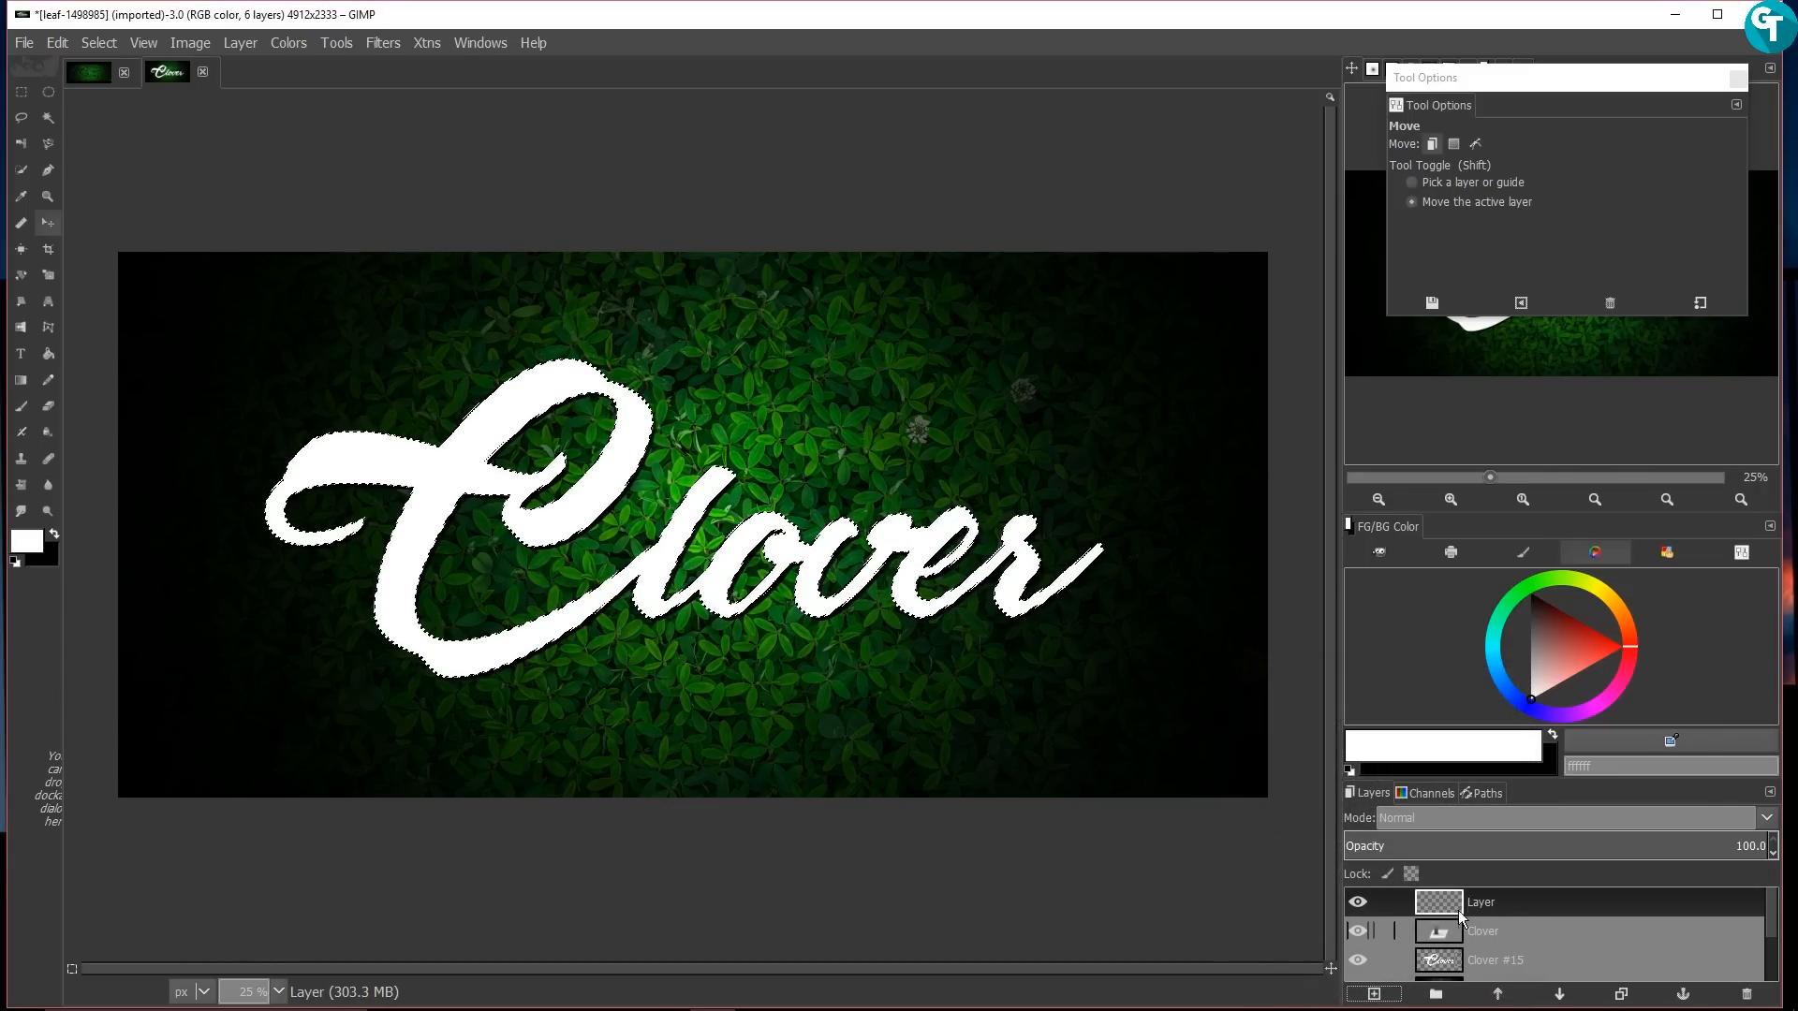
double_click(1485, 905)
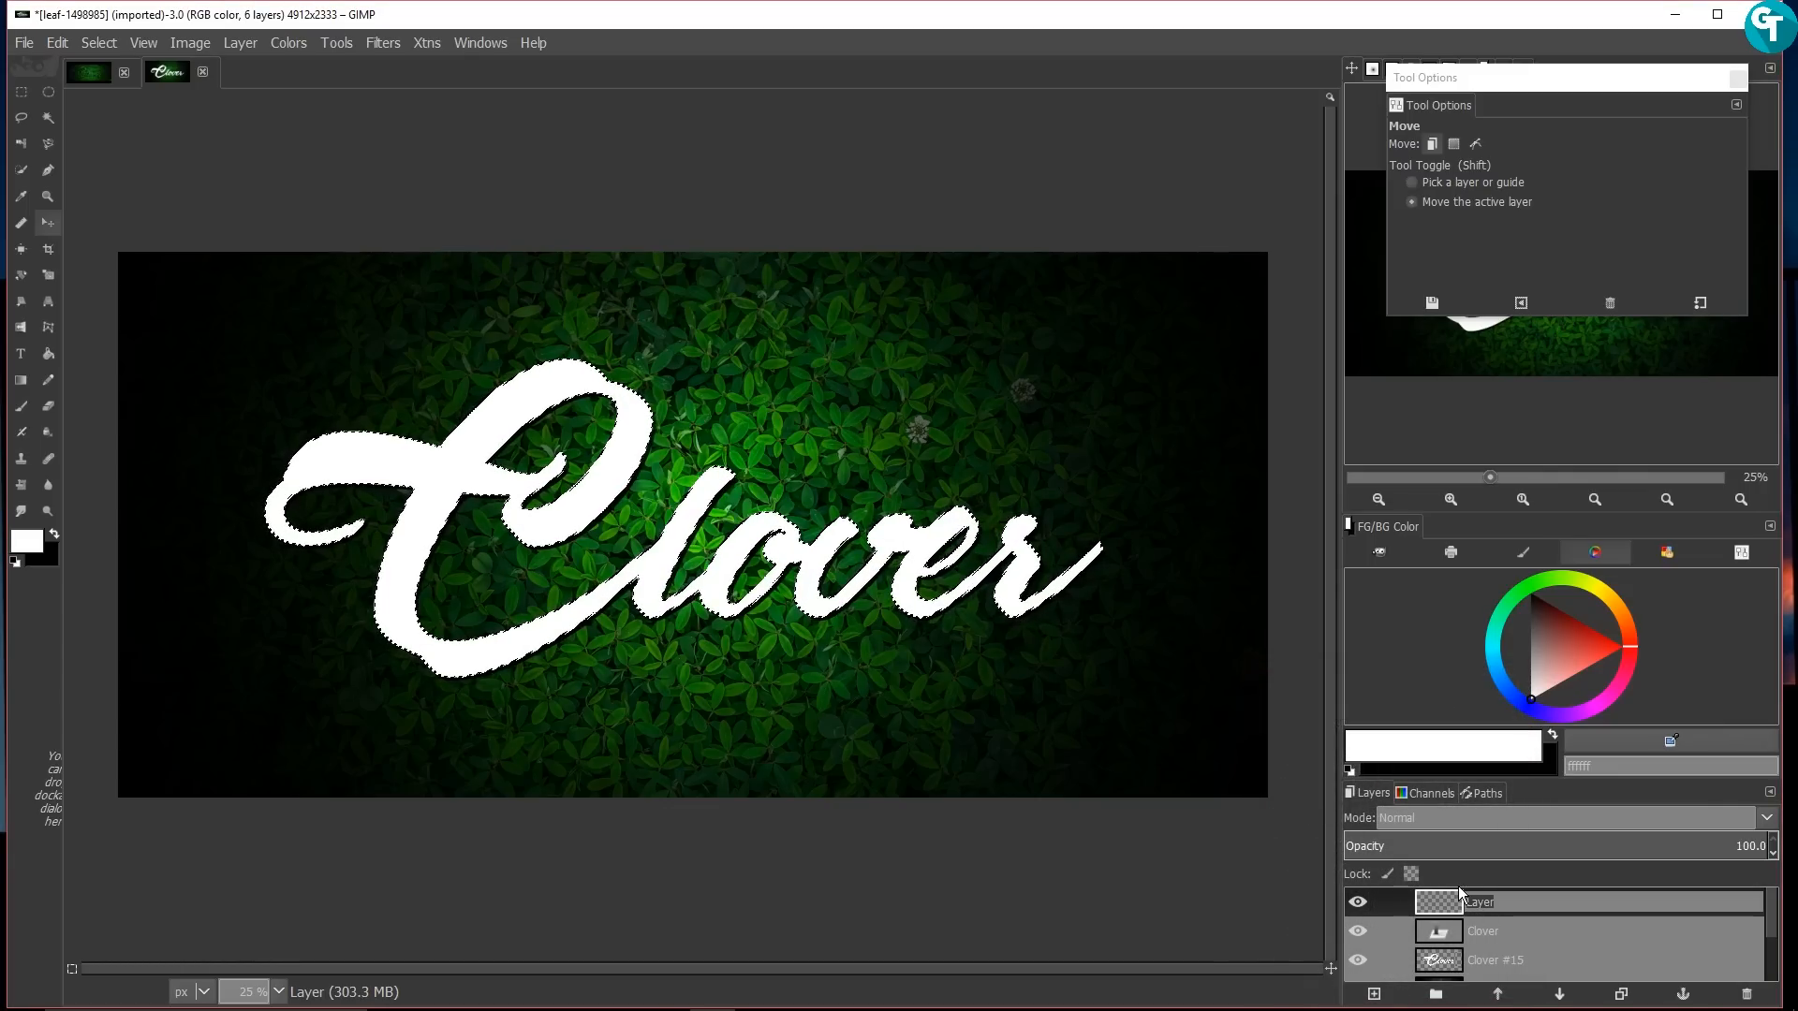
type("text h")
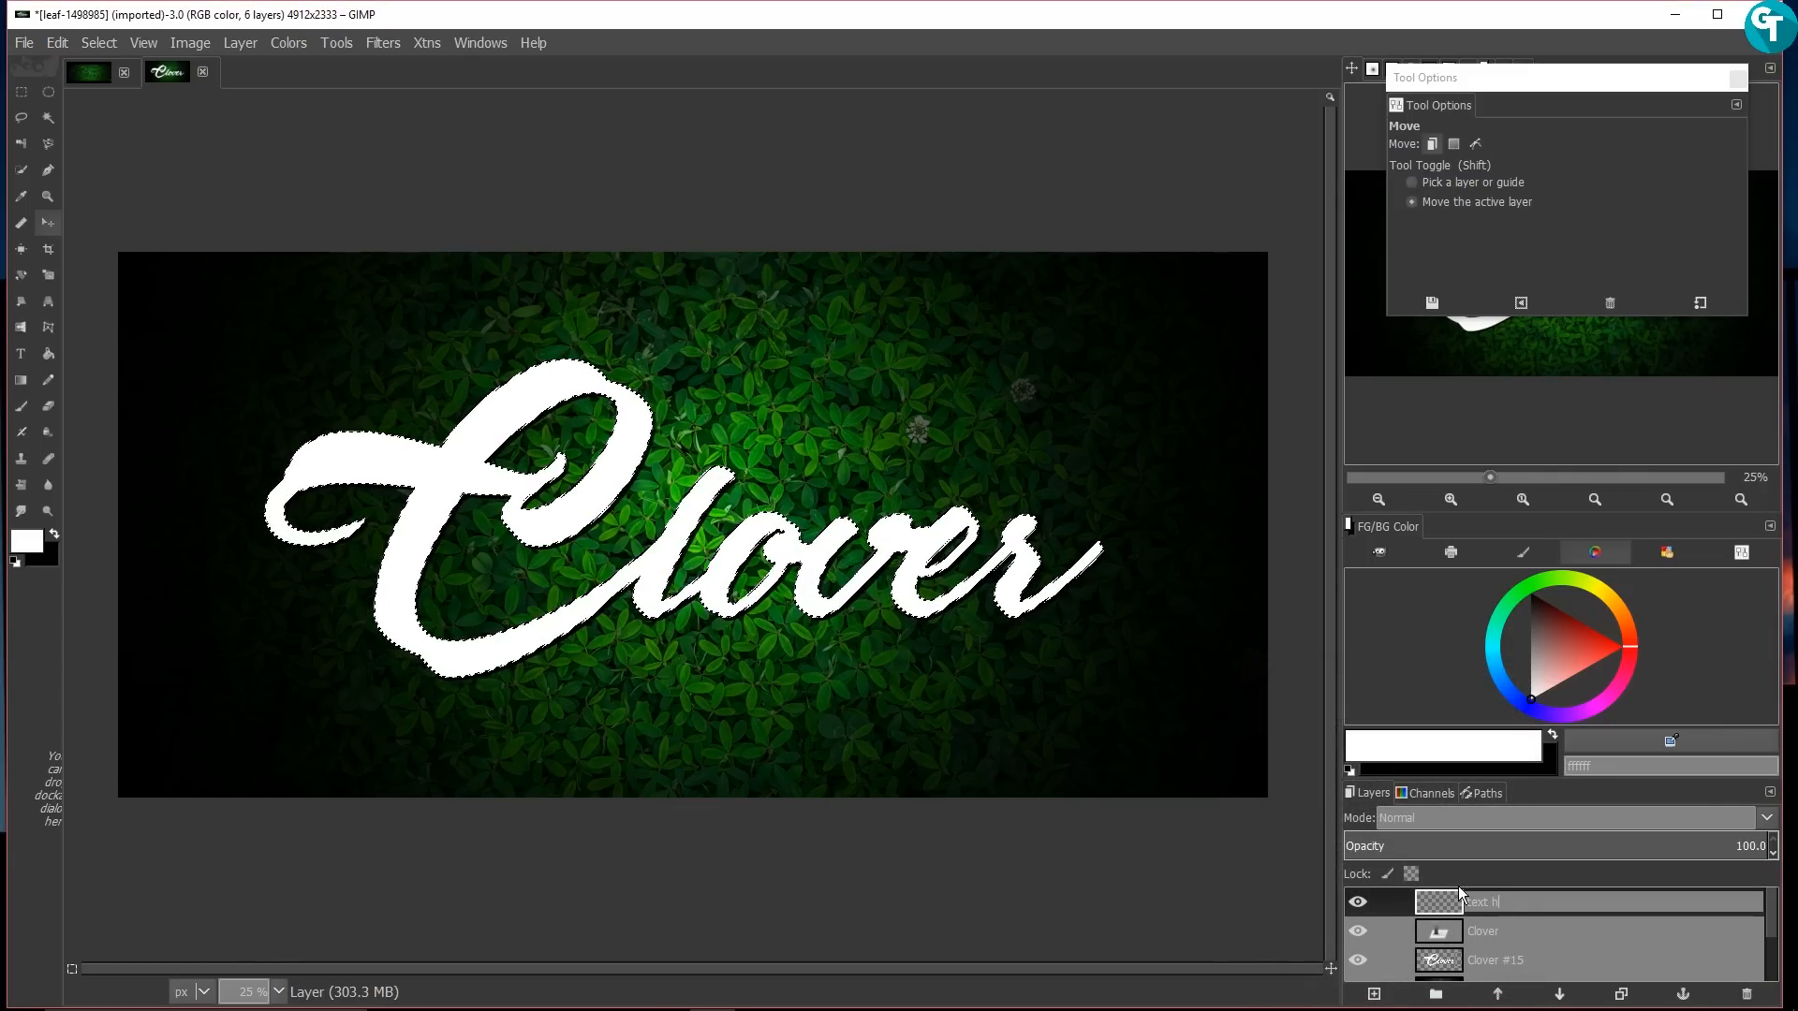
type("ighlights")
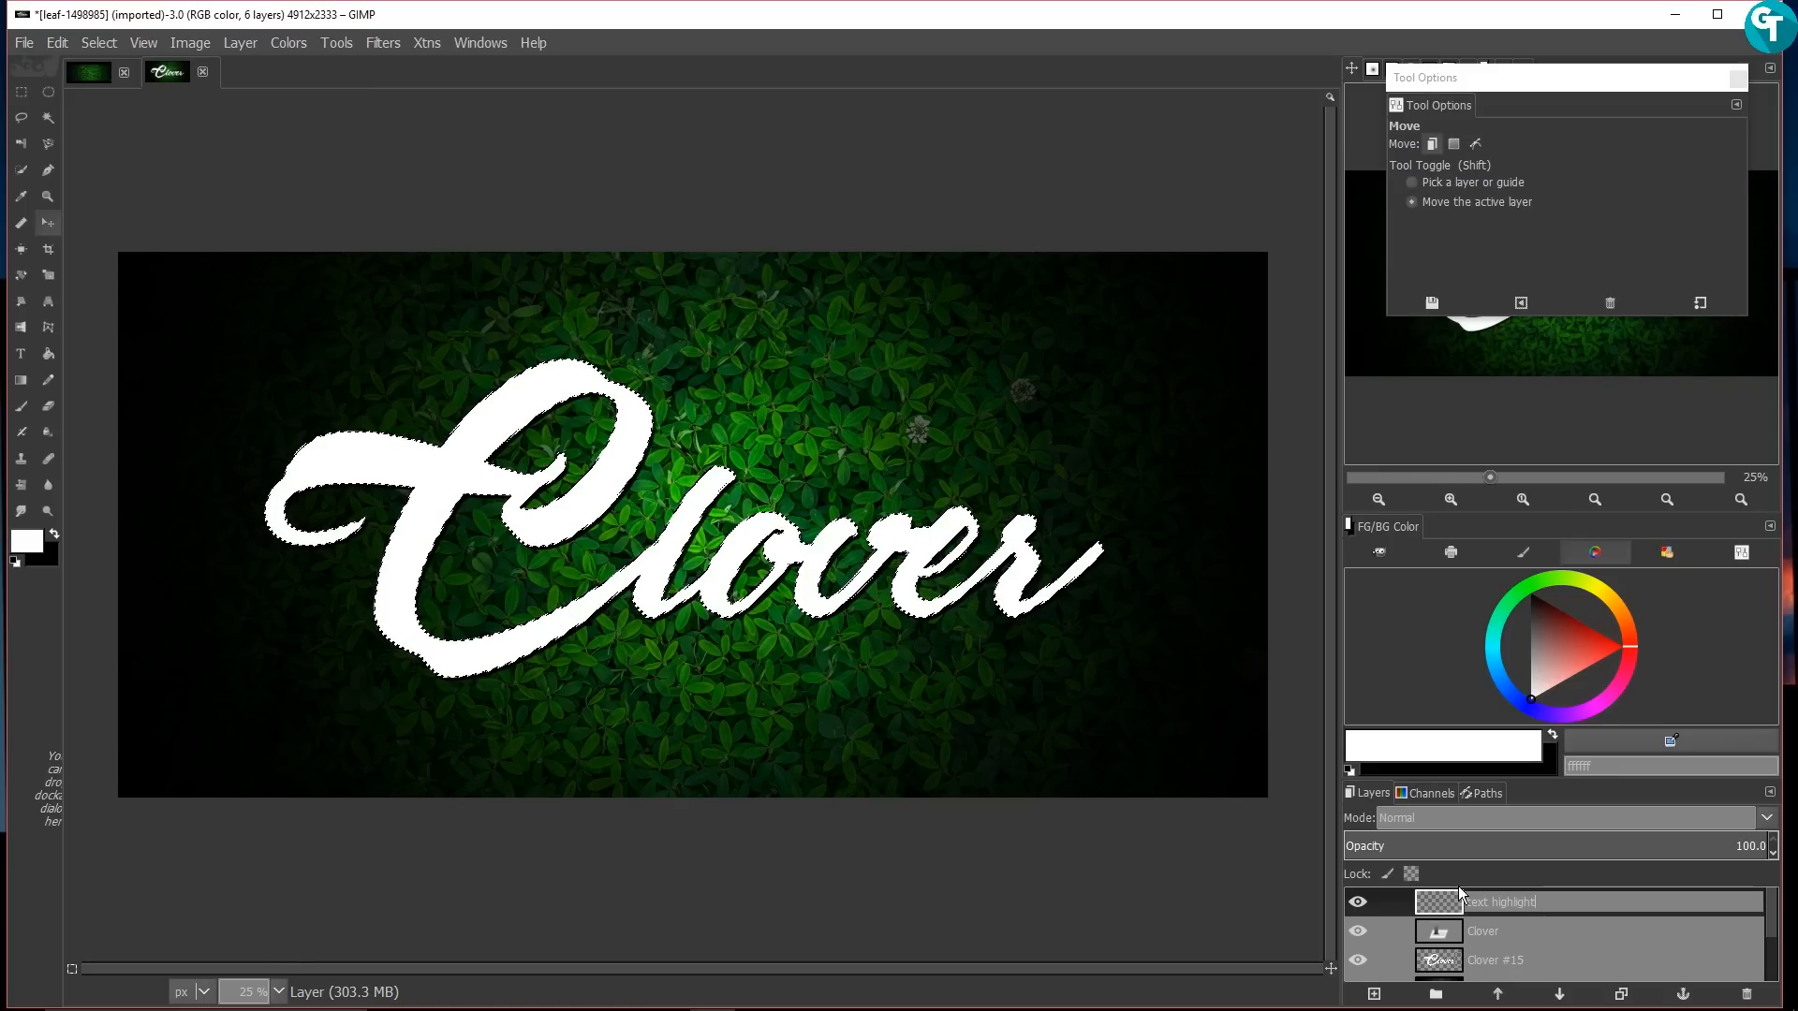
key("Return")
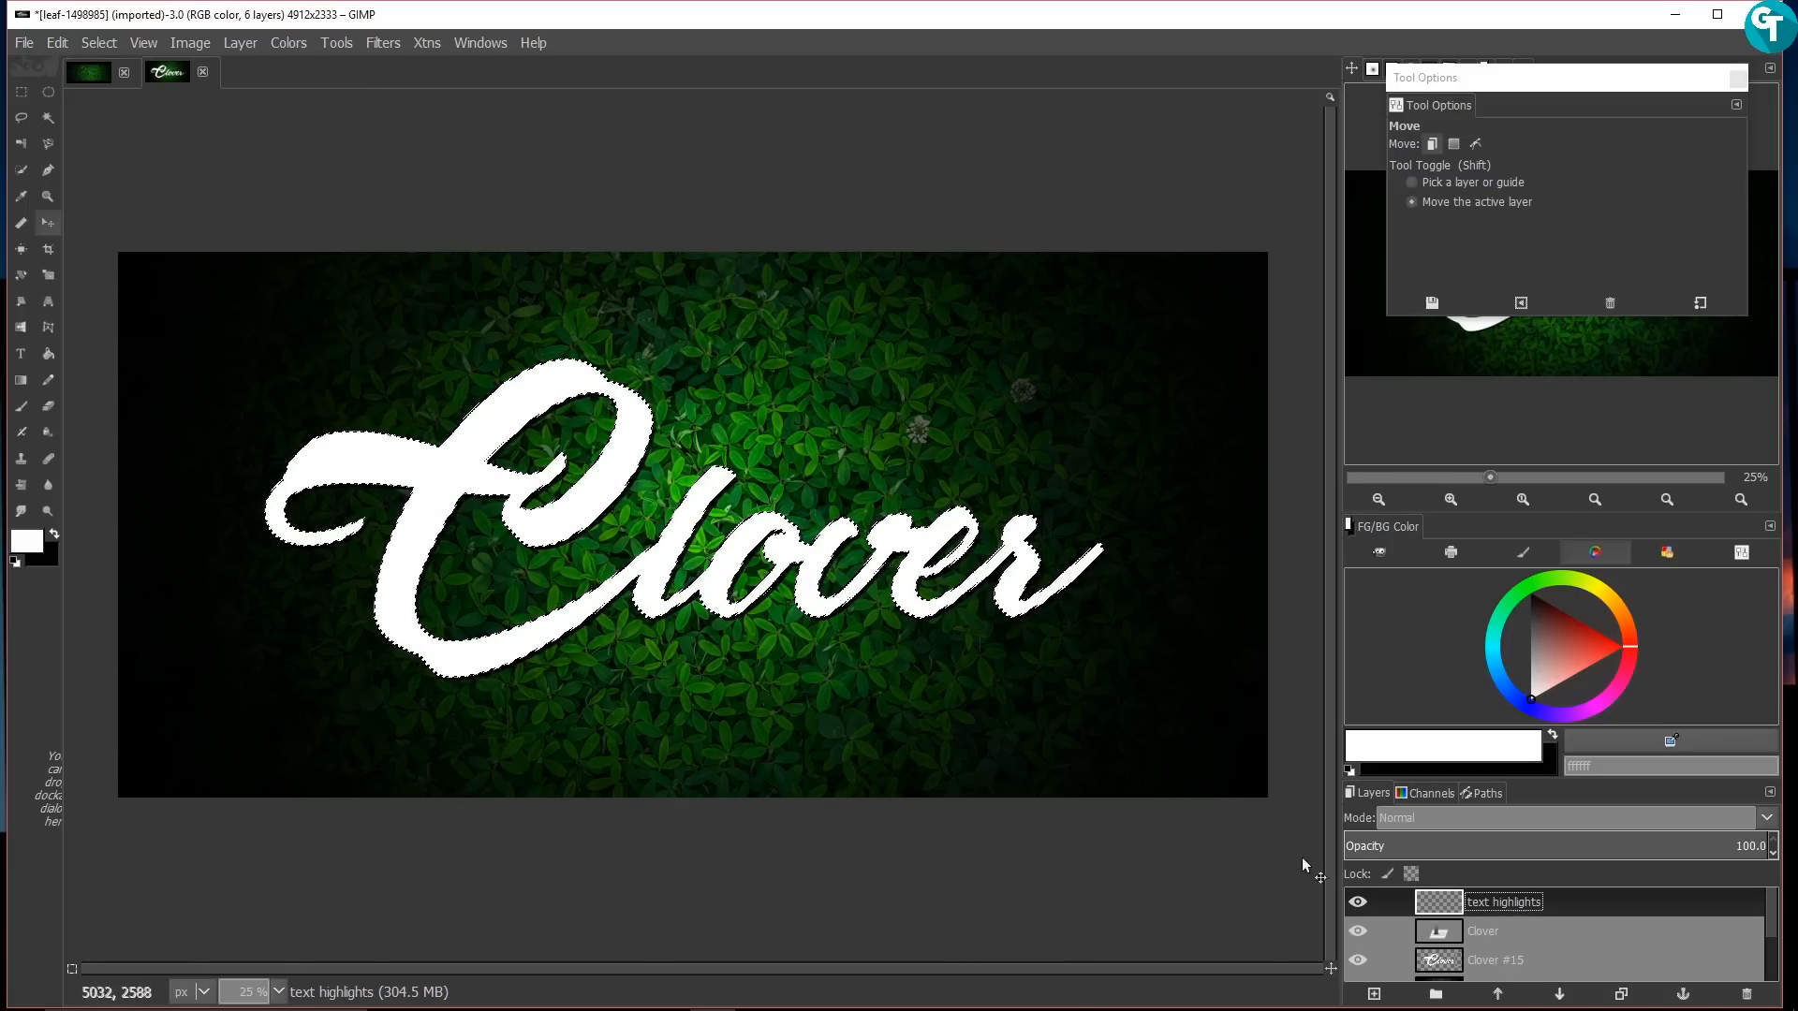
Step: Hide the Clover text layer and reverse the radial FG to Transparent gradient of the Blend tool, undoing the trial gradient
left_click(1360, 933)
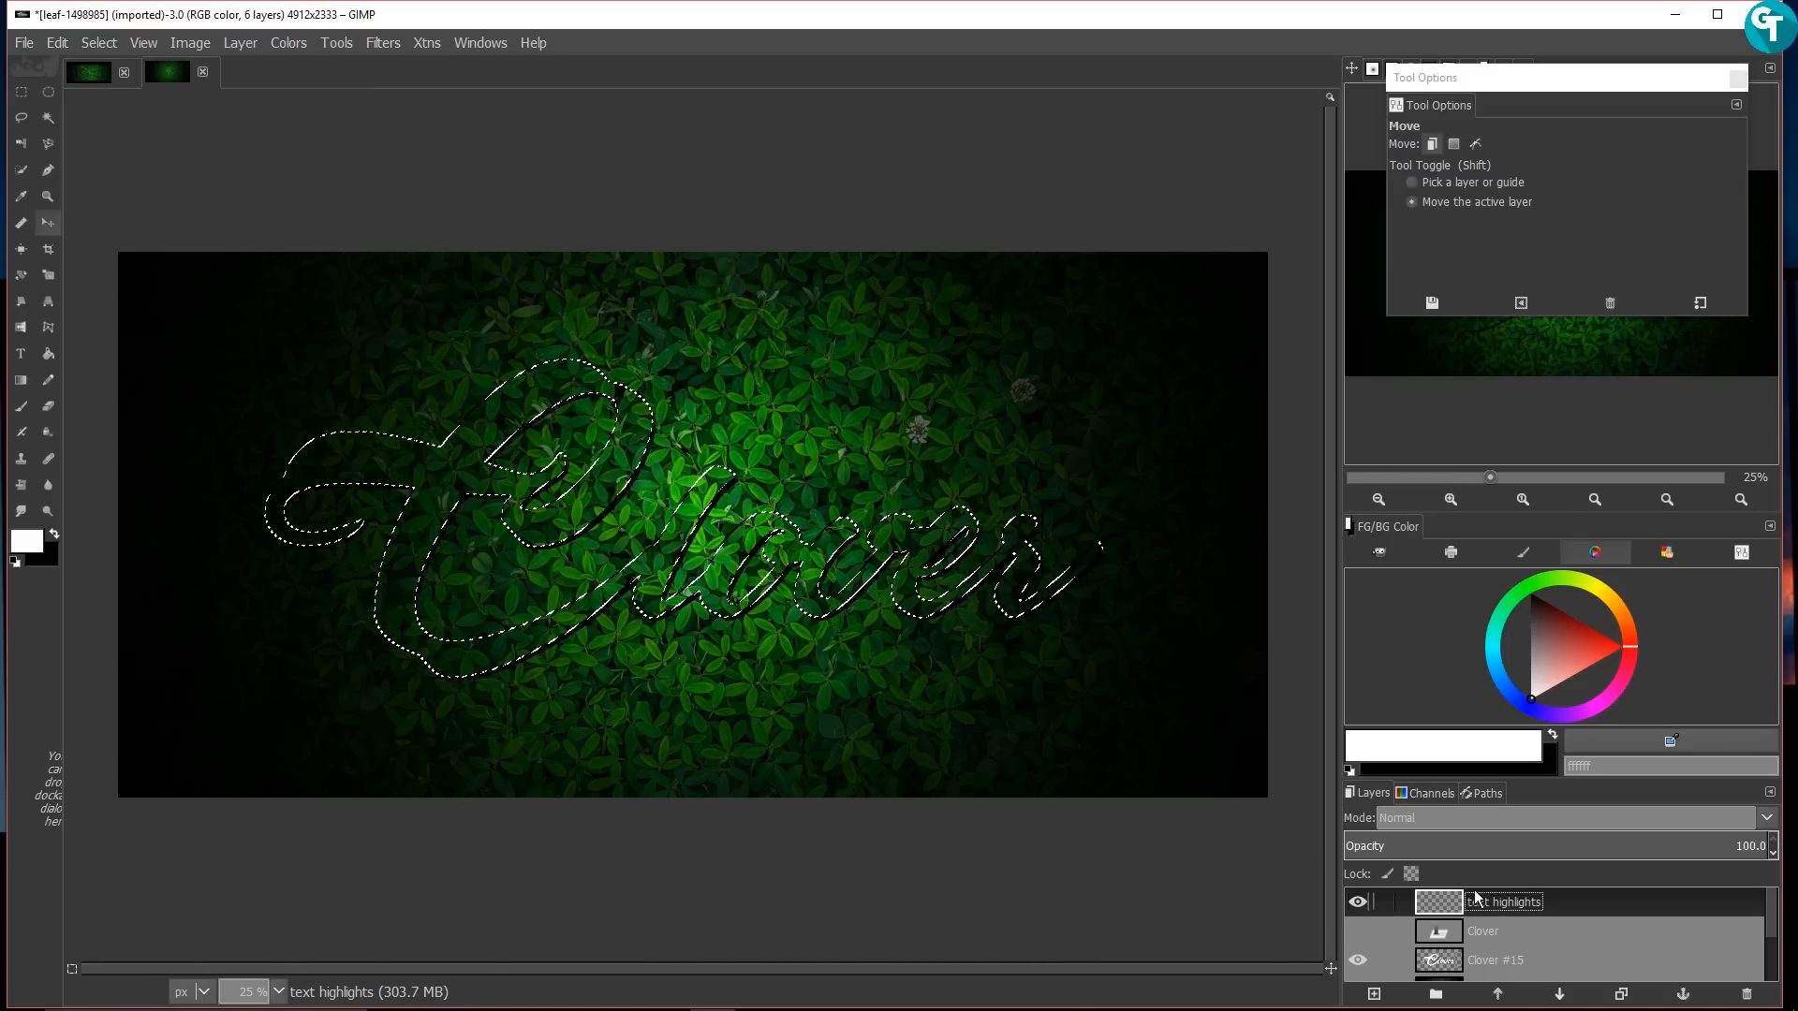
left_click(21, 380)
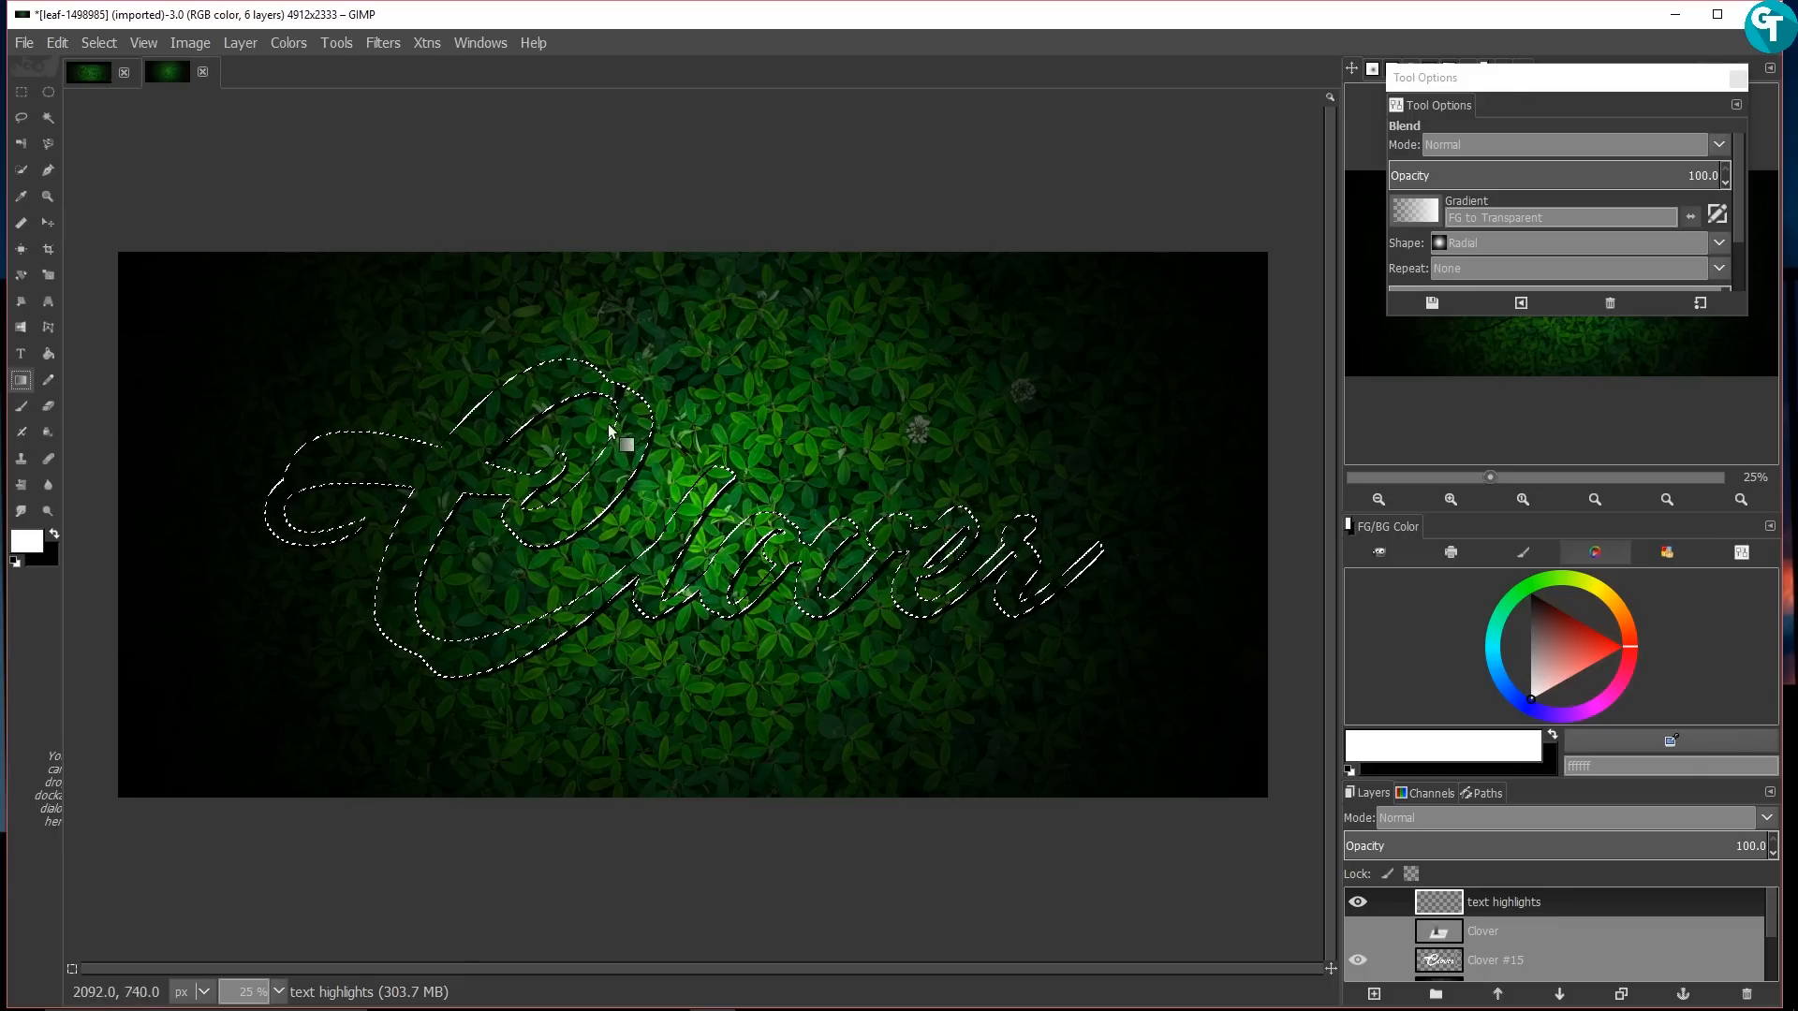
left_click_drag(518, 349, 539, 388)
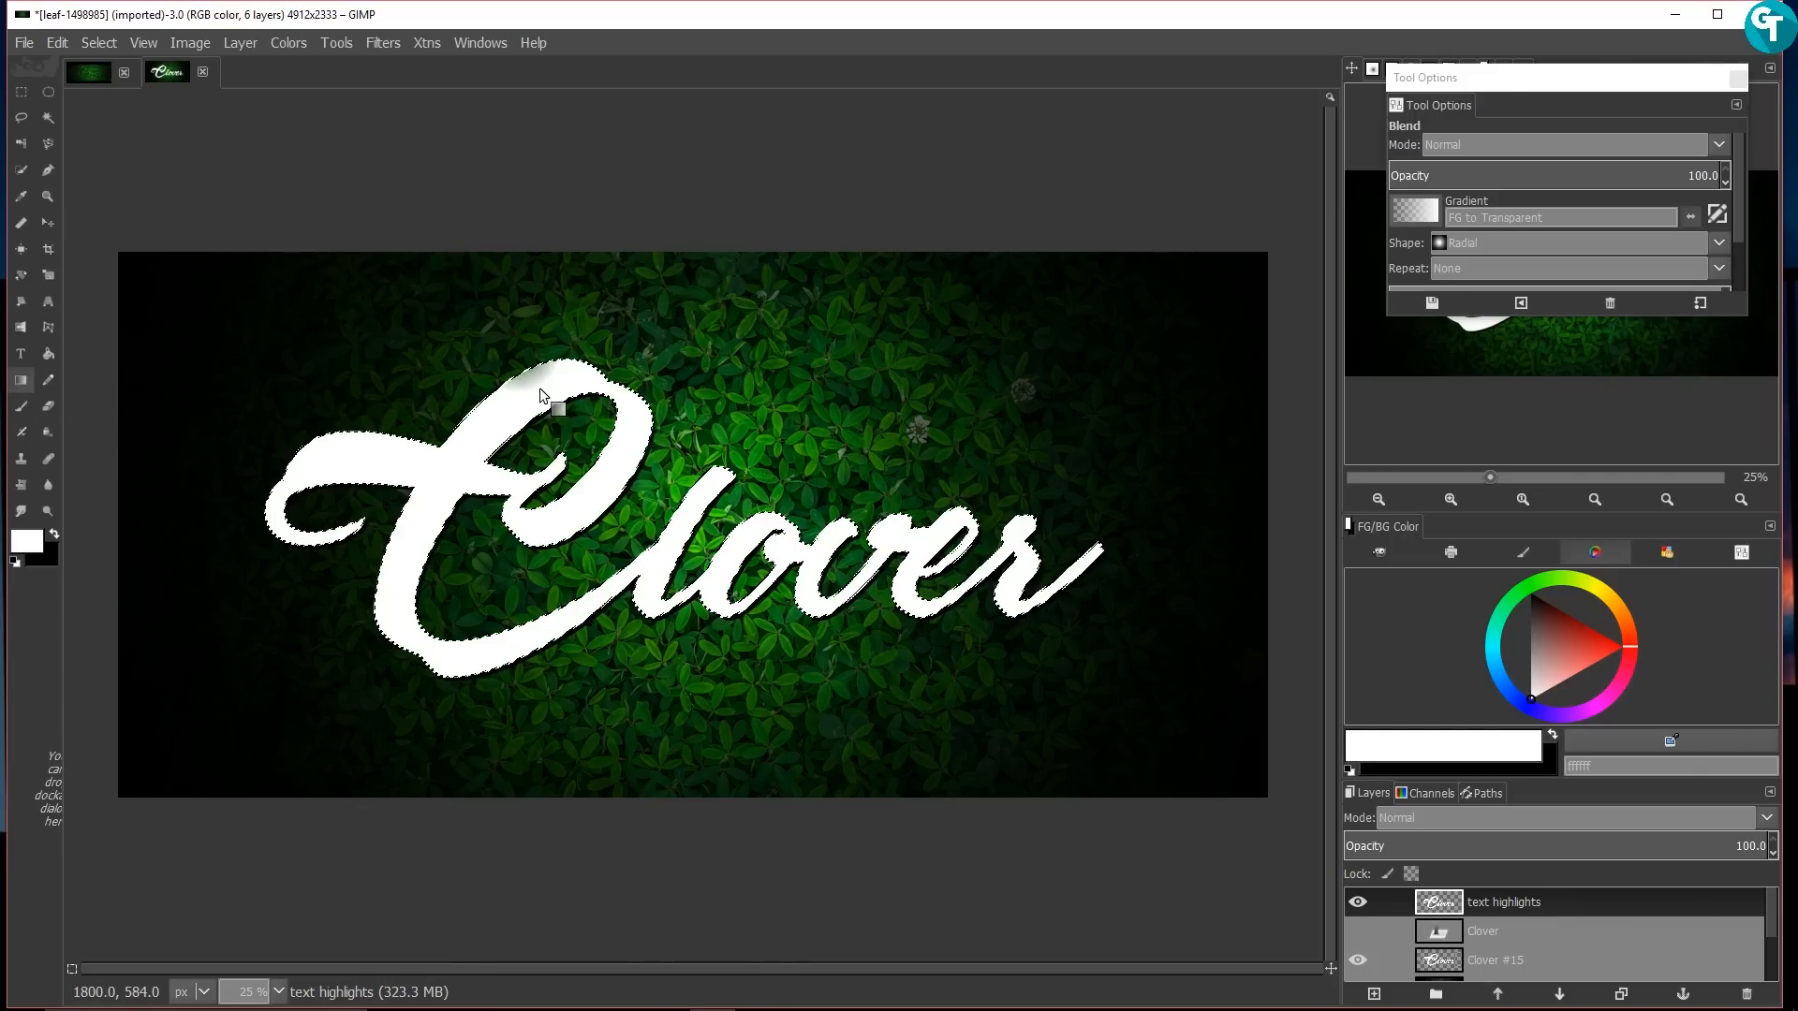
key("ctrl+z")
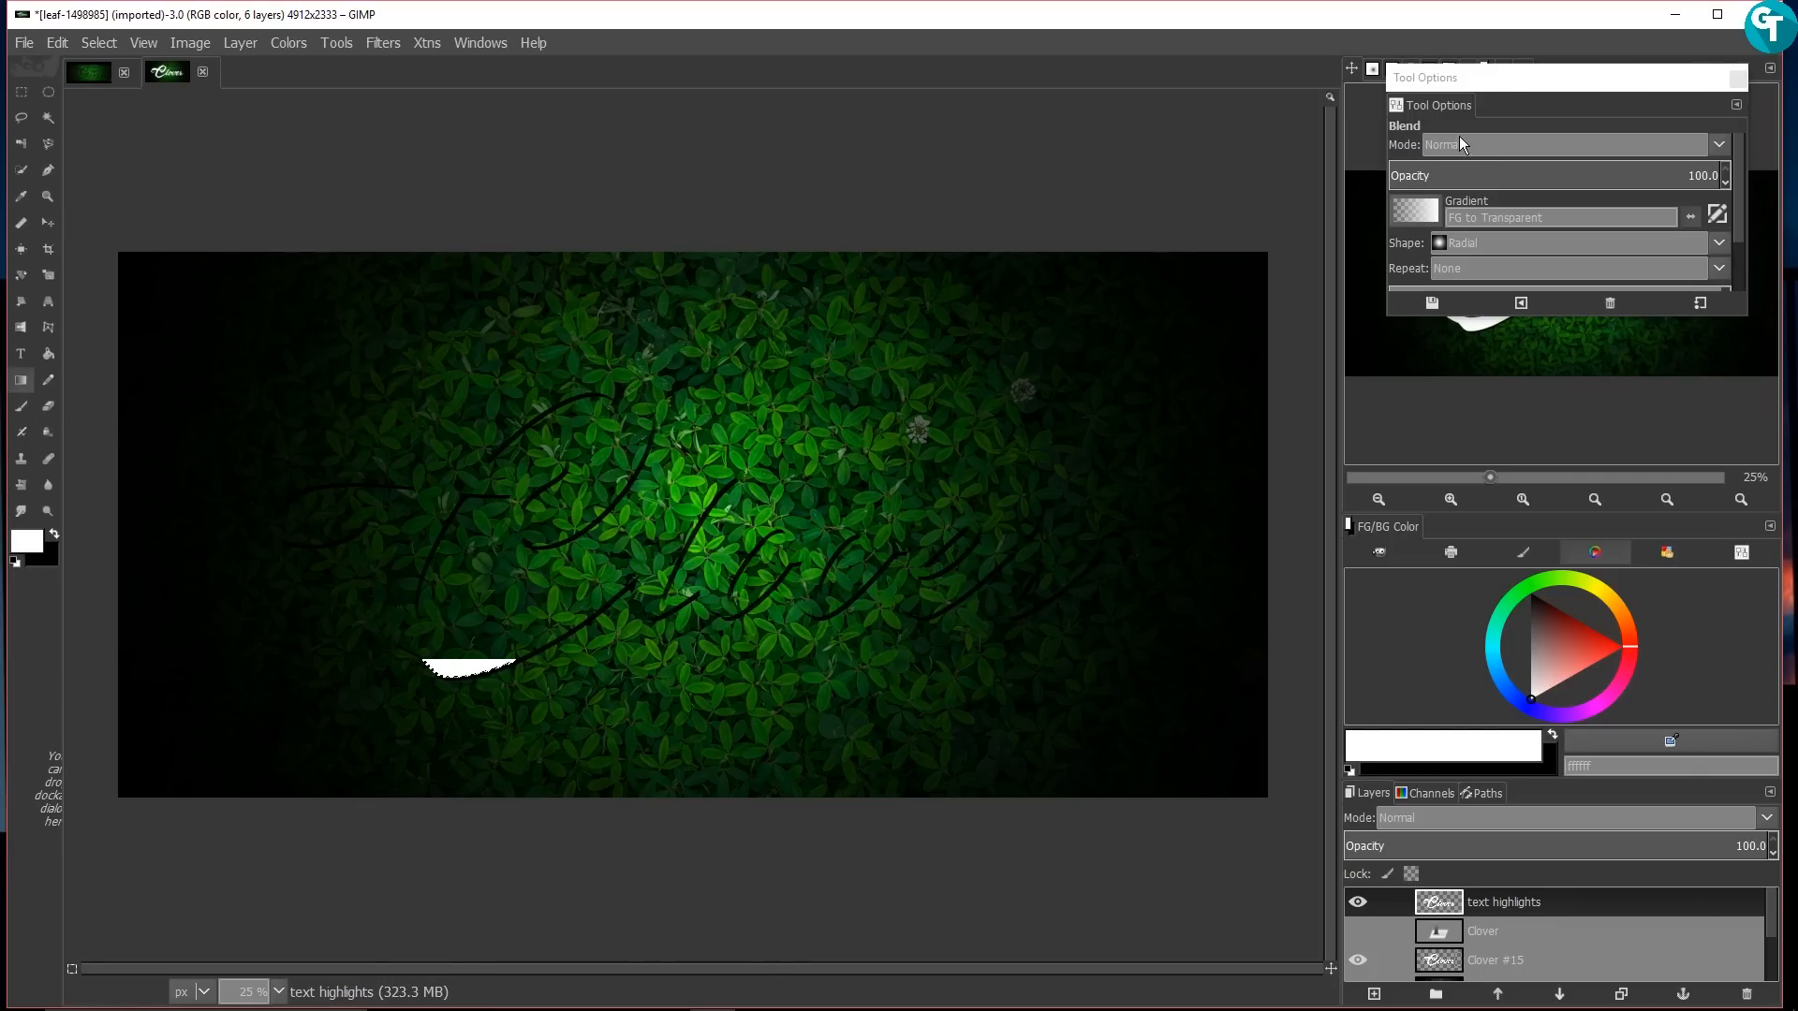
left_click(1690, 216)
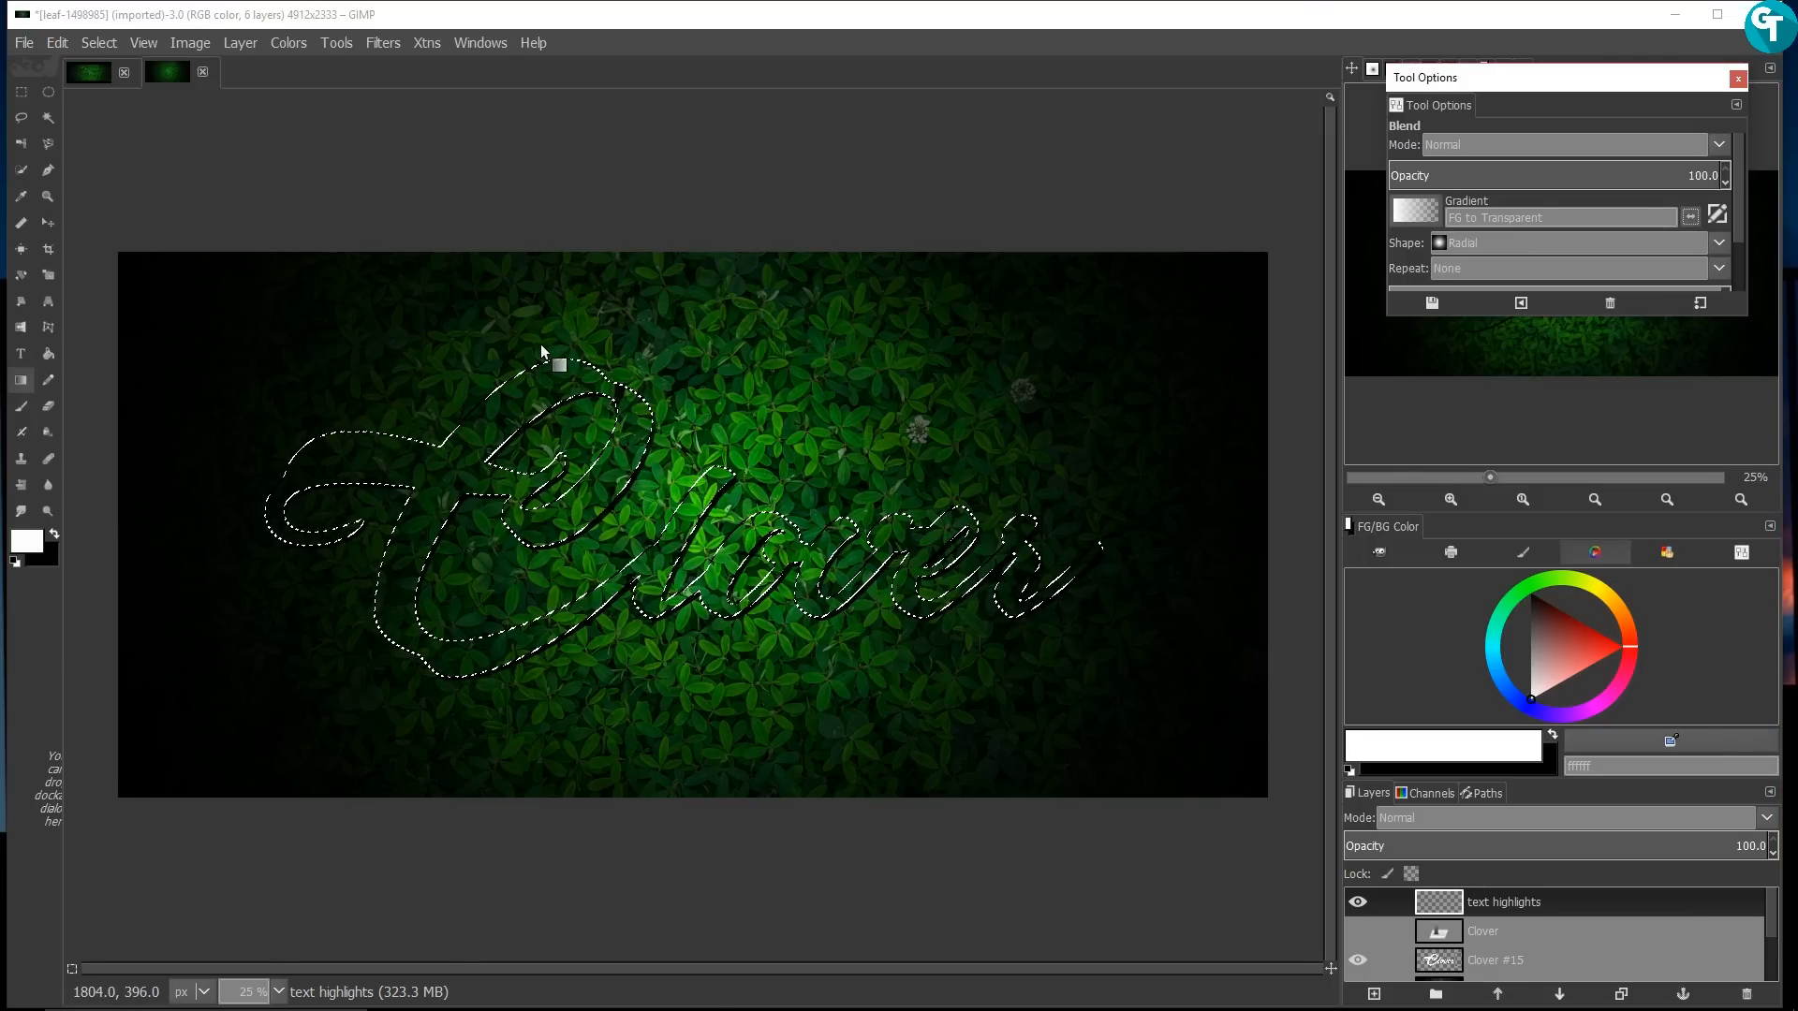
Step: Add short white radial gradients along the upper edges of the Clover letters within the selection
left_click_drag(541, 346, 550, 392)
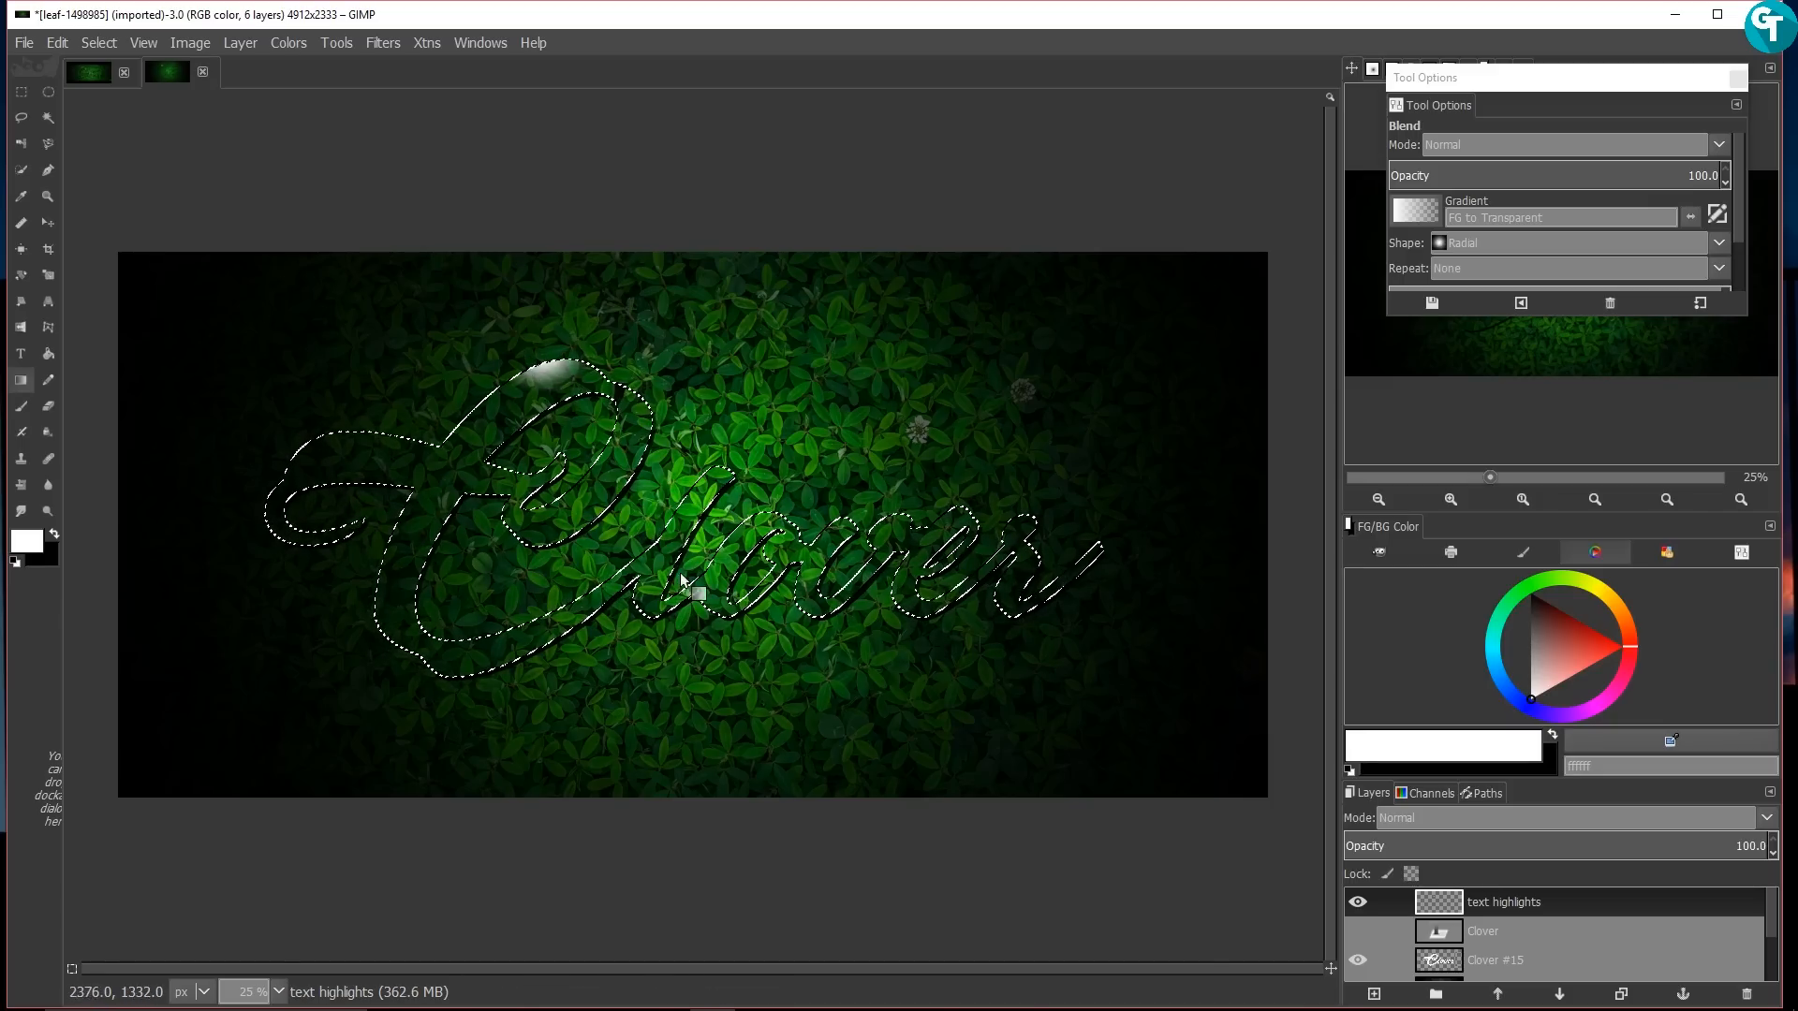
left_click_drag(1078, 548, 1076, 581)
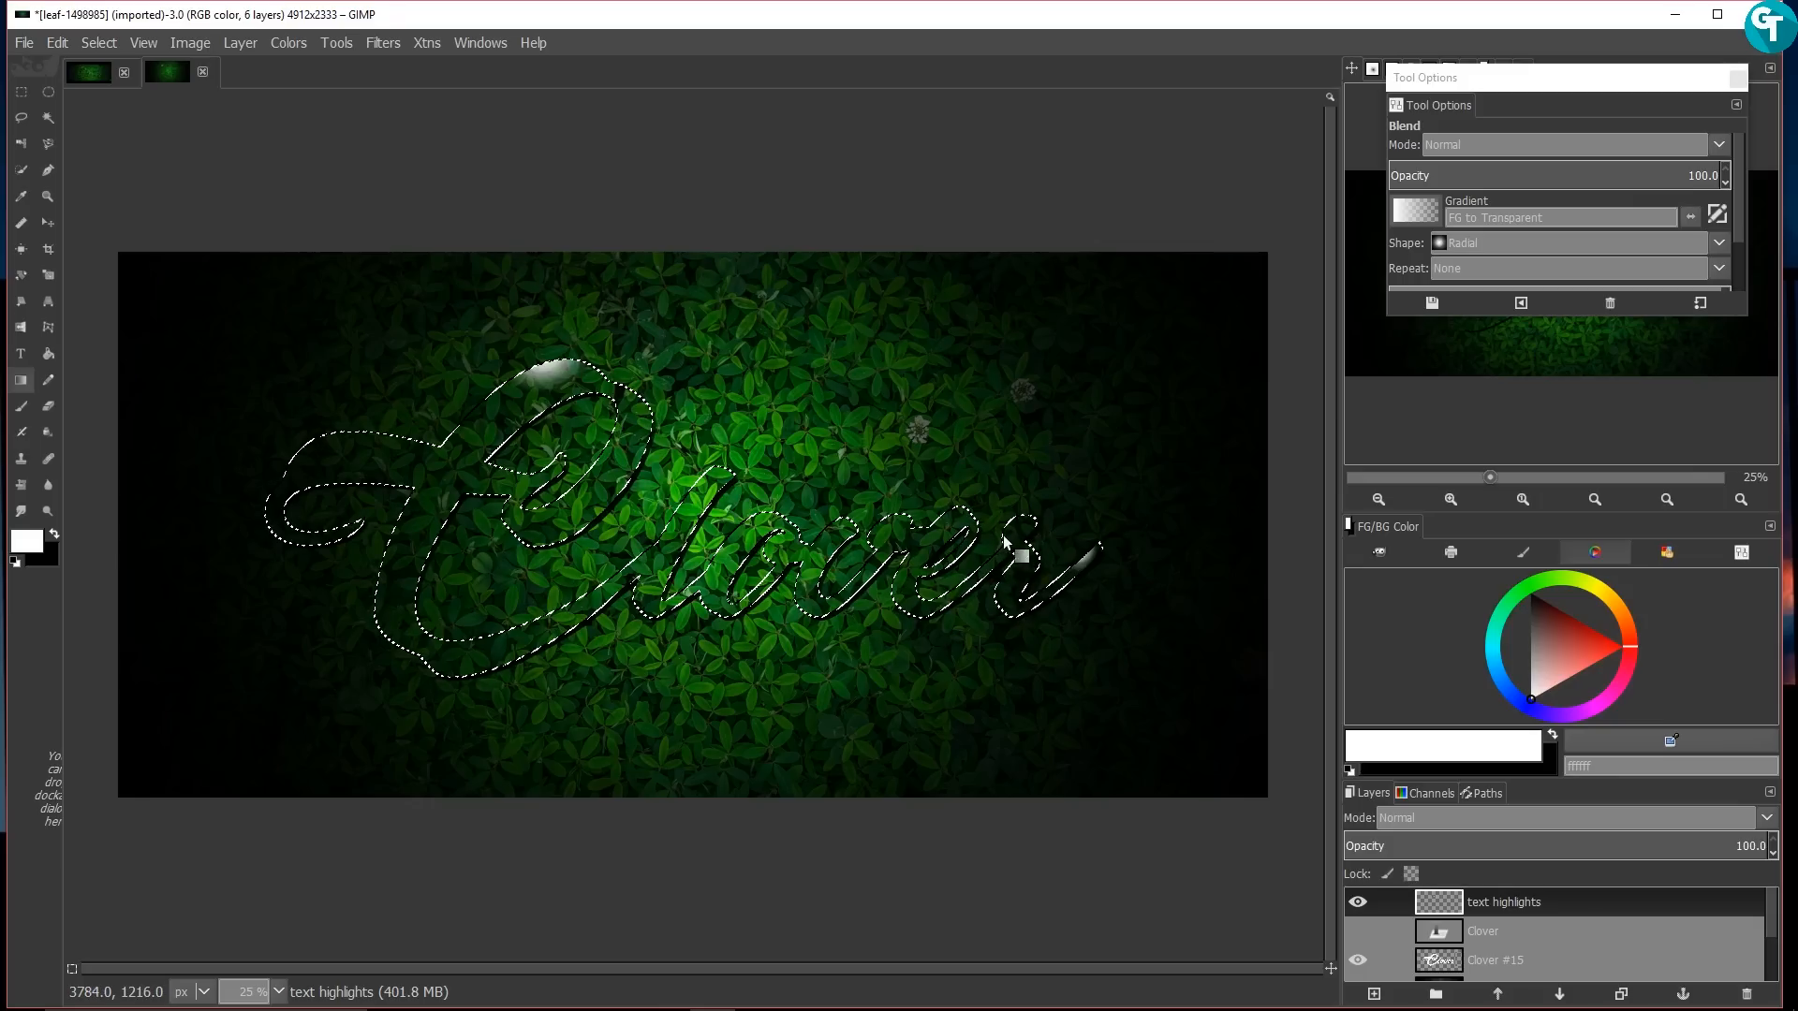
left_click_drag(1011, 502, 1019, 535)
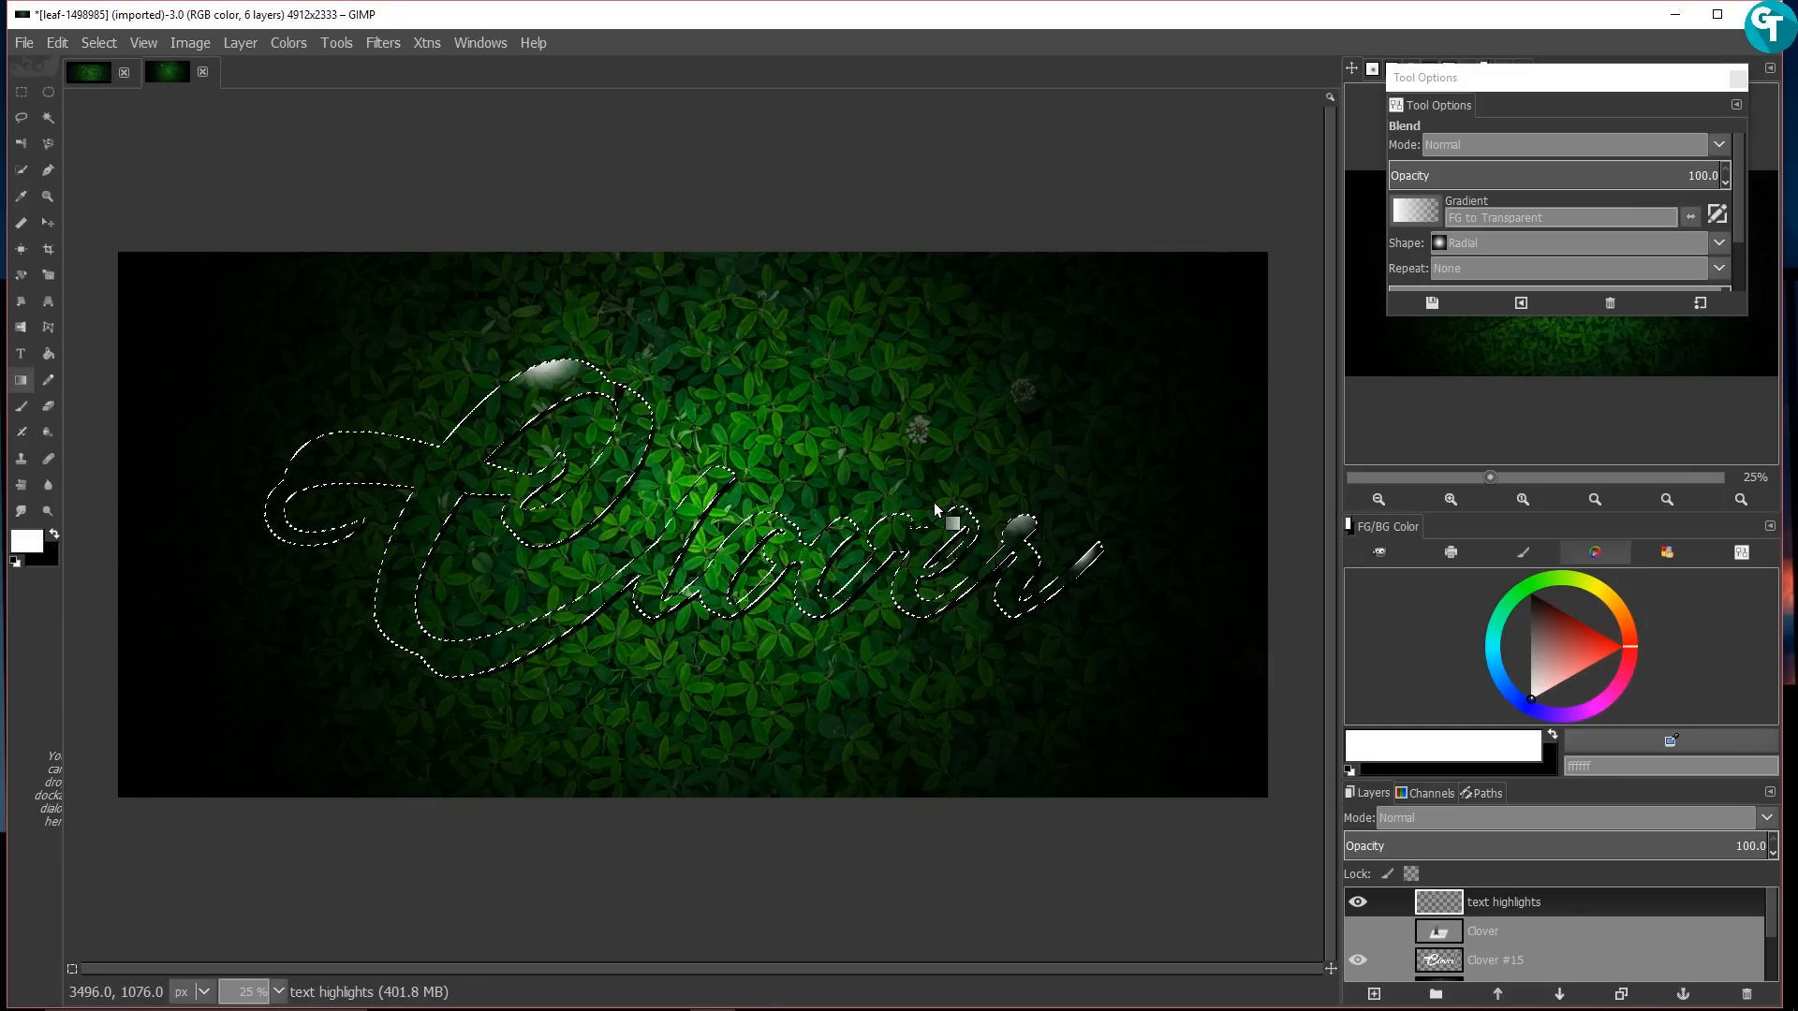
left_click_drag(946, 498, 946, 518)
left_click_drag(591, 343, 589, 377)
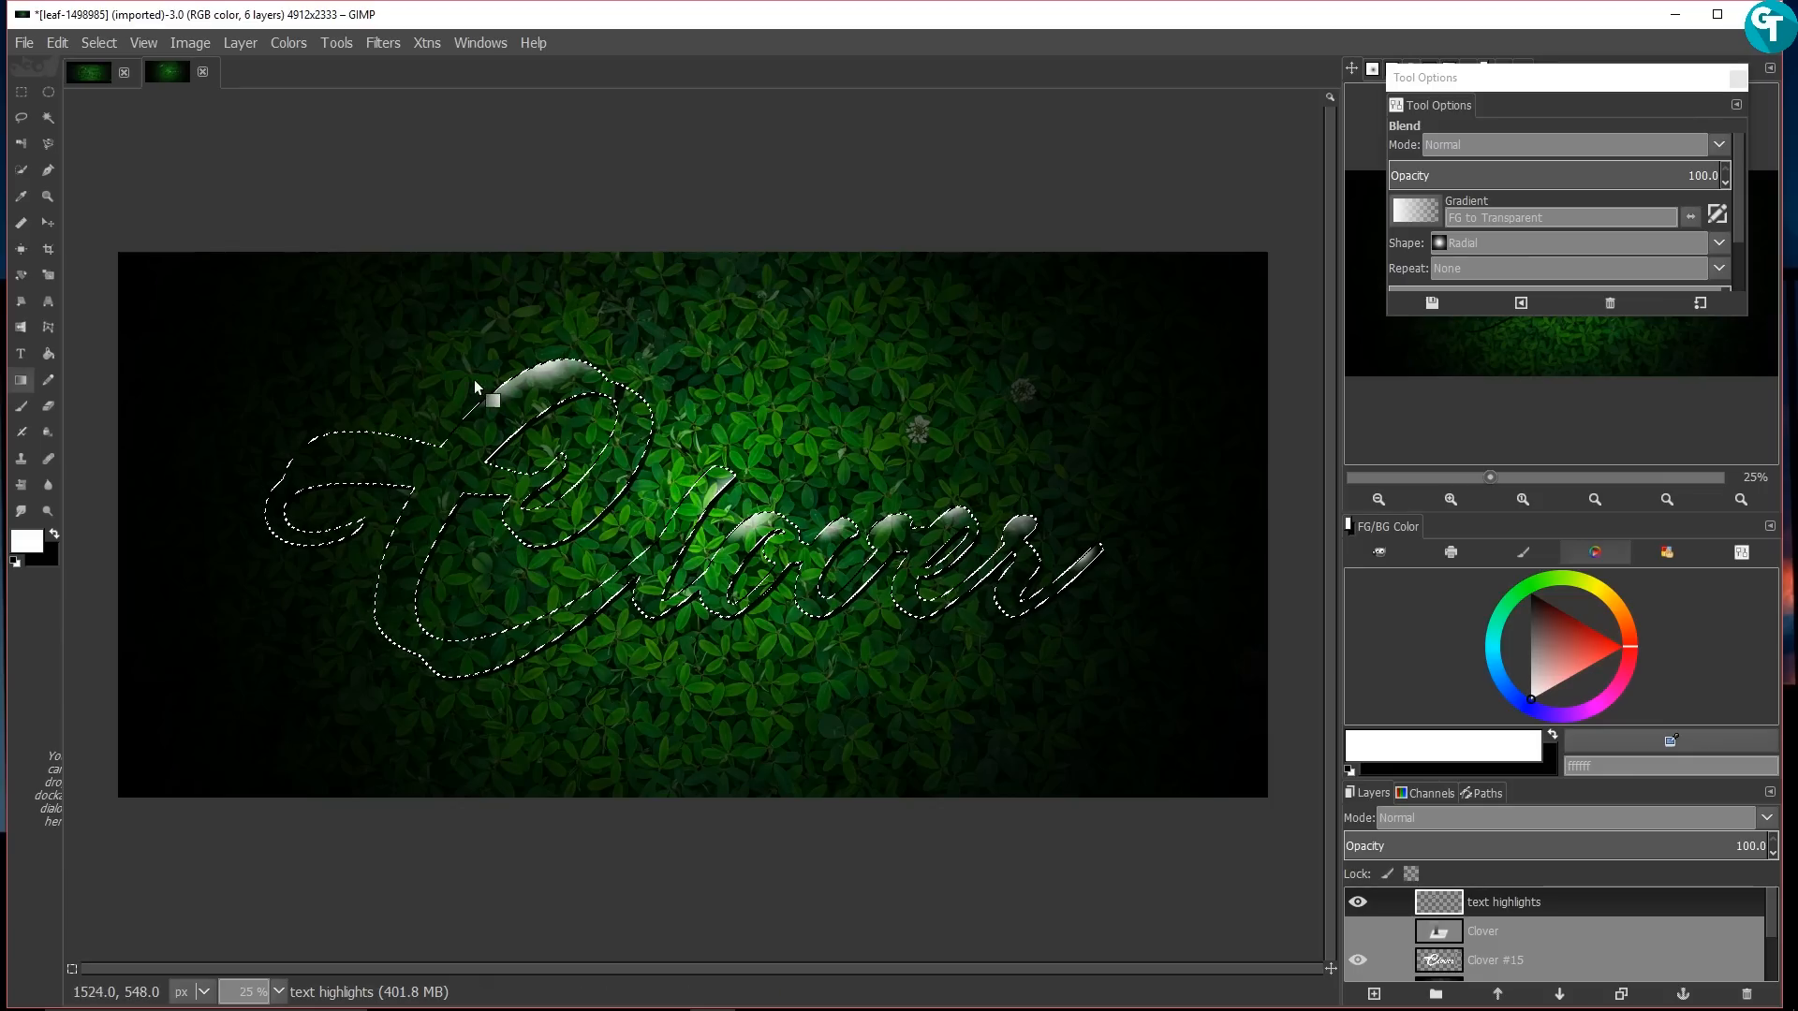
left_click_drag(313, 421, 380, 449)
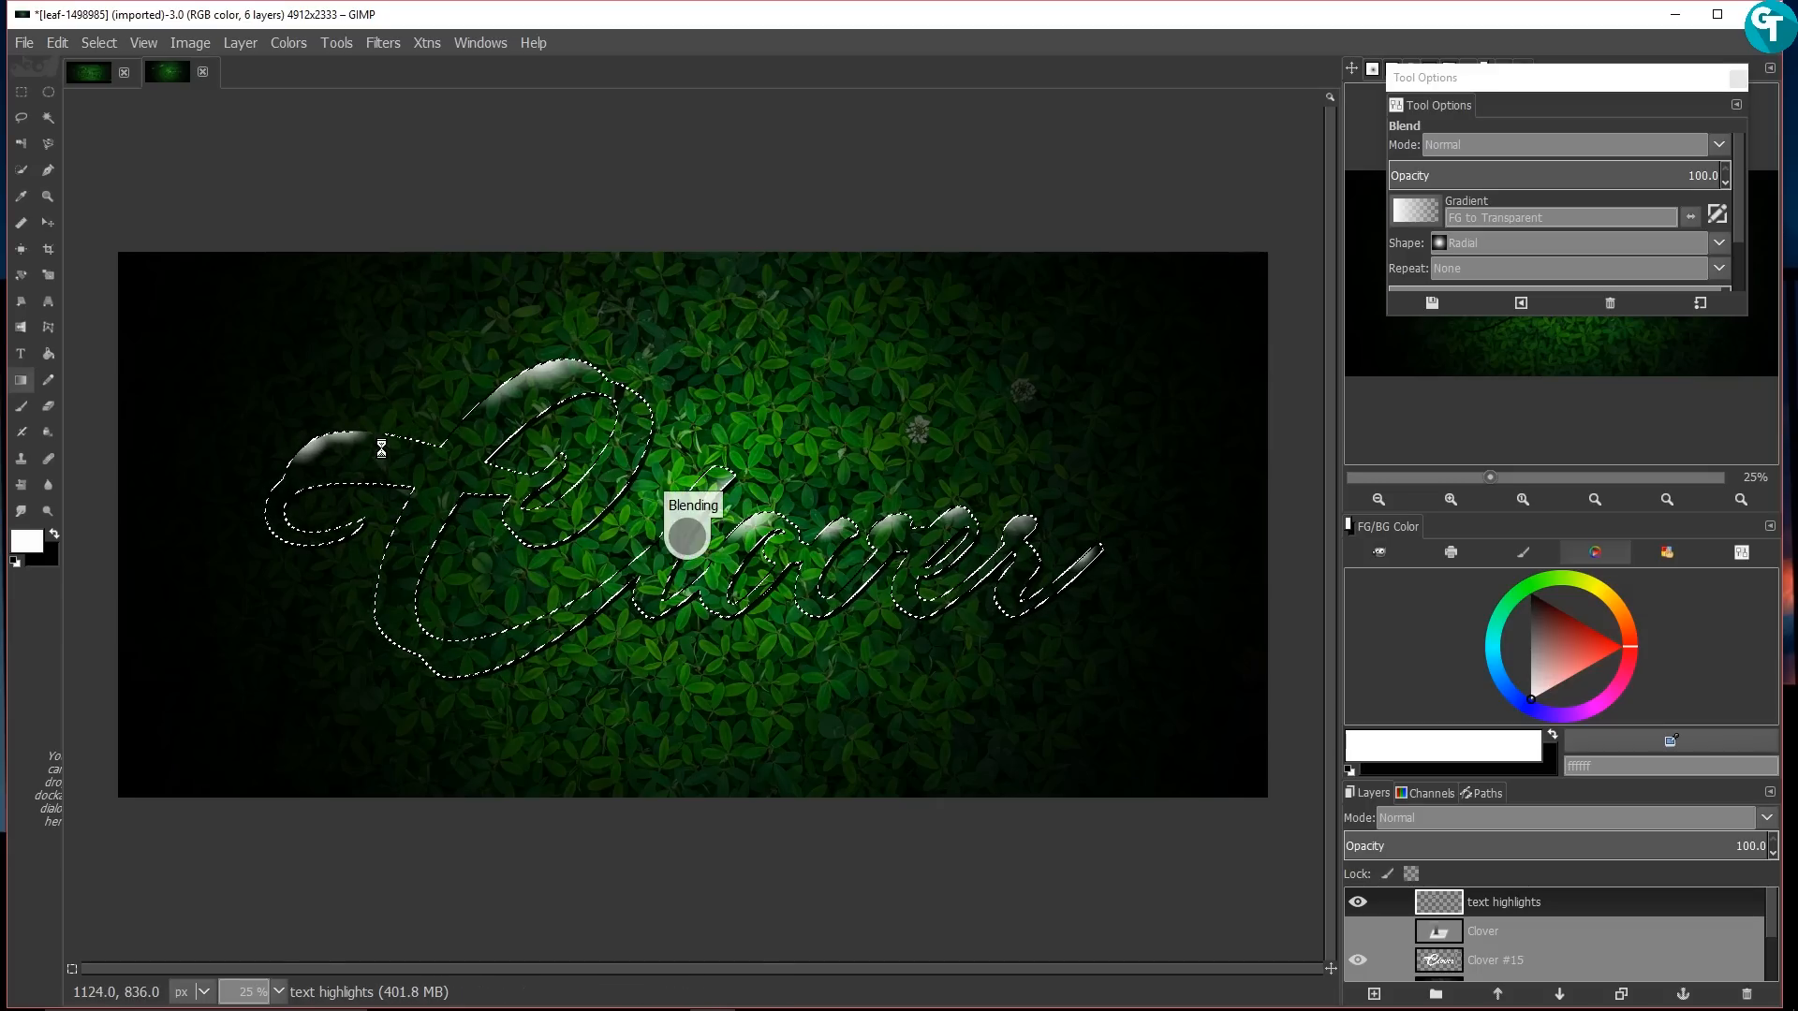
Step: Examine the text highlights in the finished Clover_Tutorial image and return to the working image
left_click(167, 74)
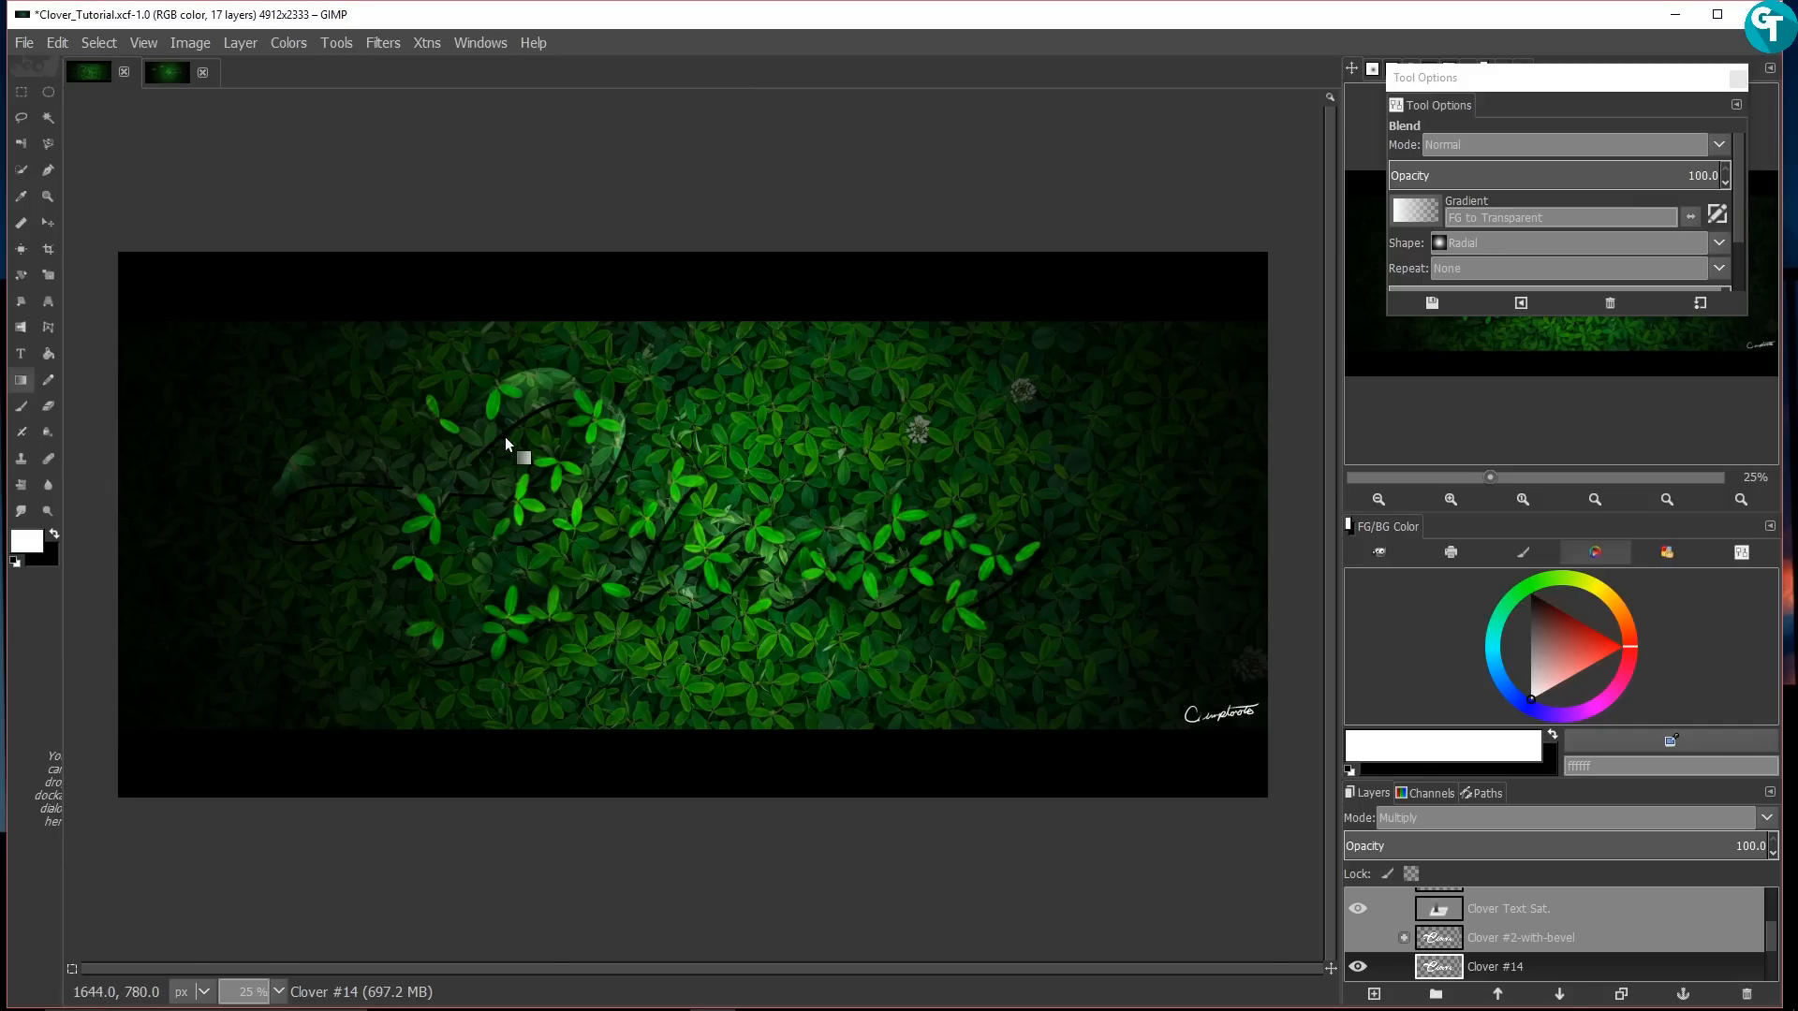
key("minus")
key("minus")
scroll(822, 540, "up", 3)
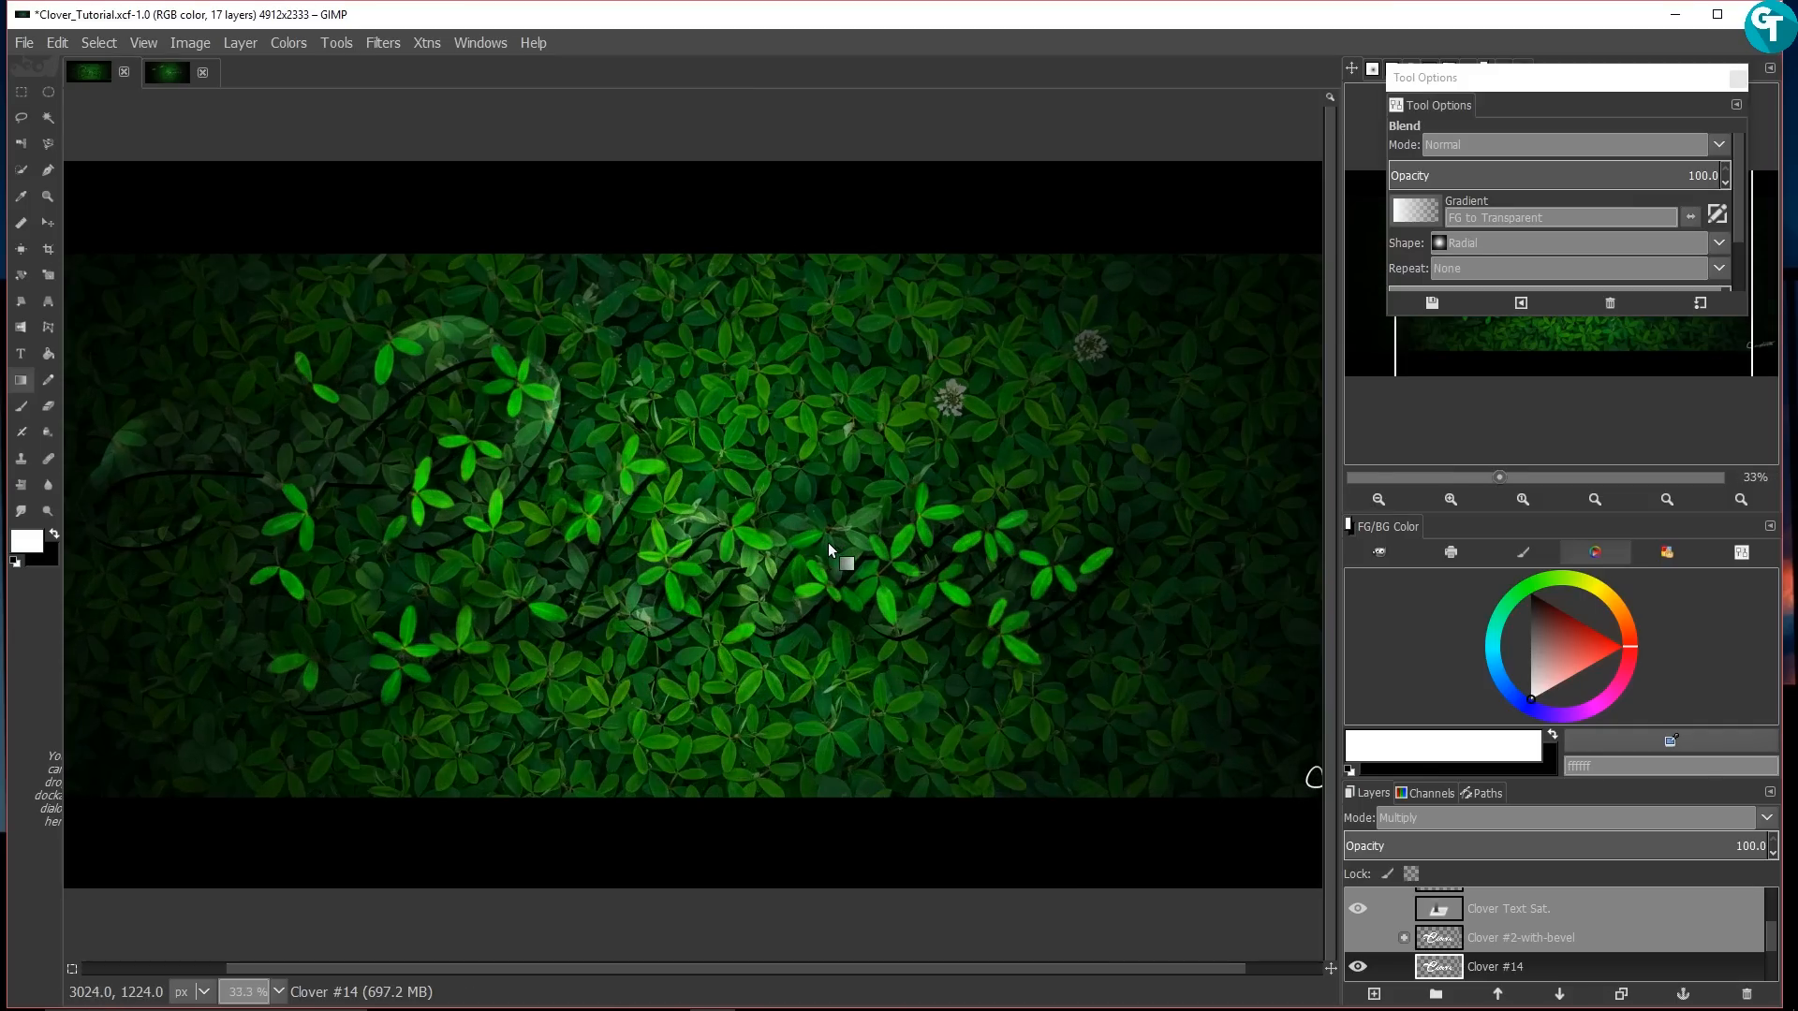
scroll(831, 546, "down", 1)
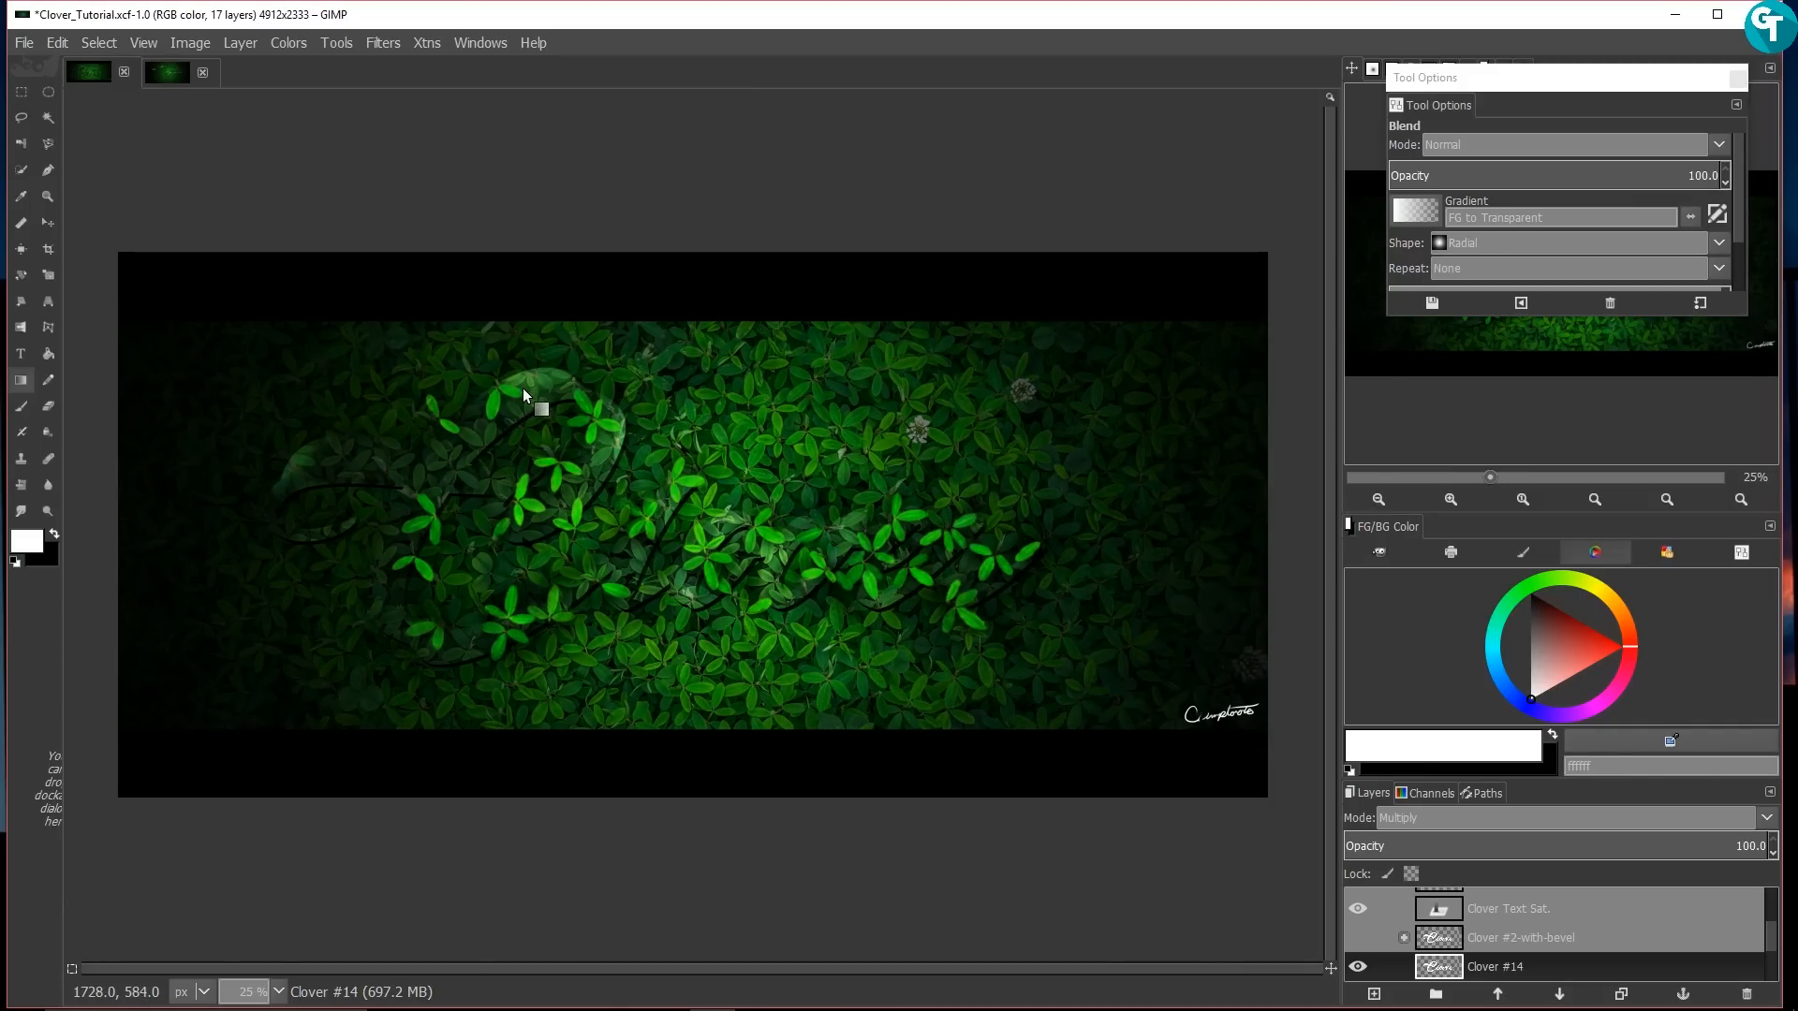
left_click(176, 71)
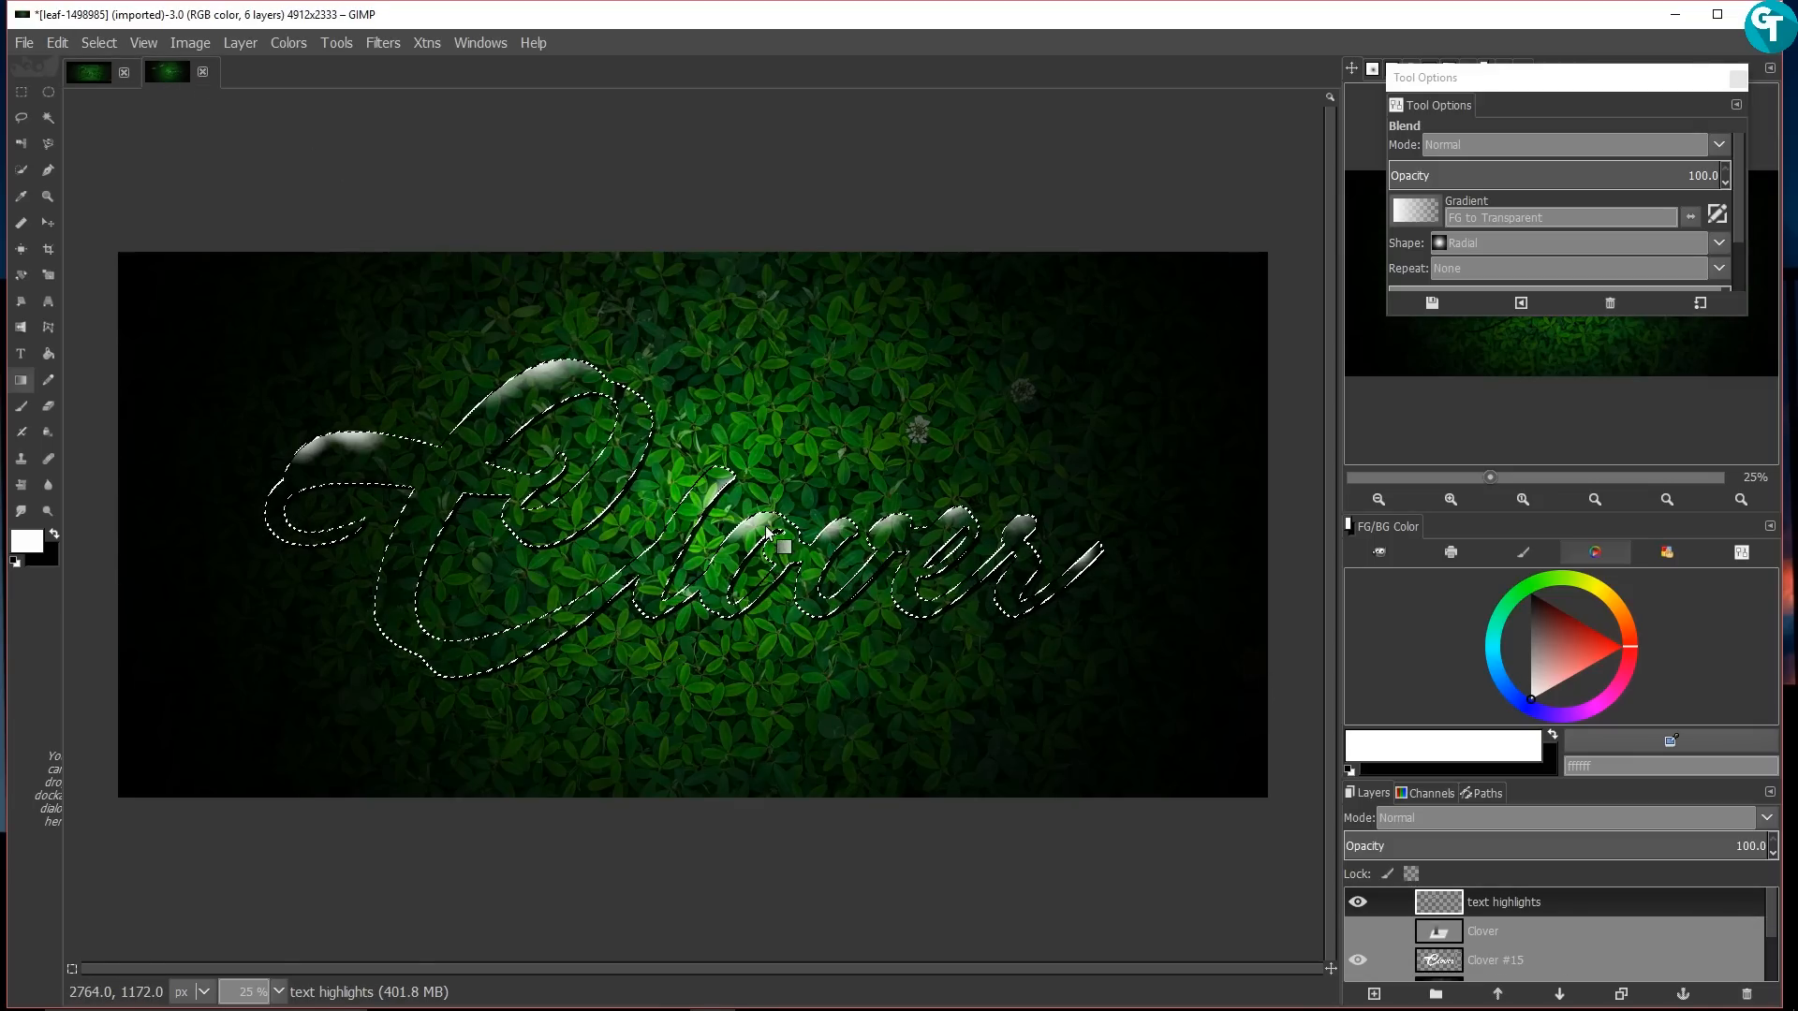
Step: Clear the selection and set the text highlights layer to Value blend mode with 44.4 opacity
key("ctrl+shift+a")
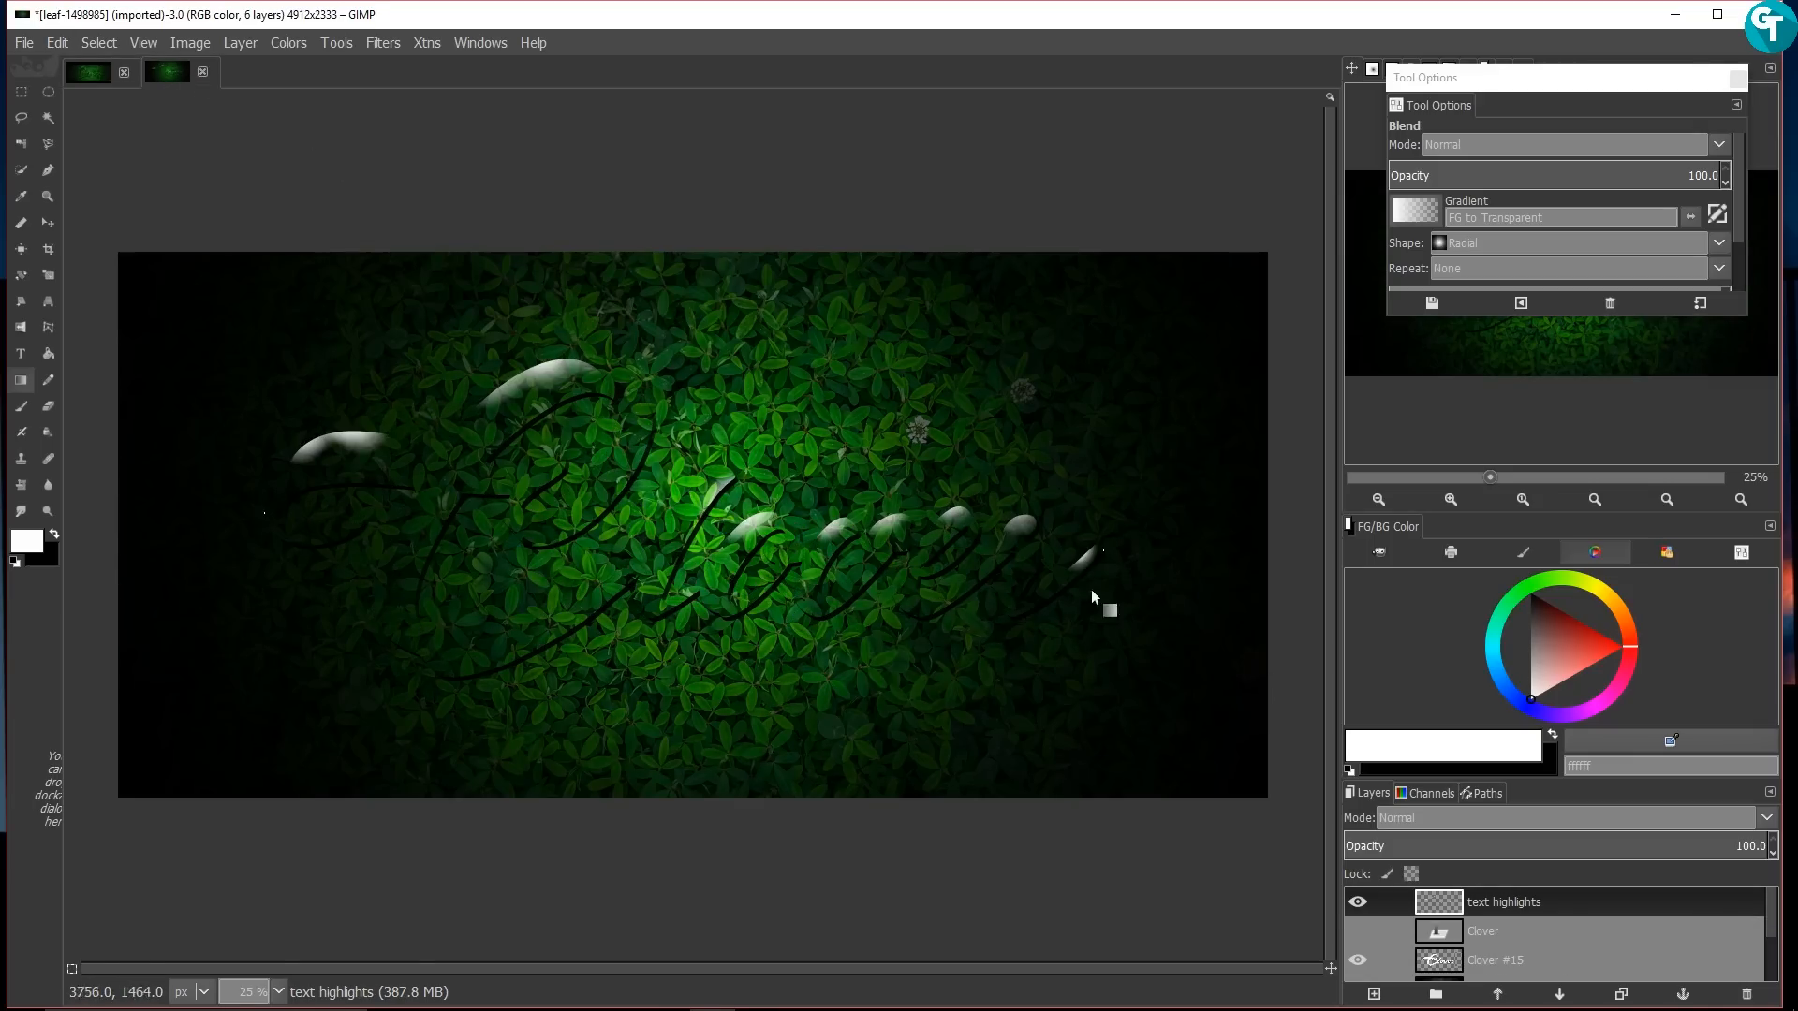
left_click(1499, 824)
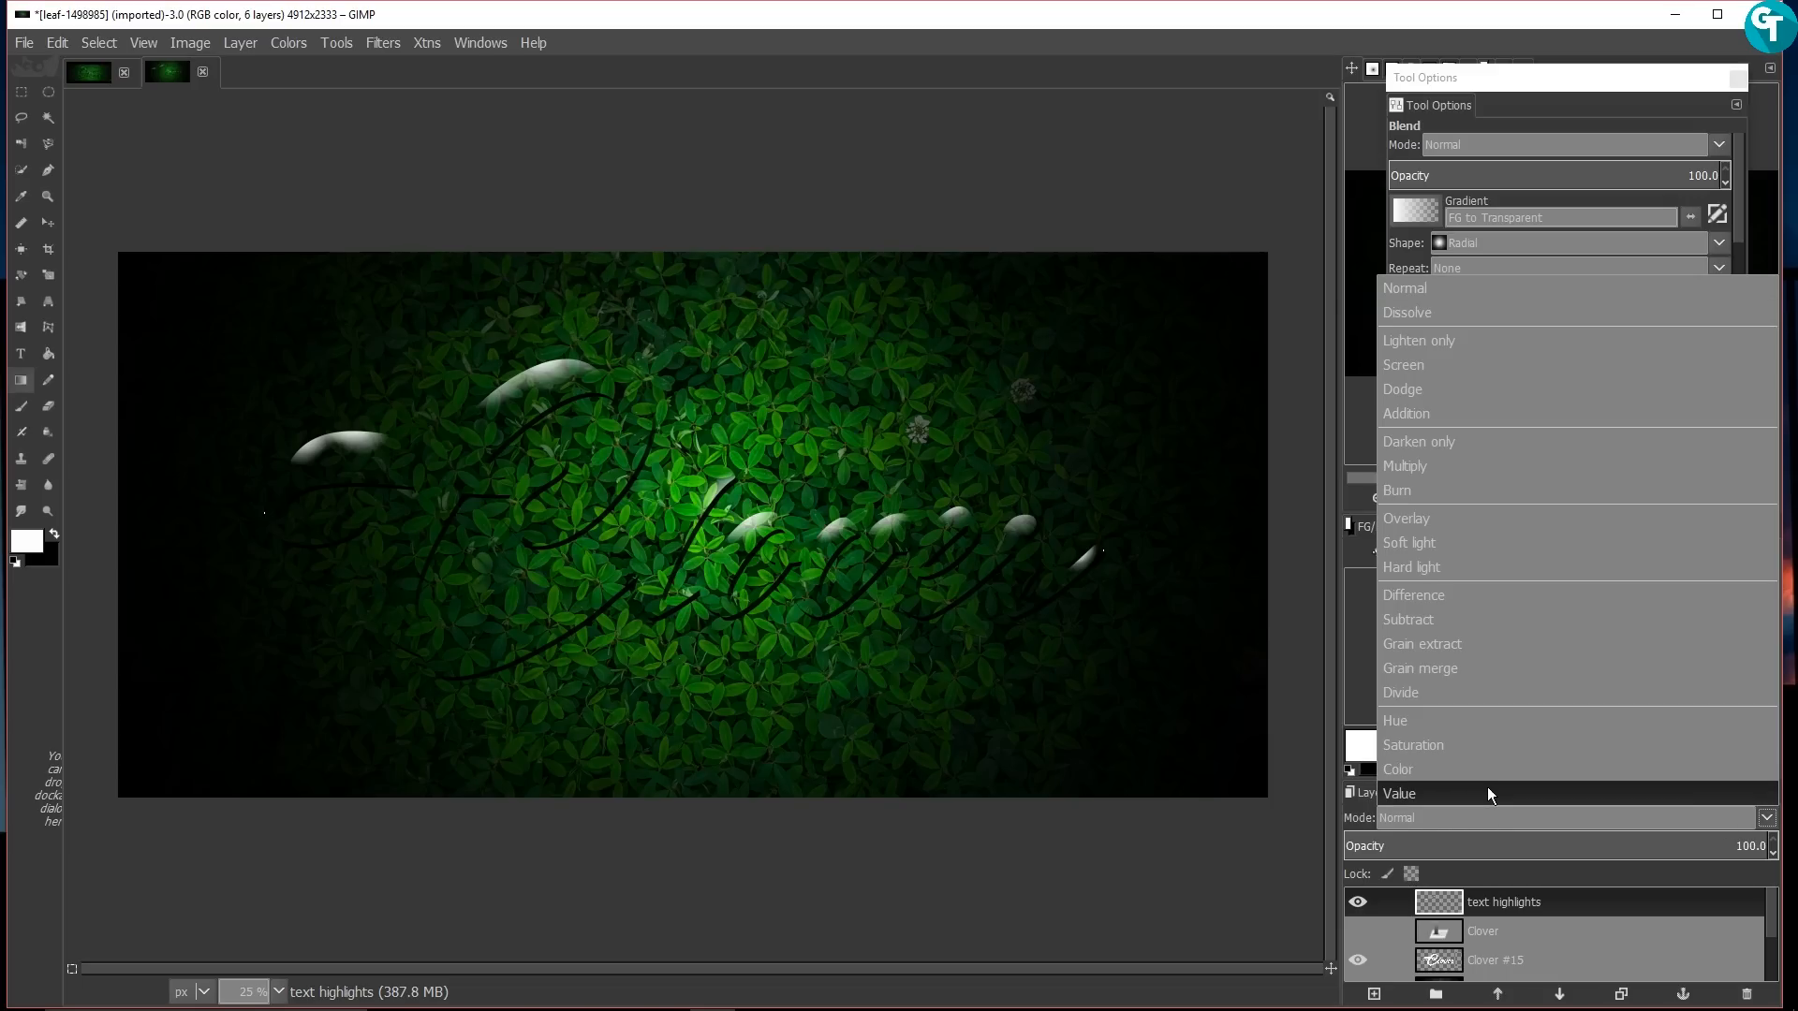
left_click(1487, 789)
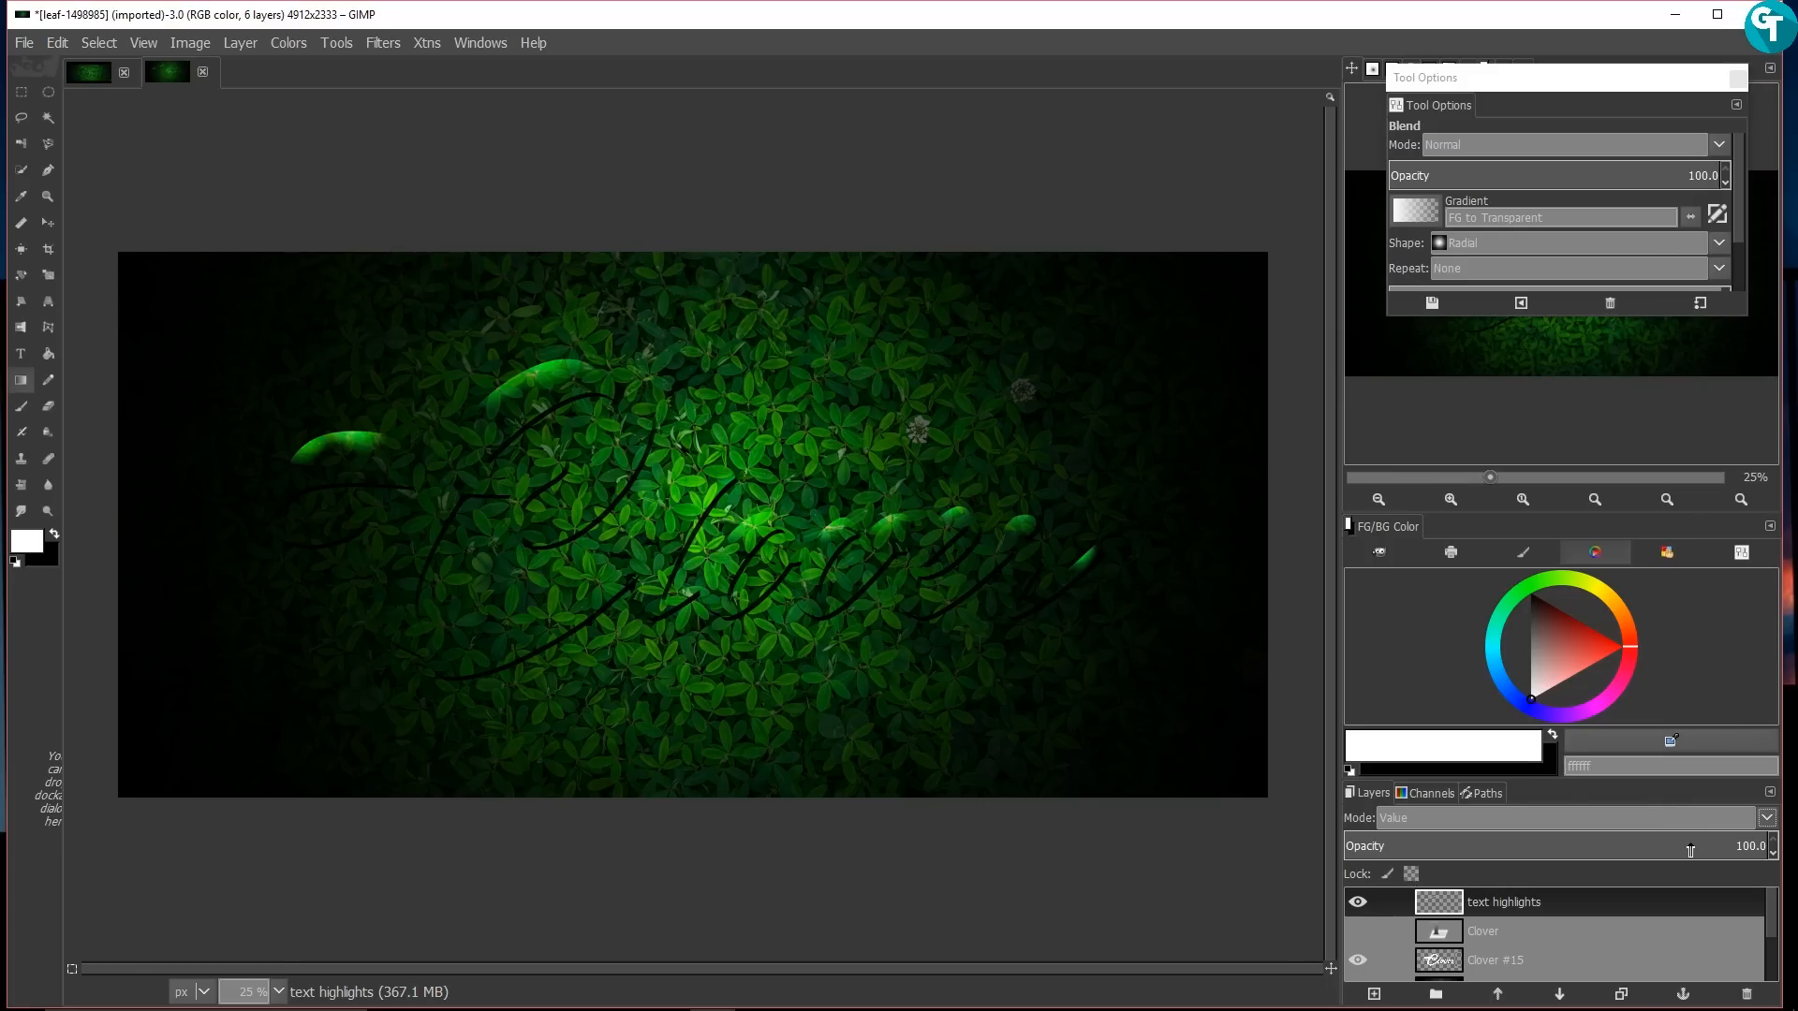
left_click_drag(1690, 850, 1539, 865)
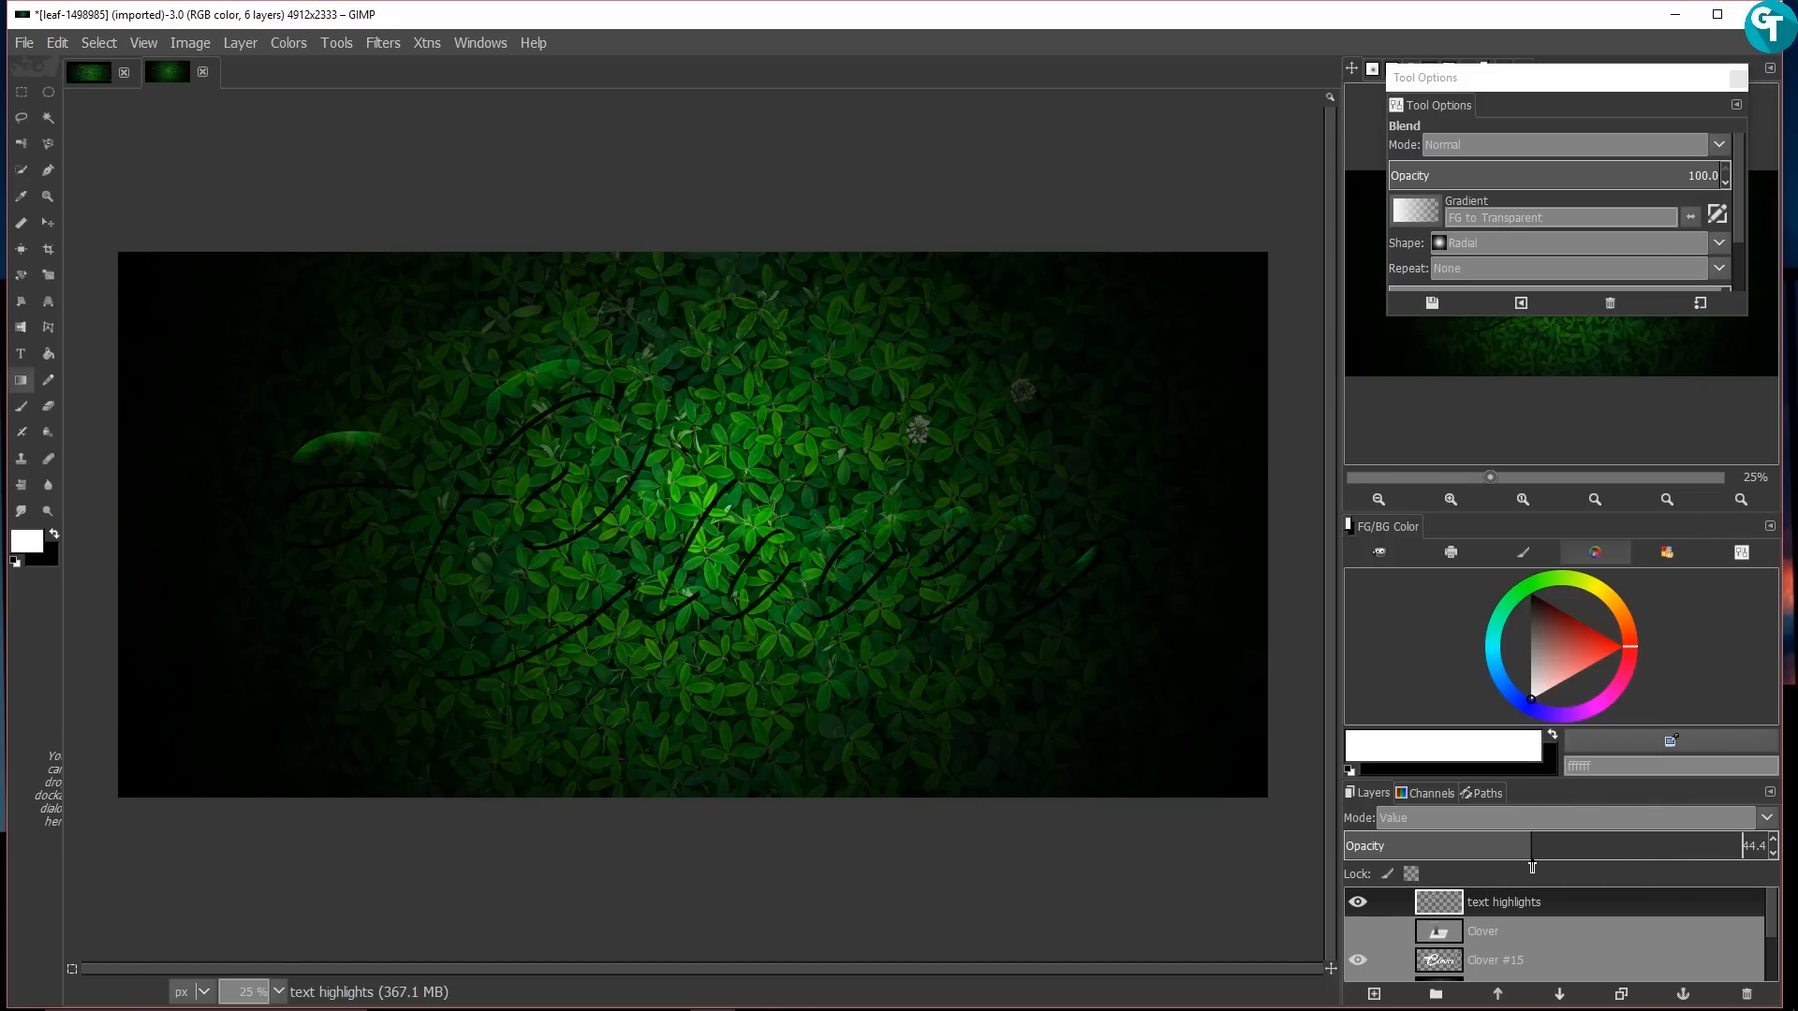
Step: Add another transparent layer above the text highlights and name it "text highlioghts brighter"
left_click(1374, 993)
left_click(1392, 980)
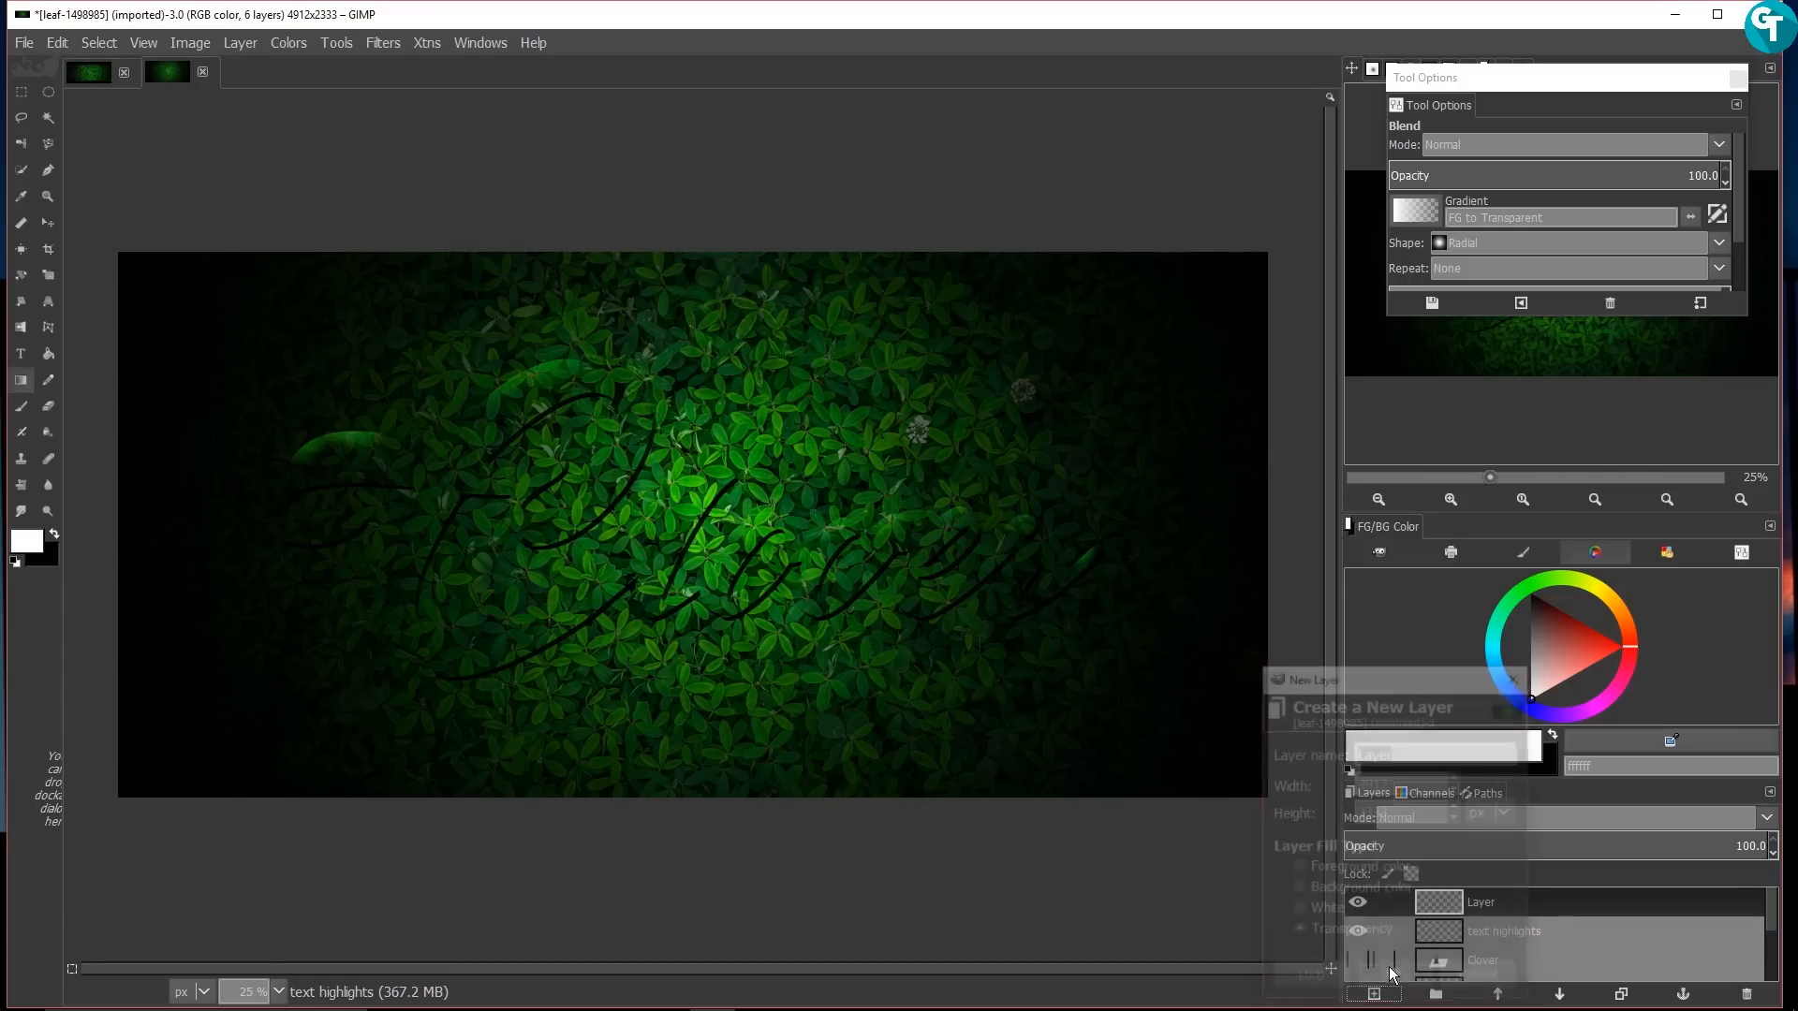
double_click(1485, 901)
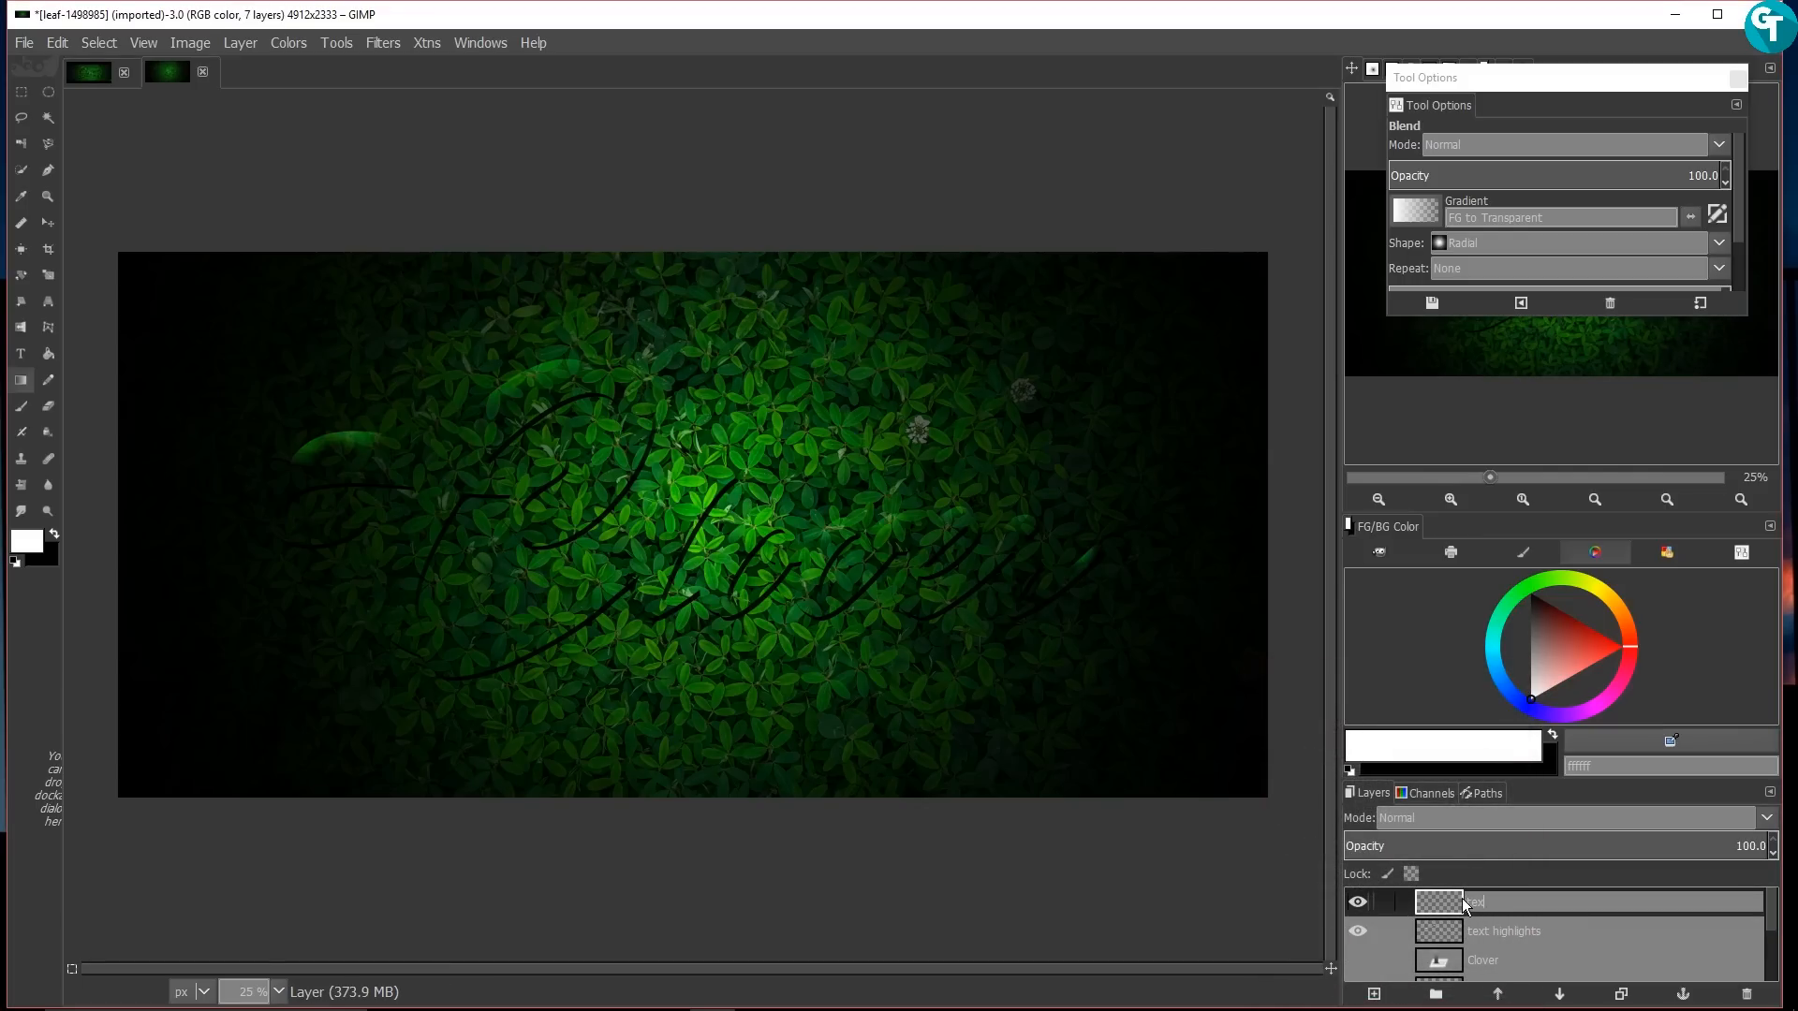
type("text highlights brighter")
key("Return")
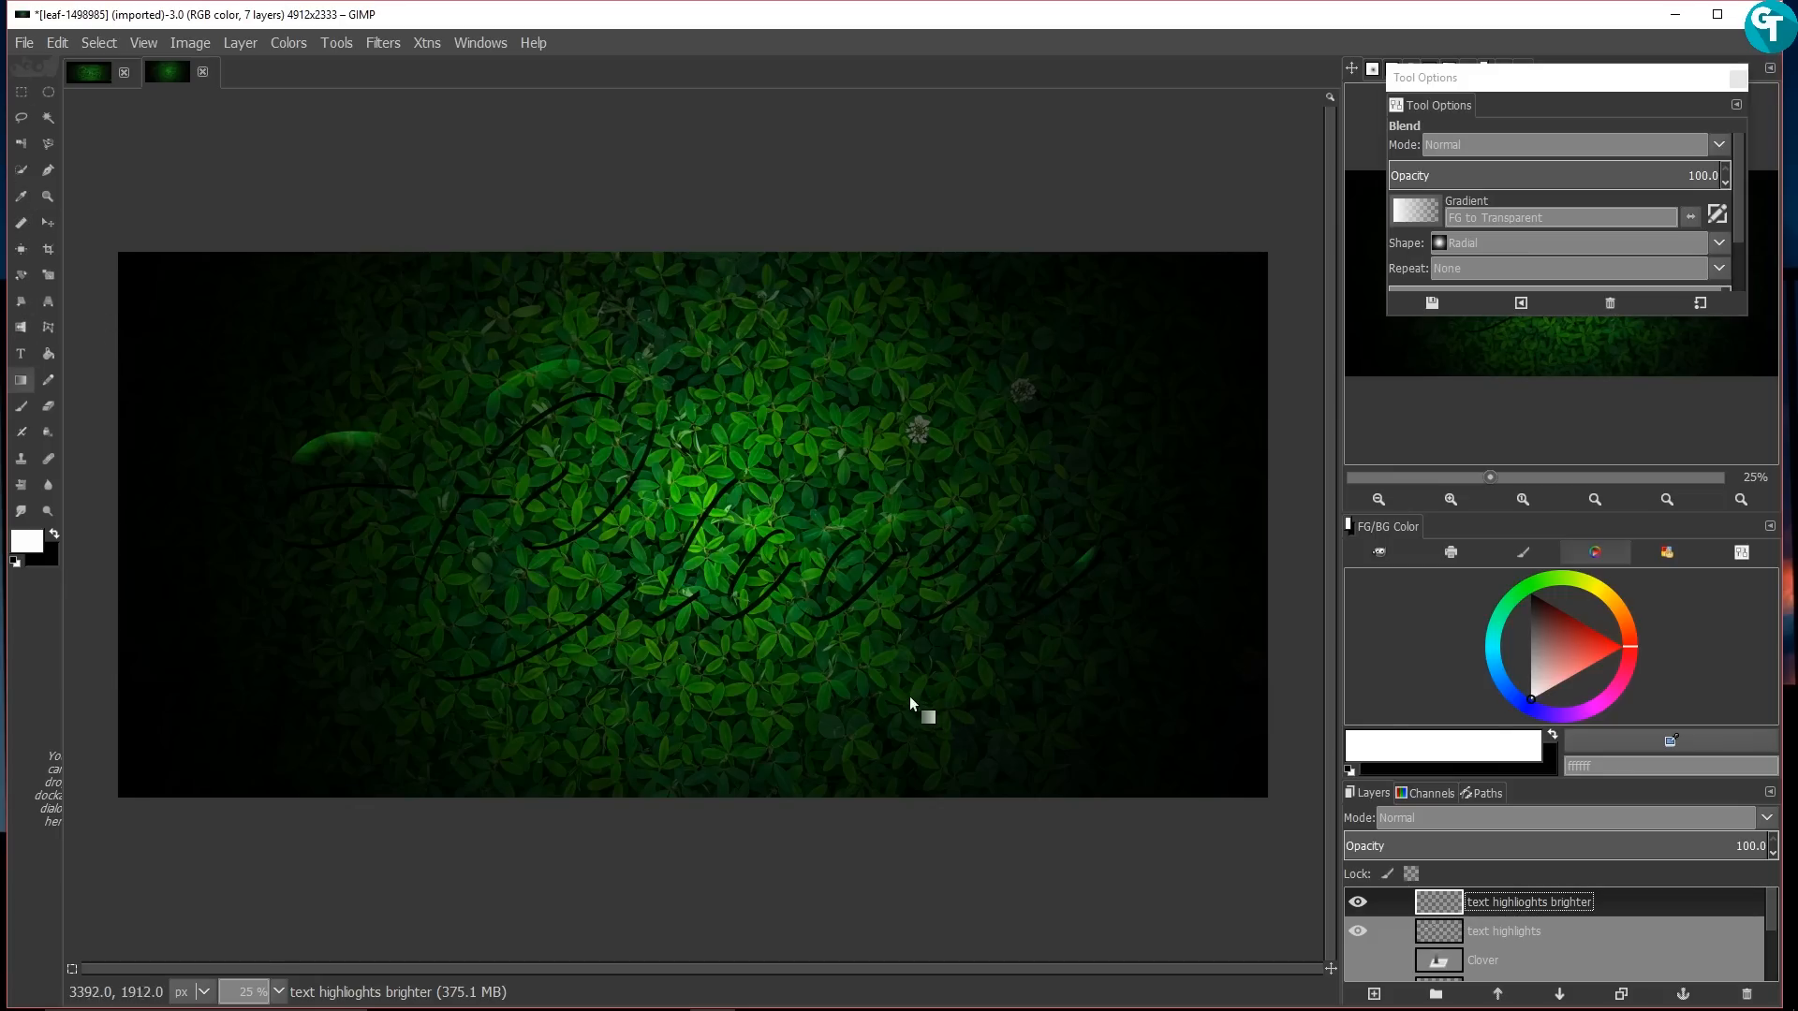
Step: Activate the Paintbrush tool and review its brush, size and dynamics settings
left_click(25, 410)
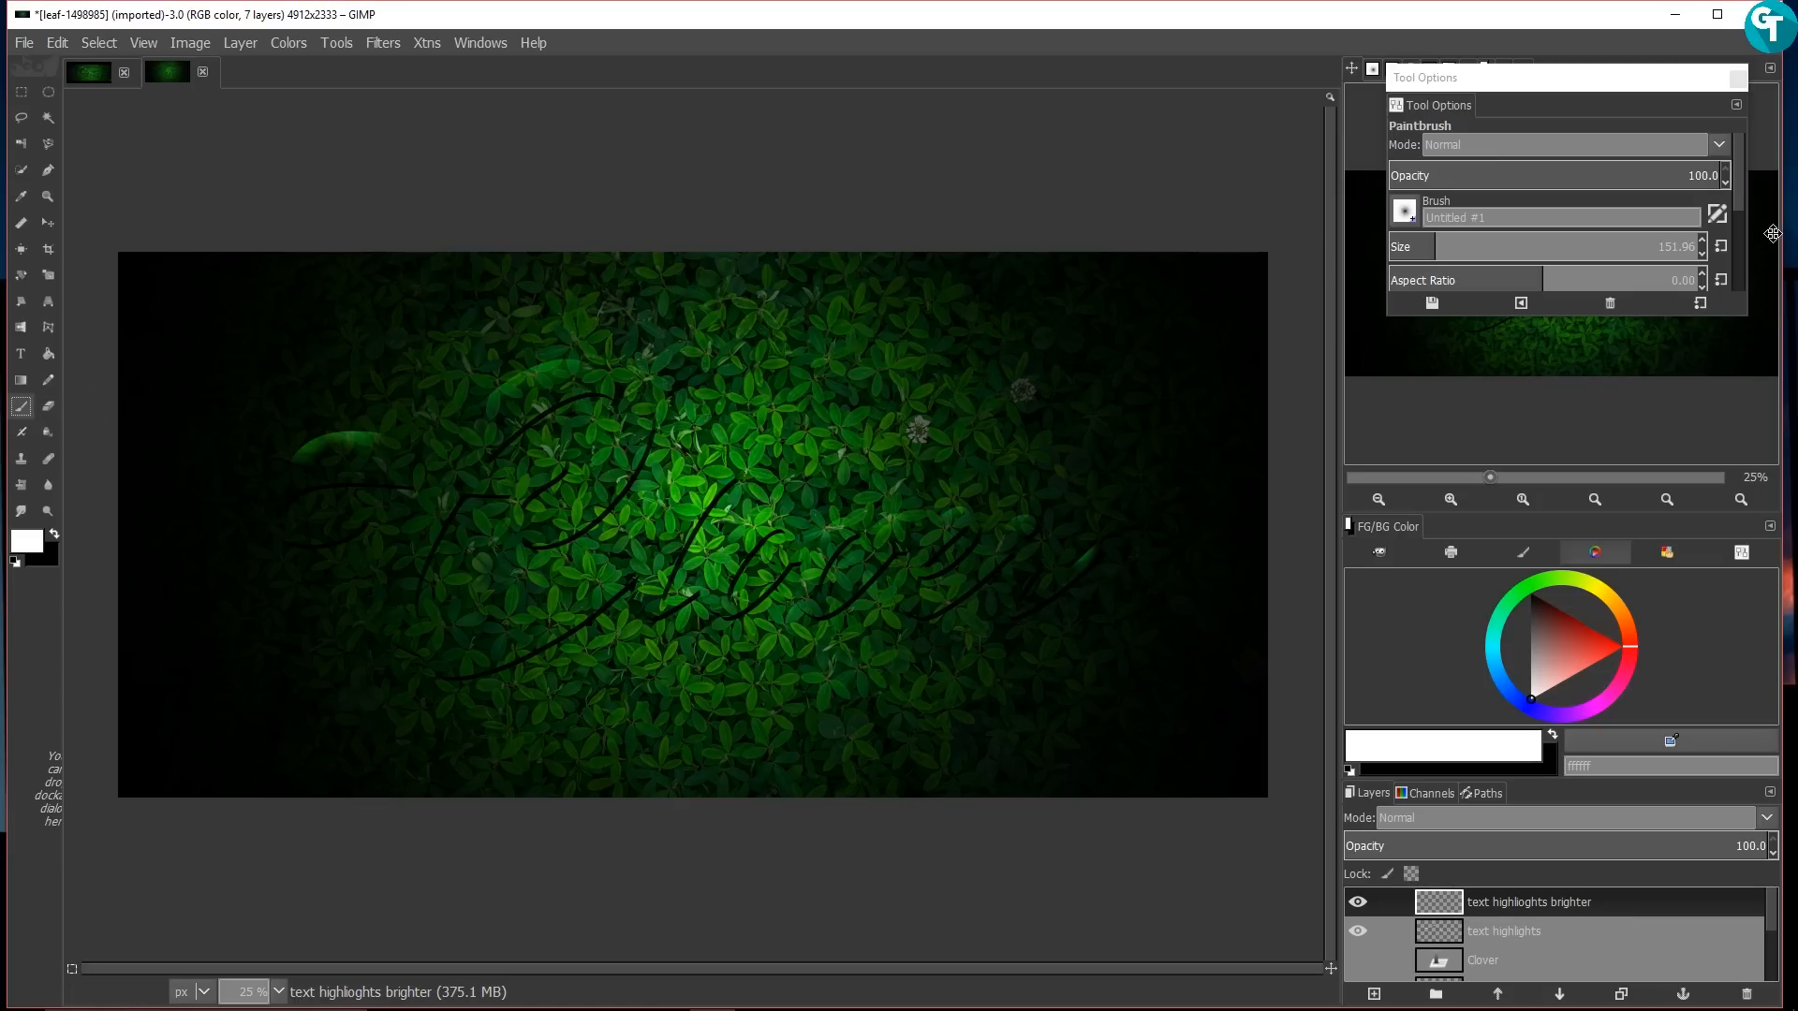
left_click(1414, 213)
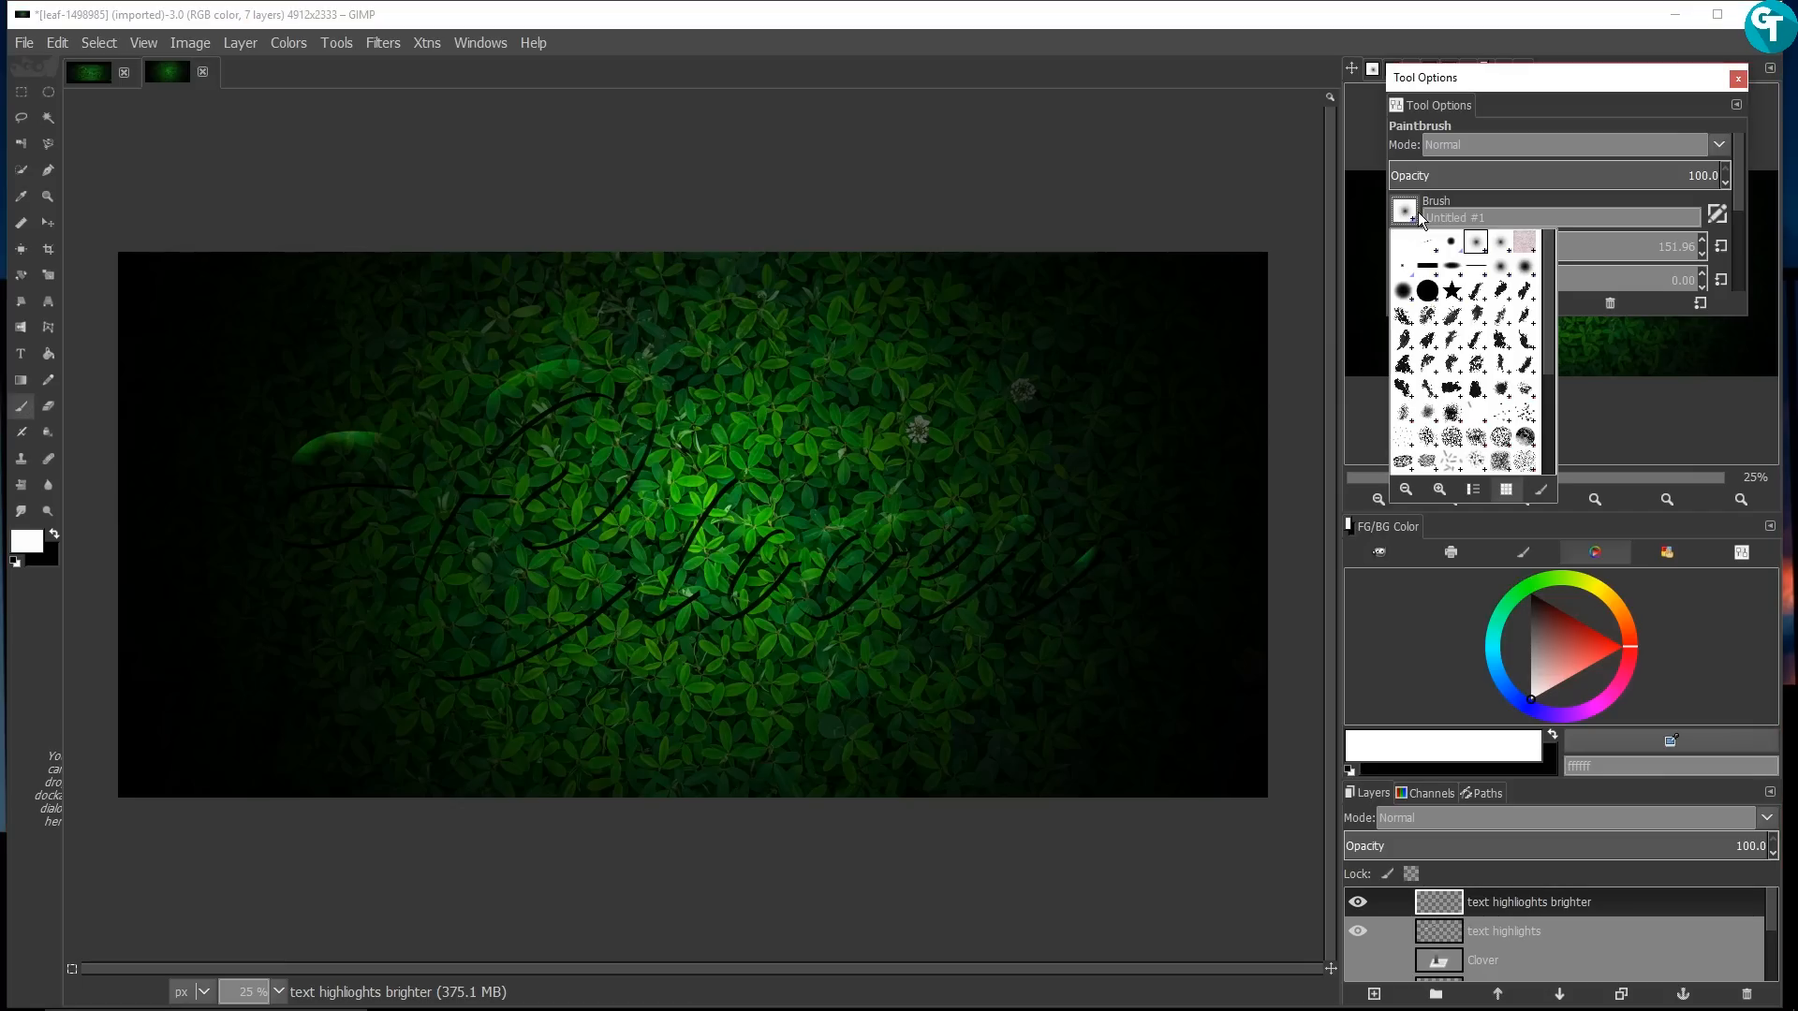
left_click(1738, 204)
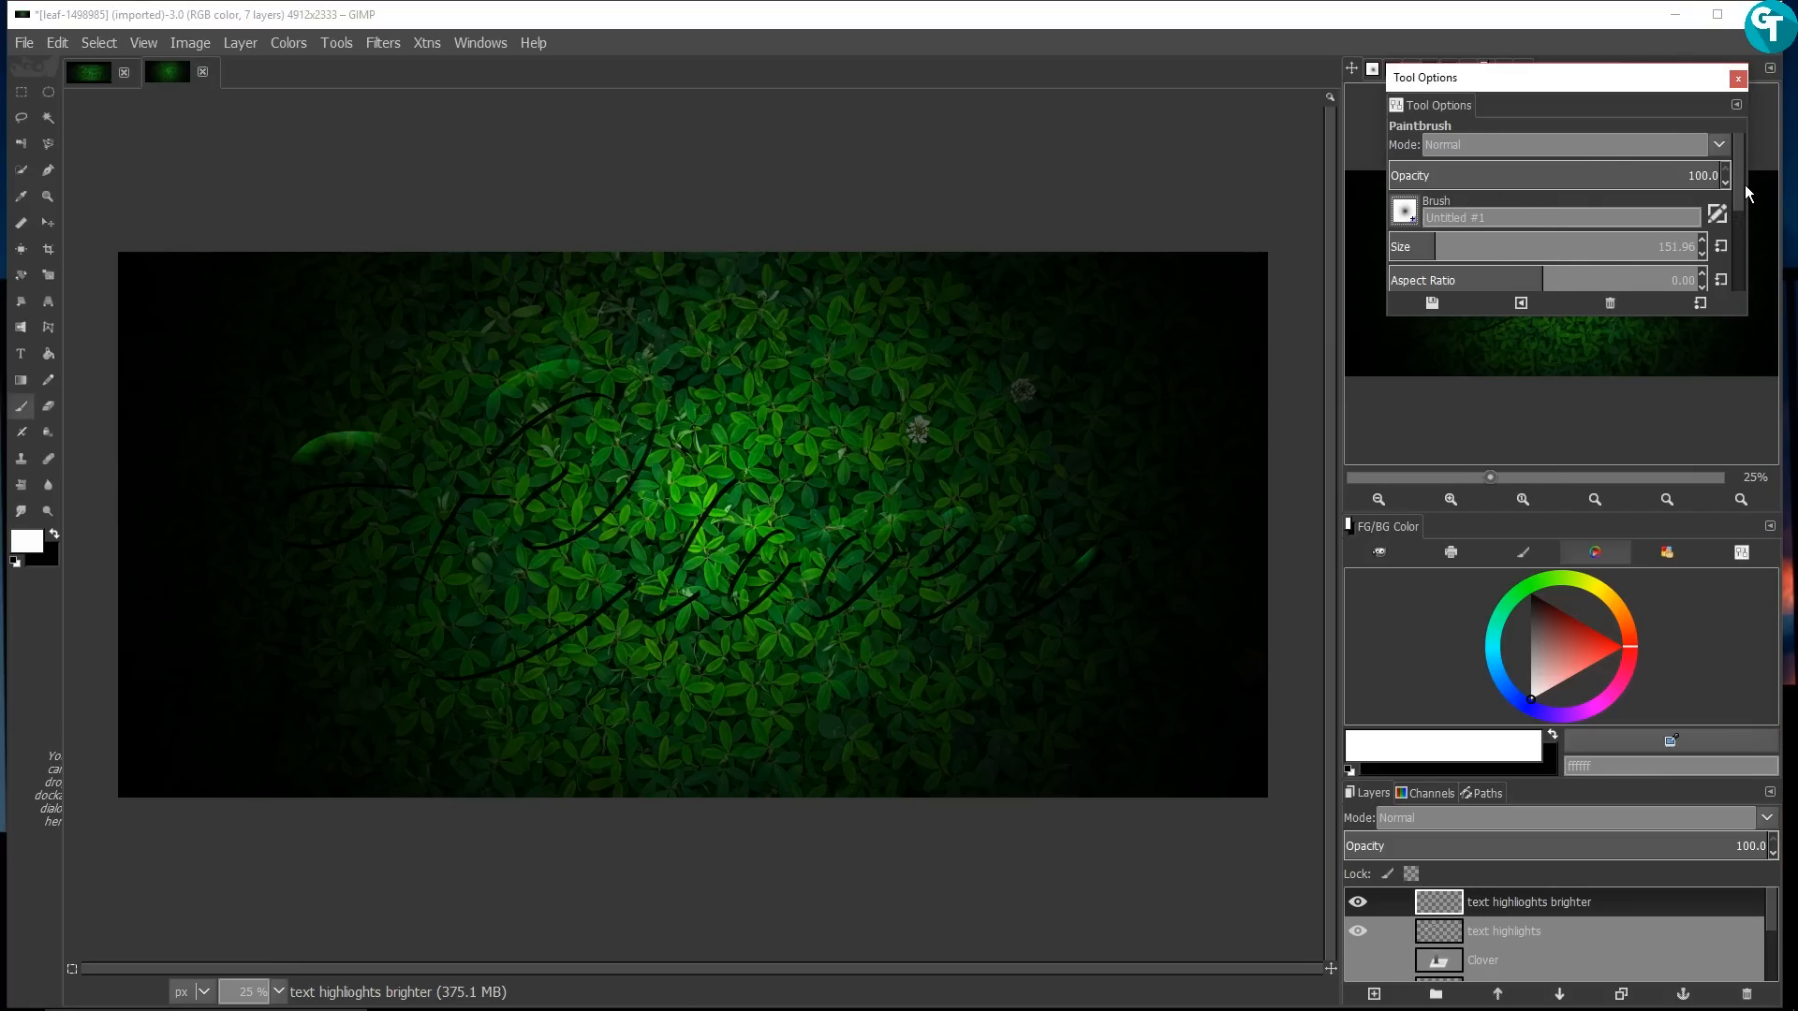
left_click_drag(1740, 183, 1735, 251)
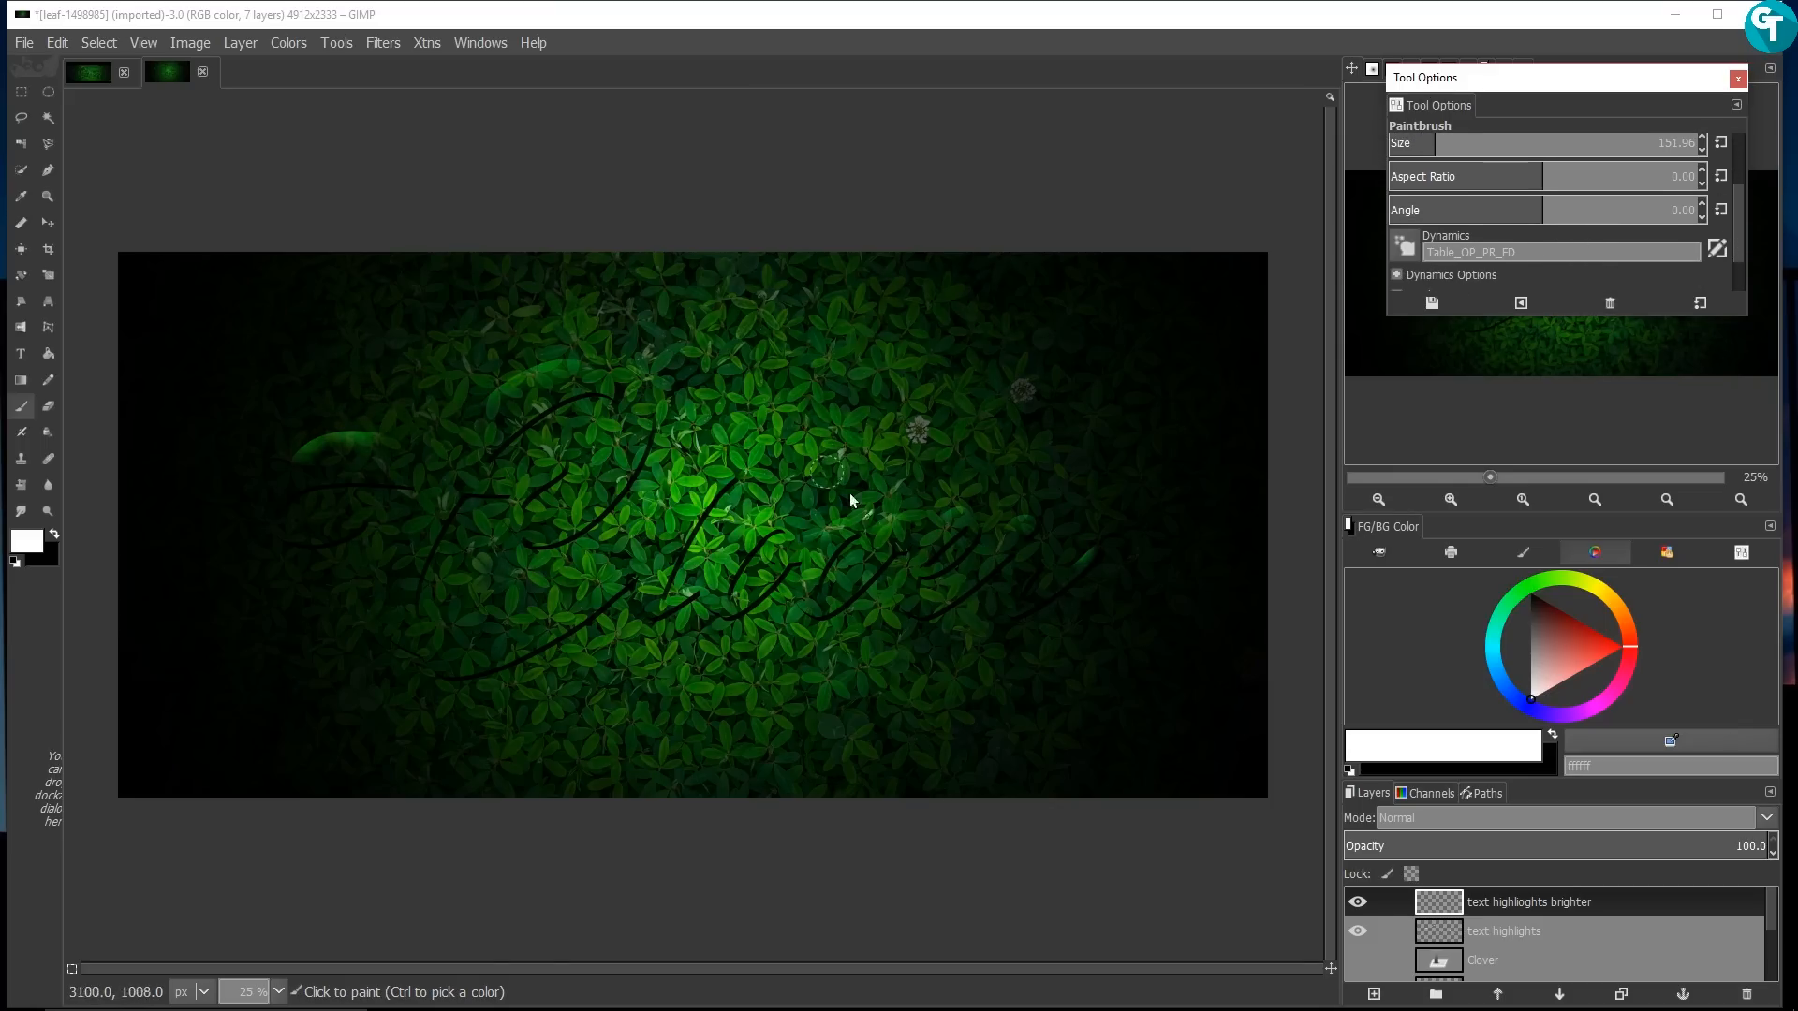
Step: Load the Clover lettering as a selection, keep the Clover layer hidden, and make the brighter highlights layer active
left_click(1491, 954)
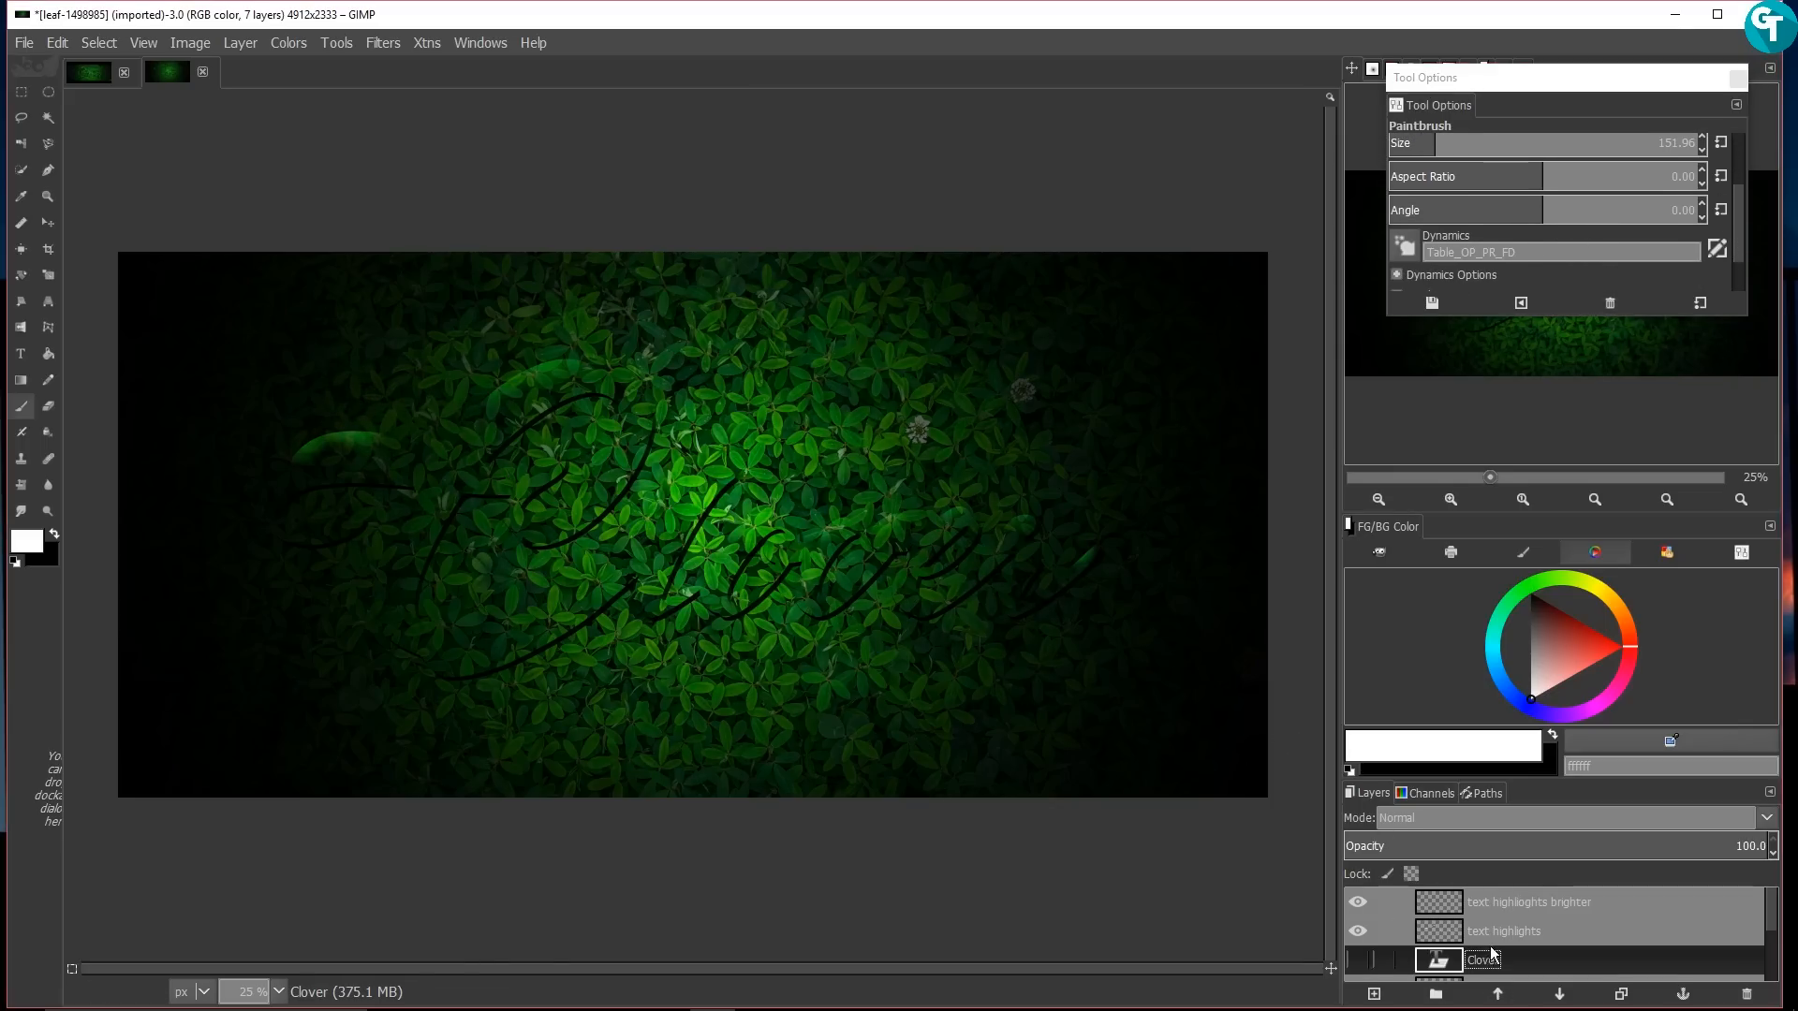
left_click(1373, 960)
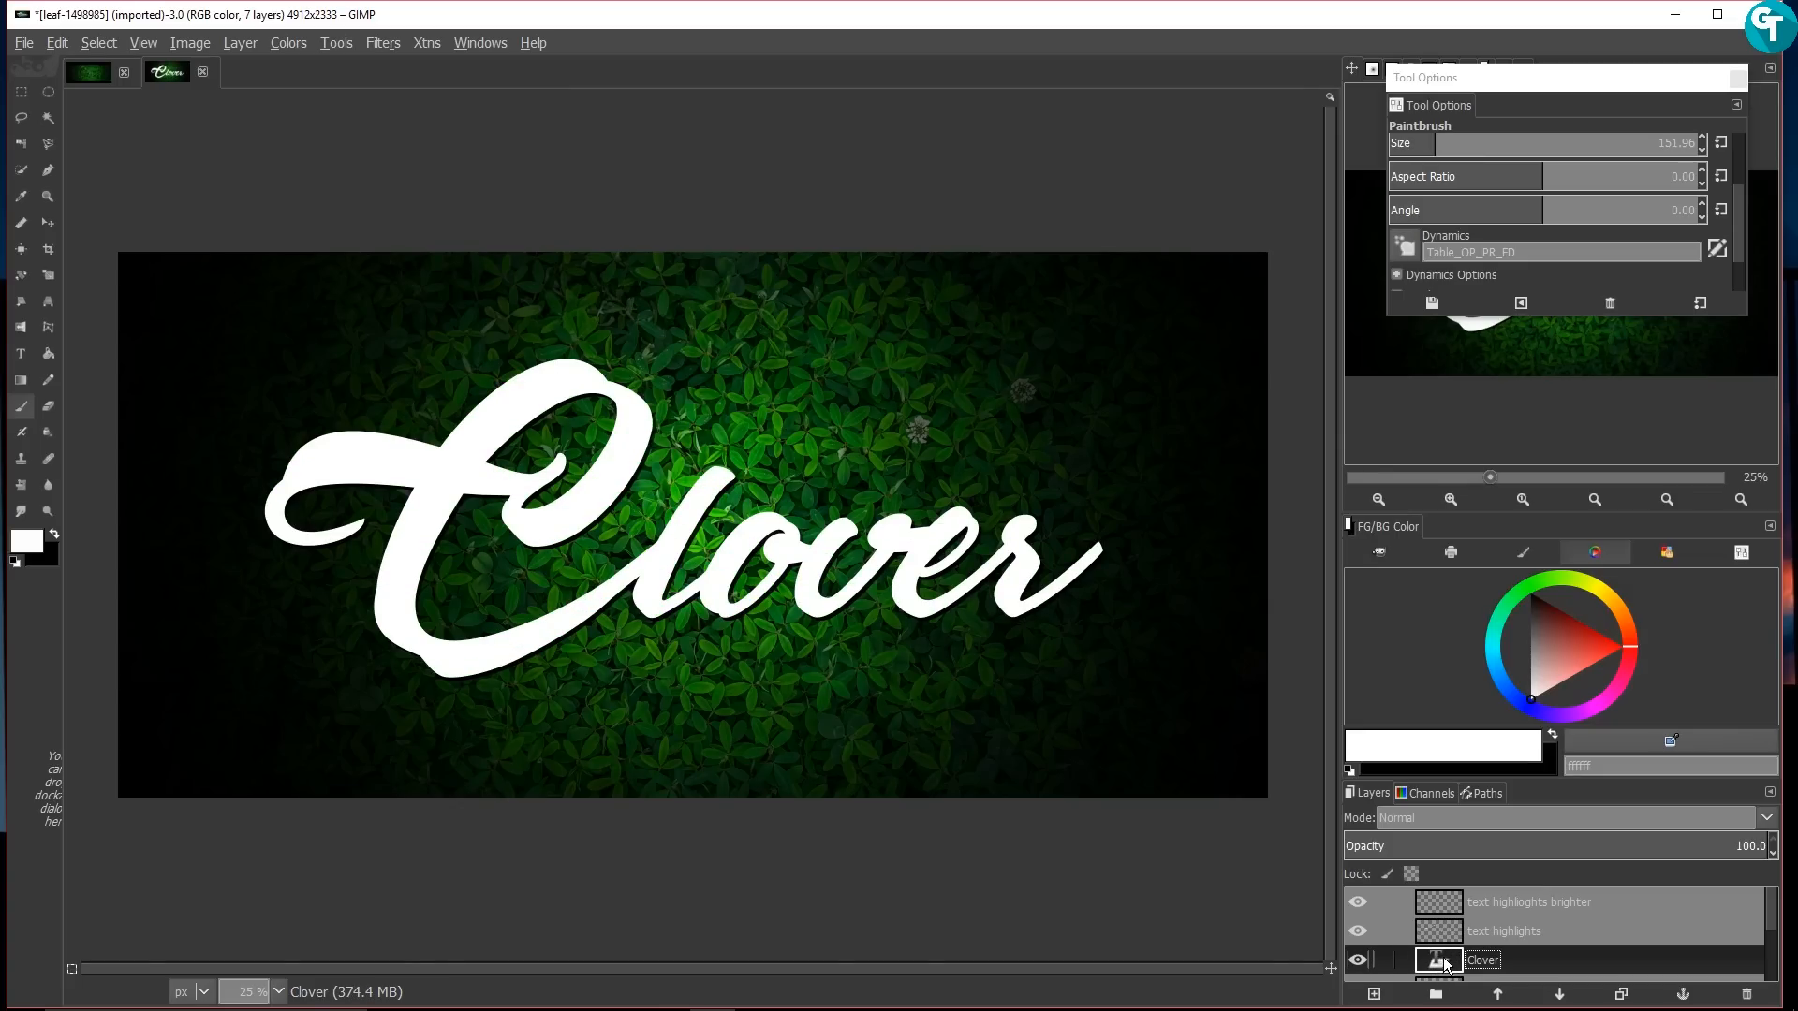
left_click(1357, 960)
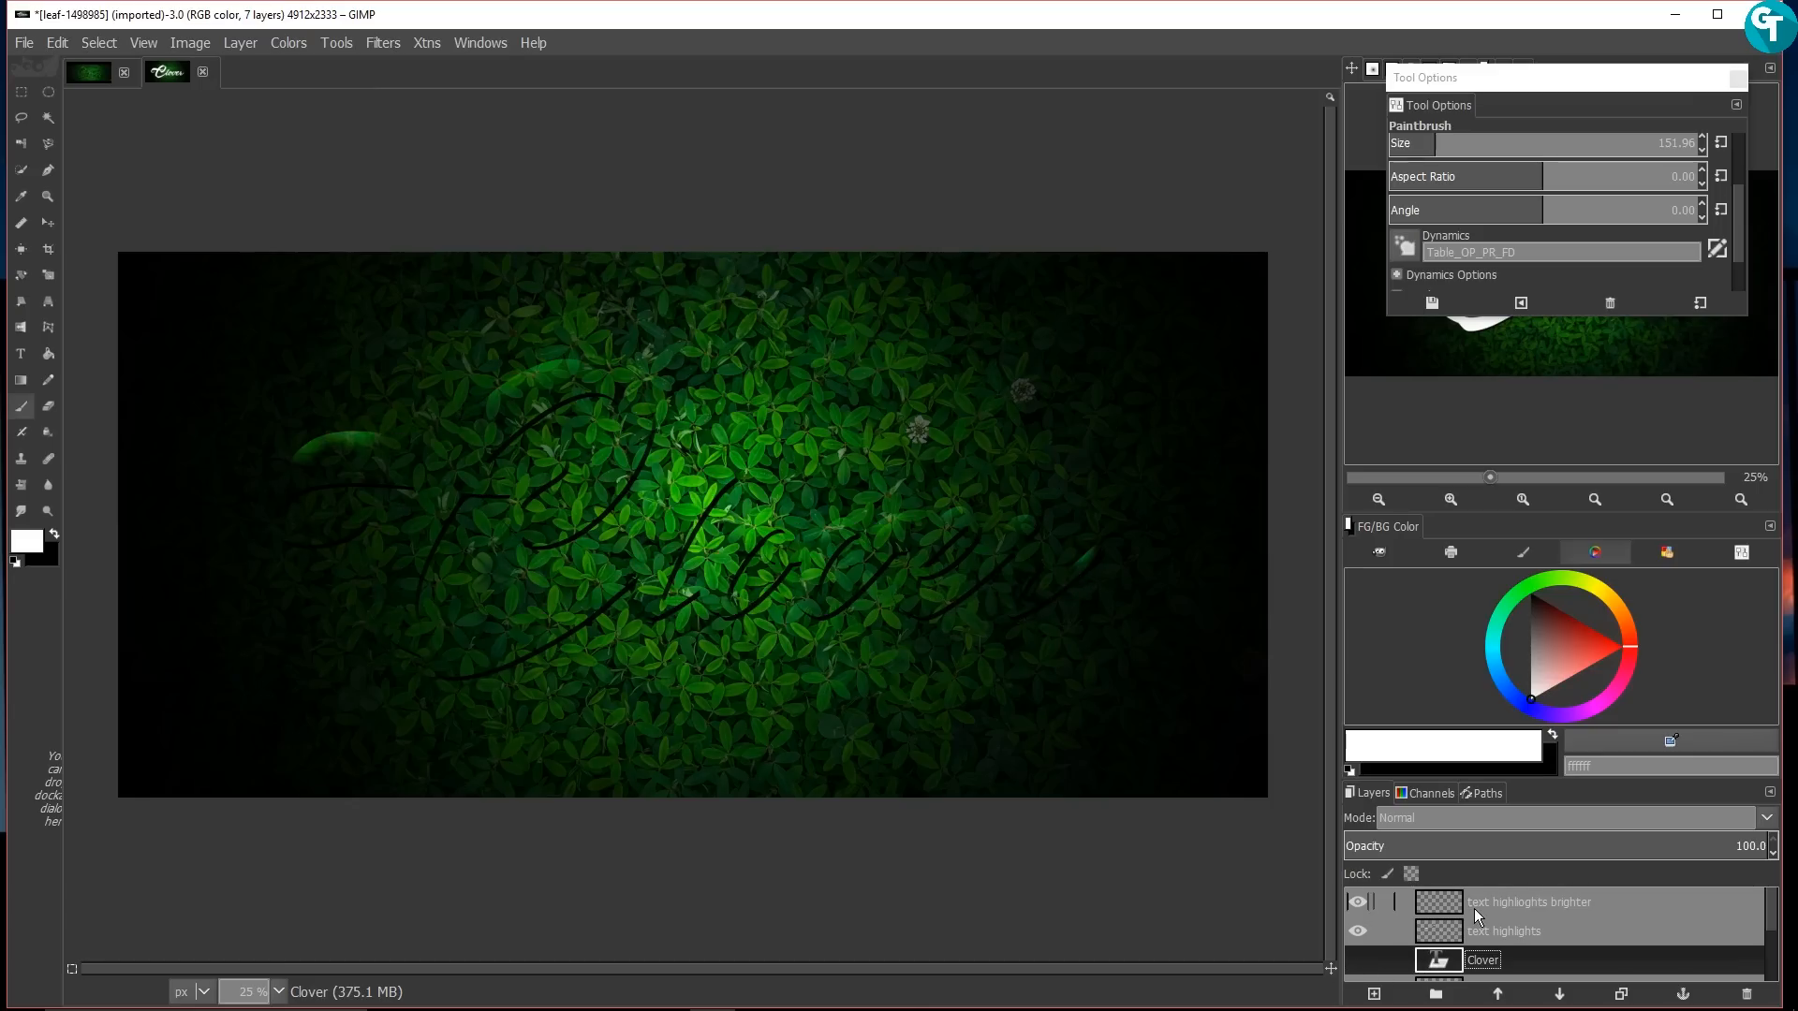
left_click(1472, 905)
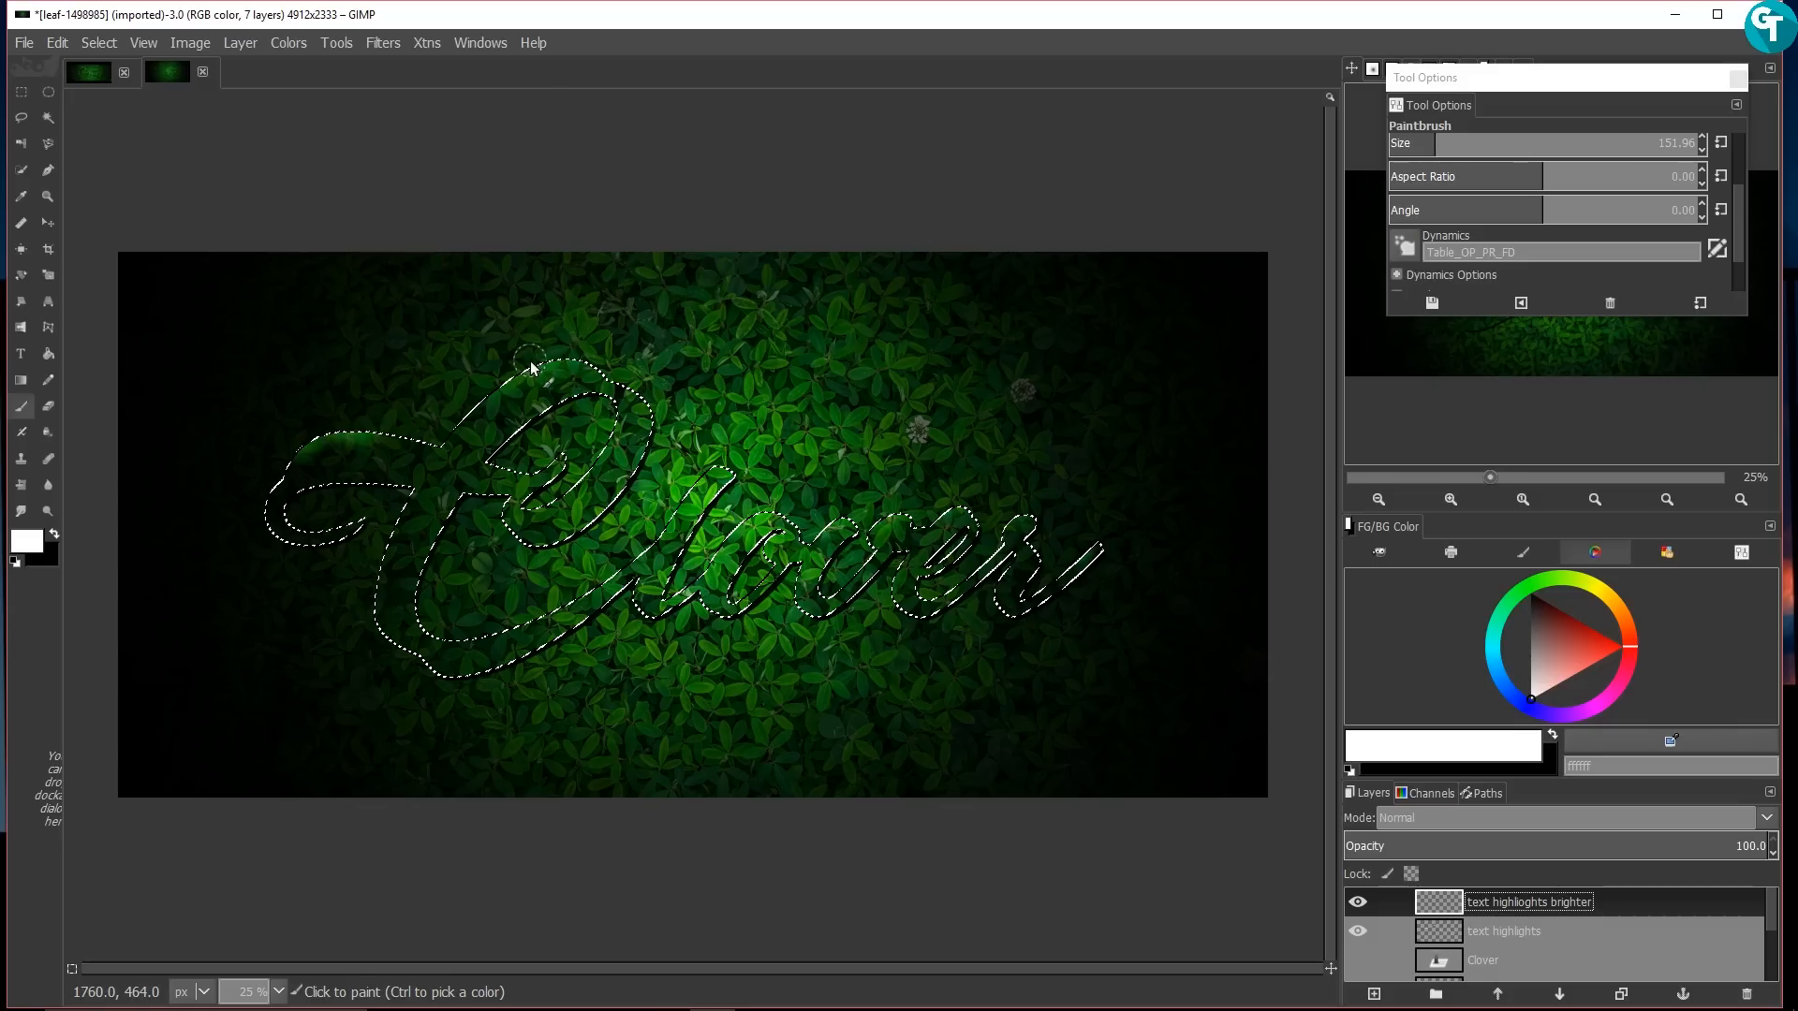
Step: Paint white highlights along the upper edges of the Clover letters on the text highlioghts brighter layer
mouse_move(531, 368)
left_mouse_down()
mouse_move(565, 351)
mouse_move(508, 377)
mouse_move(586, 357)
left_mouse_up()
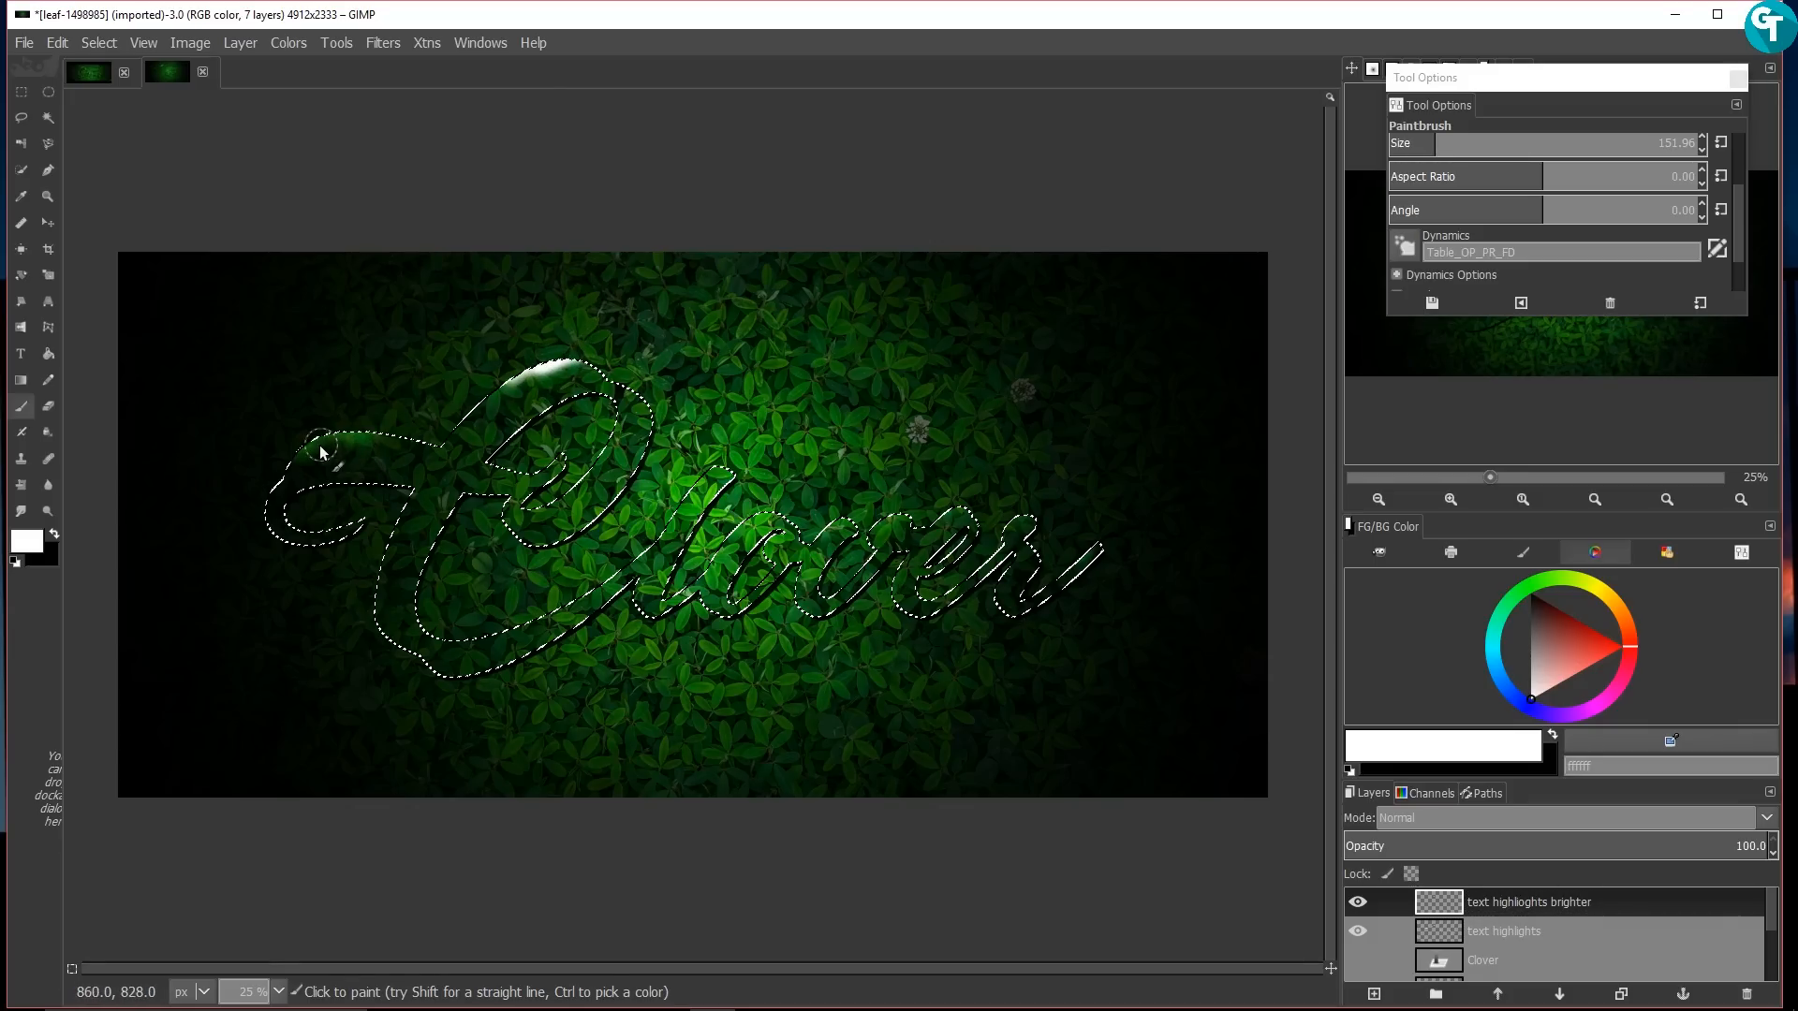
mouse_move(320, 452)
left_mouse_down()
mouse_move(306, 442)
mouse_move(349, 433)
left_mouse_up()
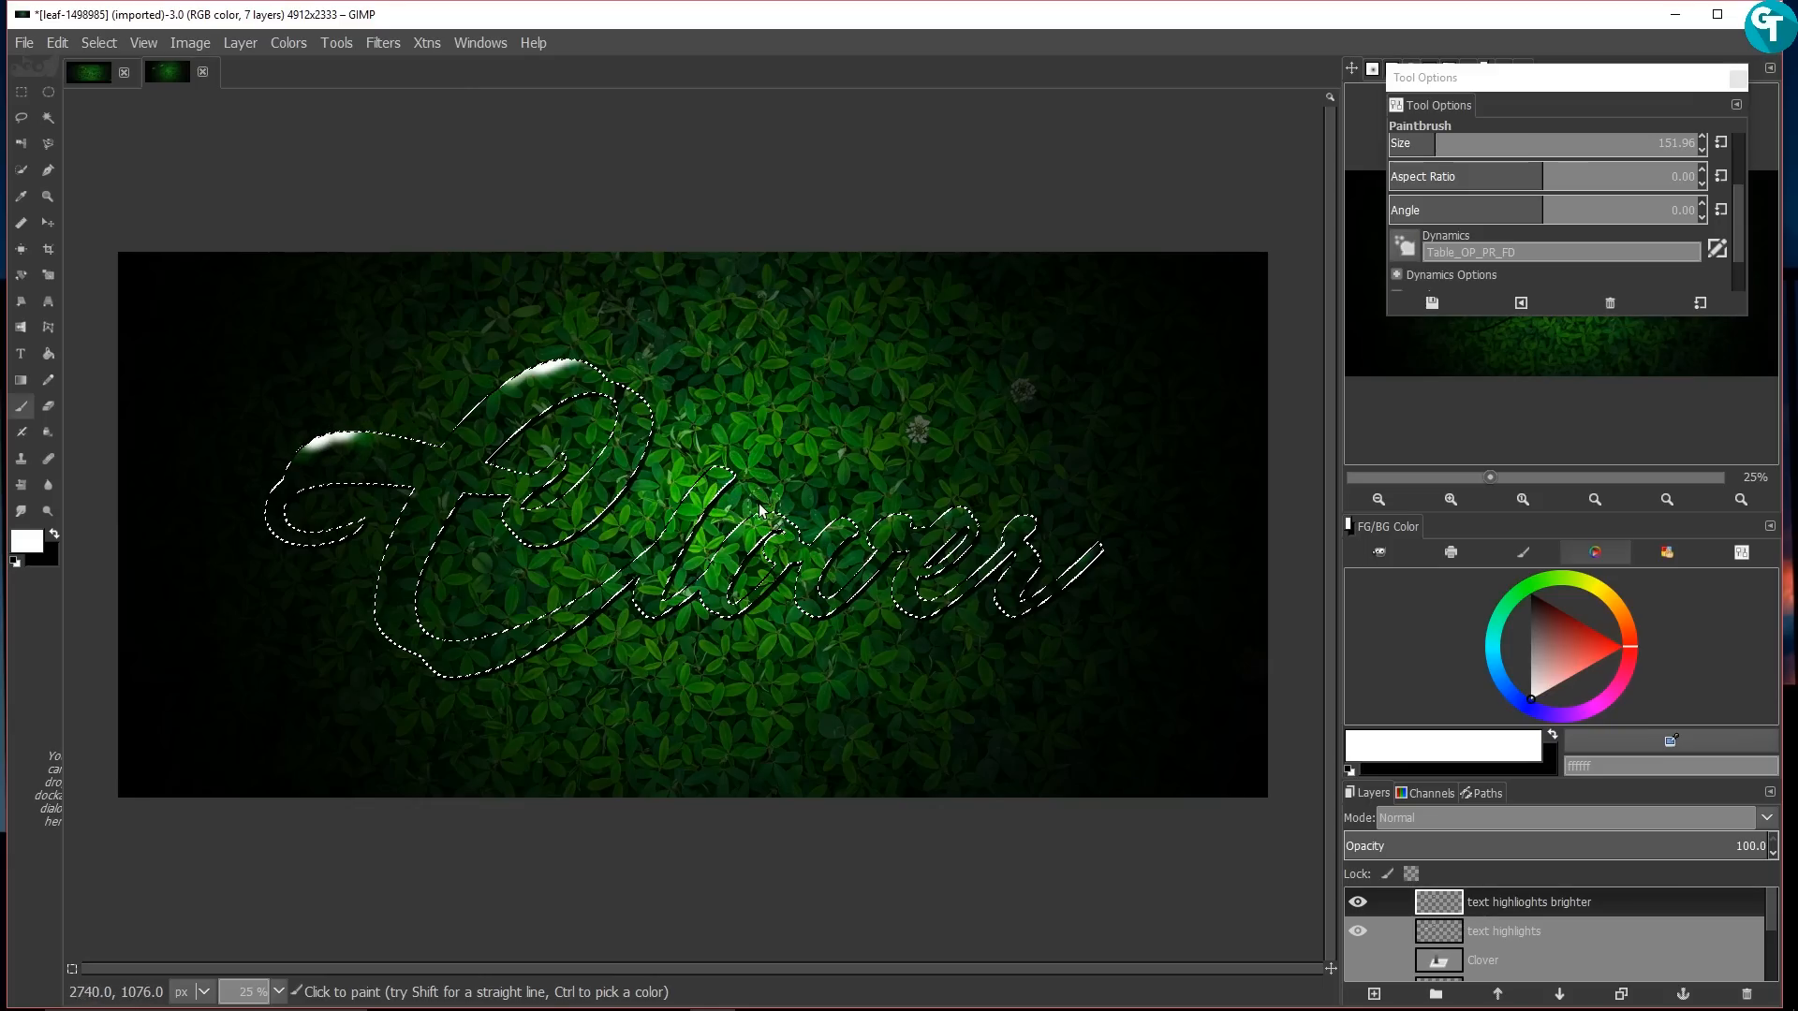
left_click_drag(763, 510, 748, 522)
mouse_move(892, 524)
left_mouse_down()
mouse_move(1055, 490)
mouse_move(1058, 511)
mouse_move(1012, 514)
mouse_move(1079, 498)
mouse_move(1097, 551)
left_mouse_up()
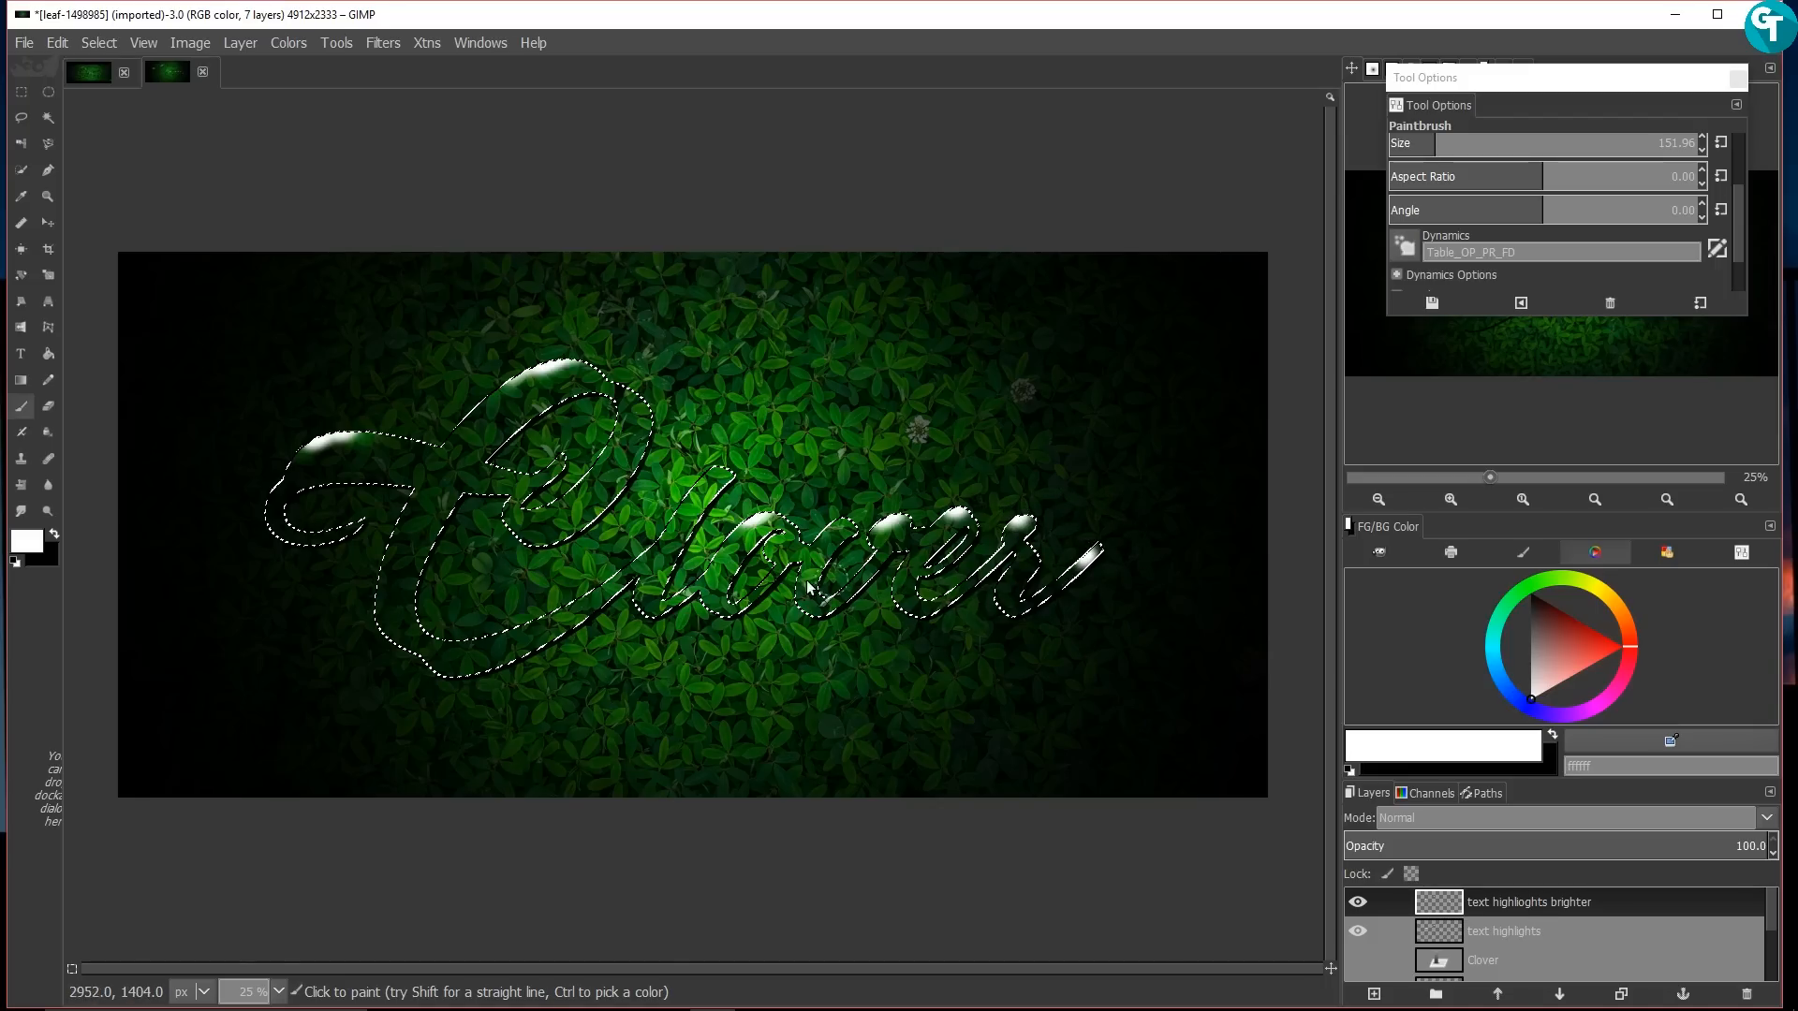
left_click_drag(712, 470, 719, 466)
Step: Set the text highlioghts brighter layer to Overlay blend mode with 81.0 opacity and clear the selection
left_click(1475, 815)
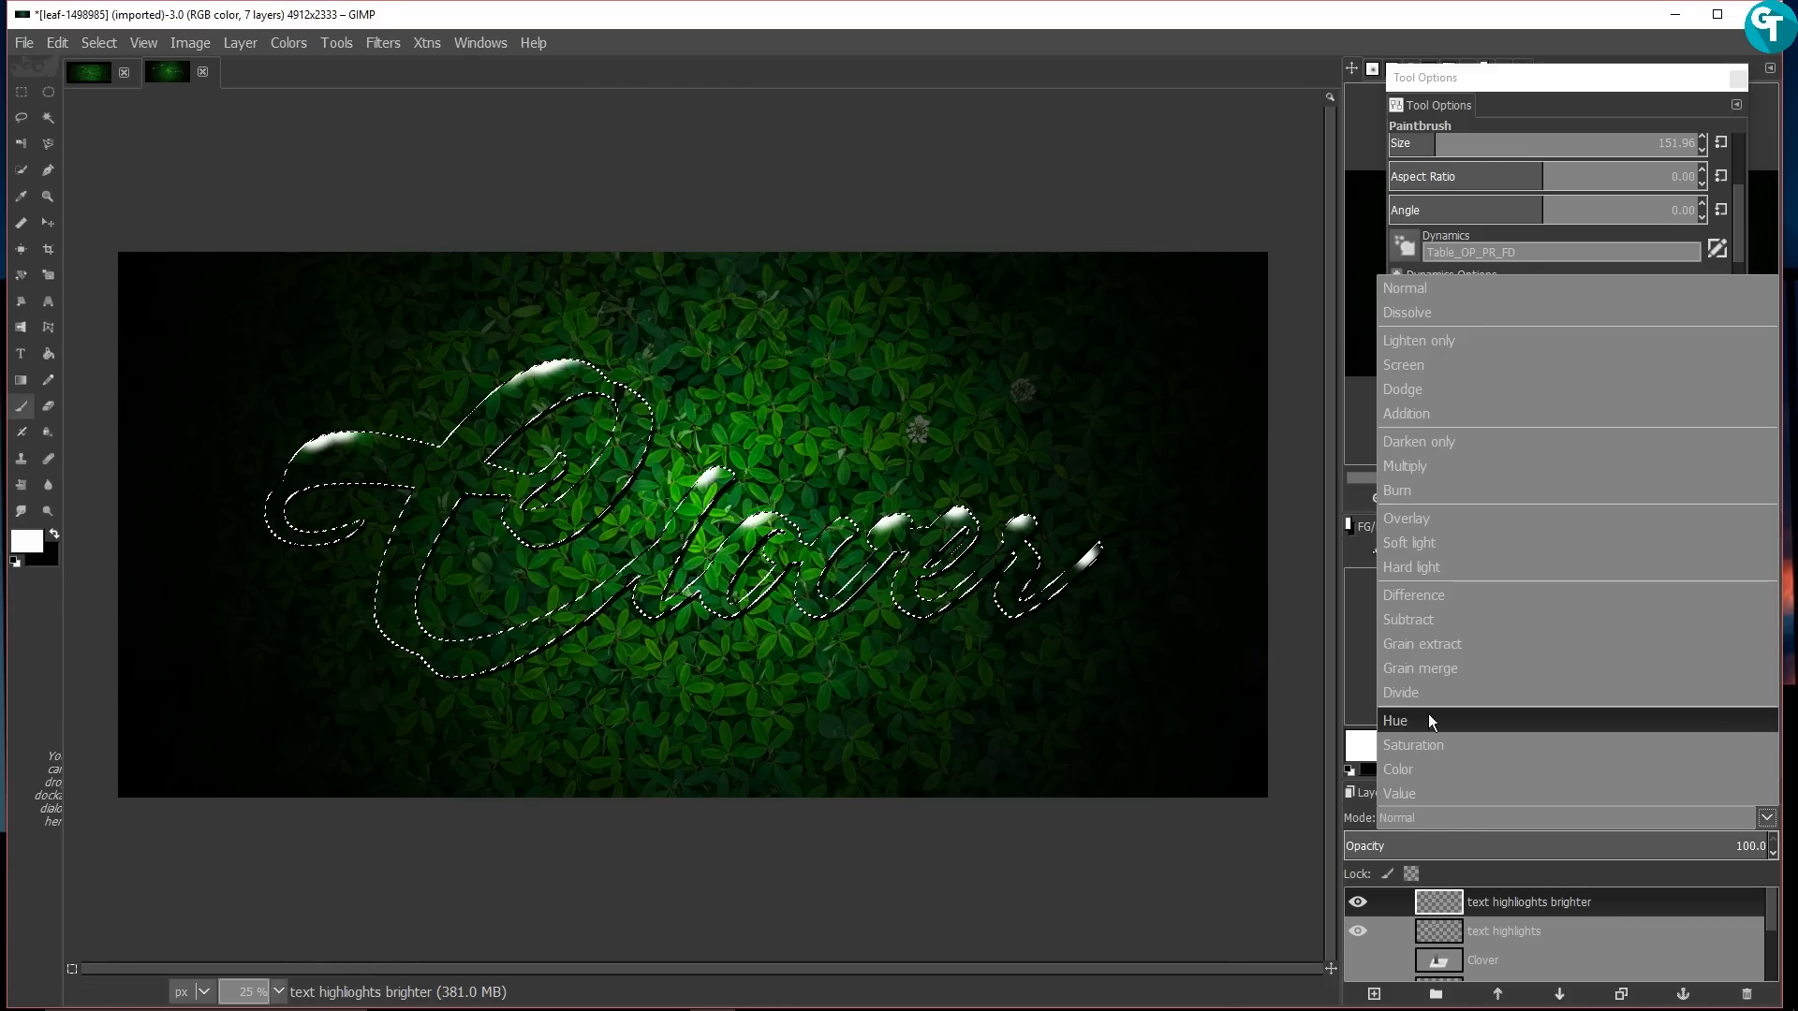
left_click(1419, 519)
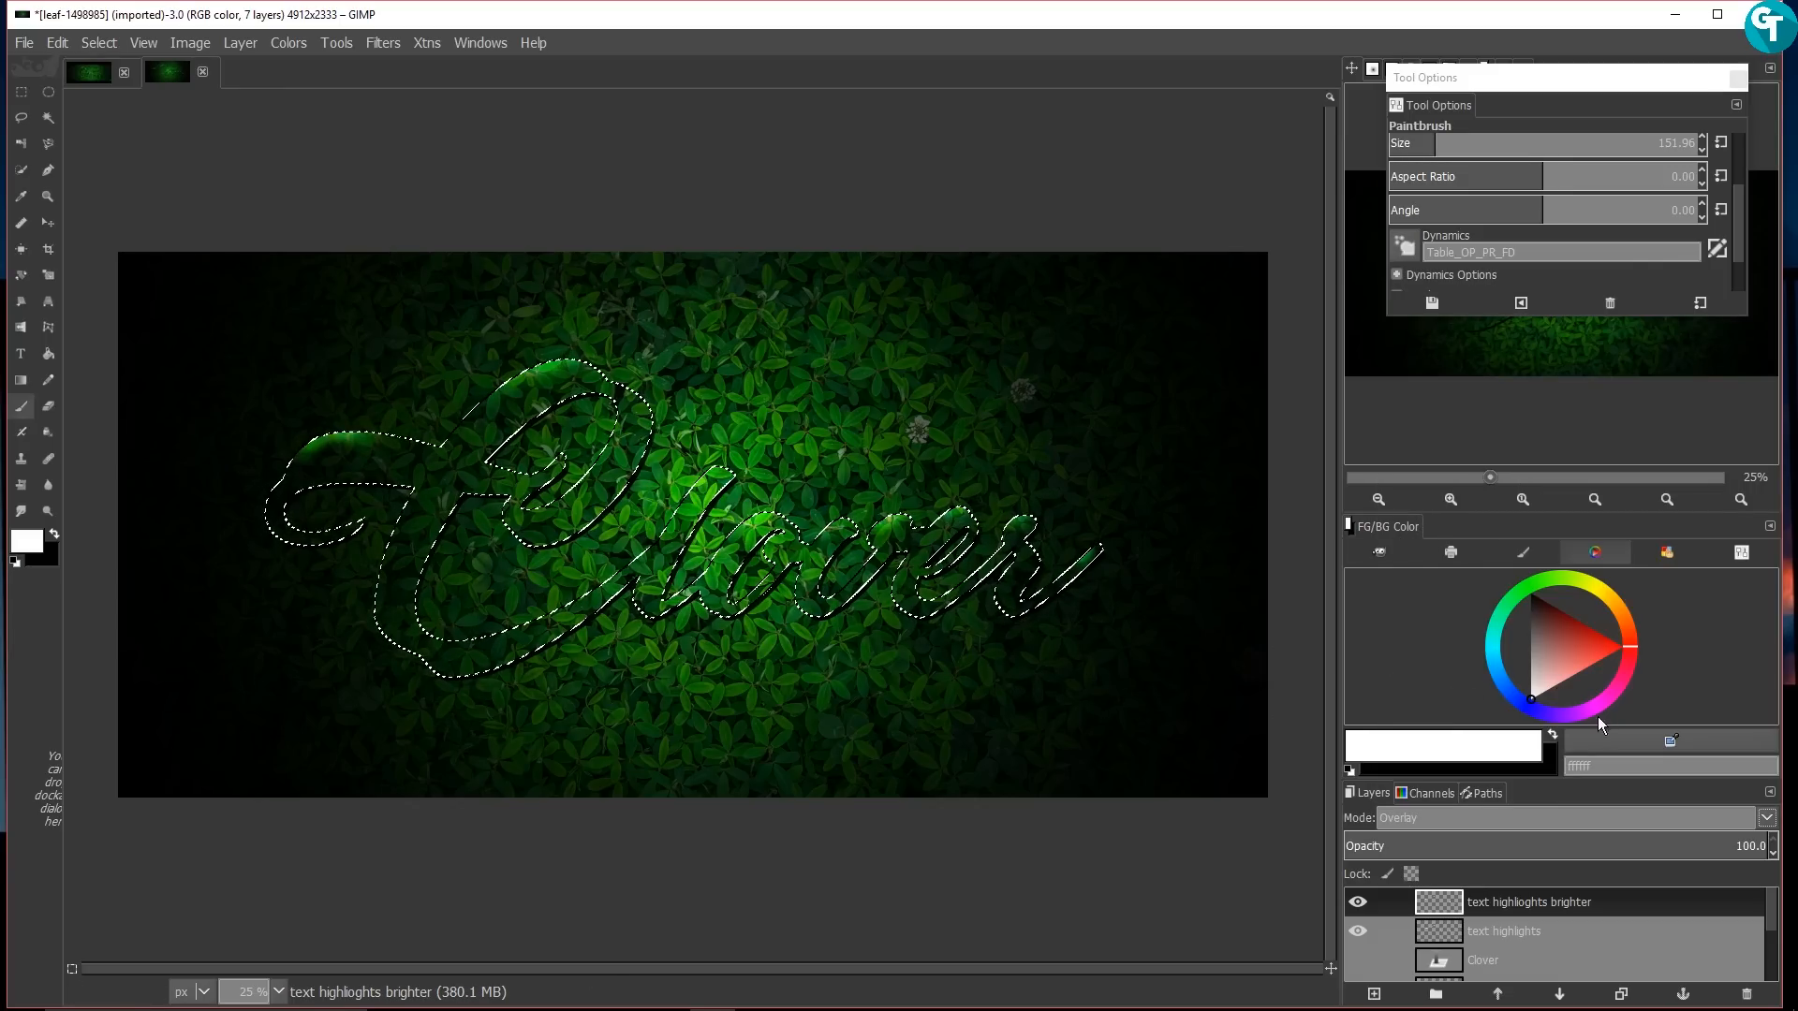
left_click(1693, 851)
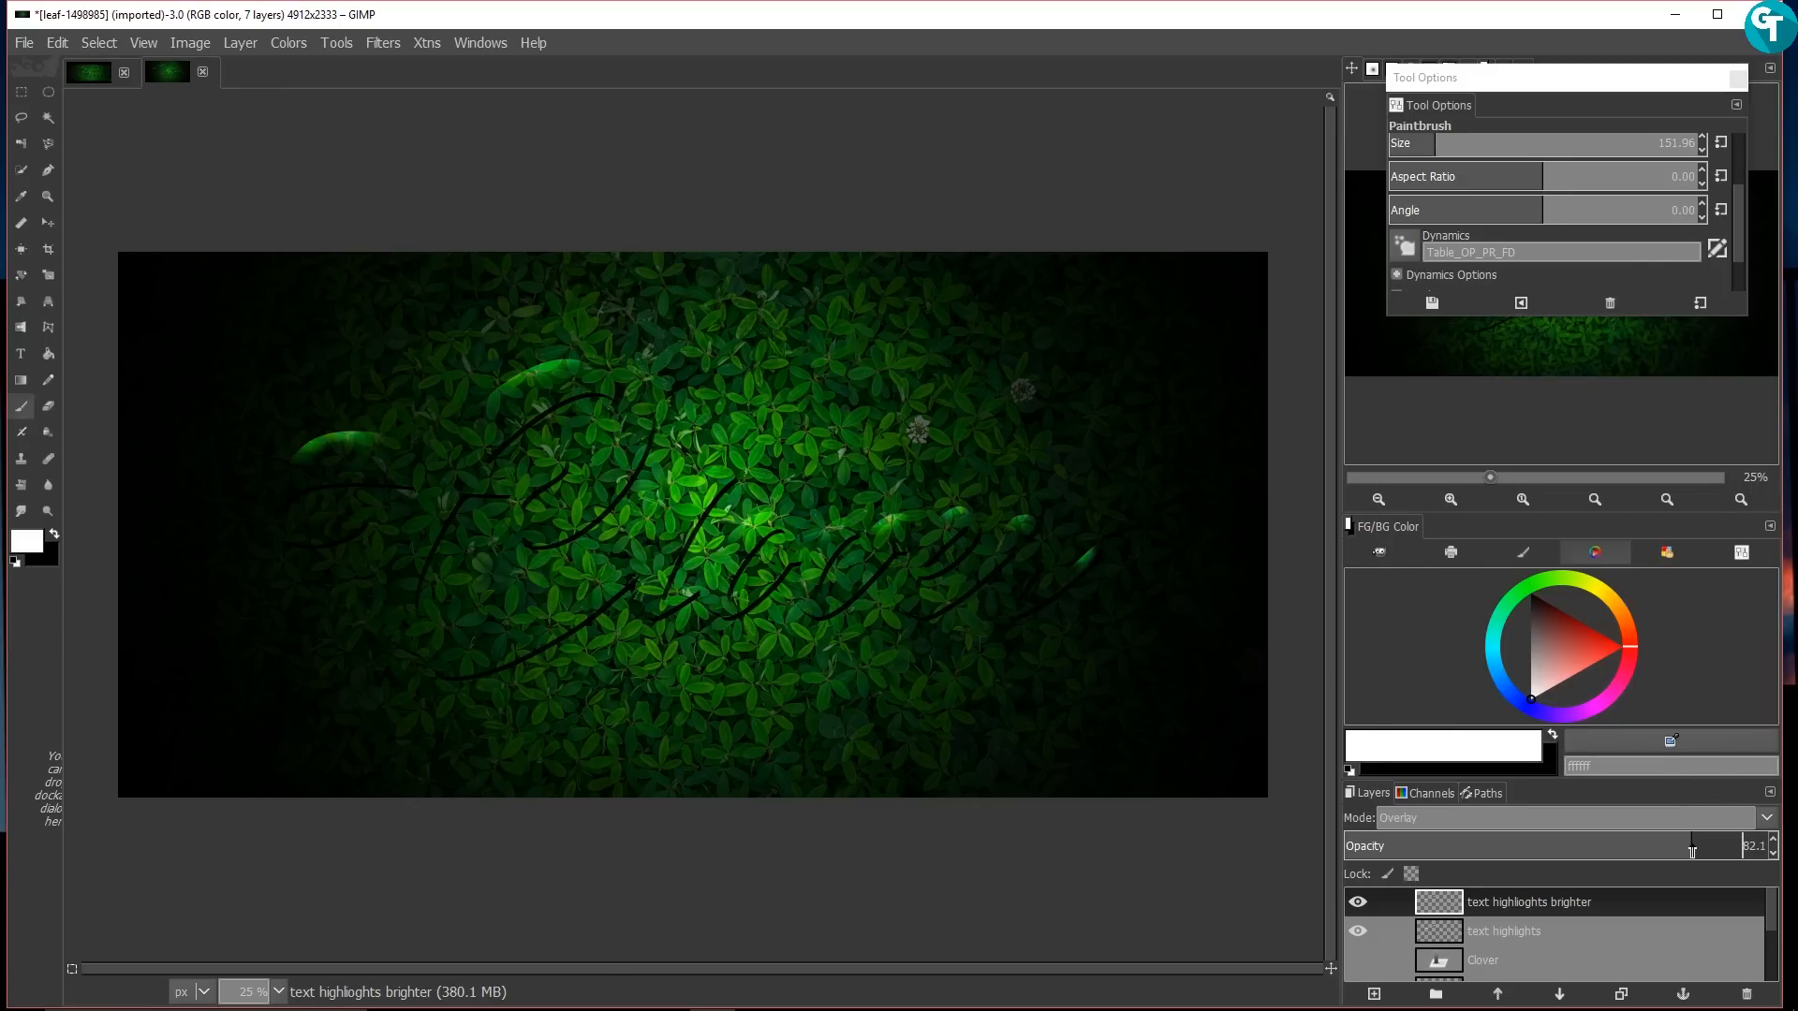
left_click_drag(1692, 852, 1686, 850)
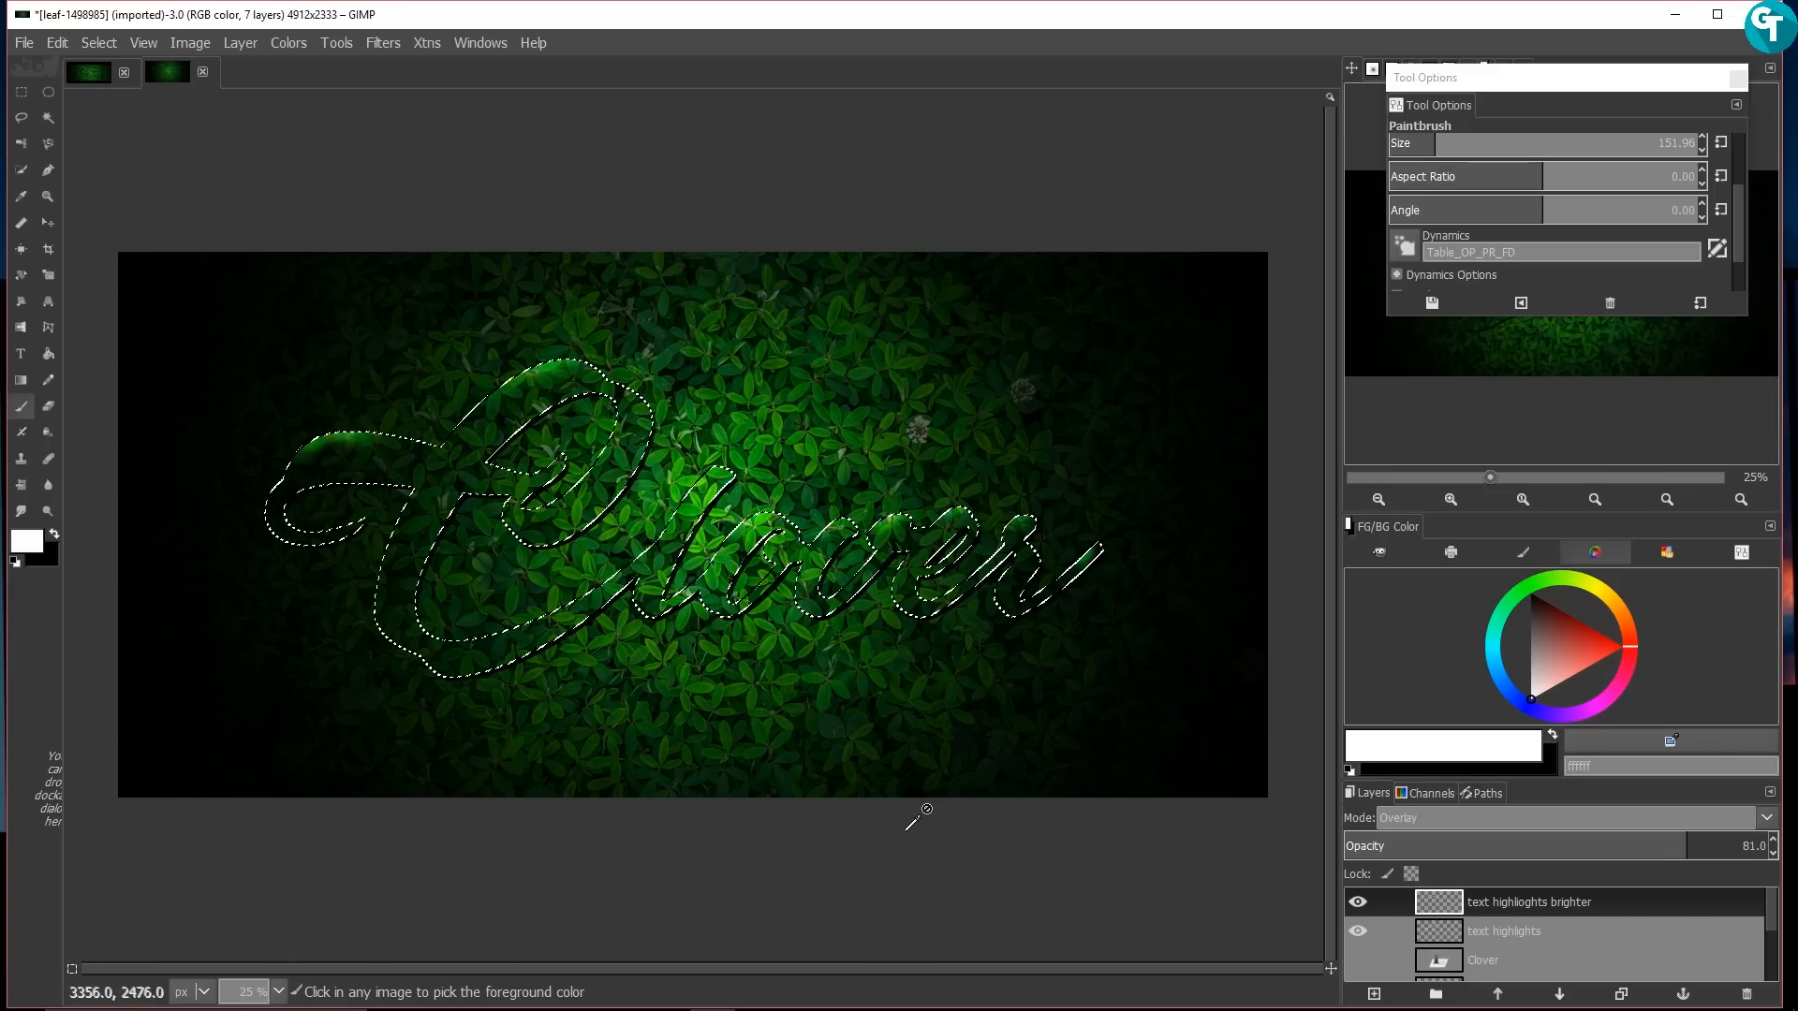
key("shift+ctrl+a")
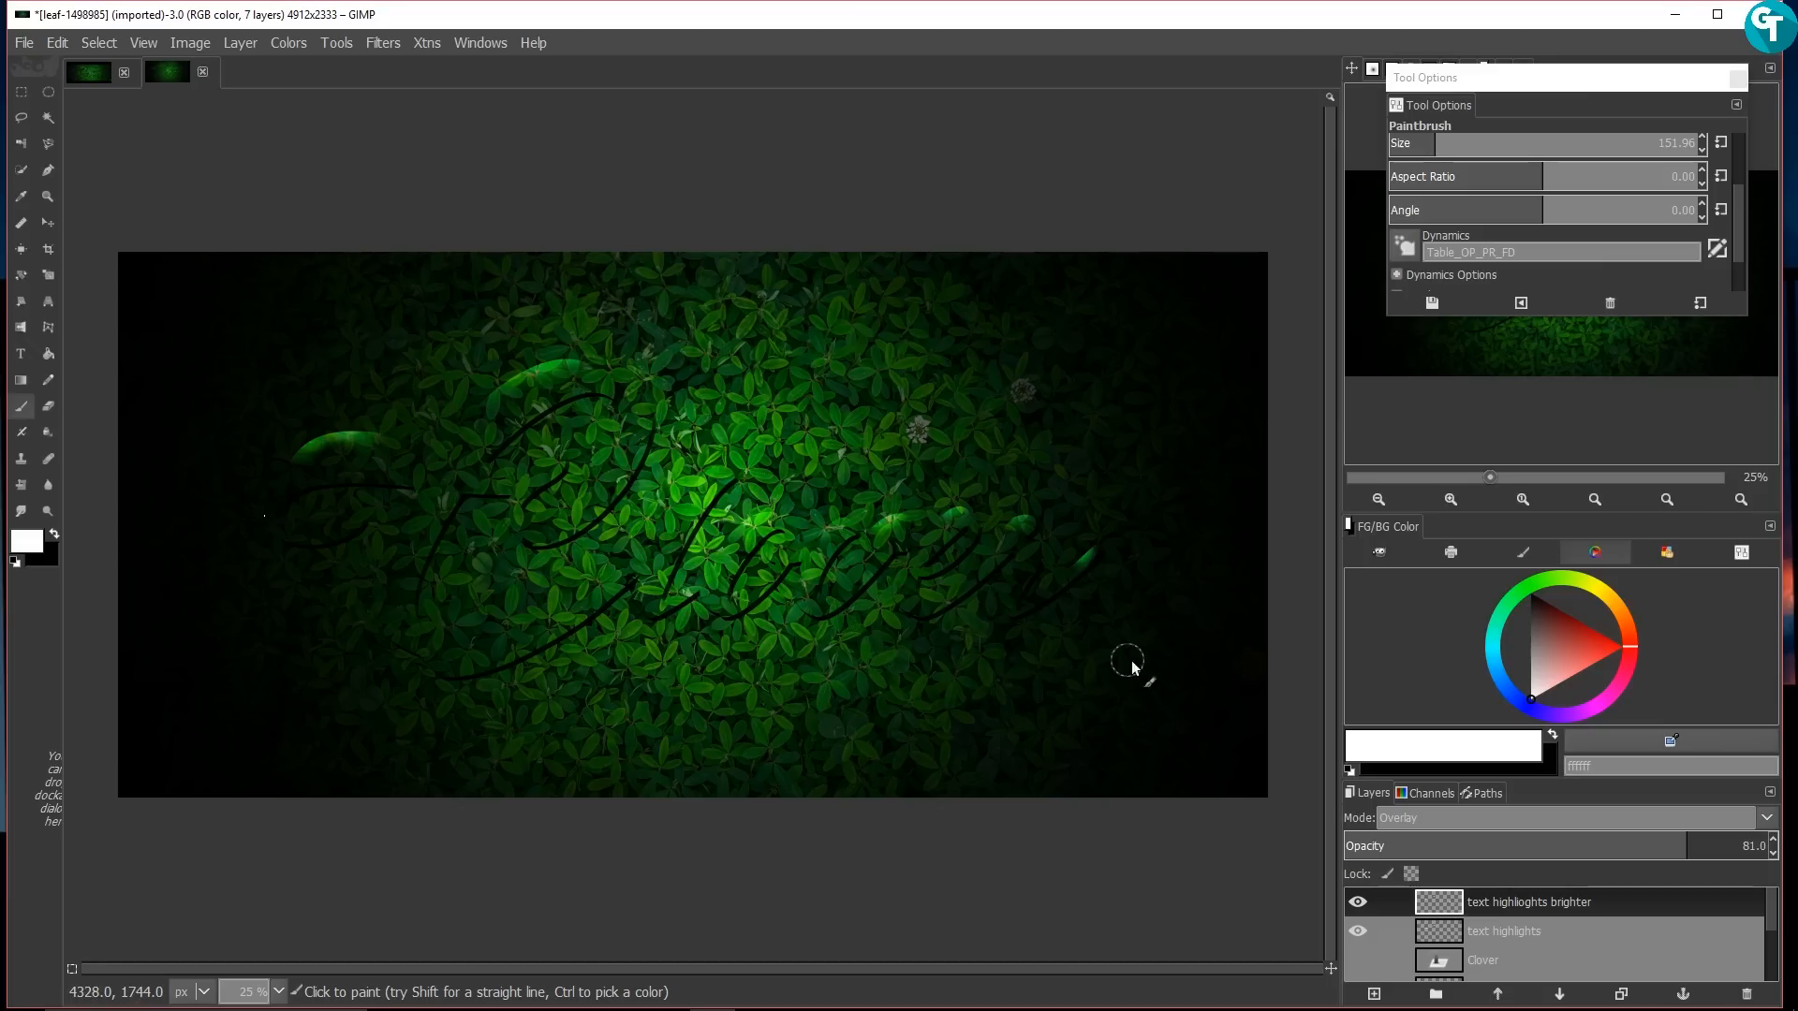
scroll(942, 378, "down", 3)
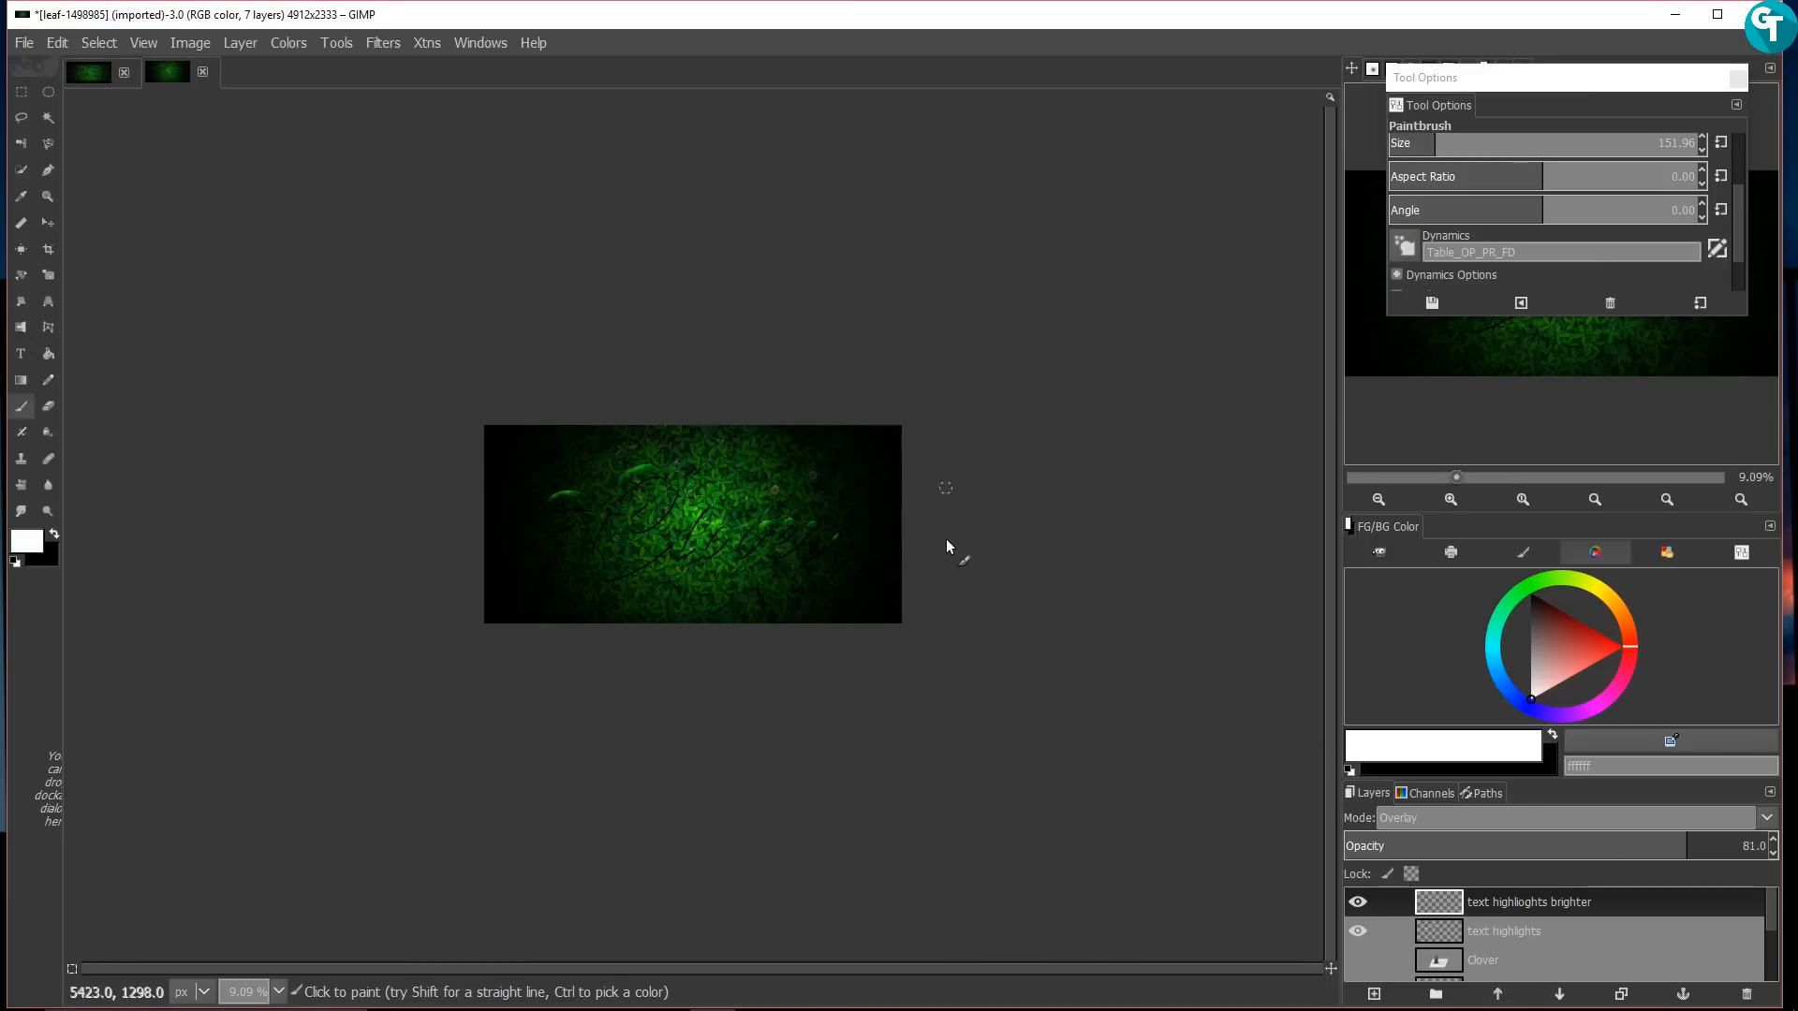
scroll(955, 550, "up", 2)
scroll(951, 566, "up", 1)
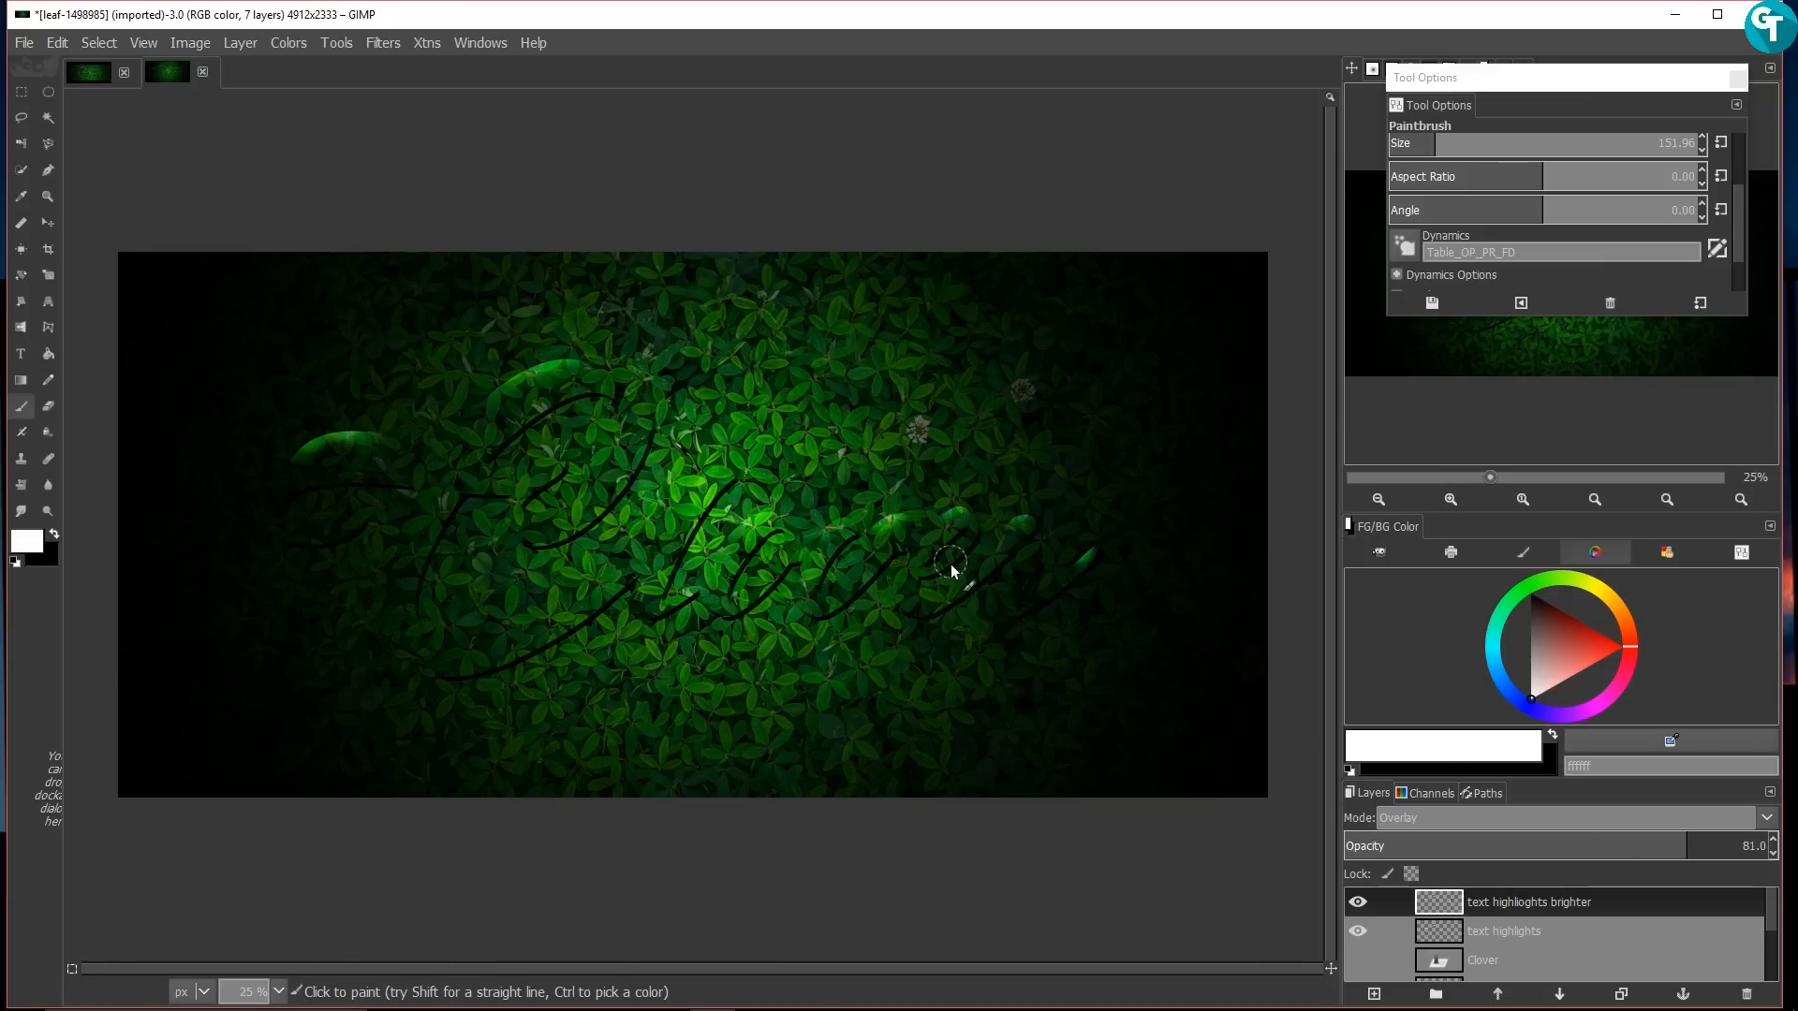
Step: Add a transparent layer at the top of the layer stack and name it "Black lines"
scroll(1621, 955, "down", 4)
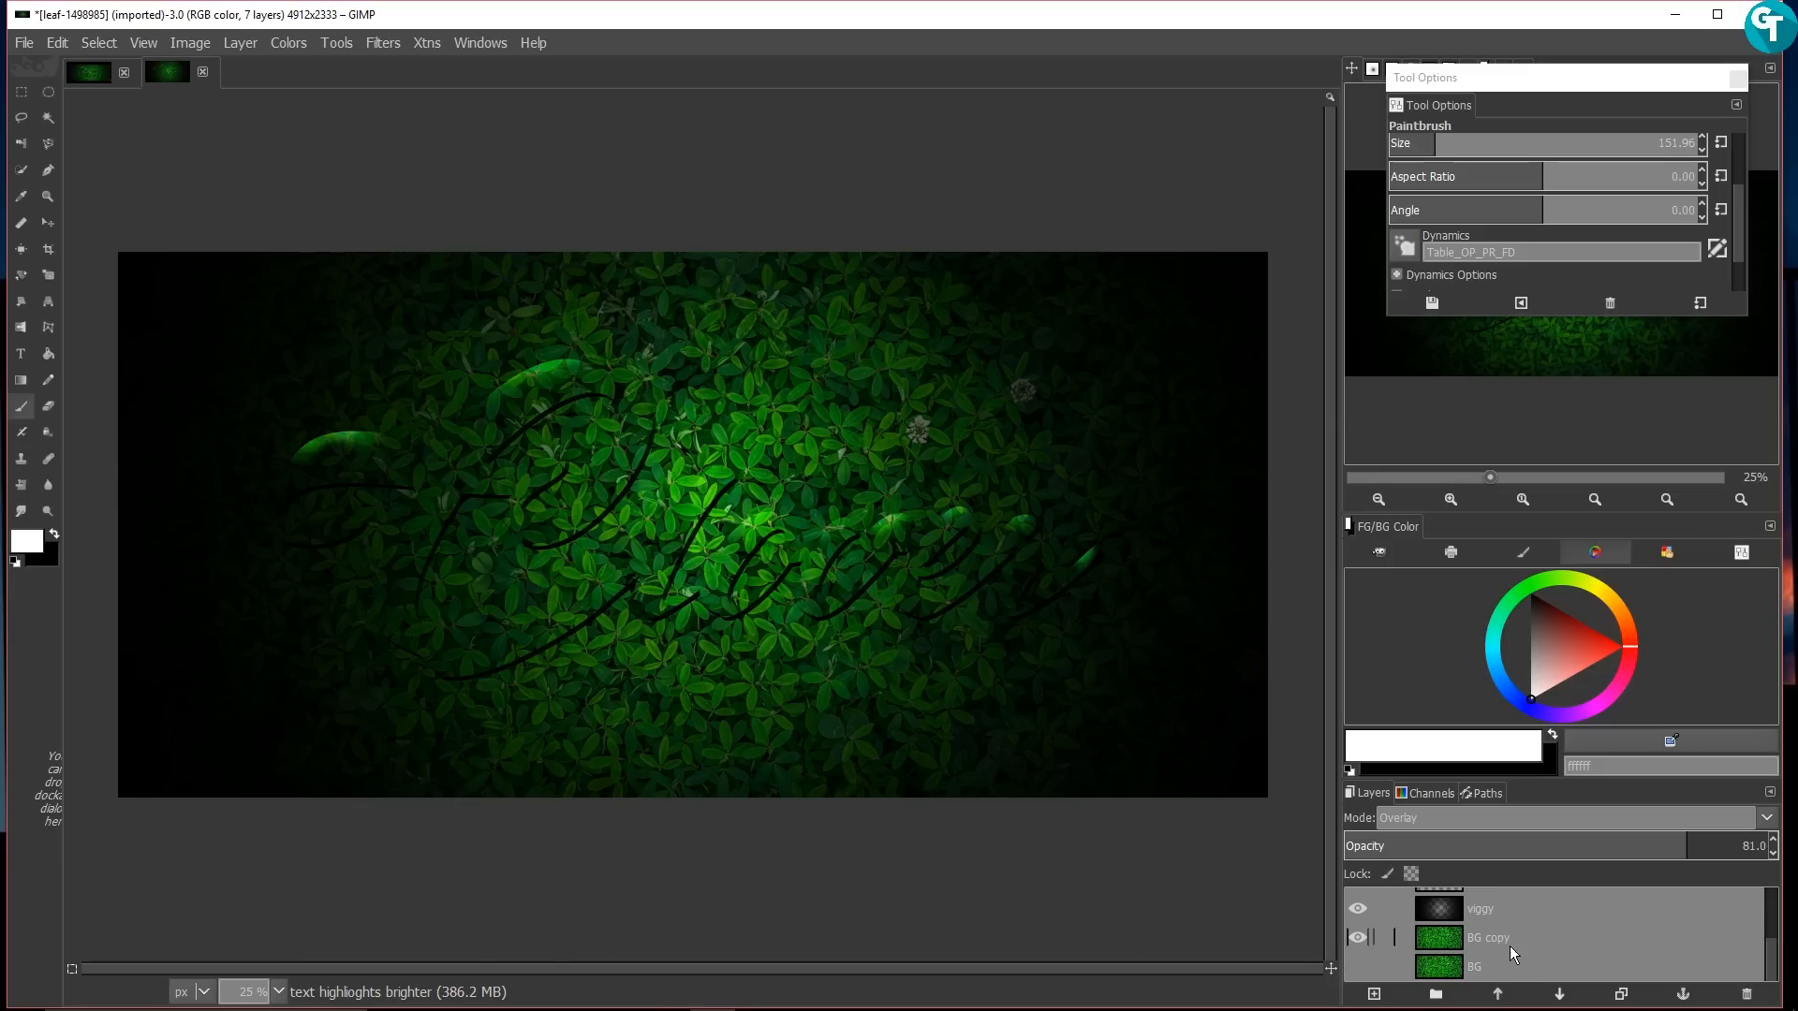
left_click(1500, 940)
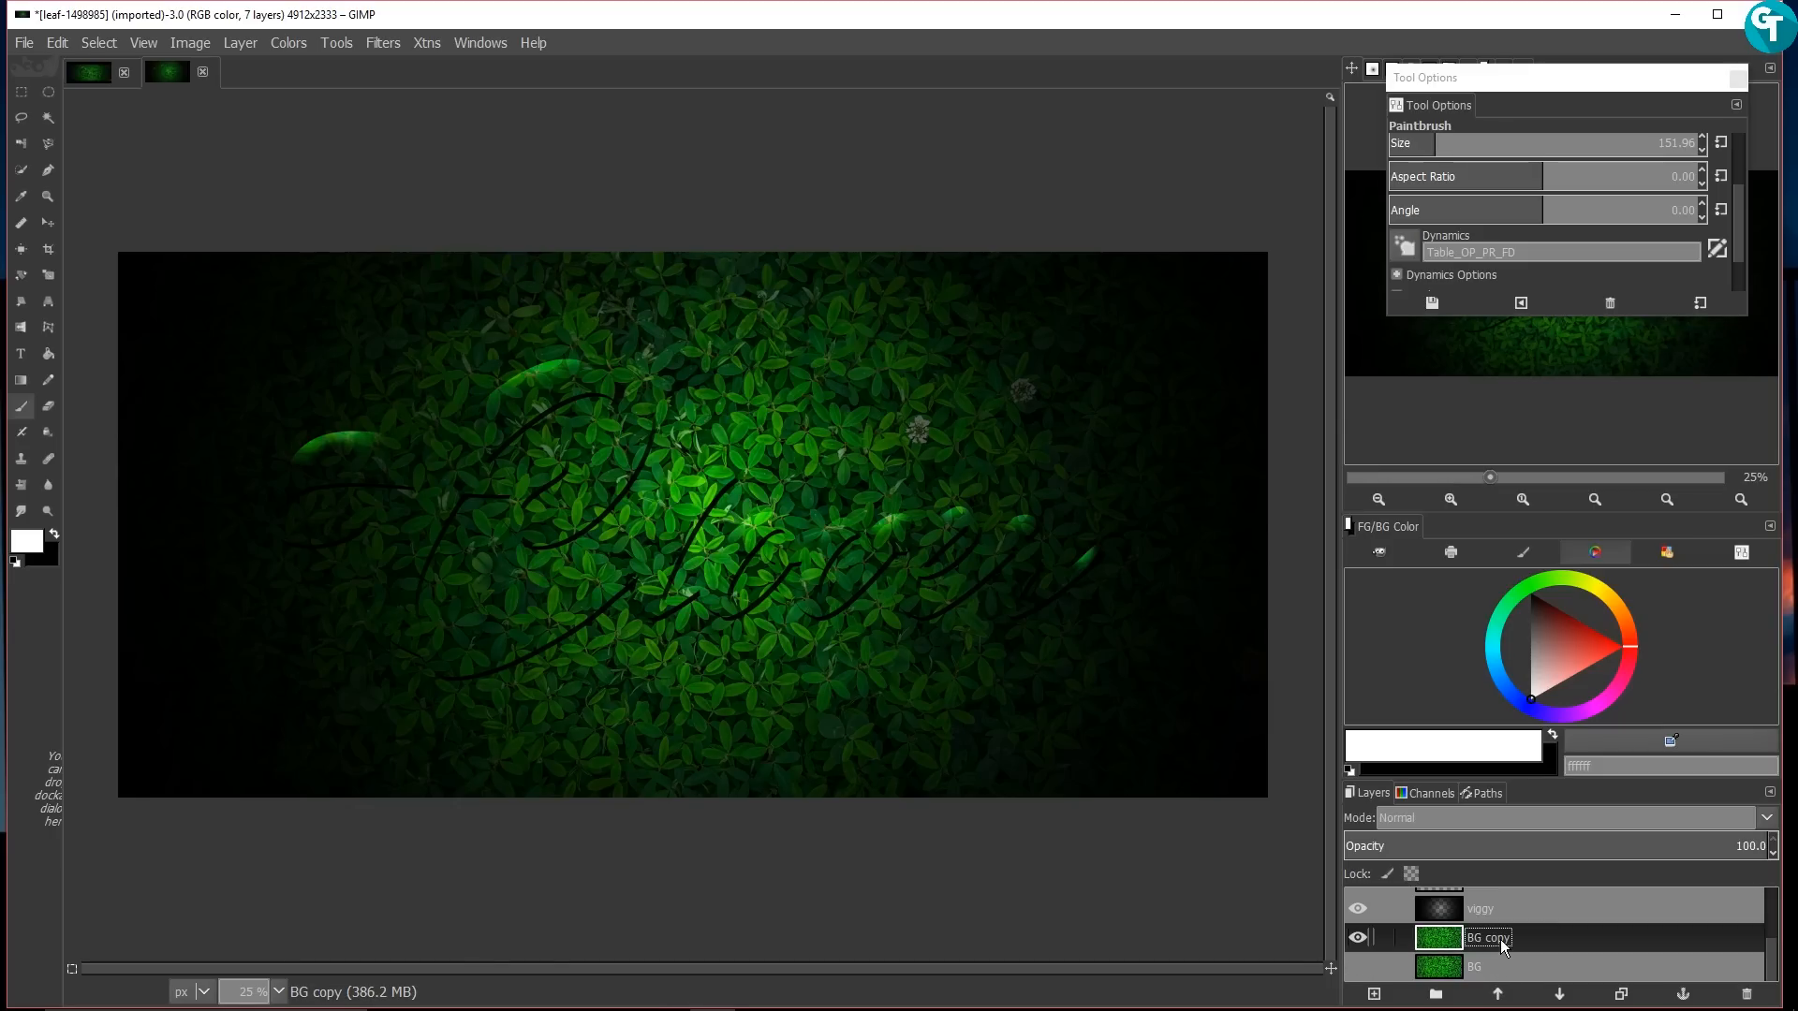
scroll(1545, 924, "up", 2)
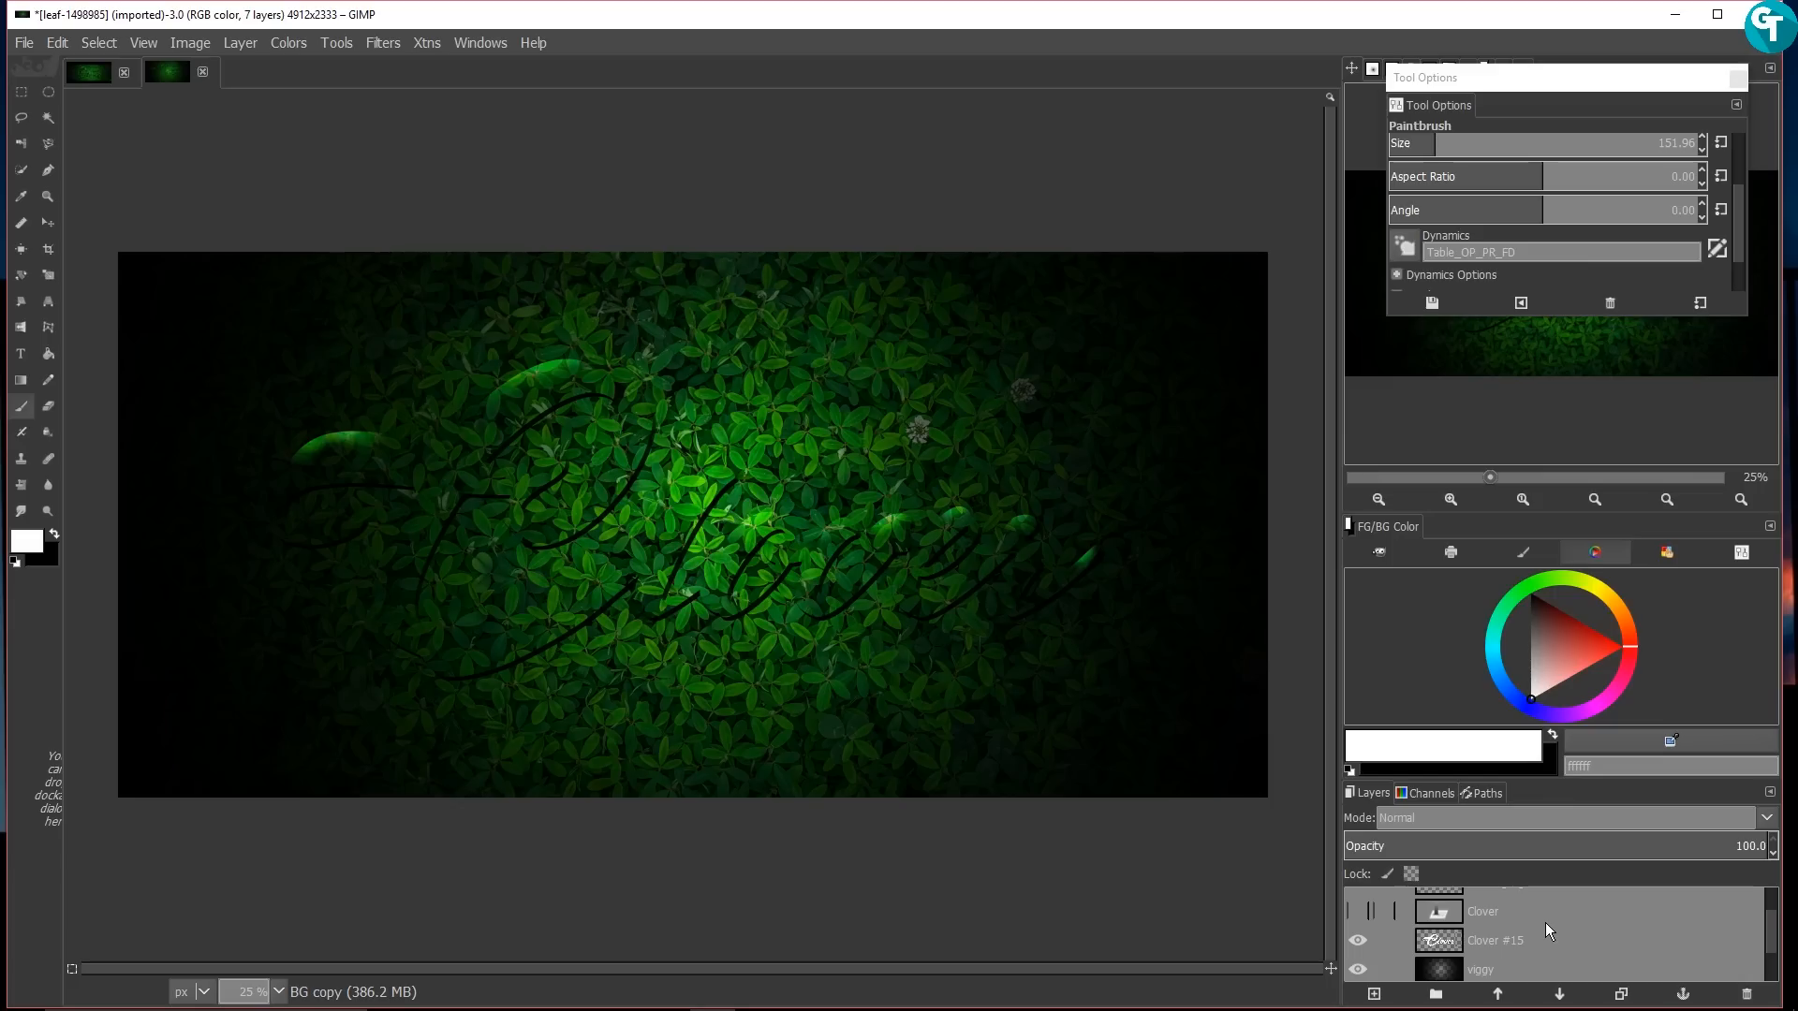
scroll(1545, 924, "up", 1)
scroll(1511, 941, "up", 1)
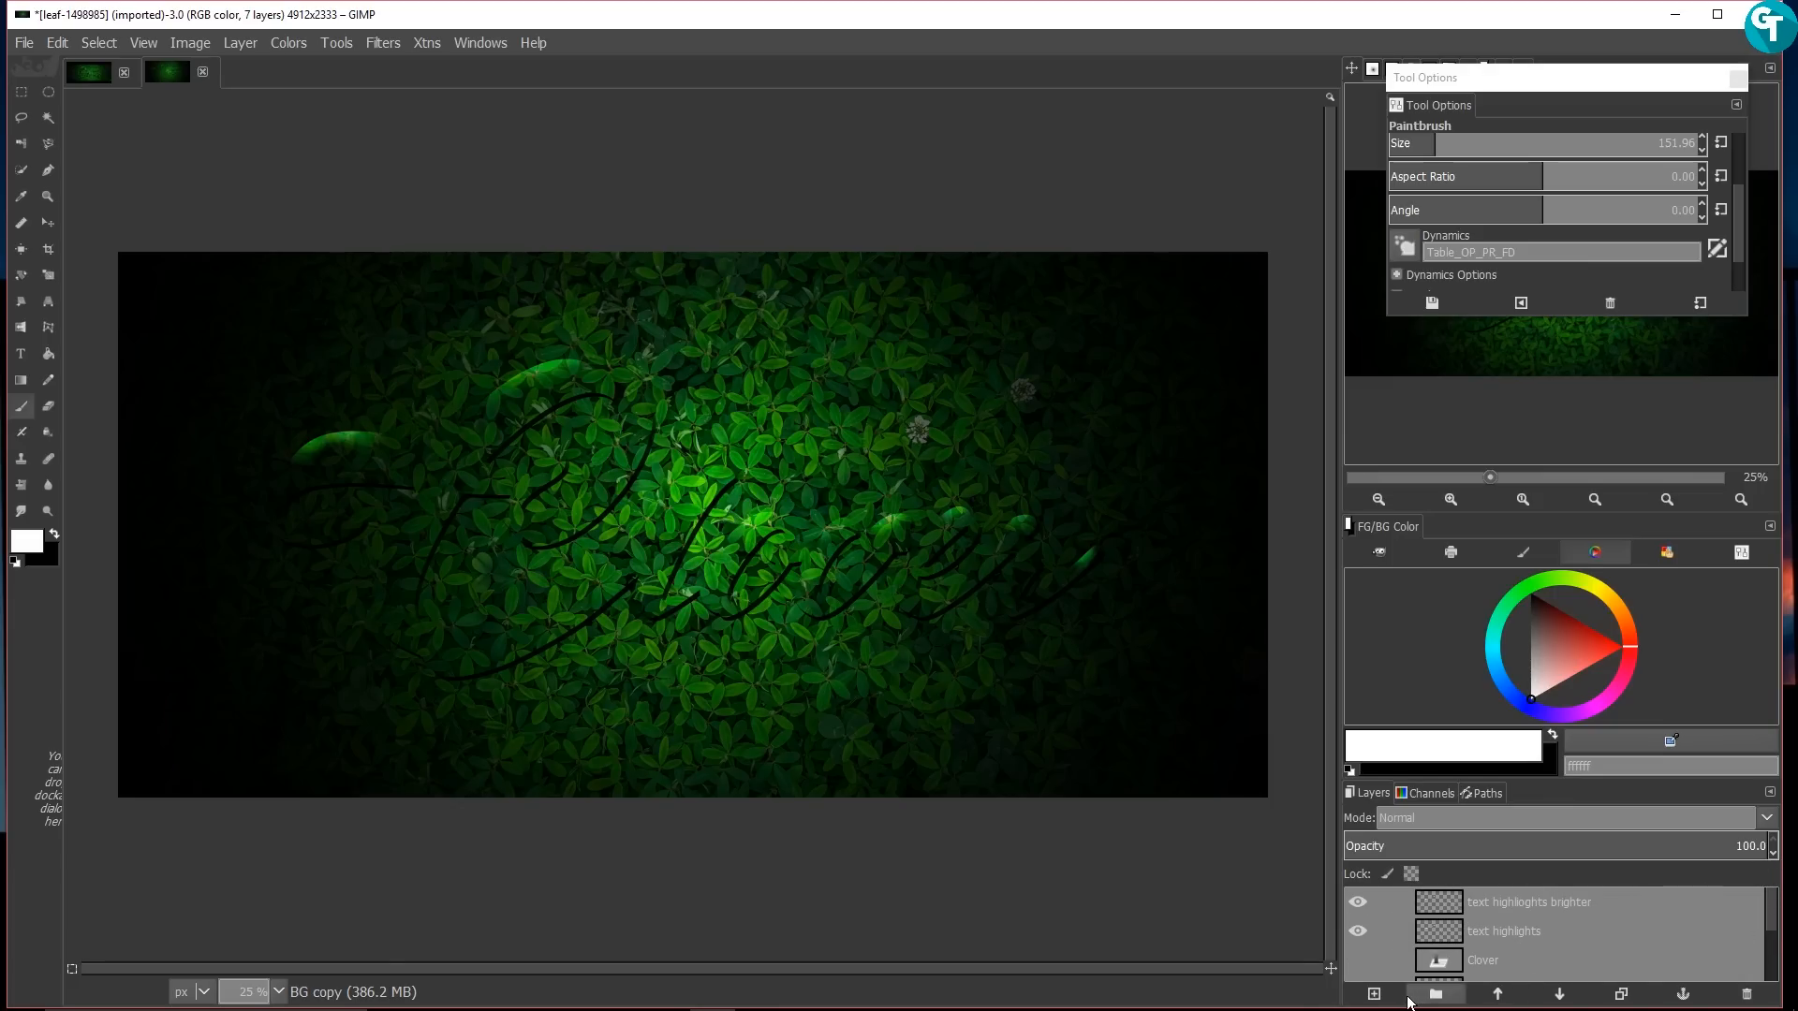
left_click(1374, 993)
left_click(1377, 979)
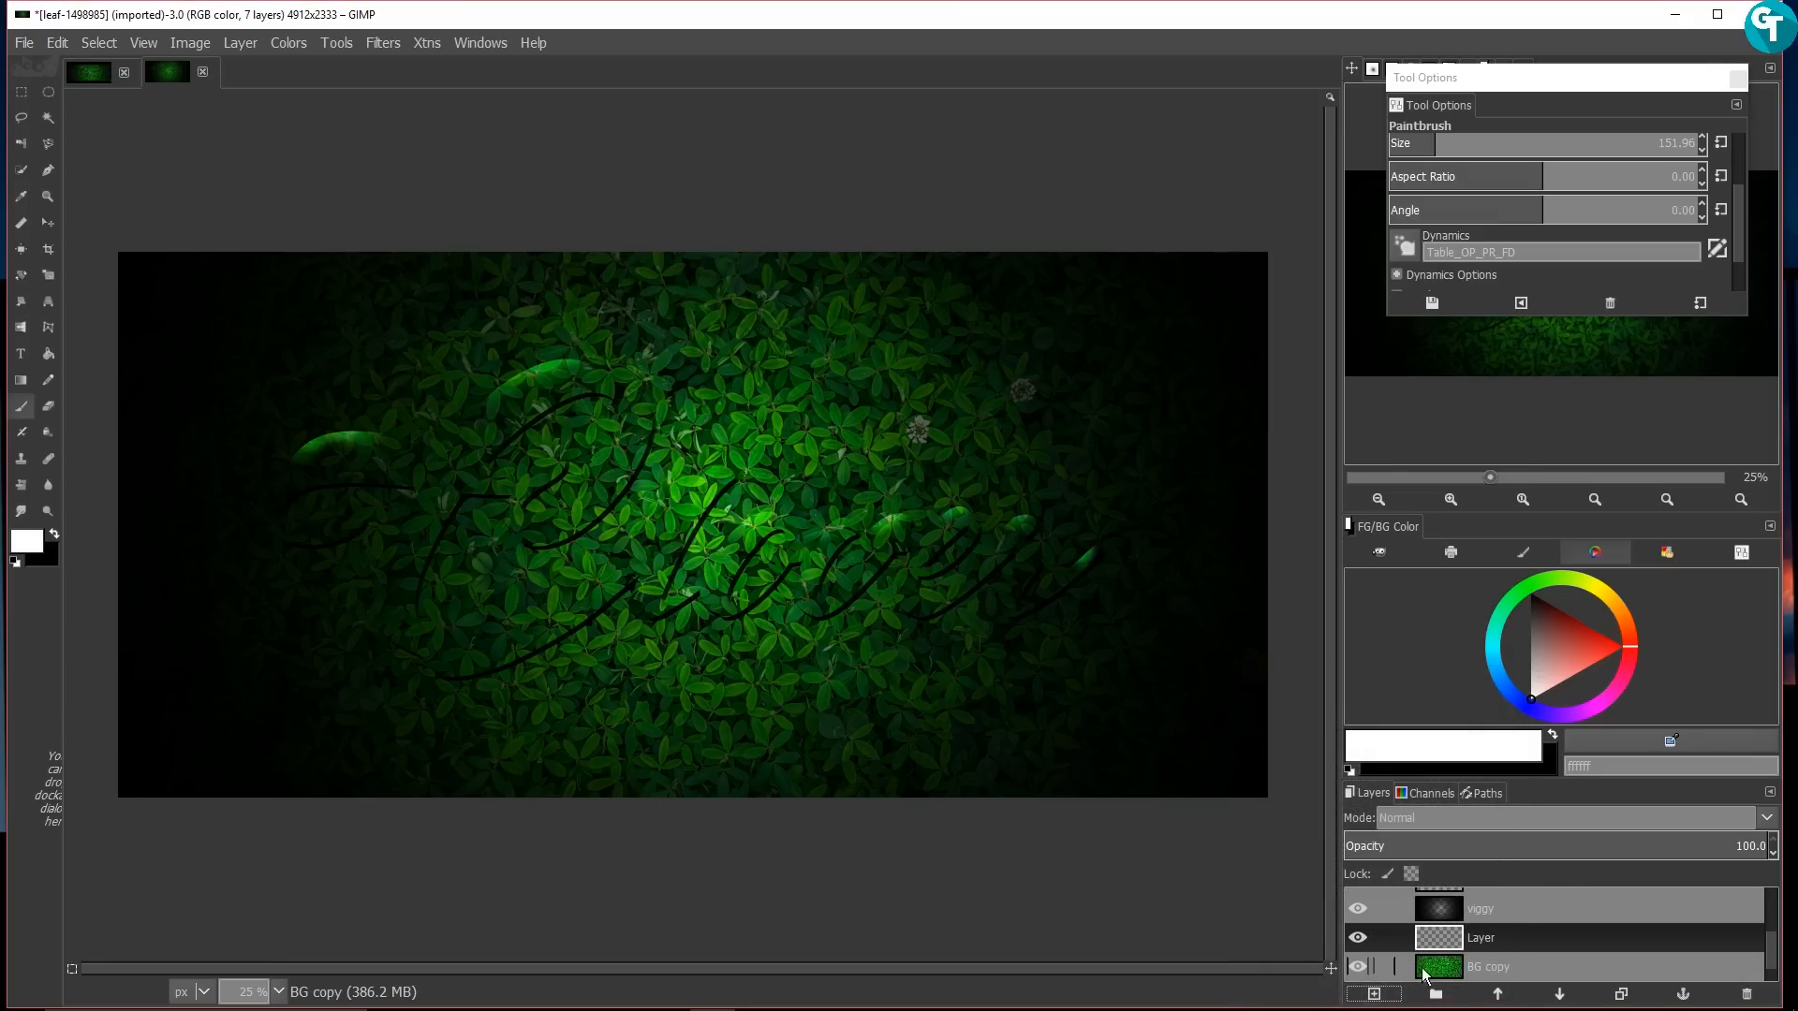
mouse_move(1522, 920)
left_mouse_down()
mouse_move(1524, 894)
mouse_move(1499, 899)
left_mouse_up()
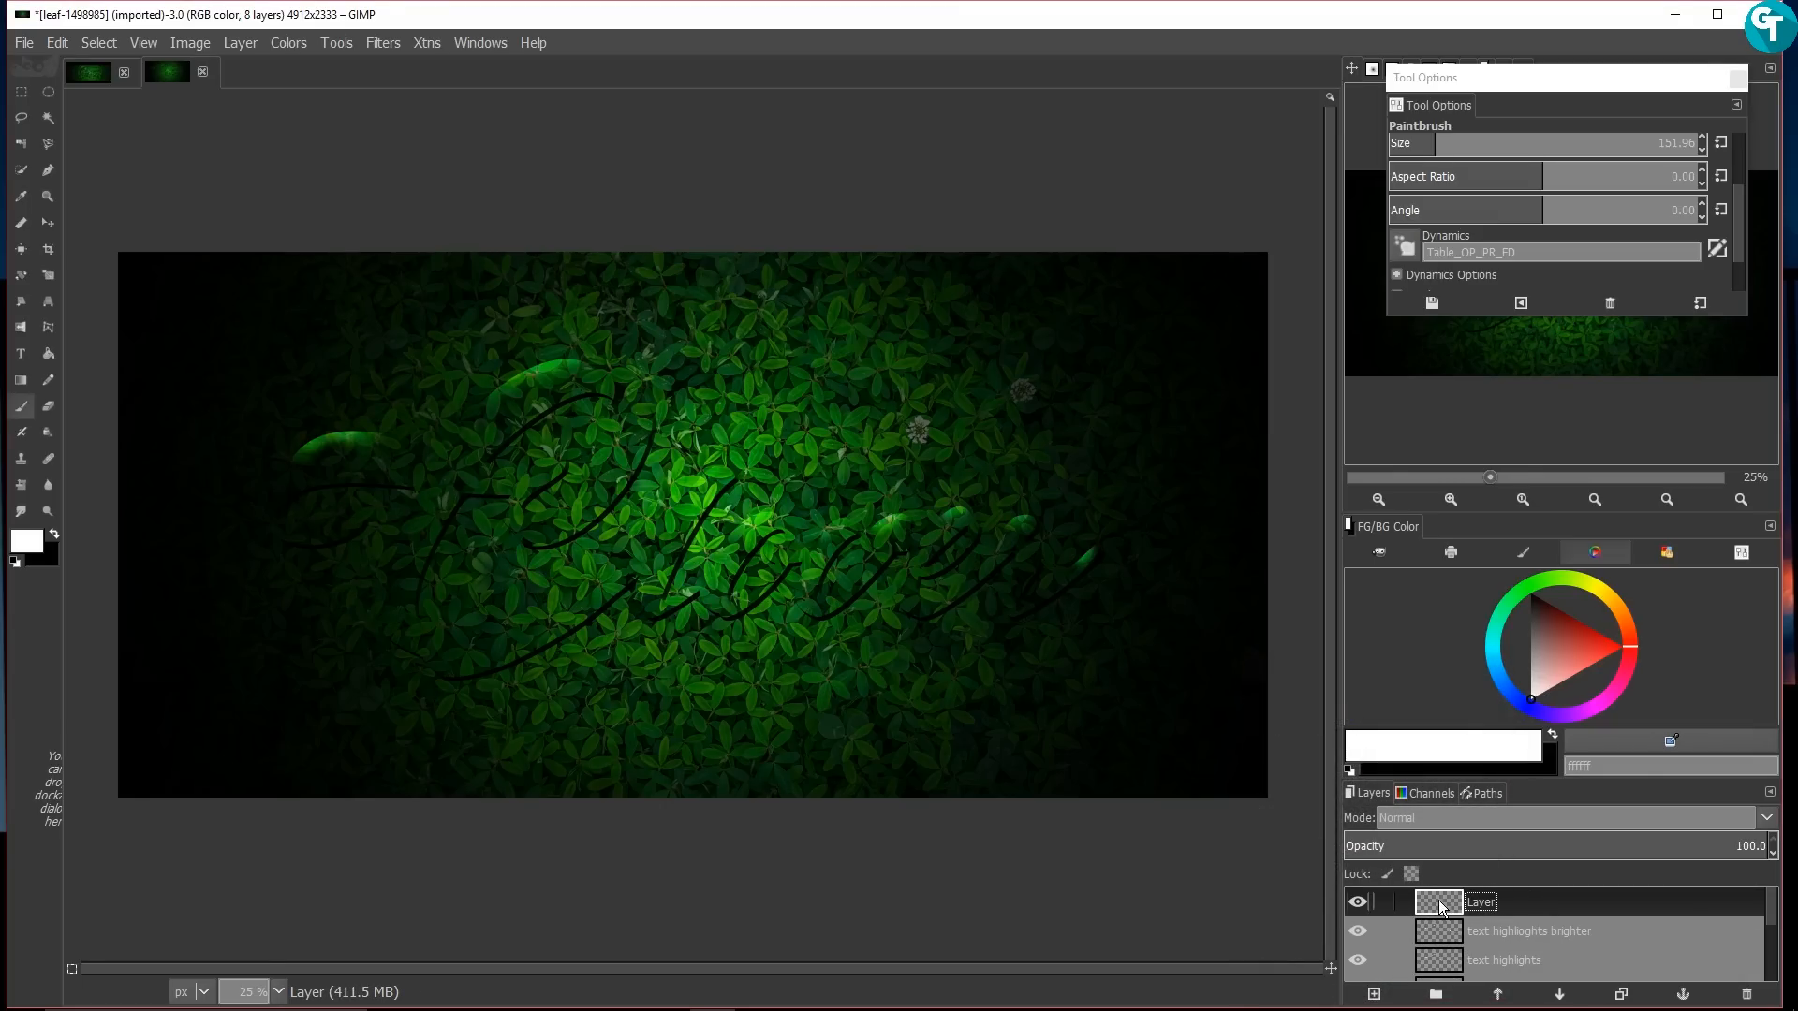
double_click(1489, 899)
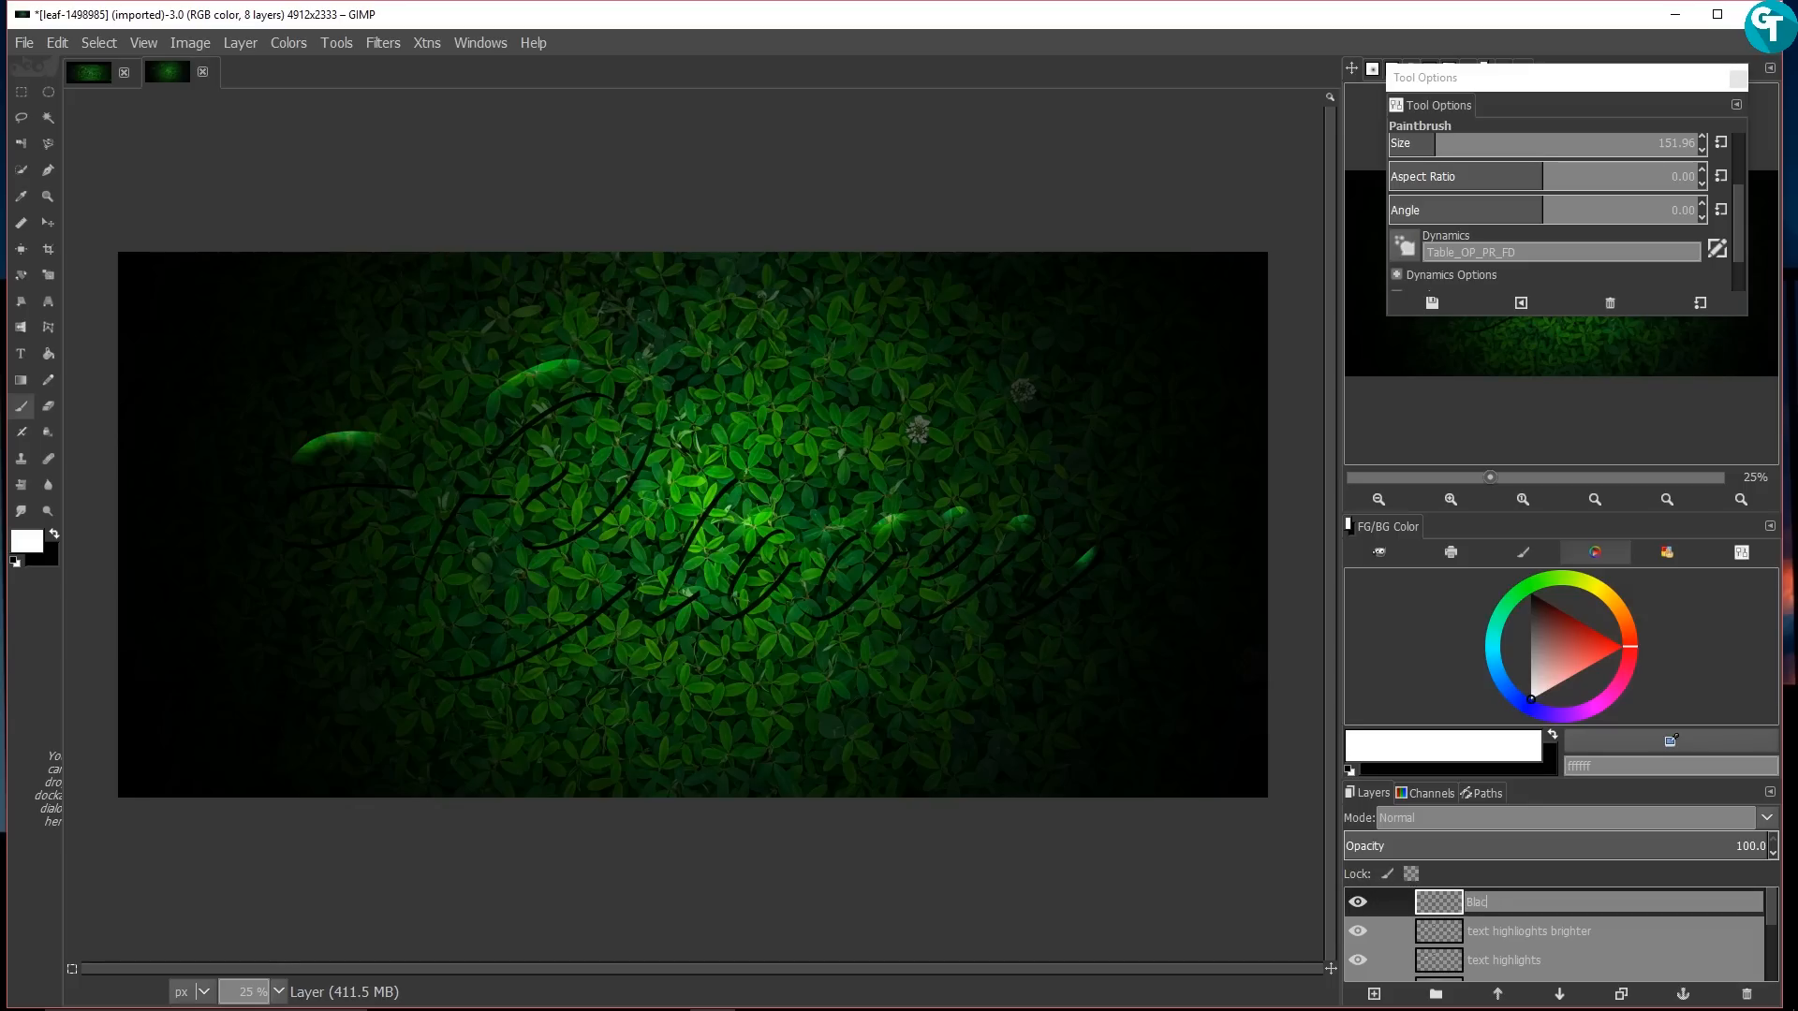
key("Return")
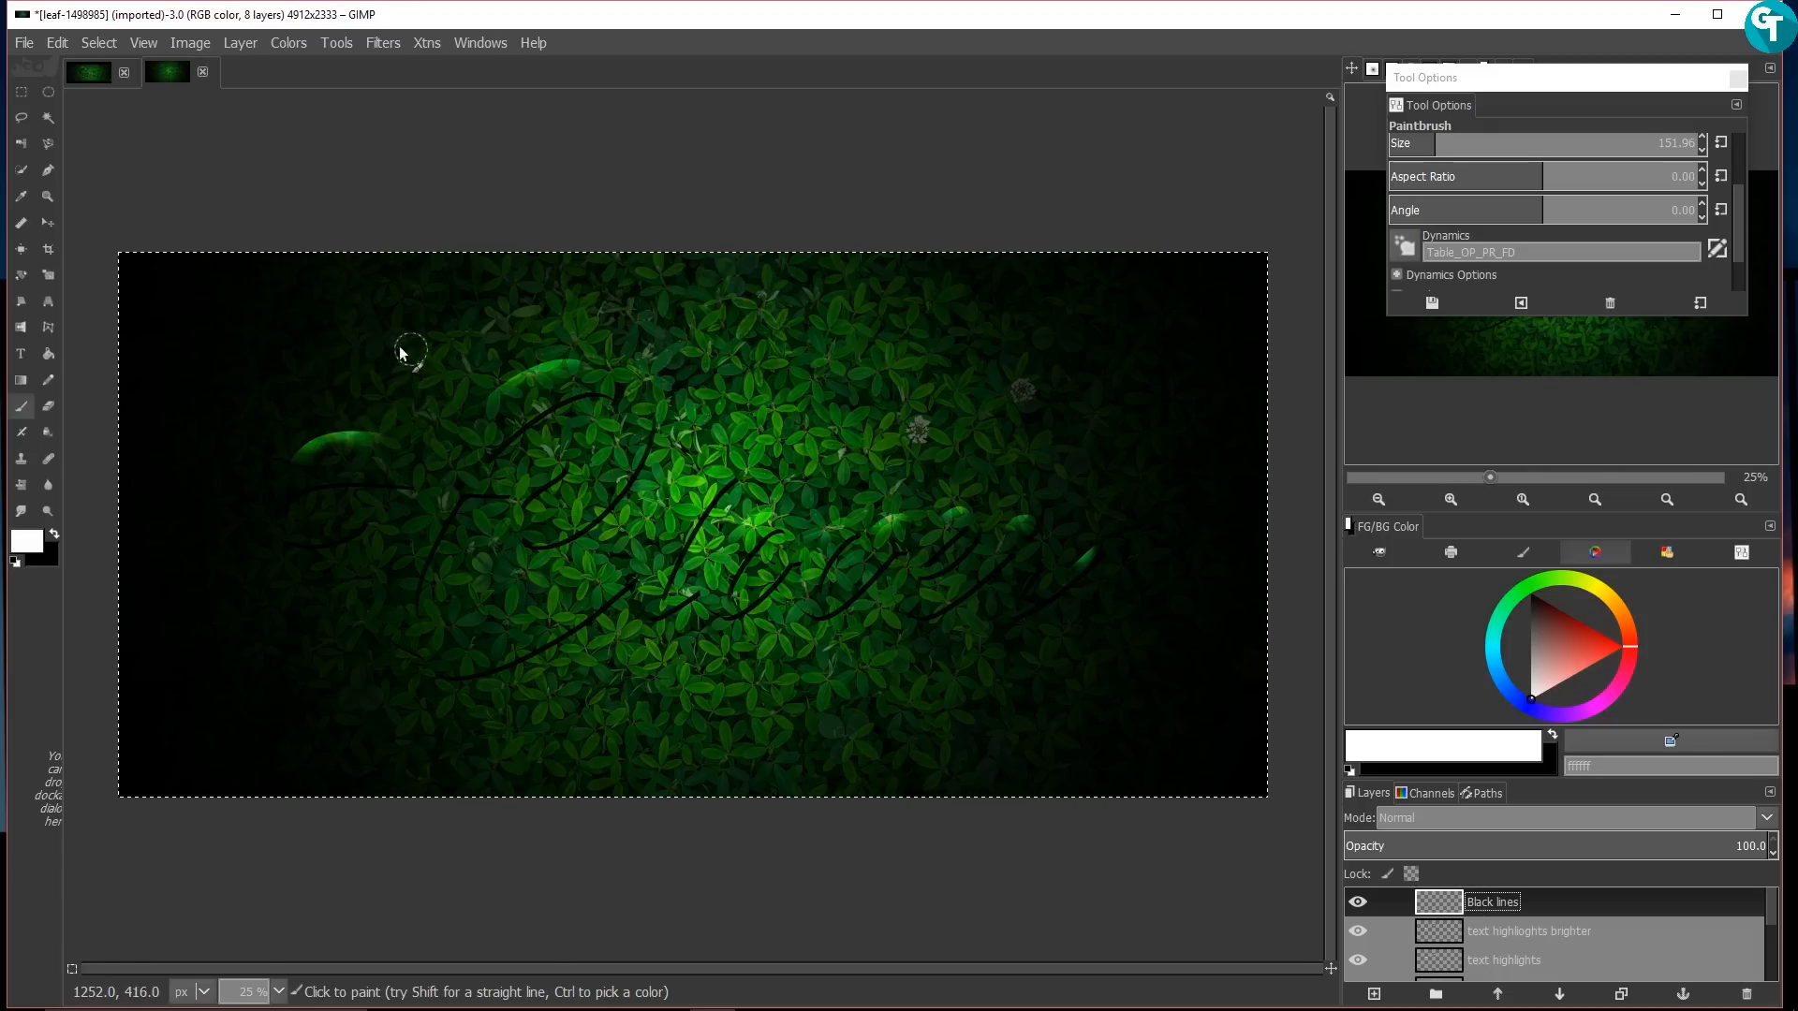
Step: Subtract a wide central band from the full-image selection, fill the strips above and below it with black, and deselect
scroll(931, 389, "down", 1)
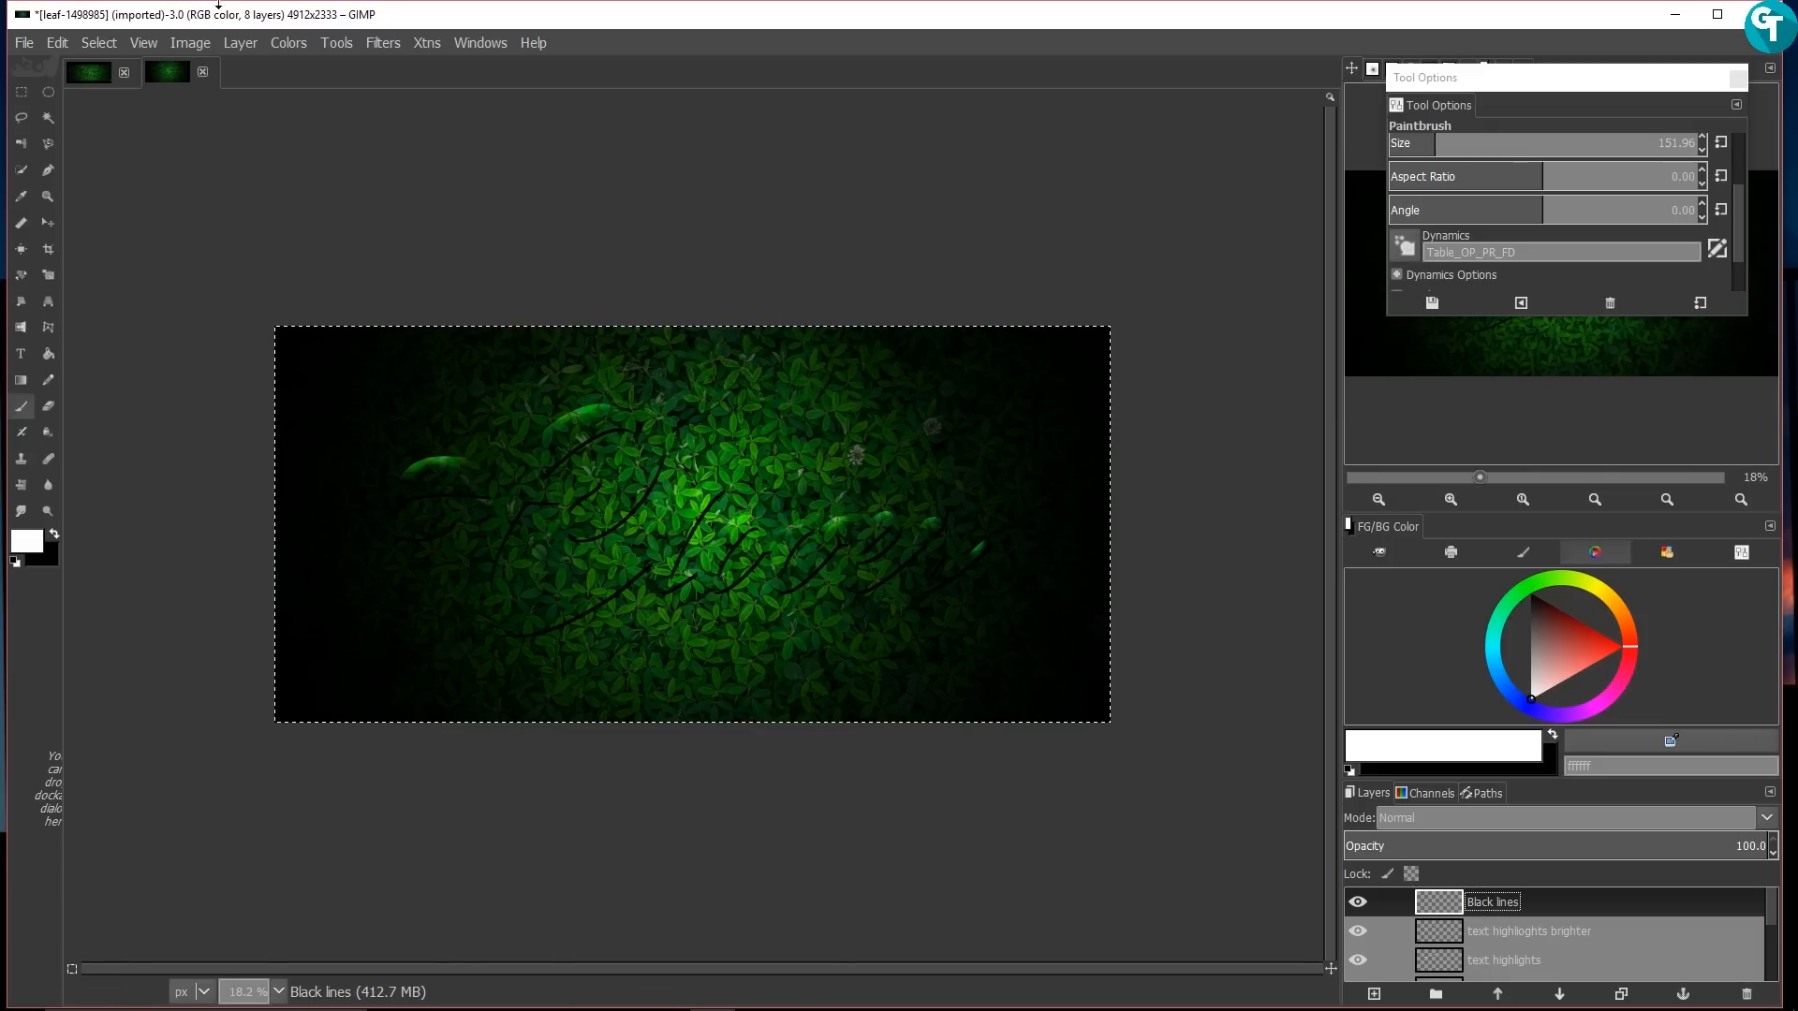
left_click(22, 92)
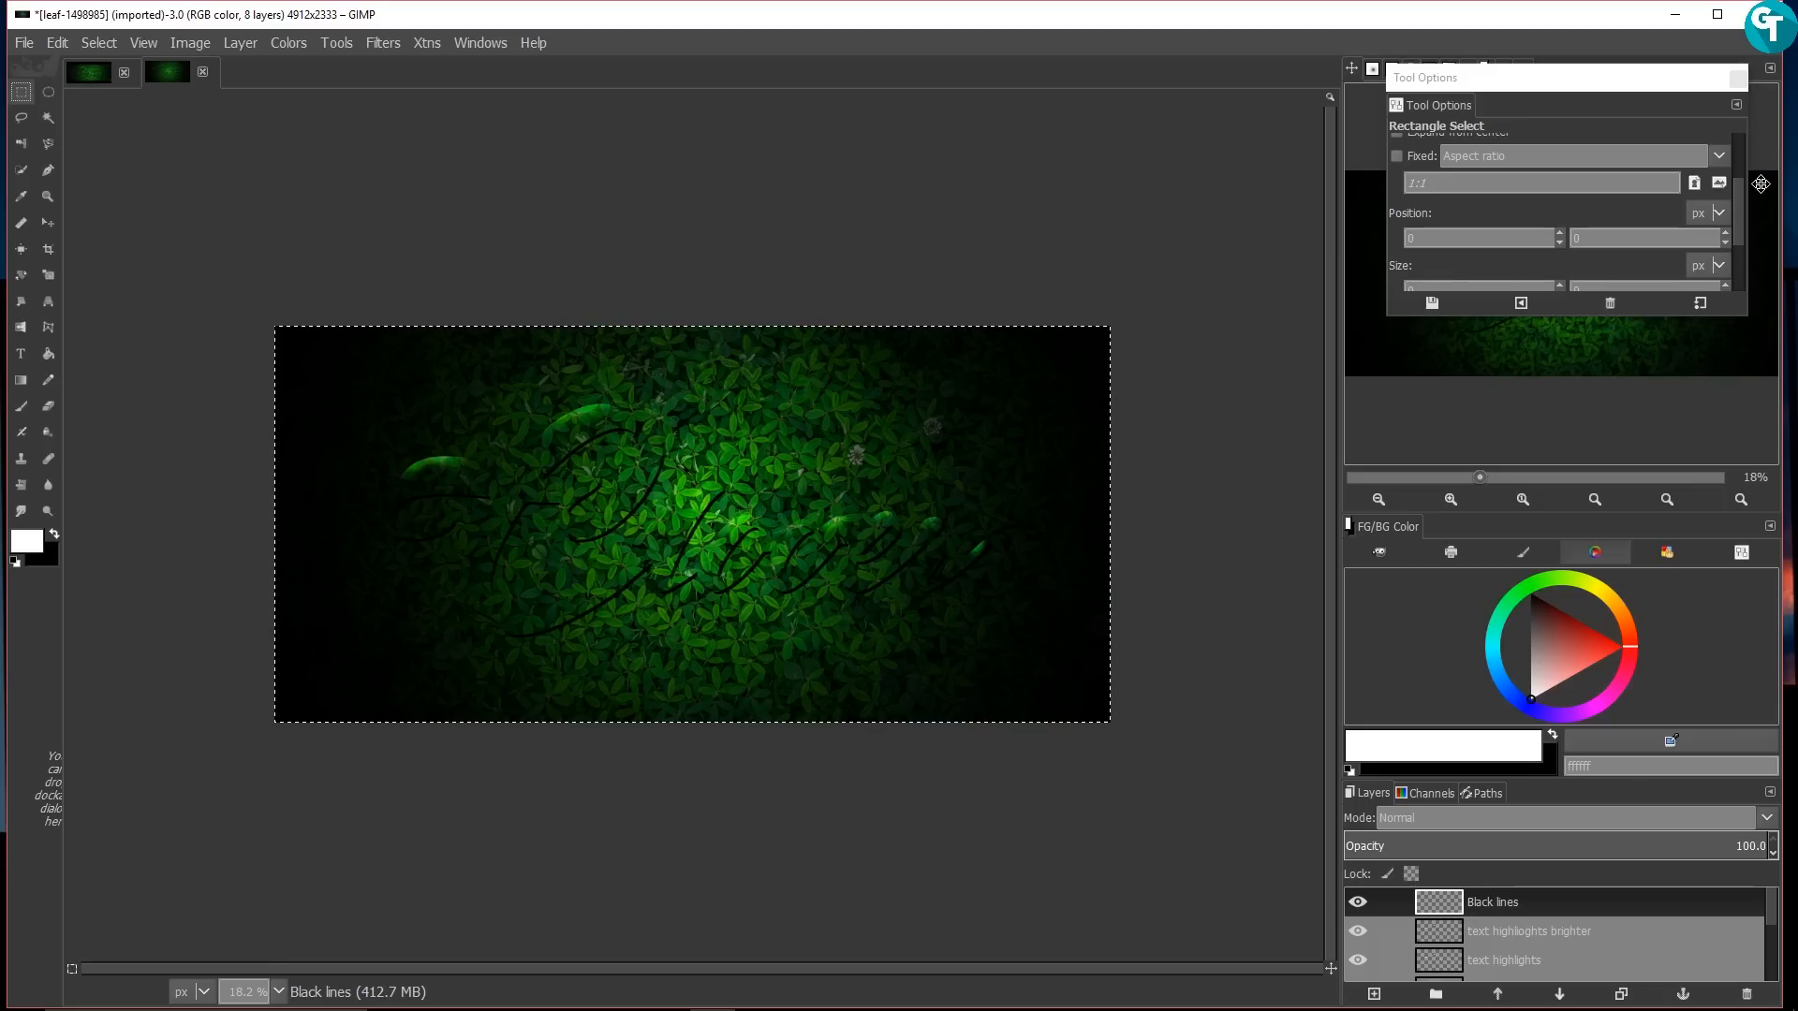
left_click_drag(1740, 185, 1723, 126)
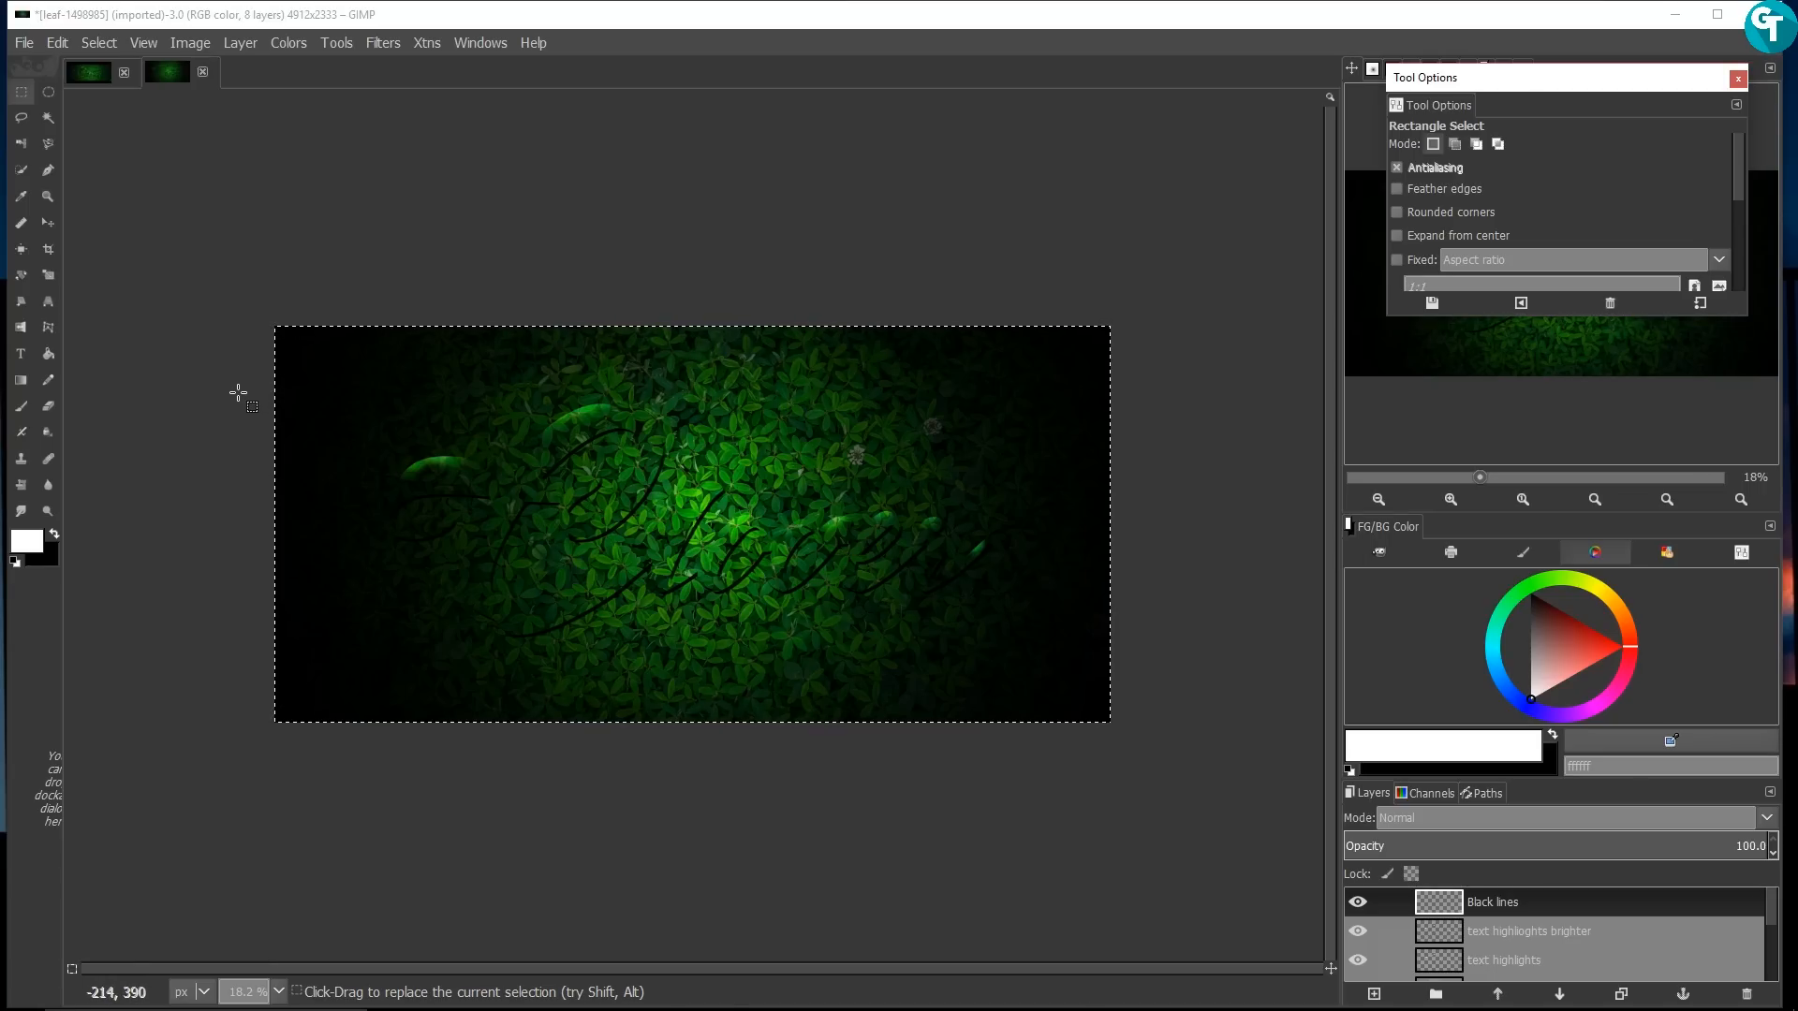
left_click_drag(238, 392, 1155, 647)
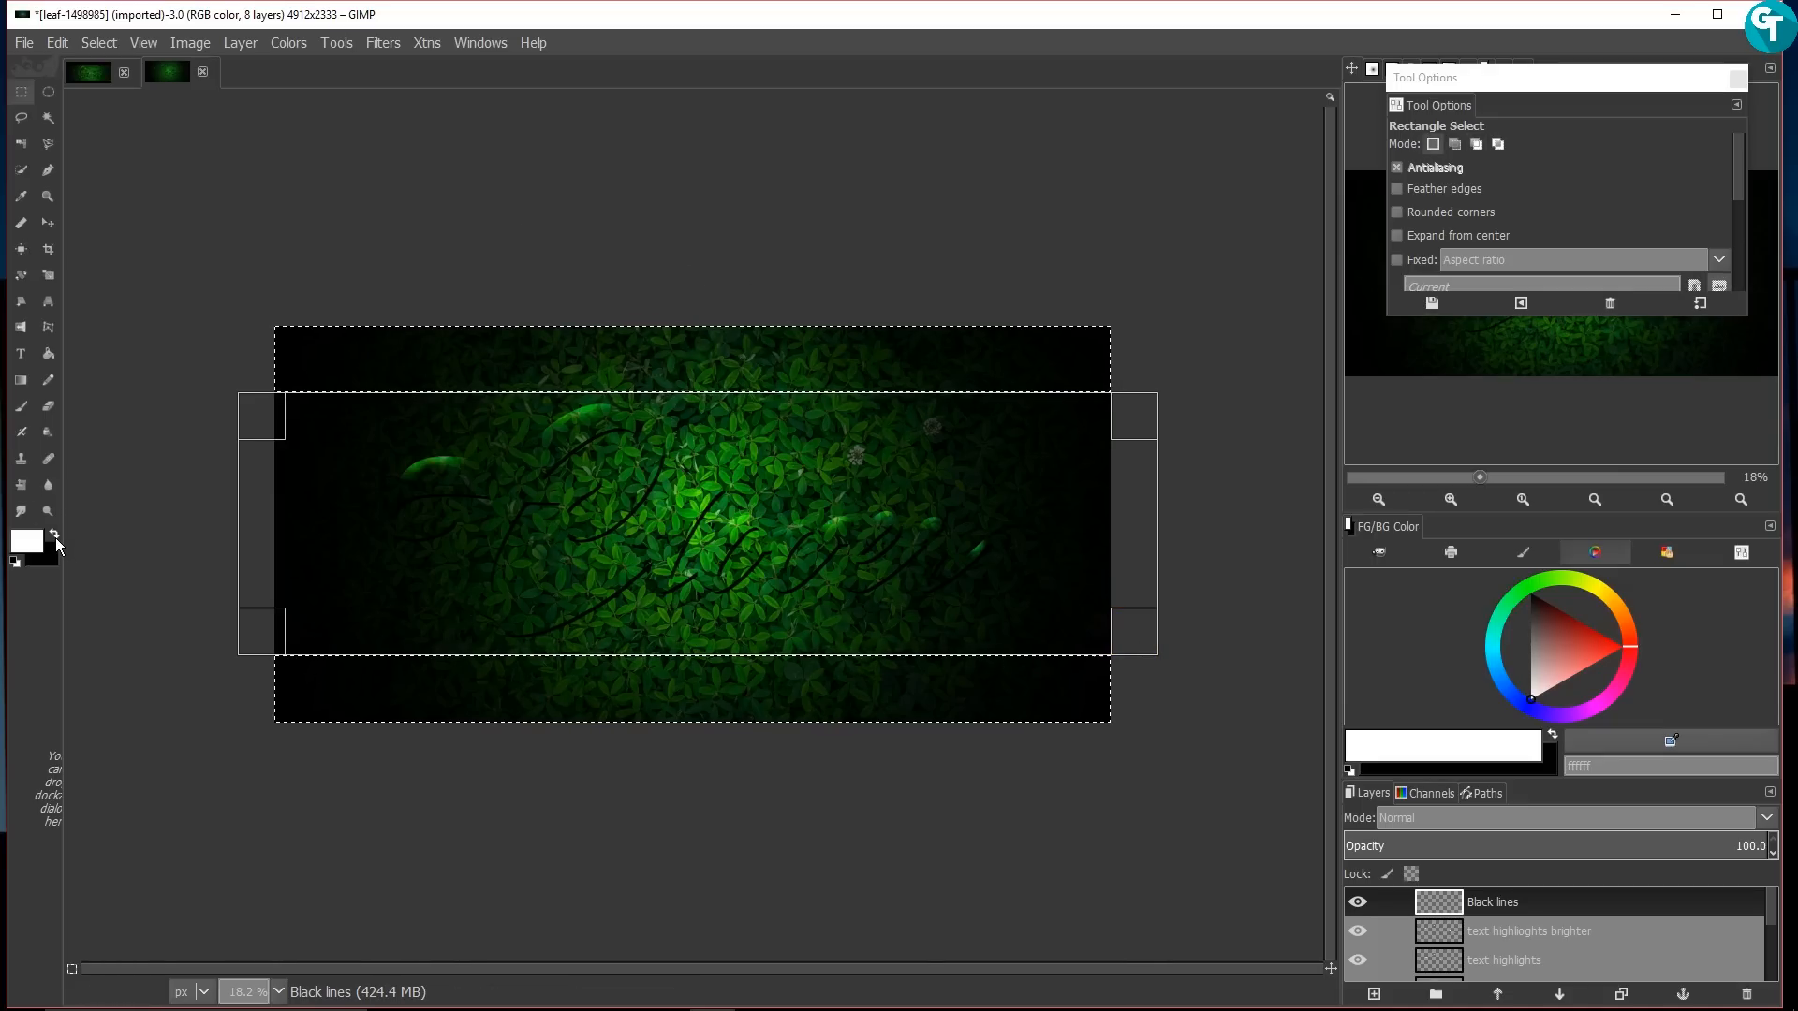
left_click(54, 536)
left_click_drag(31, 548, 482, 365)
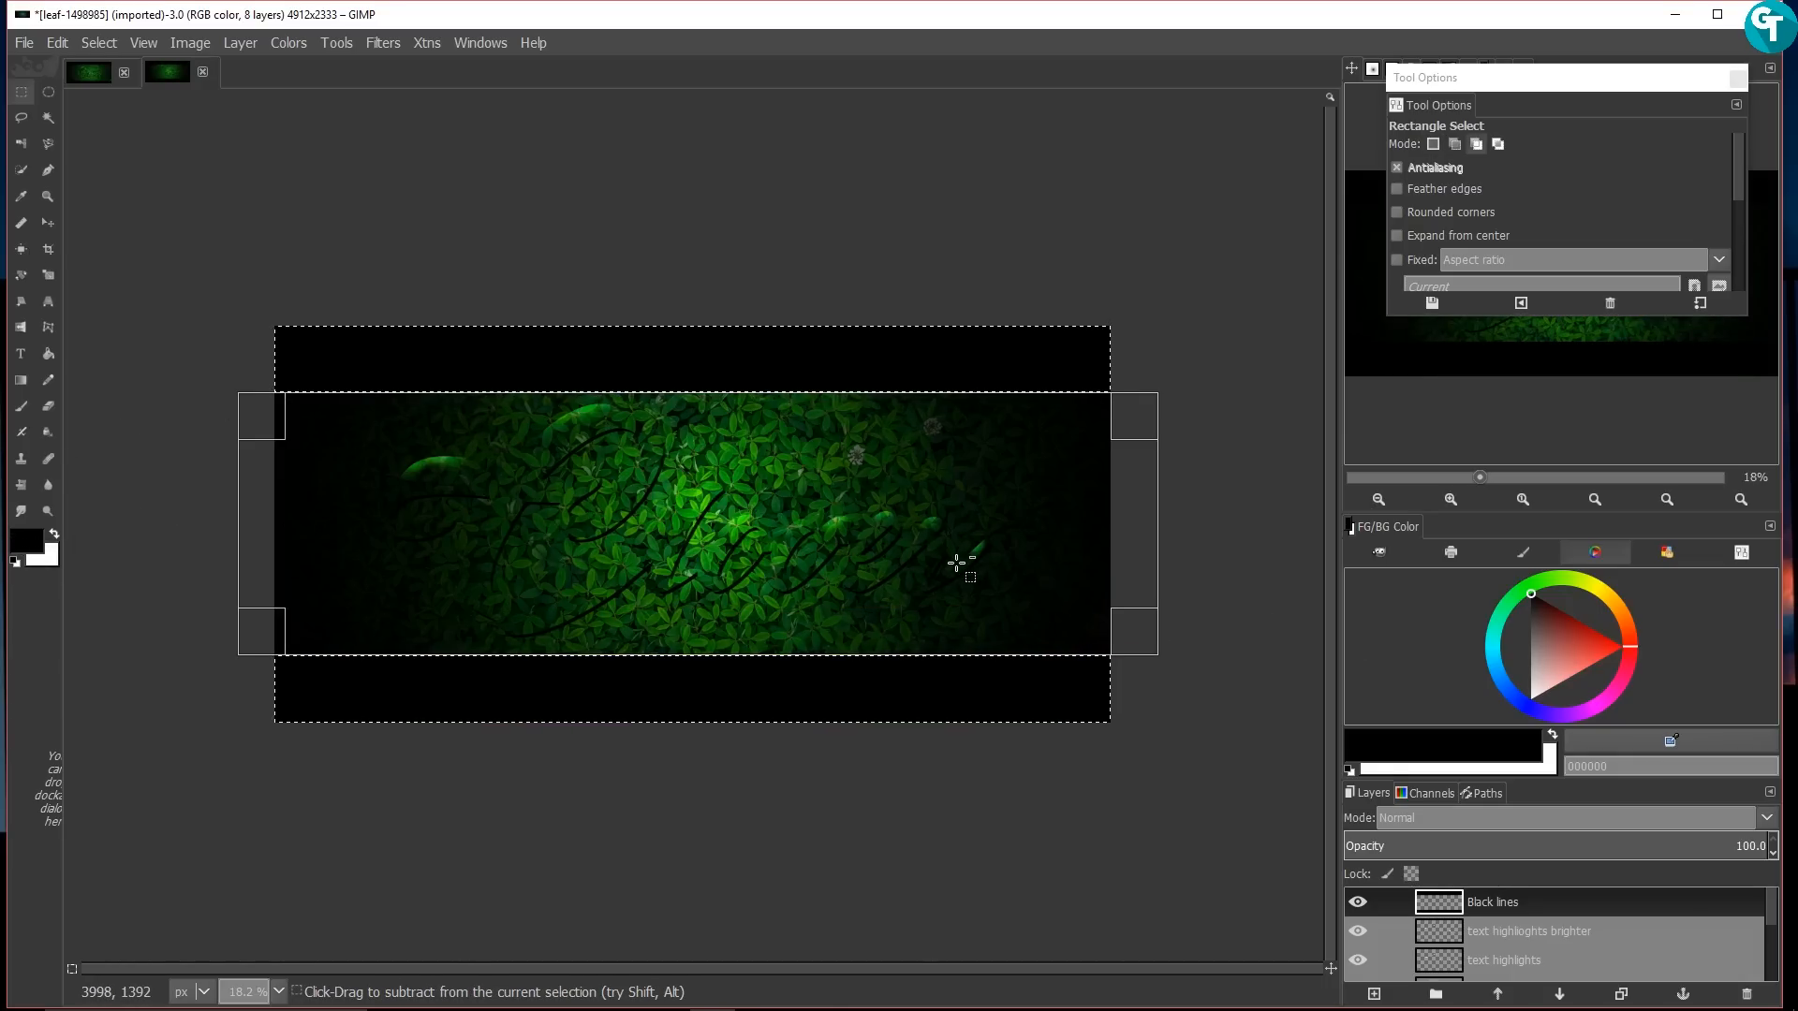
key("ctrl+shift+a")
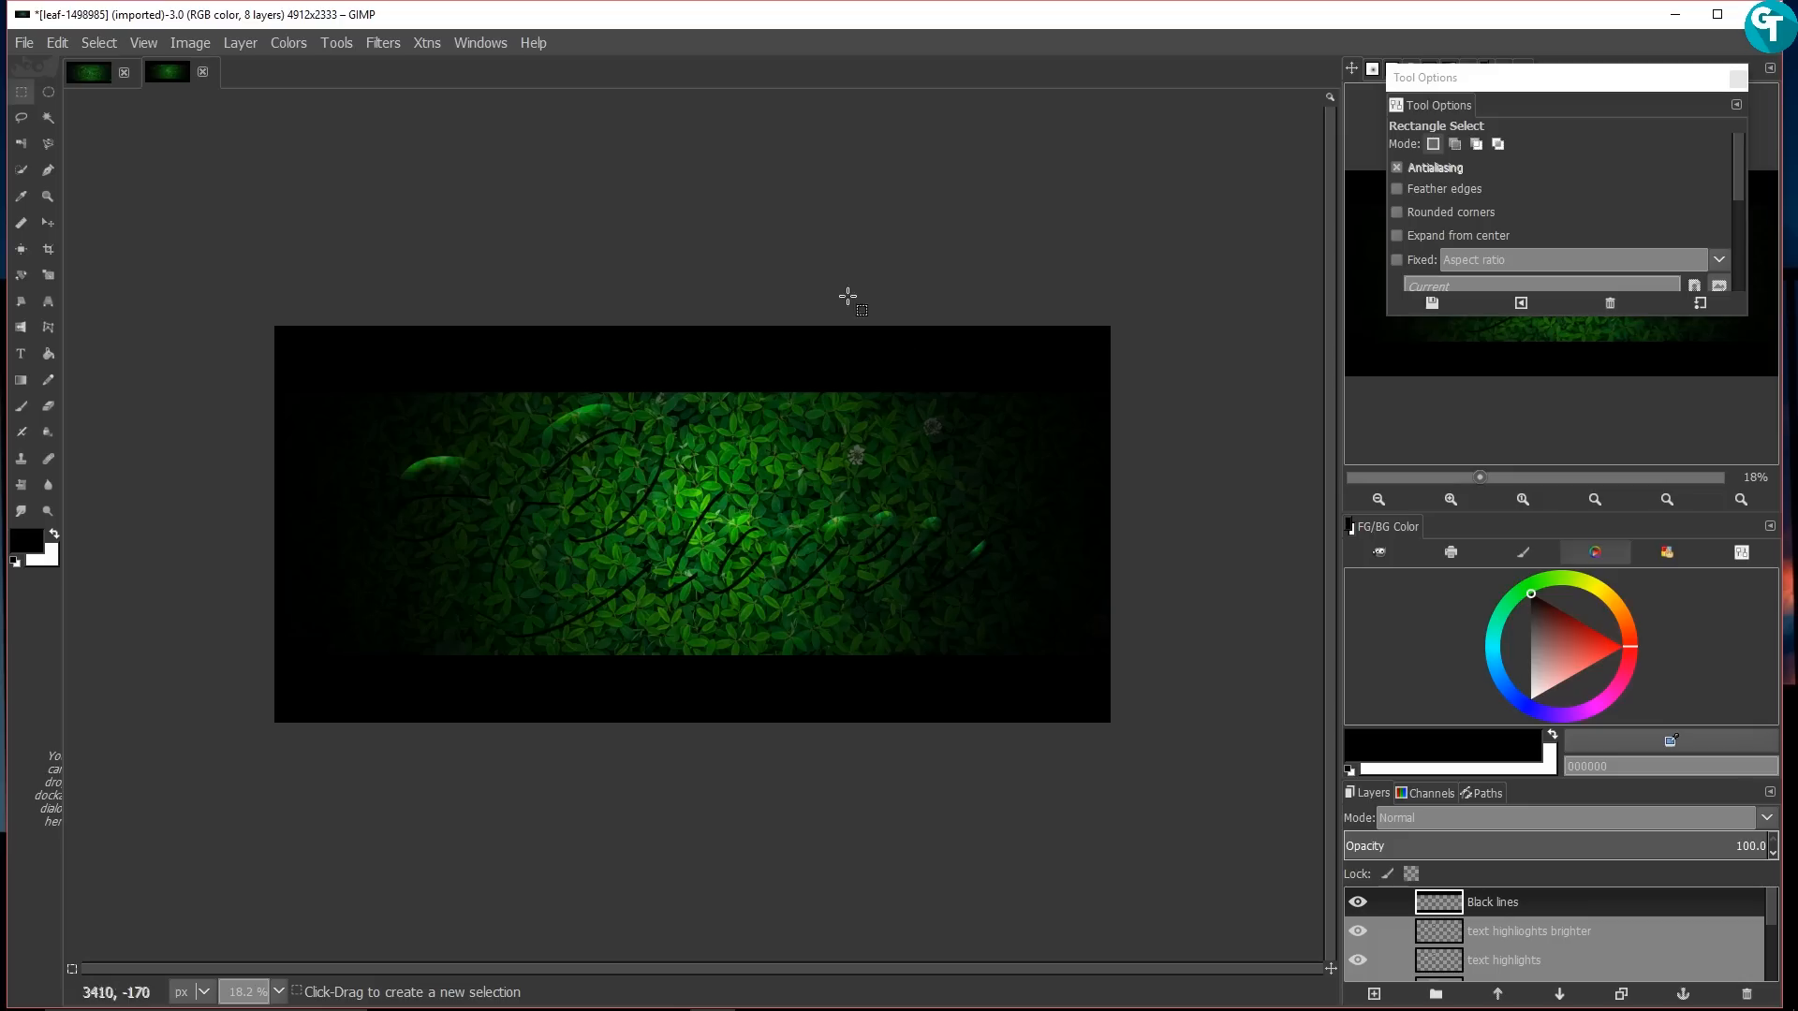
scroll(984, 468, "down", 1)
scroll(1008, 518, "up", 2)
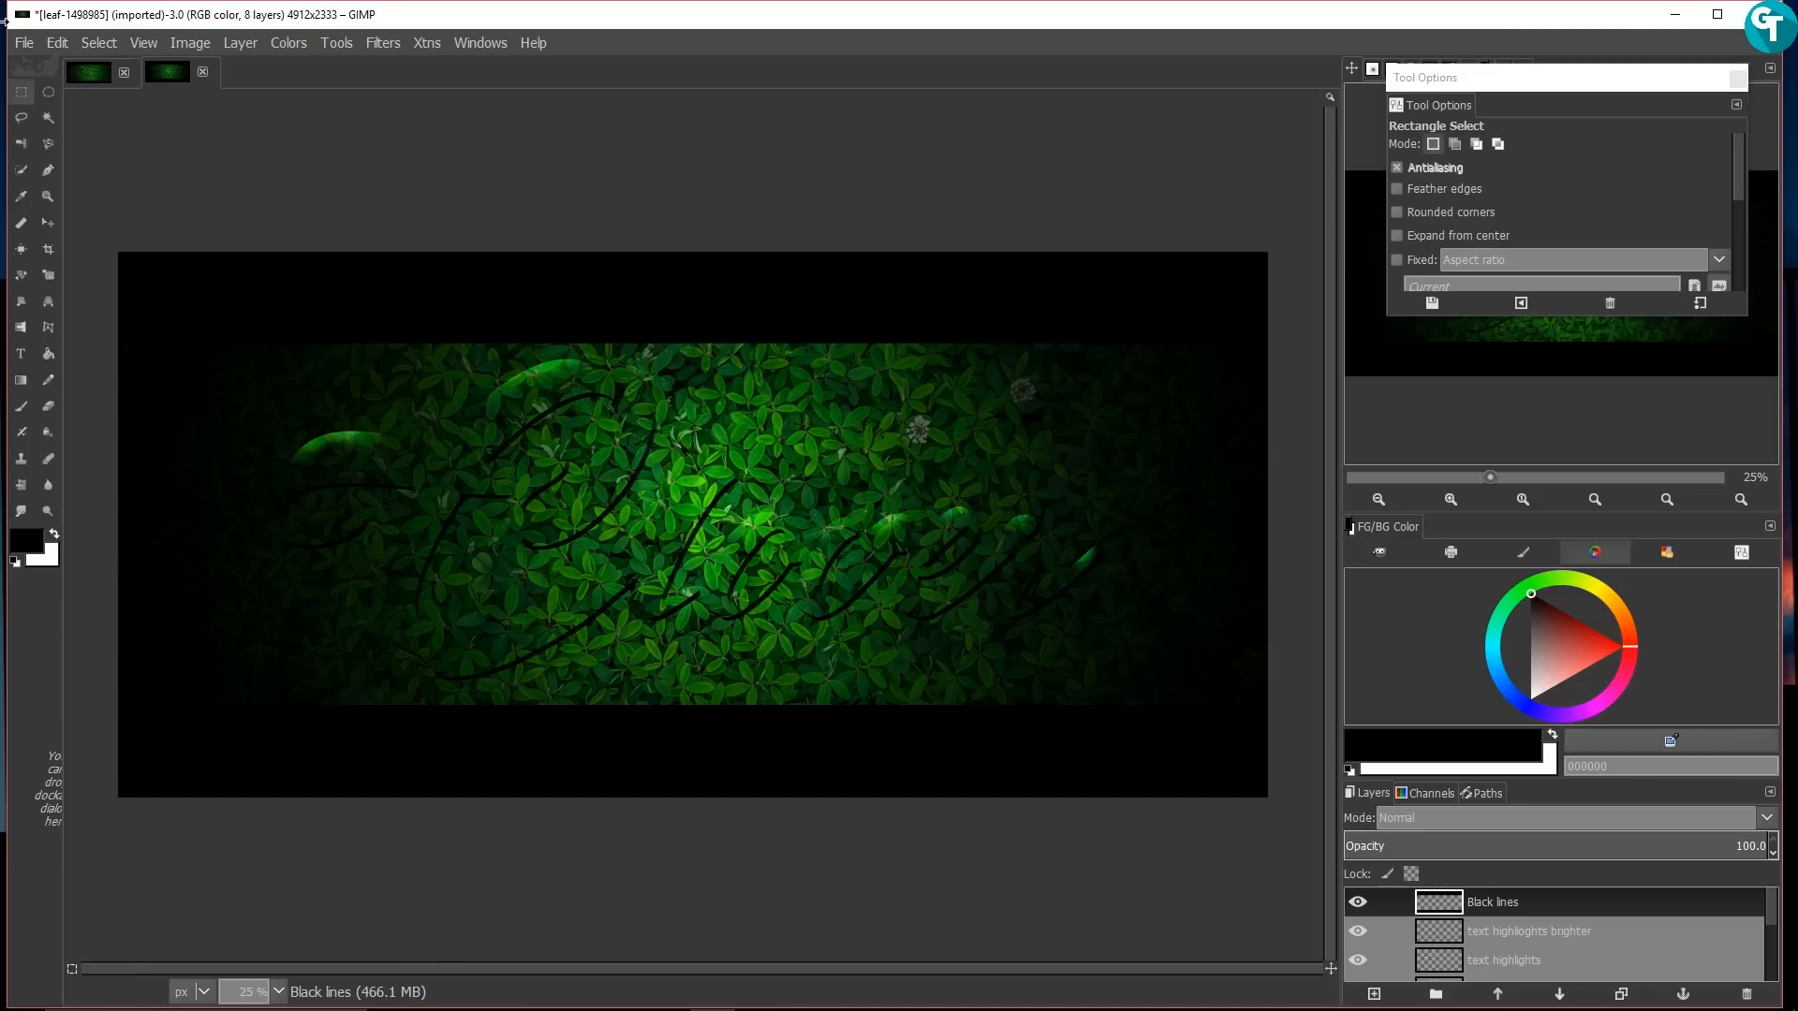
Step: Compare the bars with the Clover_Tutorial image, then thin them by clearing a taller central band from the Black lines layer and deselect
left_click(86, 84)
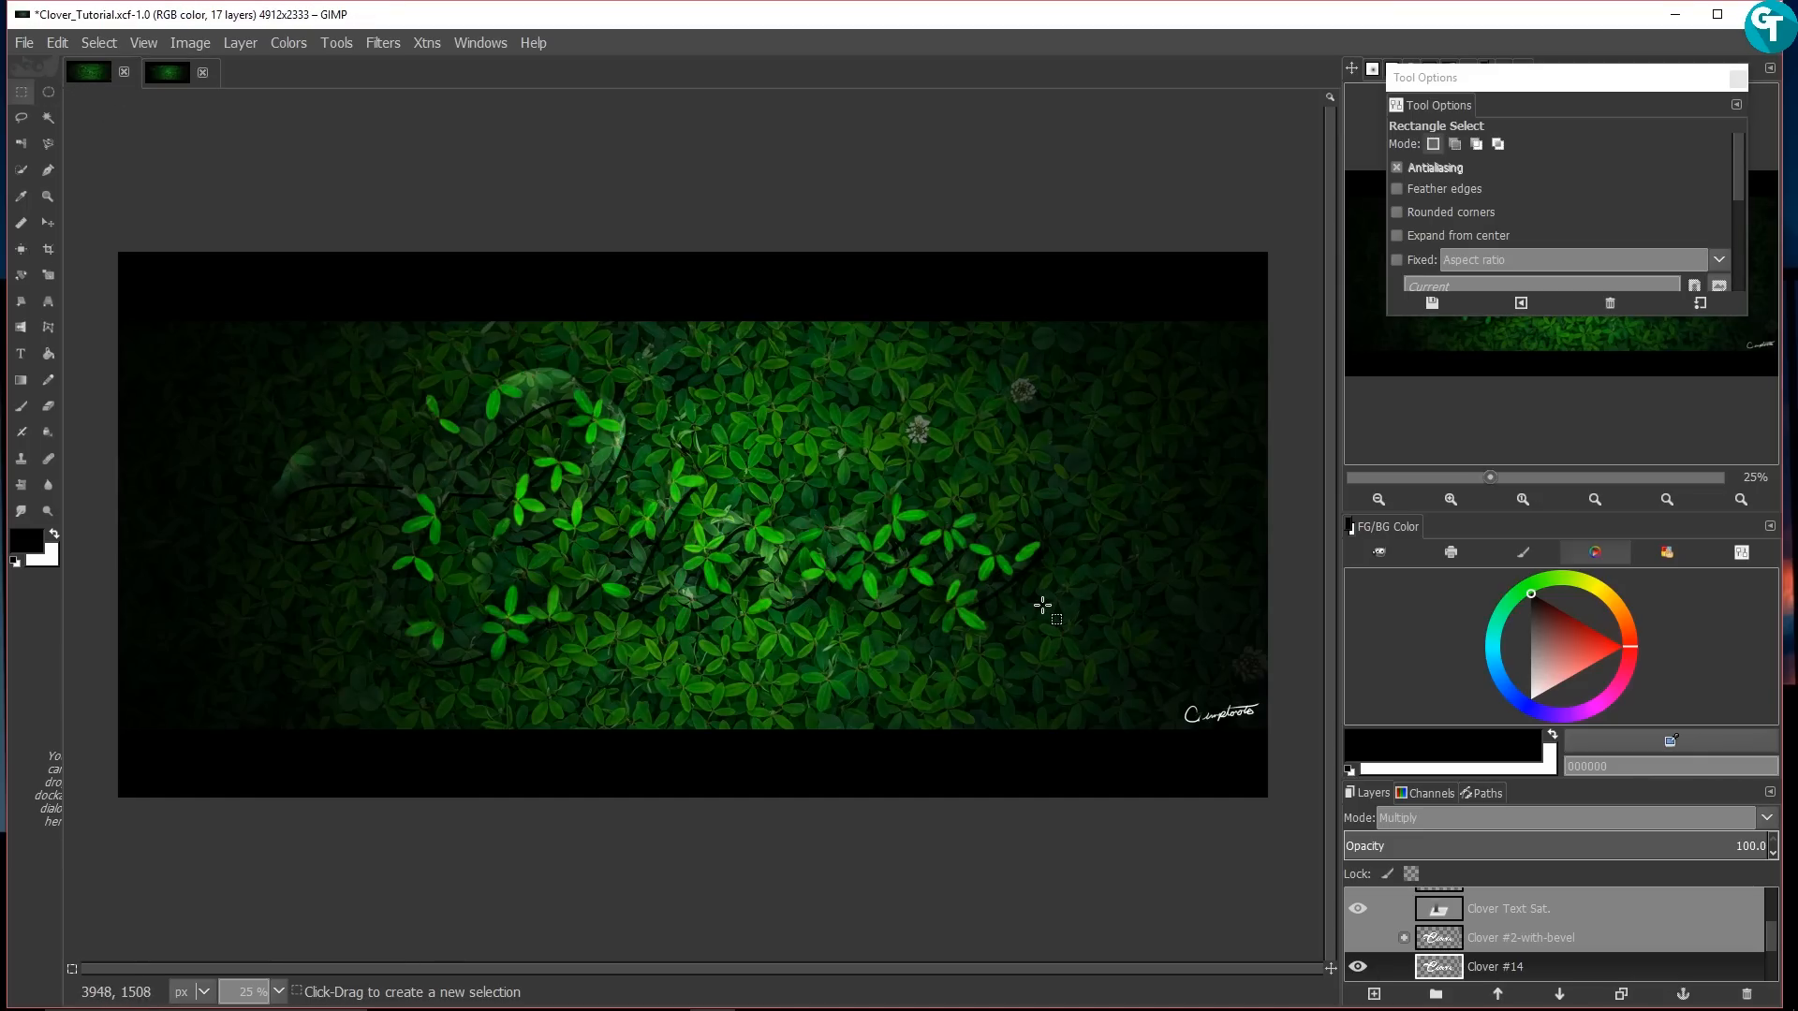
left_click(167, 79)
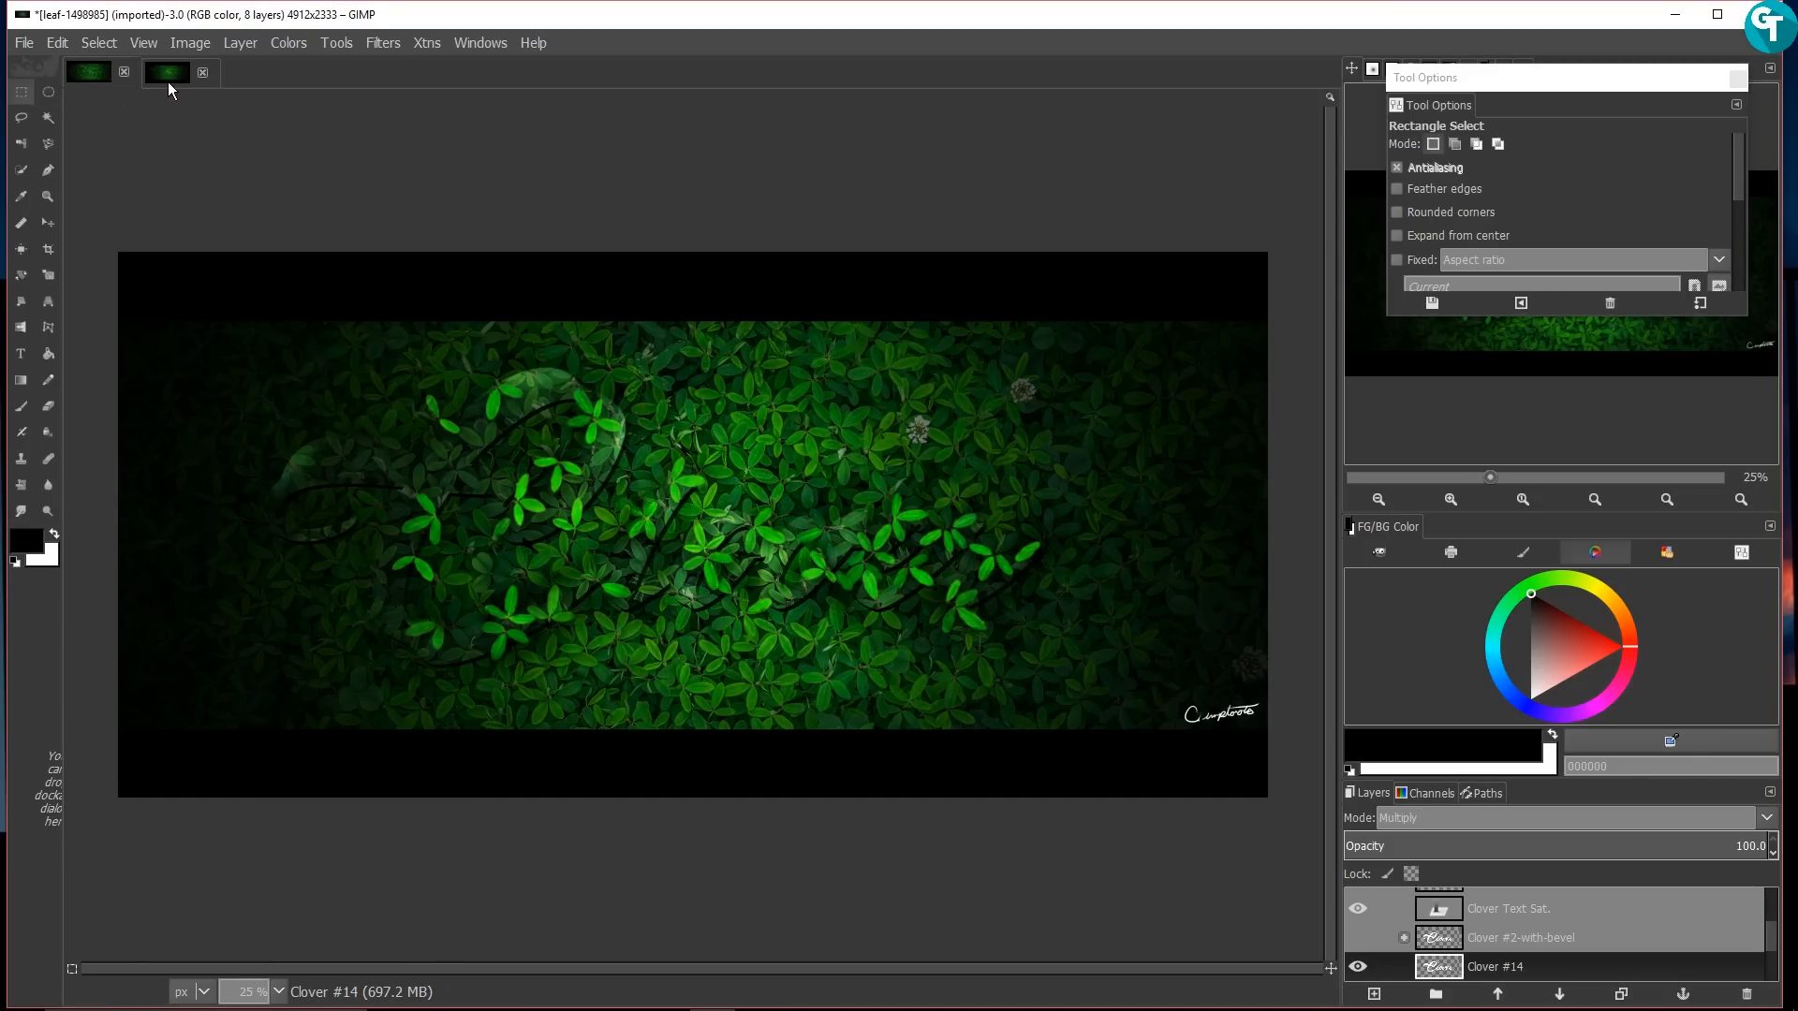
left_click(89, 74)
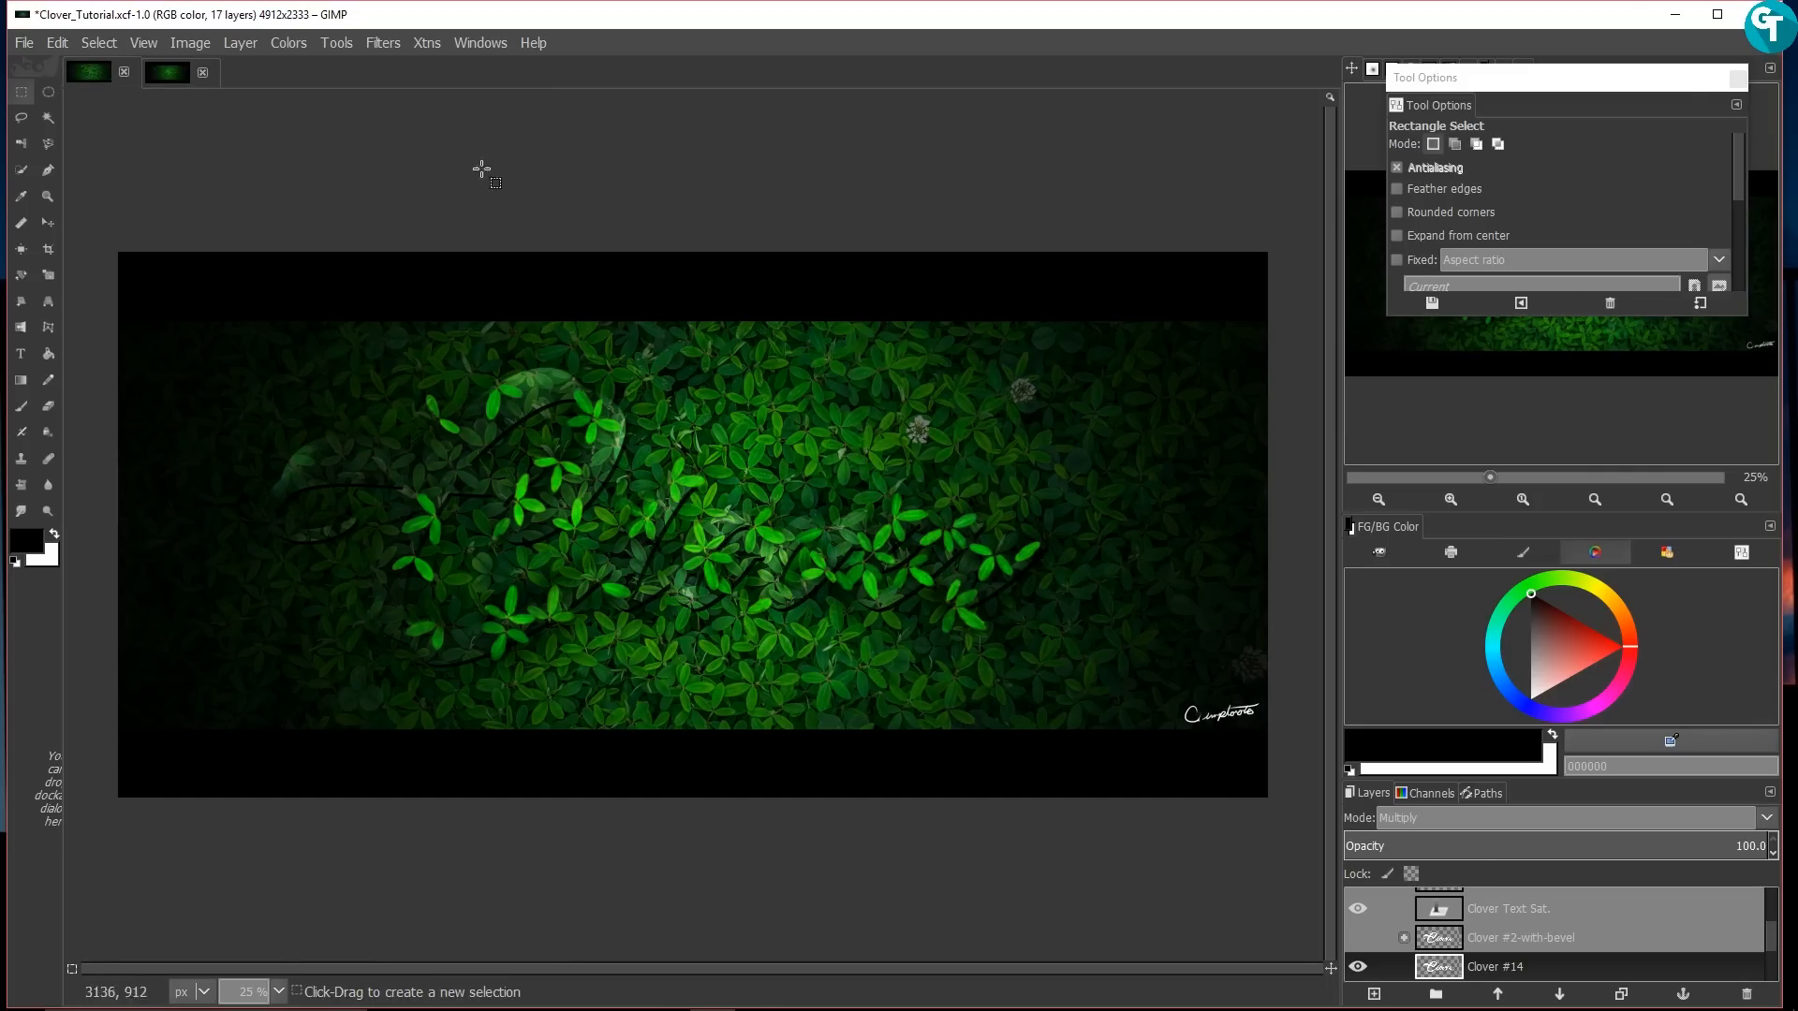
left_click(169, 72)
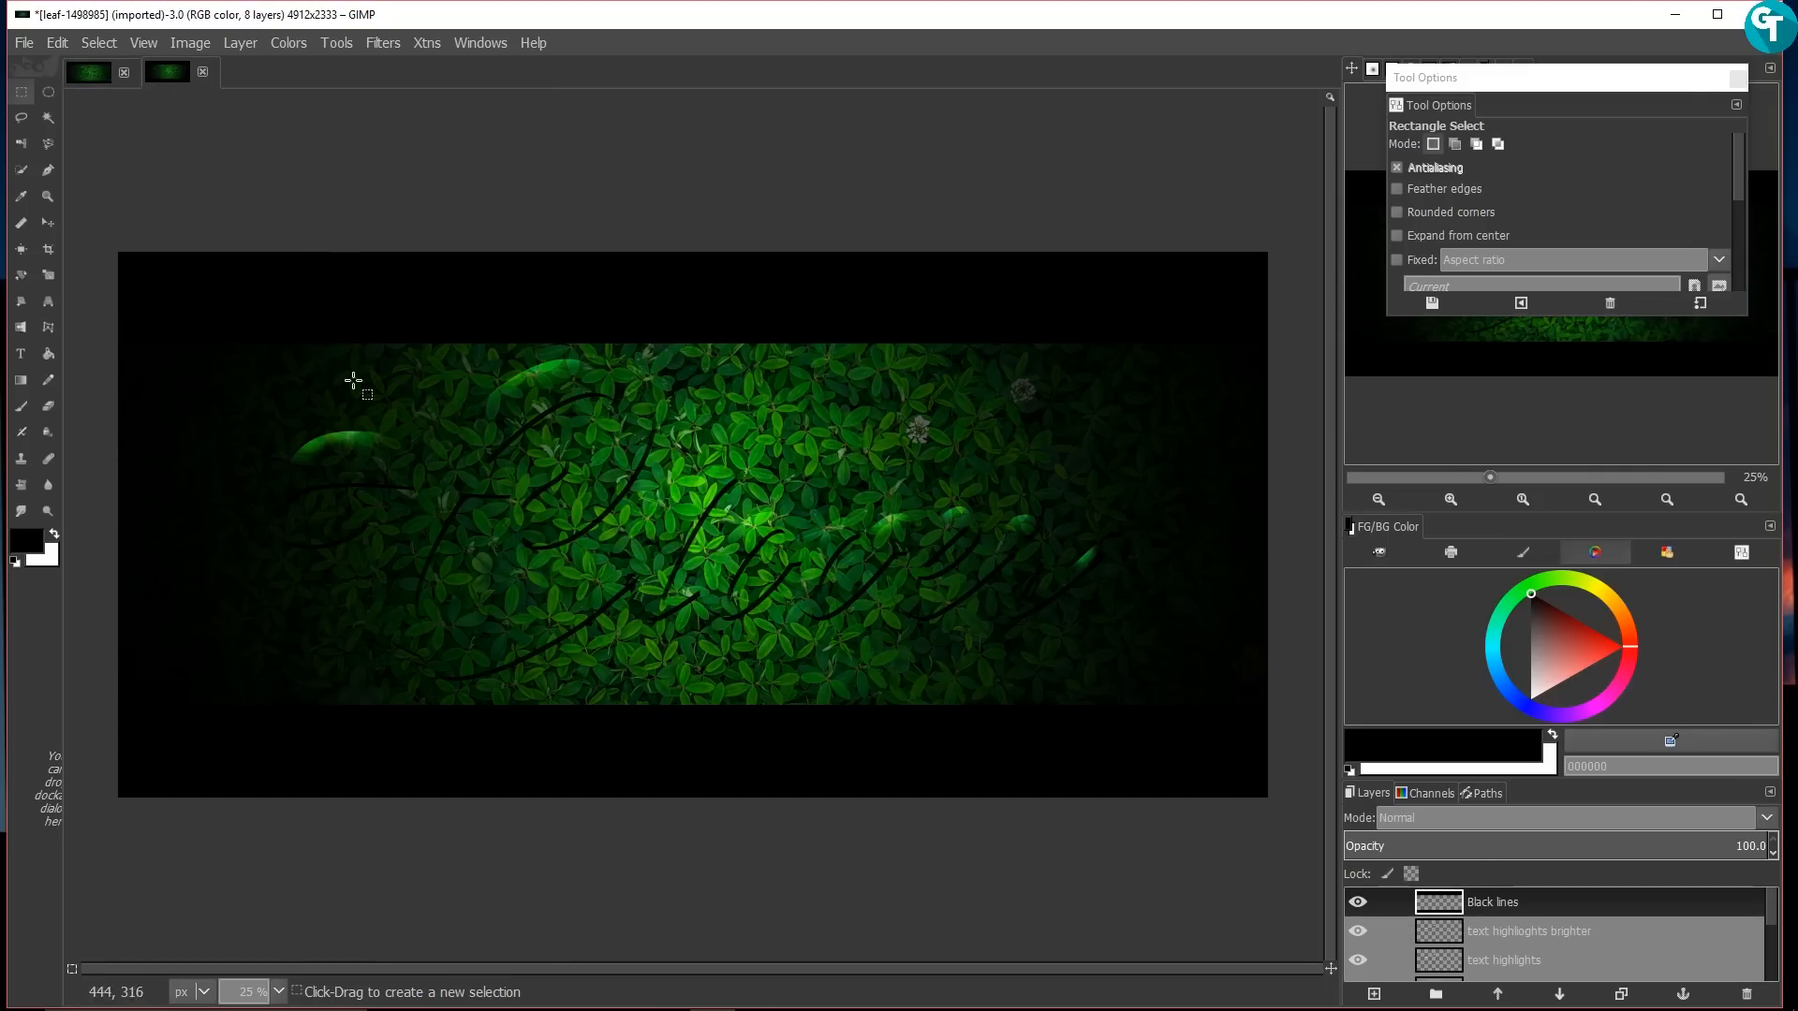
scroll(353, 380, "down", 1)
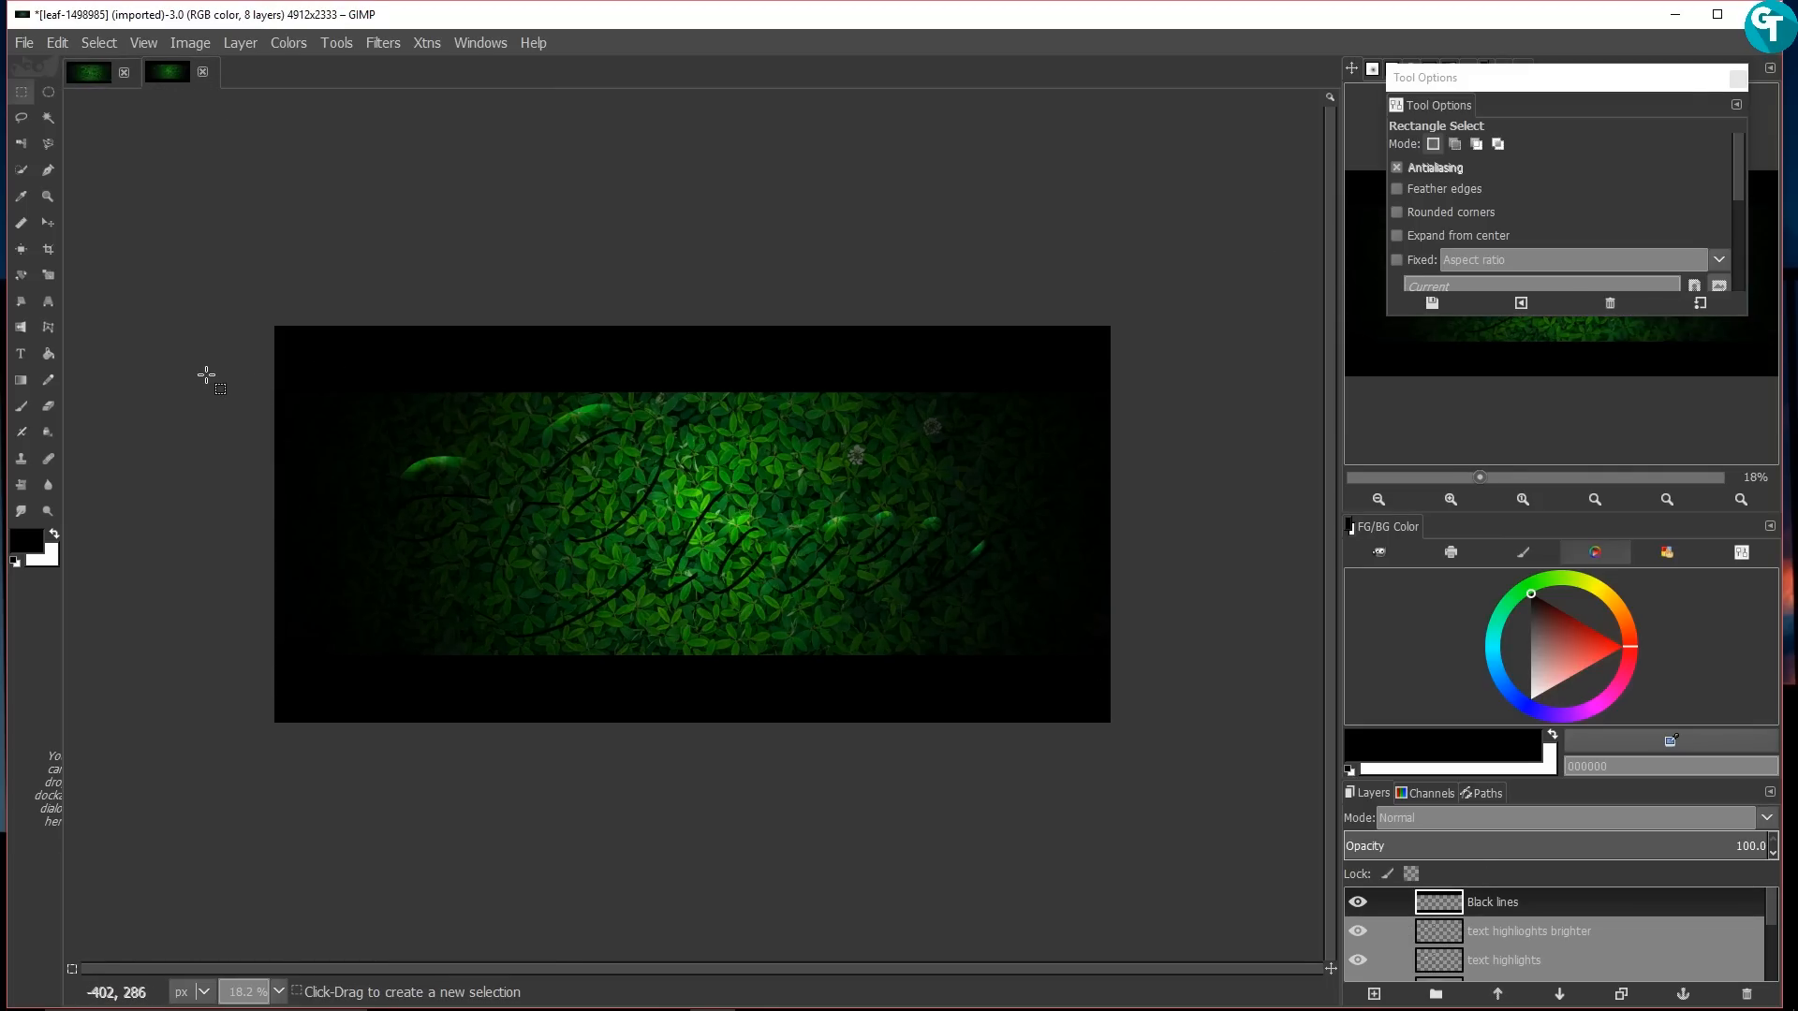
left_click_drag(215, 373, 1139, 667)
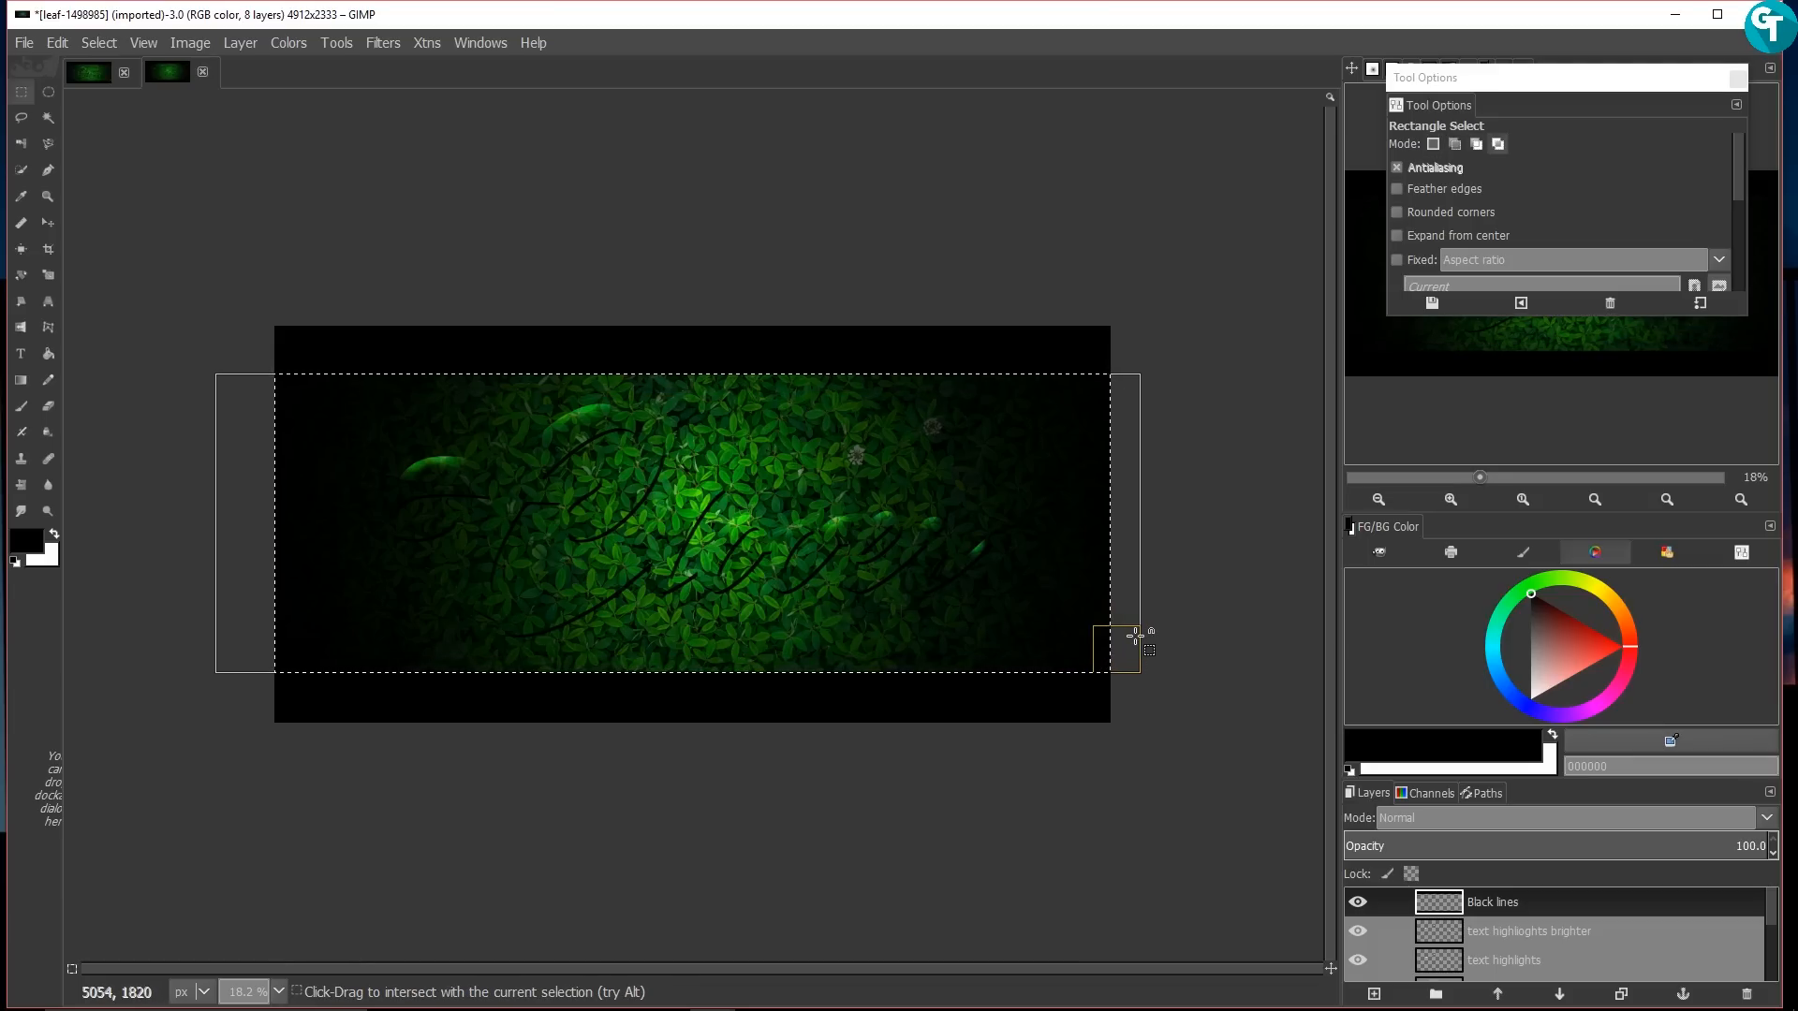
key("ctrl+shift+a")
key("minus")
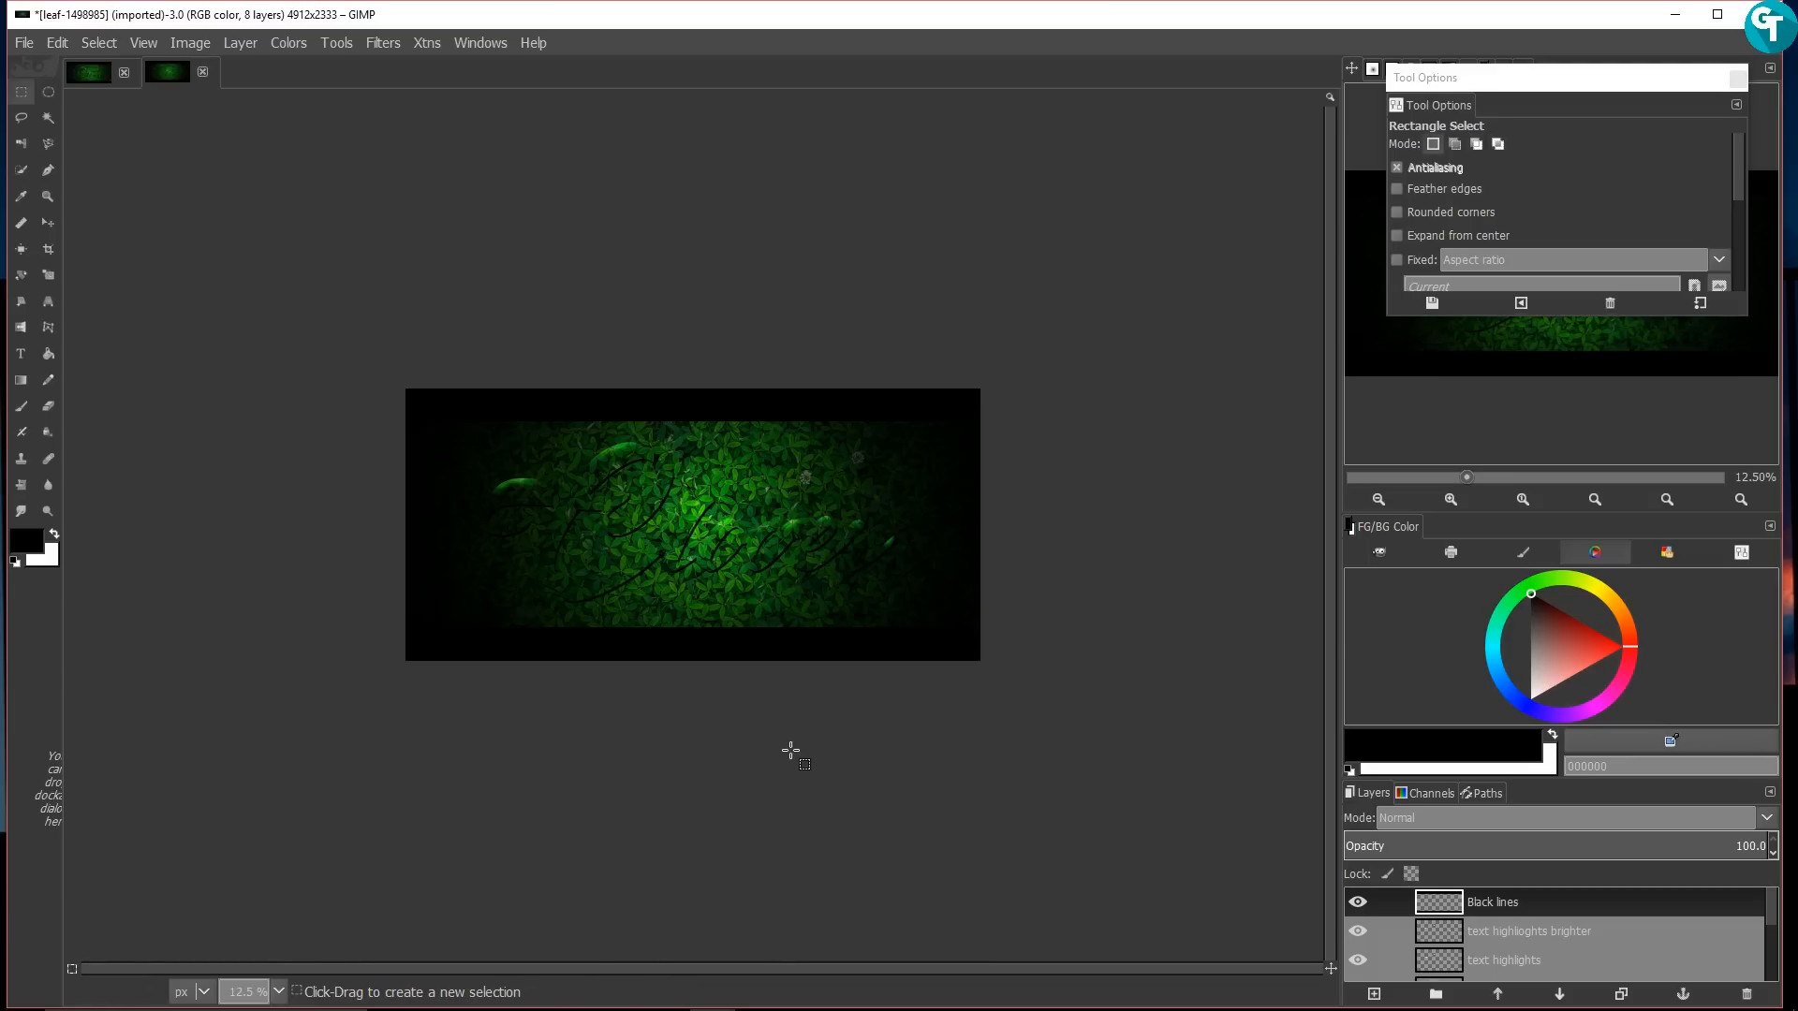
key("plus")
key("plus")
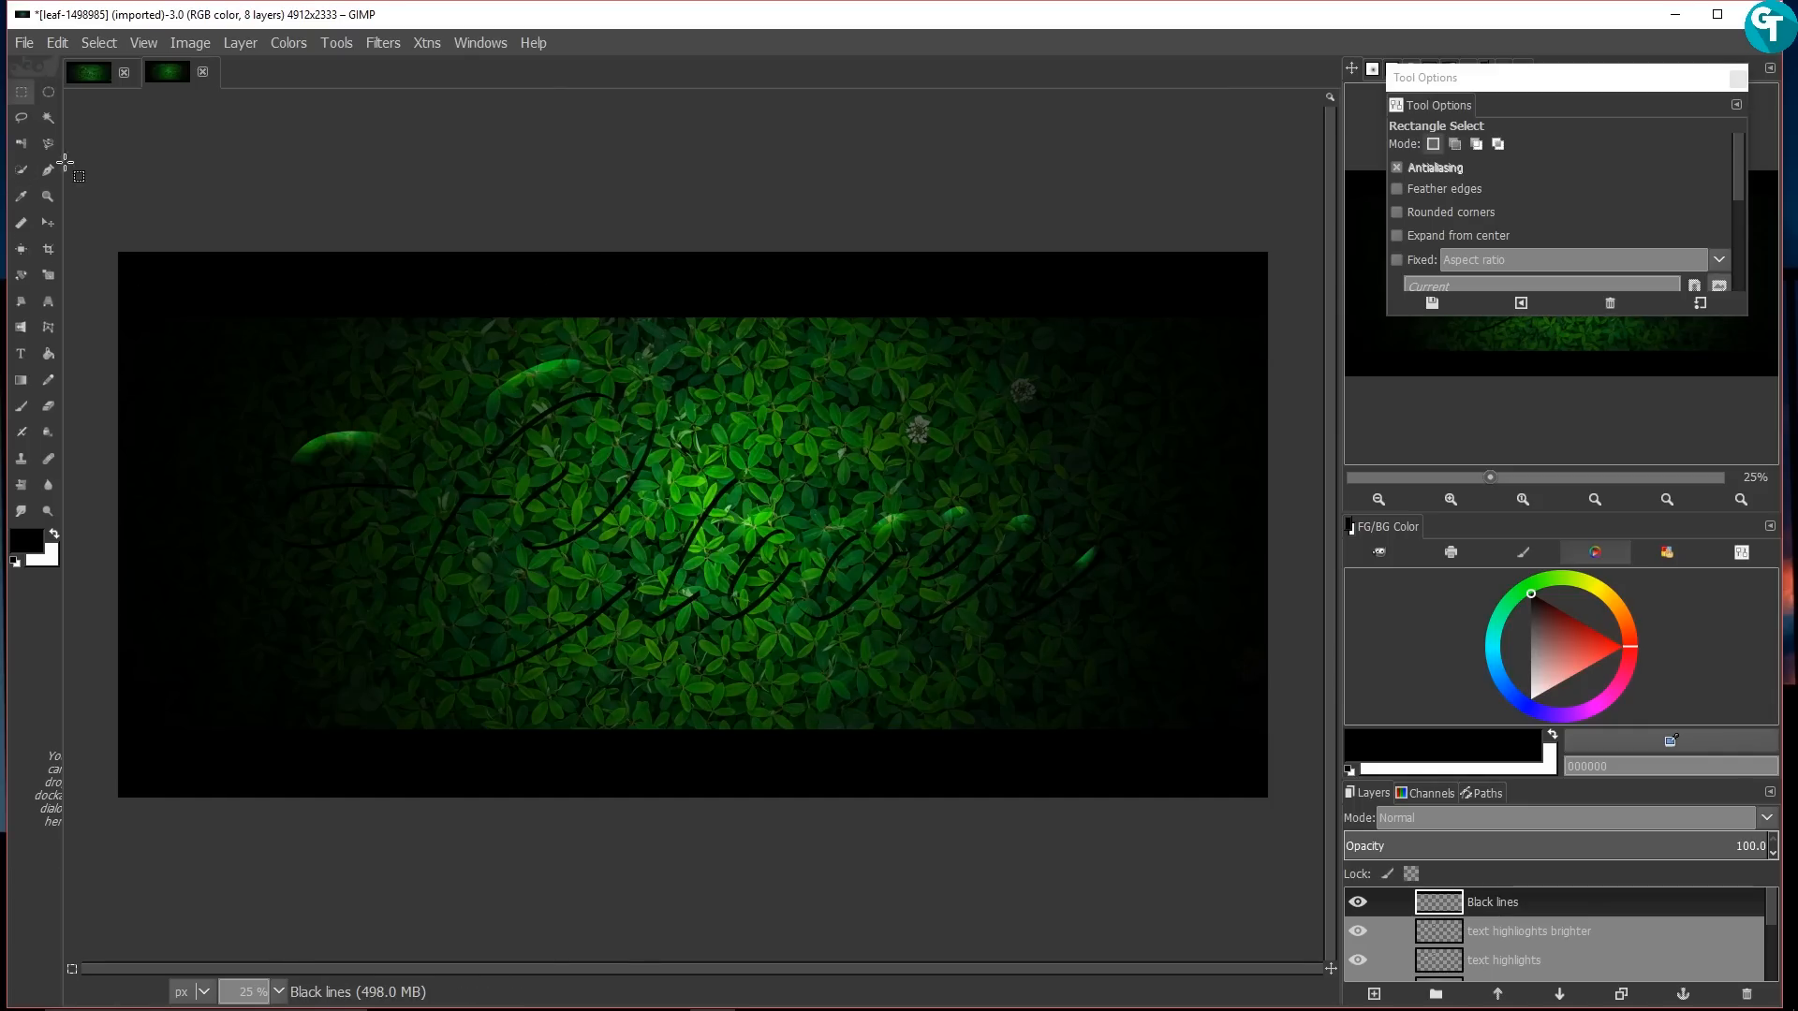
Step: Review the upper layers of the Clover_Tutorial image, then make the hidden Clover text layer visible in the working image
left_click(94, 70)
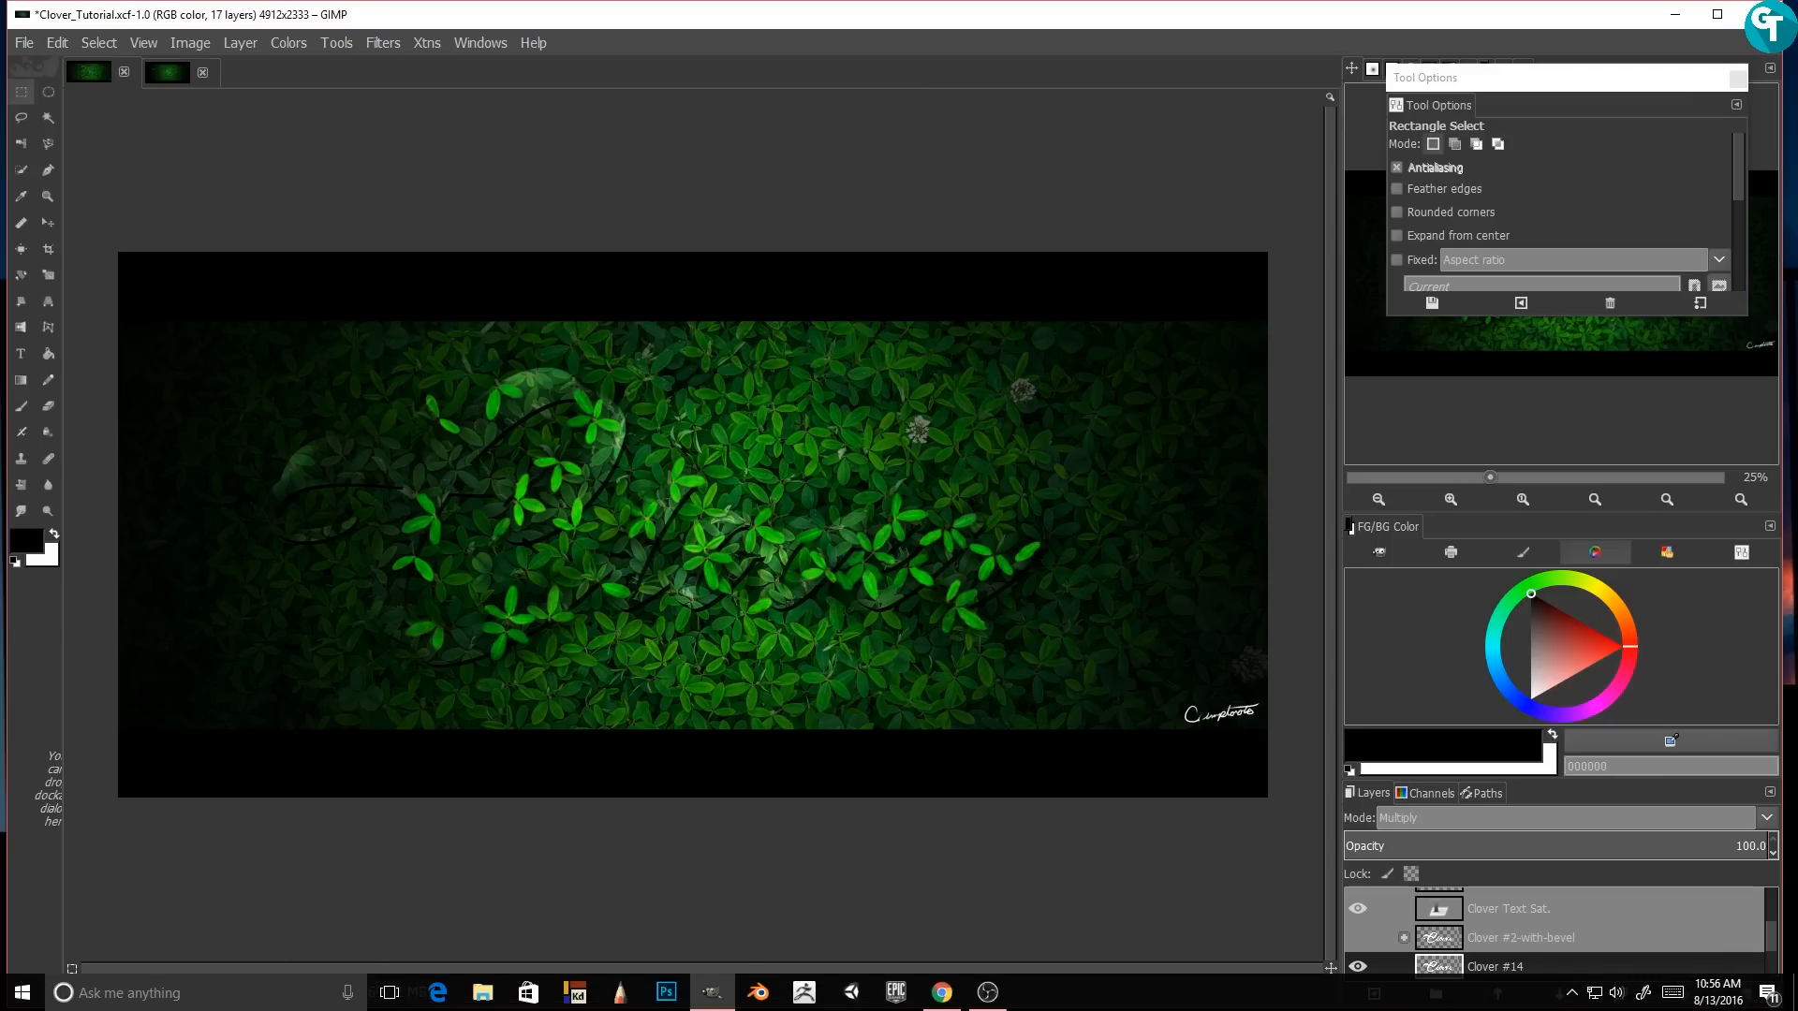
scroll(1581, 907, "up", 5)
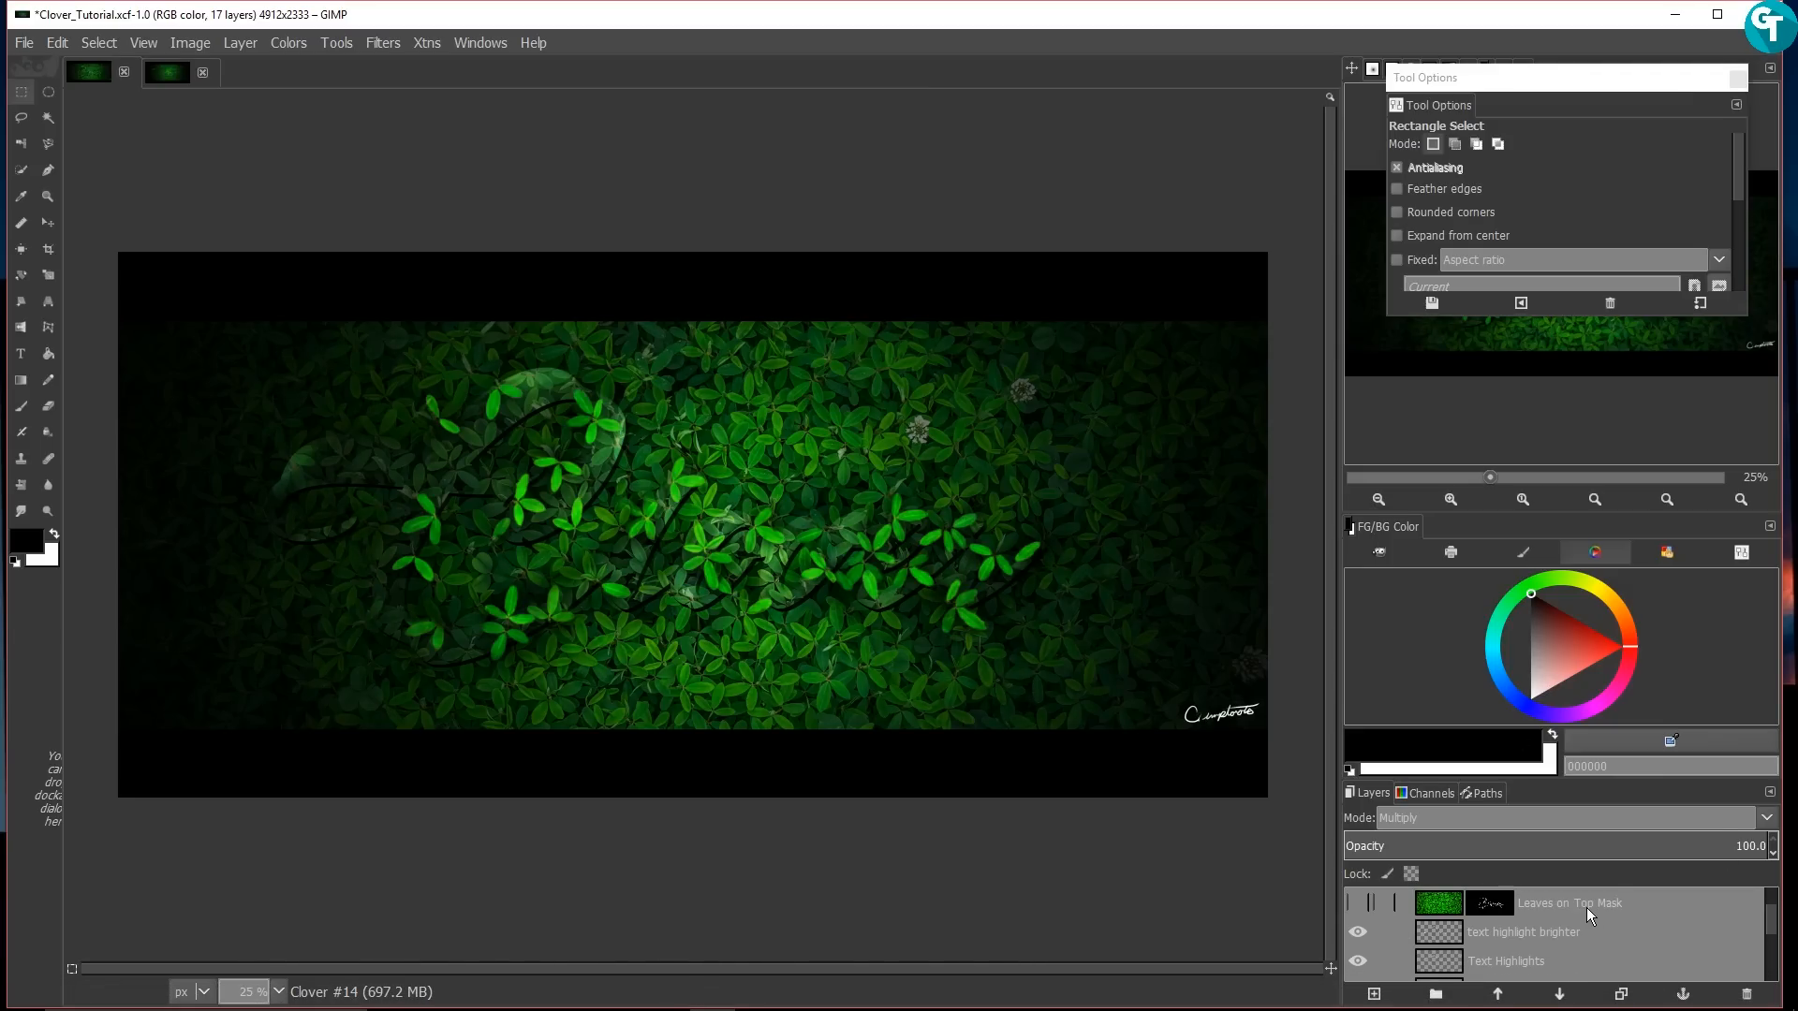
scroll(1586, 908, "up", 3)
scroll(1597, 908, "up", 1)
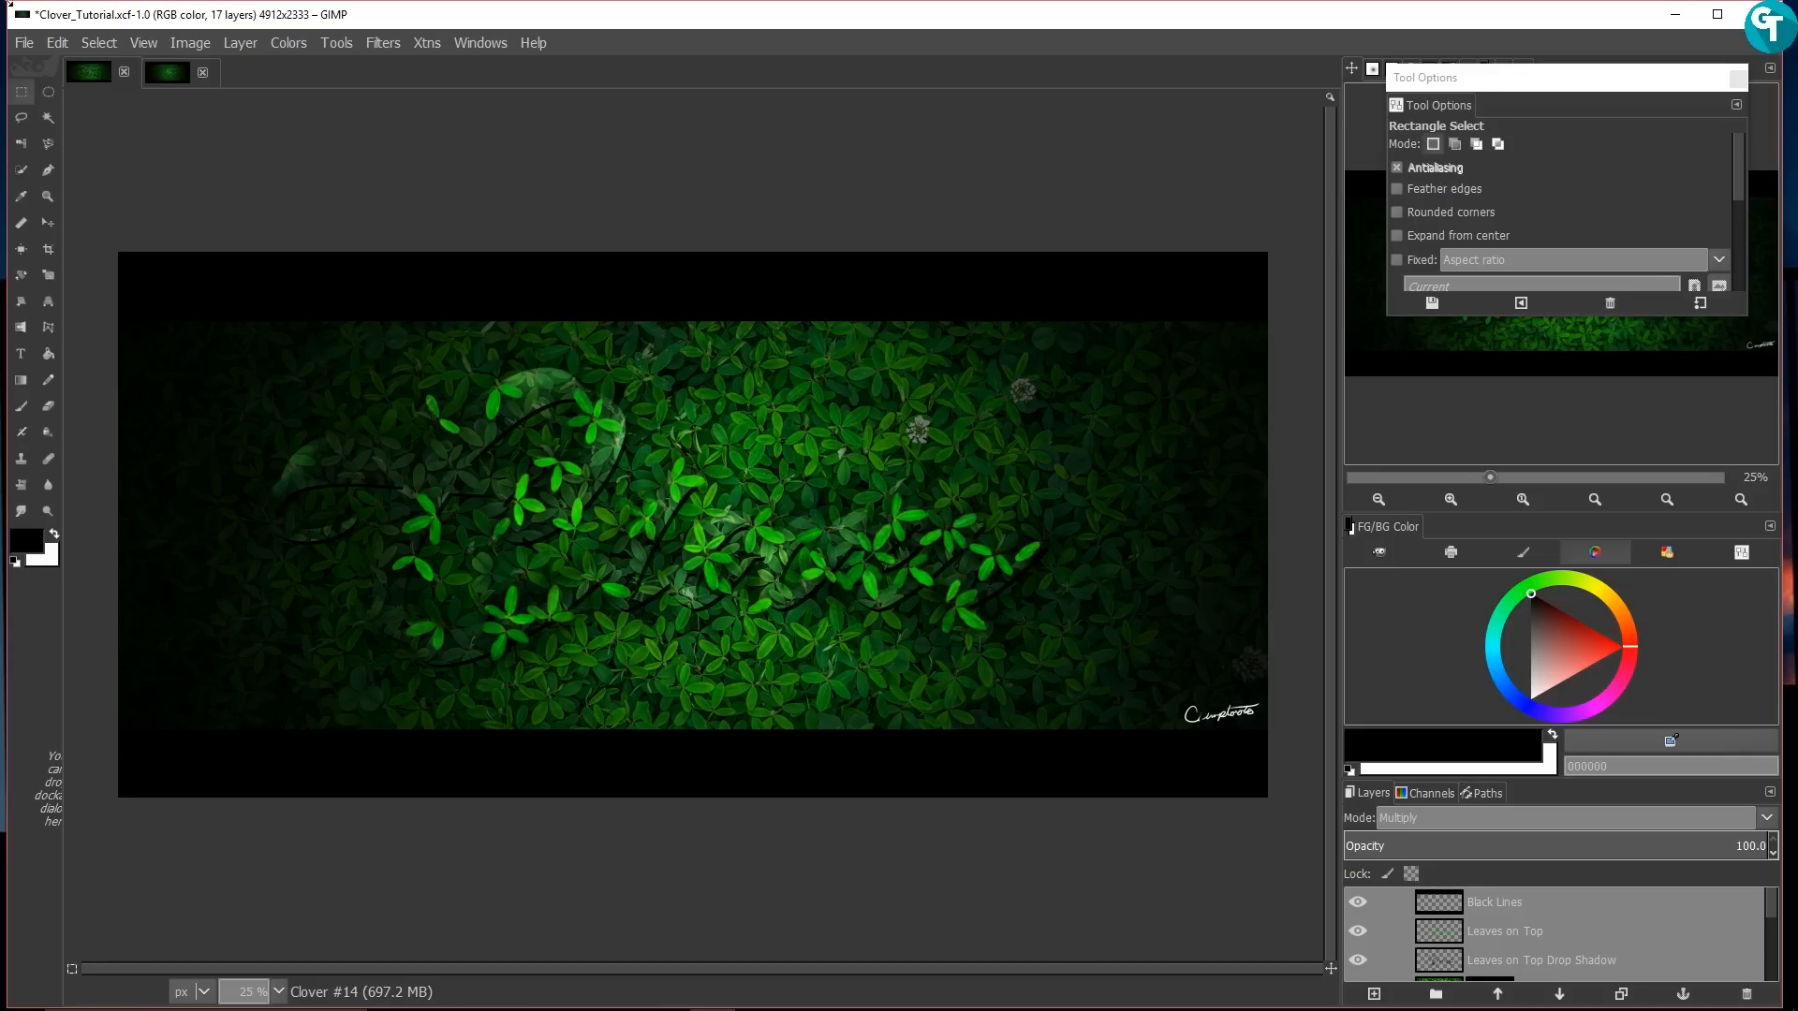
left_click(168, 73)
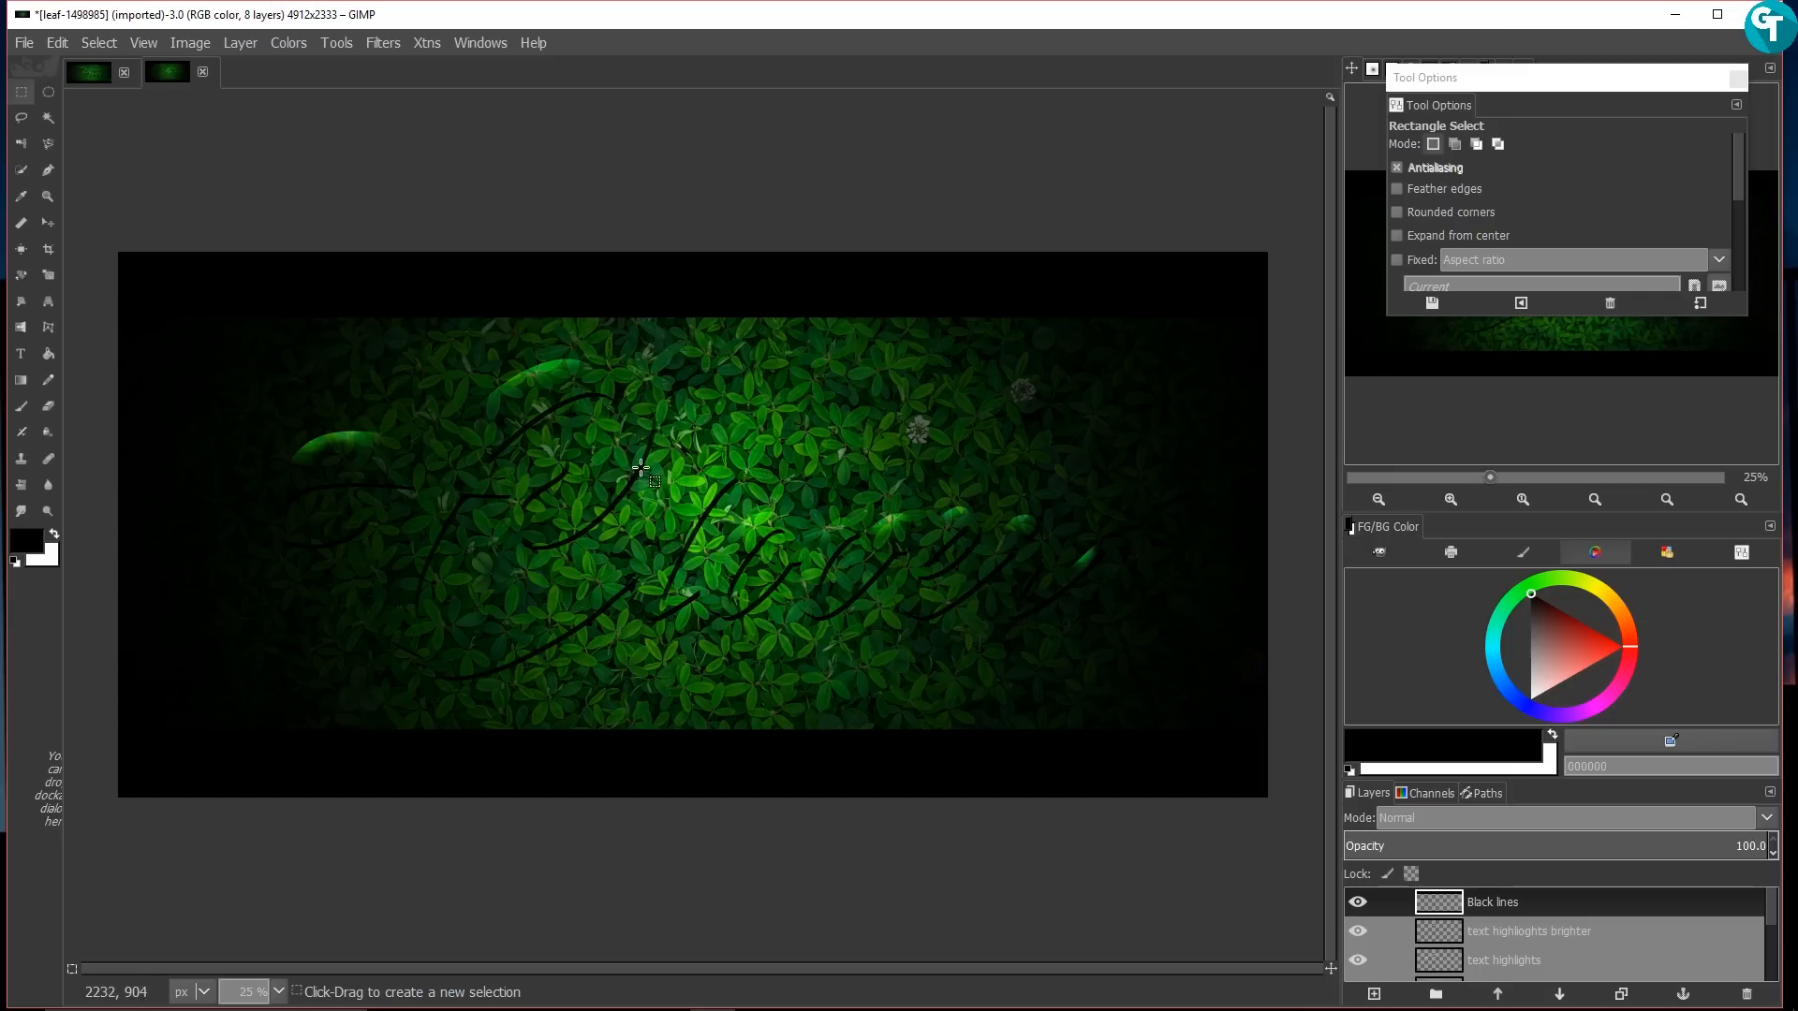
scroll(1597, 913, "down", 3)
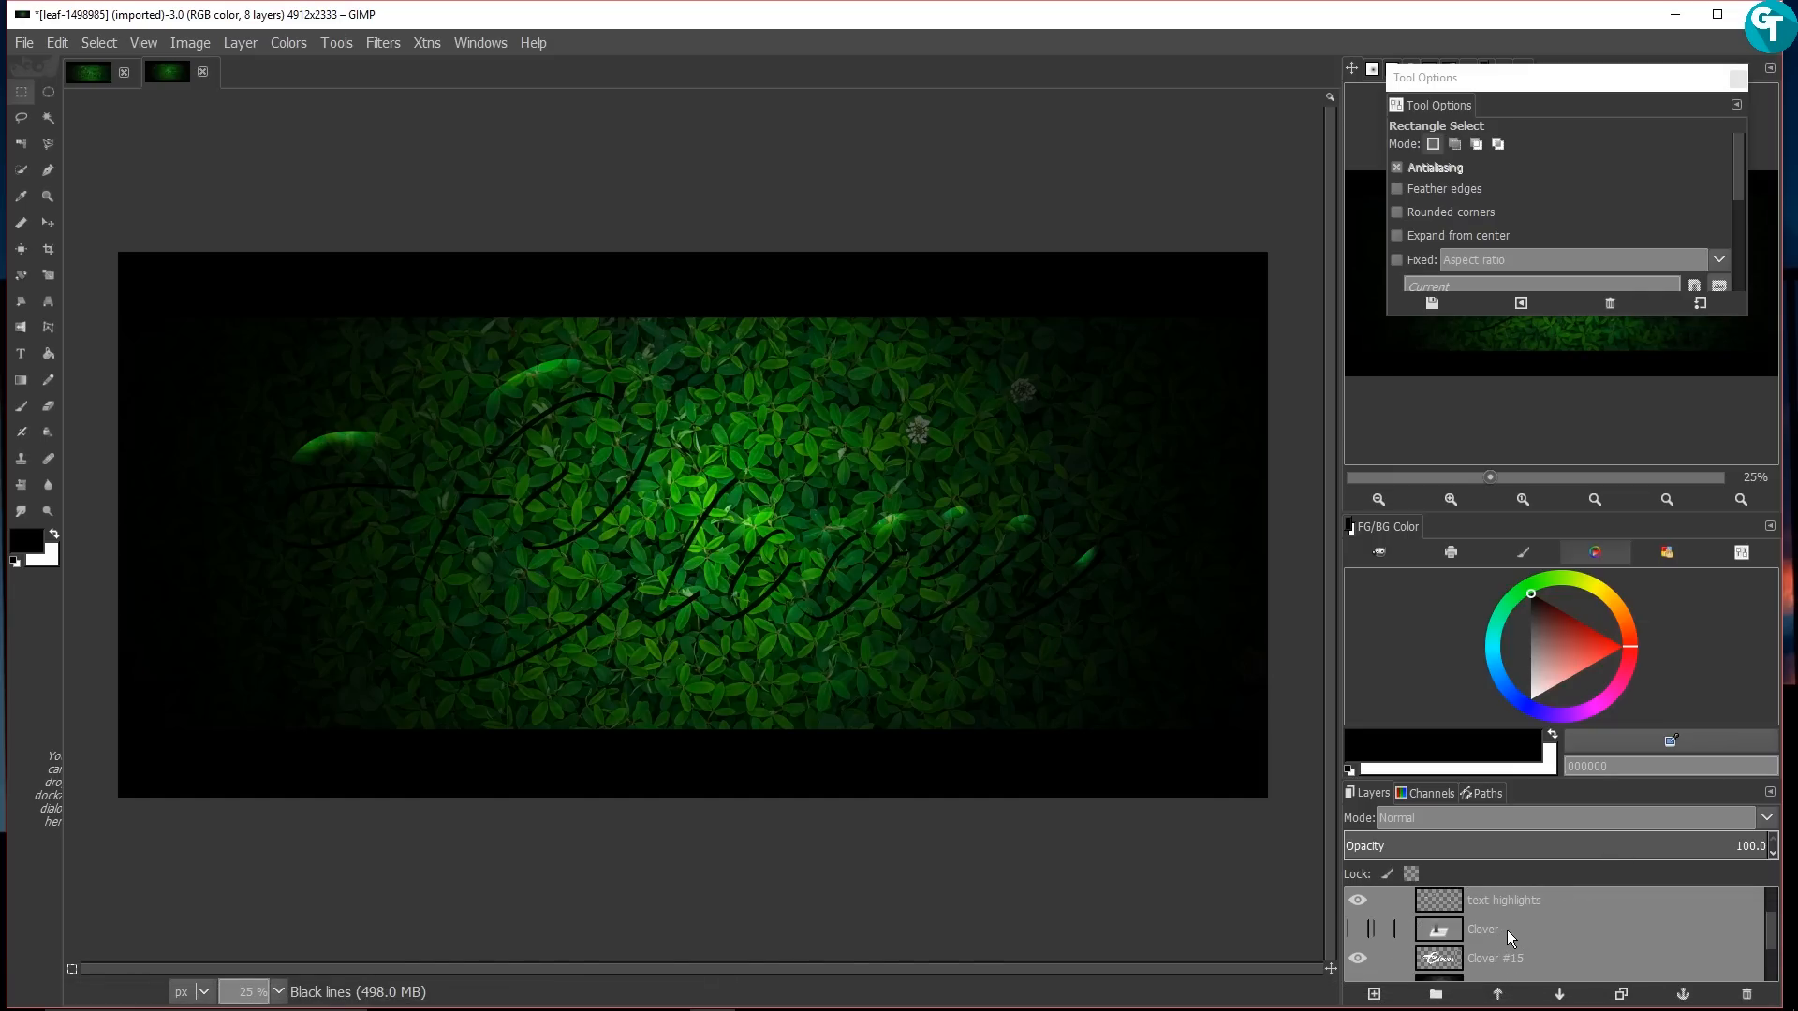
left_click(1507, 929)
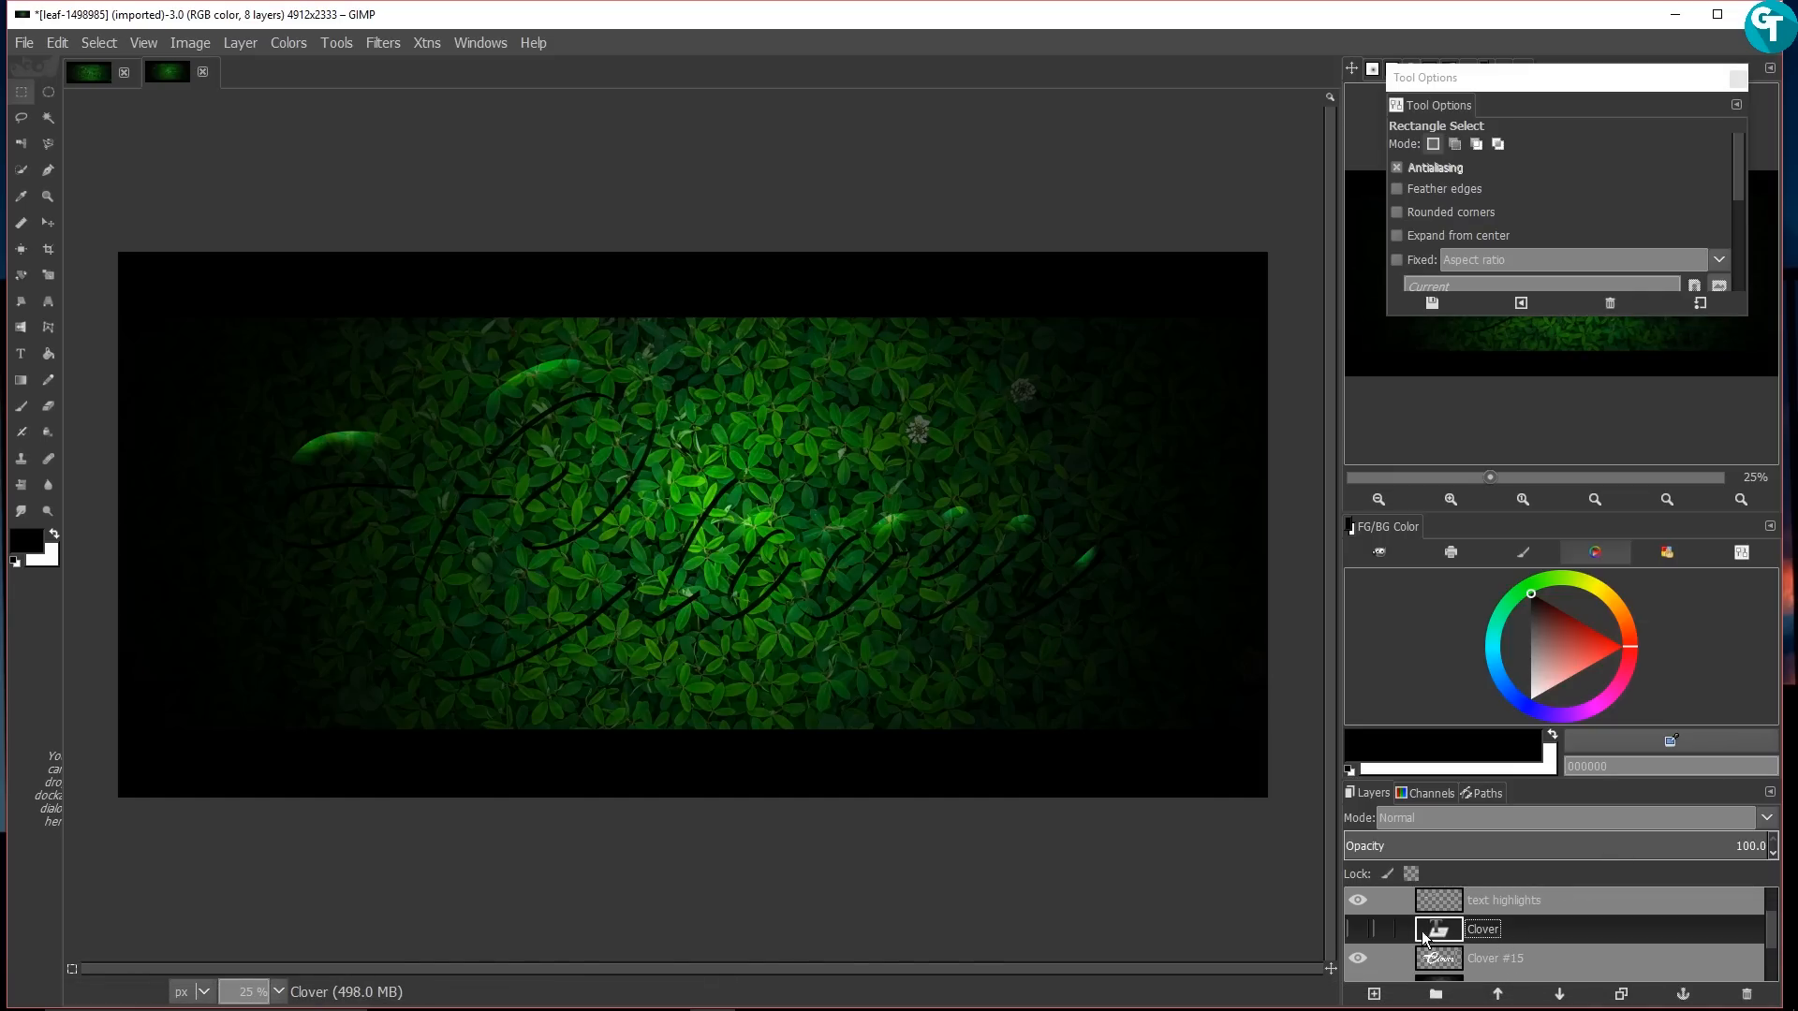
left_click(1357, 929)
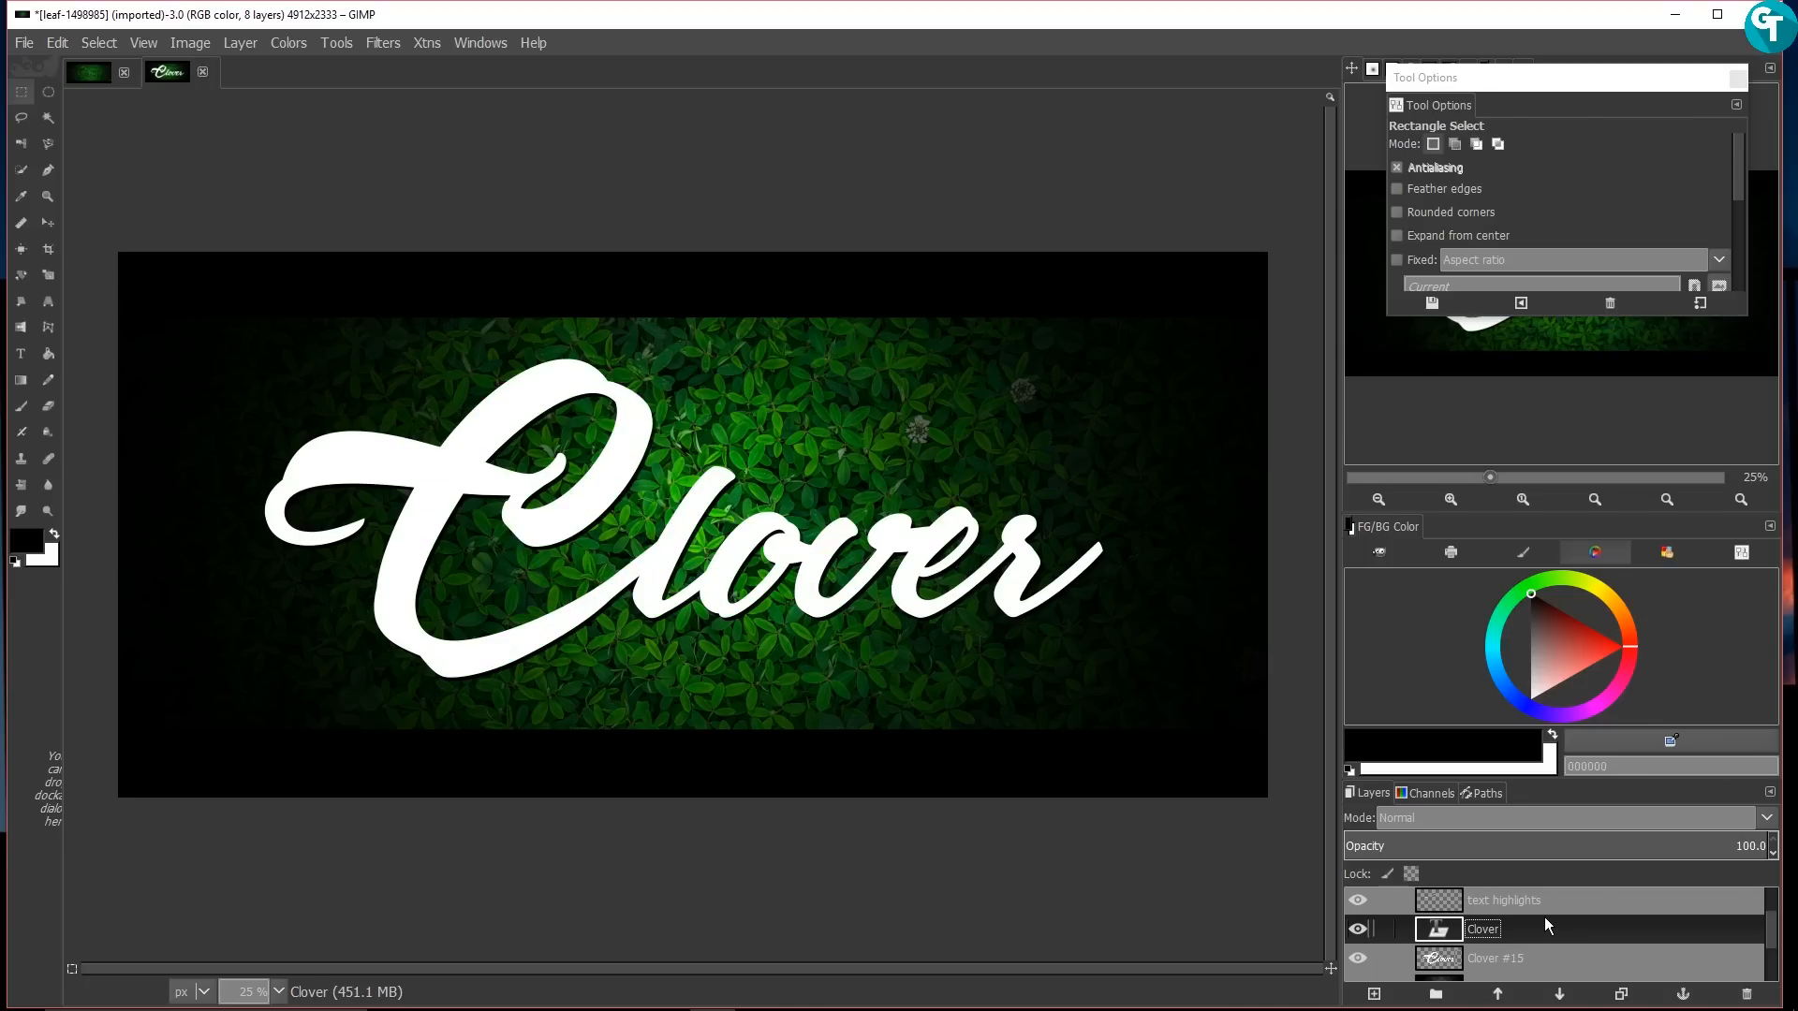
Step: Set the Clover text layer to Saturation blend mode and lower its opacity to 36.4
left_click_drag(1547, 901, 1503, 935)
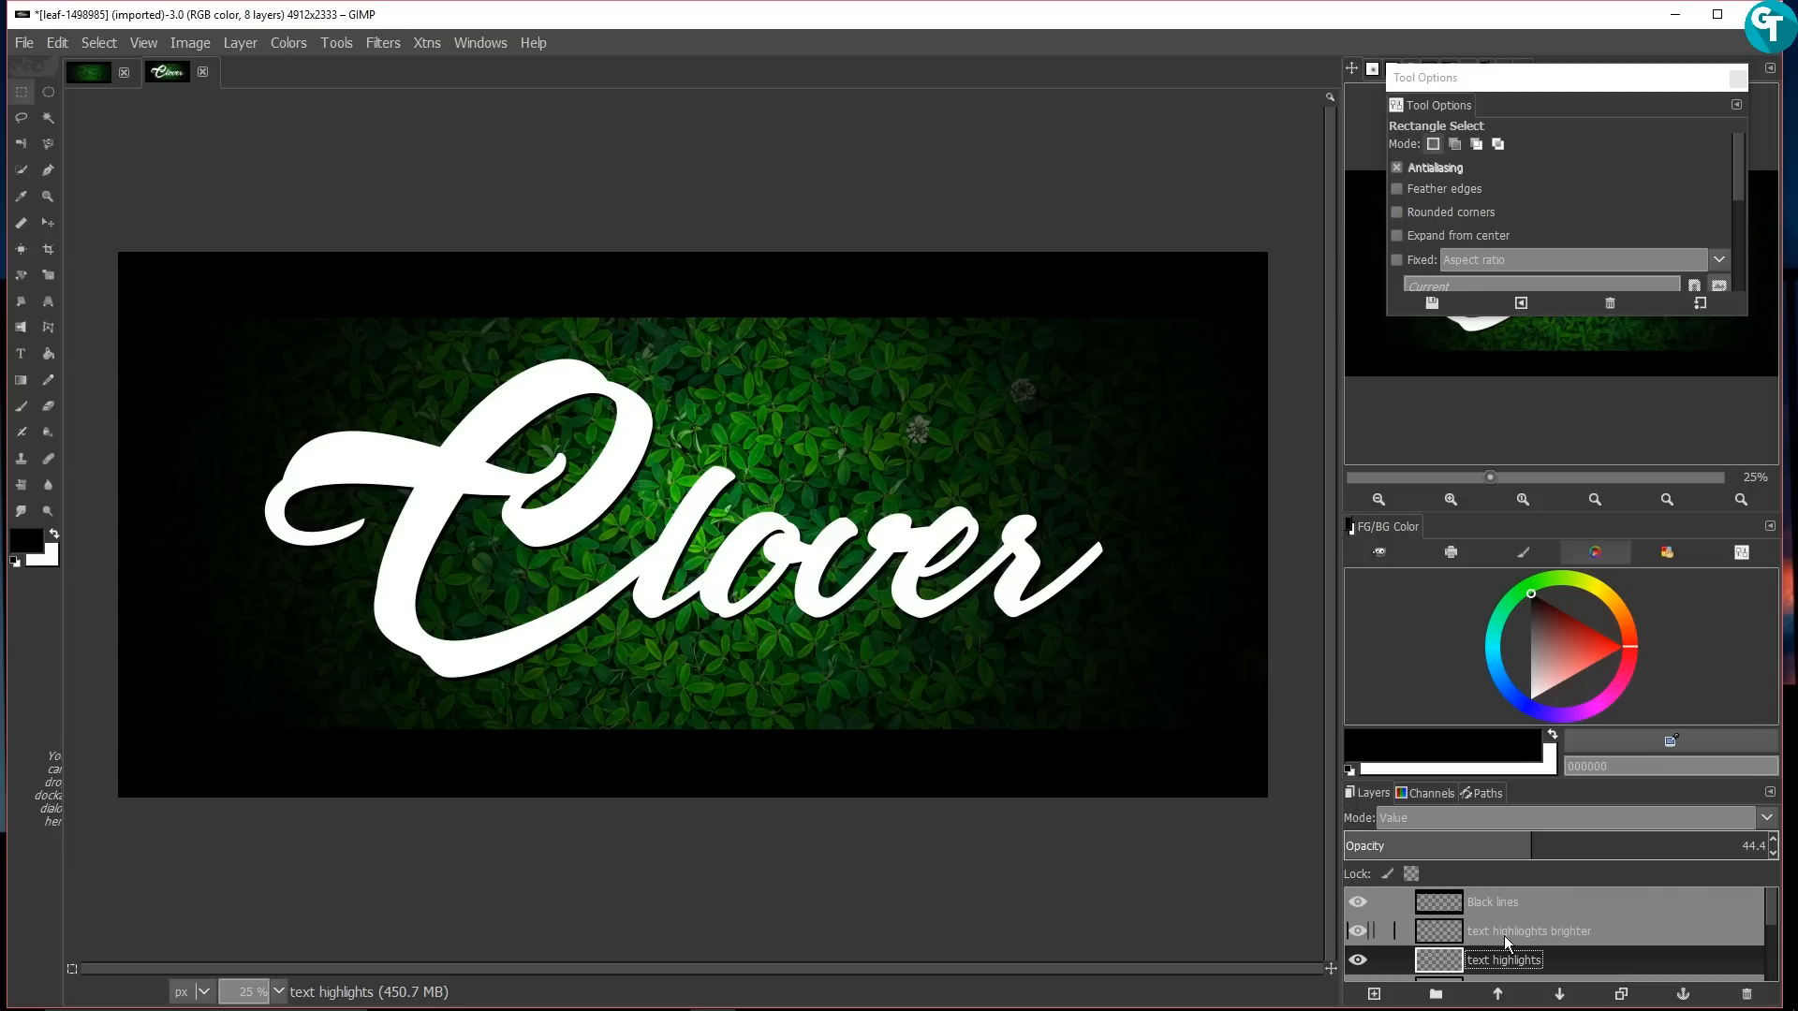
left_click(1513, 937)
scroll(1548, 942, "down", 2)
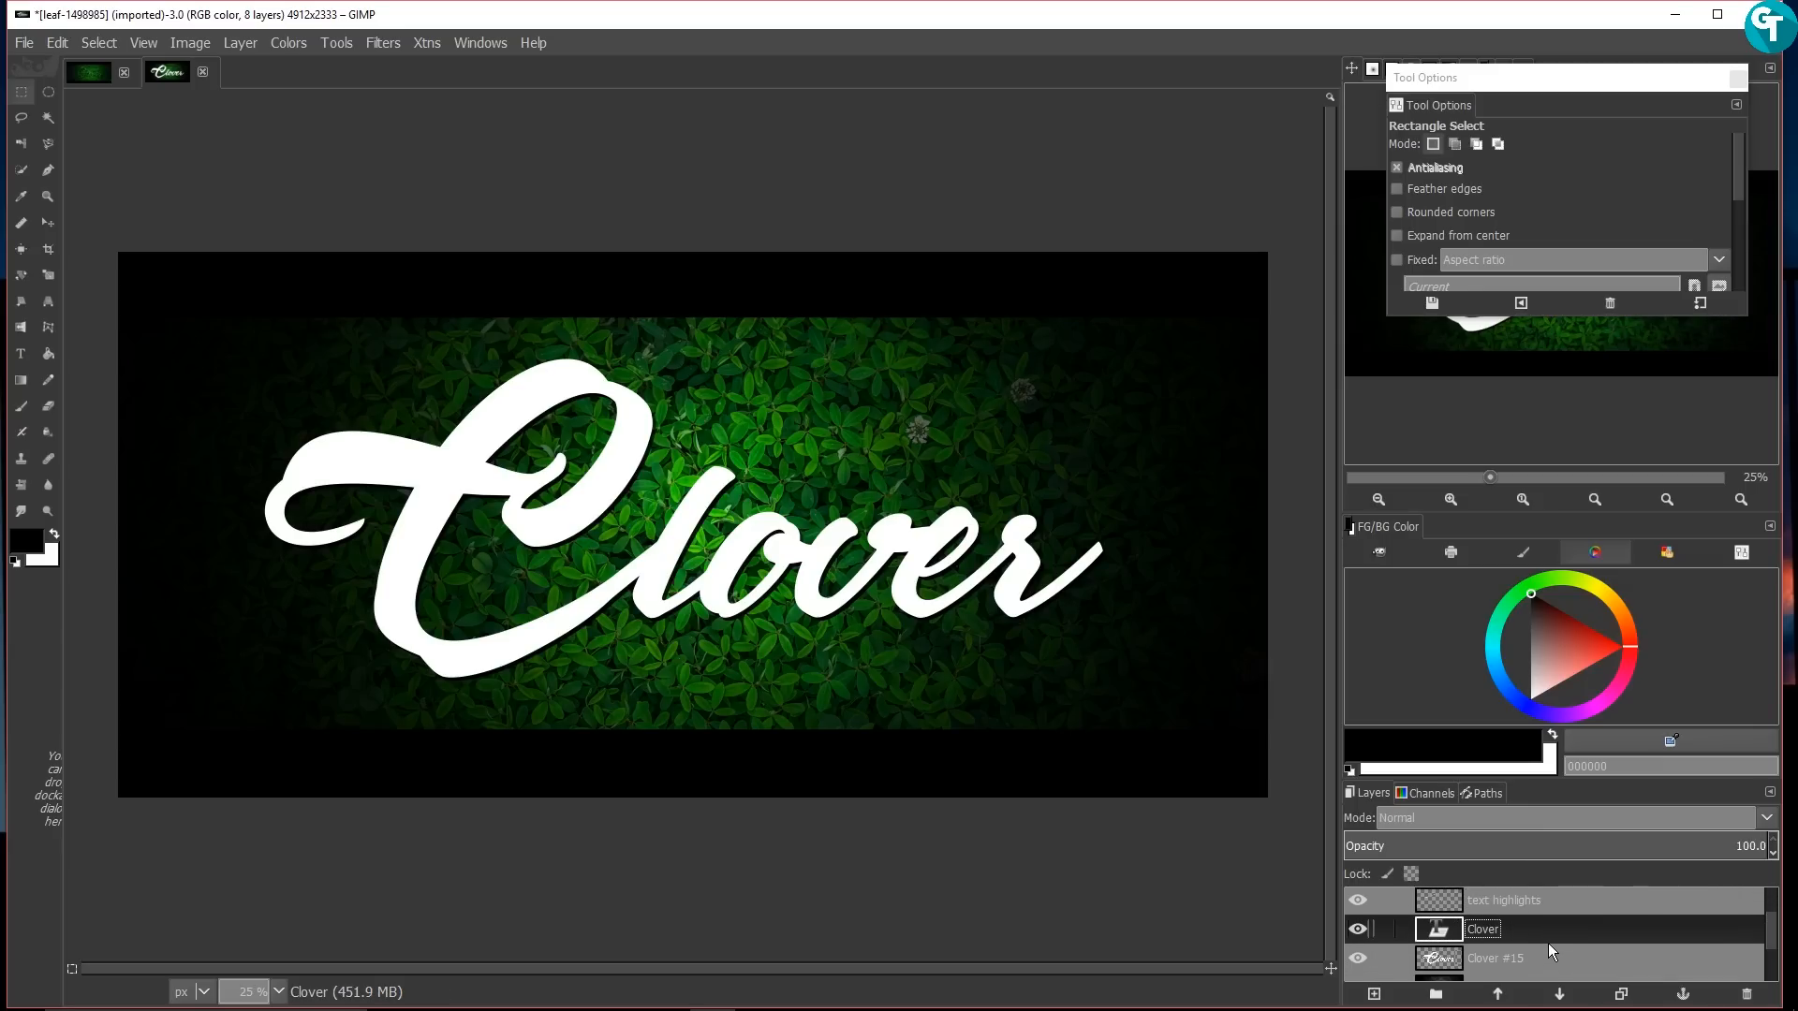
left_click(1454, 818)
left_click(1440, 744)
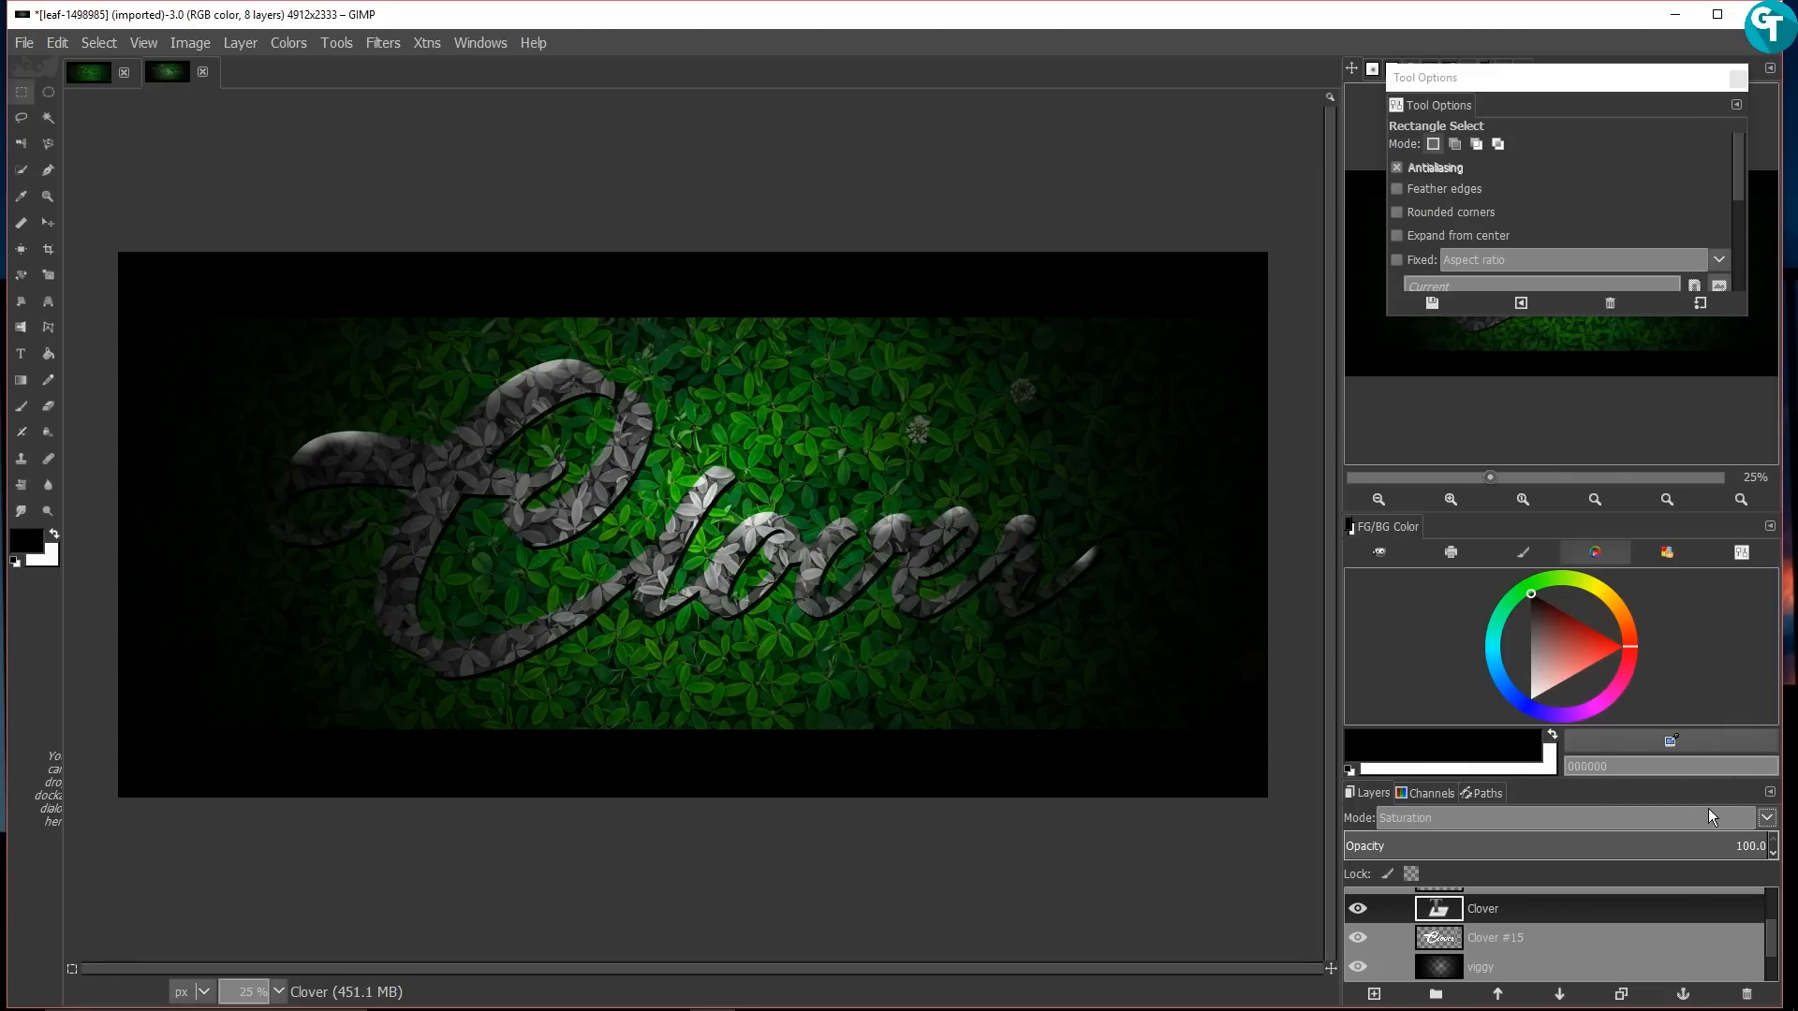
left_click_drag(1702, 846, 1507, 857)
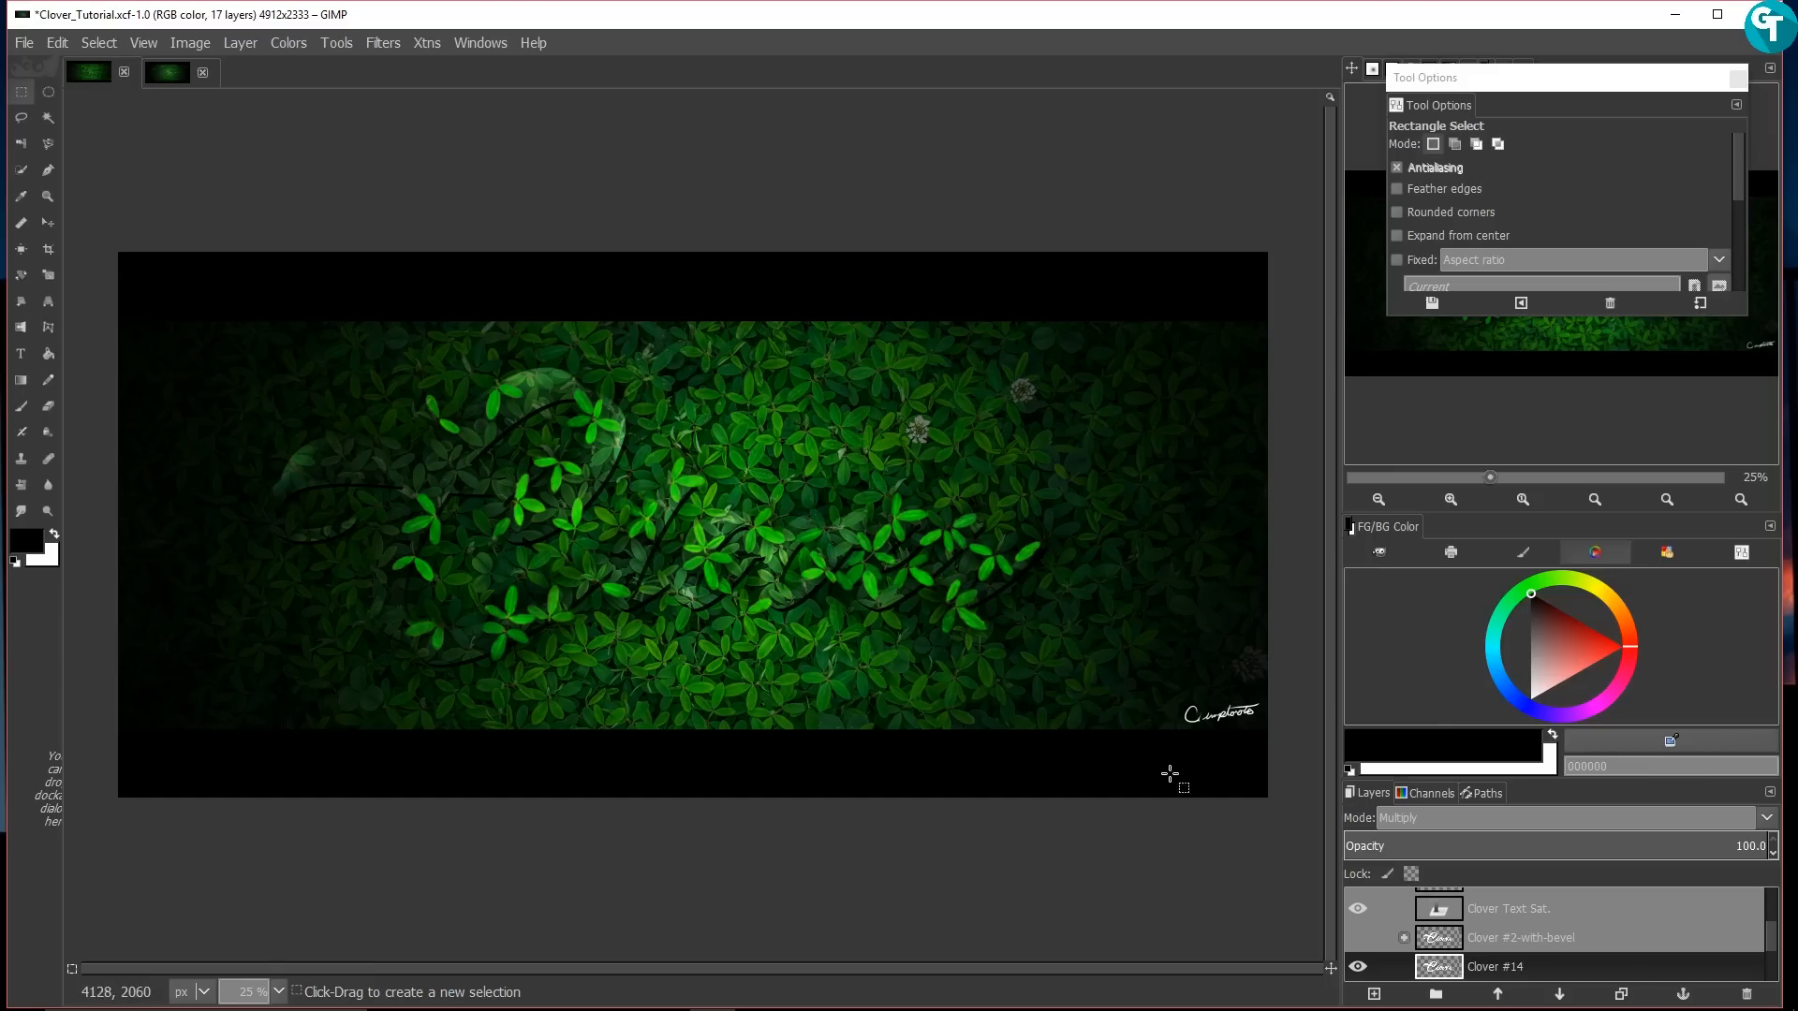
Step: Check the blend mode and opacity of the Clover Text Sat. layer in the Clover_Tutorial image, then return to the working image
scroll(1631, 944, "down", 1)
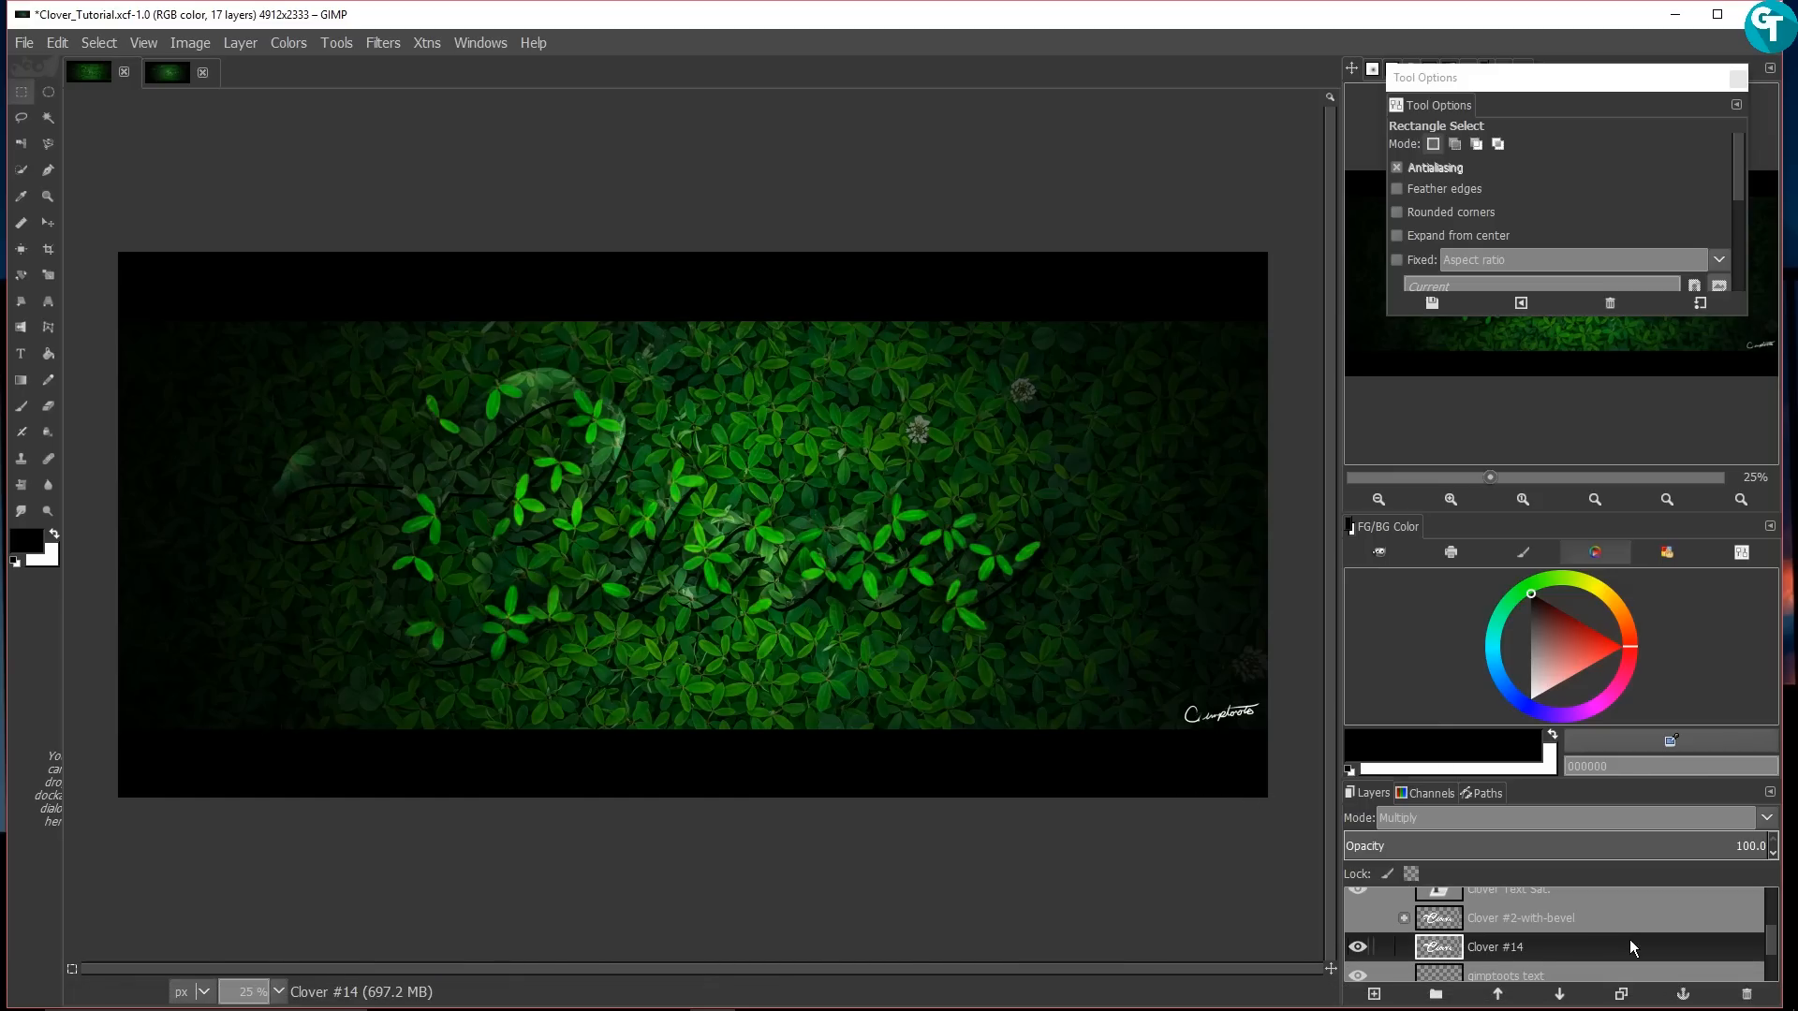
scroll(1629, 940, "up", 1)
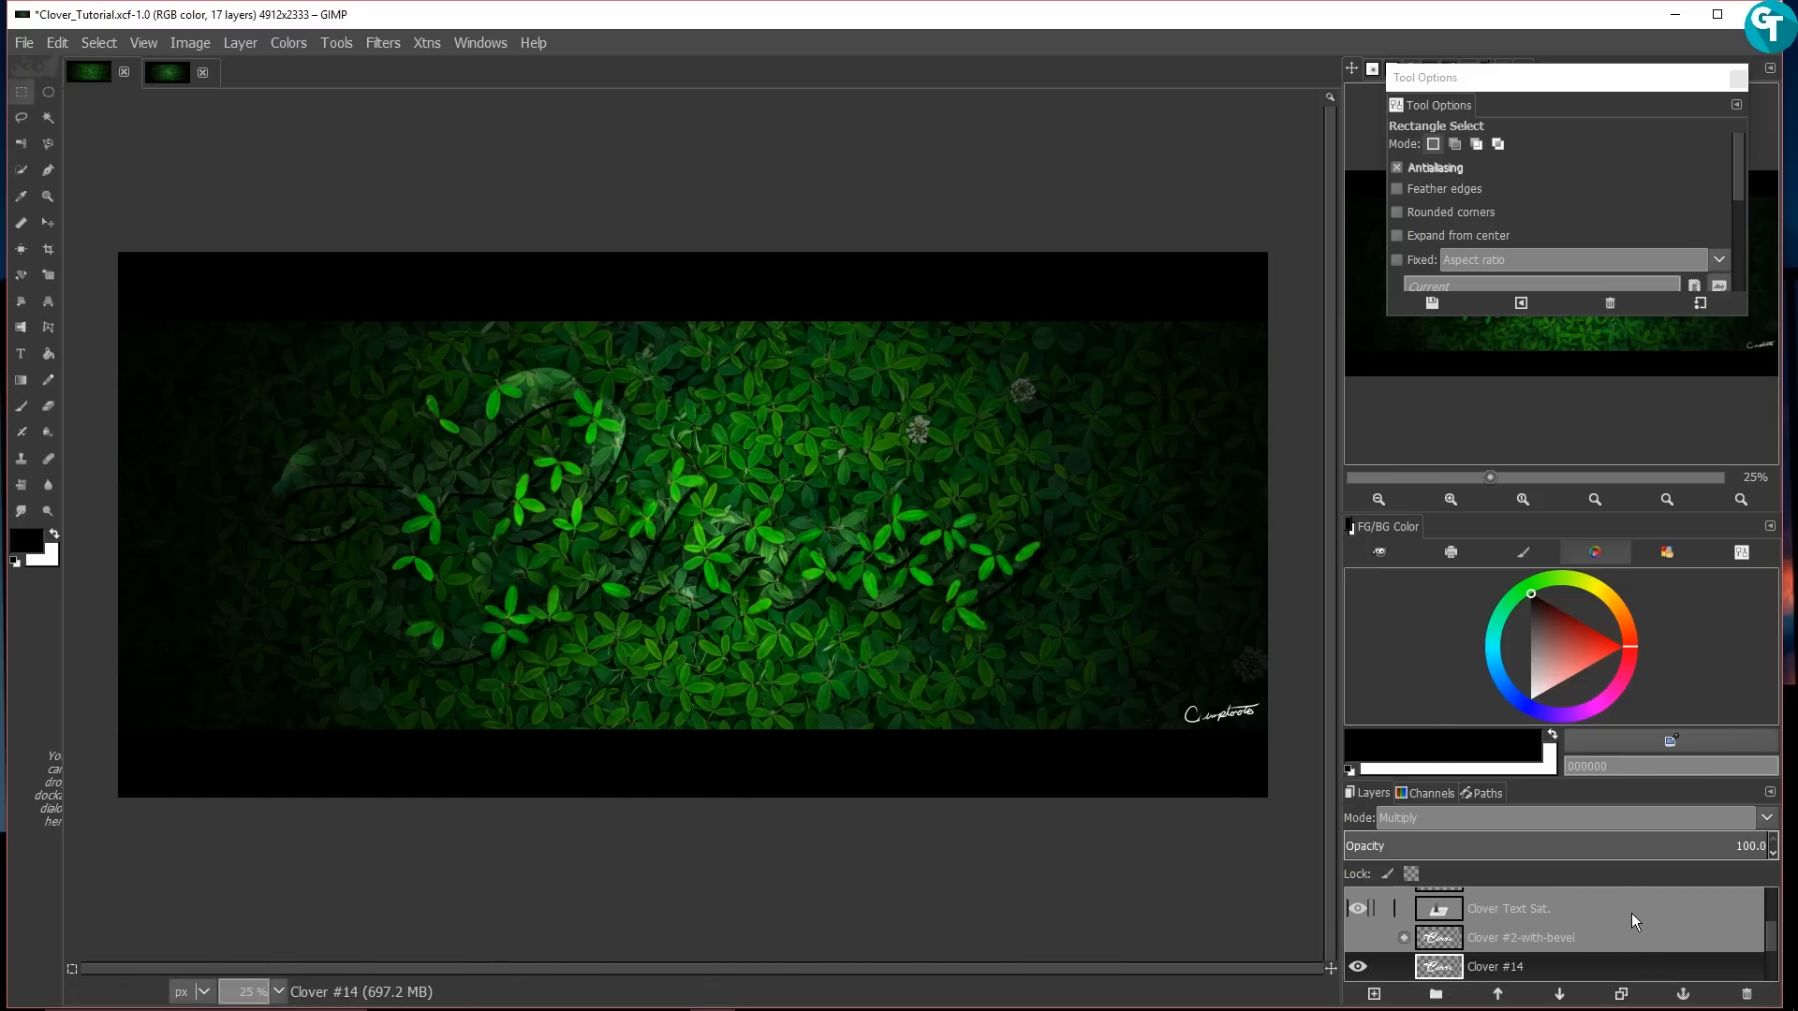
left_click(1631, 913)
scroll(1638, 913, "up", 2)
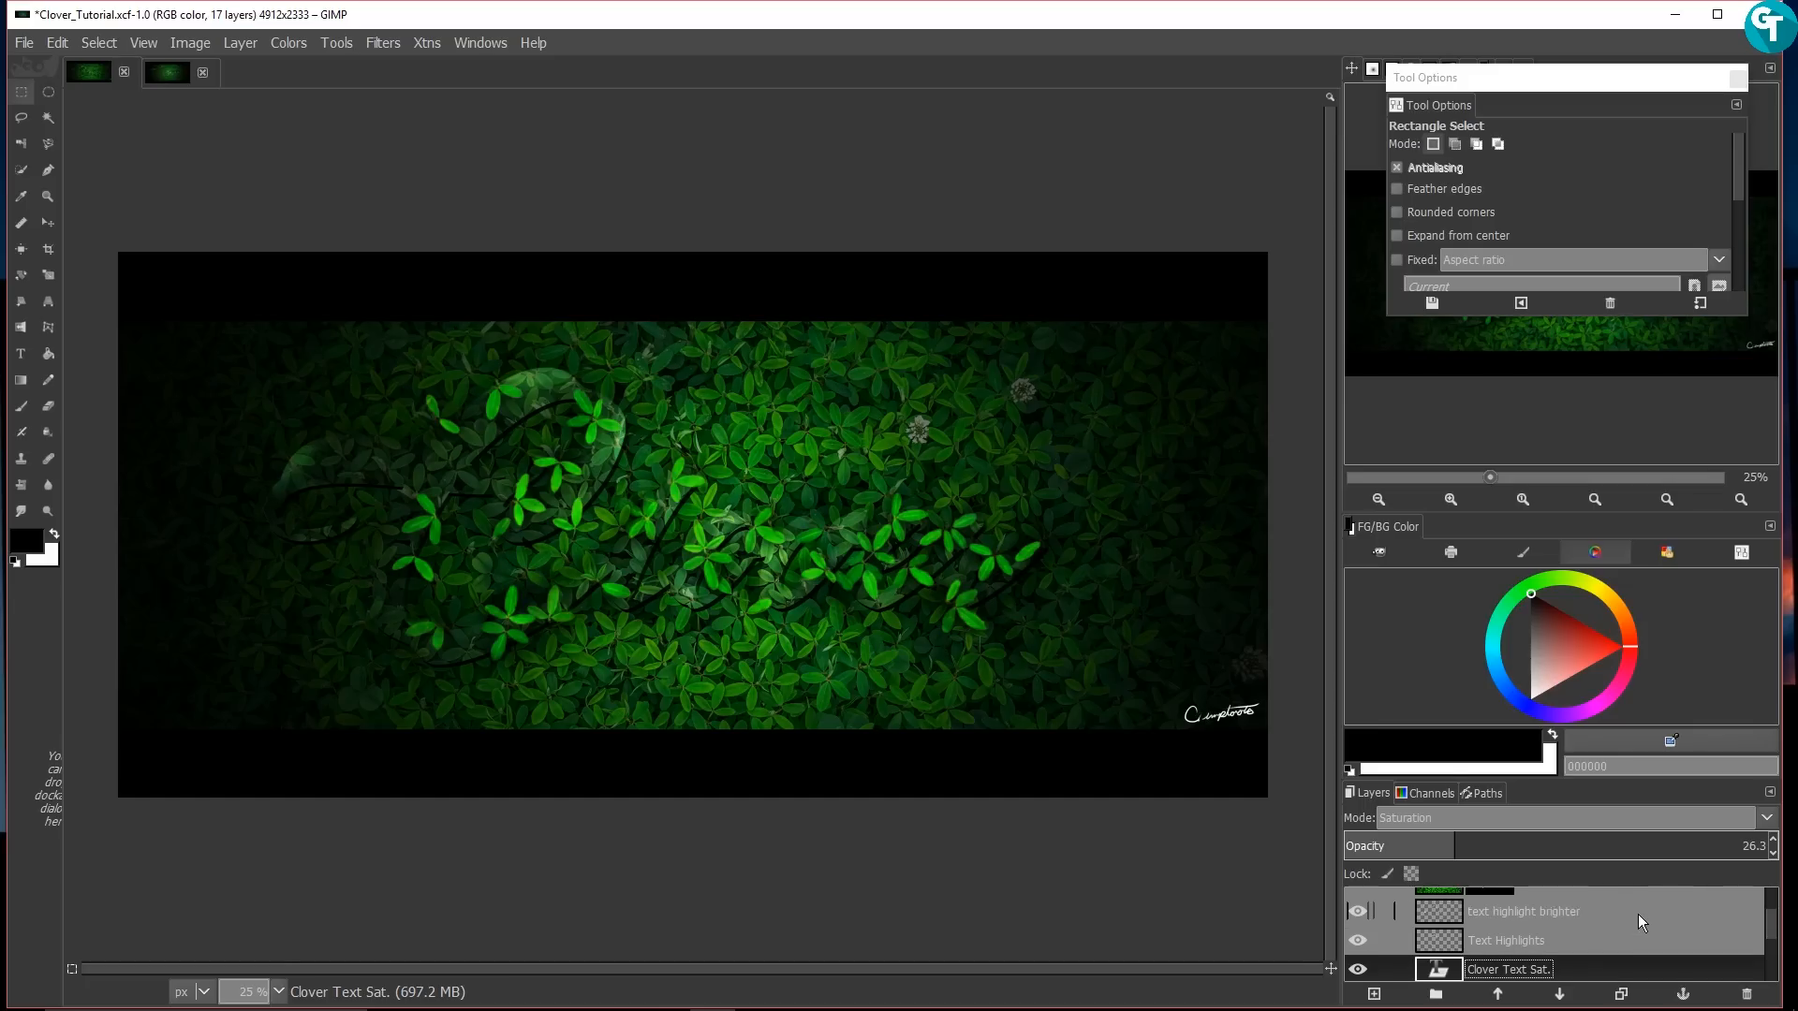
scroll(1638, 914, "down", 3)
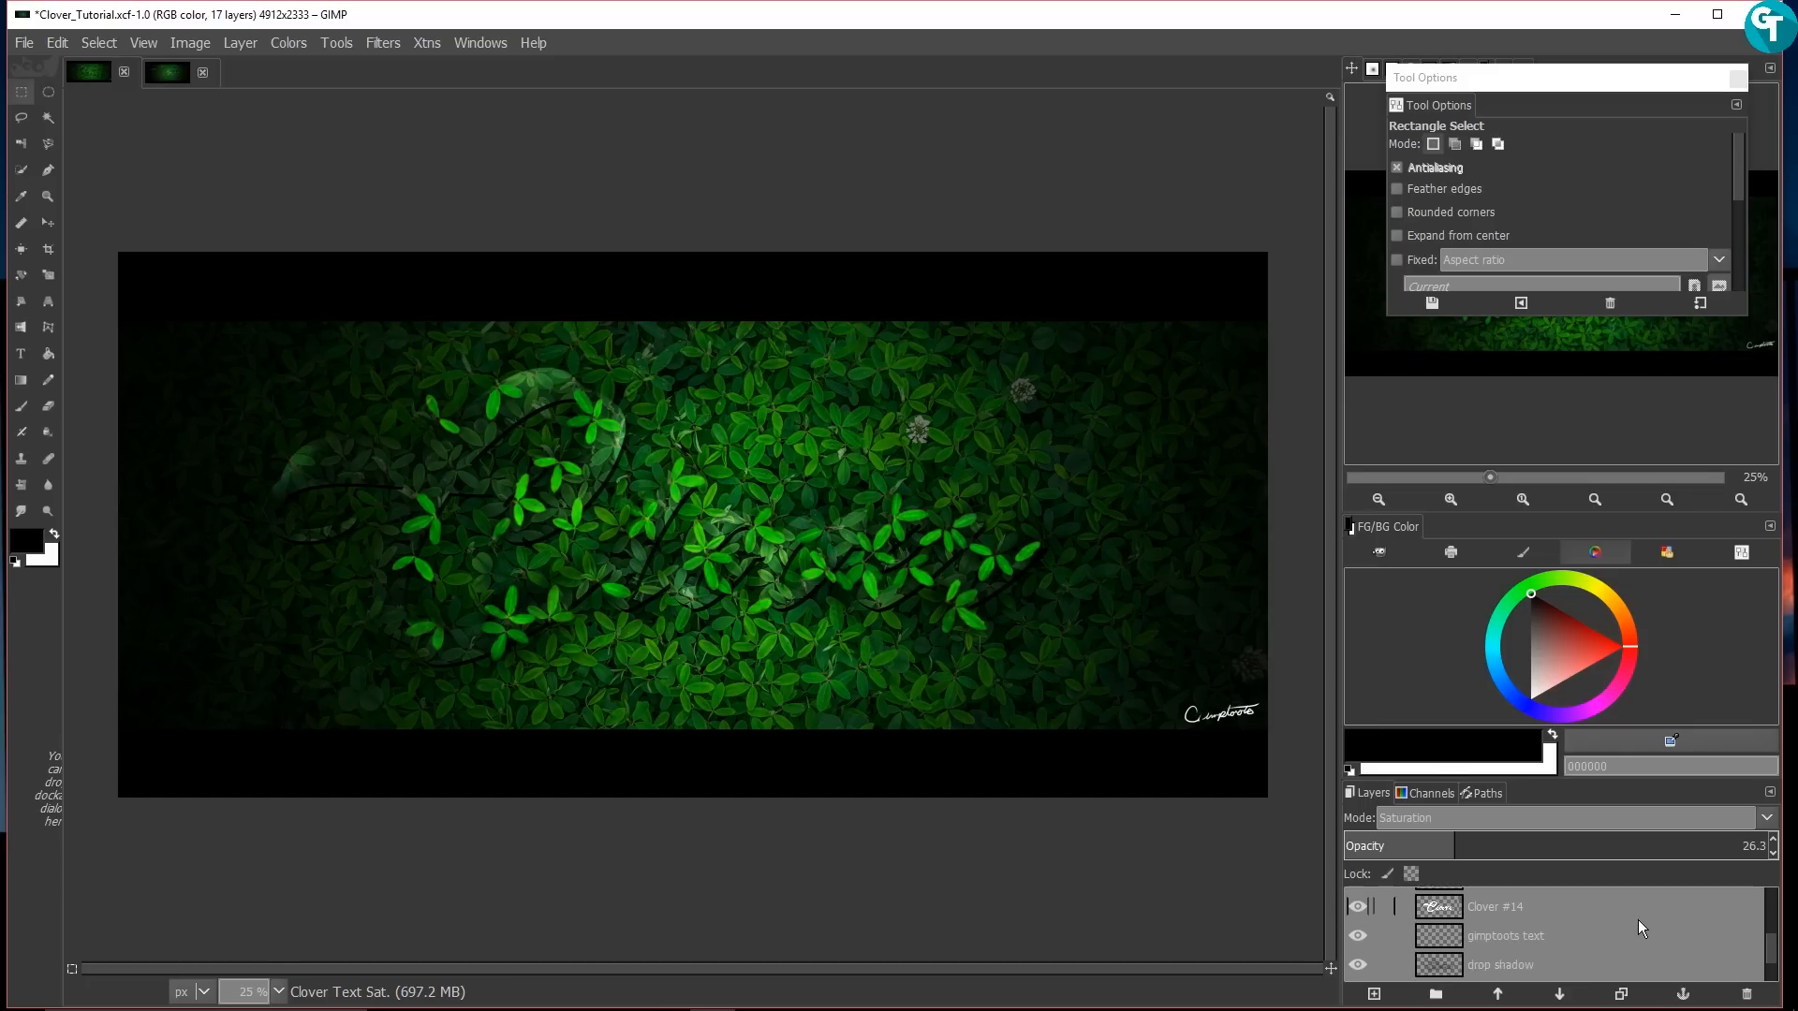
scroll(1637, 921, "down", 2)
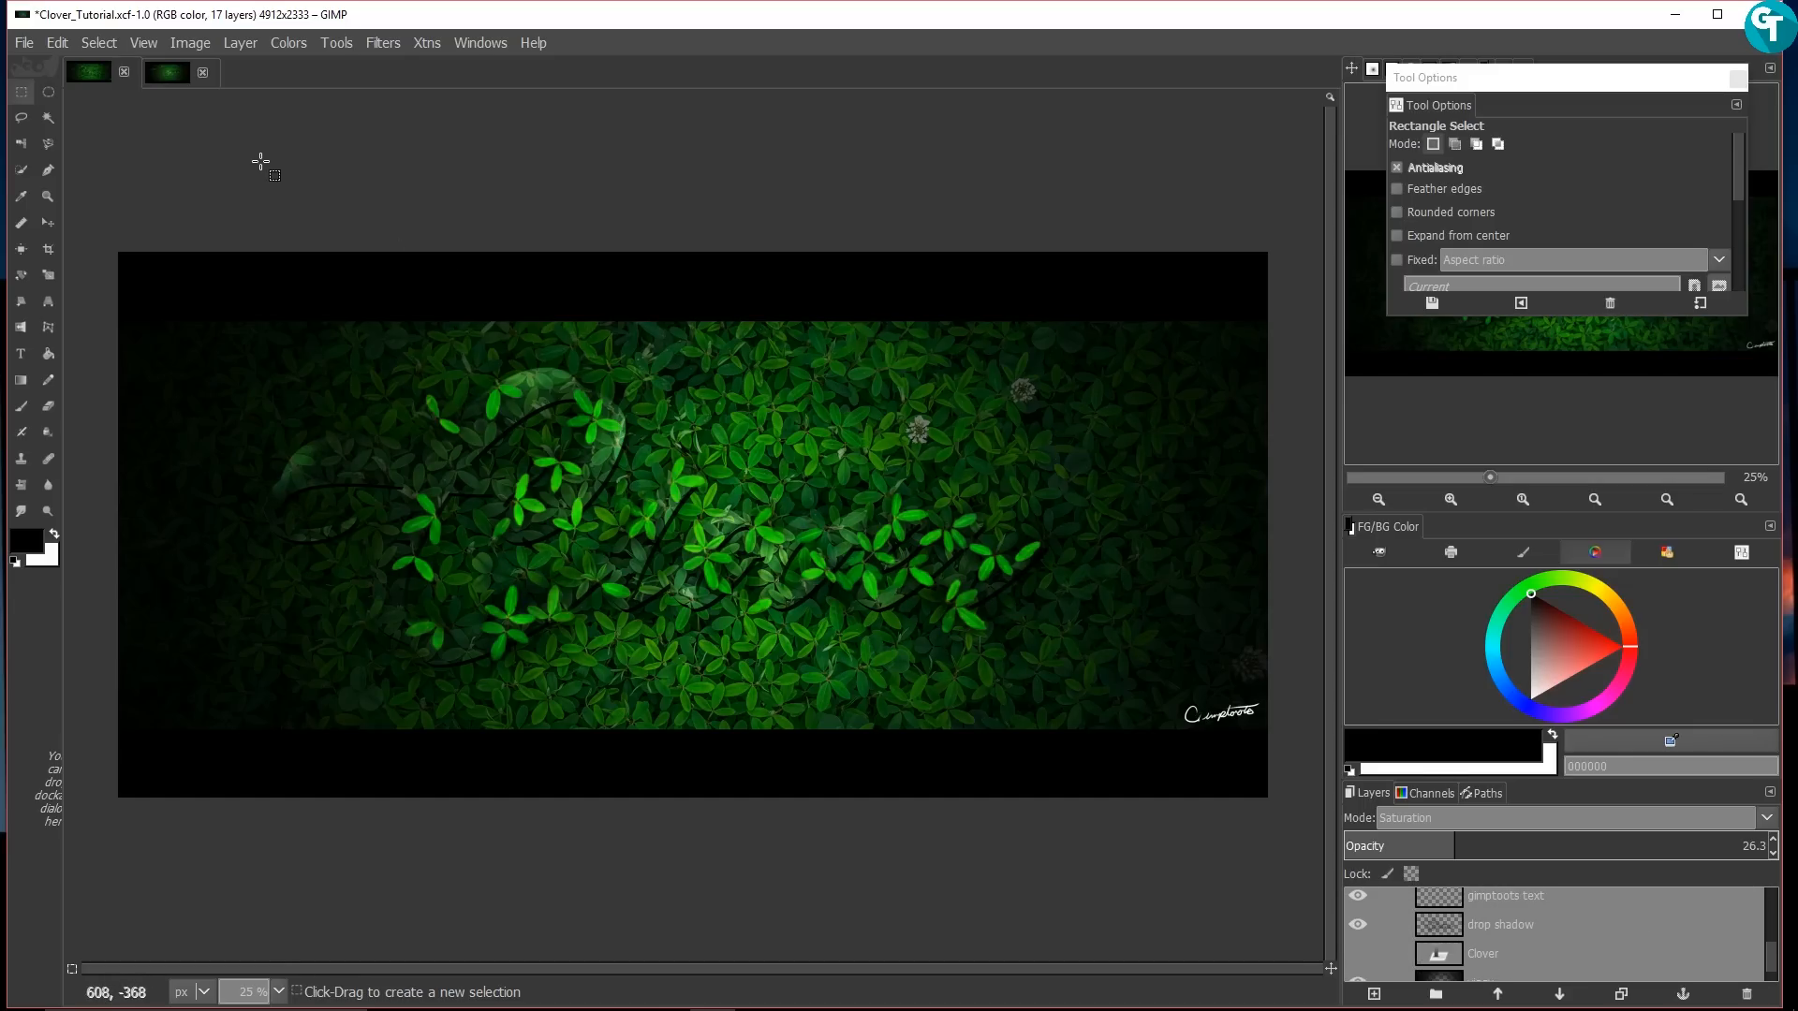
left_click(178, 70)
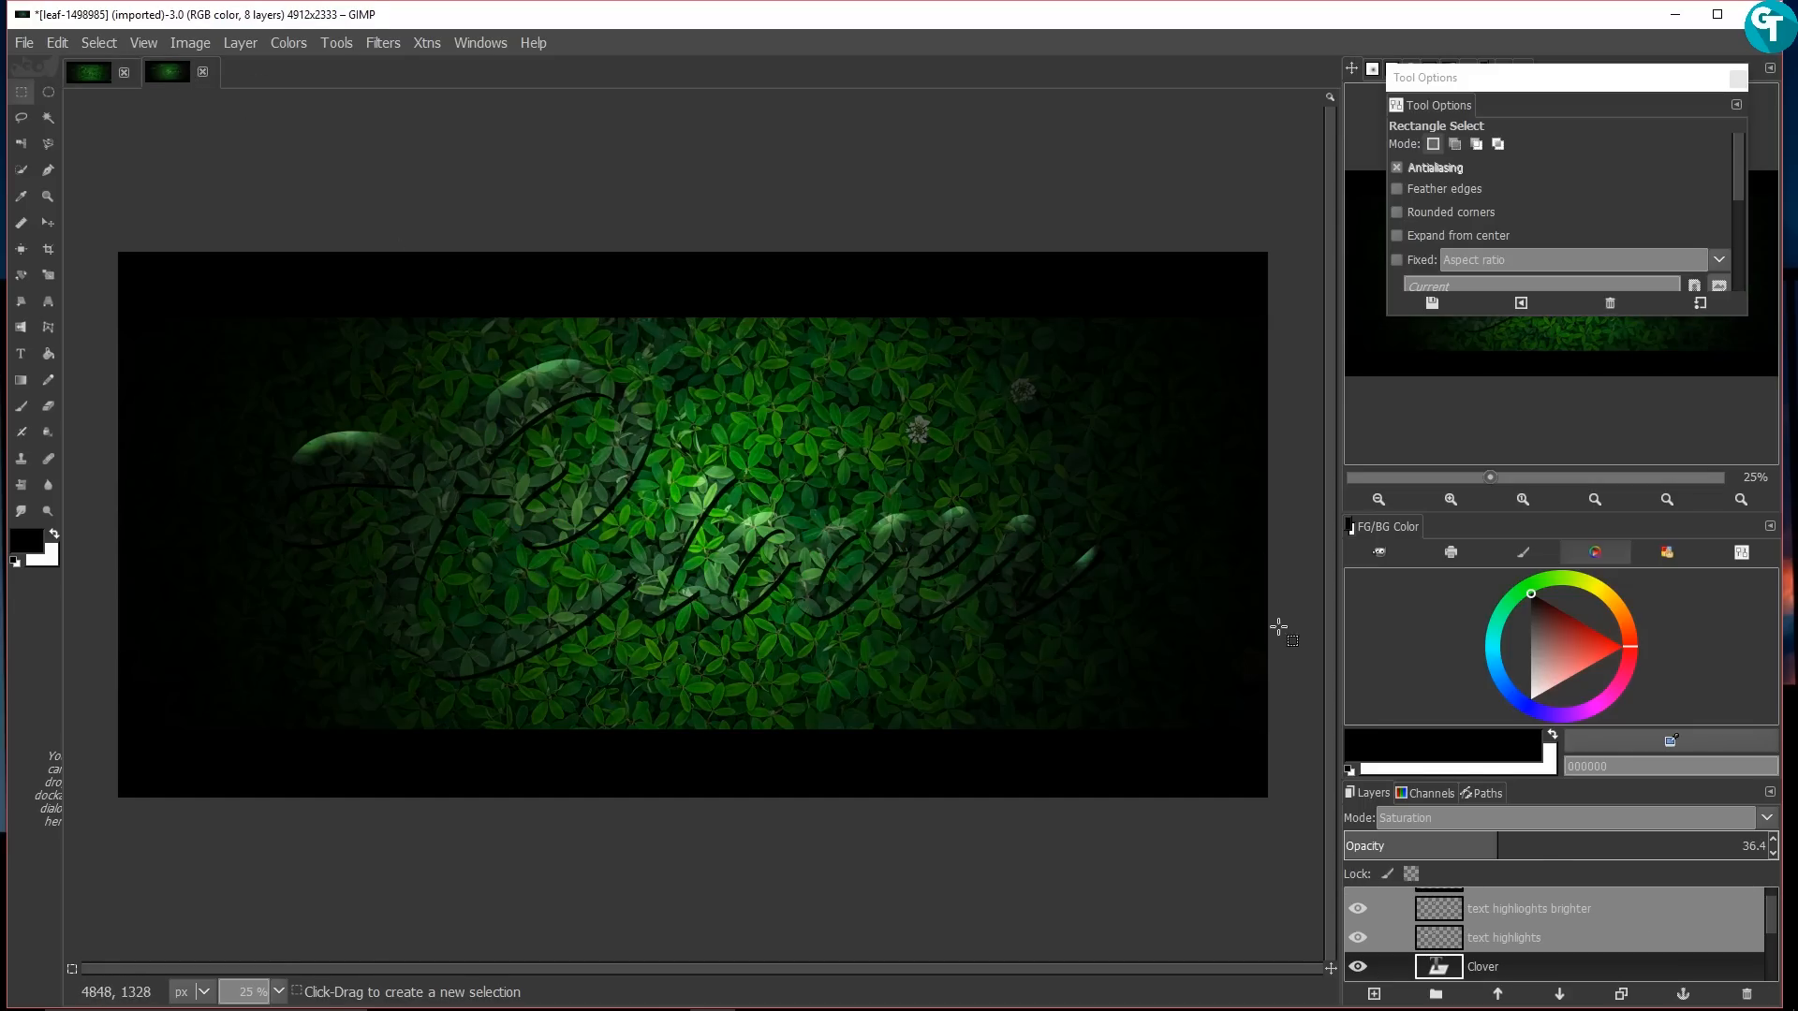
Step: Rename the Clover text layer "Clover sat." and reduce its opacity to 32.9
double_click(1506, 970)
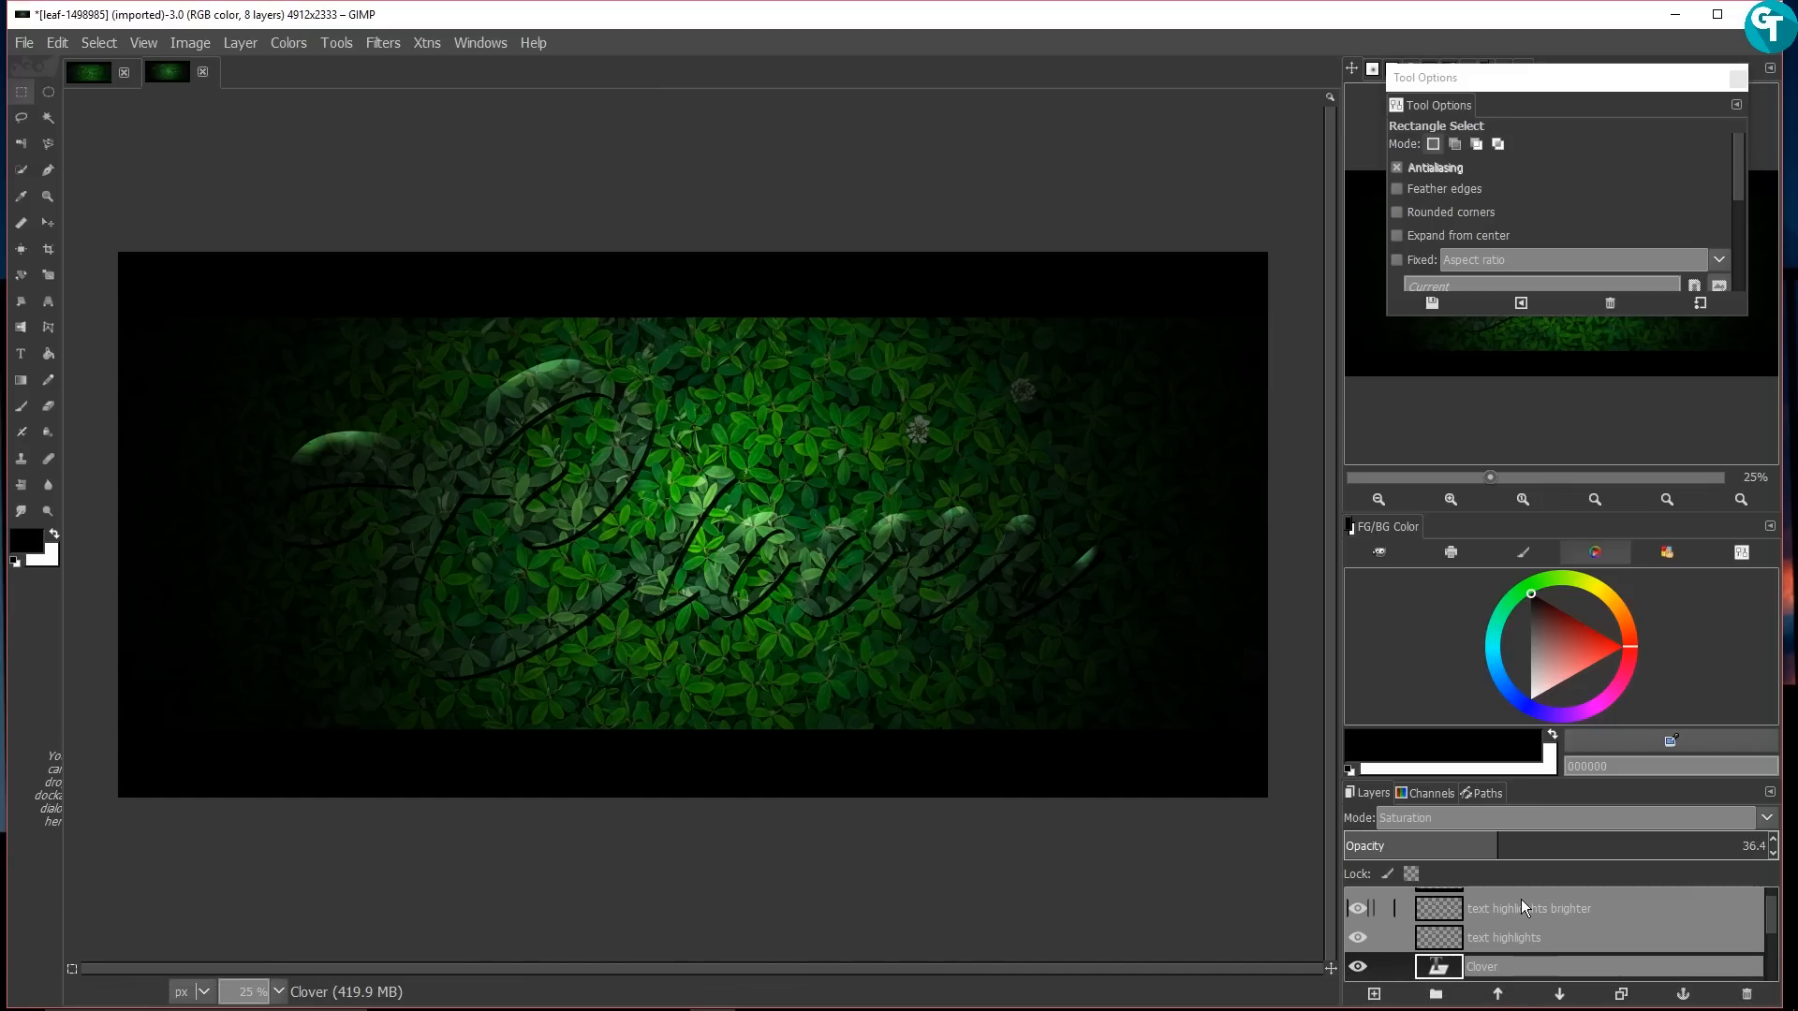
type("sat.")
key("Return")
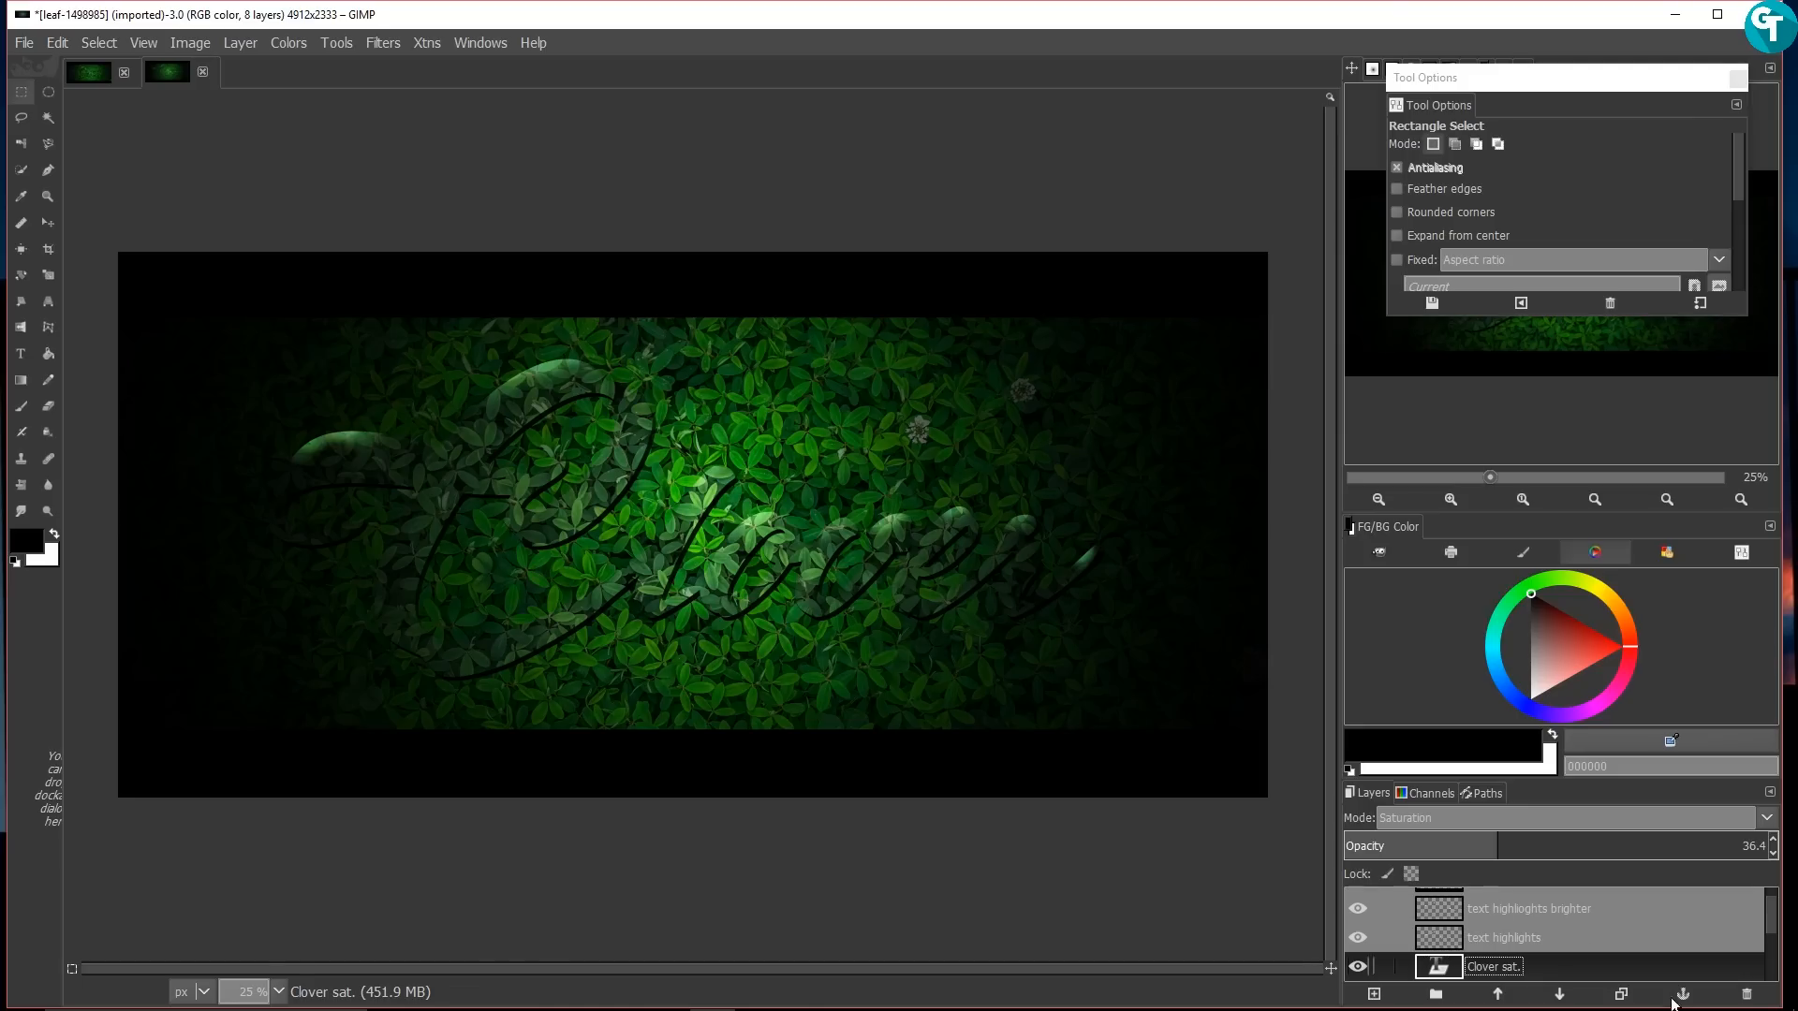
left_click(1483, 852)
left_click_drag(1465, 850, 1484, 850)
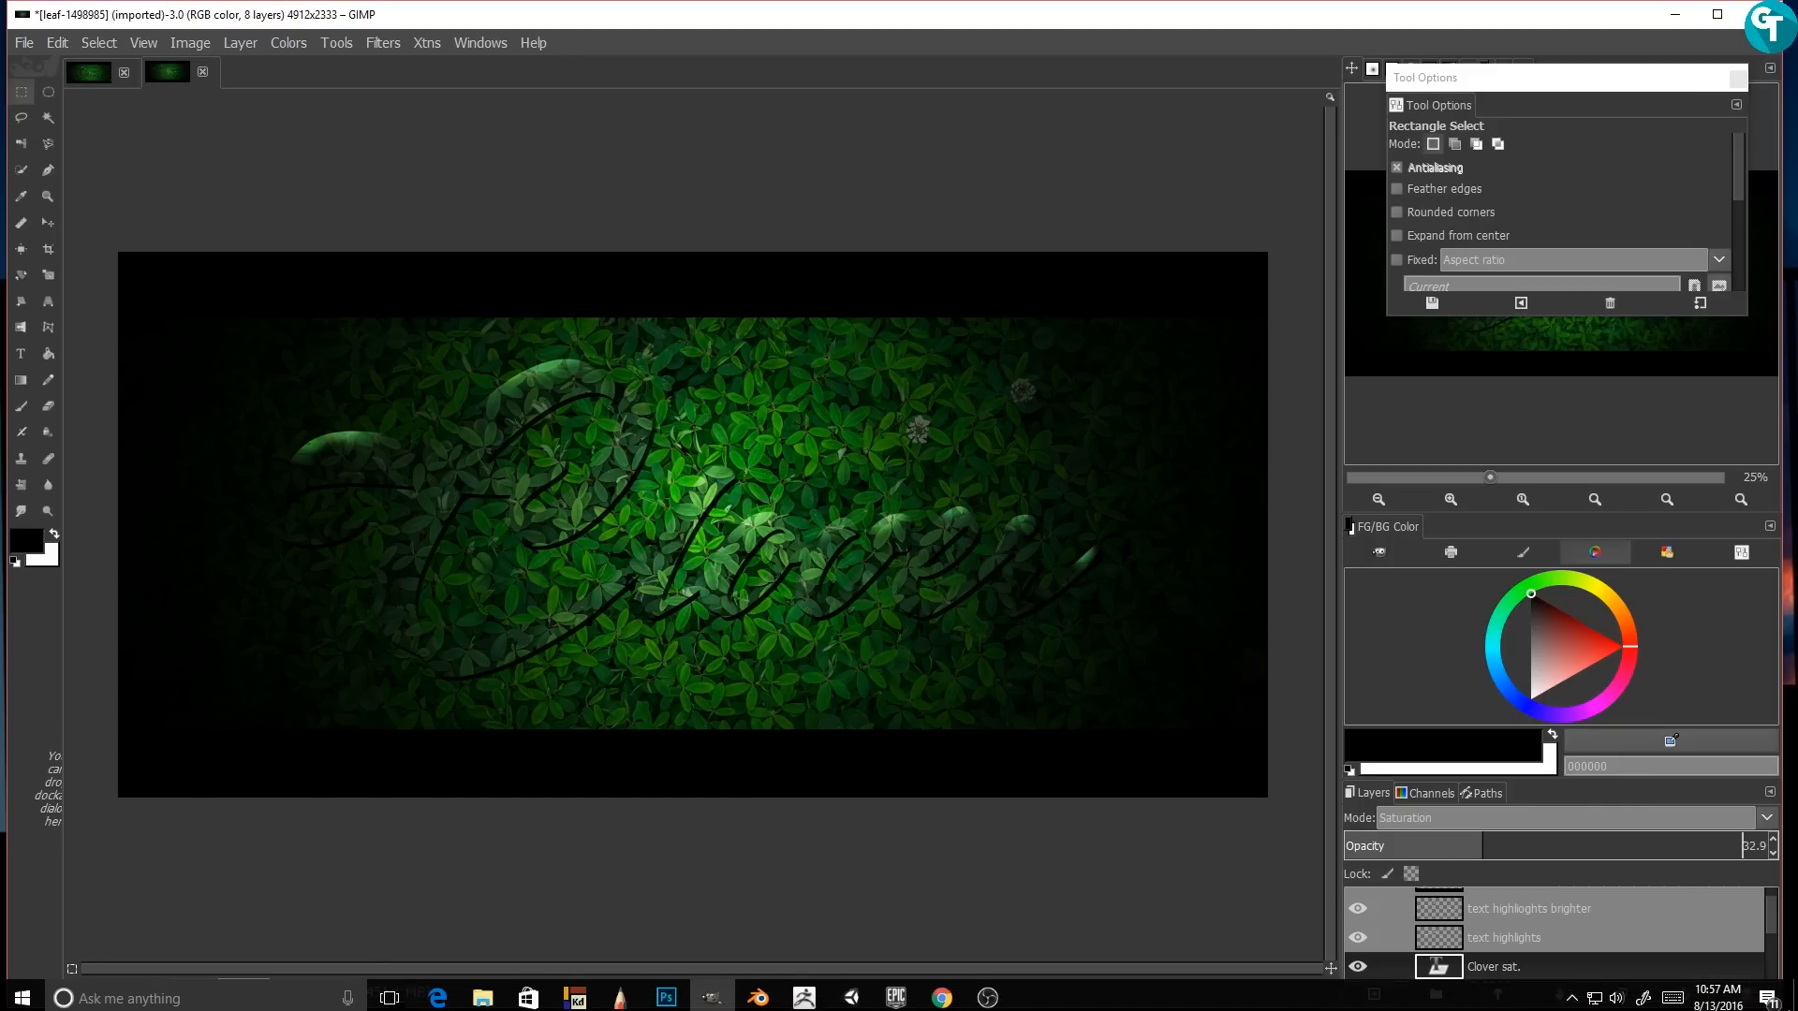
Step: Move the BG copy layer up the stack to sit directly below the Black lines layer
scroll(1581, 911, "up", 1)
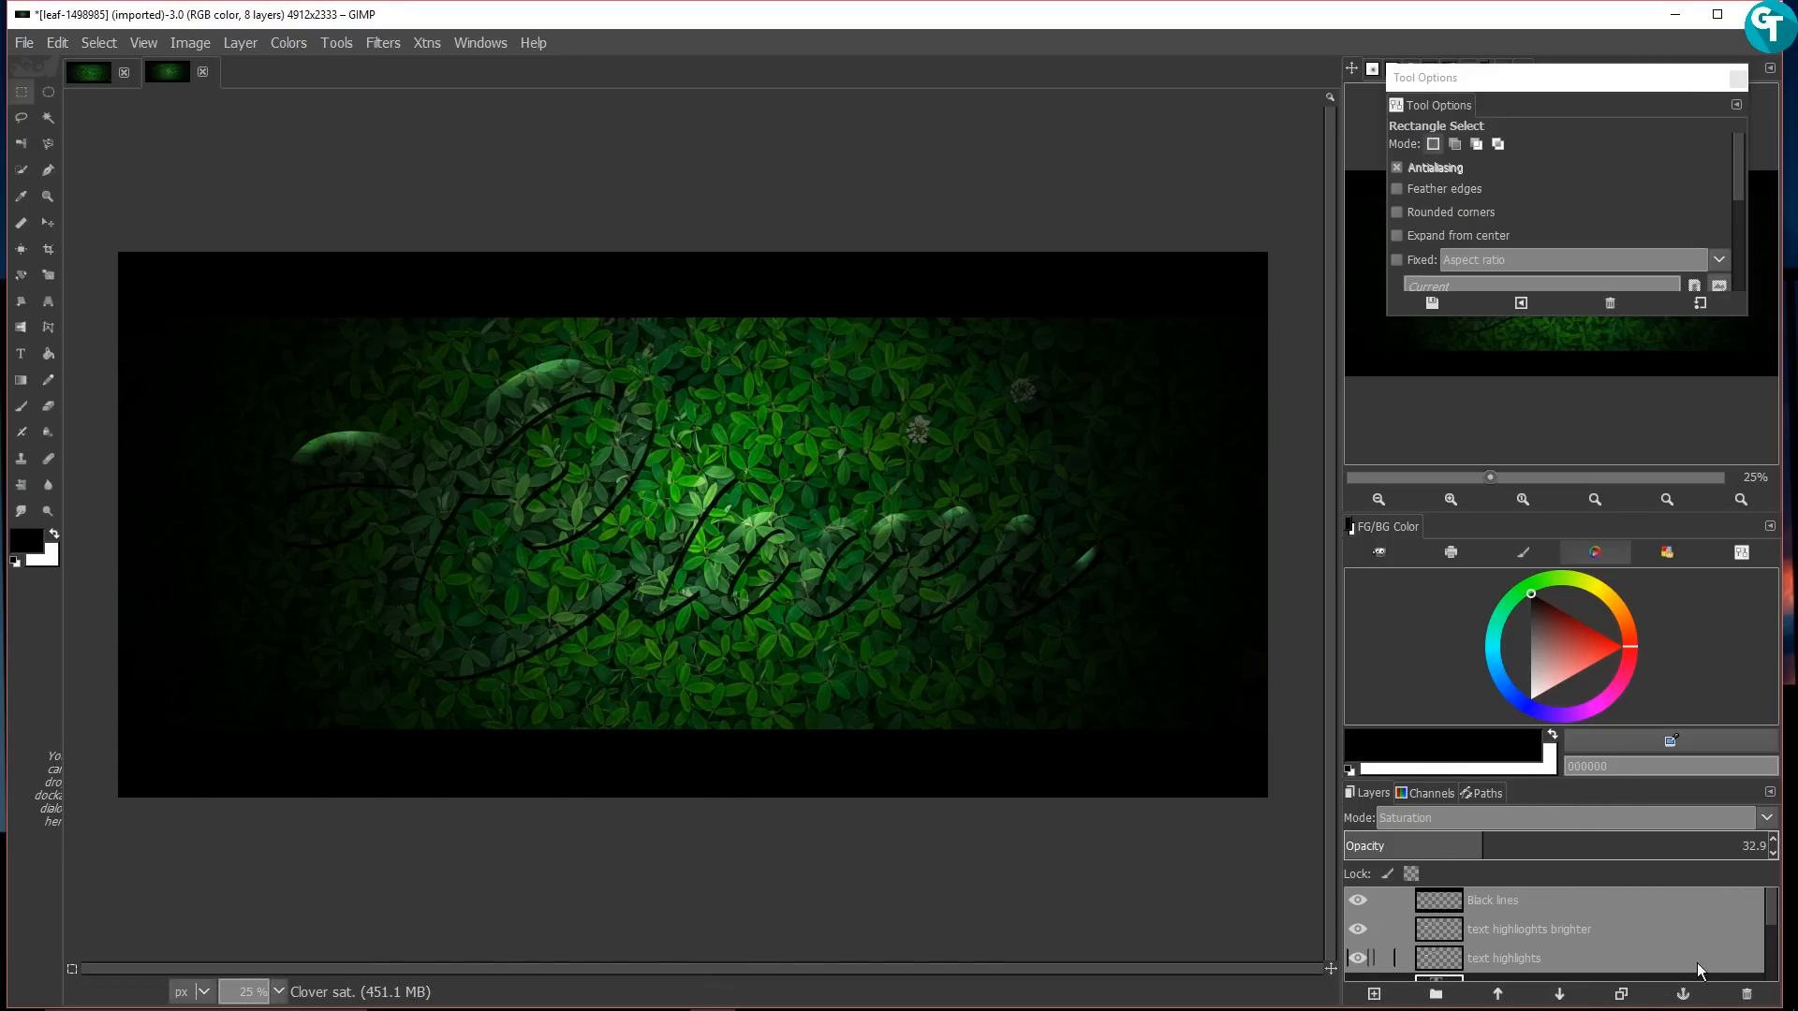
scroll(1654, 937, "down", 3)
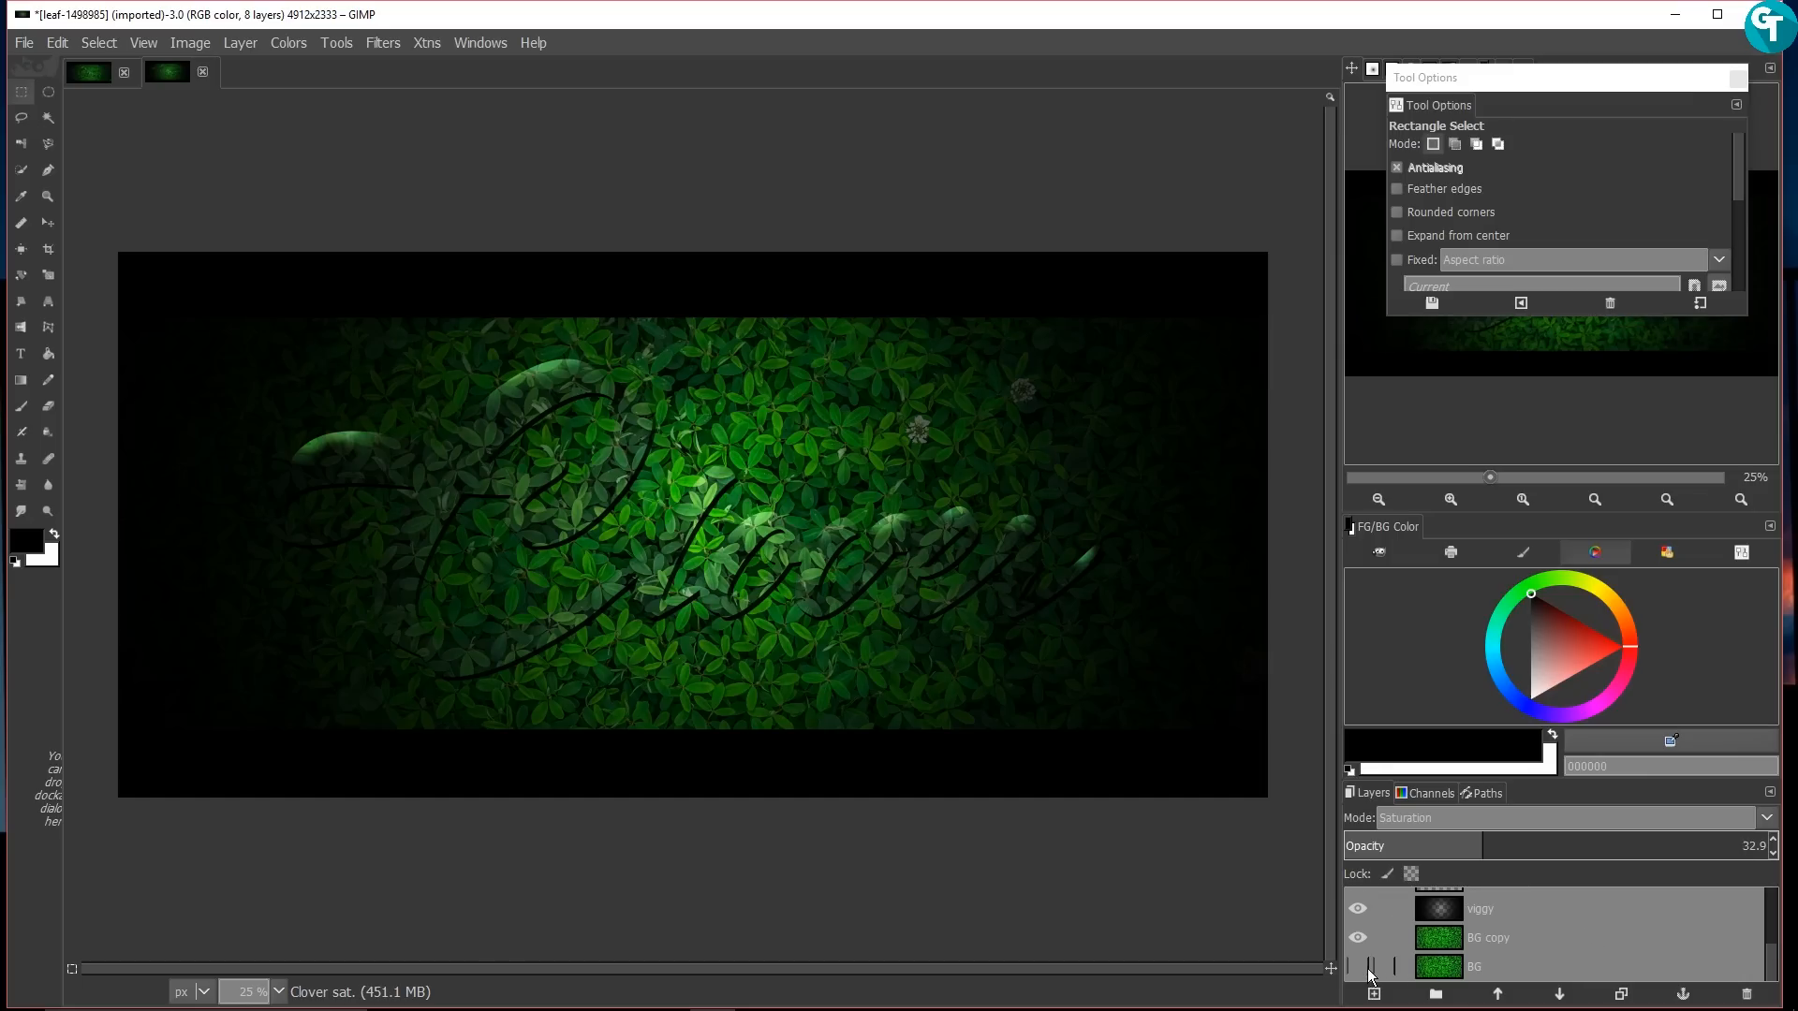
mouse_move(1506, 936)
left_mouse_down()
mouse_move(1498, 897)
mouse_move(1506, 946)
mouse_move(1506, 929)
mouse_move(1485, 948)
mouse_move(1482, 913)
mouse_move(1482, 969)
mouse_move(1480, 923)
left_mouse_up()
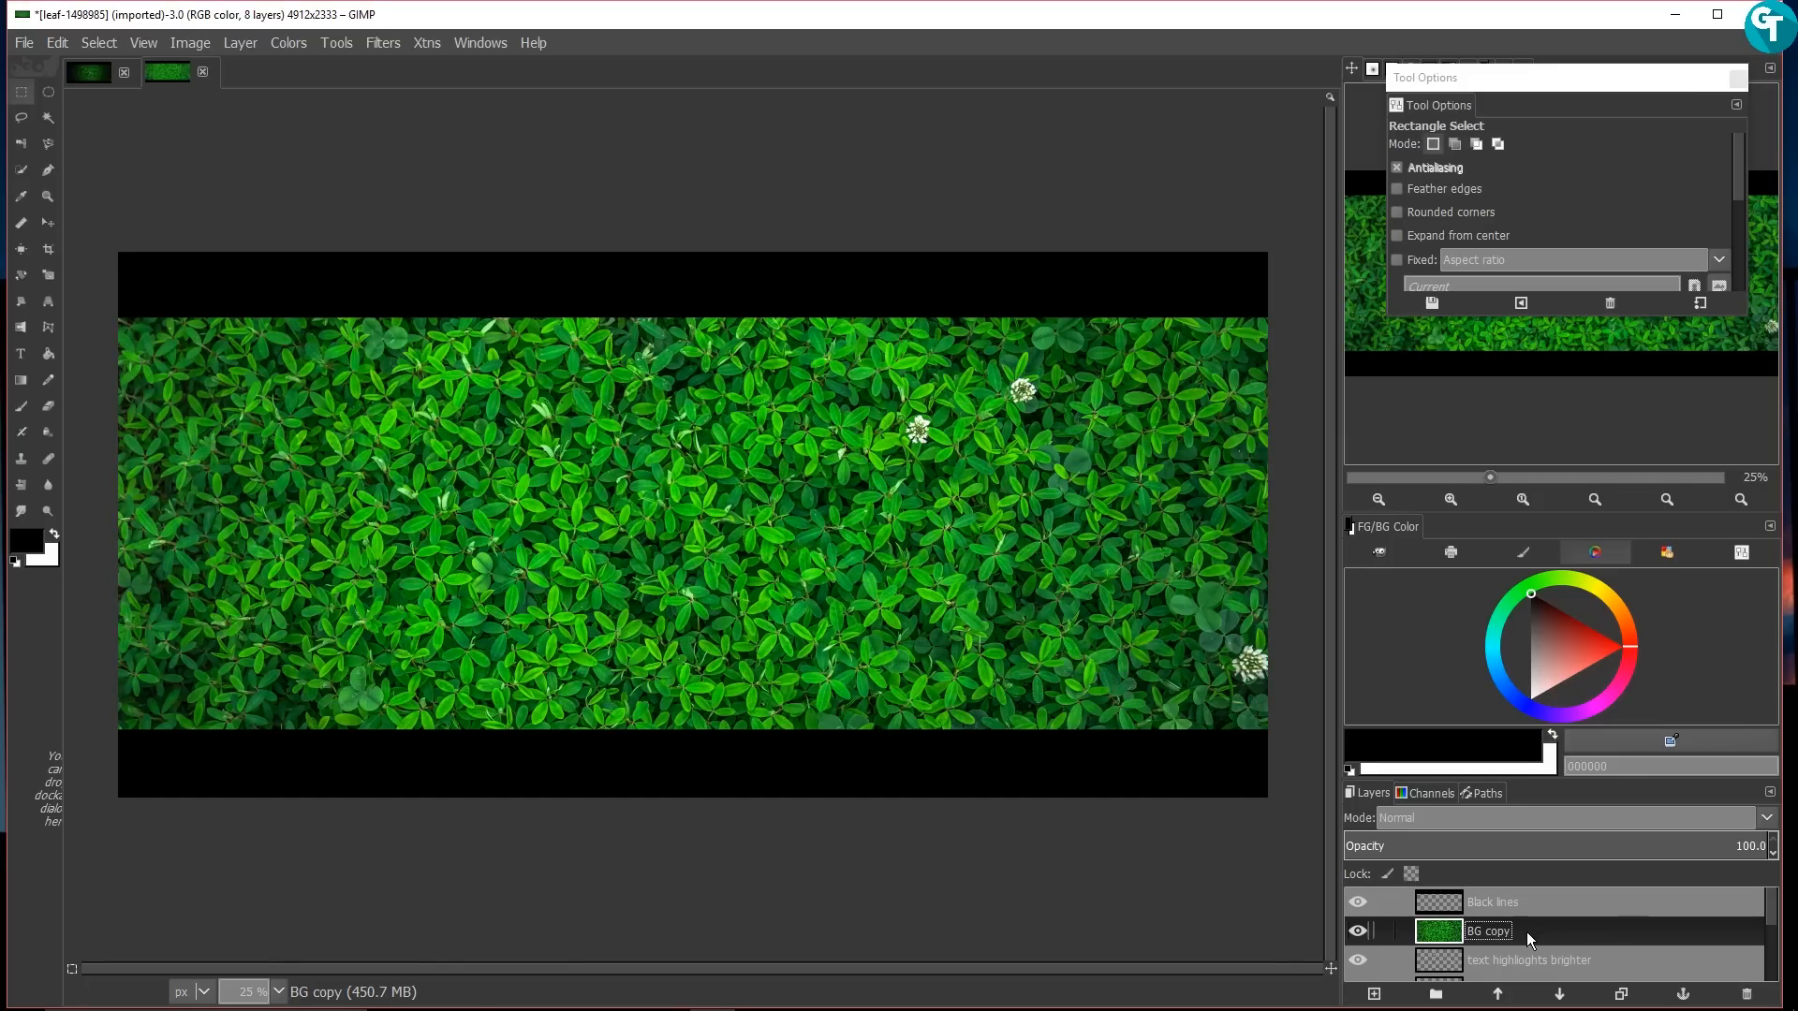
Step: Add a layer mask to the BG copy layer, initialized to Black (full transparency)
right_click(1526, 931)
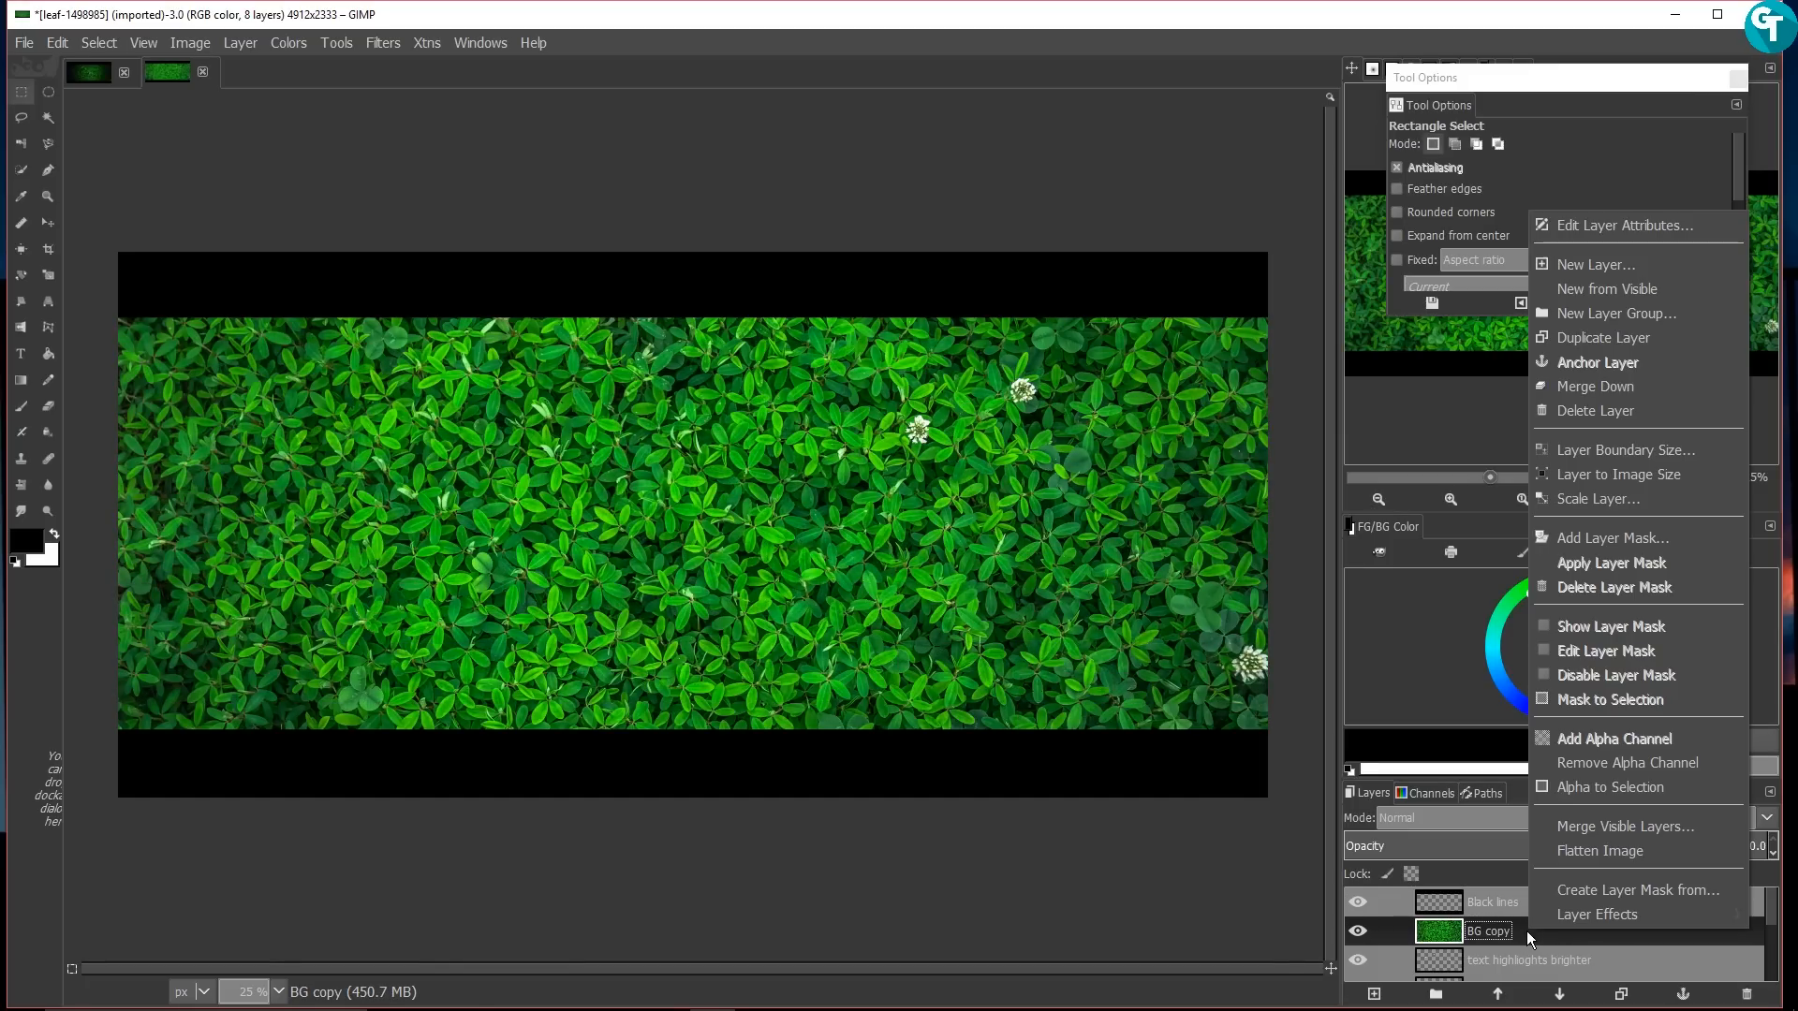
left_click(1668, 530)
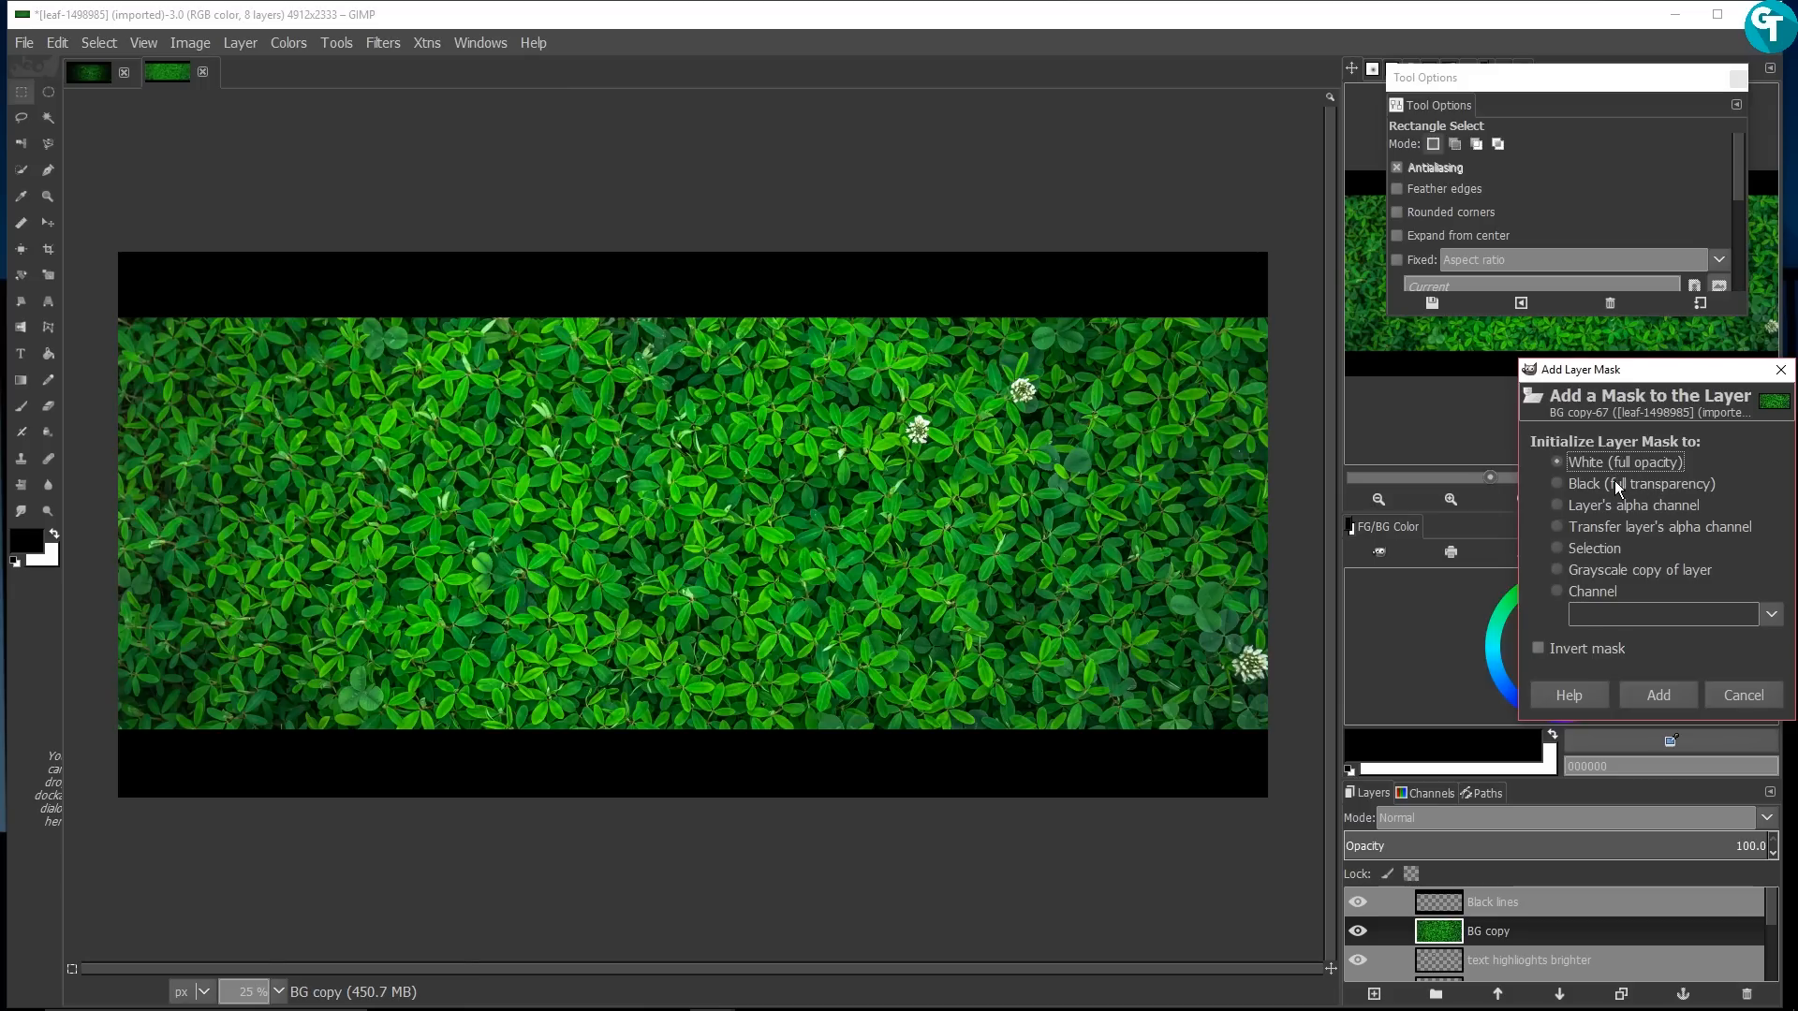
left_click(1611, 481)
left_click(1658, 695)
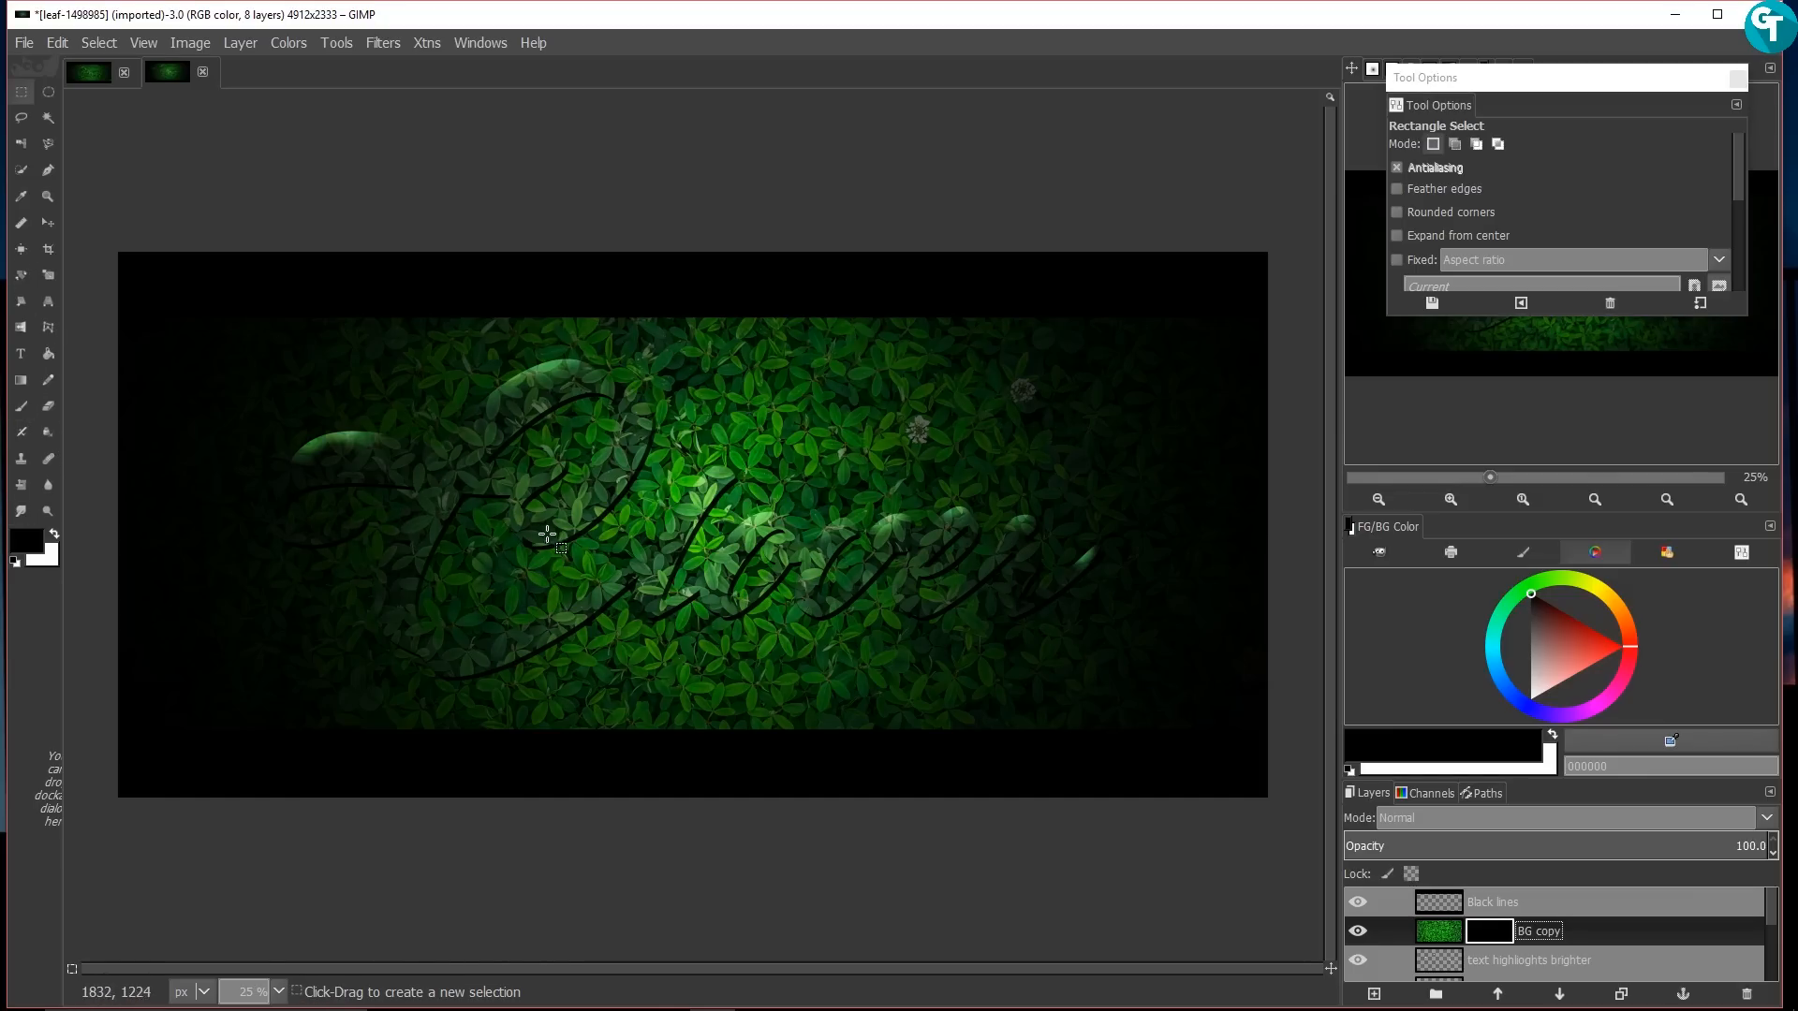
Step: Save the working image in the Ground folder under the new name clover_tut.xcf
left_click(24, 43)
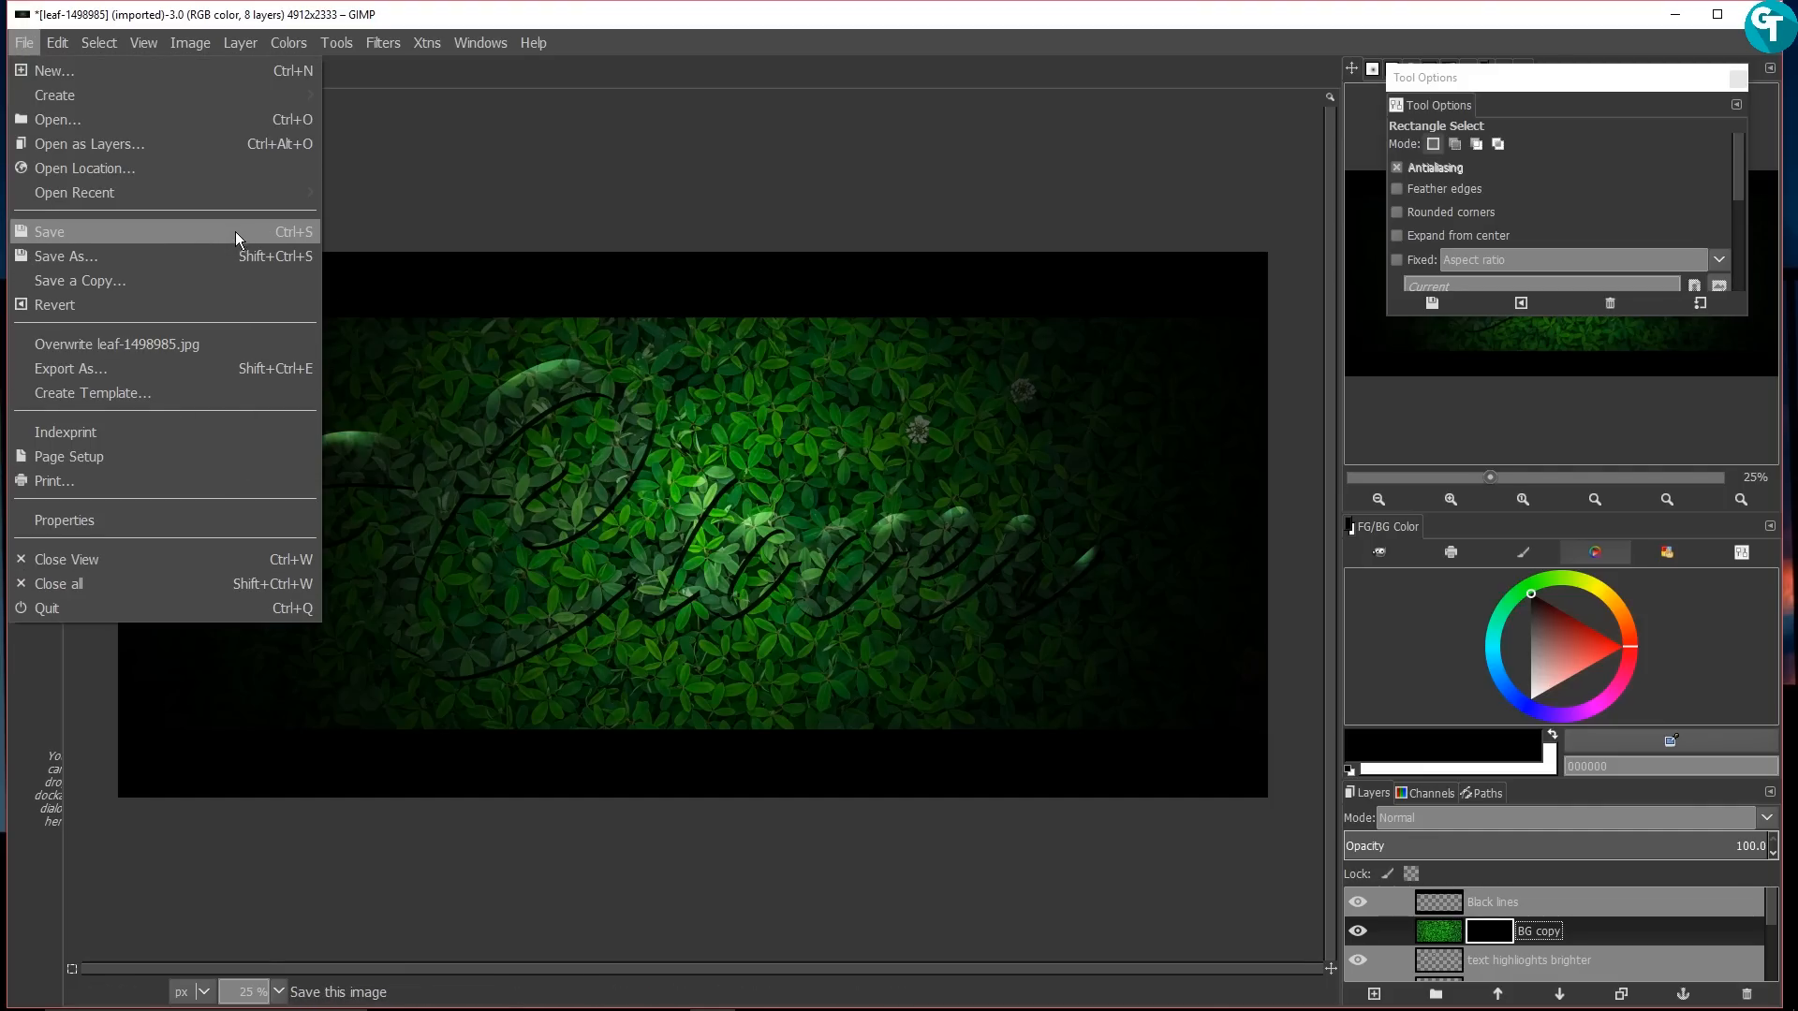
left_click(234, 254)
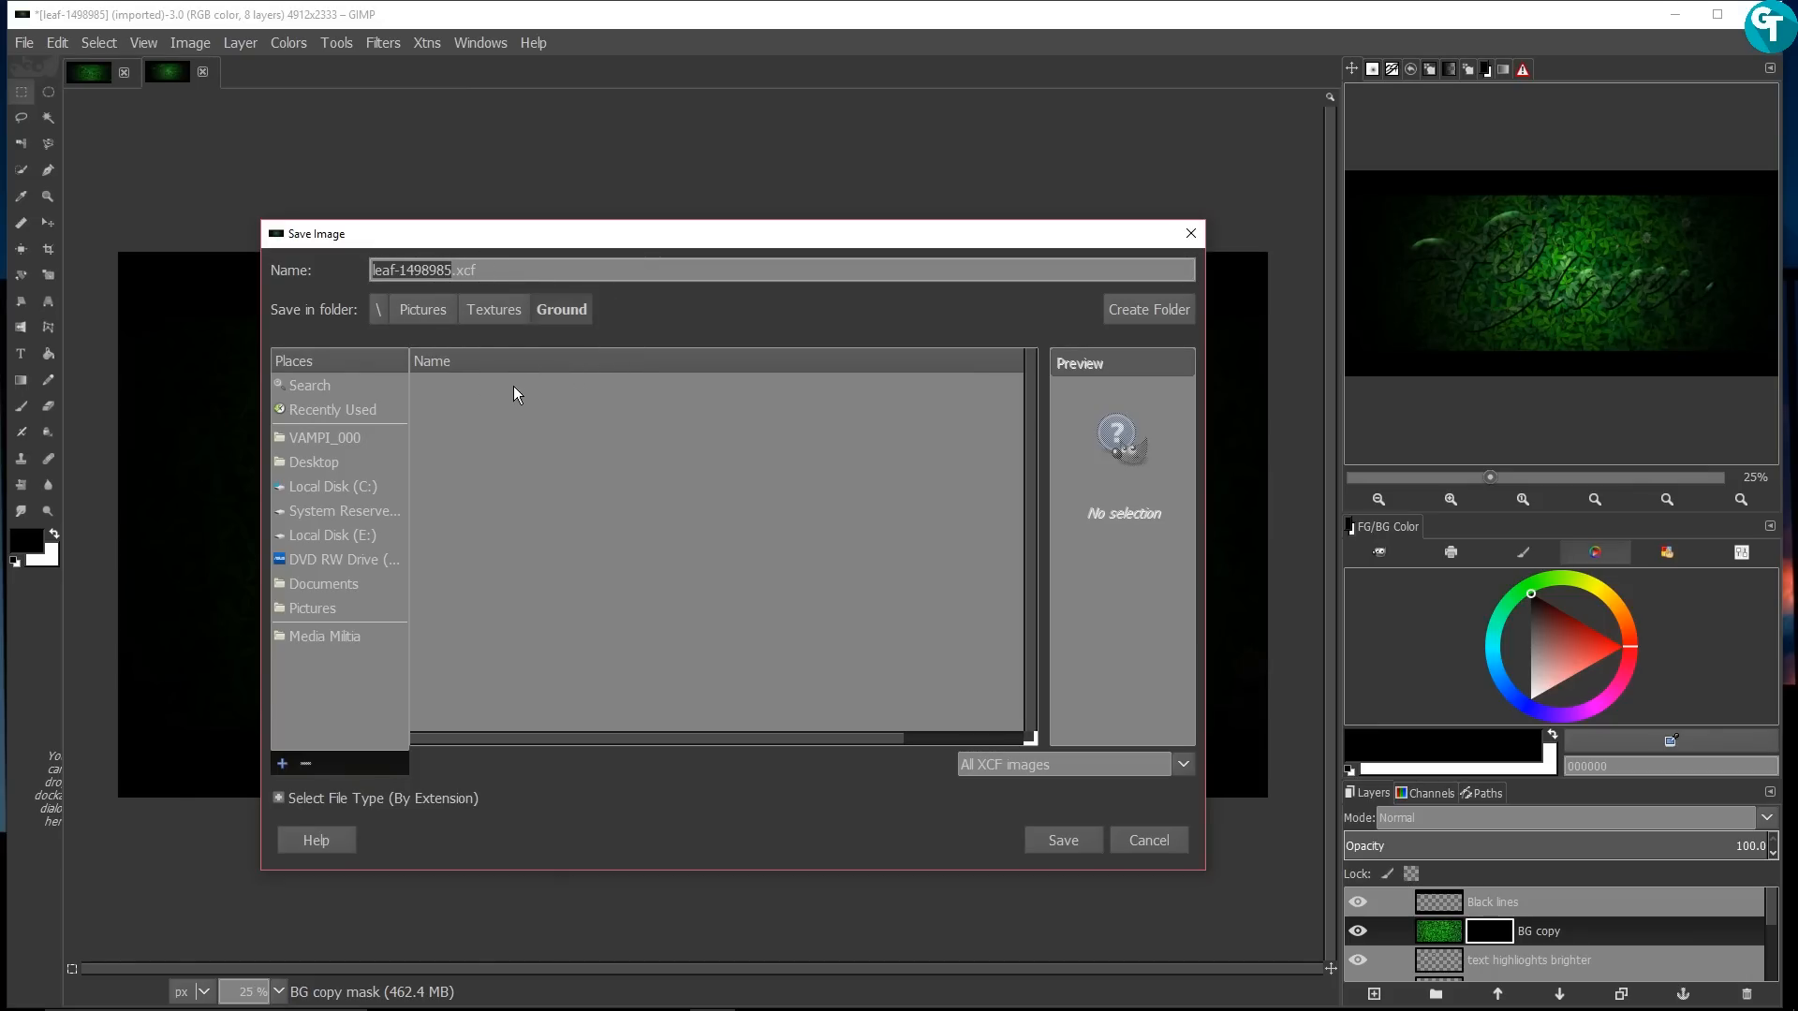
type("clover_tut")
key("Return")
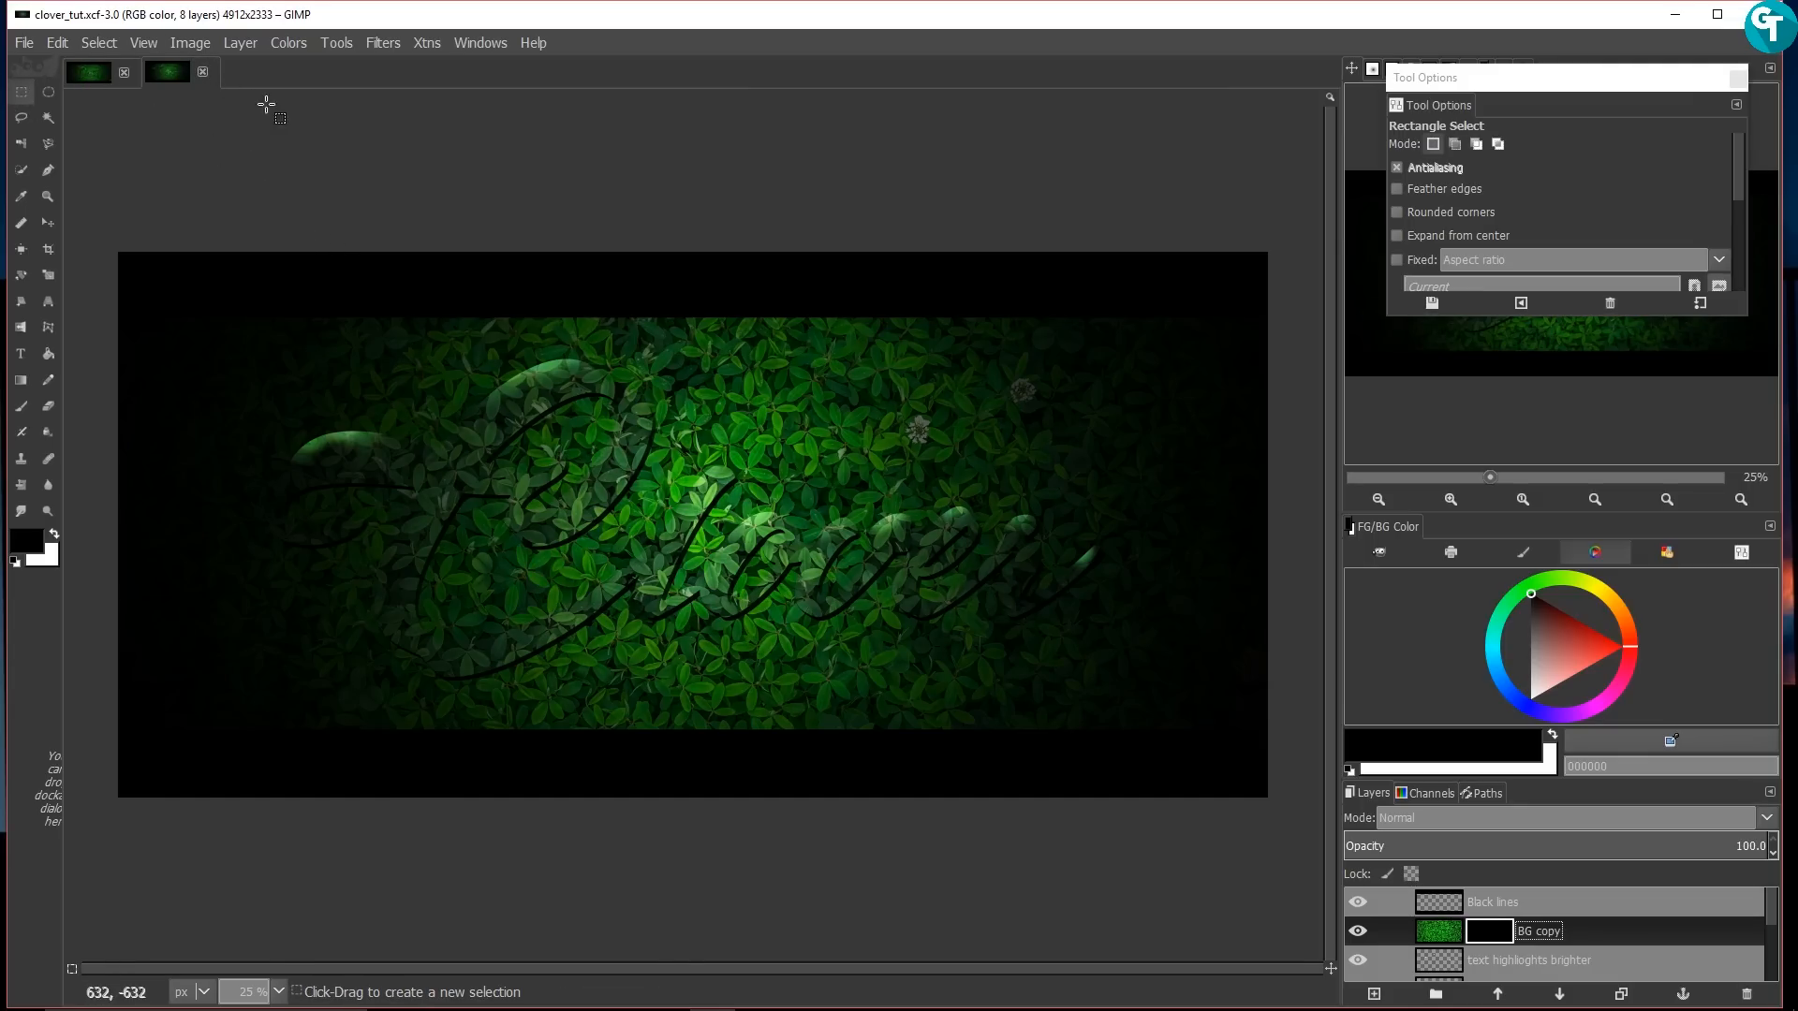
Step: Open the additional input controllers preferences, select the active DirectX DirectInput controller, and reset all preferences to their default values
left_click(24, 43)
mouse_move(57, 43)
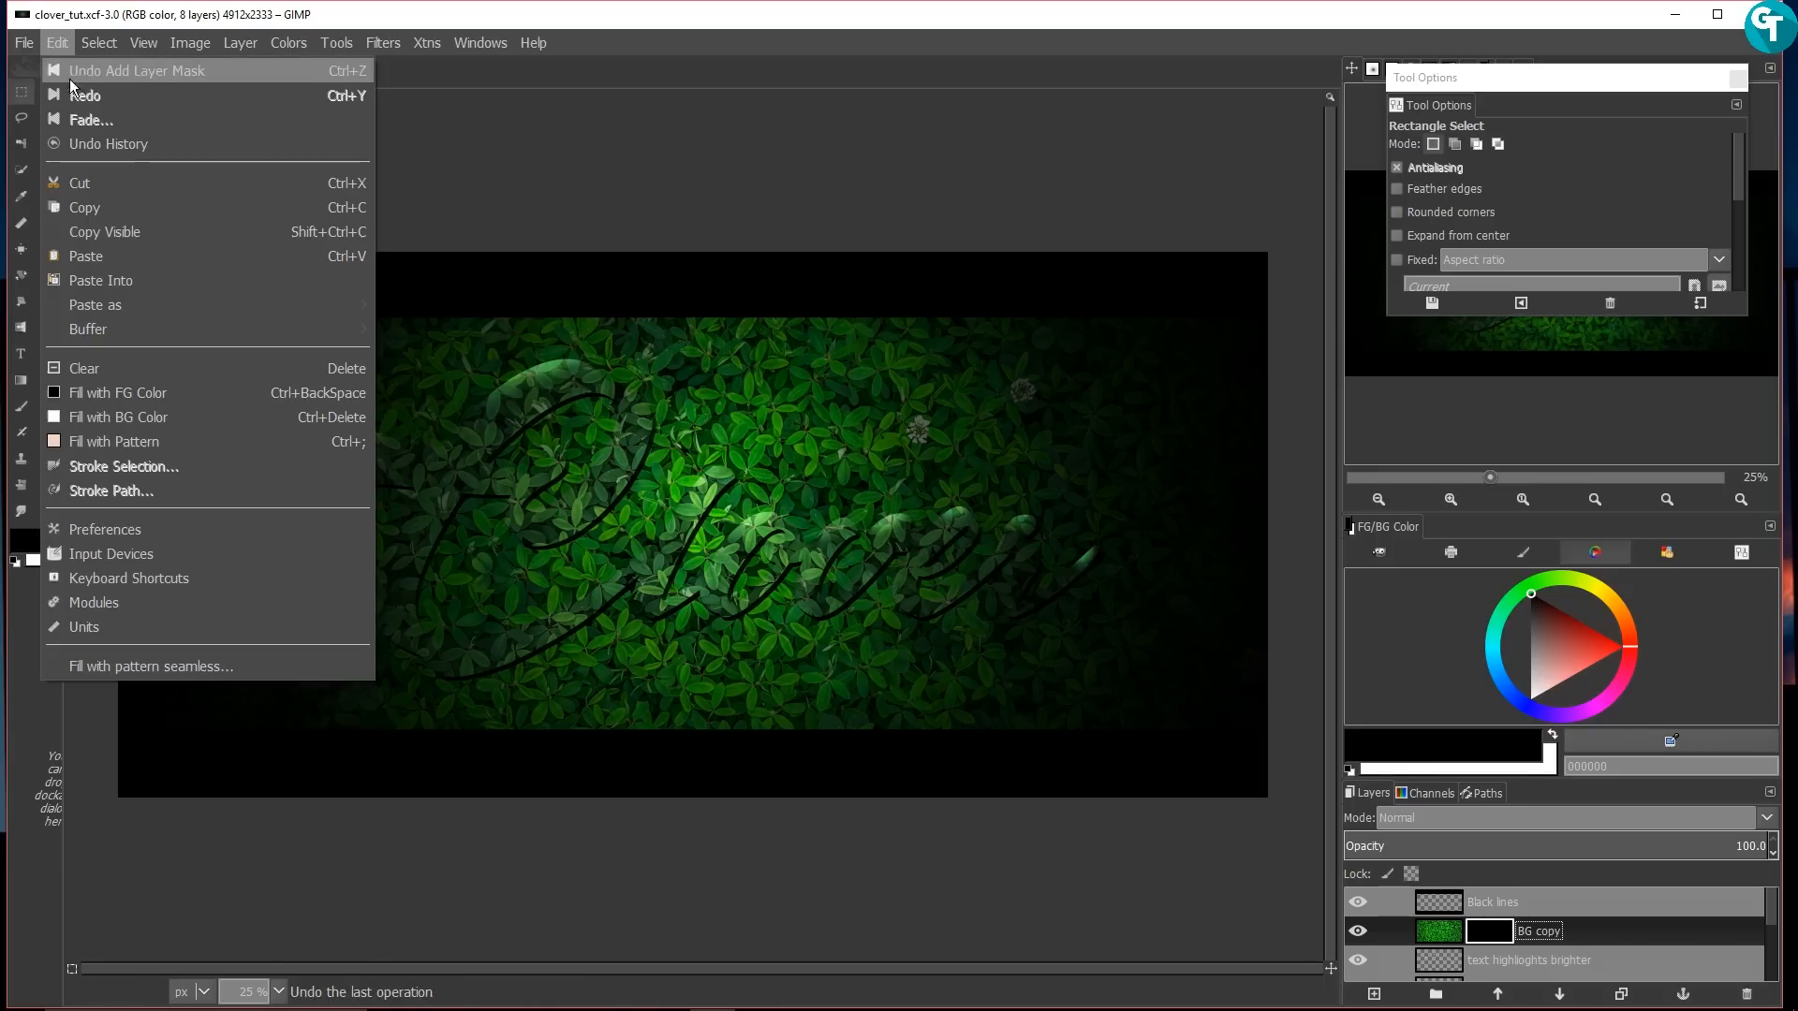
left_click(251, 529)
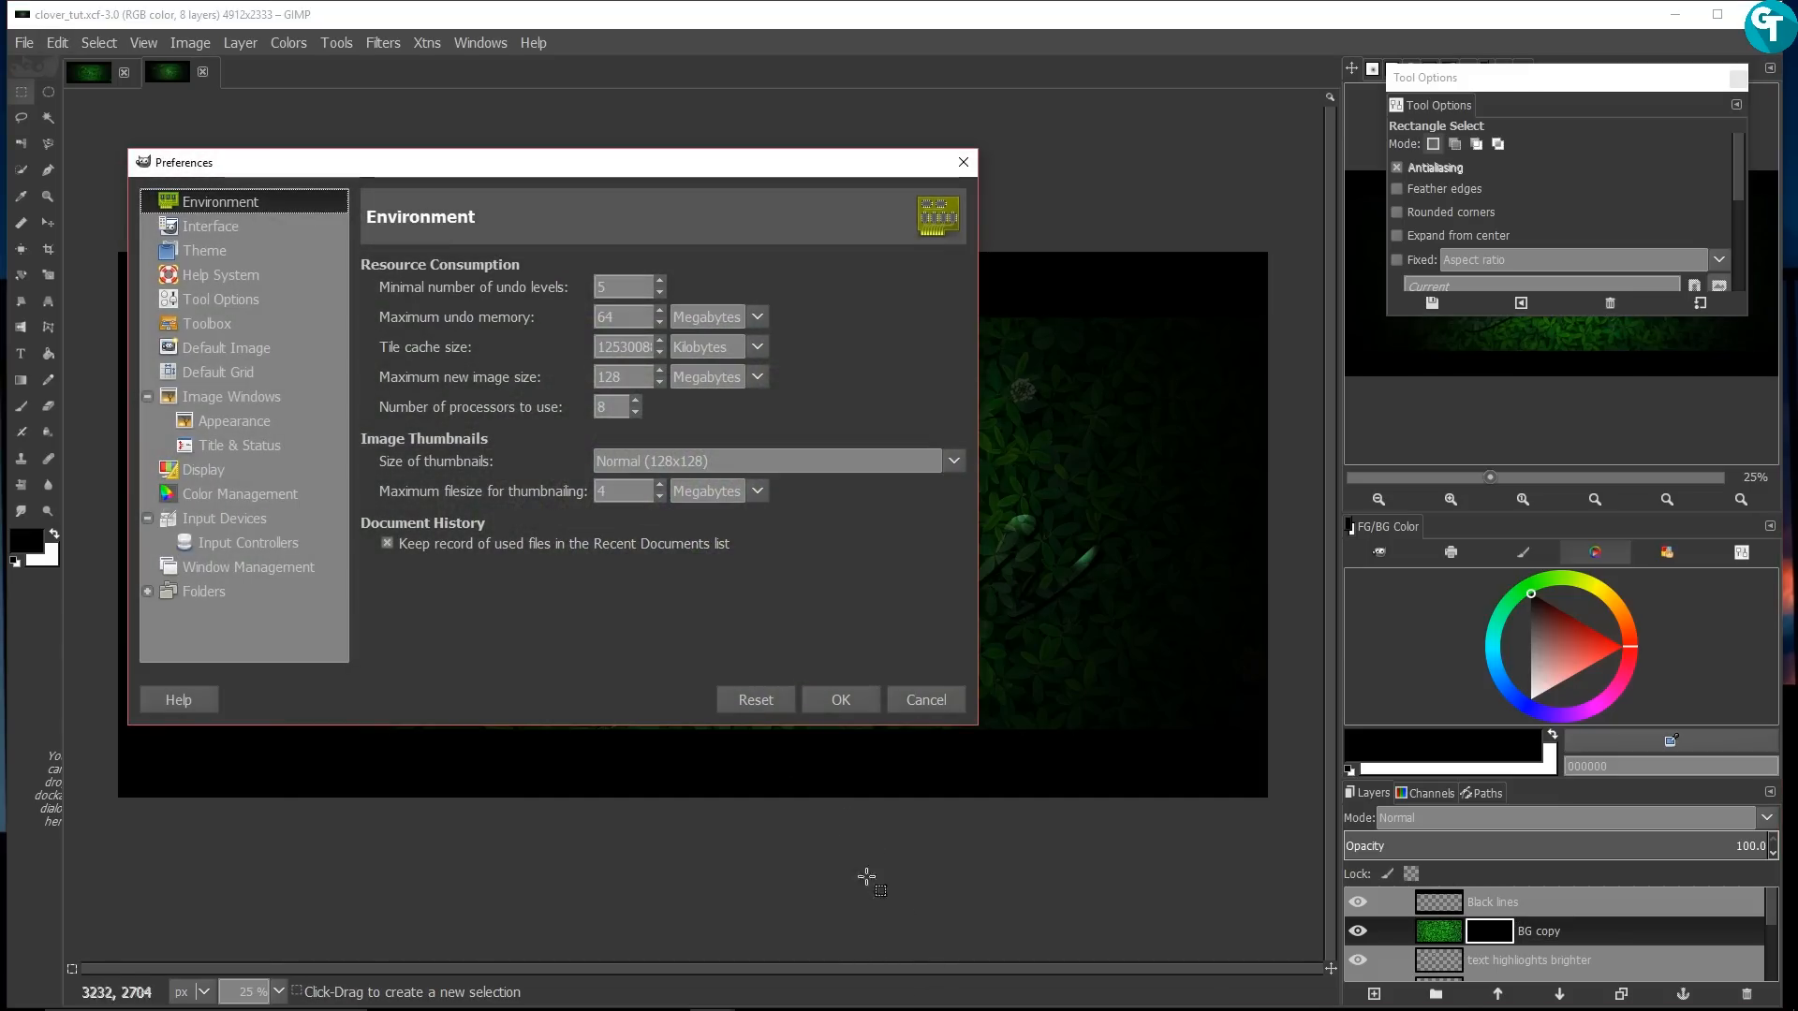
left_click(239, 544)
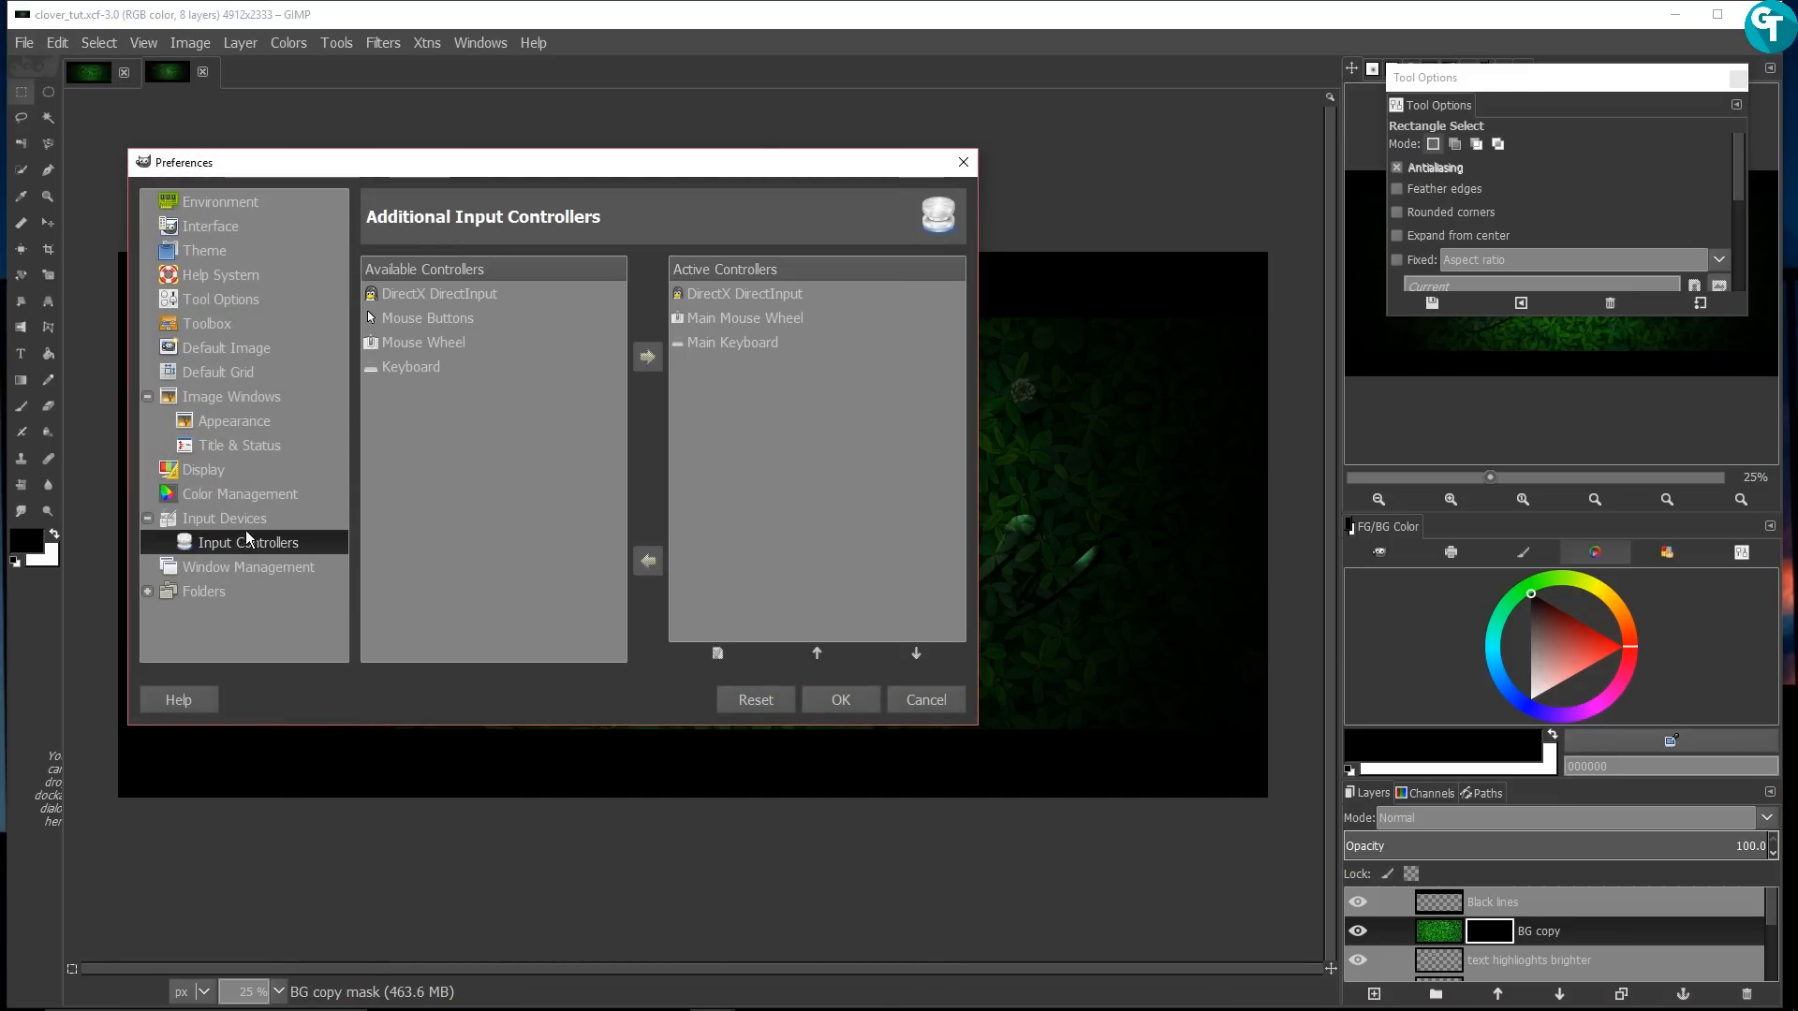
left_click(770, 291)
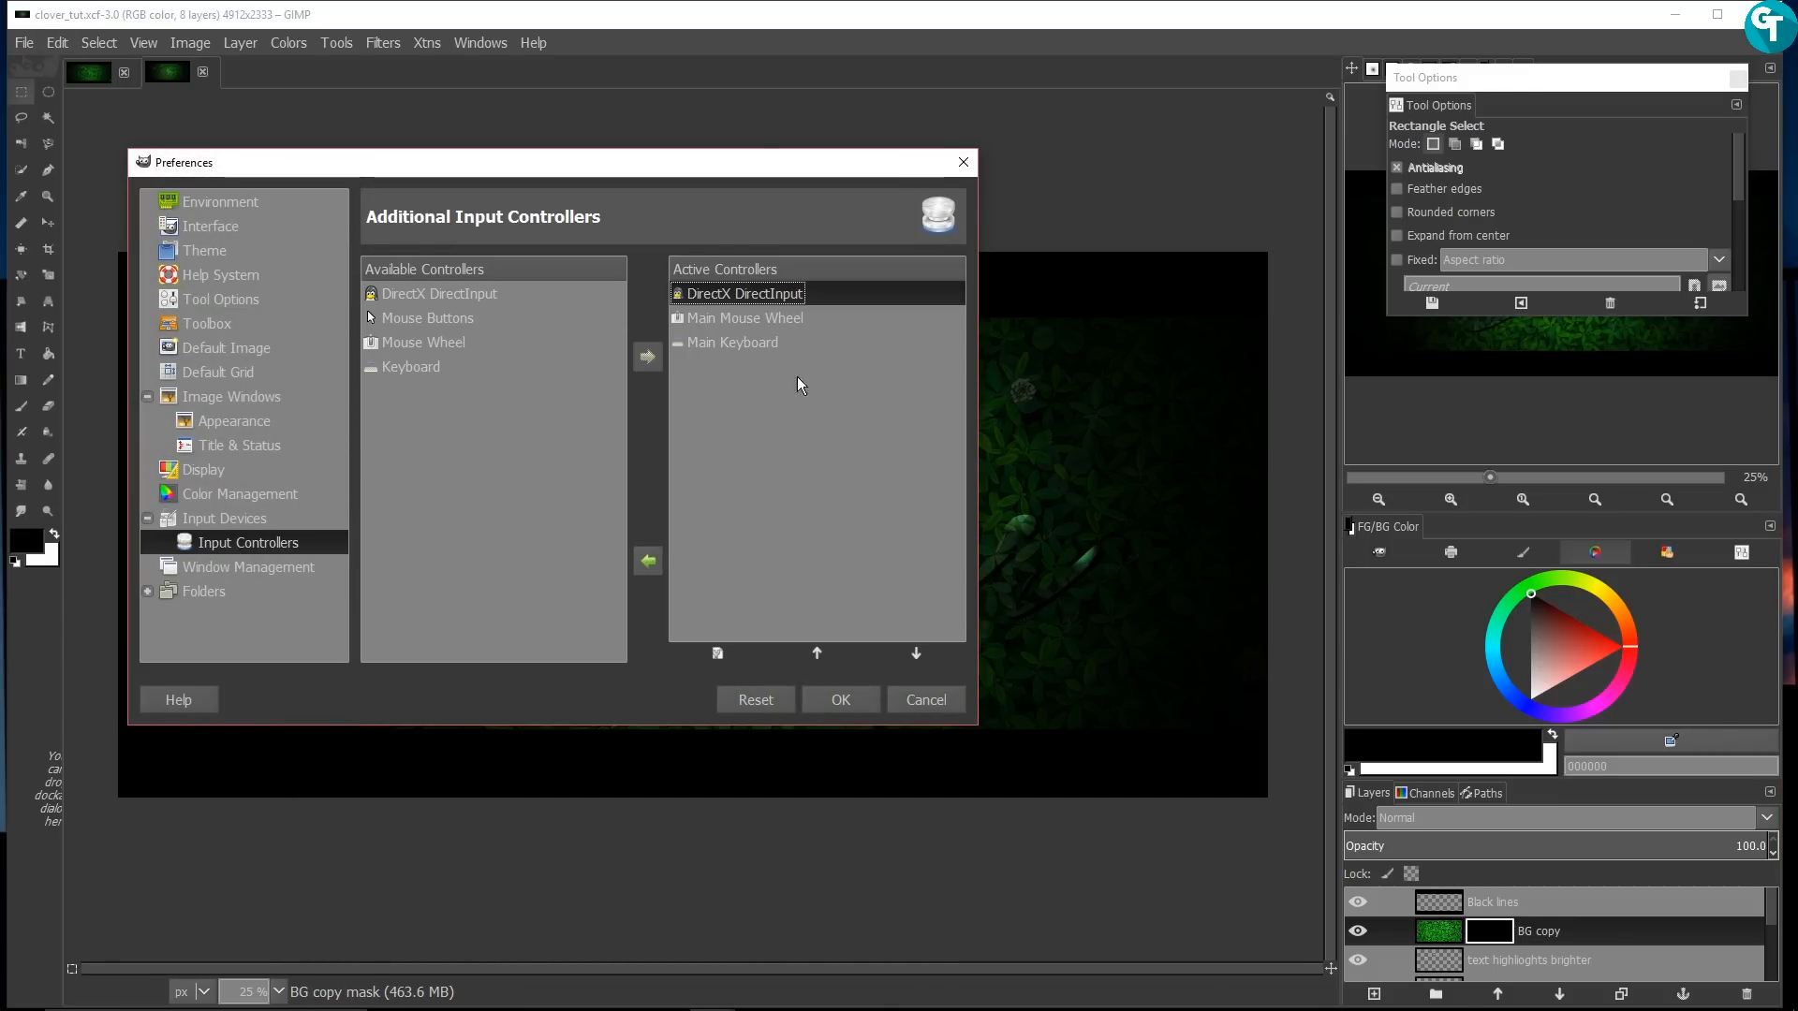
left_click(775, 705)
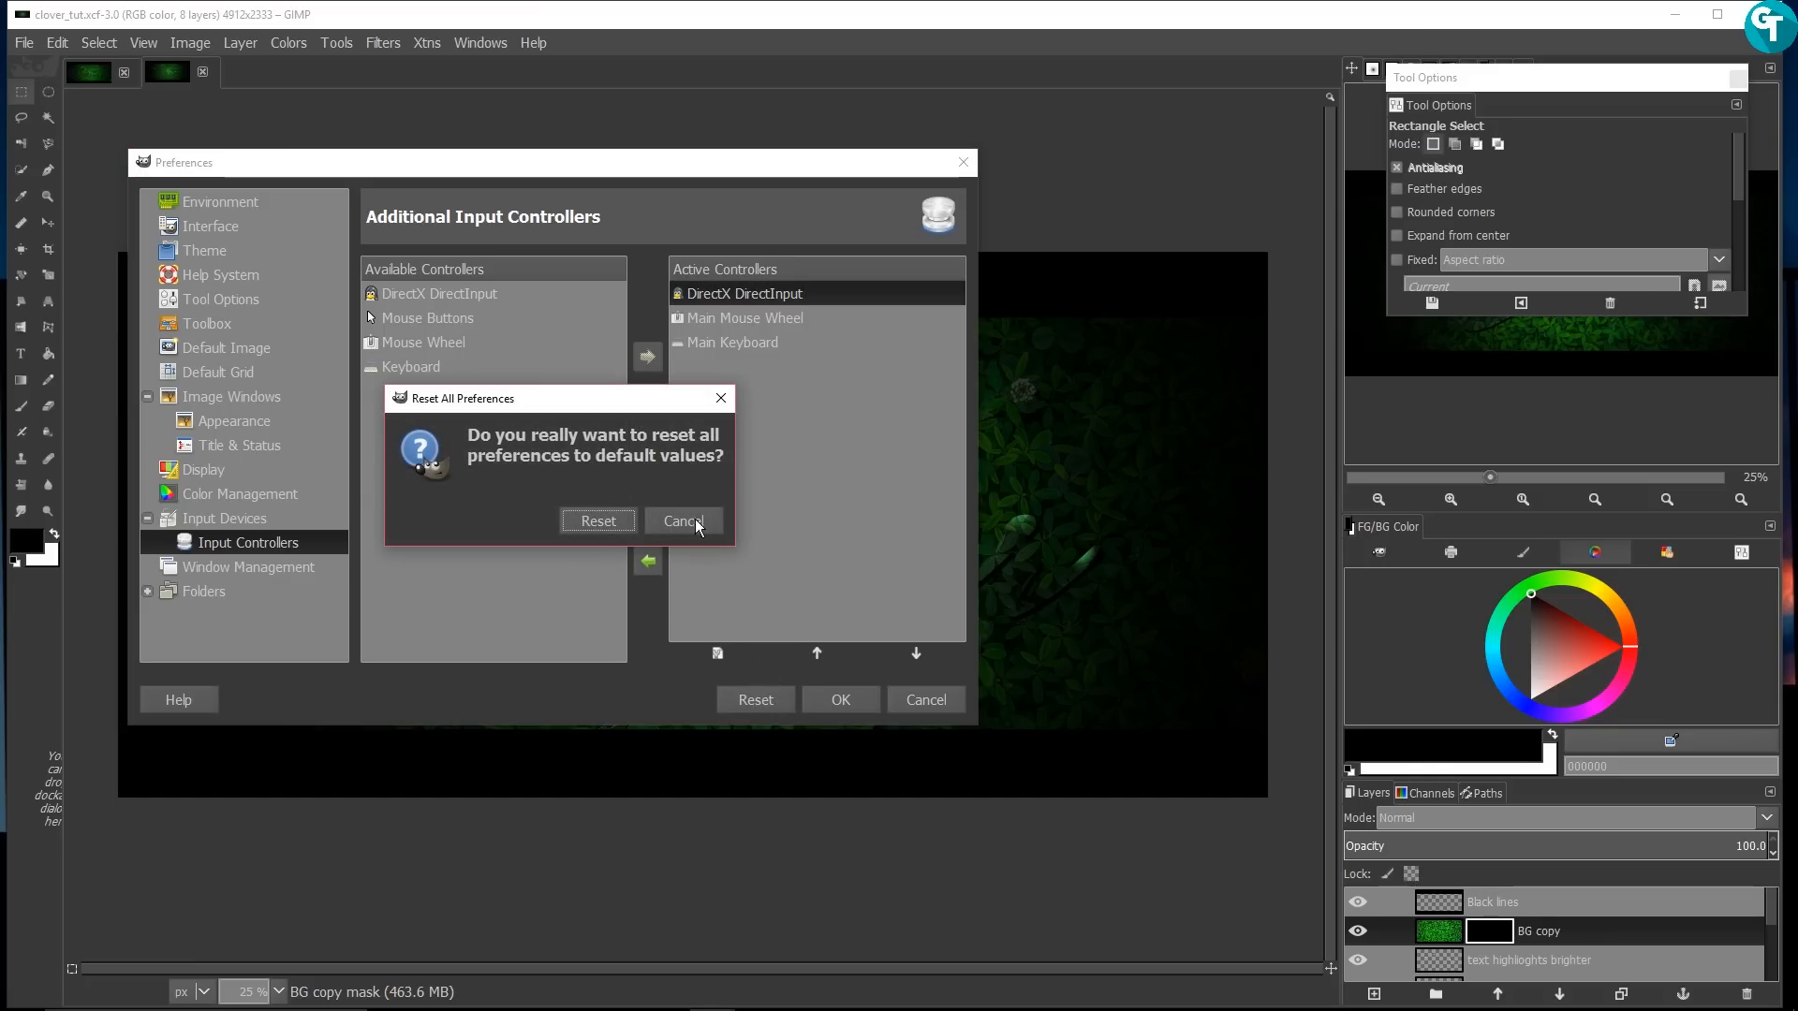
left_click(599, 520)
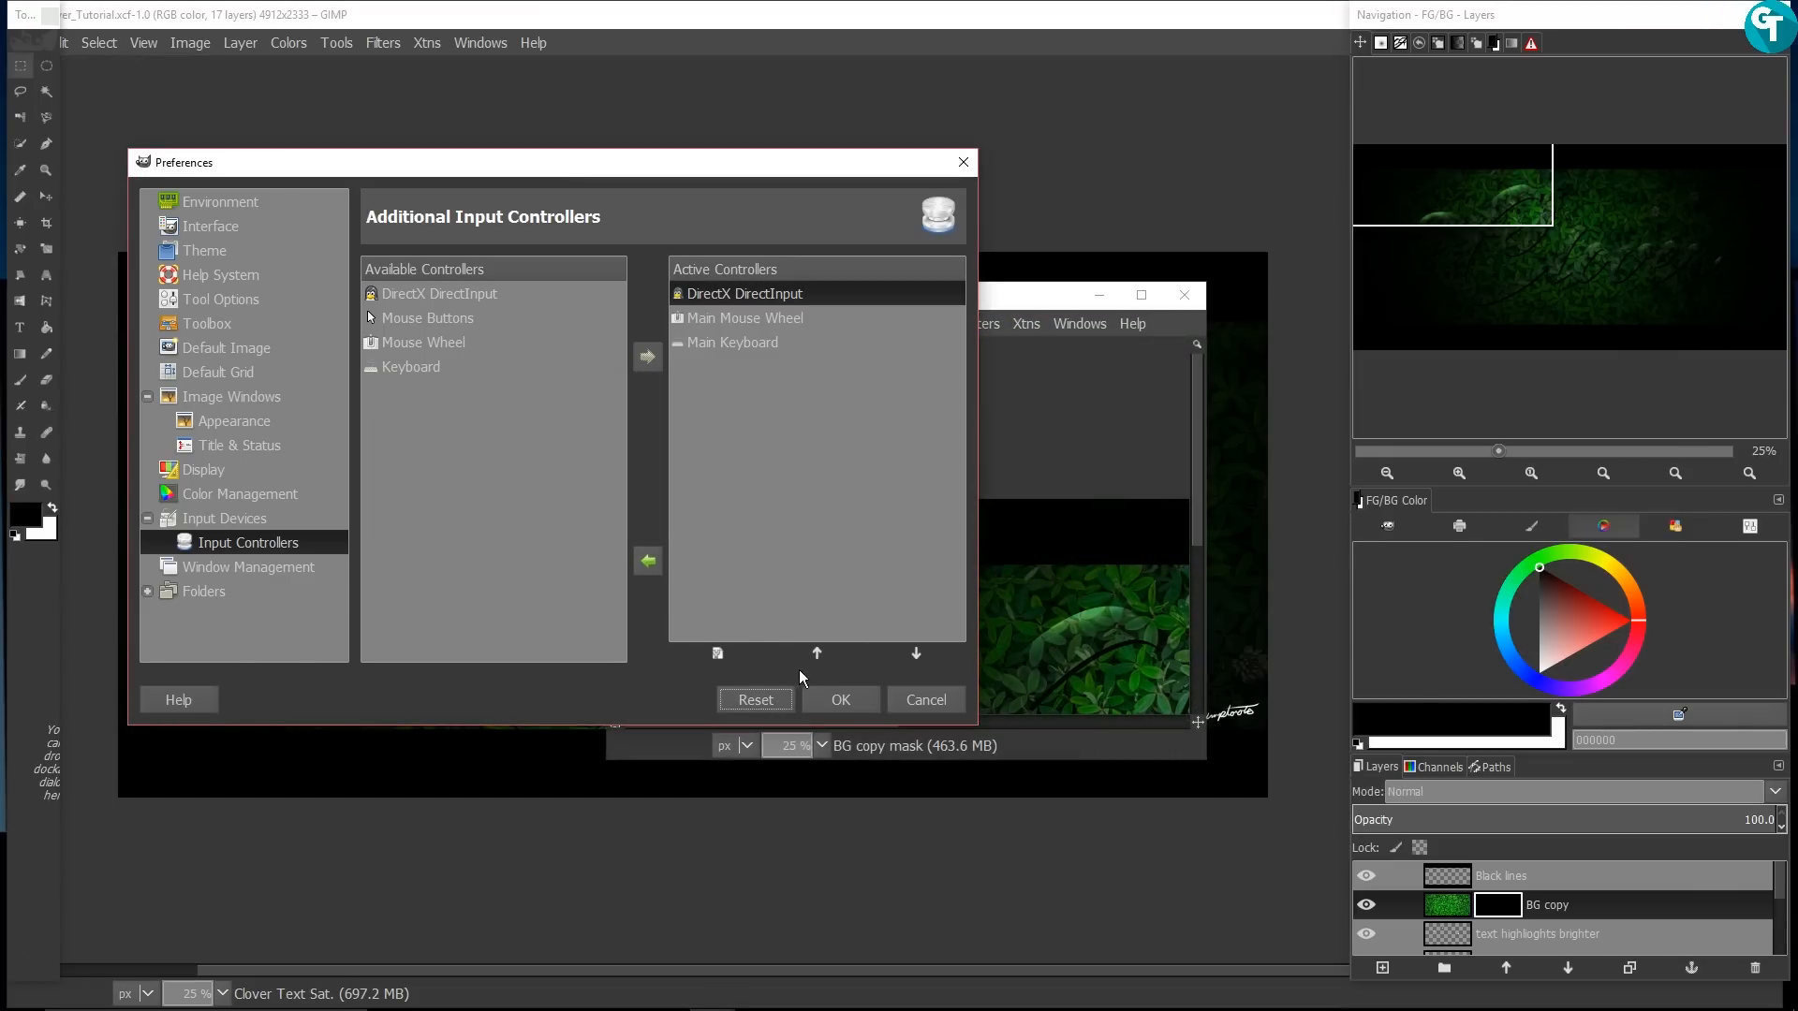
left_click(922, 703)
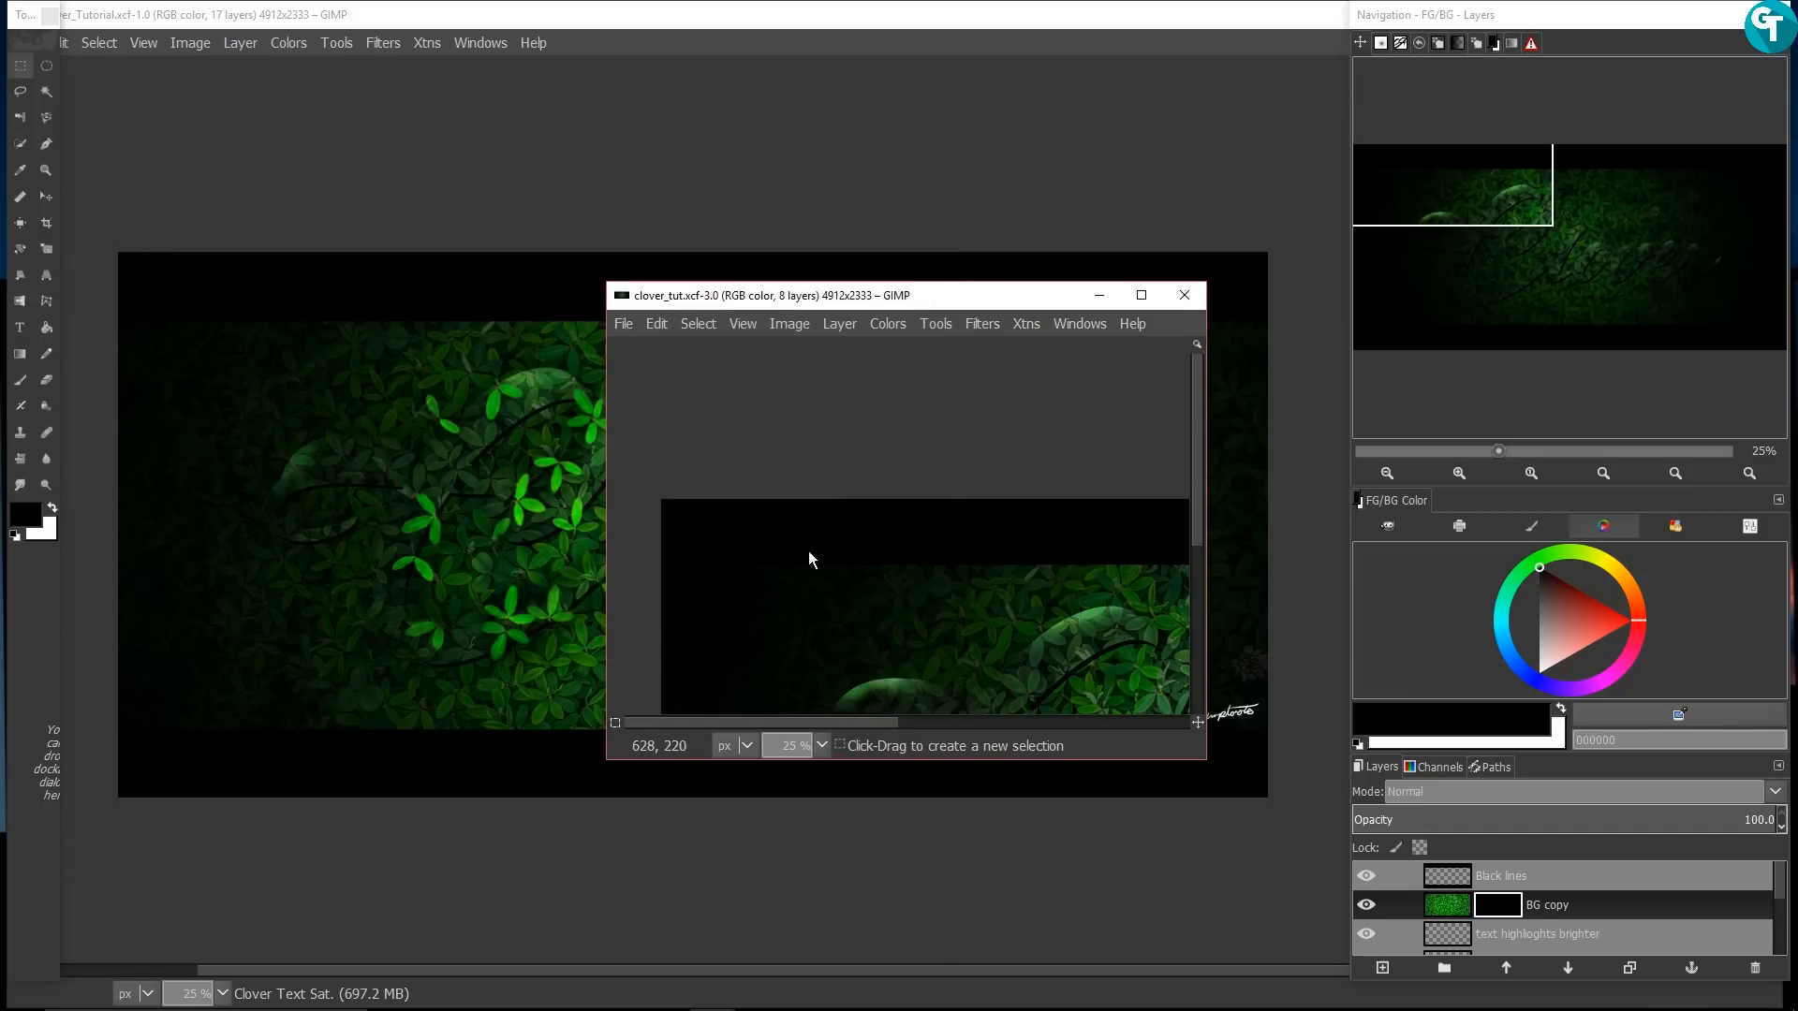
Step: Turn on Single-Window Mode and dock Tool Options together with the FG/BG Color dialog
left_click(491, 44)
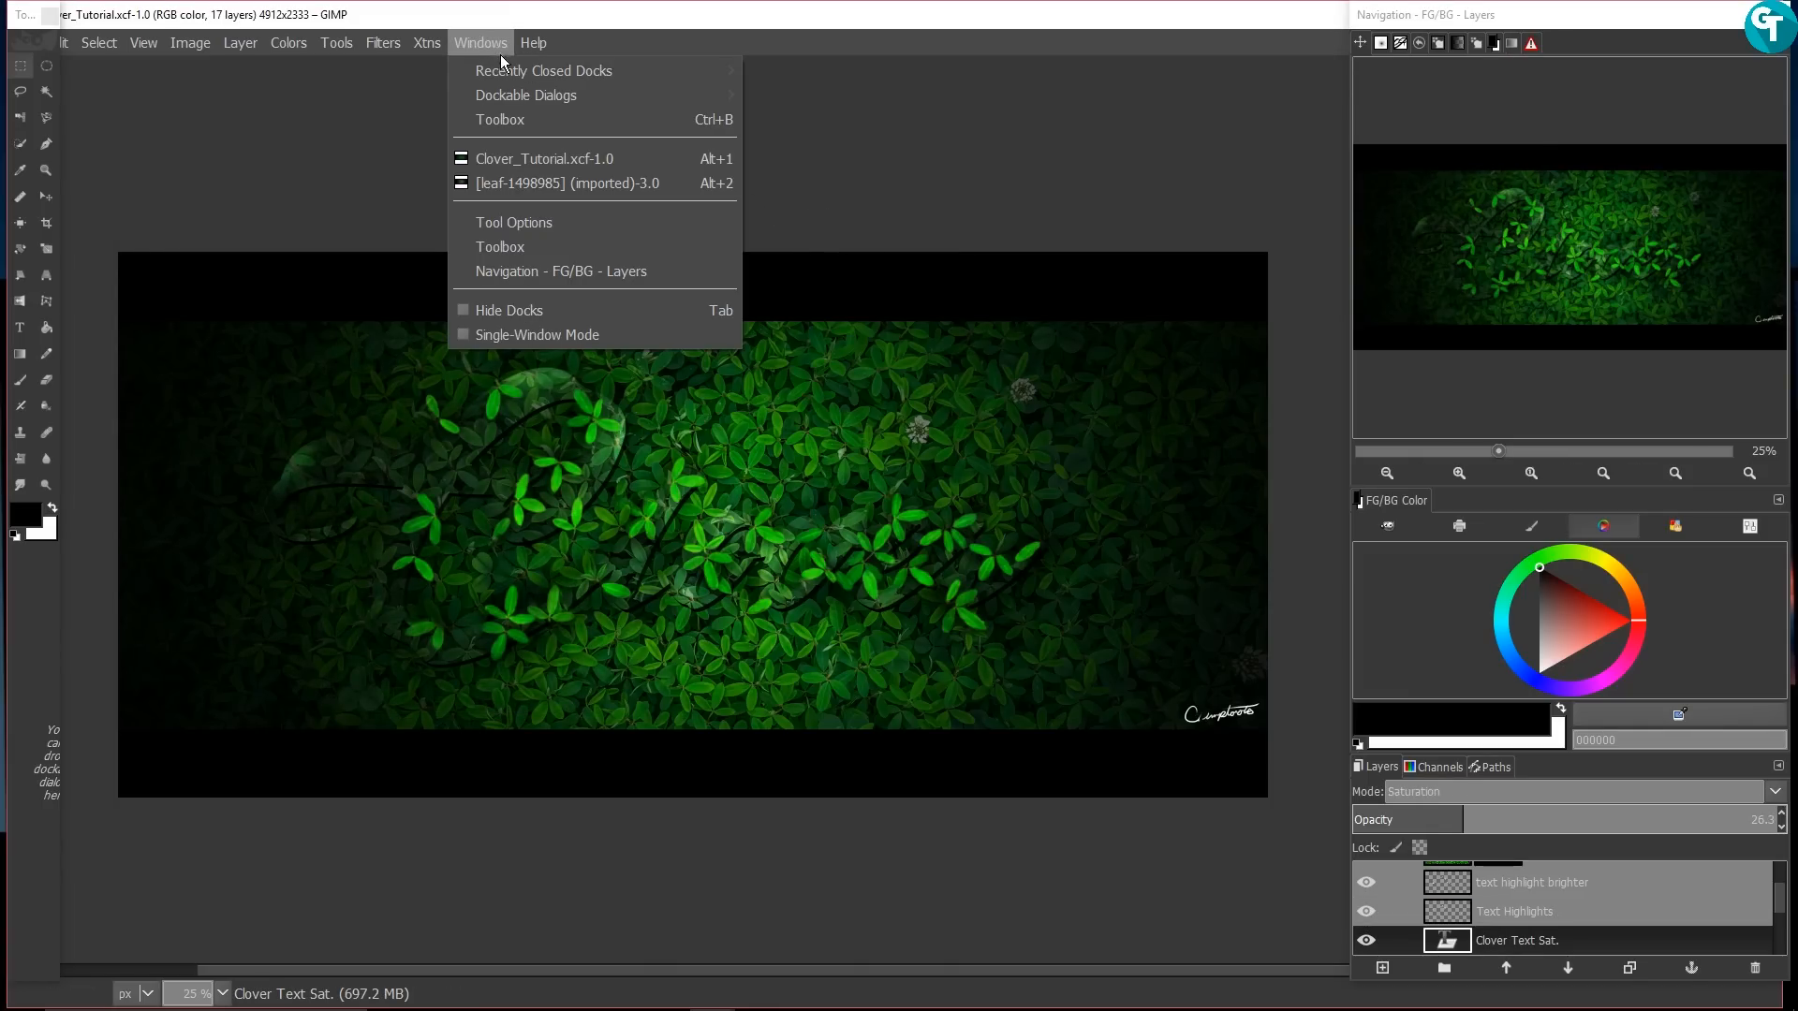
left_click(579, 336)
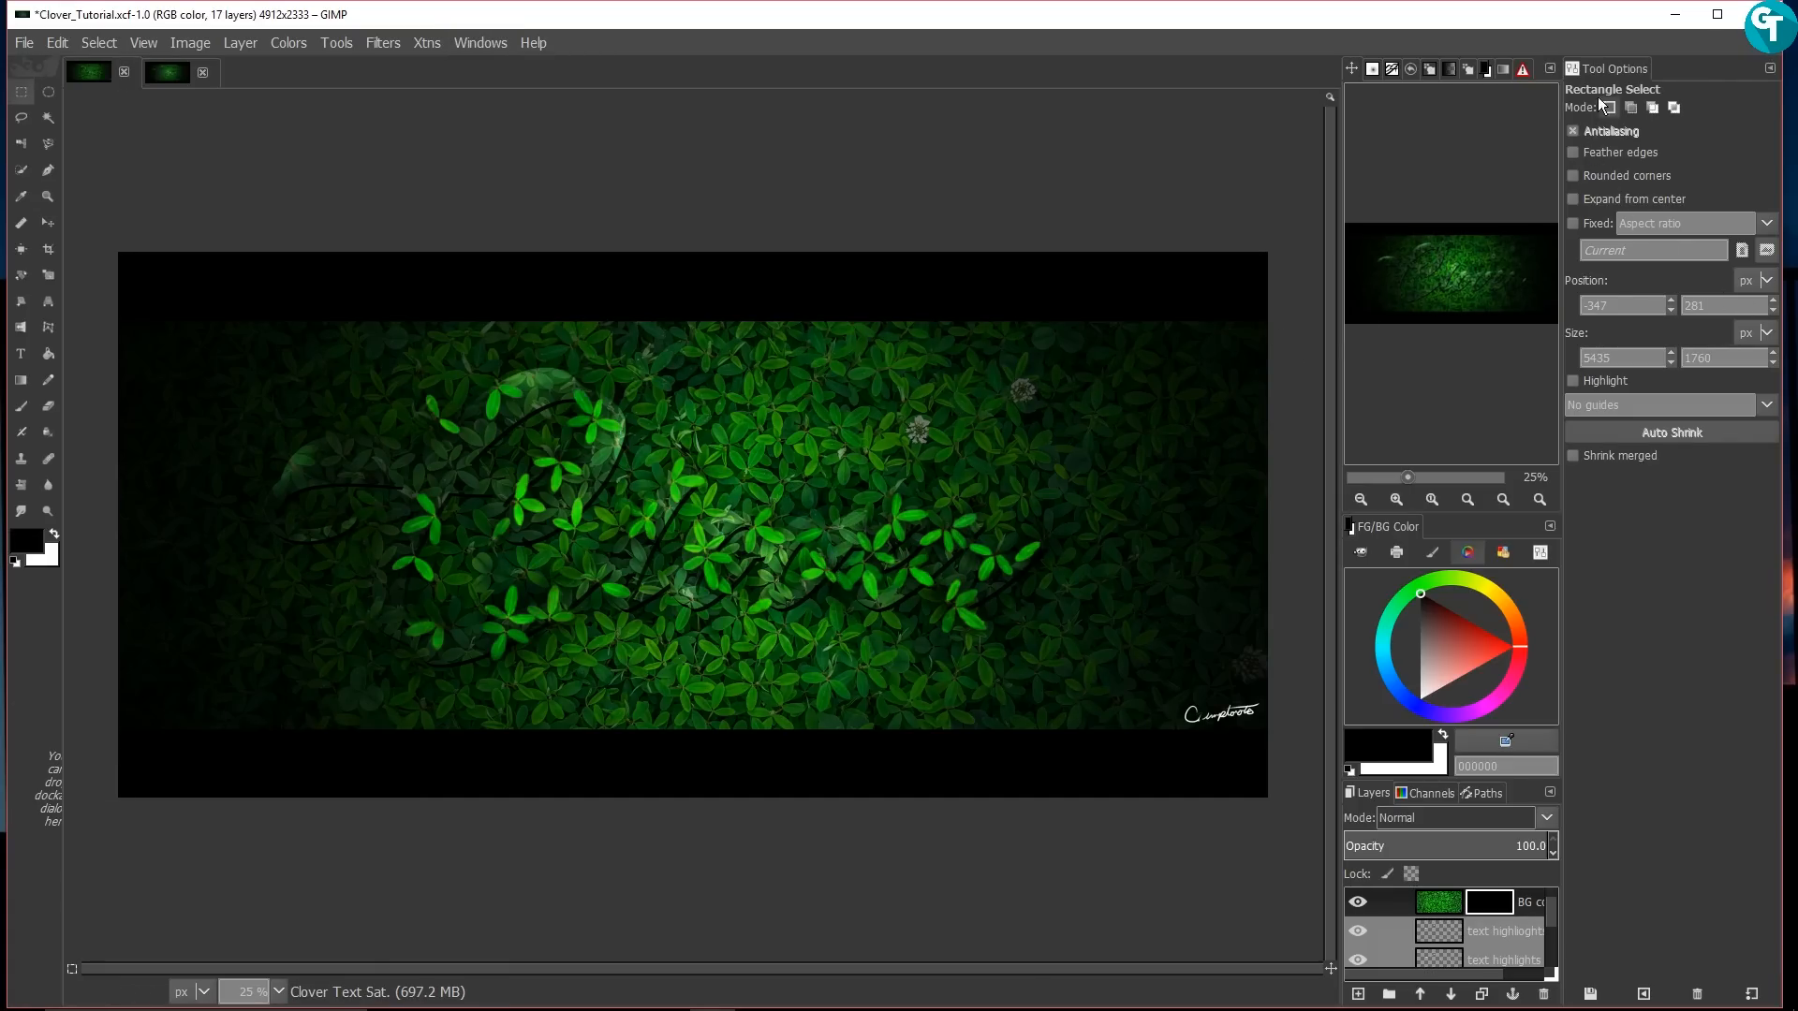
left_click_drag(1603, 75, 1407, 516)
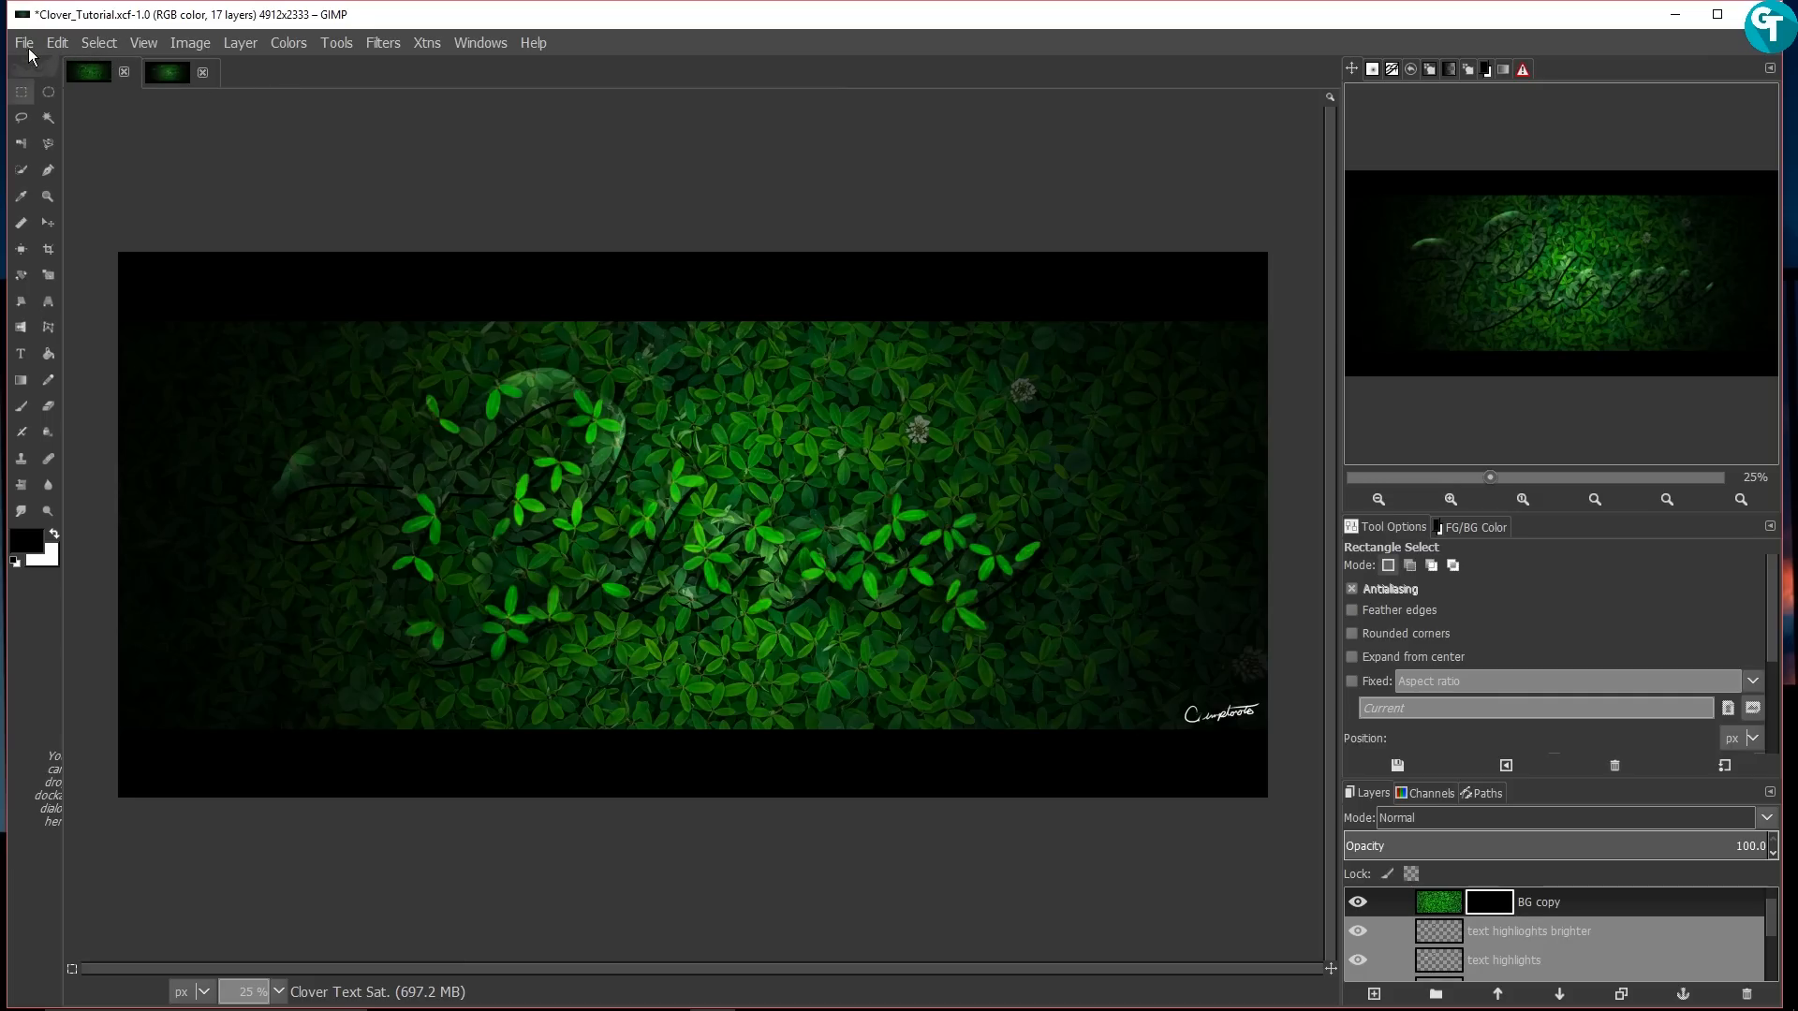
Step: Select the Gimp-CC-Theme-Darkest theme in the preferences
left_click(54, 43)
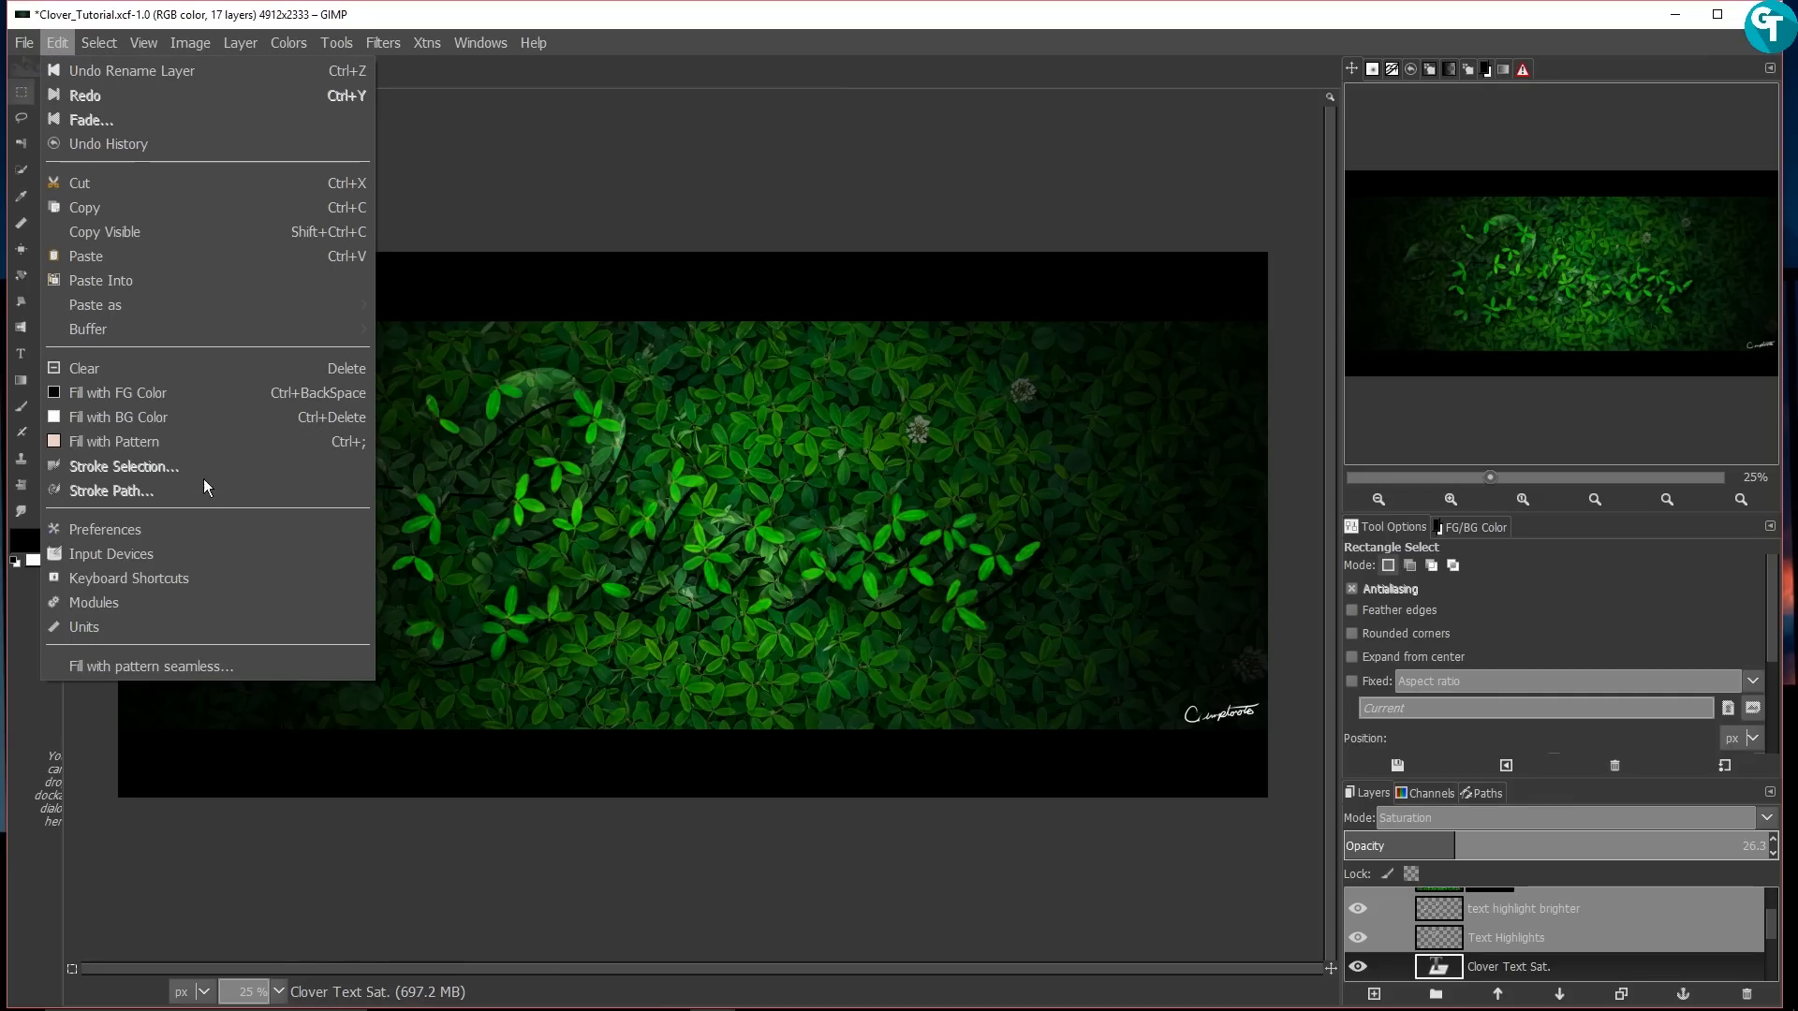
left_click(223, 530)
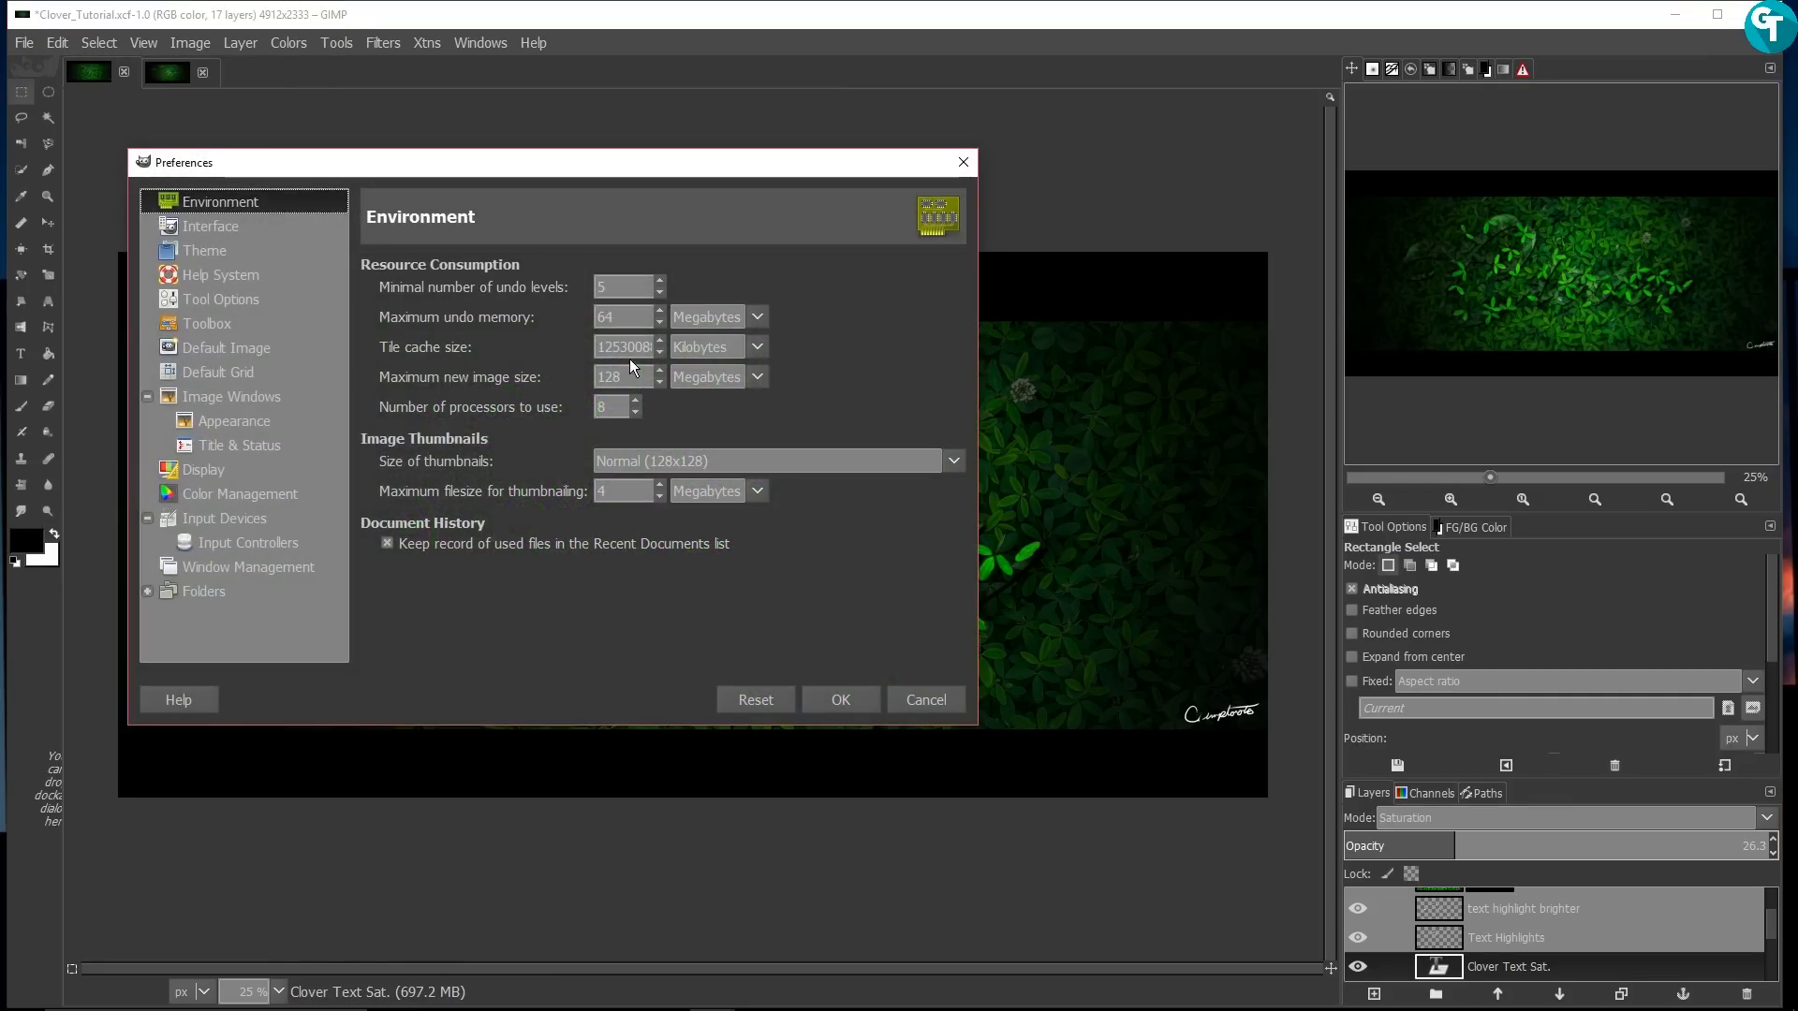
left_click(200, 251)
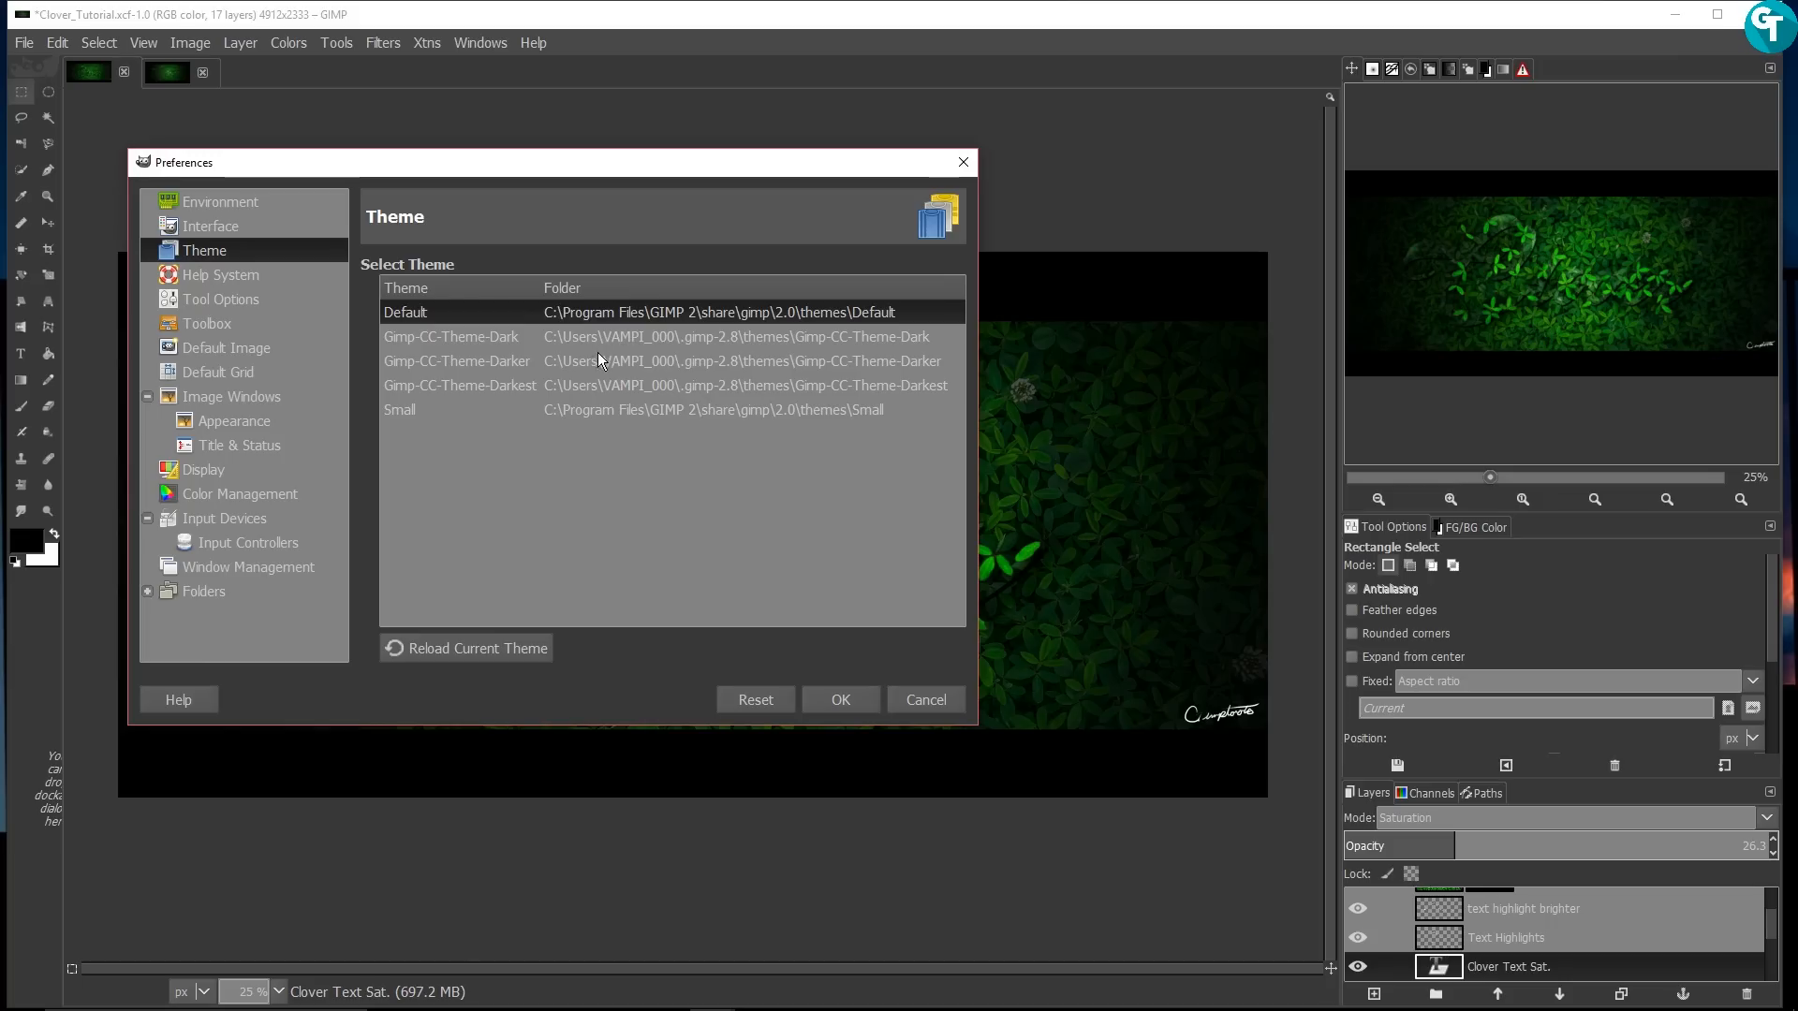
left_click(570, 394)
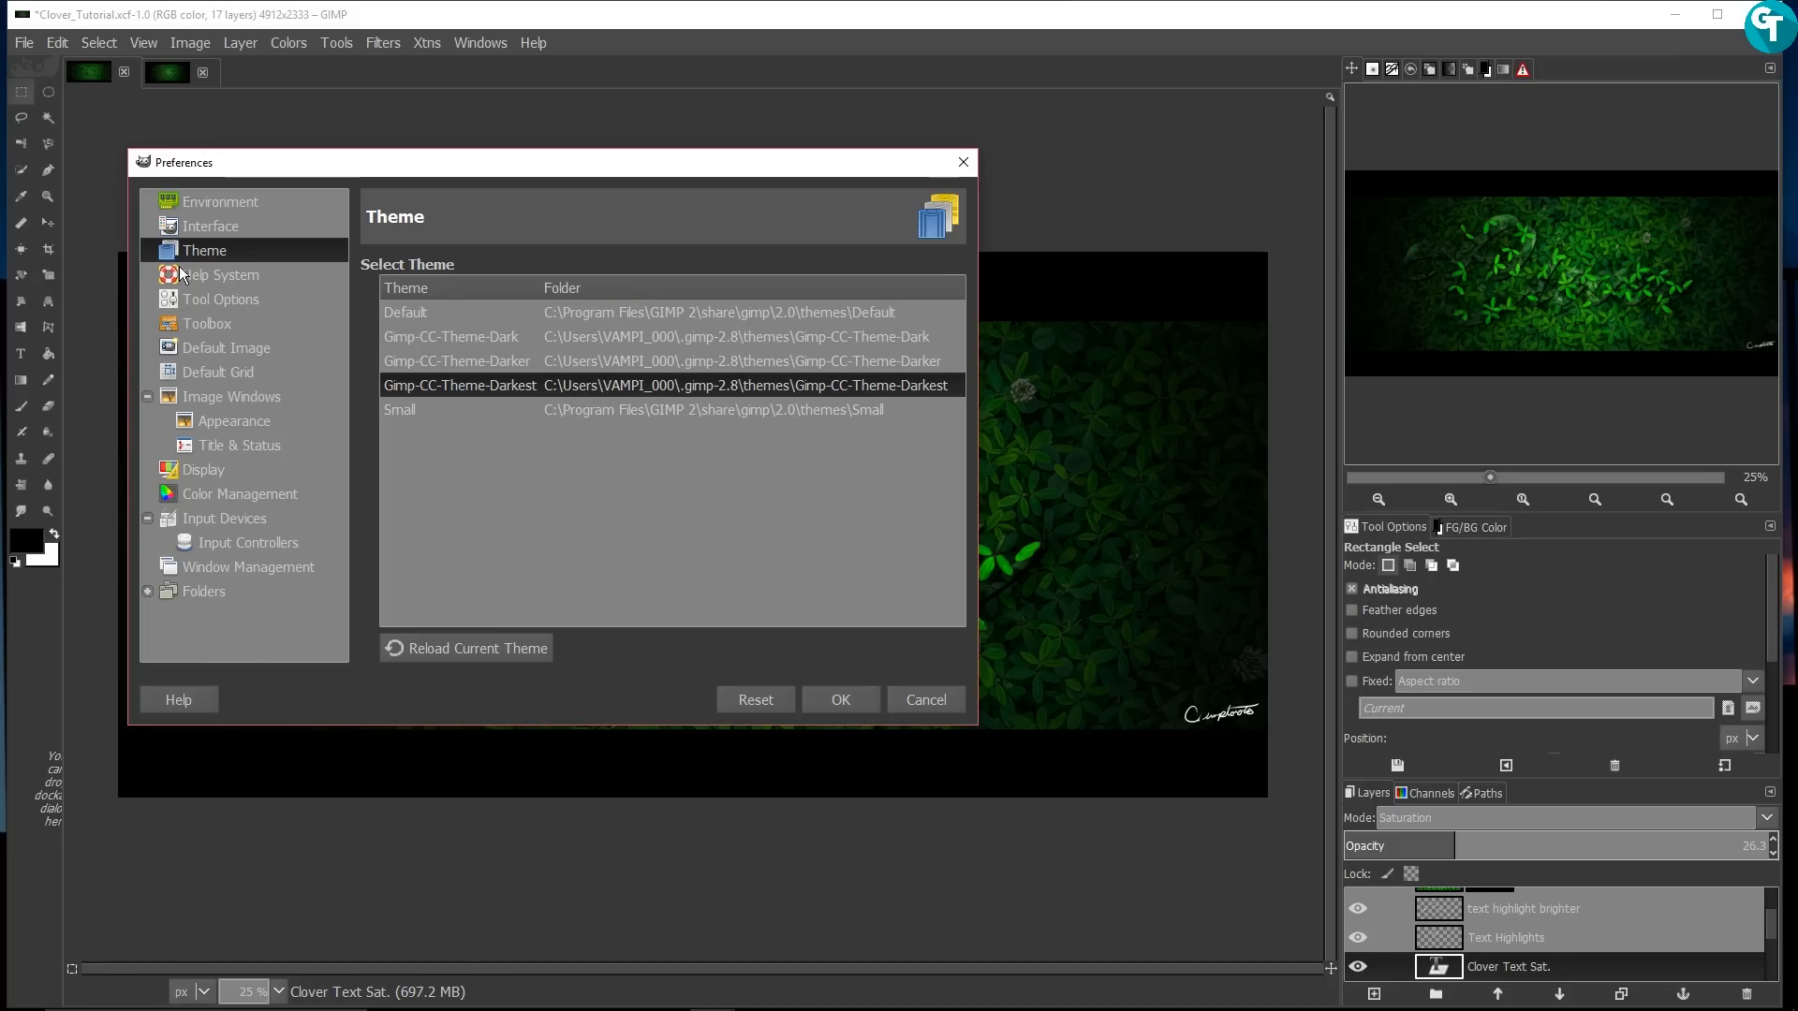
Step: Turn off rulers and layer boundary in the default image window appearance for both normal and fullscreen modes, and apply the preferences
left_click(221, 298)
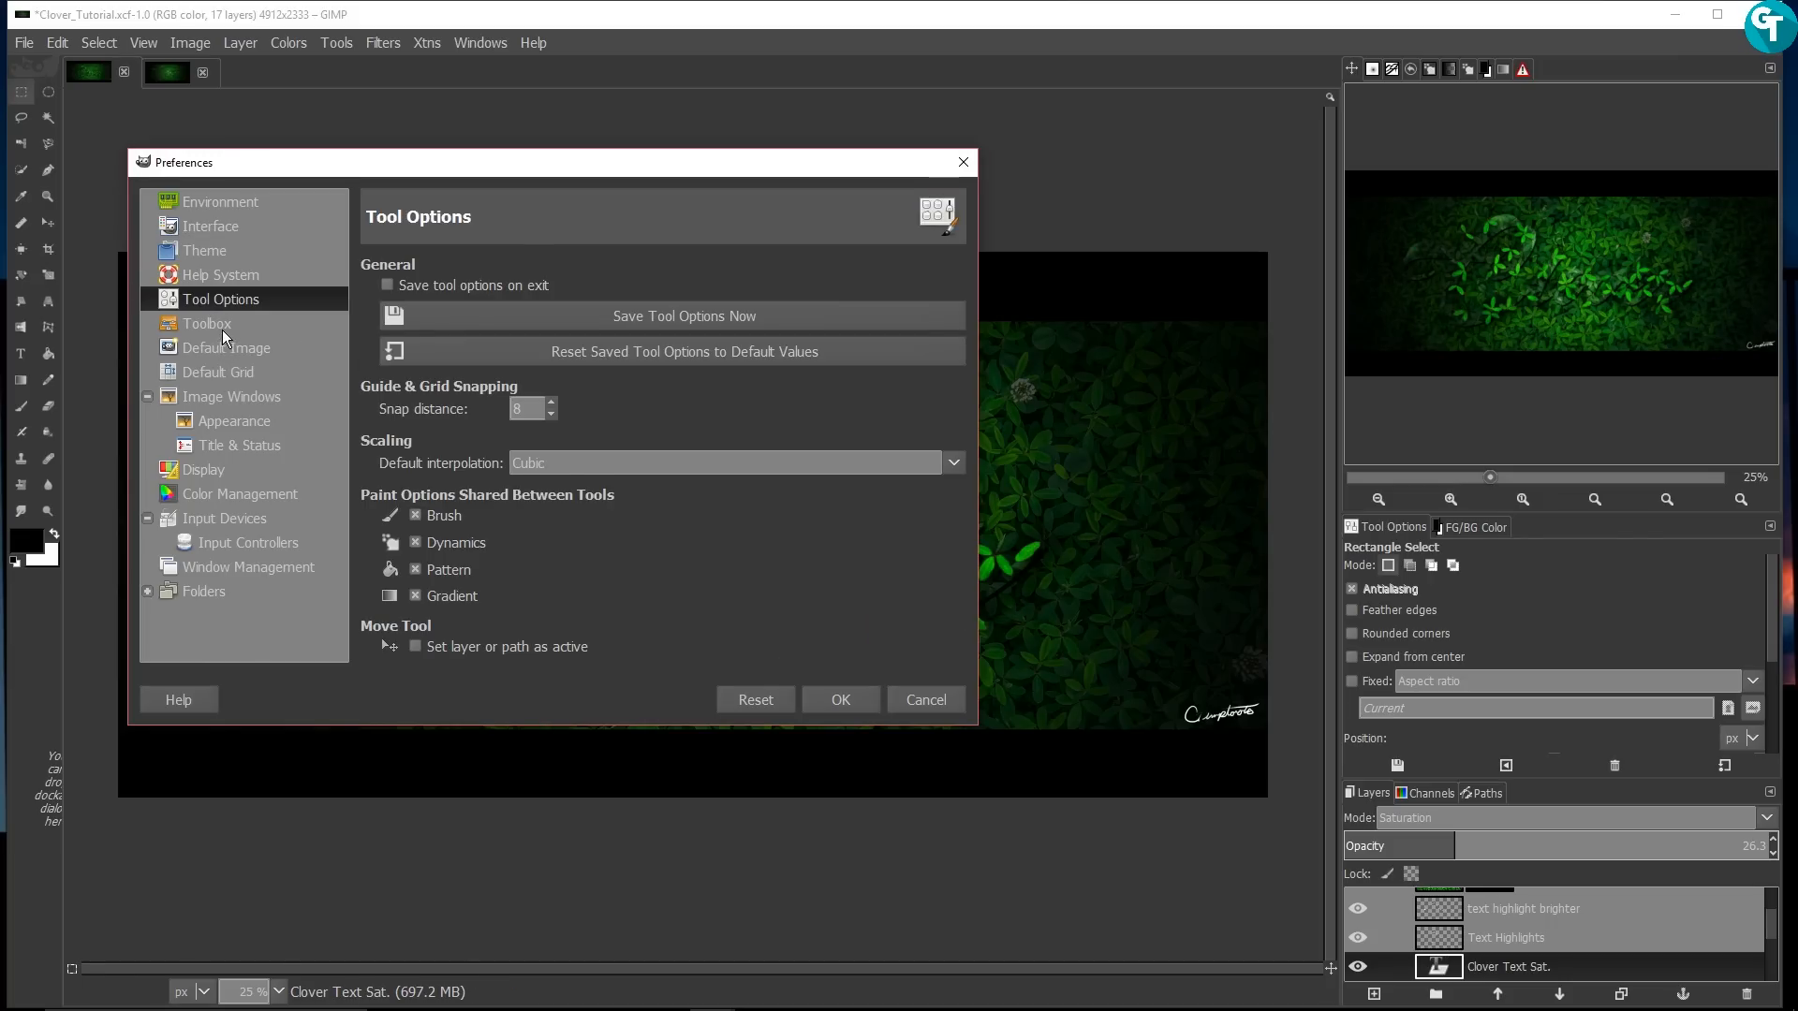
left_click(223, 327)
left_click(236, 370)
left_click(245, 397)
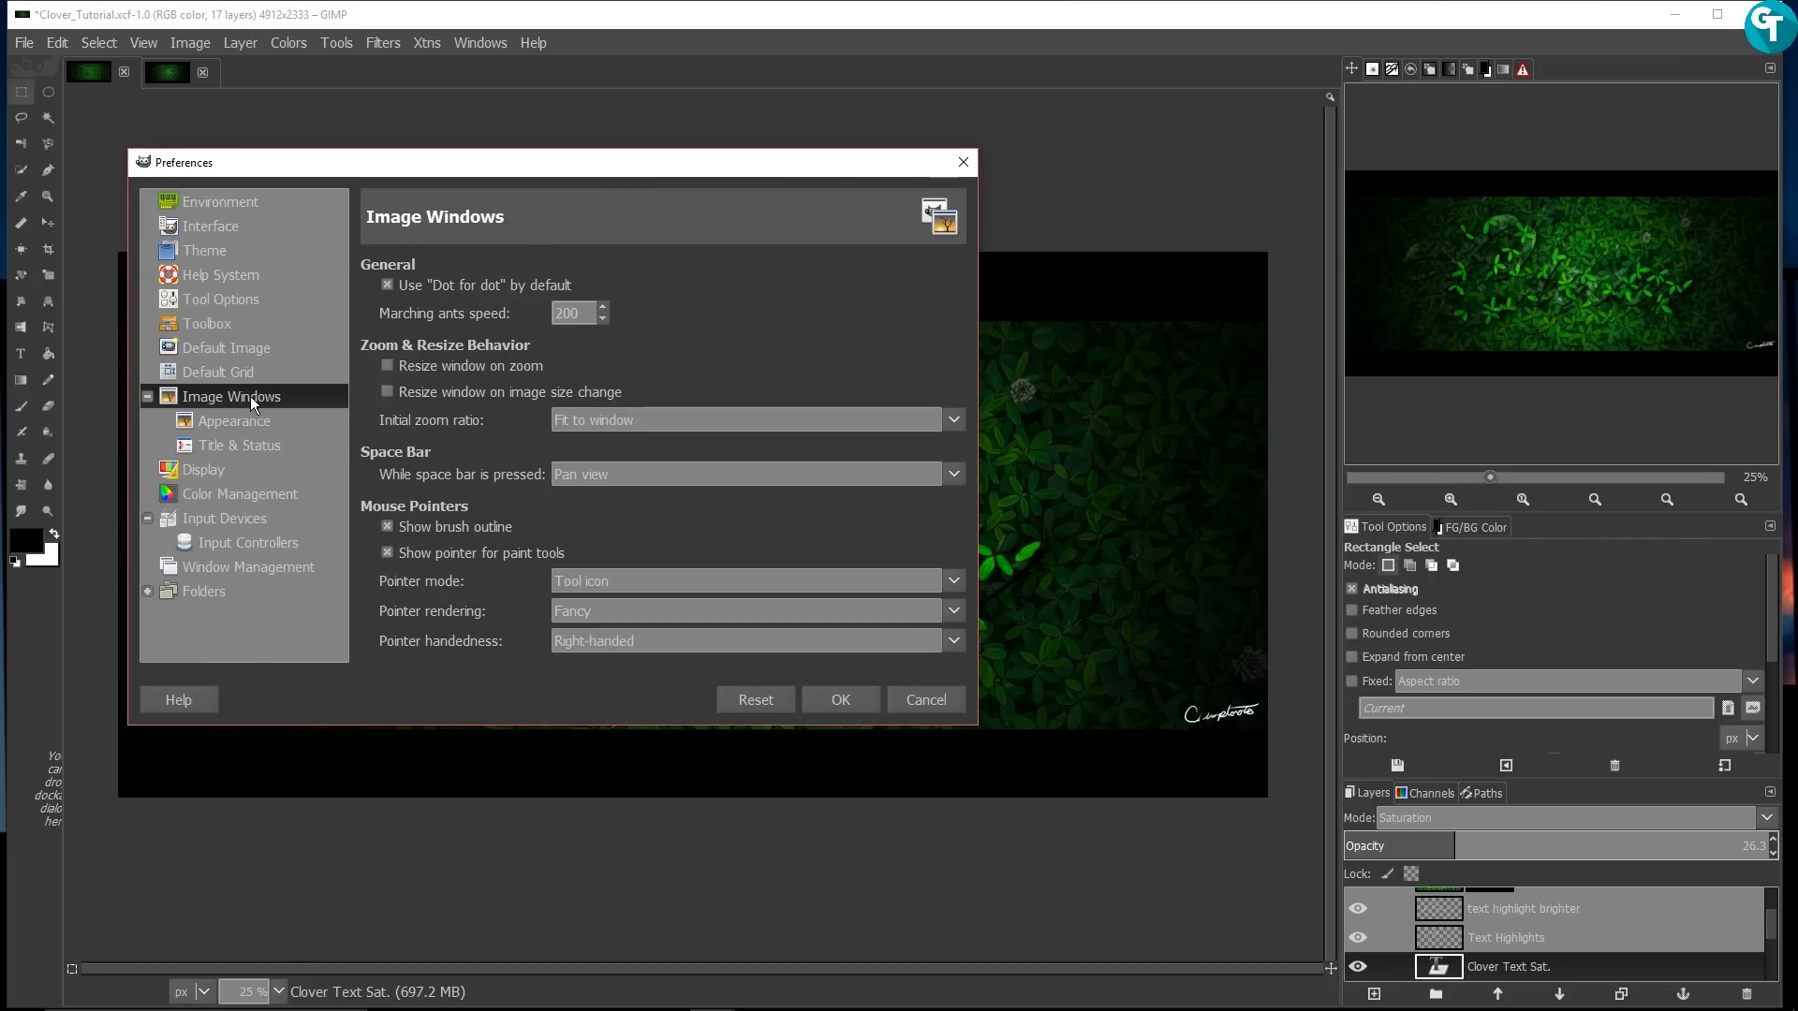
left_click(272, 422)
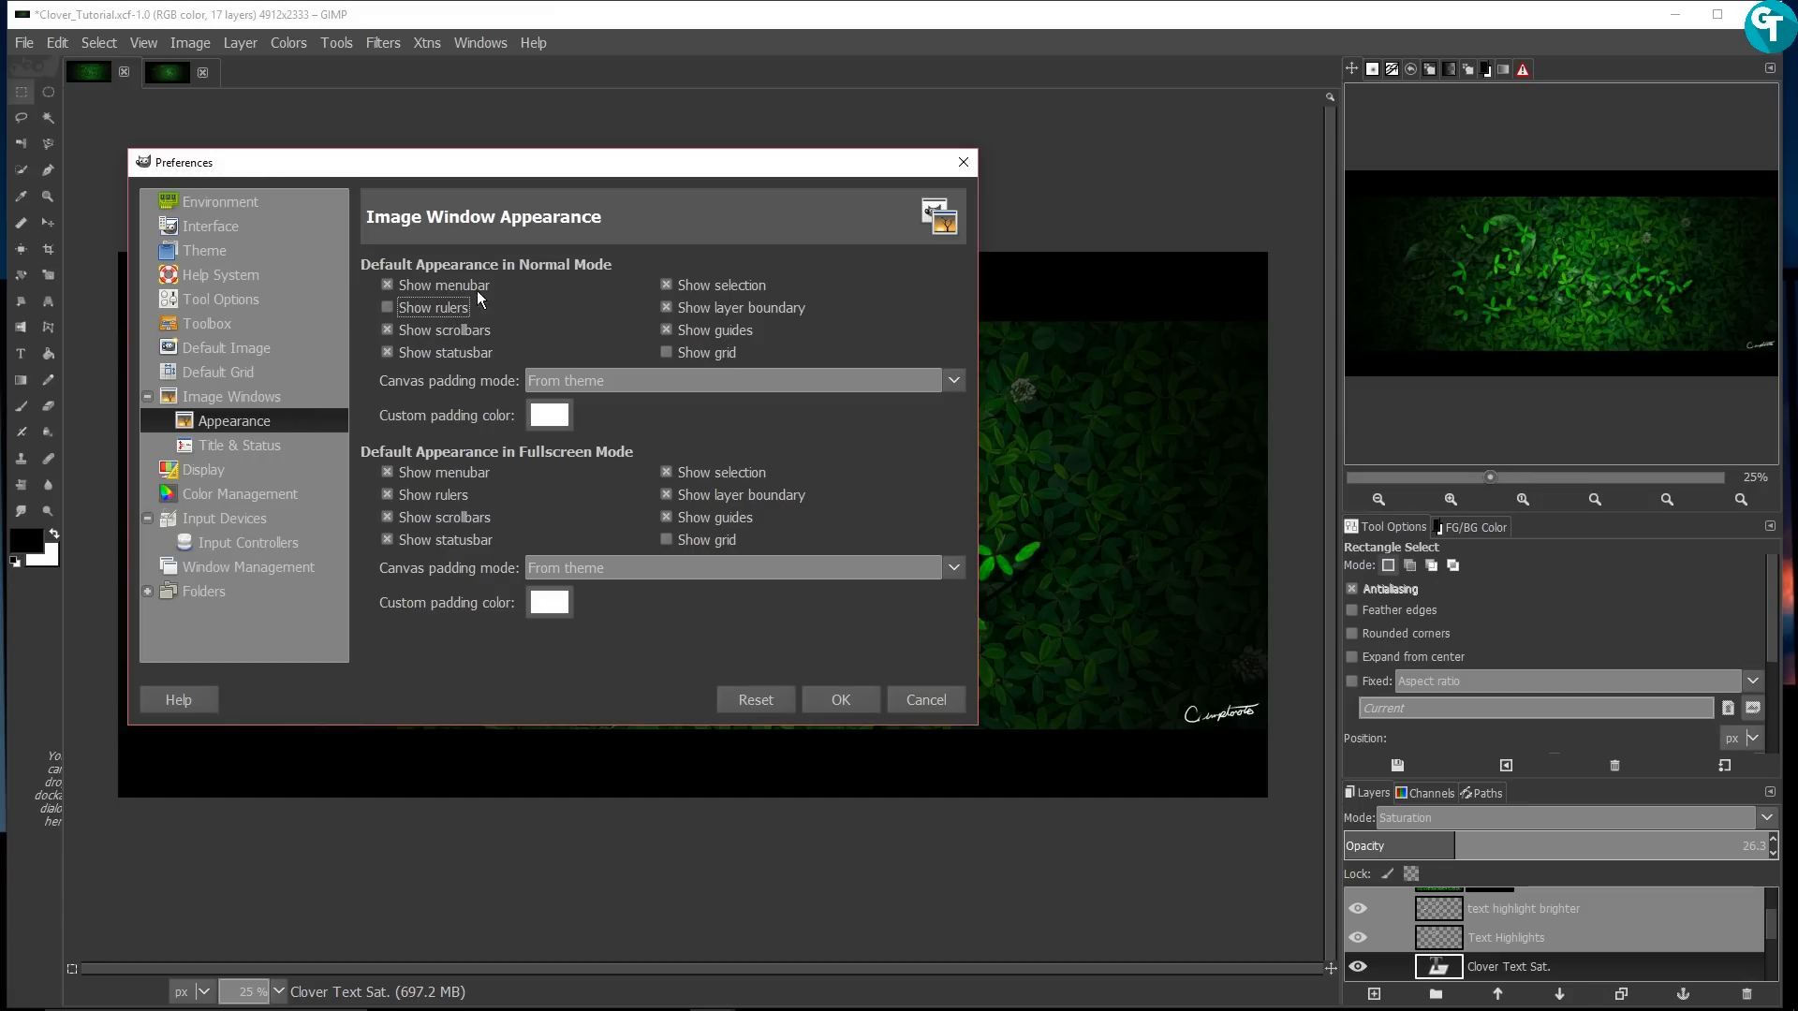
left_click(721, 308)
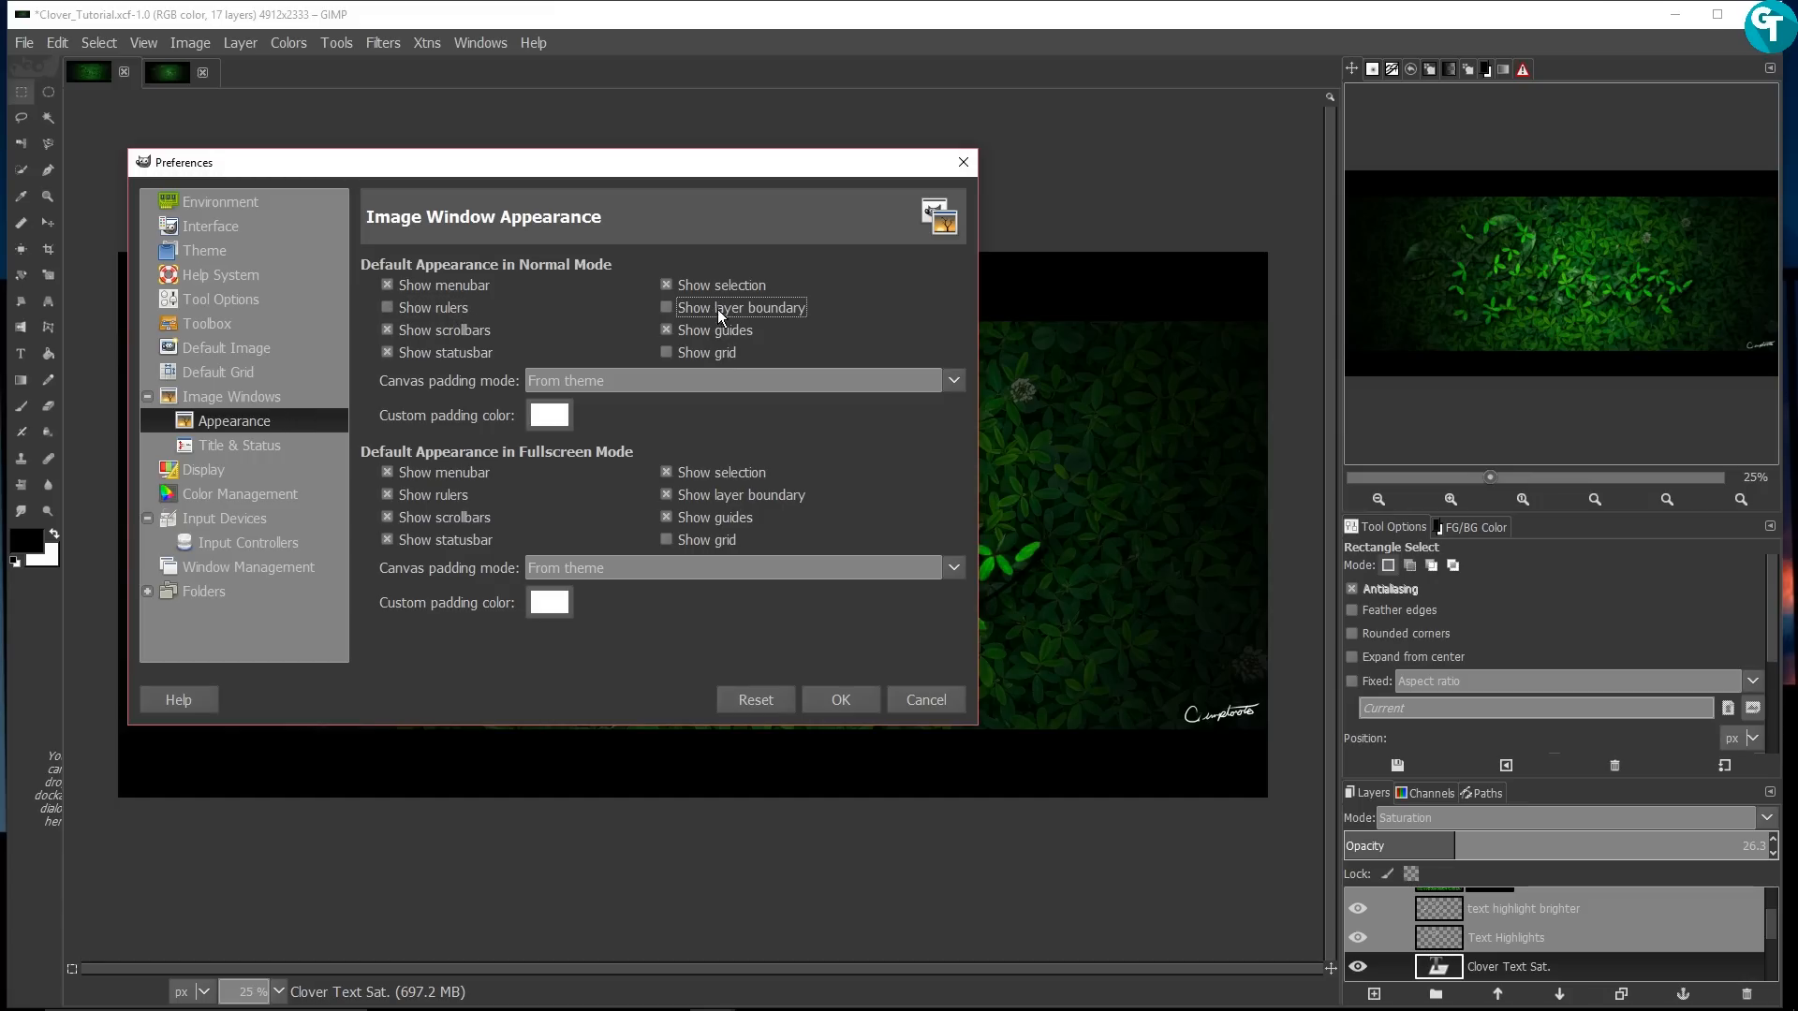
left_click(446, 497)
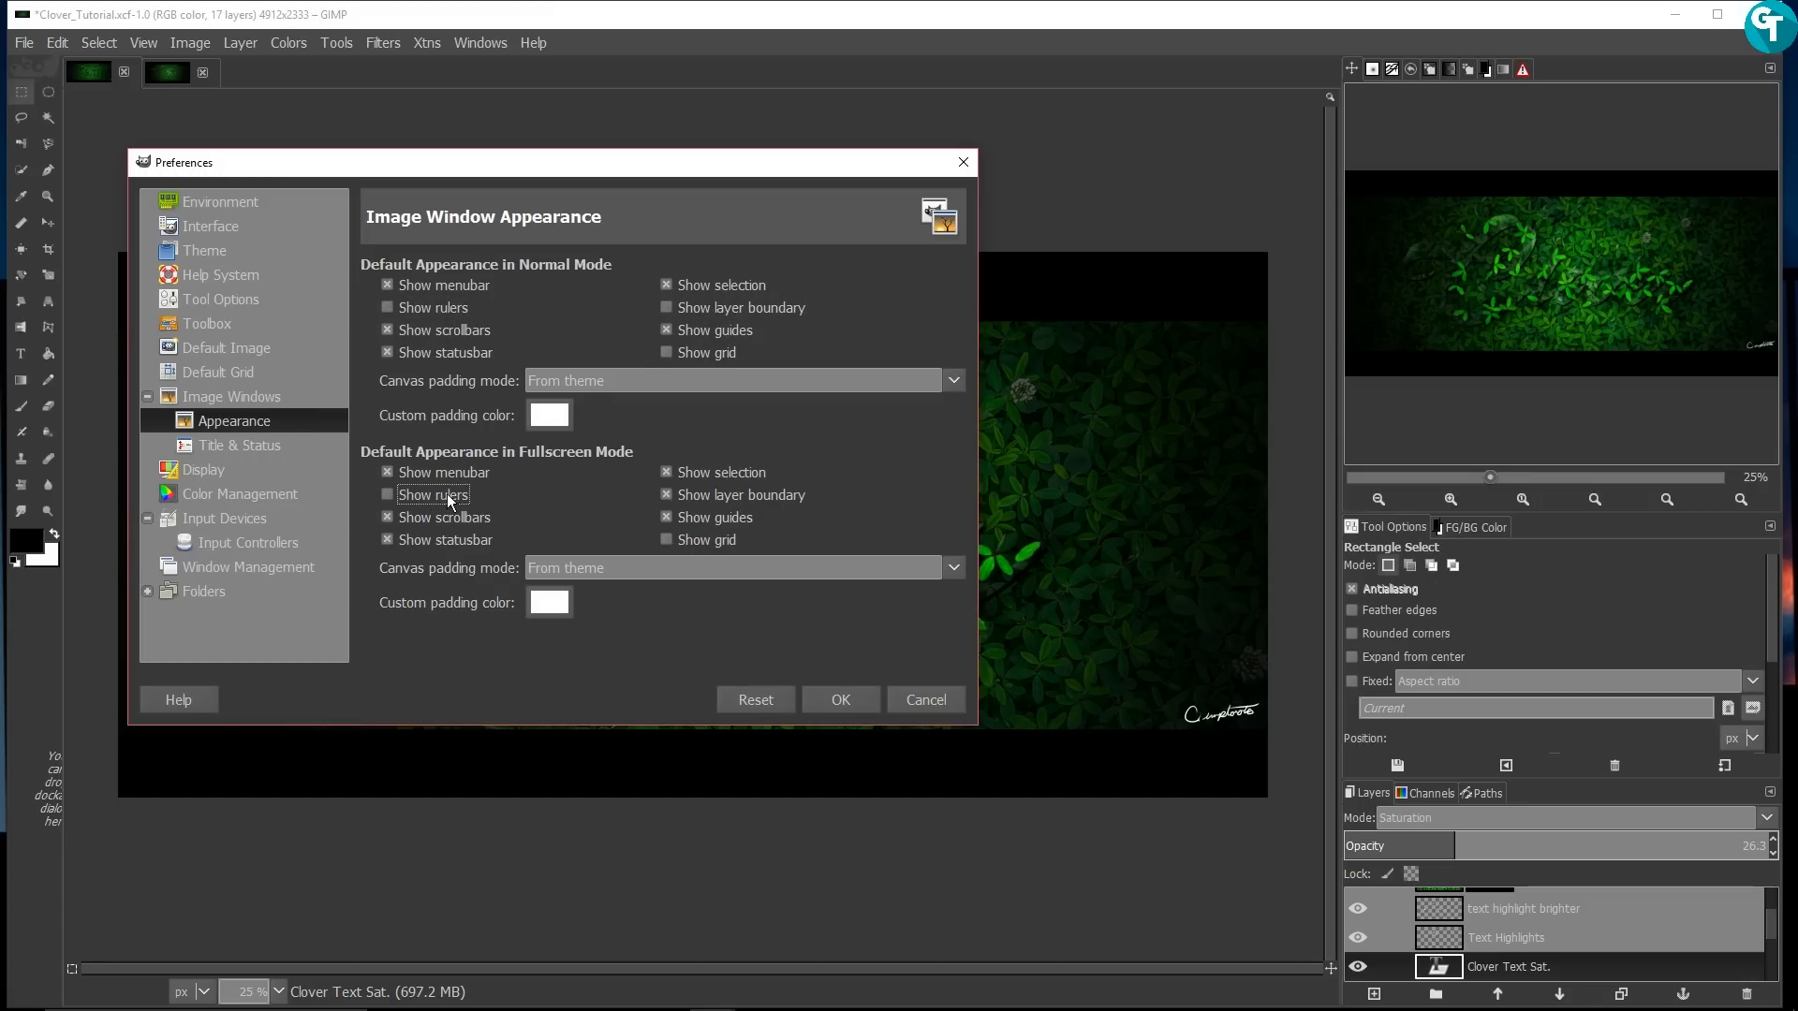
left_click(733, 496)
left_click(856, 697)
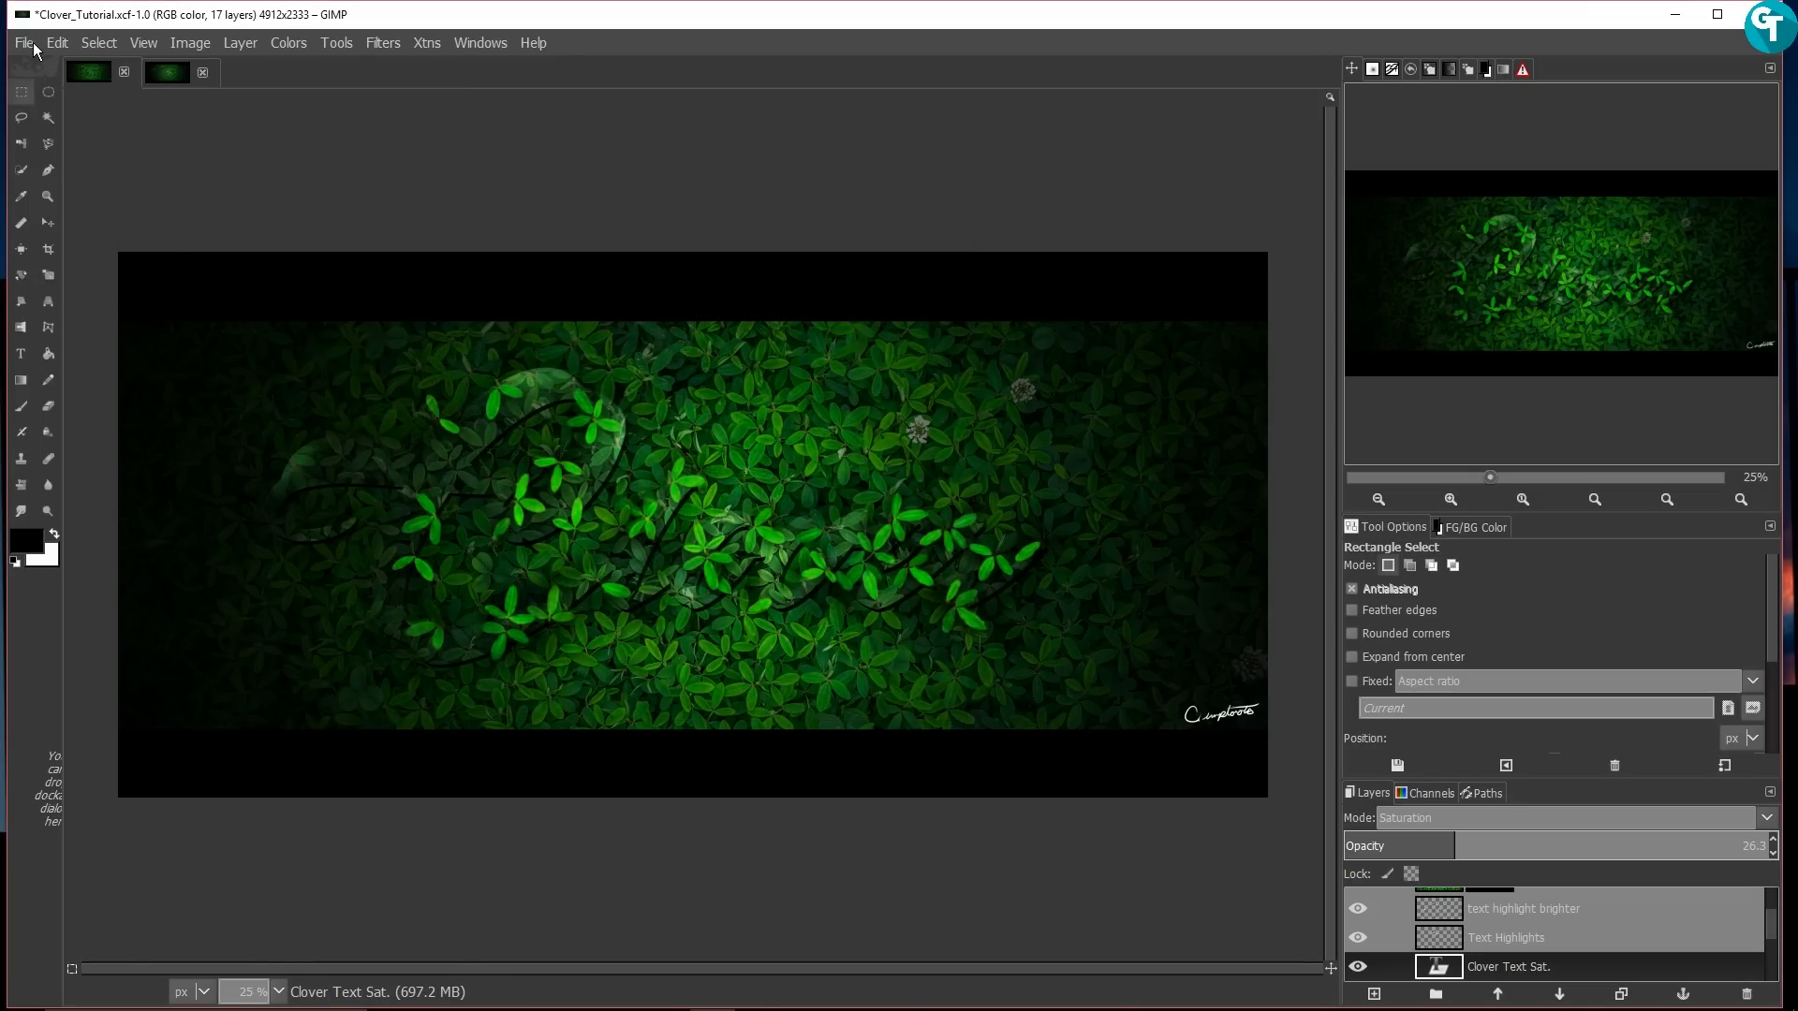
Step: Reset the colors to default black and white and swap them so that white is the foreground color
left_click(25, 43)
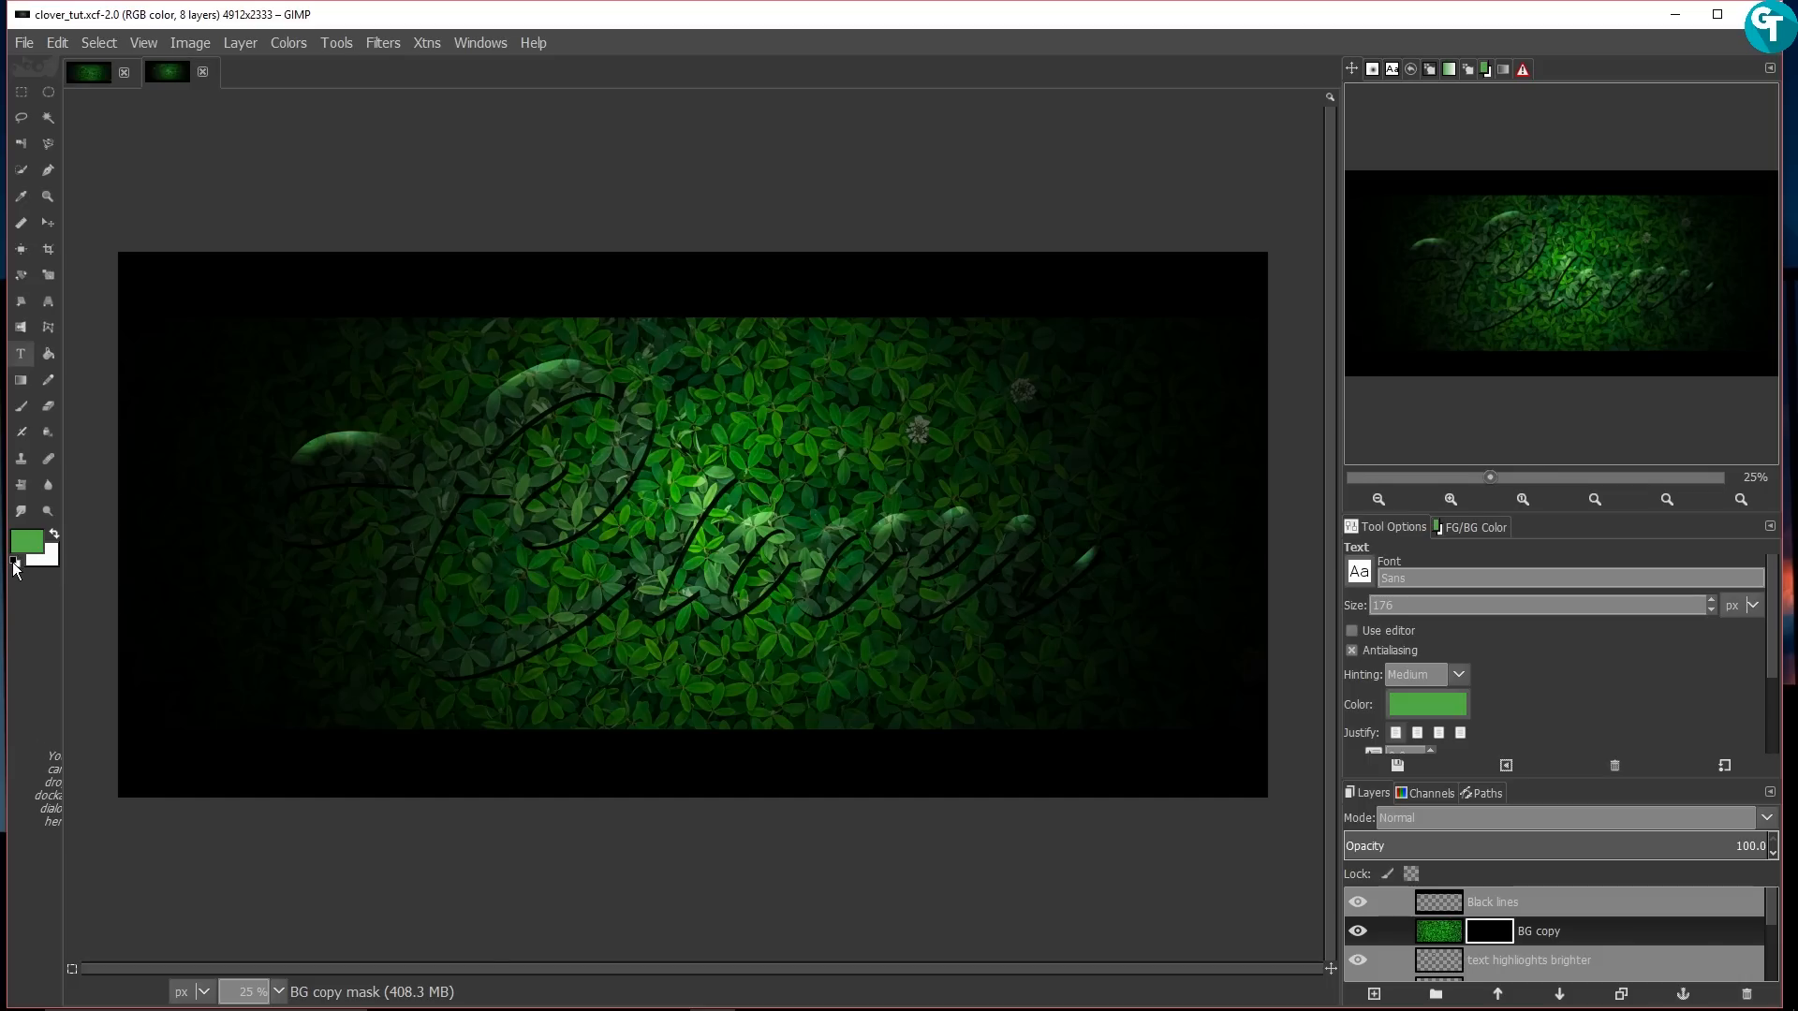
left_click(14, 563)
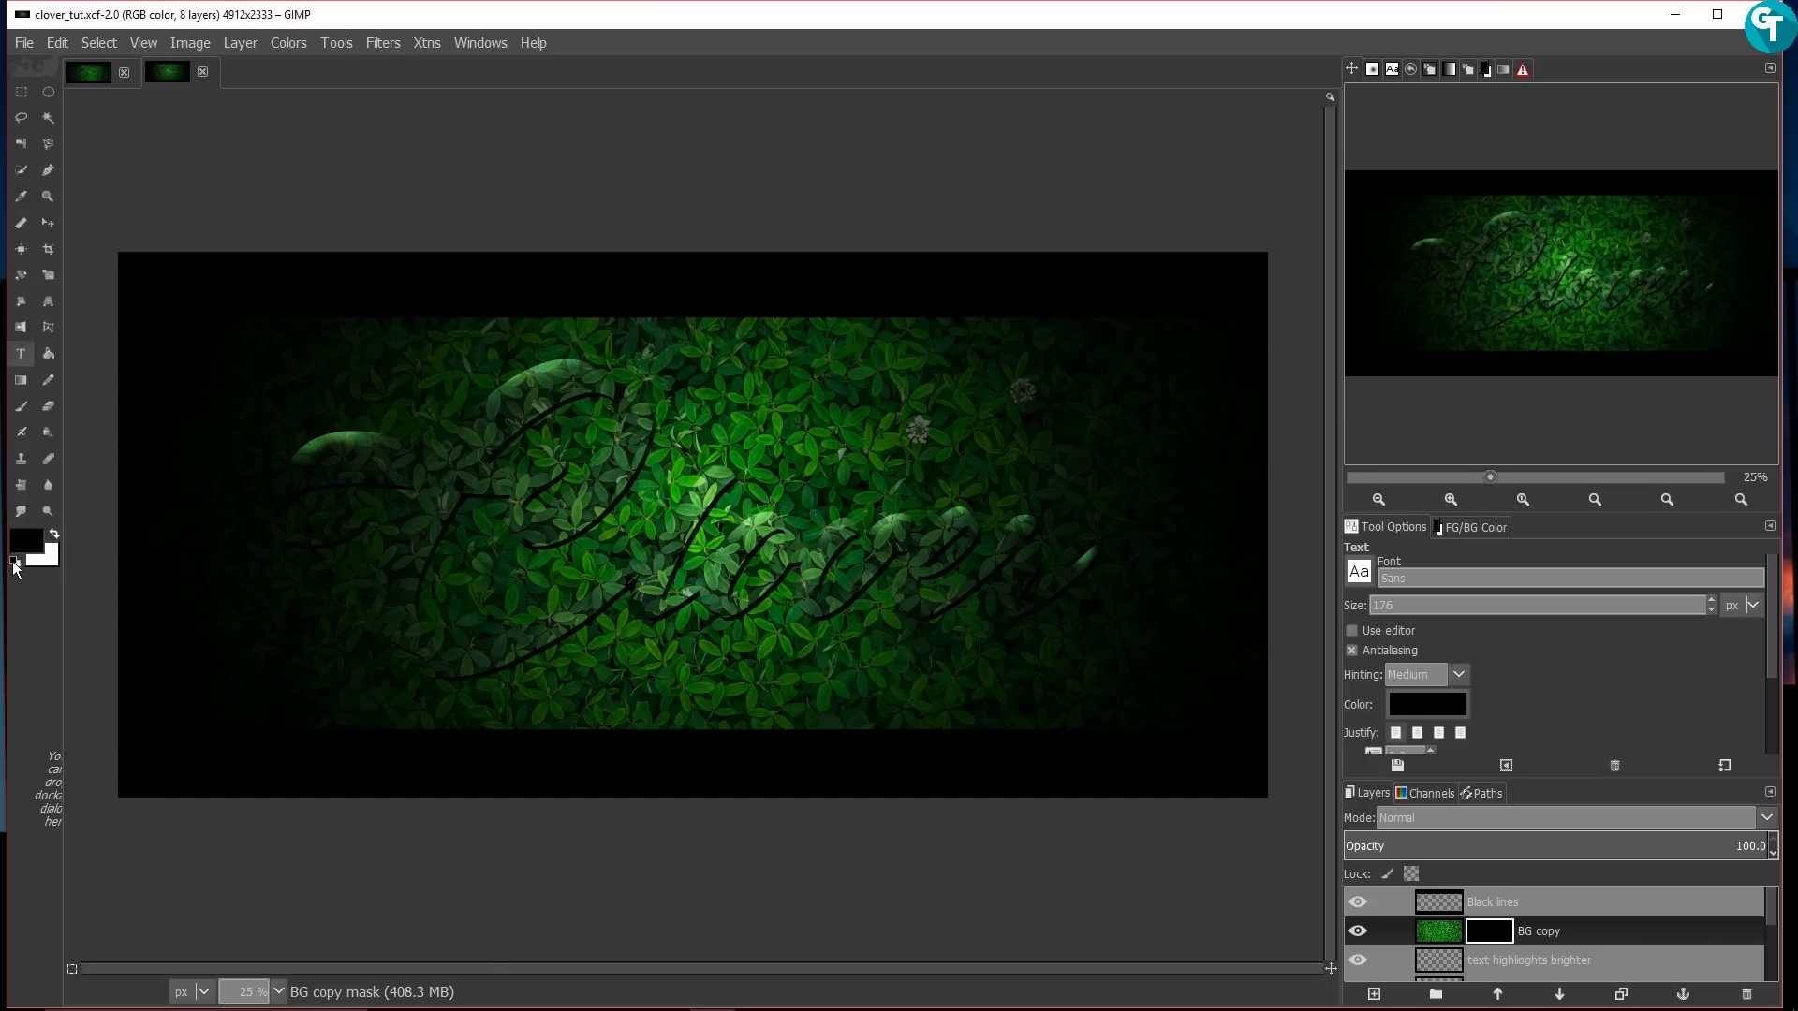
left_click(55, 534)
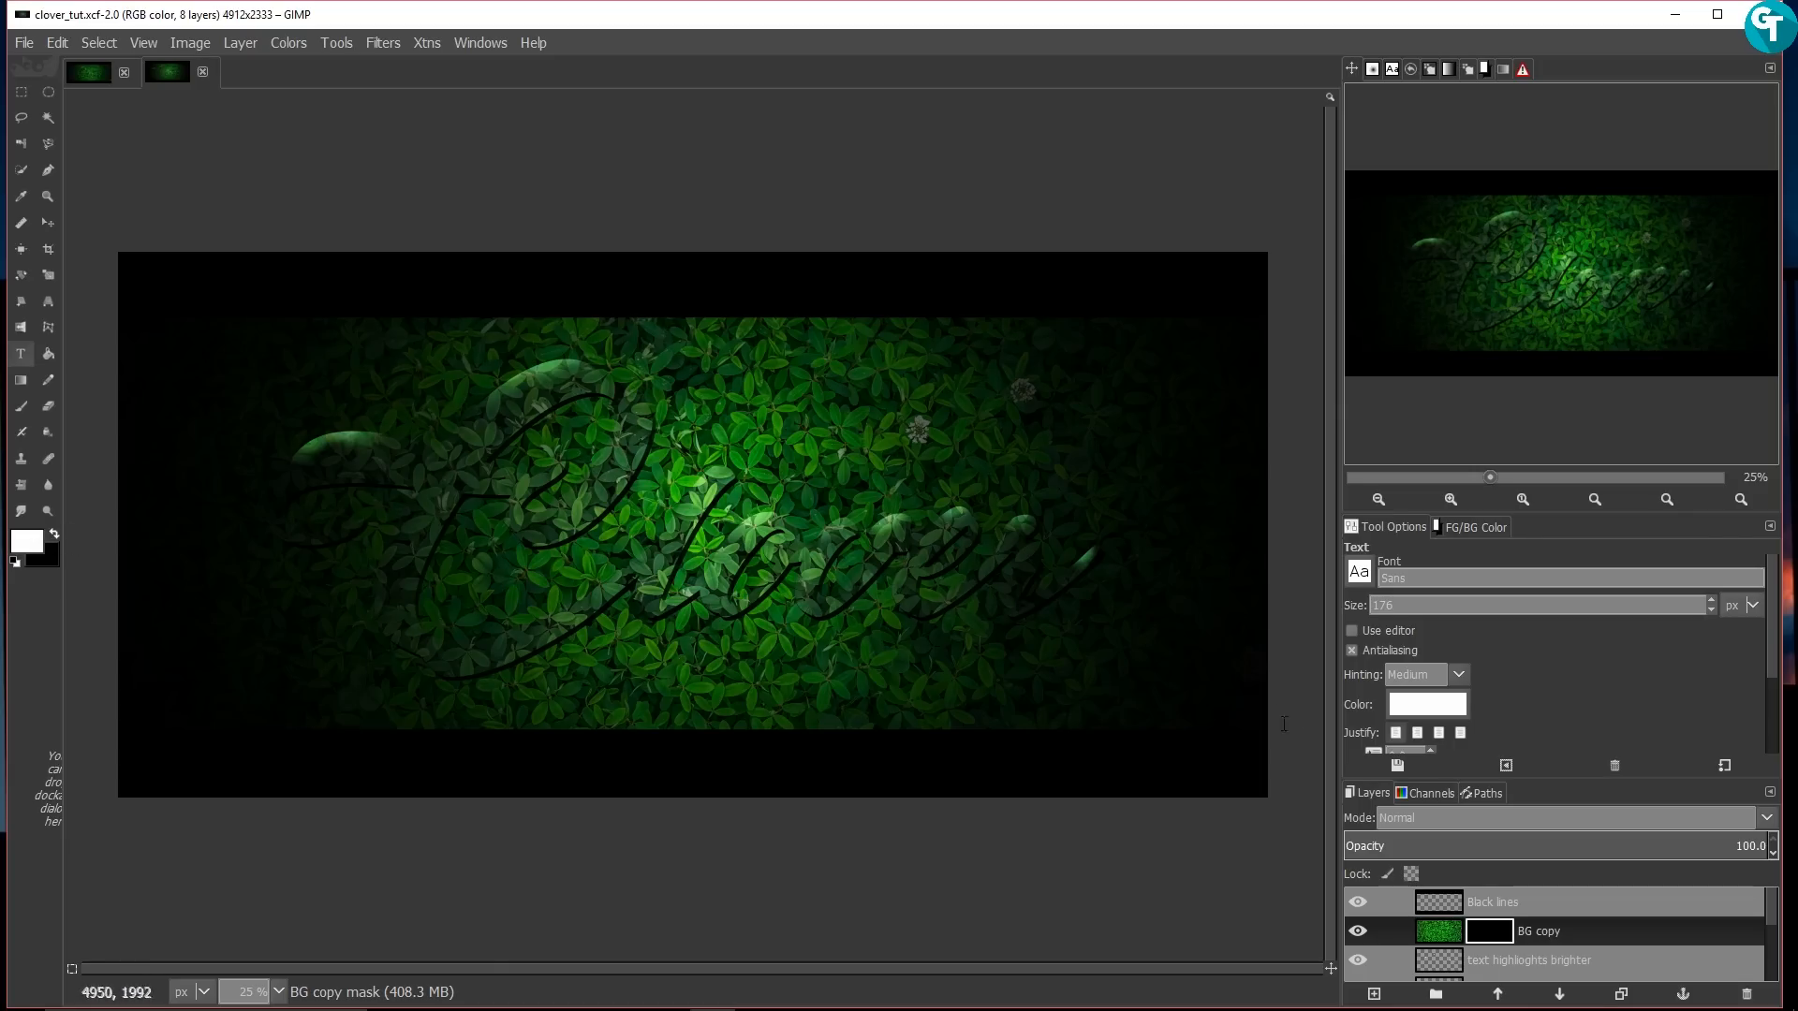
Step: Rename the BG copy layer "leaves mask"
double_click(1550, 931)
key("Return")
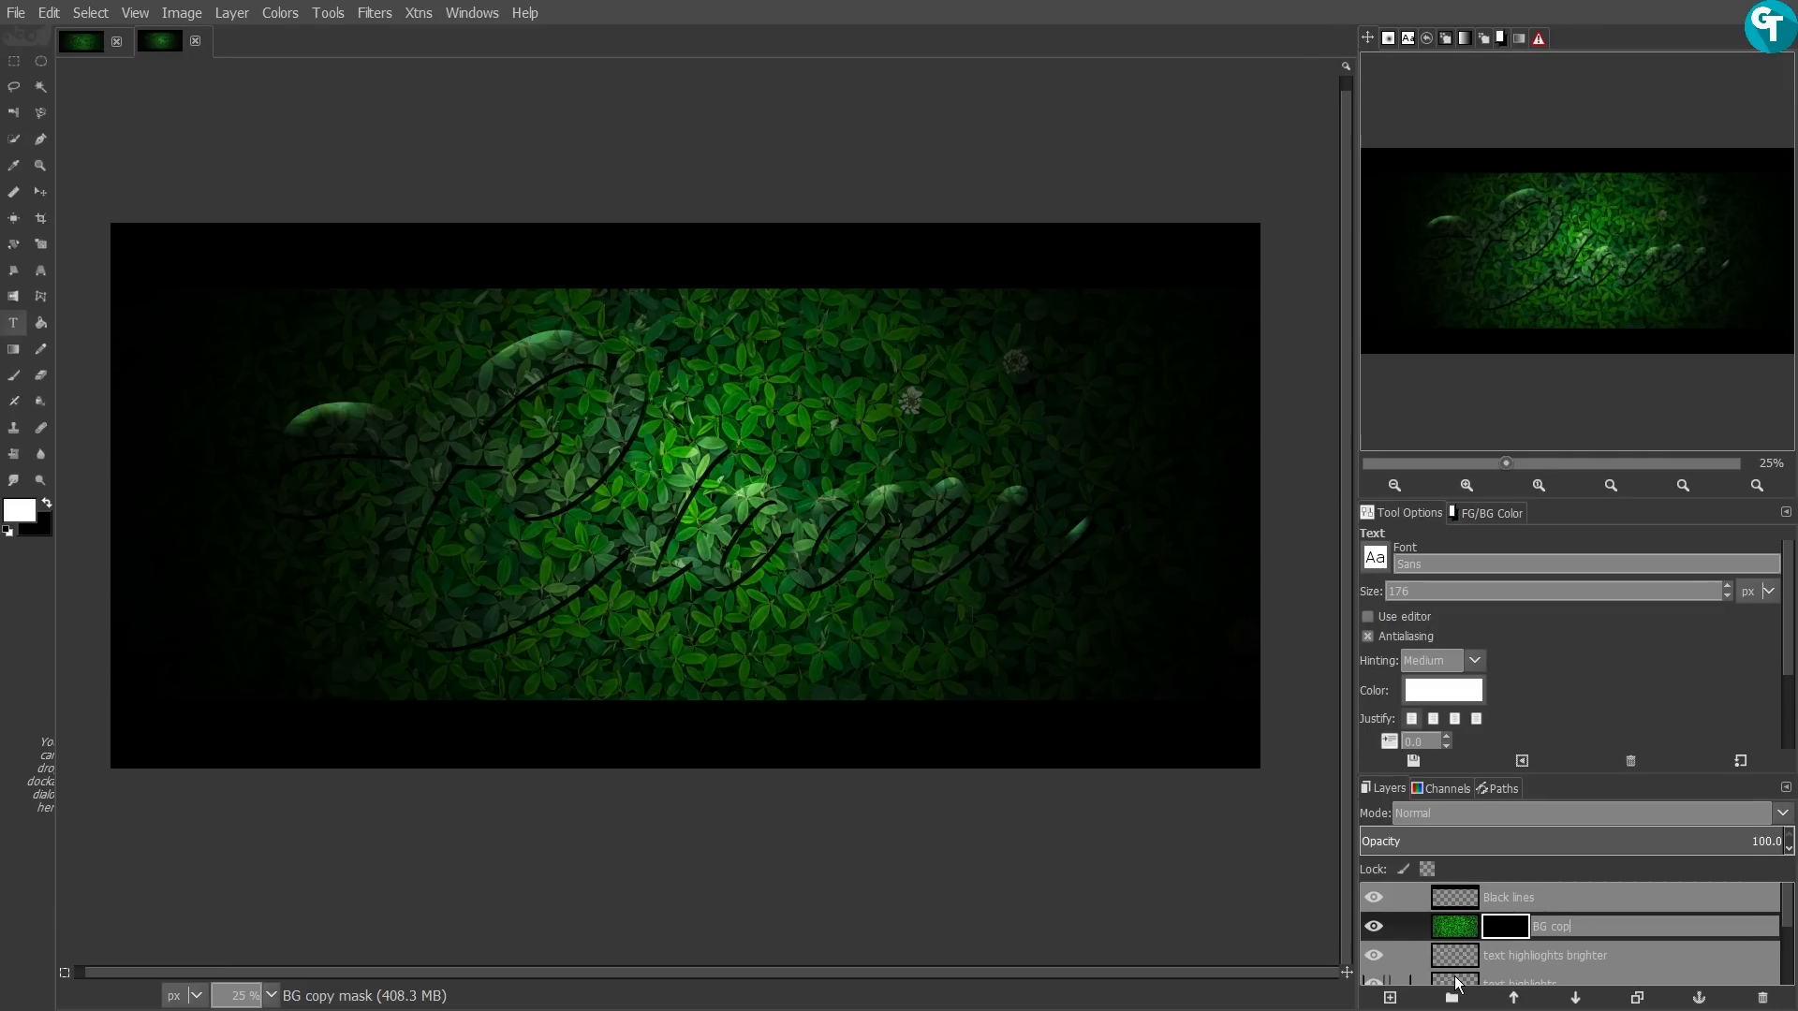
key("BackSpace")
key("BackSpace")
key("BackSpace")
key("BackSpace")
key("BackSpace")
type("b")
key("BackSpace")
key("BackSpace")
type("leave")
key("Return")
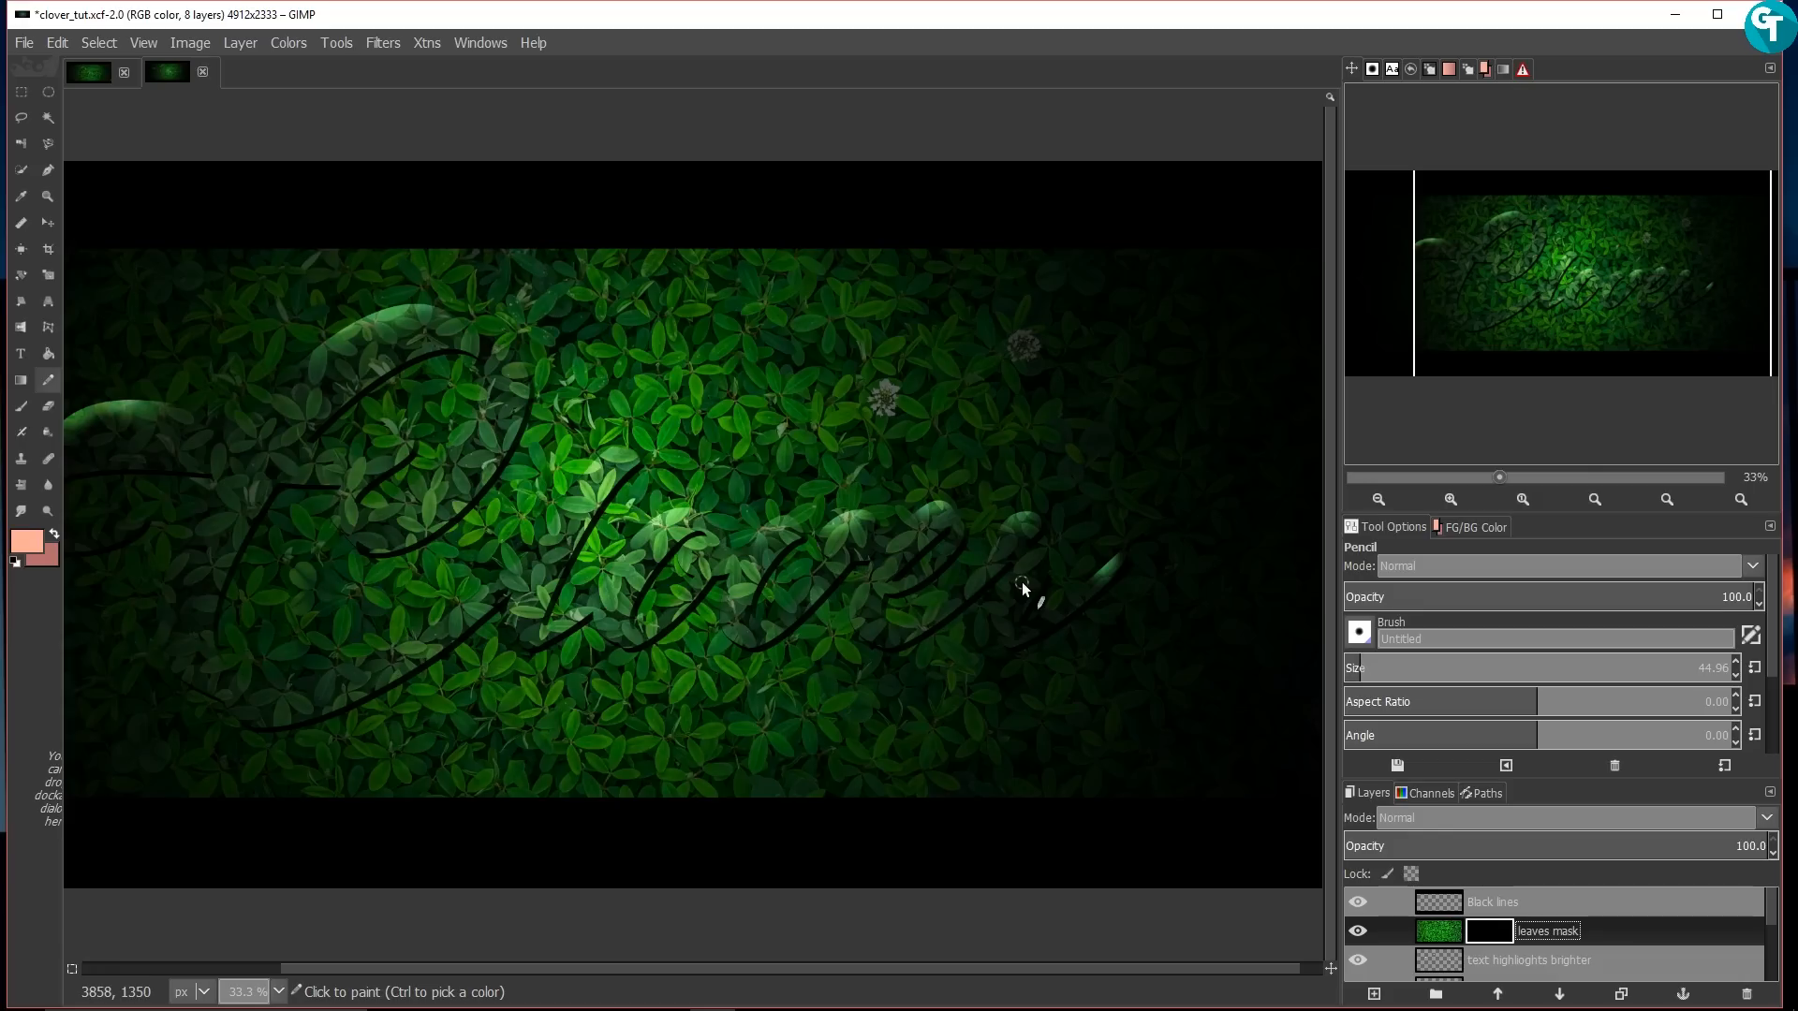
Step: Choose the Paintbrush, detach Tool Options into a floating window, and set the brush dynamics to Table_OP_PR_FD
key("minus")
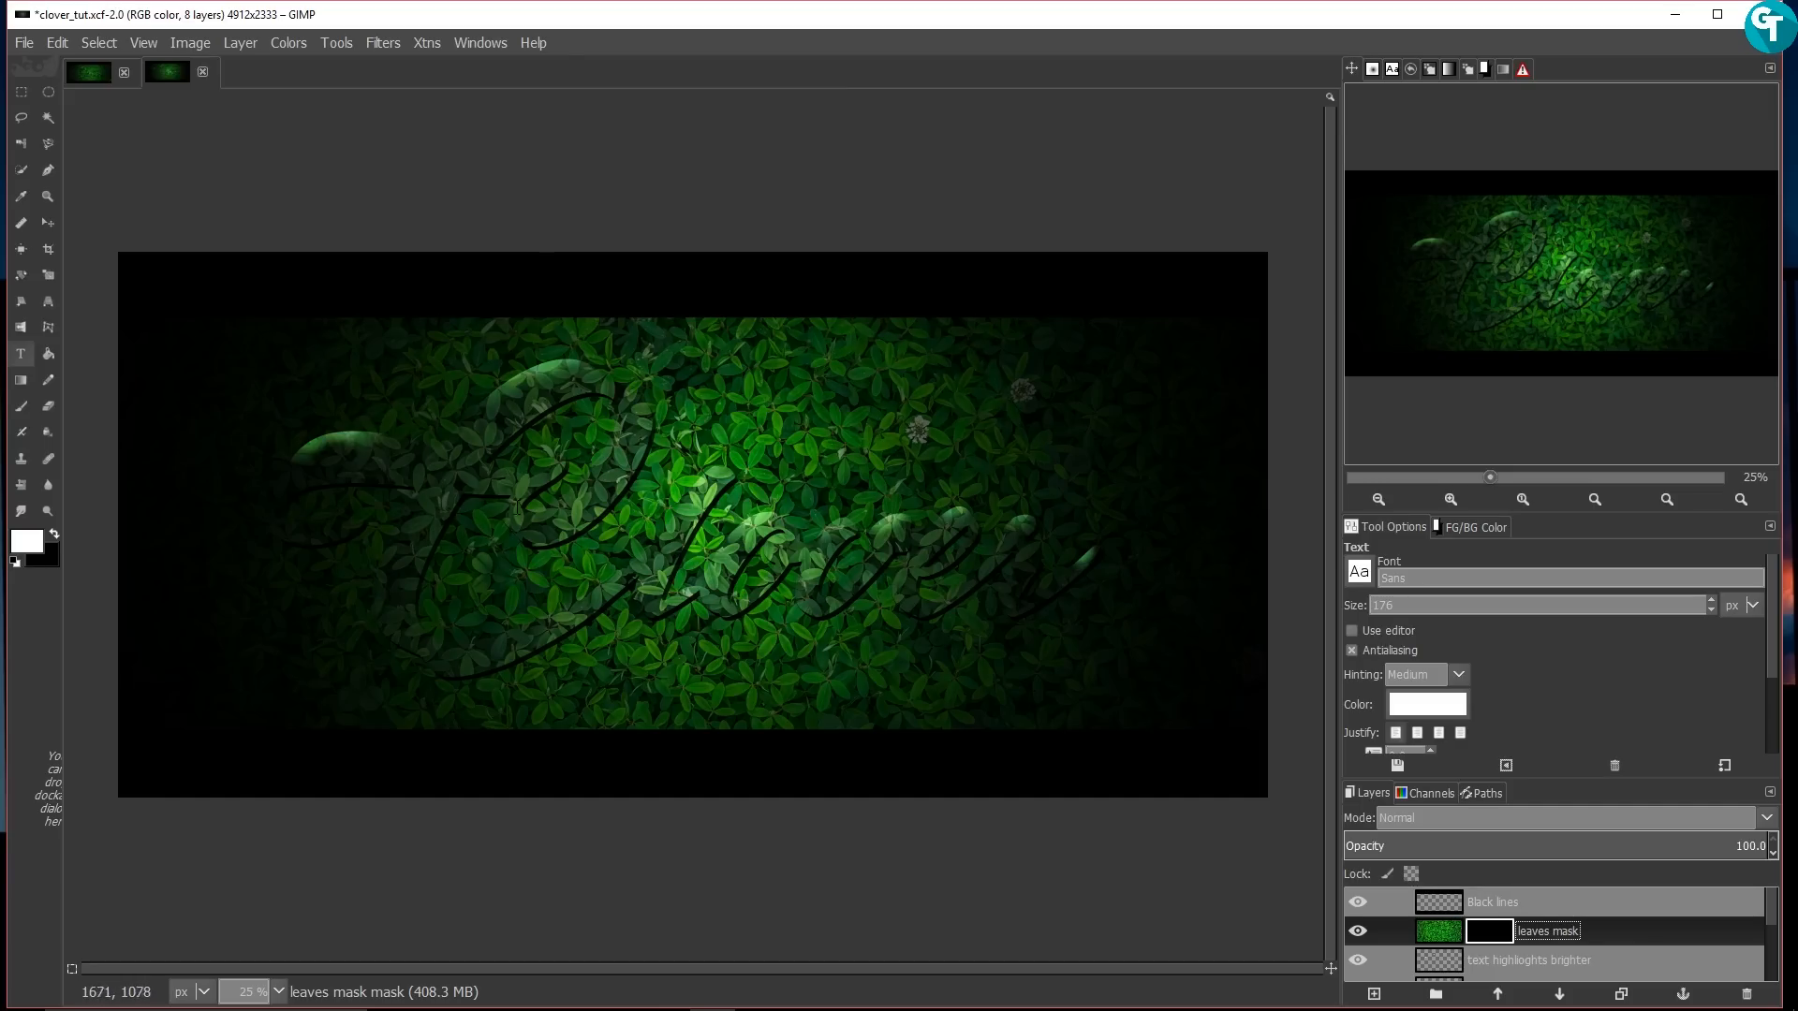
left_click(1457, 498)
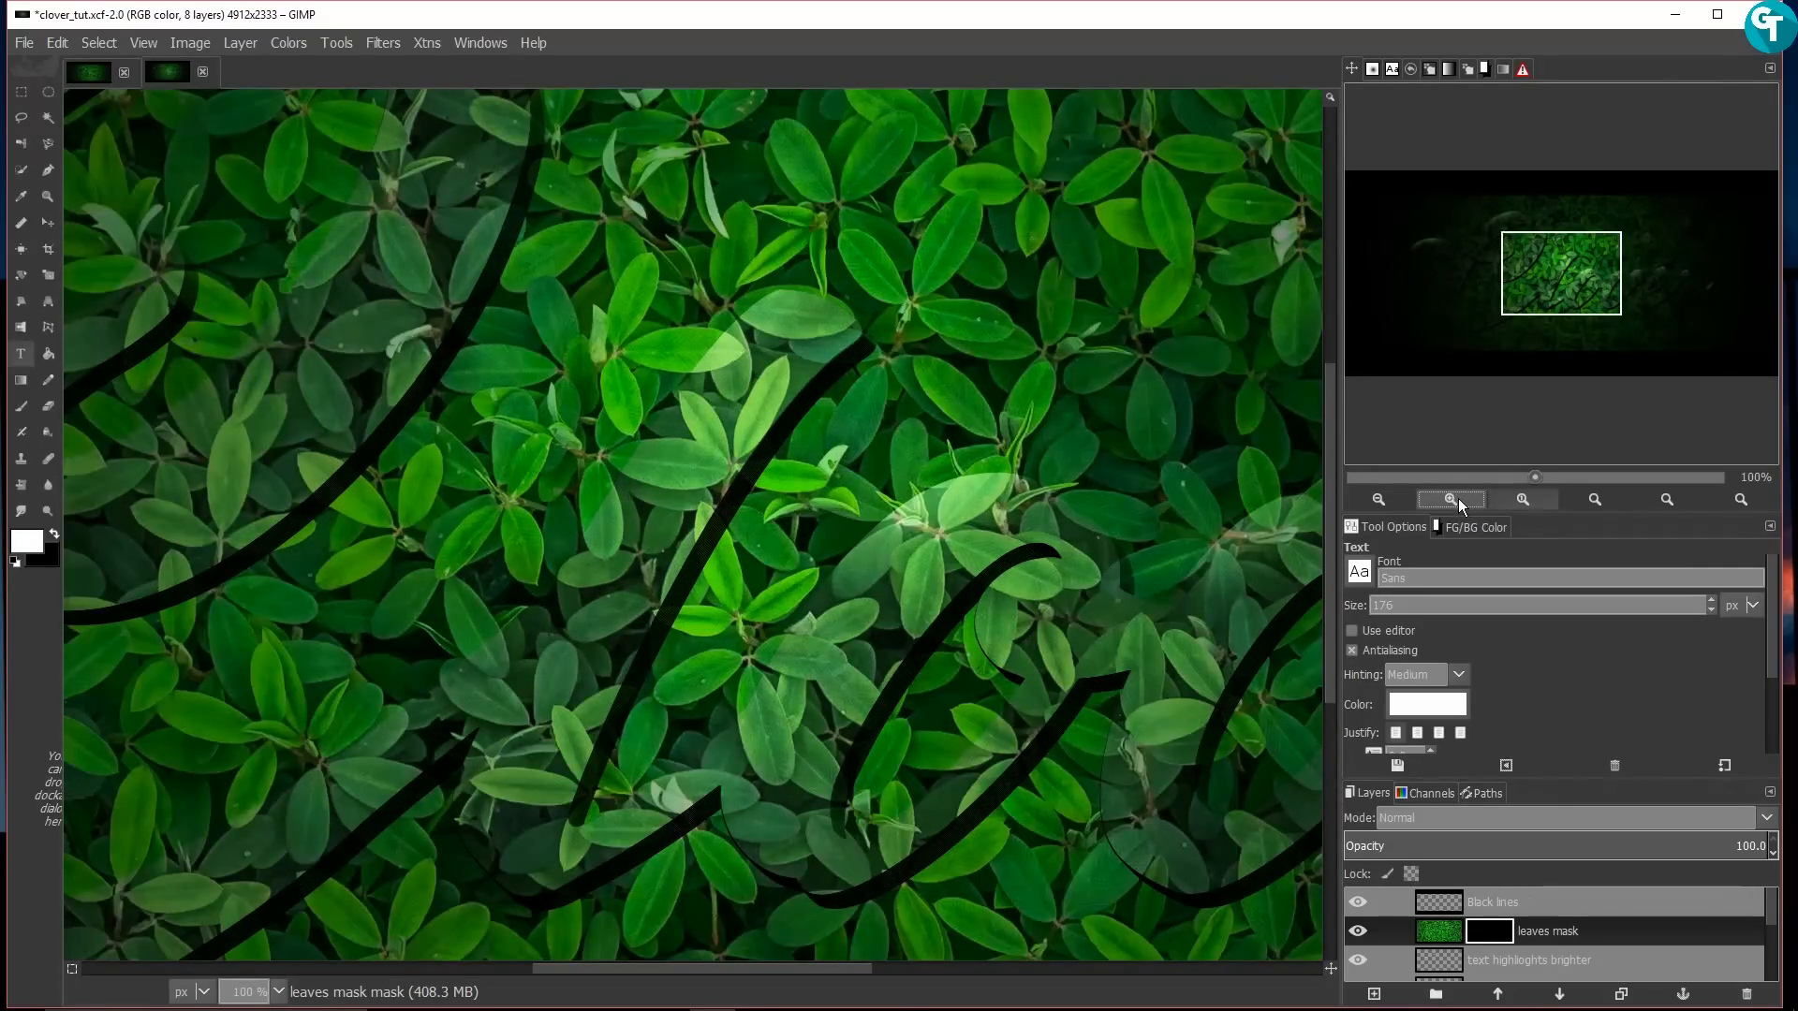
left_click_drag(1568, 267, 1580, 273)
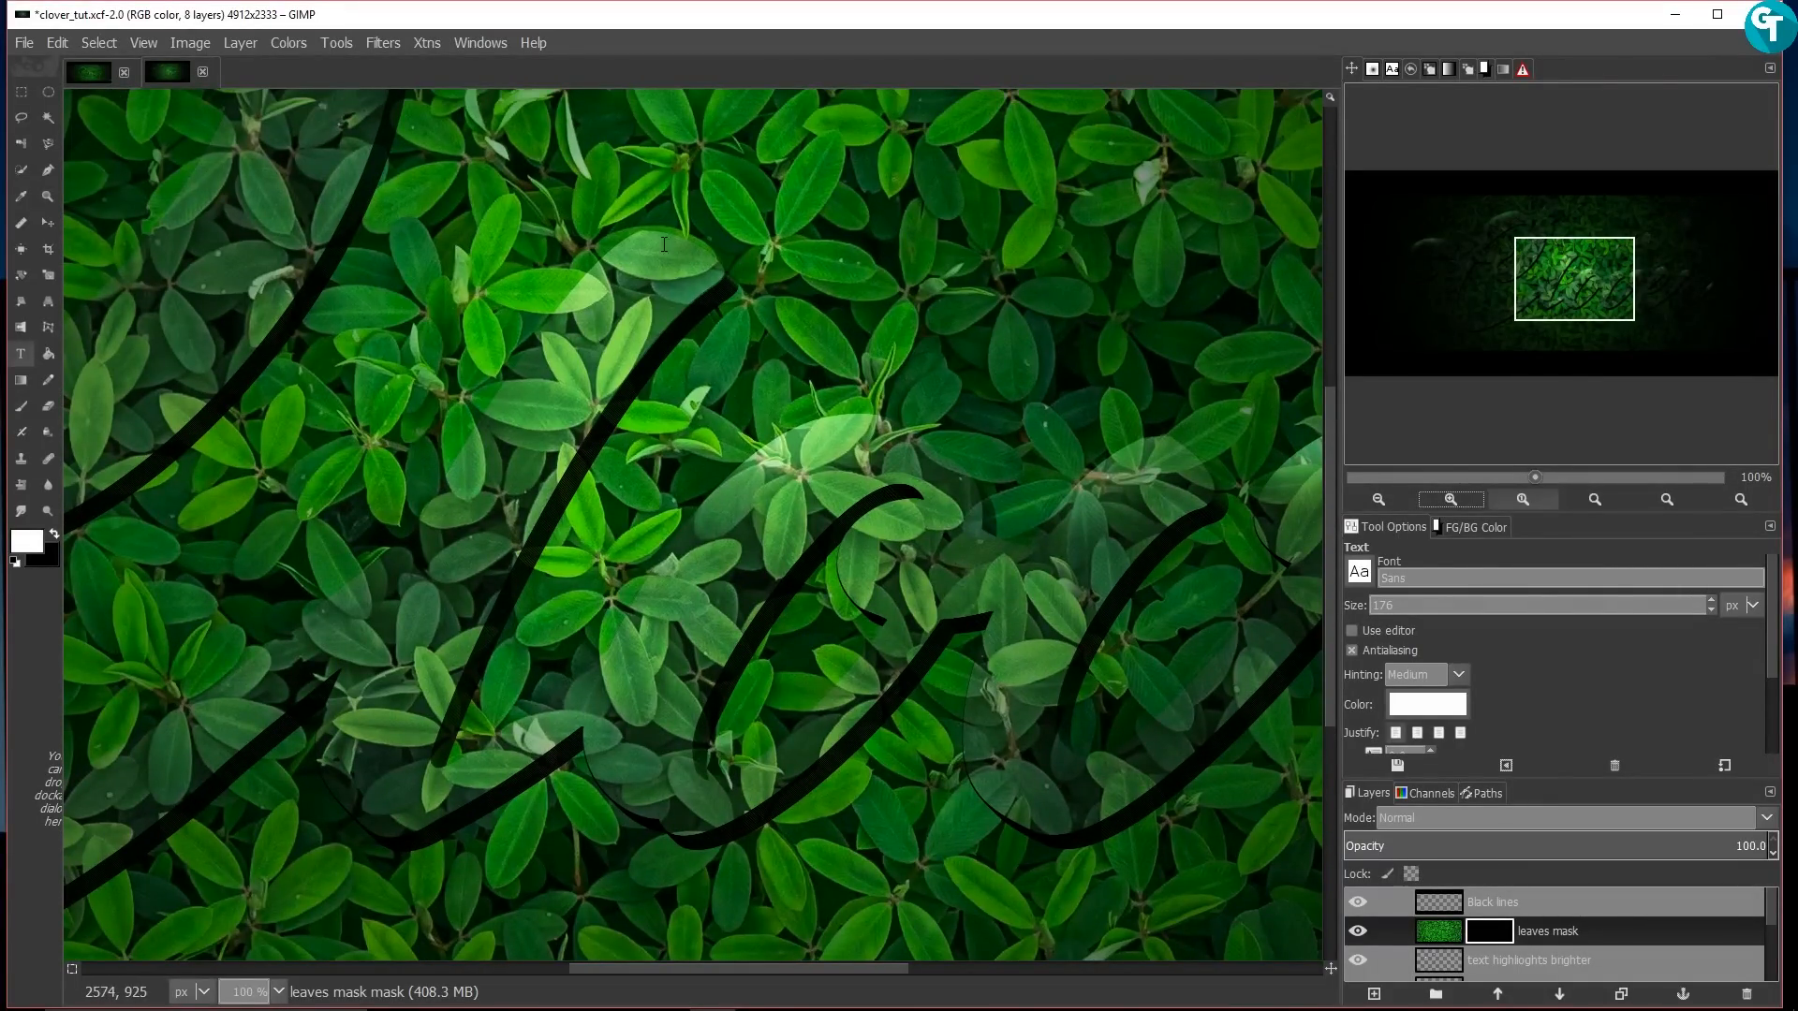
left_click(25, 412)
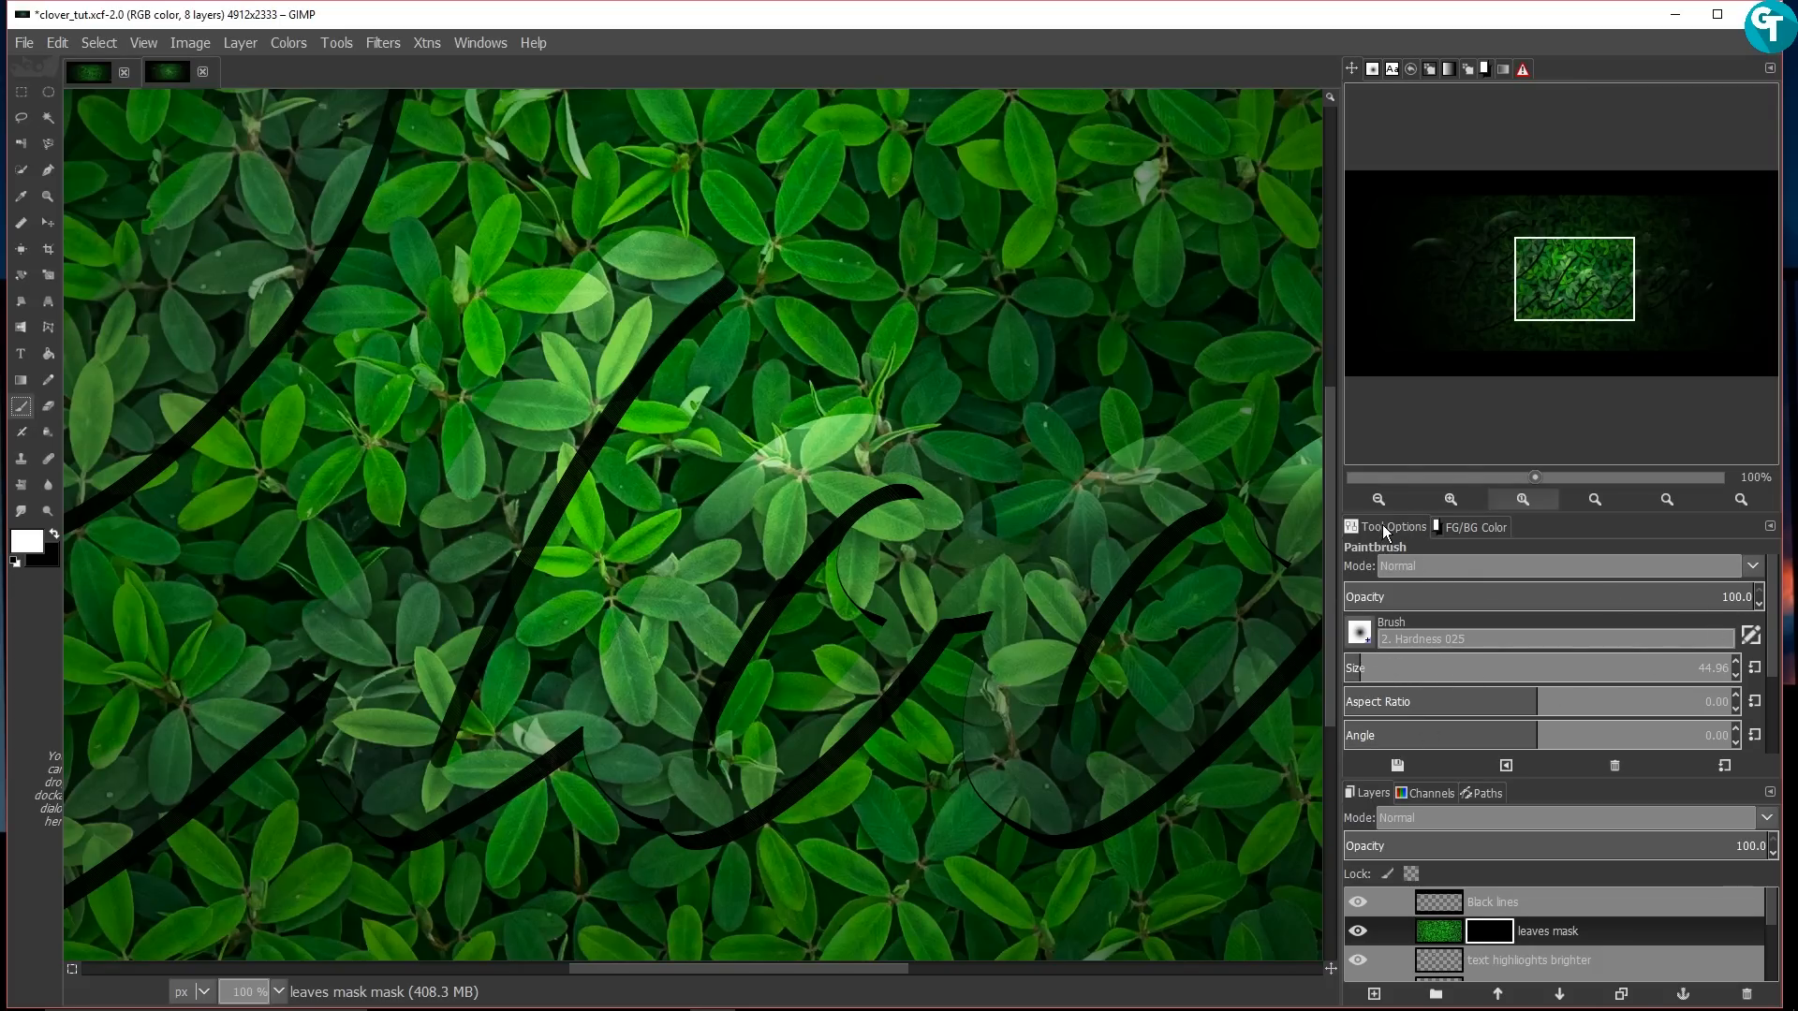
left_click_drag(1386, 529, 1132, 376)
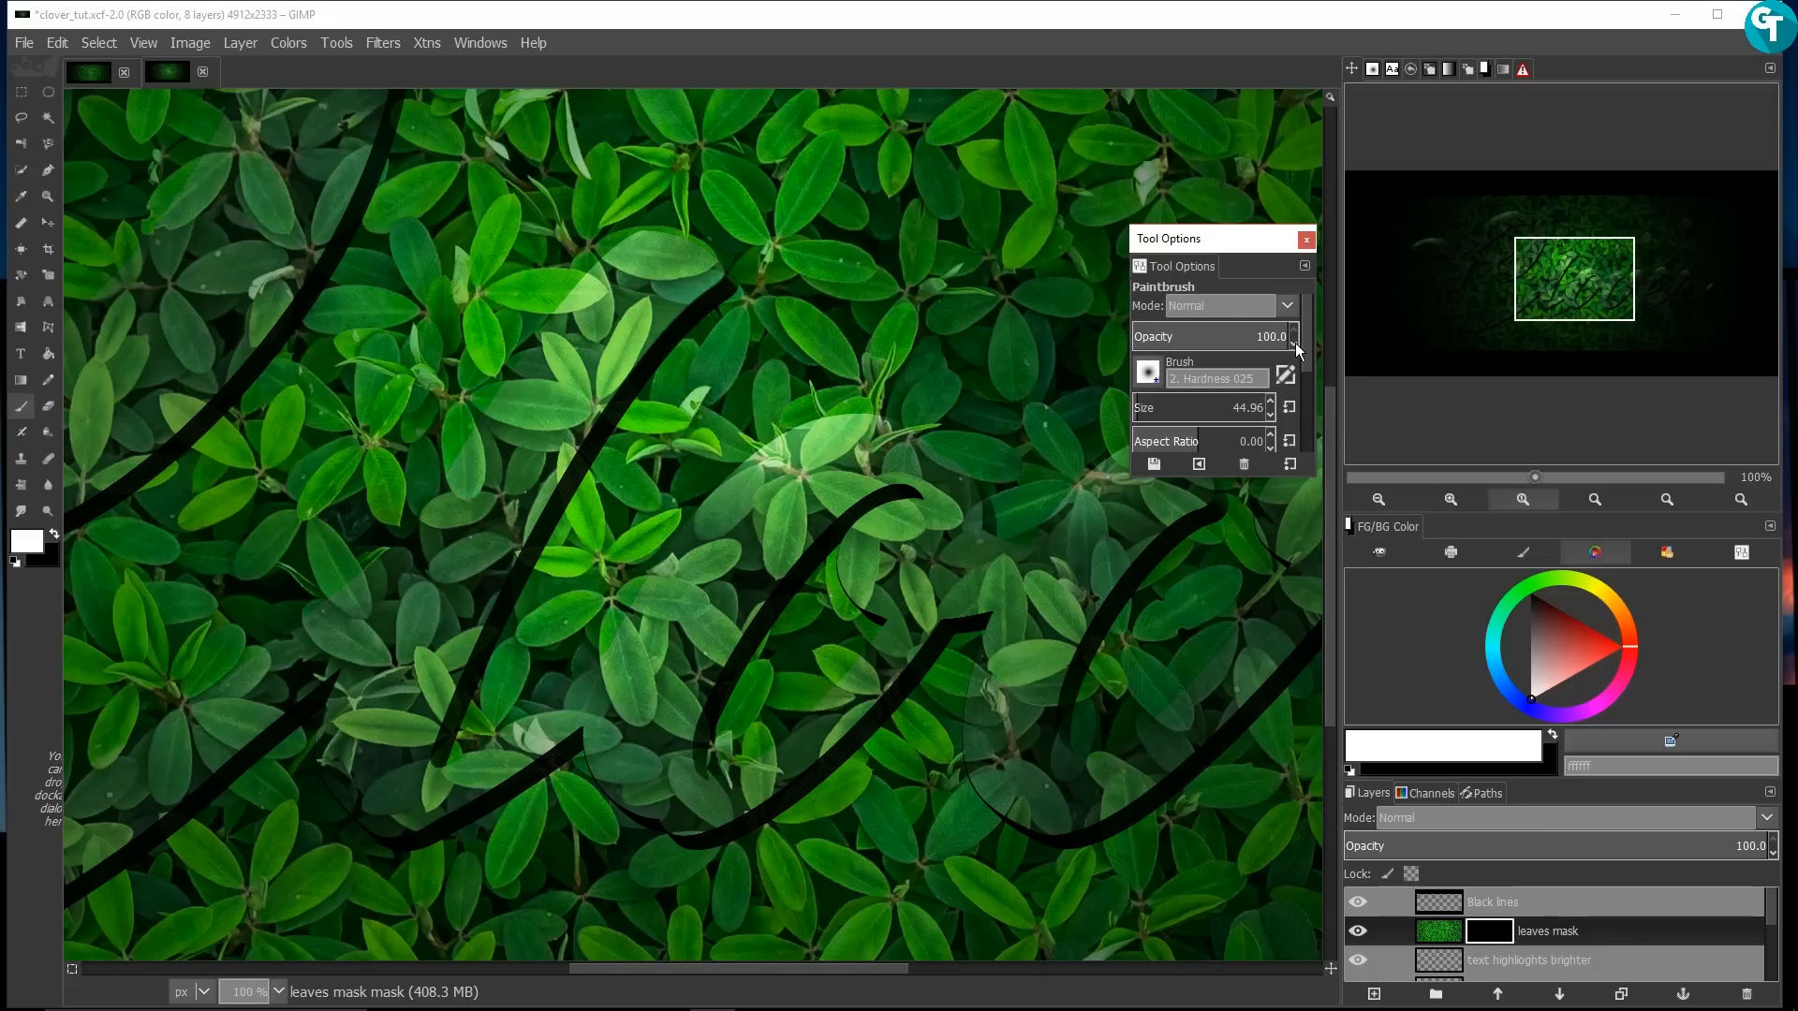
left_click_drag(1308, 343, 1315, 419)
left_click(1148, 365)
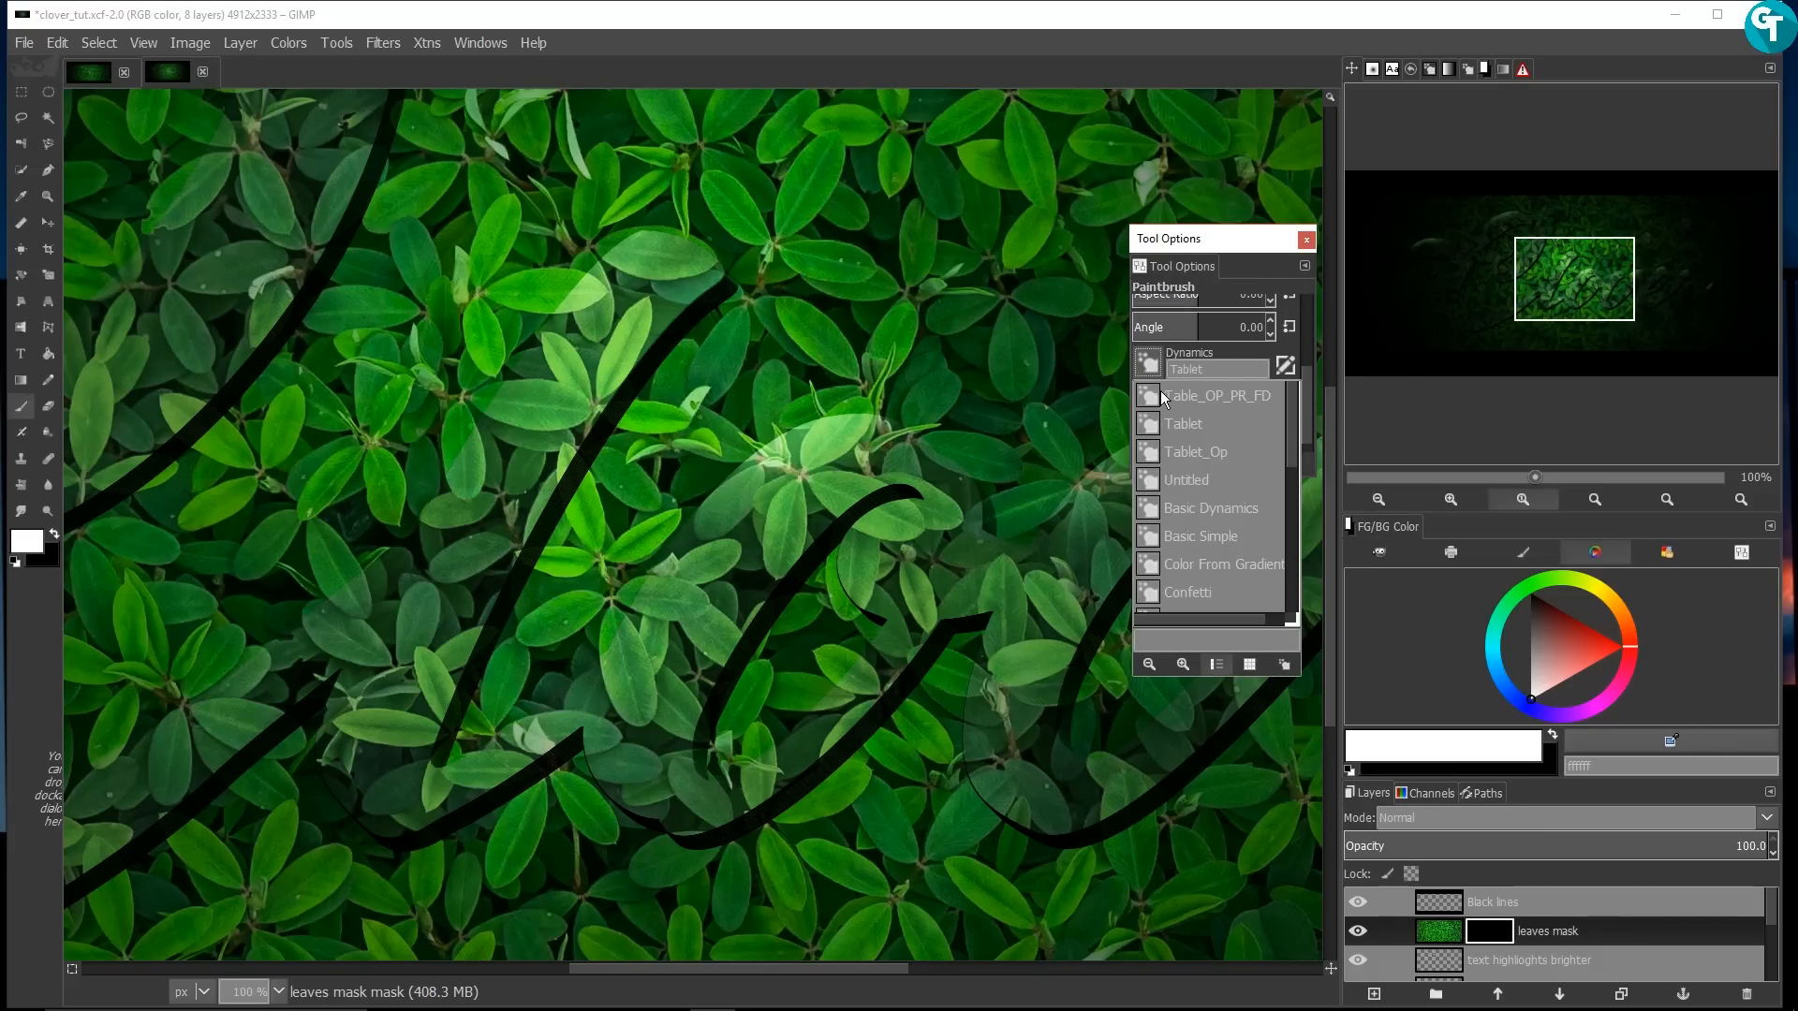
left_click(1178, 395)
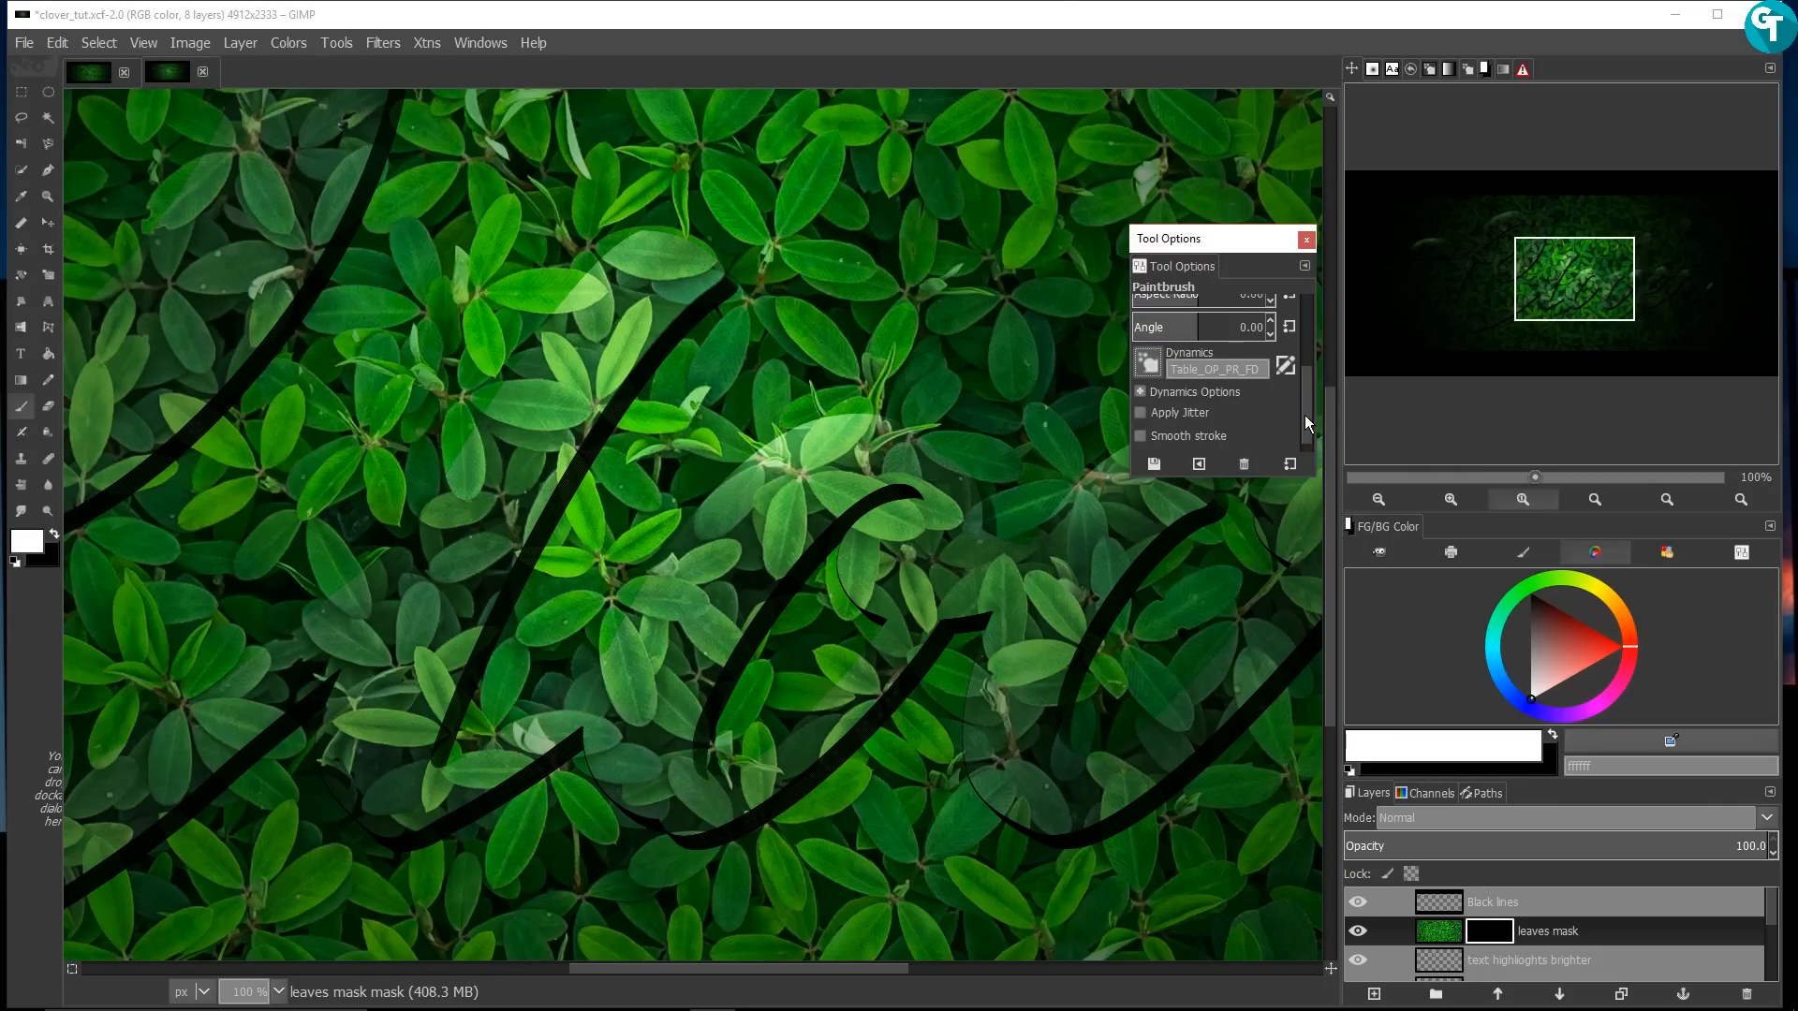
left_click_drag(1306, 414, 1299, 335)
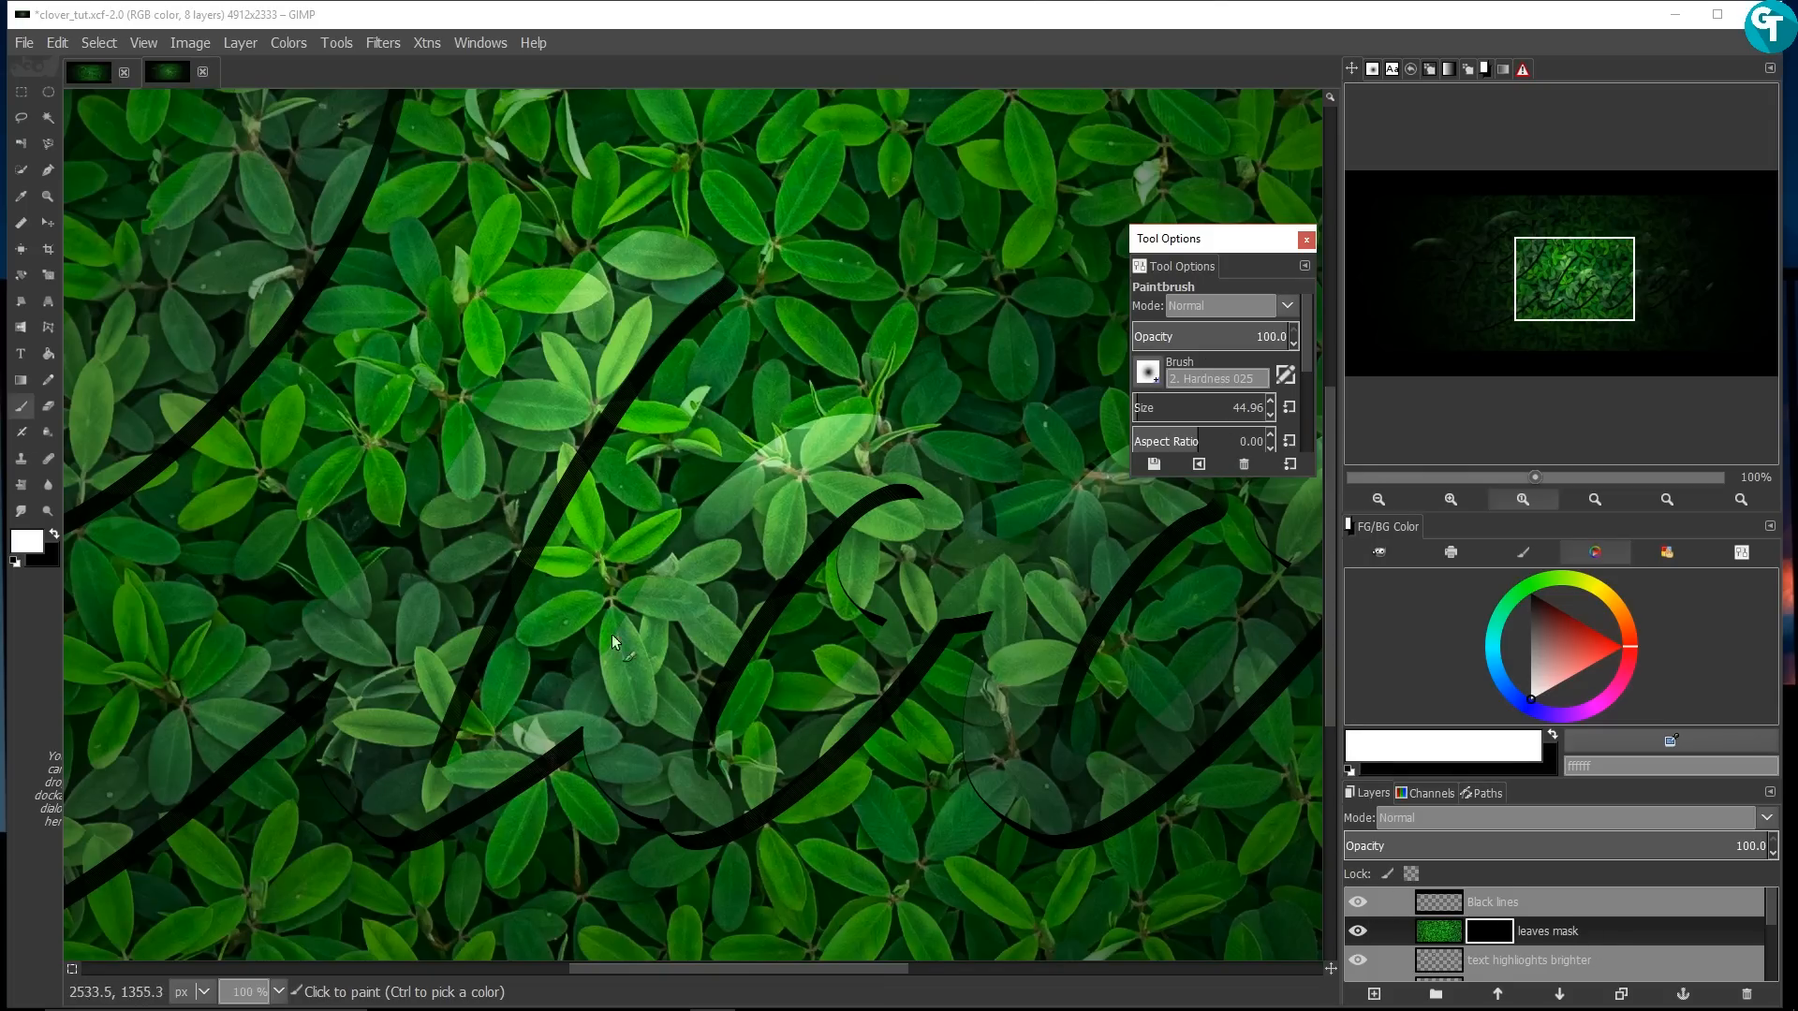
Step: Paint white on the leaves mask to reveal leaves at the top of the o and one beside the C's upper highlight
left_click(630, 256)
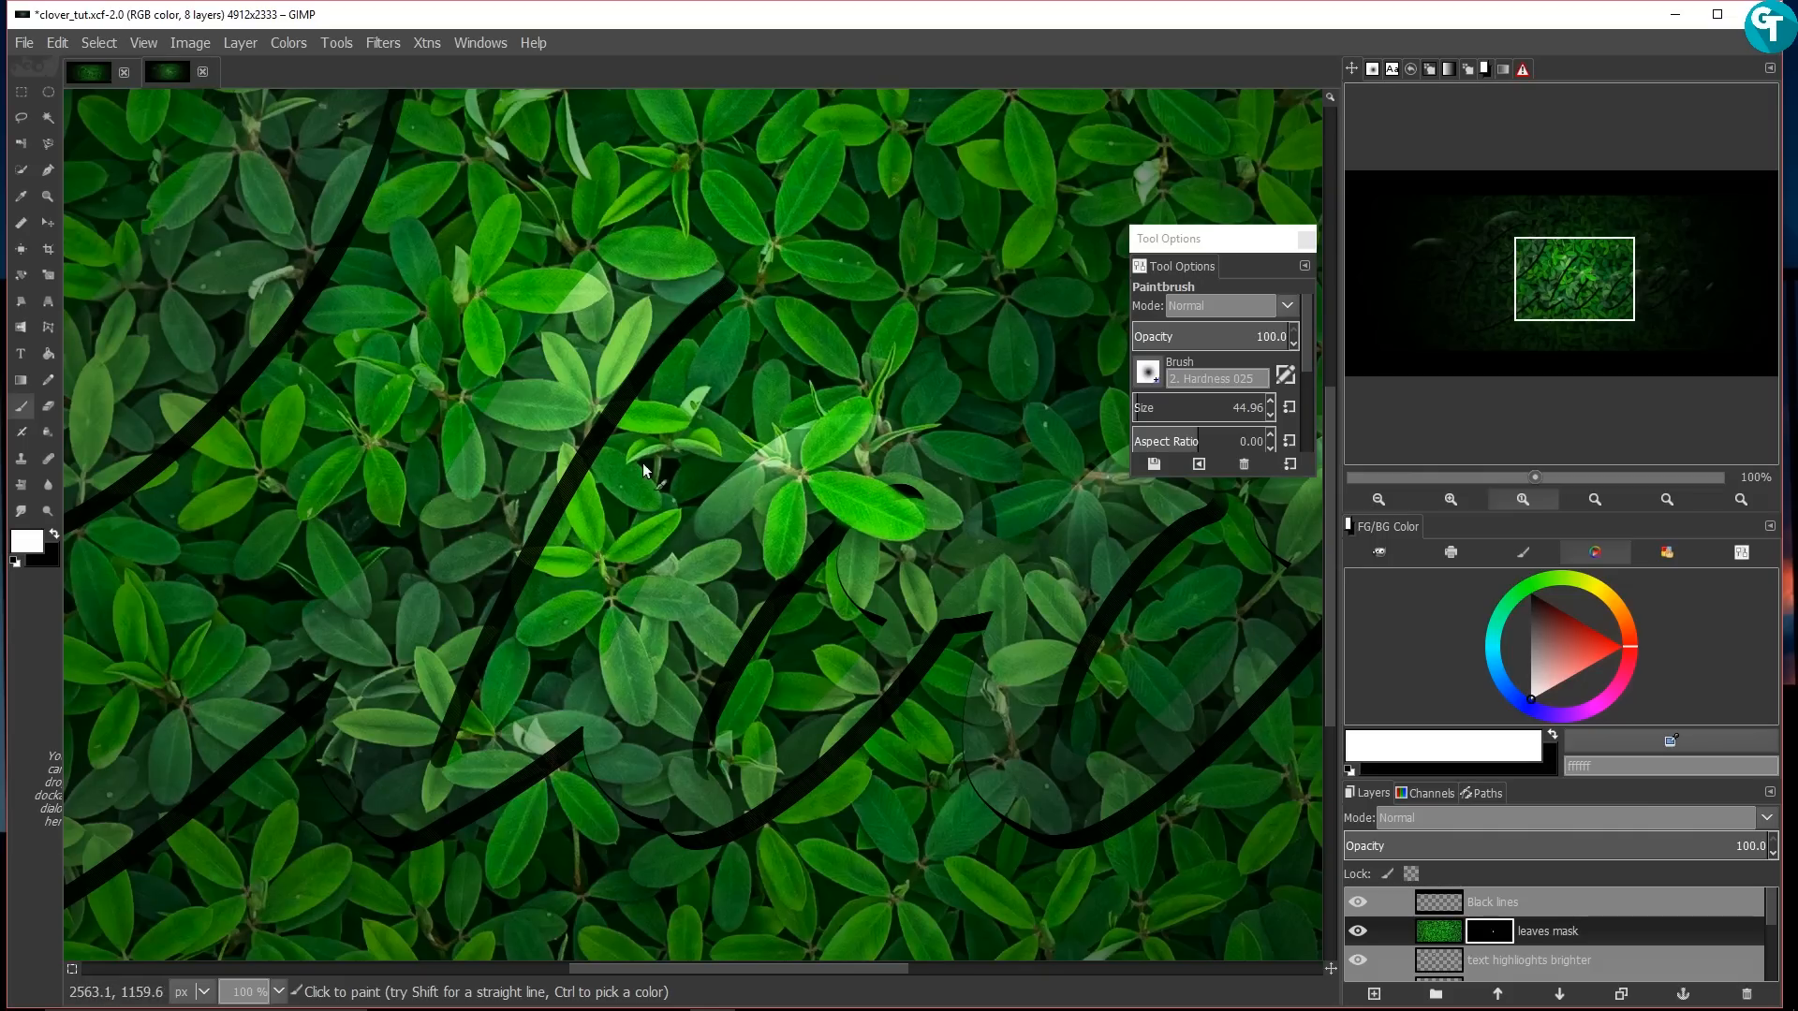
left_click_drag(721, 625, 1310, 1010)
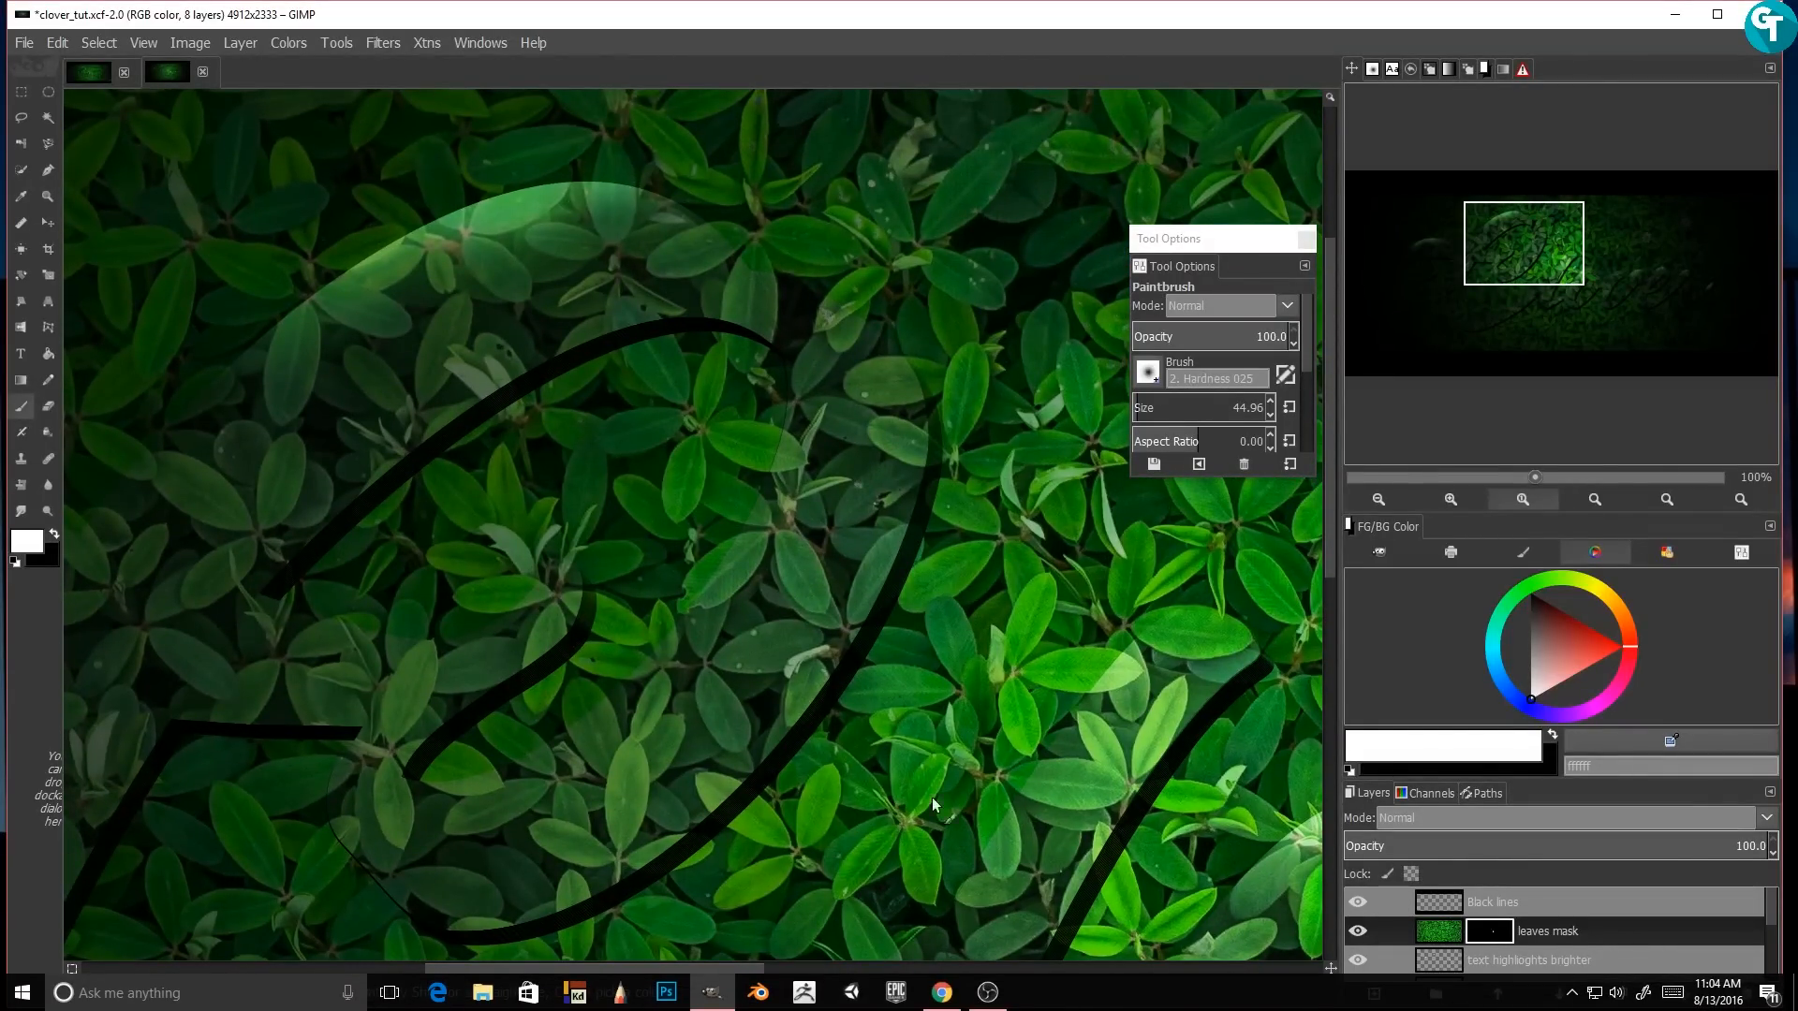
mouse_move(292, 337)
left_mouse_down()
mouse_move(402, 389)
mouse_move(548, 407)
mouse_move(608, 455)
mouse_move(582, 474)
mouse_move(573, 457)
mouse_move(581, 503)
mouse_move(555, 544)
mouse_move(549, 511)
left_mouse_up()
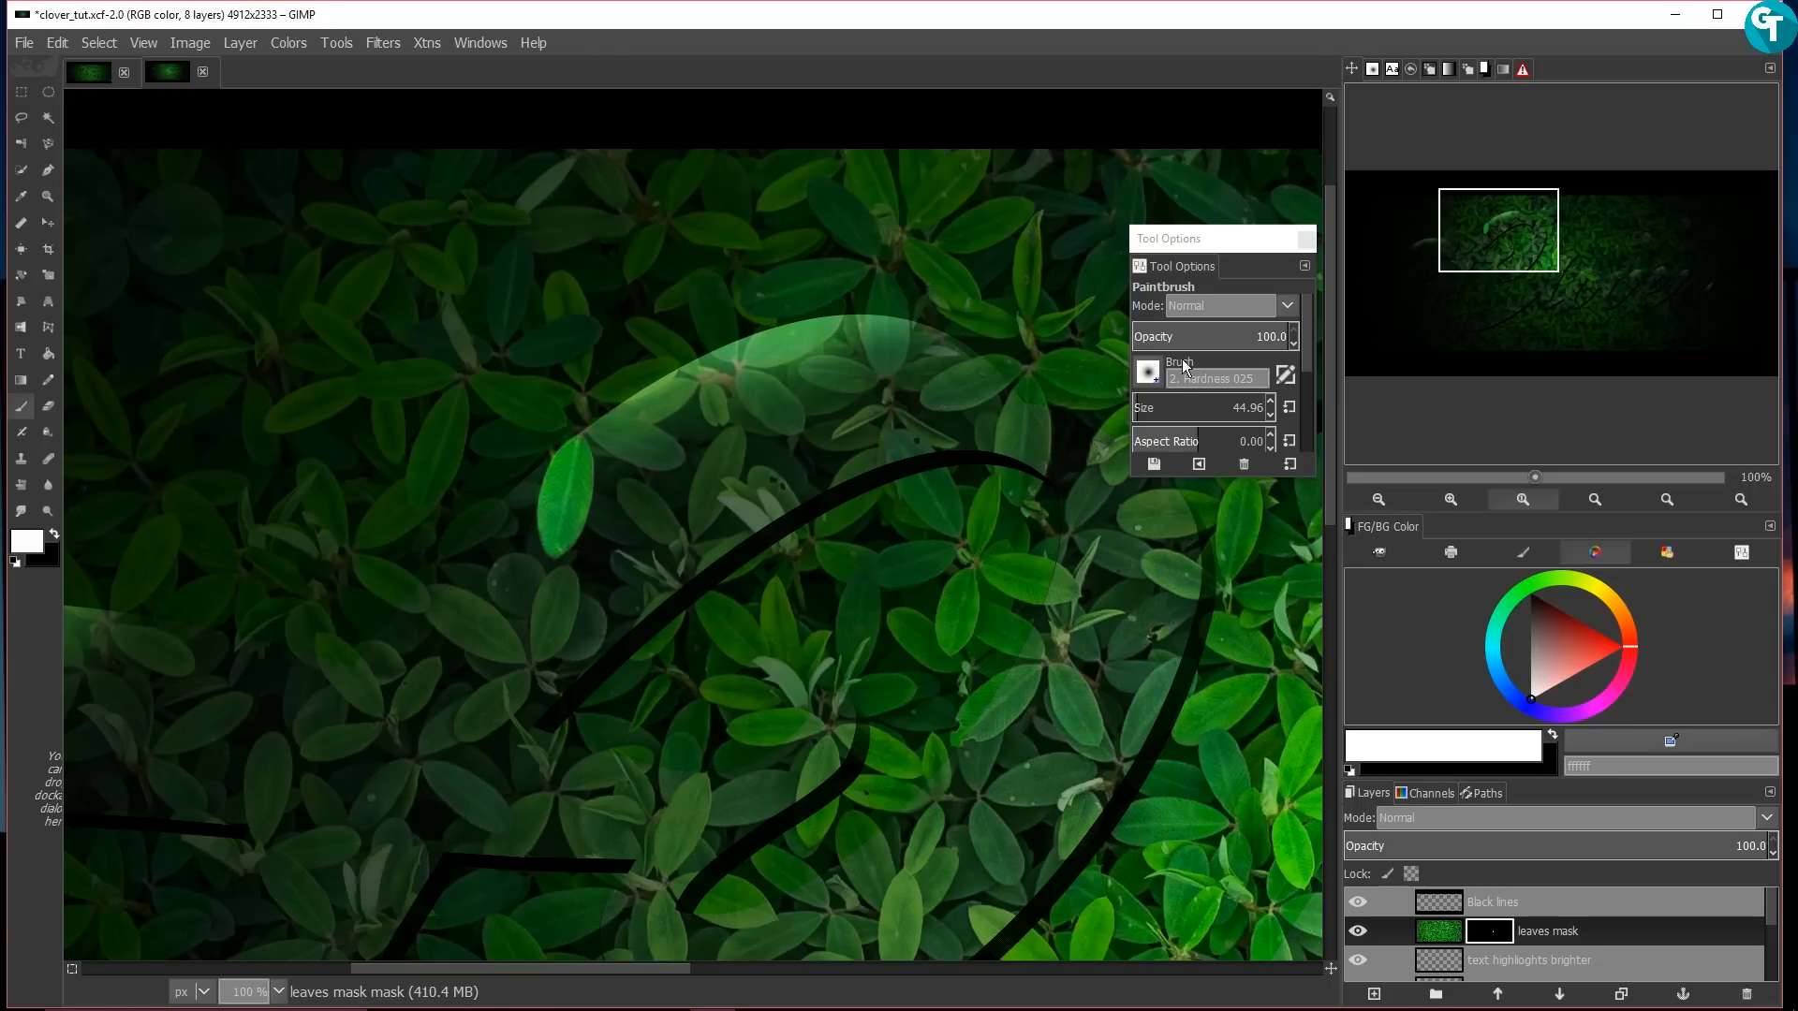
Step: Switch to the Untitled brush and reveal the second leaf beneath the C's upper highlight
left_click(1148, 372)
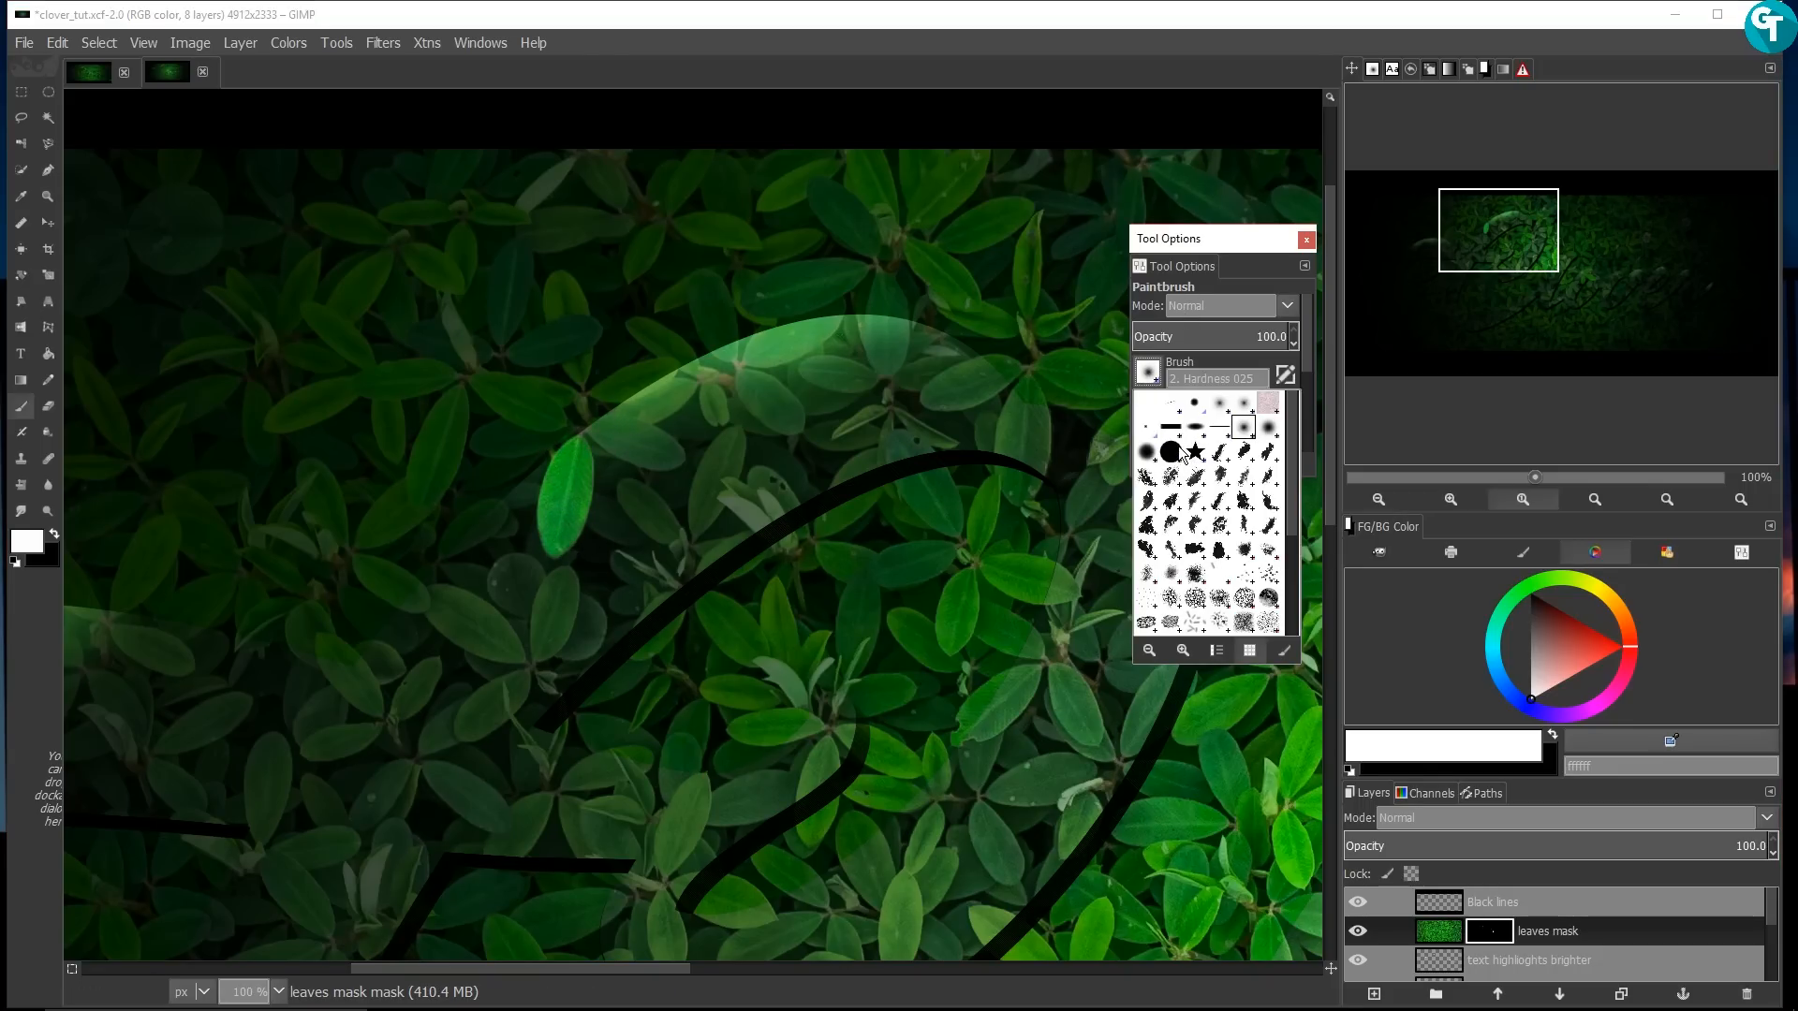
double_click(1198, 402)
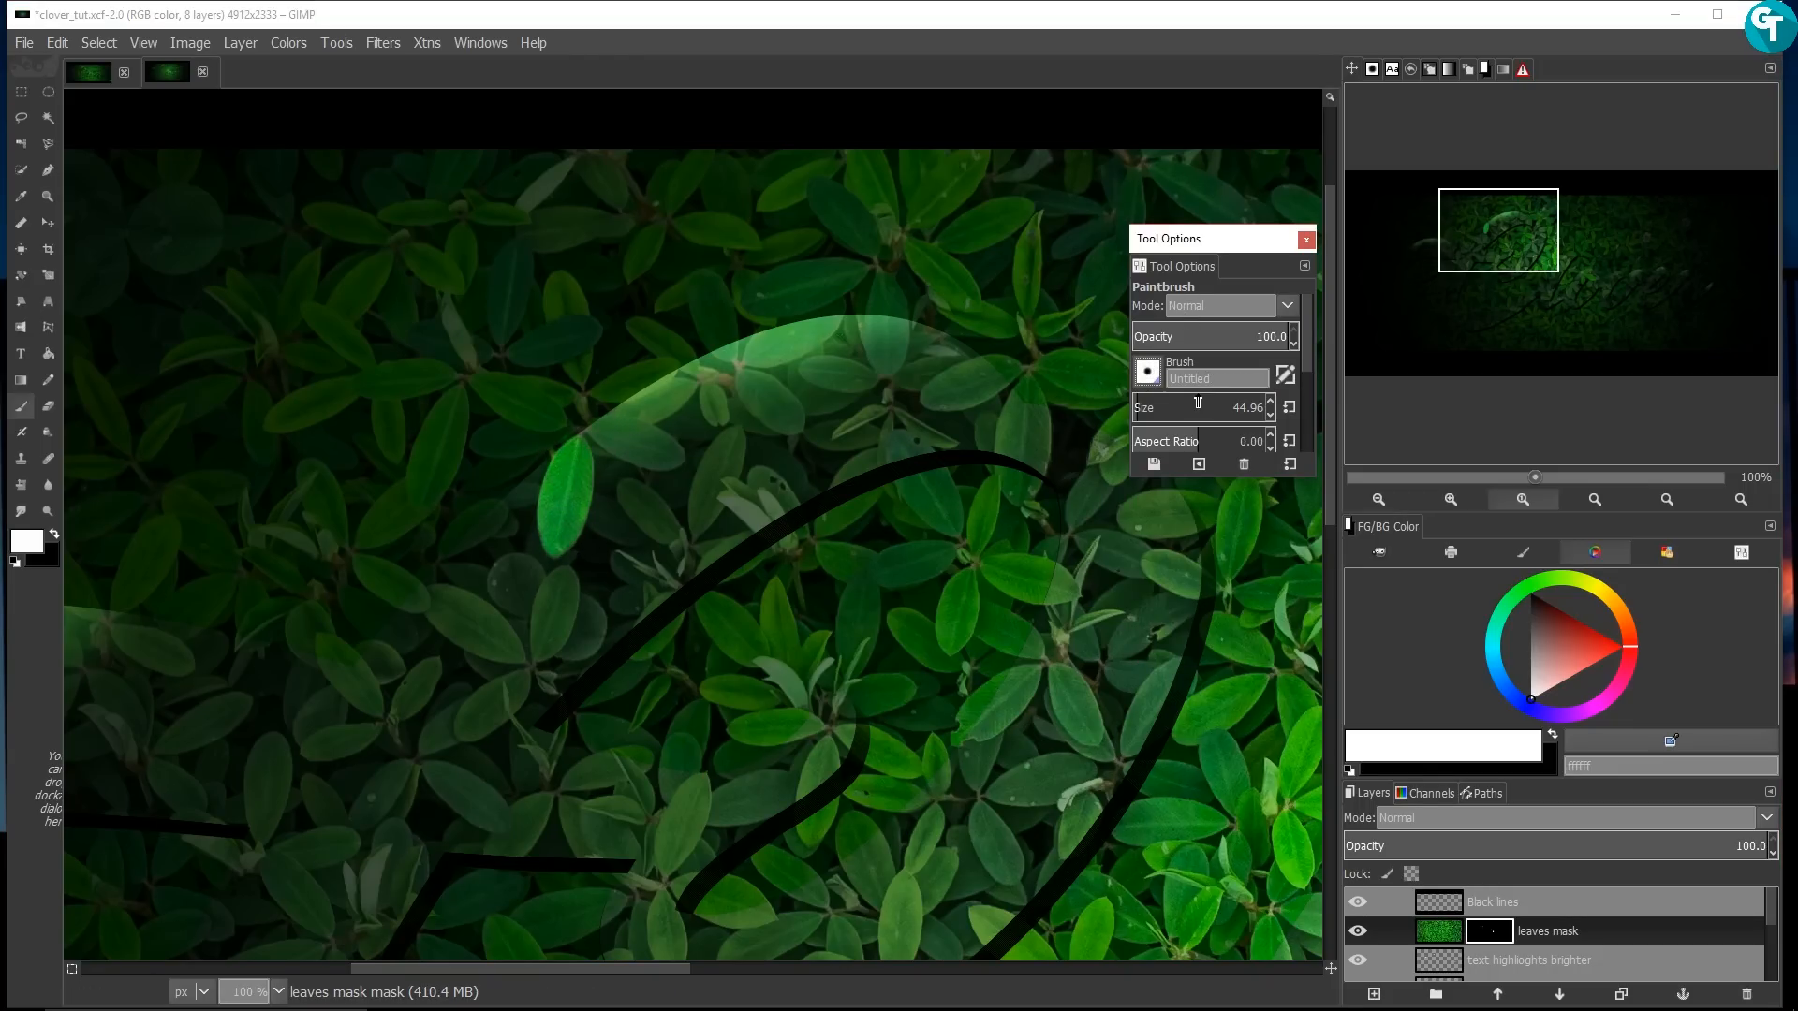
left_click(558, 484)
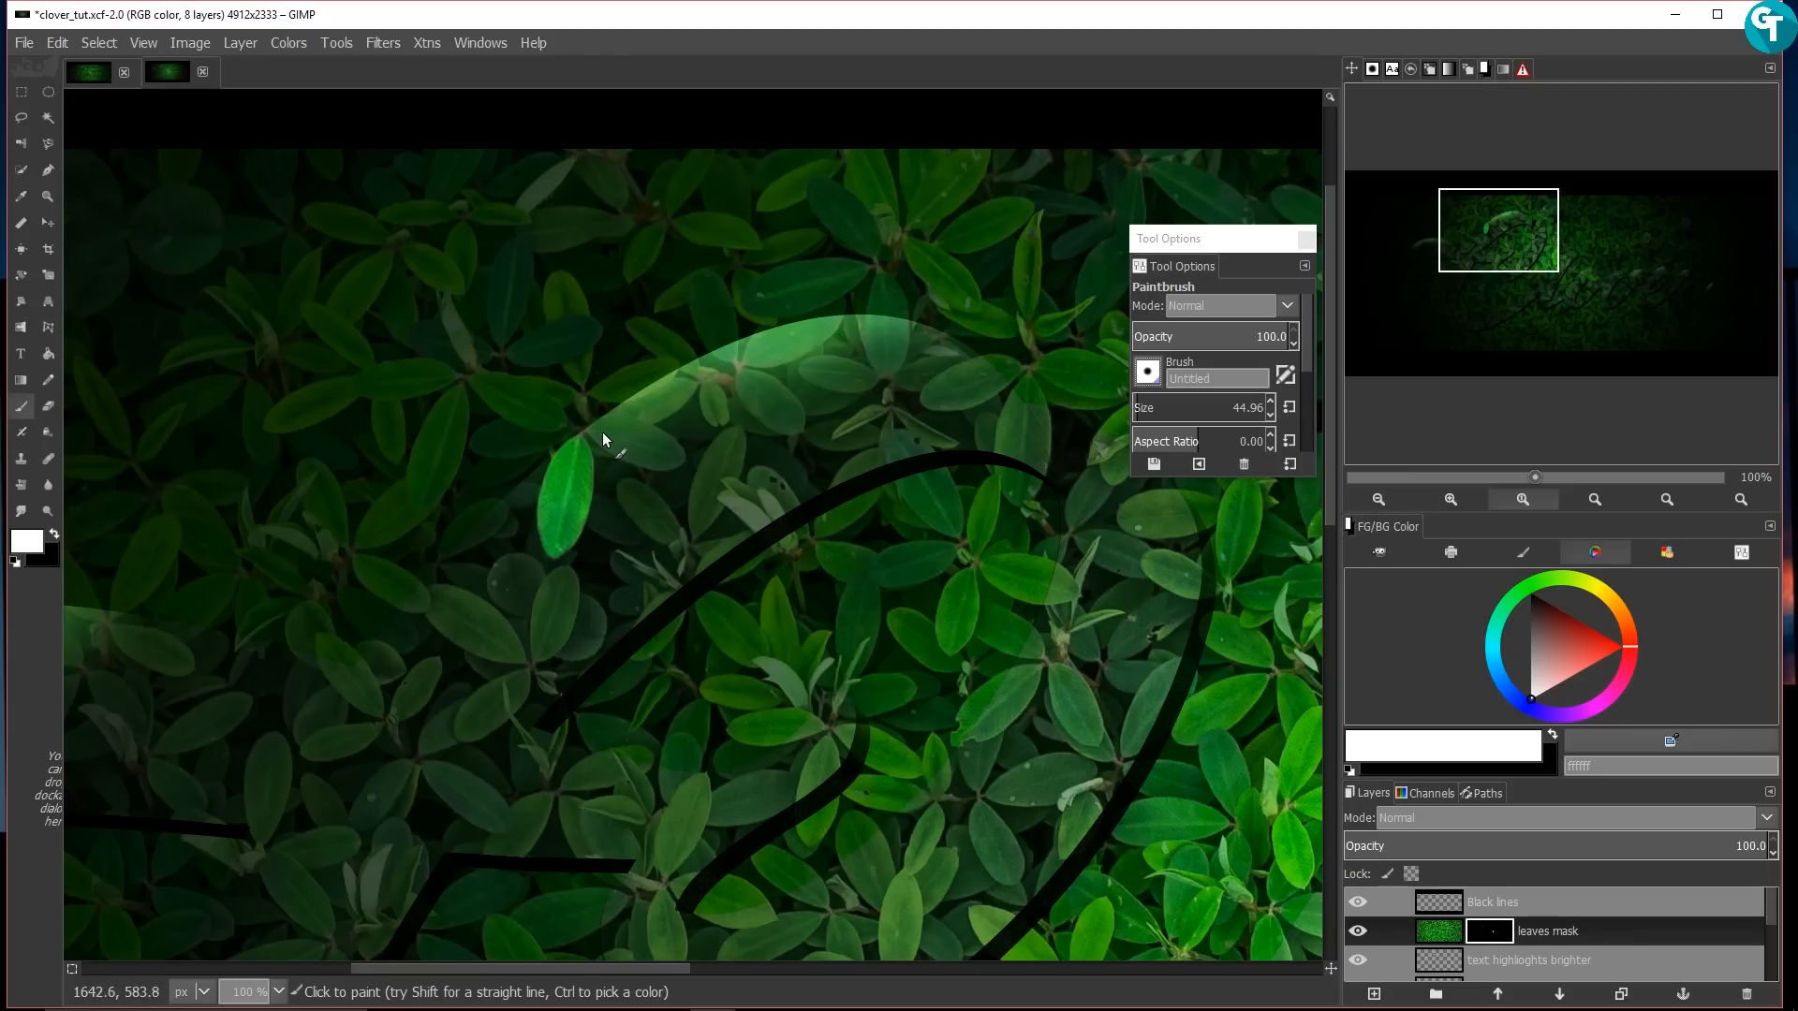
mouse_move(642, 452)
left_mouse_down()
mouse_move(603, 438)
mouse_move(652, 456)
left_mouse_up()
Step: Switch to the 2. Hardness 100 brush and finish revealing the second leaf under the C's highlight
left_click(1173, 382)
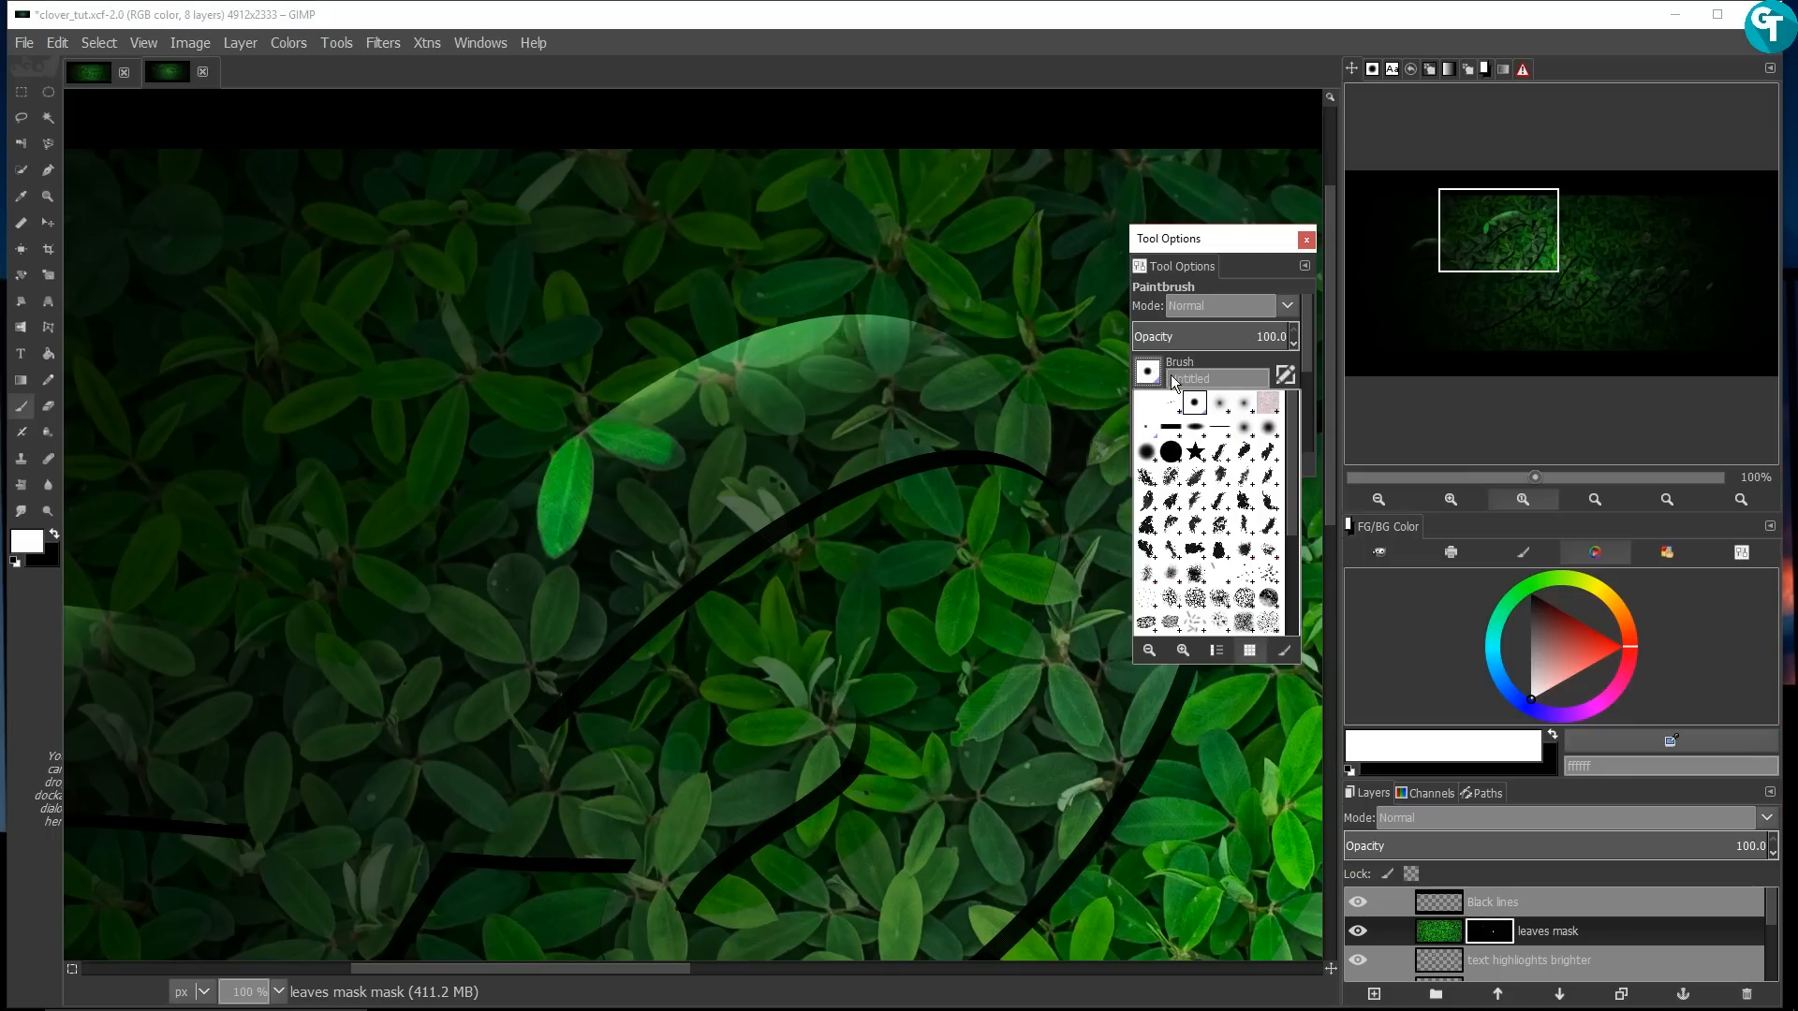
double_click(1171, 452)
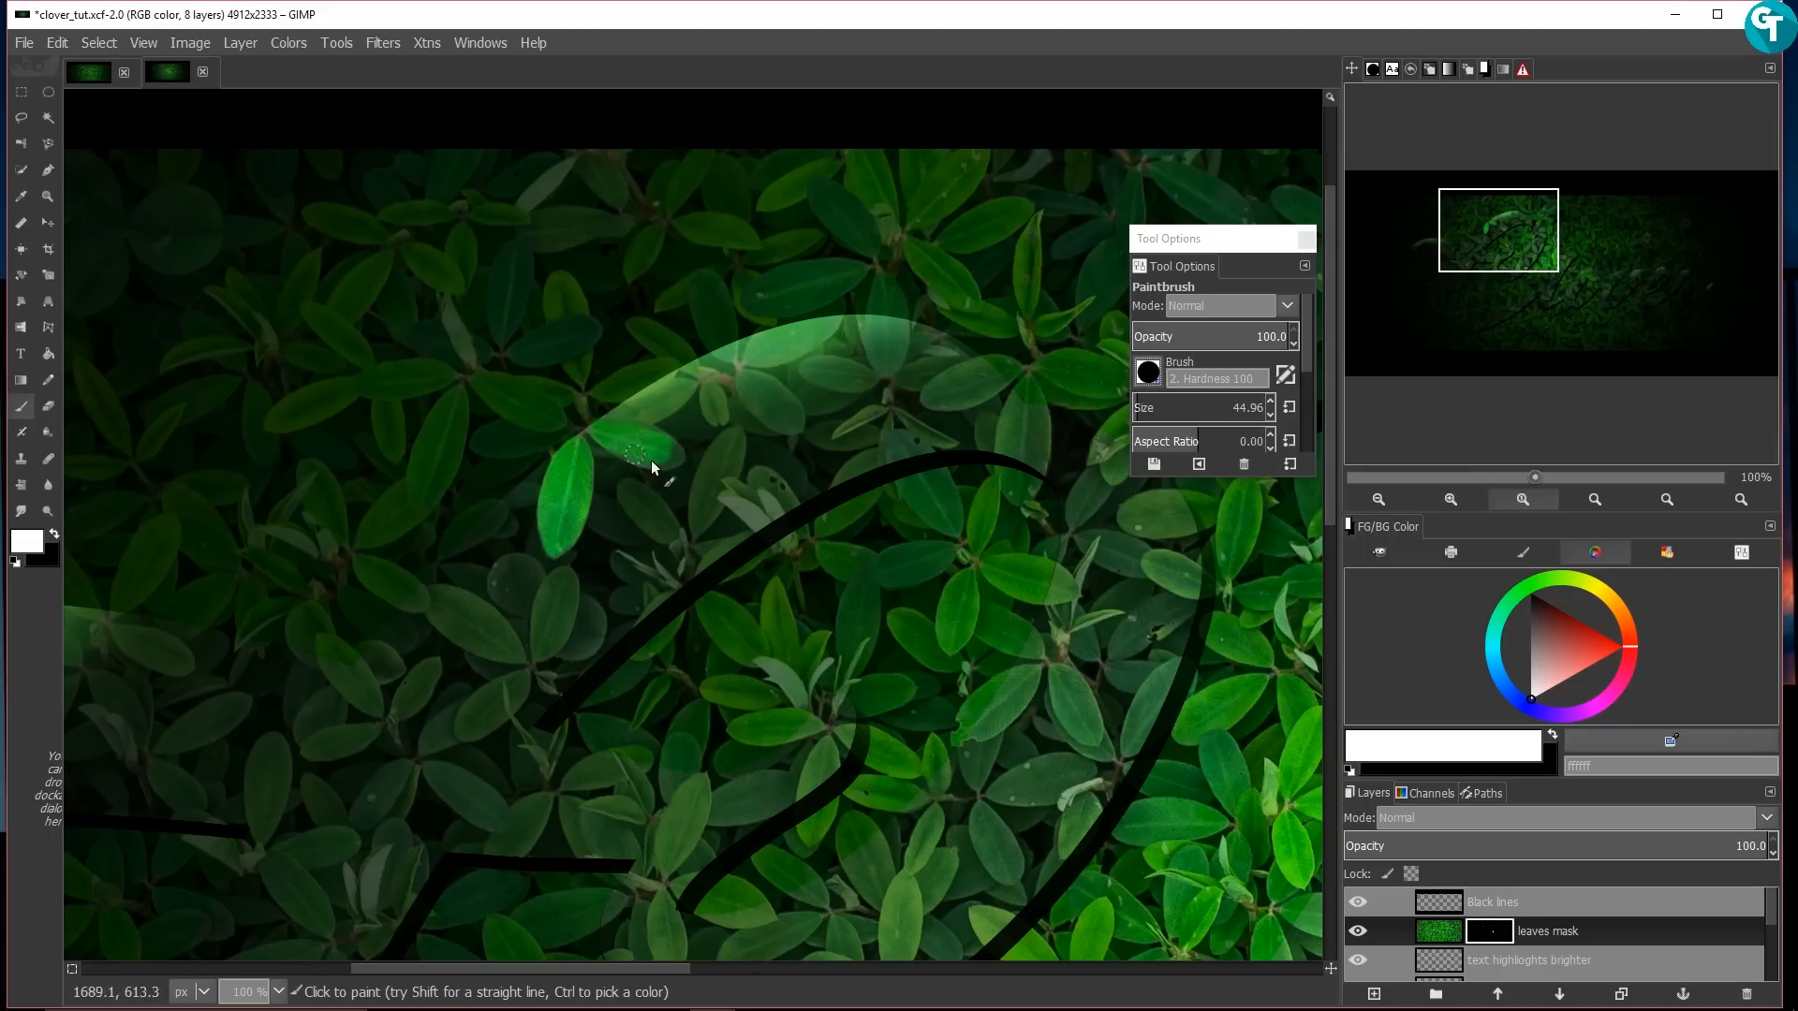
mouse_move(650, 459)
left_mouse_down()
mouse_move(629, 449)
mouse_move(681, 469)
mouse_move(653, 440)
left_mouse_up()
Step: Reveal a pair of leaves inside the upper loop of the C on the leaves mask
mouse_move(672, 617)
left_mouse_down()
mouse_move(719, 176)
mouse_move(692, 216)
mouse_move(362, 413)
mouse_move(297, 409)
mouse_move(344, 417)
left_mouse_up()
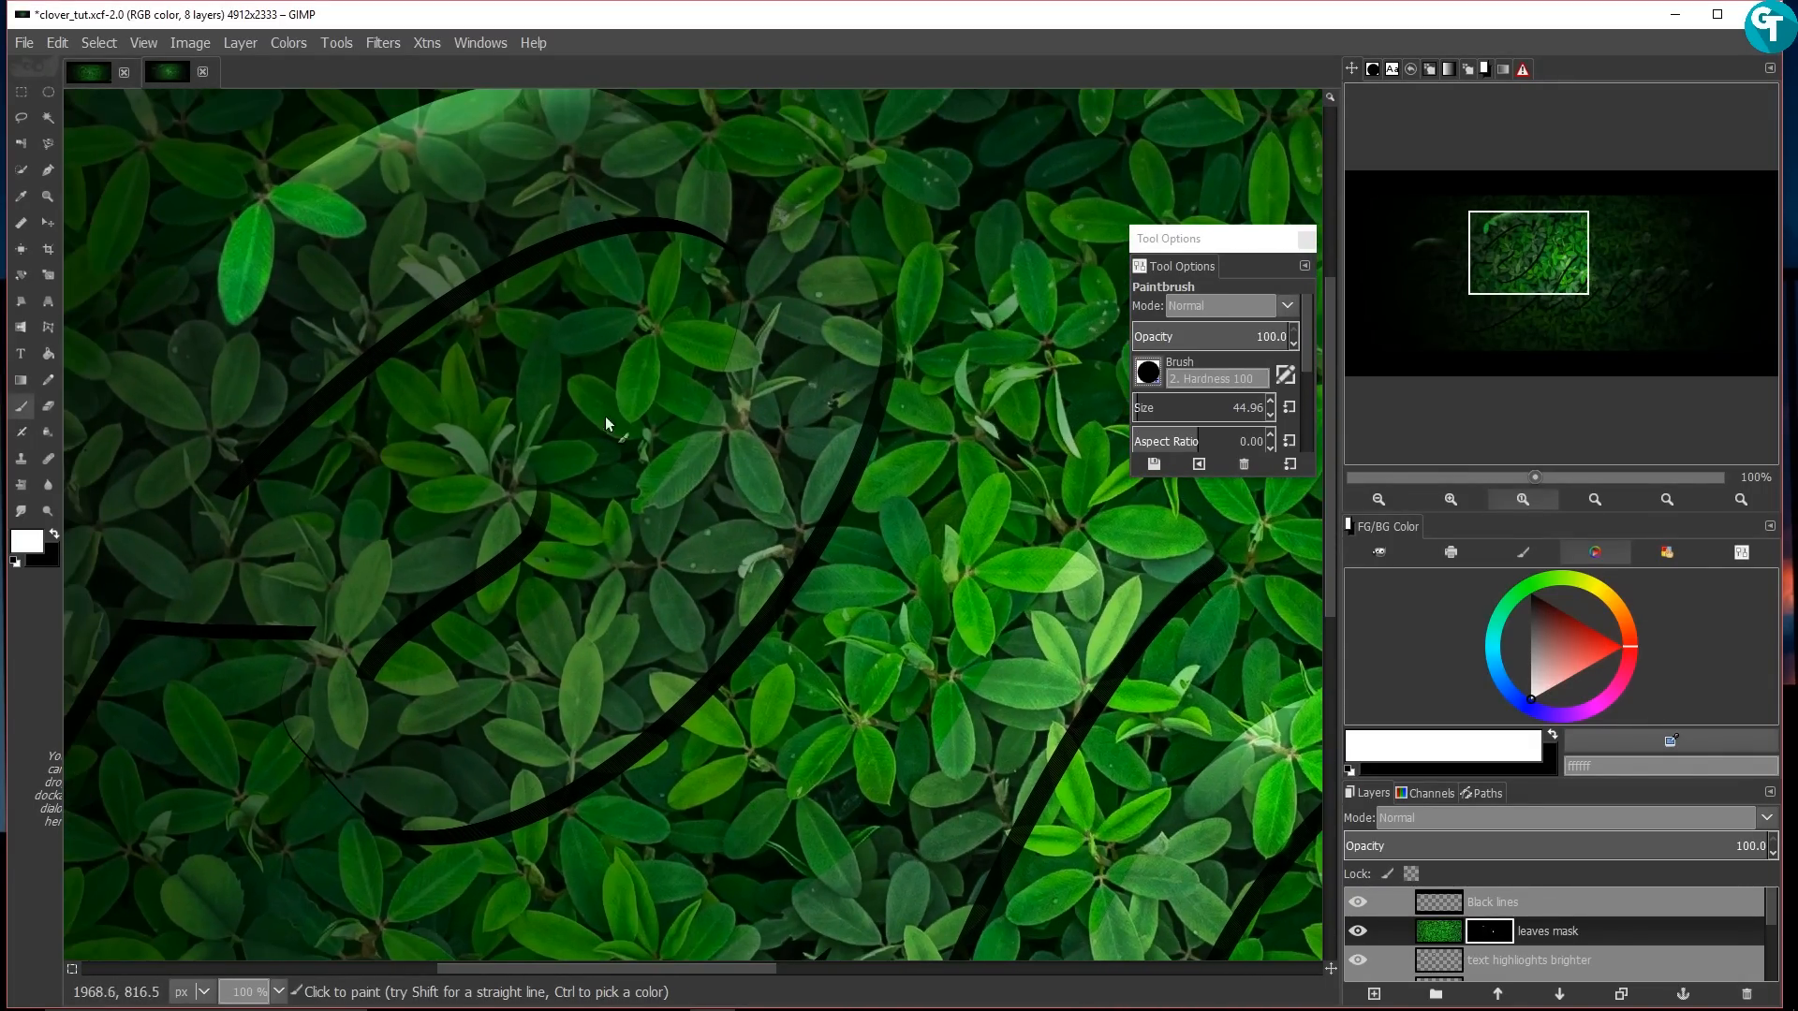
left_click(694, 475)
left_click(698, 453)
left_click_drag(666, 487, 744, 448)
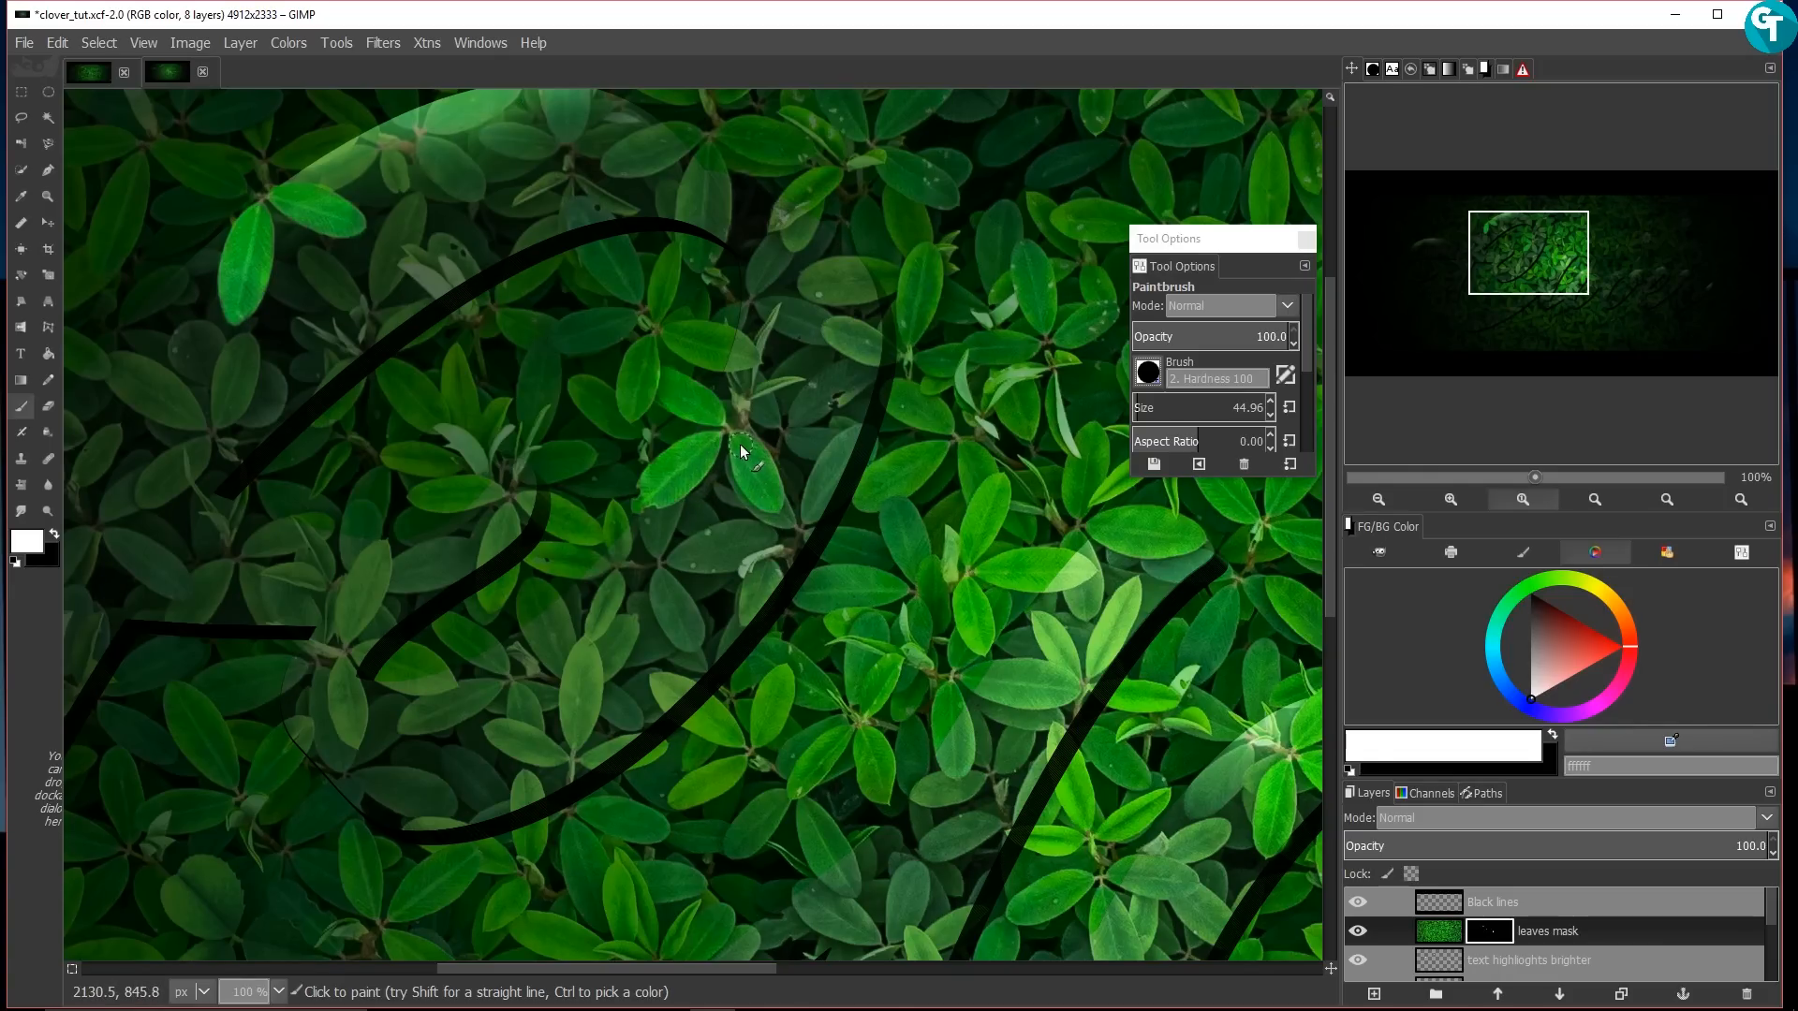
Step: Reveal another leaf at the top of the o and a pair of leaves over the top of the e
left_click_drag(742, 739, 225, 555)
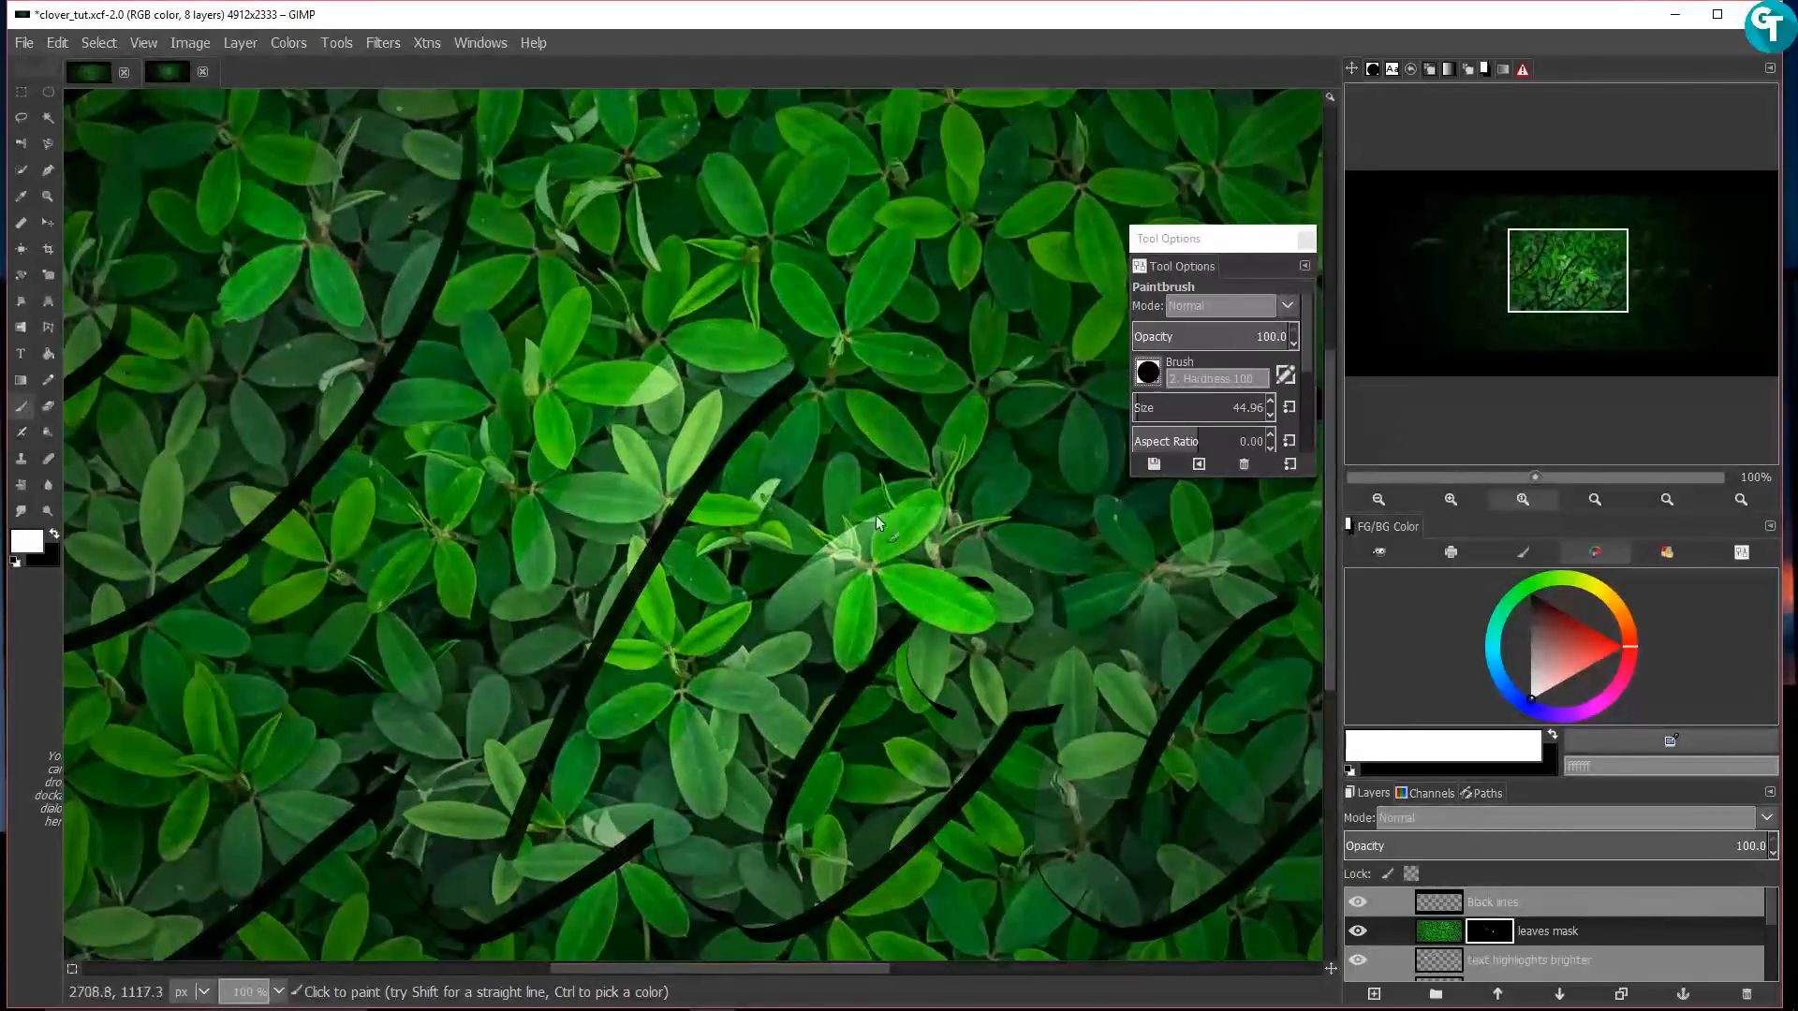
left_click_drag(940, 669, 586, 597)
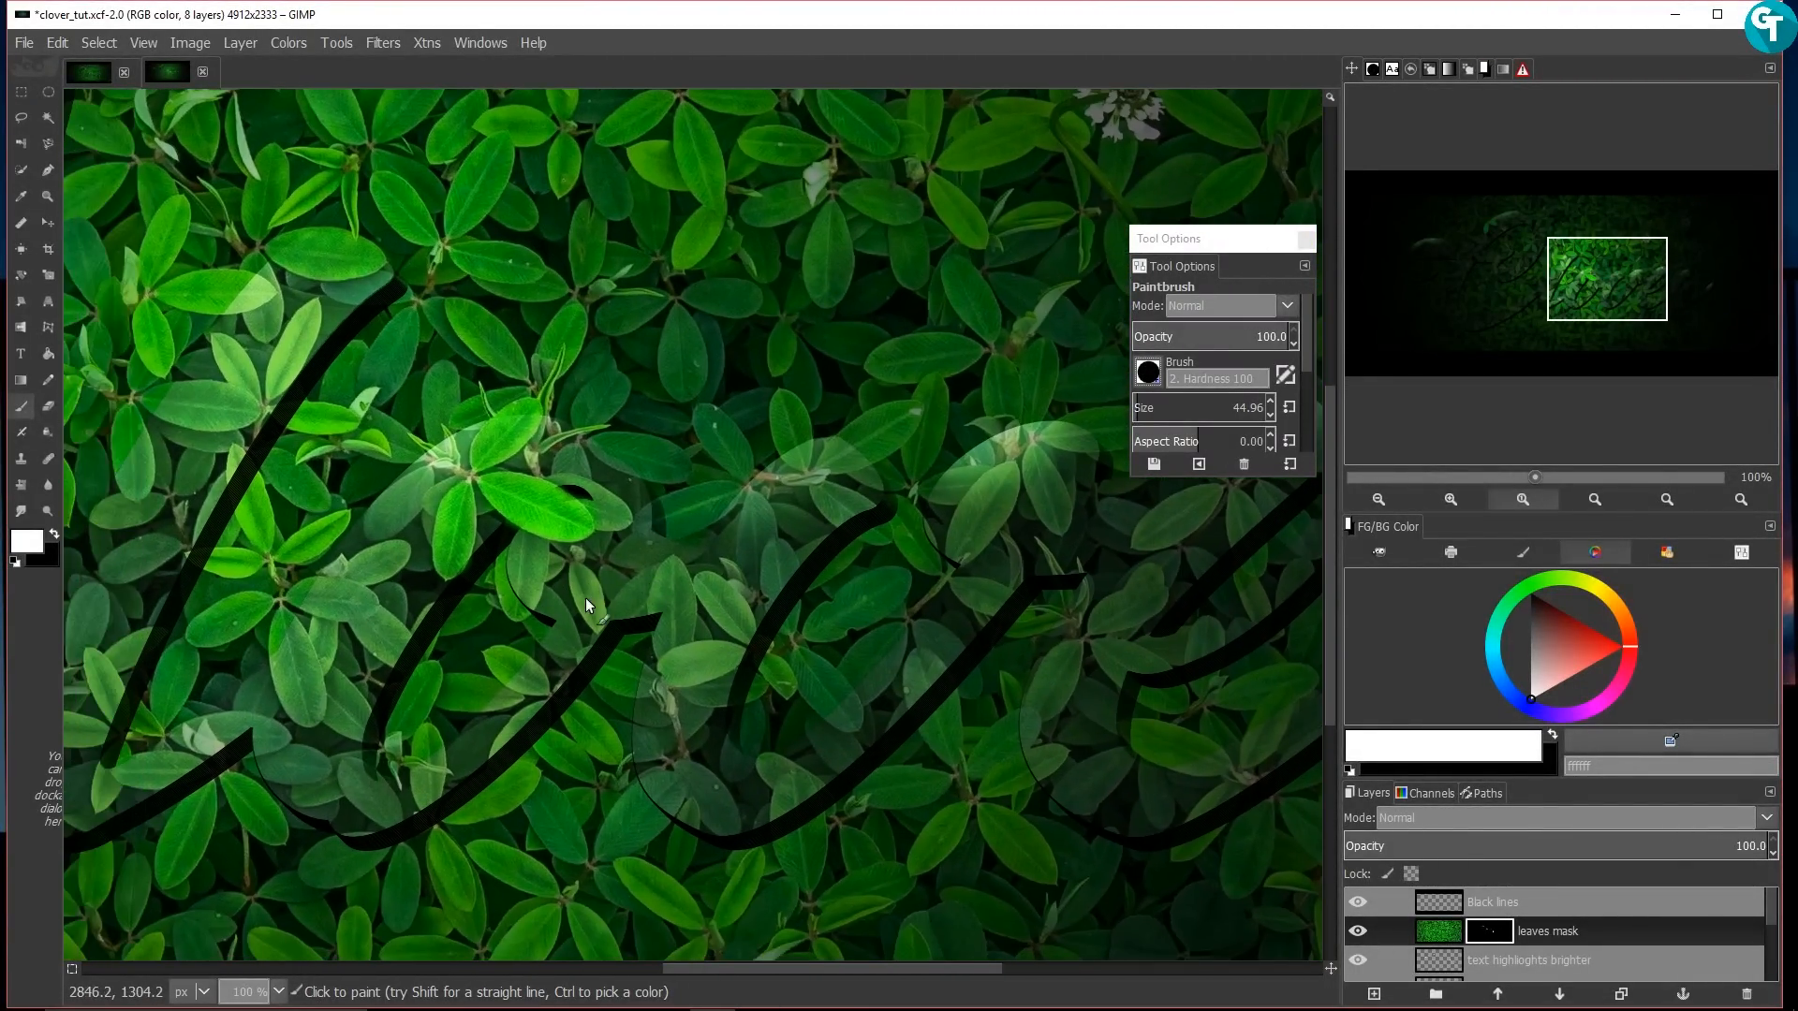
left_click_drag(856, 603, 887, 480)
left_click_drag(817, 659, 606, 627)
left_click_drag(1005, 503, 588, 601)
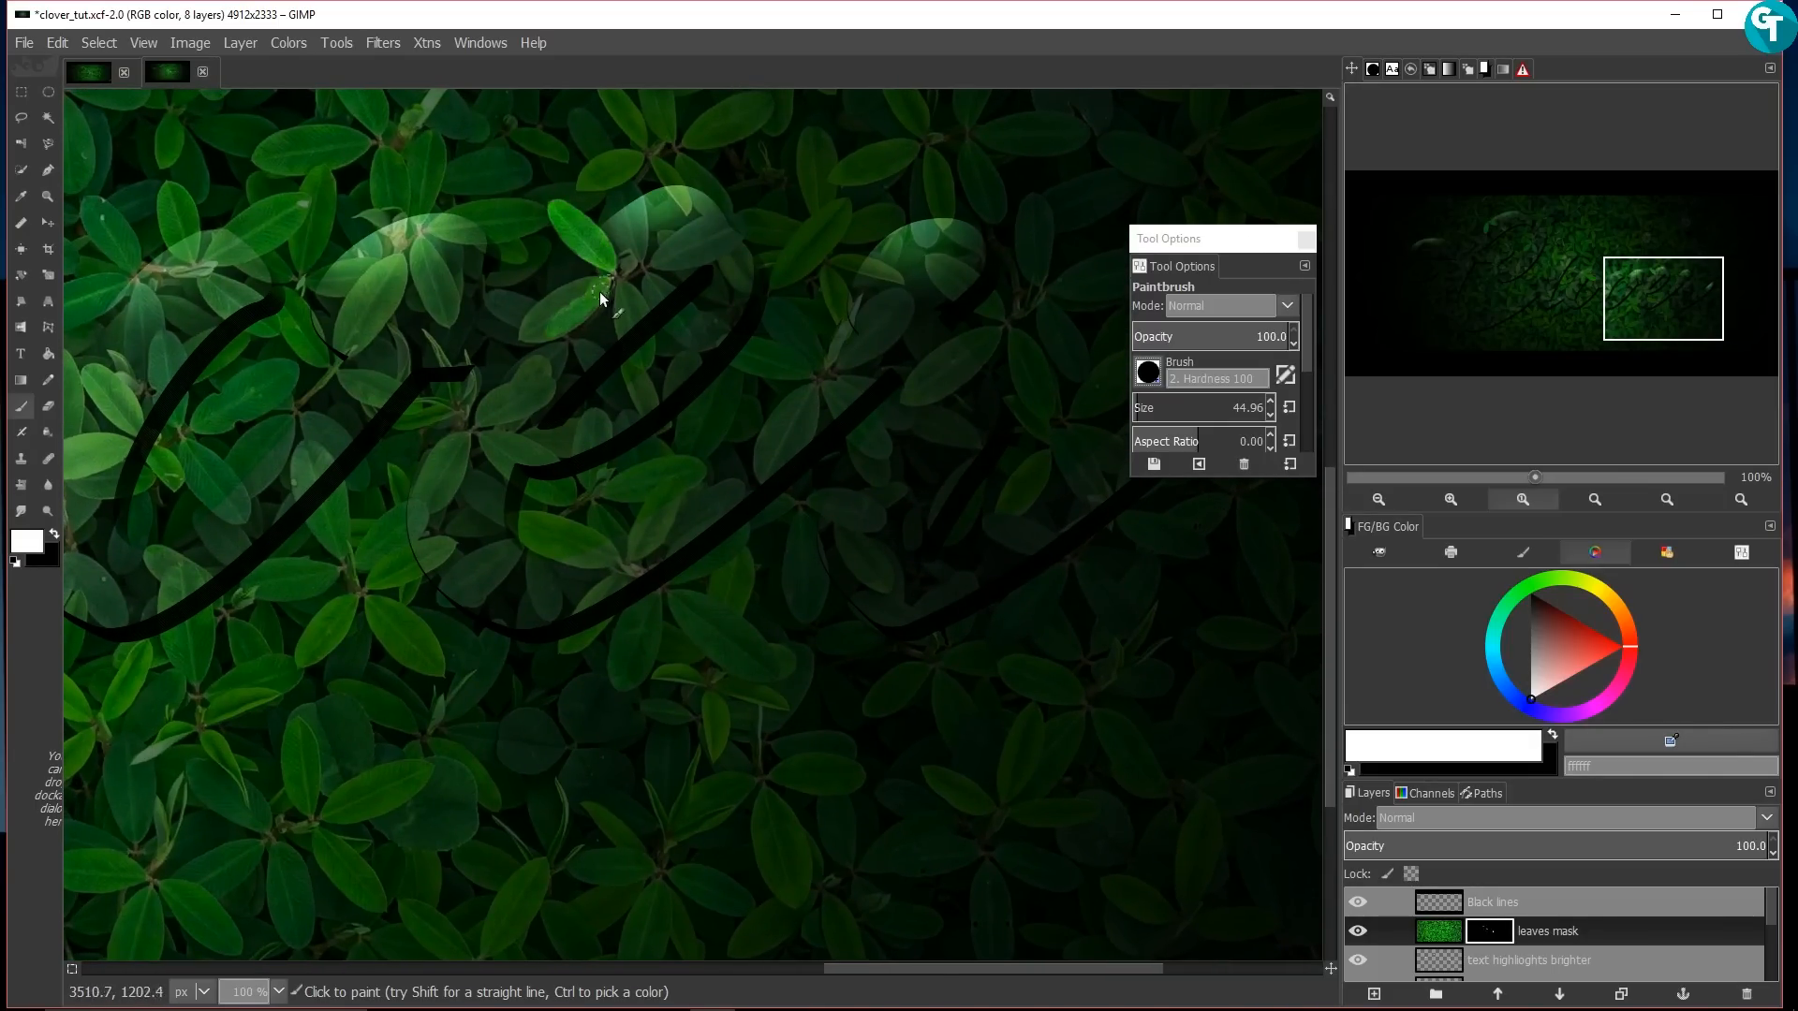
Step: Reveal two leaves along the v's lower stroke and the leaf cluster crossing the l's stem
left_click_drag(533, 493, 1003, 565)
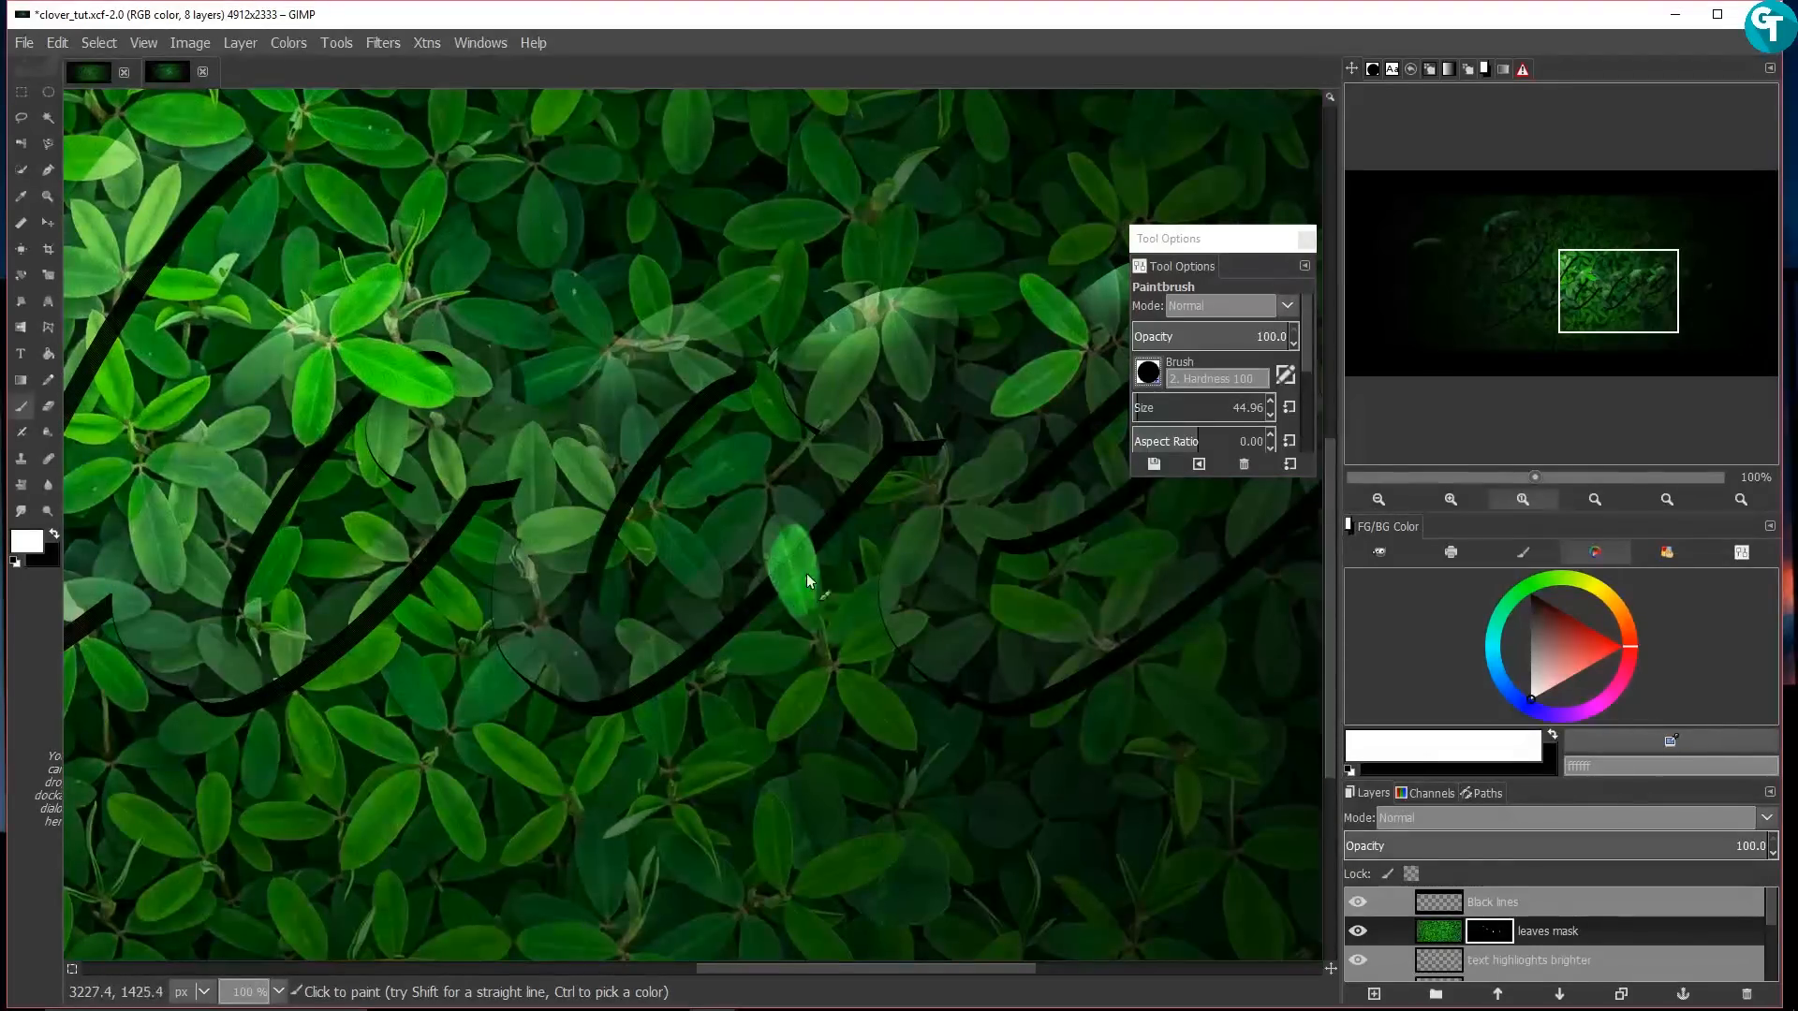
left_click_drag(802, 573, 942, 584)
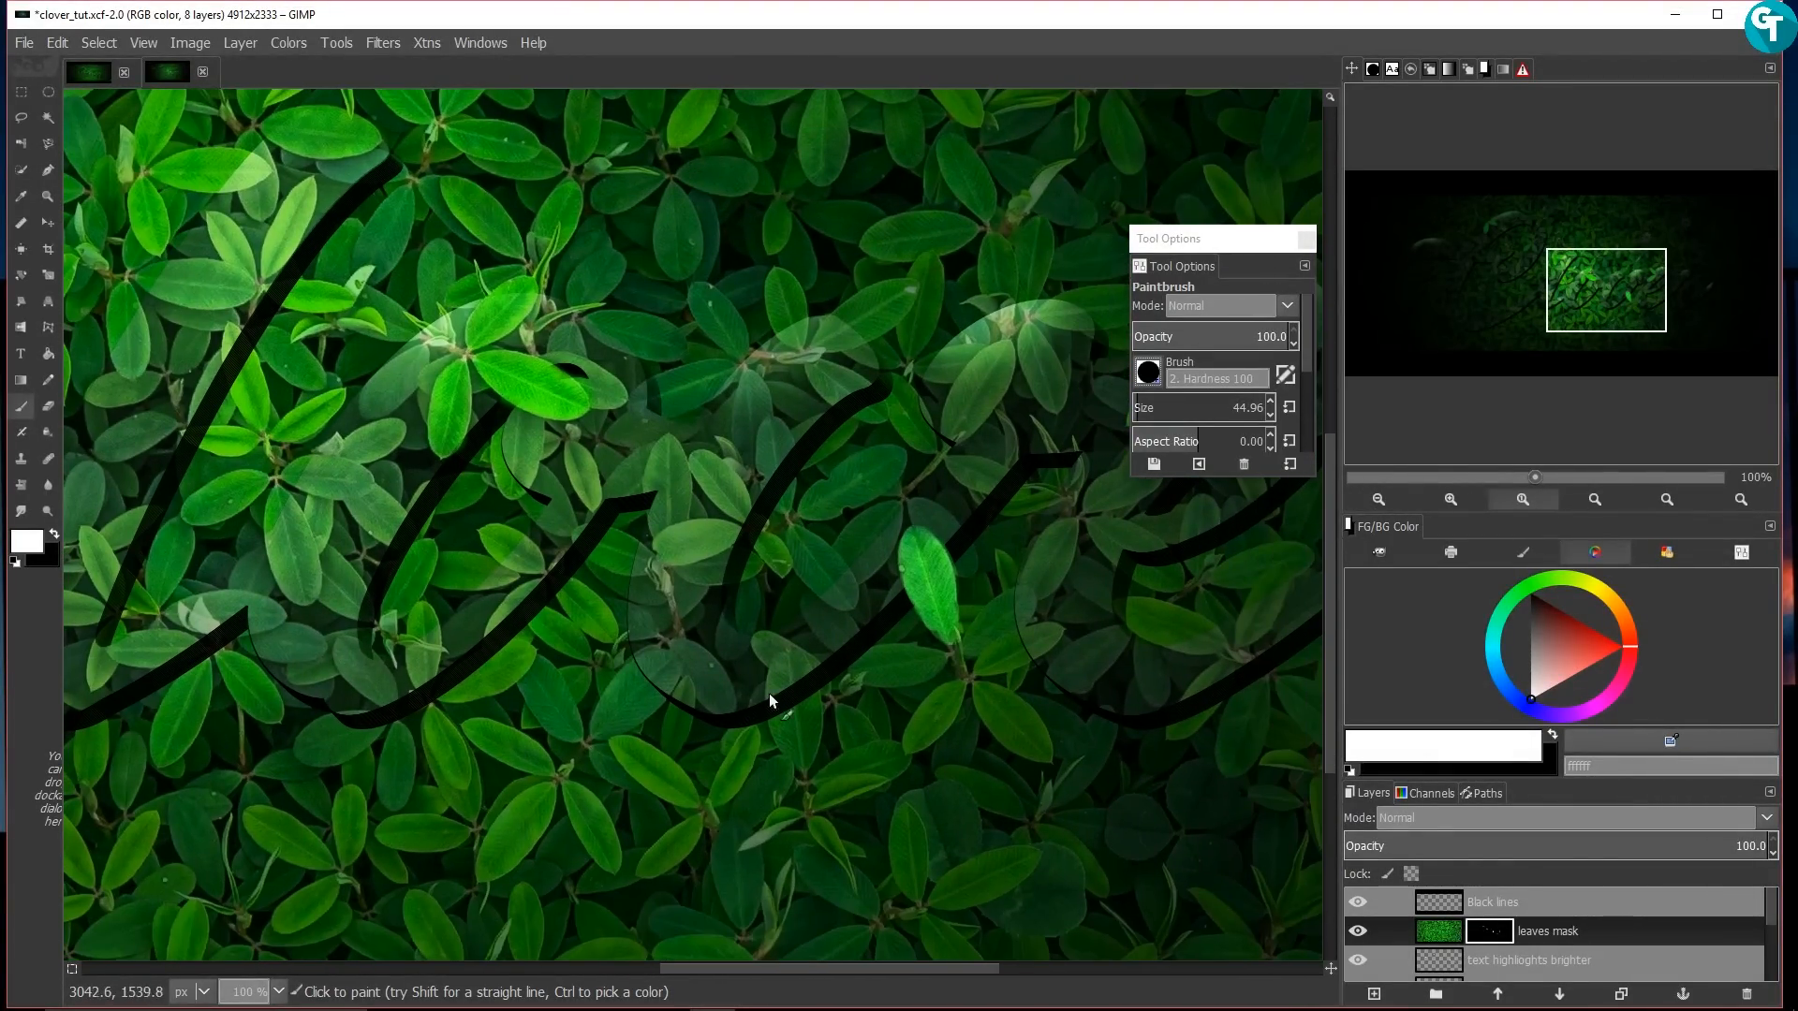
left_click_drag(784, 674, 806, 755)
left_click_drag(806, 754, 1256, 824)
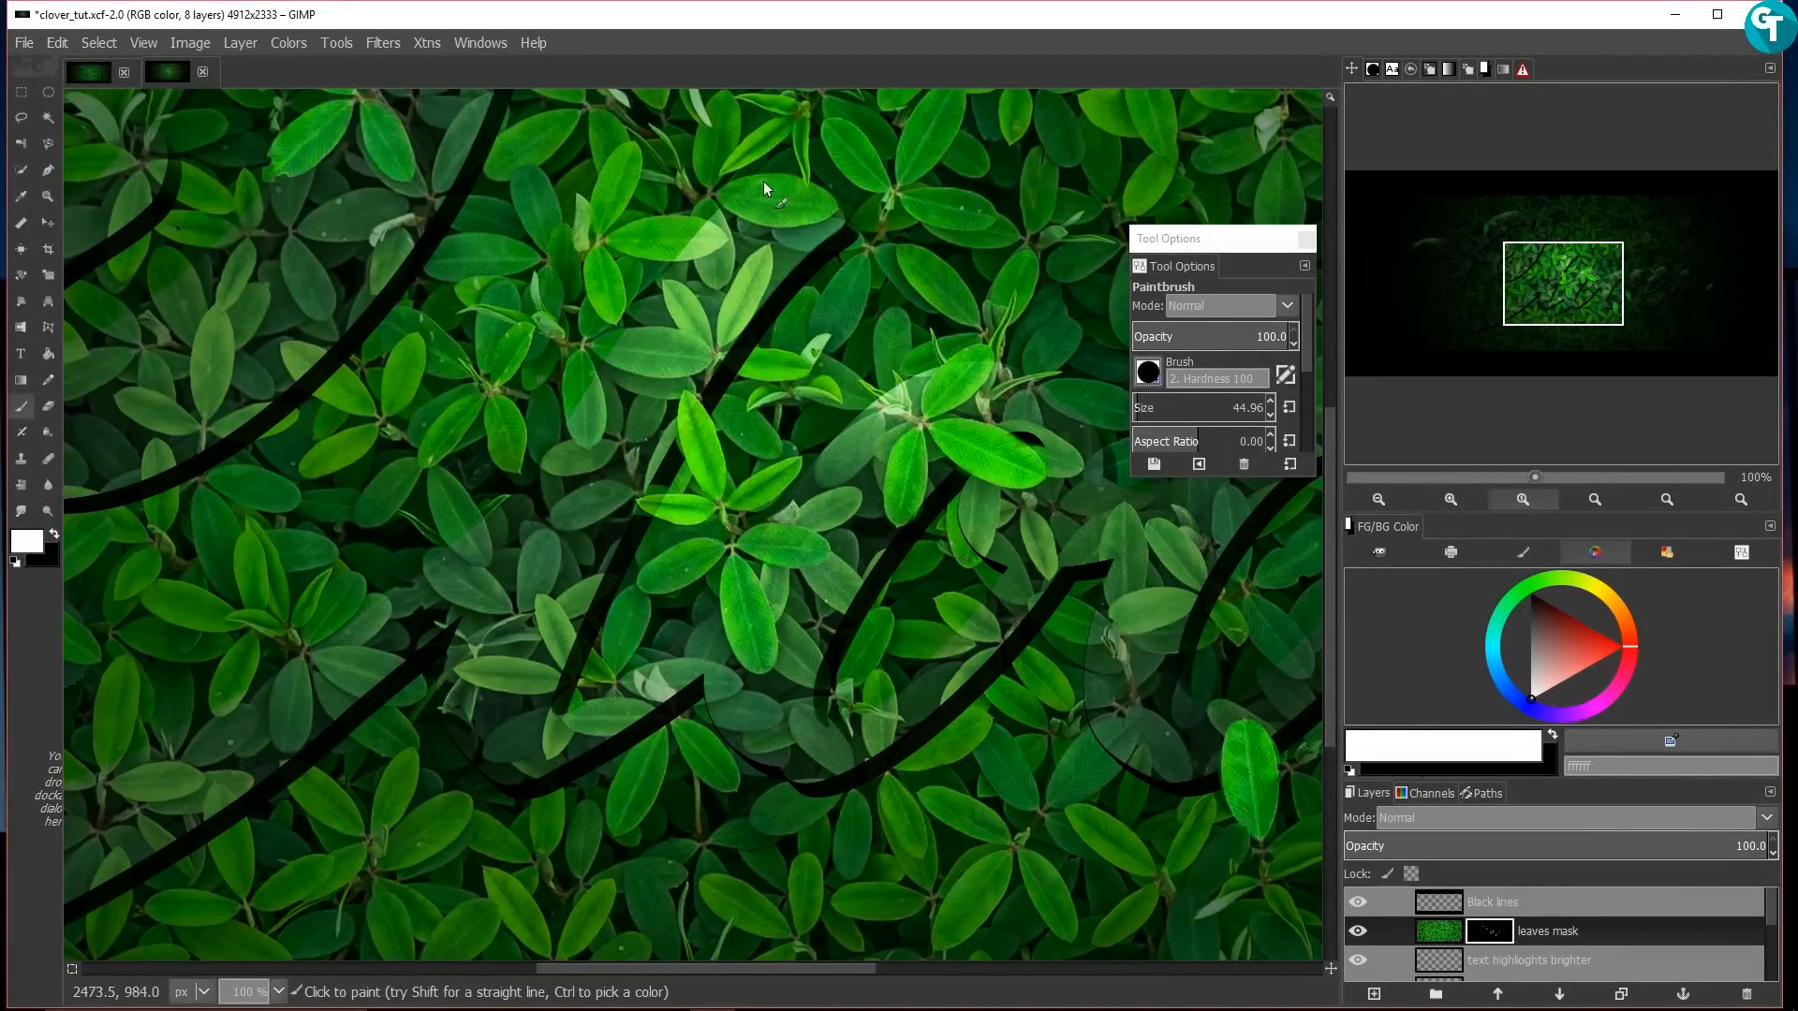
Step: Reduce the brush size to 17.96 and touch up the mask around the l's leaf cluster, alternating black and white
left_click(1451, 499)
left_click(1450, 499)
left_click(1459, 497)
key("bracketleft")
key("bracketleft")
key("bracketleft")
key("x")
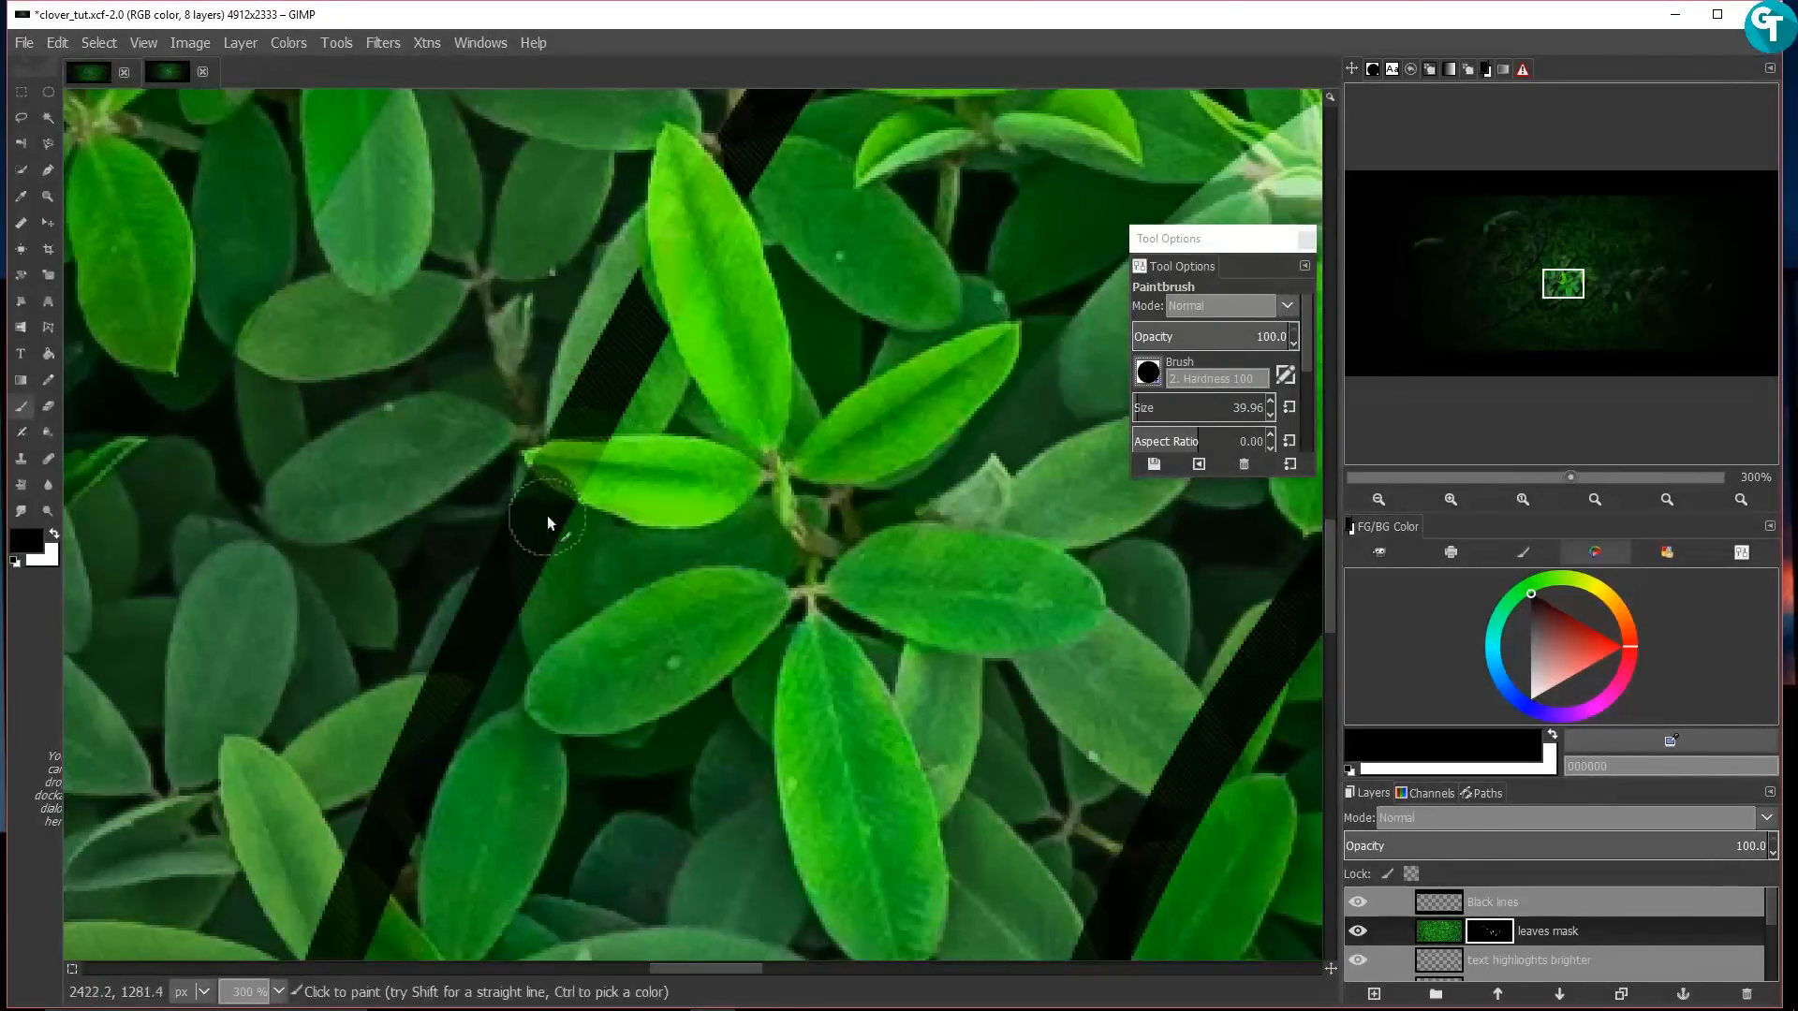
key("bracketleft")
key("bracketleft")
key("bracketleft")
key("x")
Step: Check the whole artwork, then reveal a third leaf in the cluster over the e at 100% zoom
left_click_drag(1570, 478, 1467, 479)
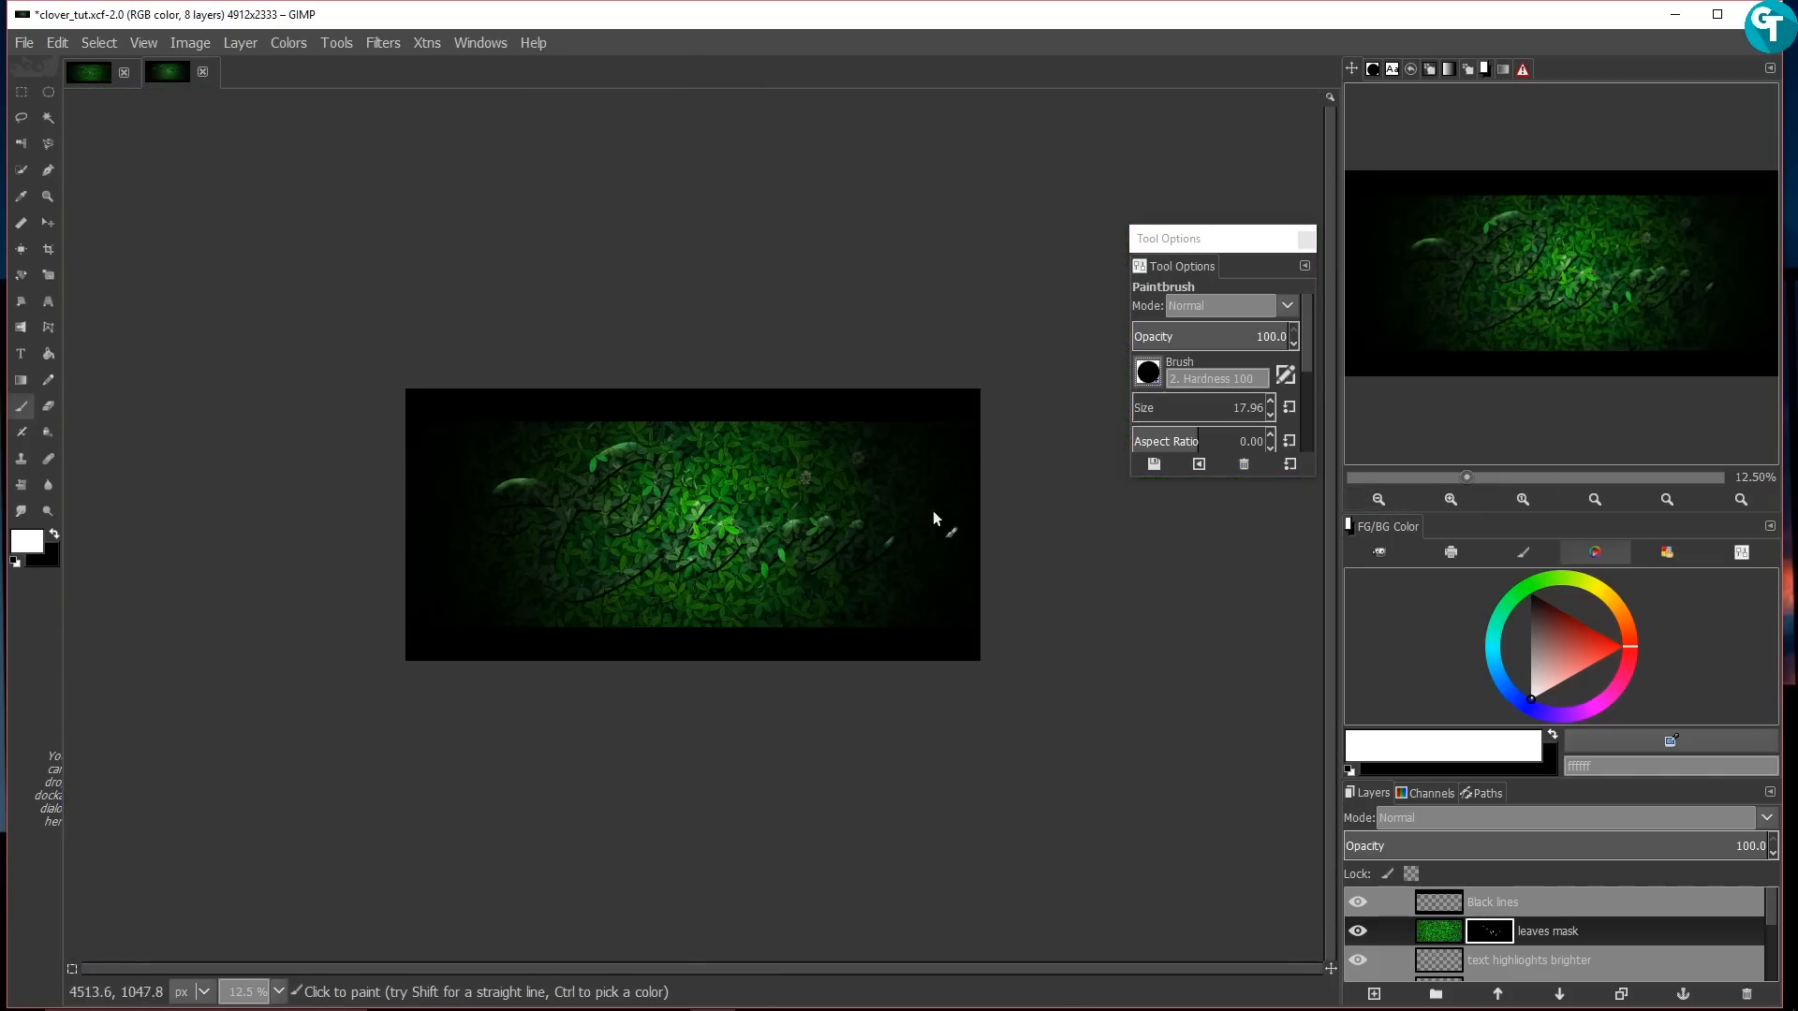
scroll(730, 669, "up", 3)
left_click(1459, 498)
left_click(1523, 499)
left_click_drag(1297, 599, 510, 504)
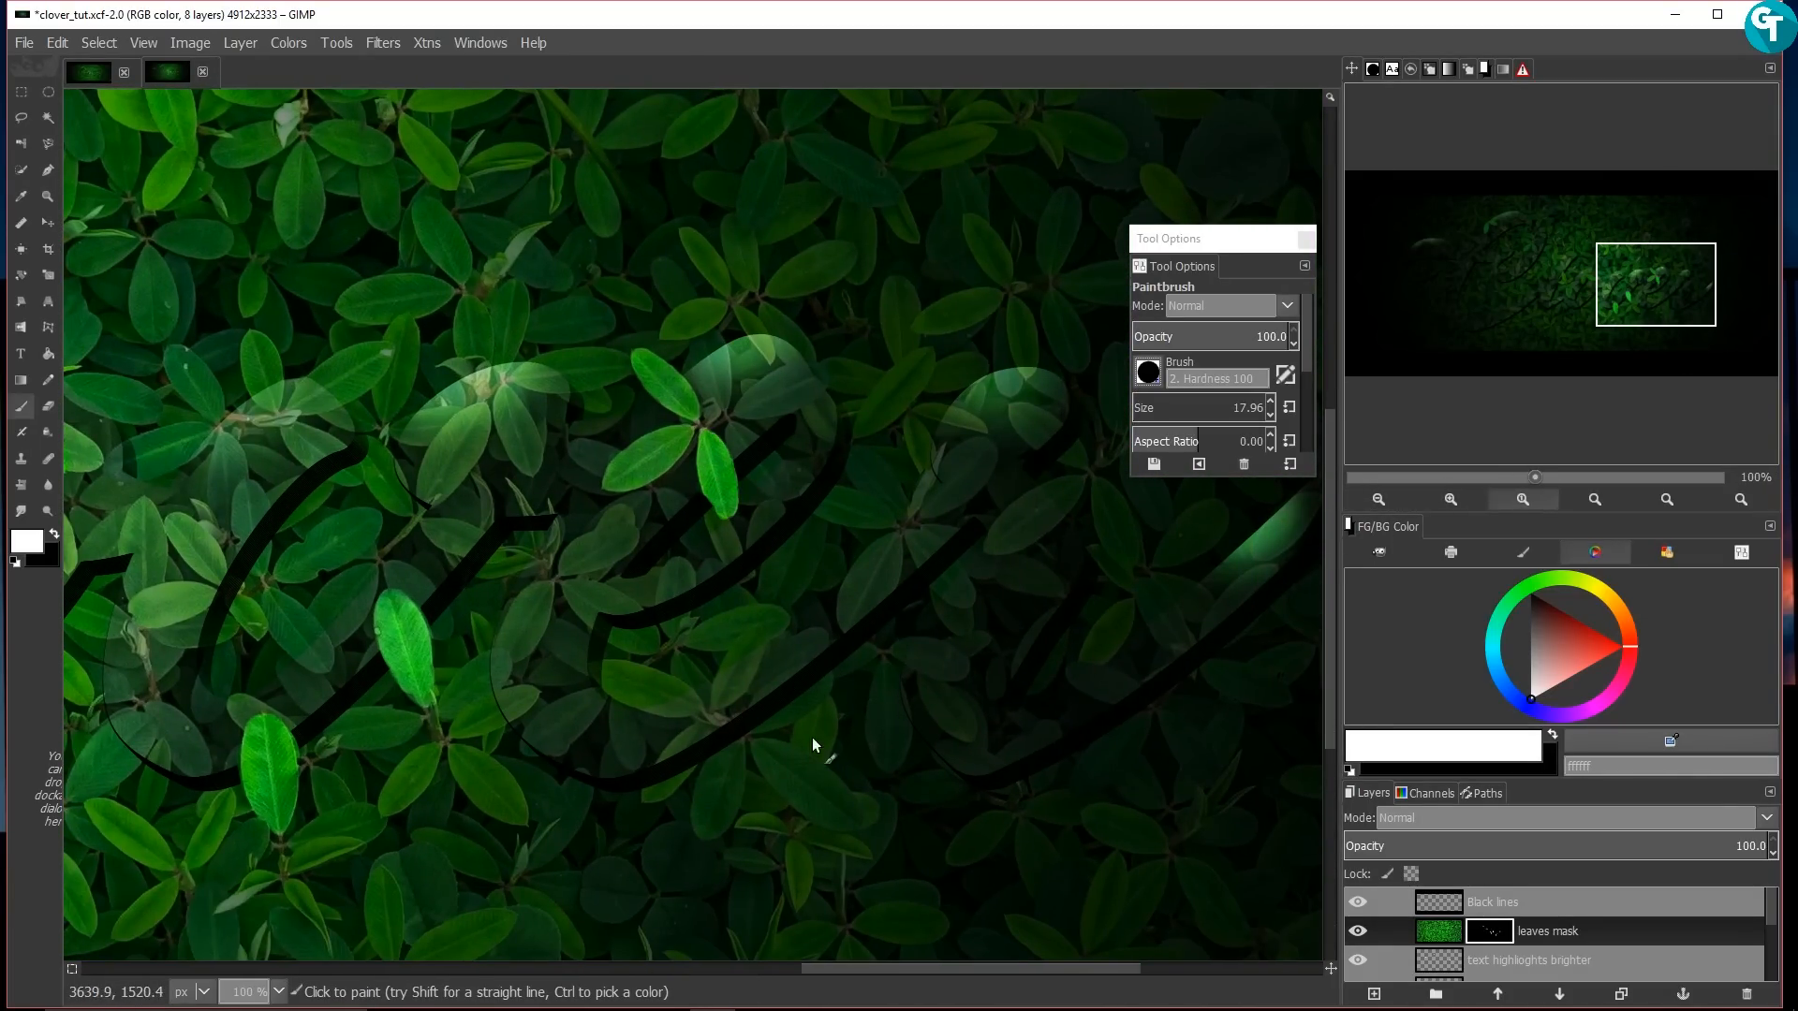
Step: Increase the brush size to 26.96 and reveal the three-leaf cluster below the r's highlight
mouse_move(960, 471)
left_mouse_down()
mouse_move(683, 464)
mouse_move(693, 476)
mouse_move(614, 594)
left_mouse_up()
key("bracketright")
key("bracketright")
key("bracketright")
key("bracketright")
key("bracketright")
key("bracketright")
key("bracketright")
key("bracketright")
key("bracketright")
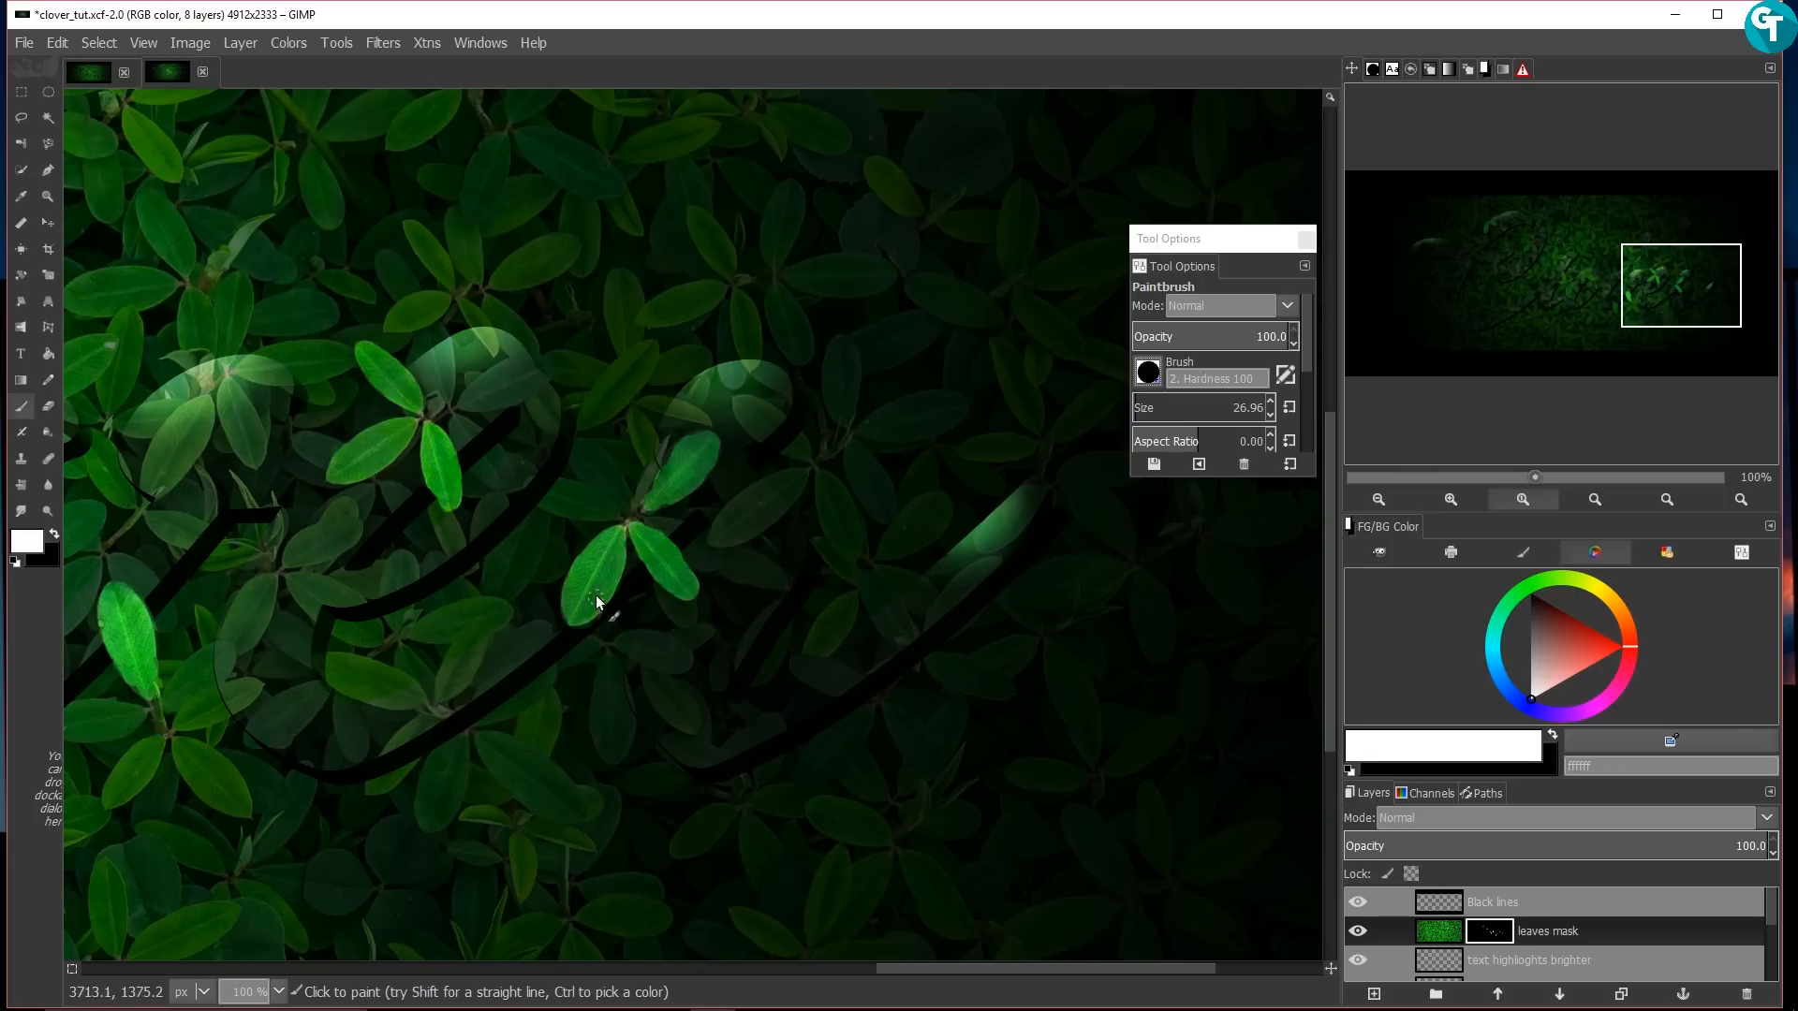
Step: Reveal two leaves crossing the dark stroke at the end of the r and touch up their mask edges
left_click_drag(676, 483, 450, 457)
left_click_drag(628, 646, 602, 640)
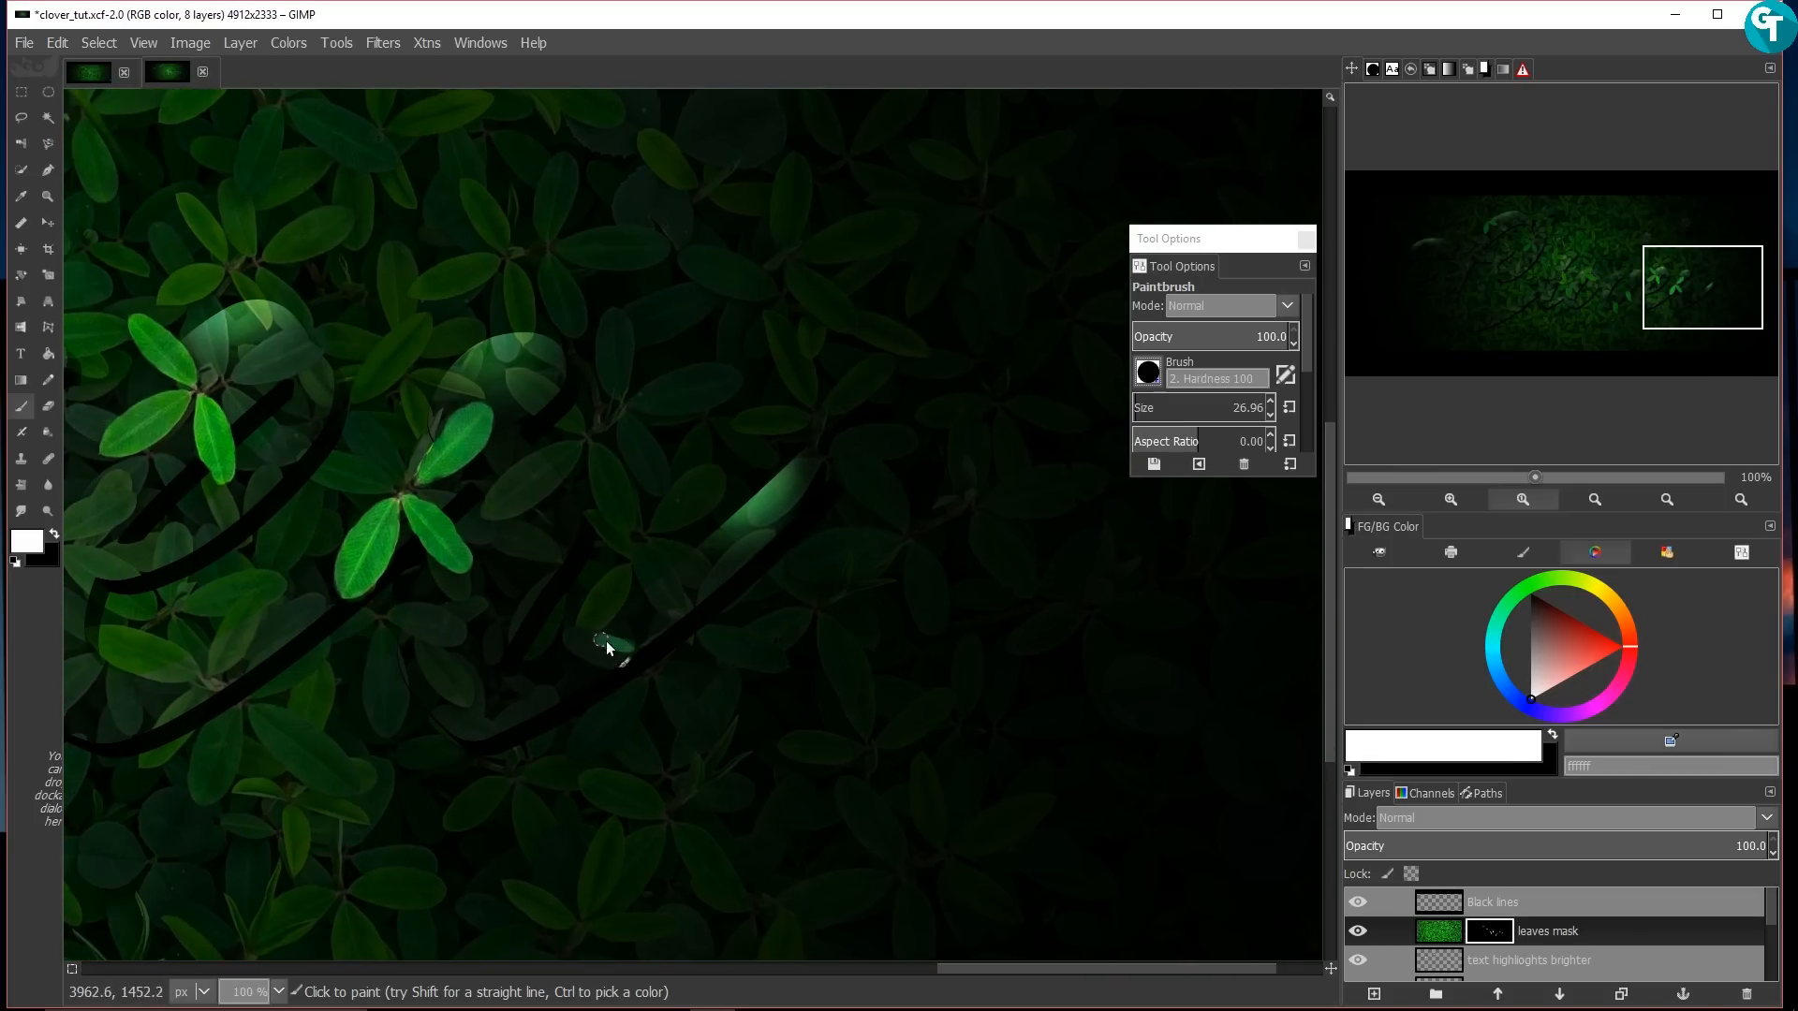
mouse_move(591, 721)
left_mouse_down()
mouse_move(611, 725)
mouse_move(633, 687)
left_mouse_up()
key("x")
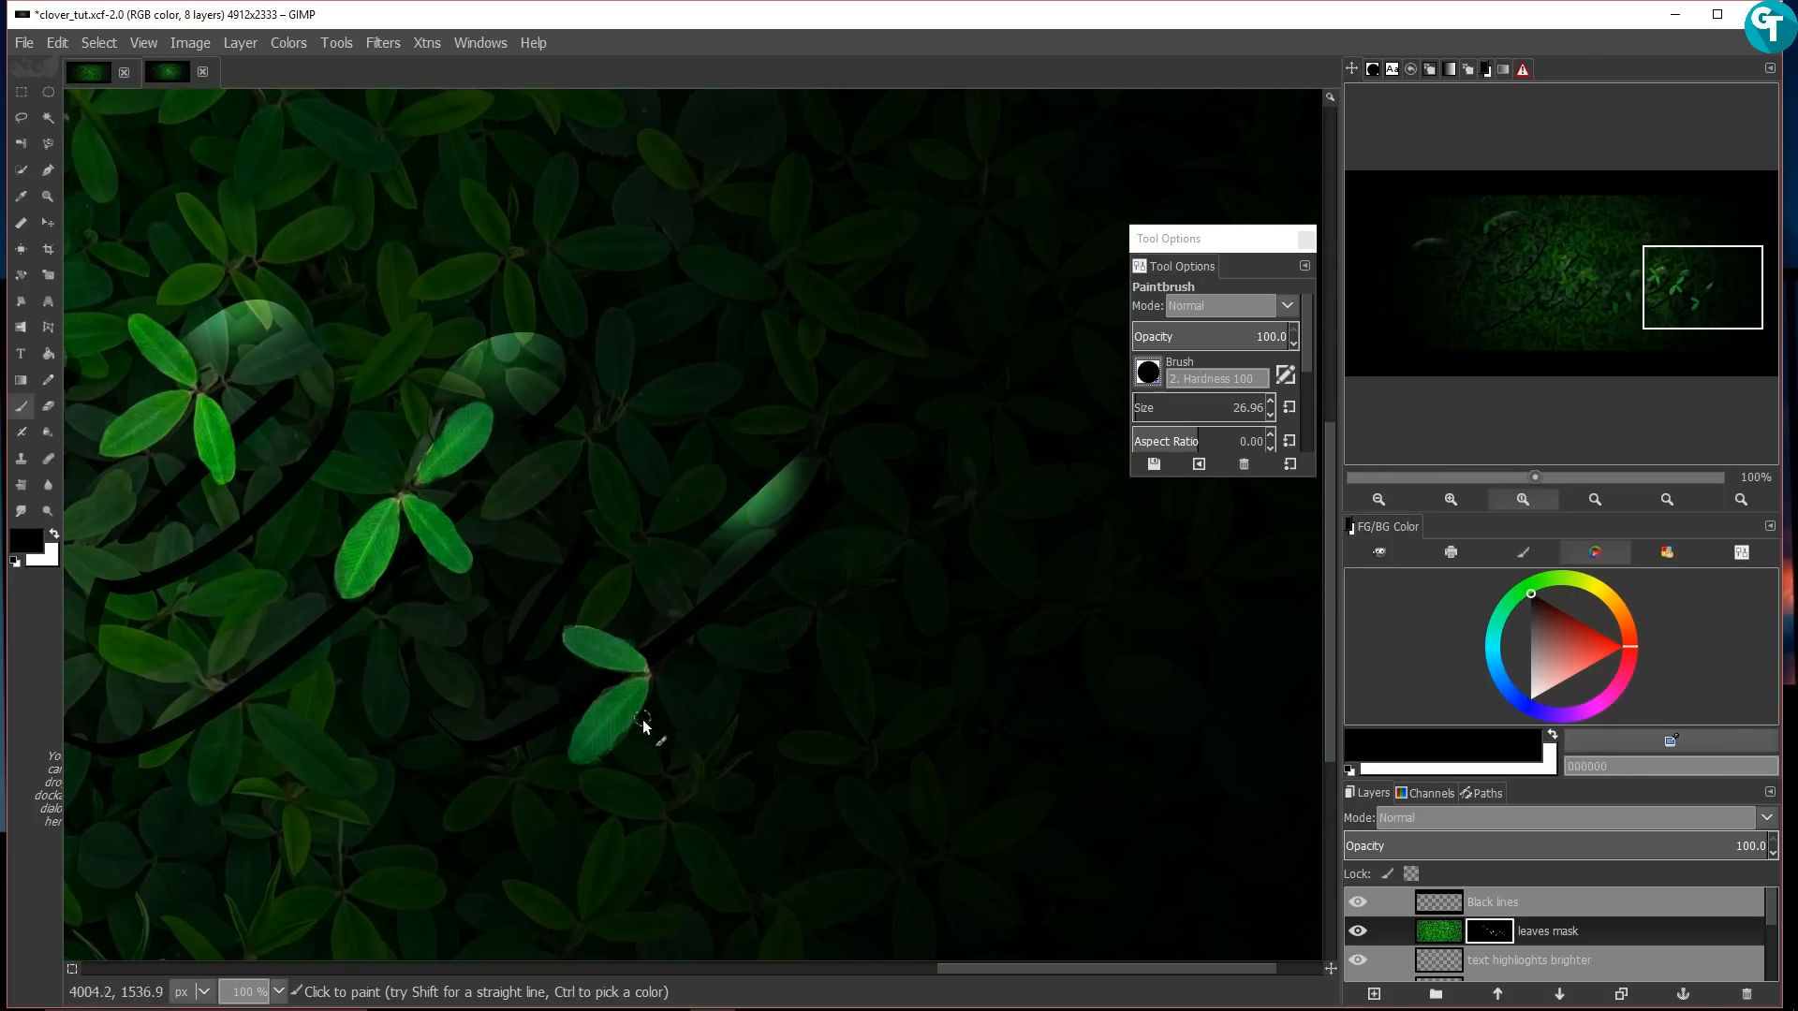
key("x")
key("x")
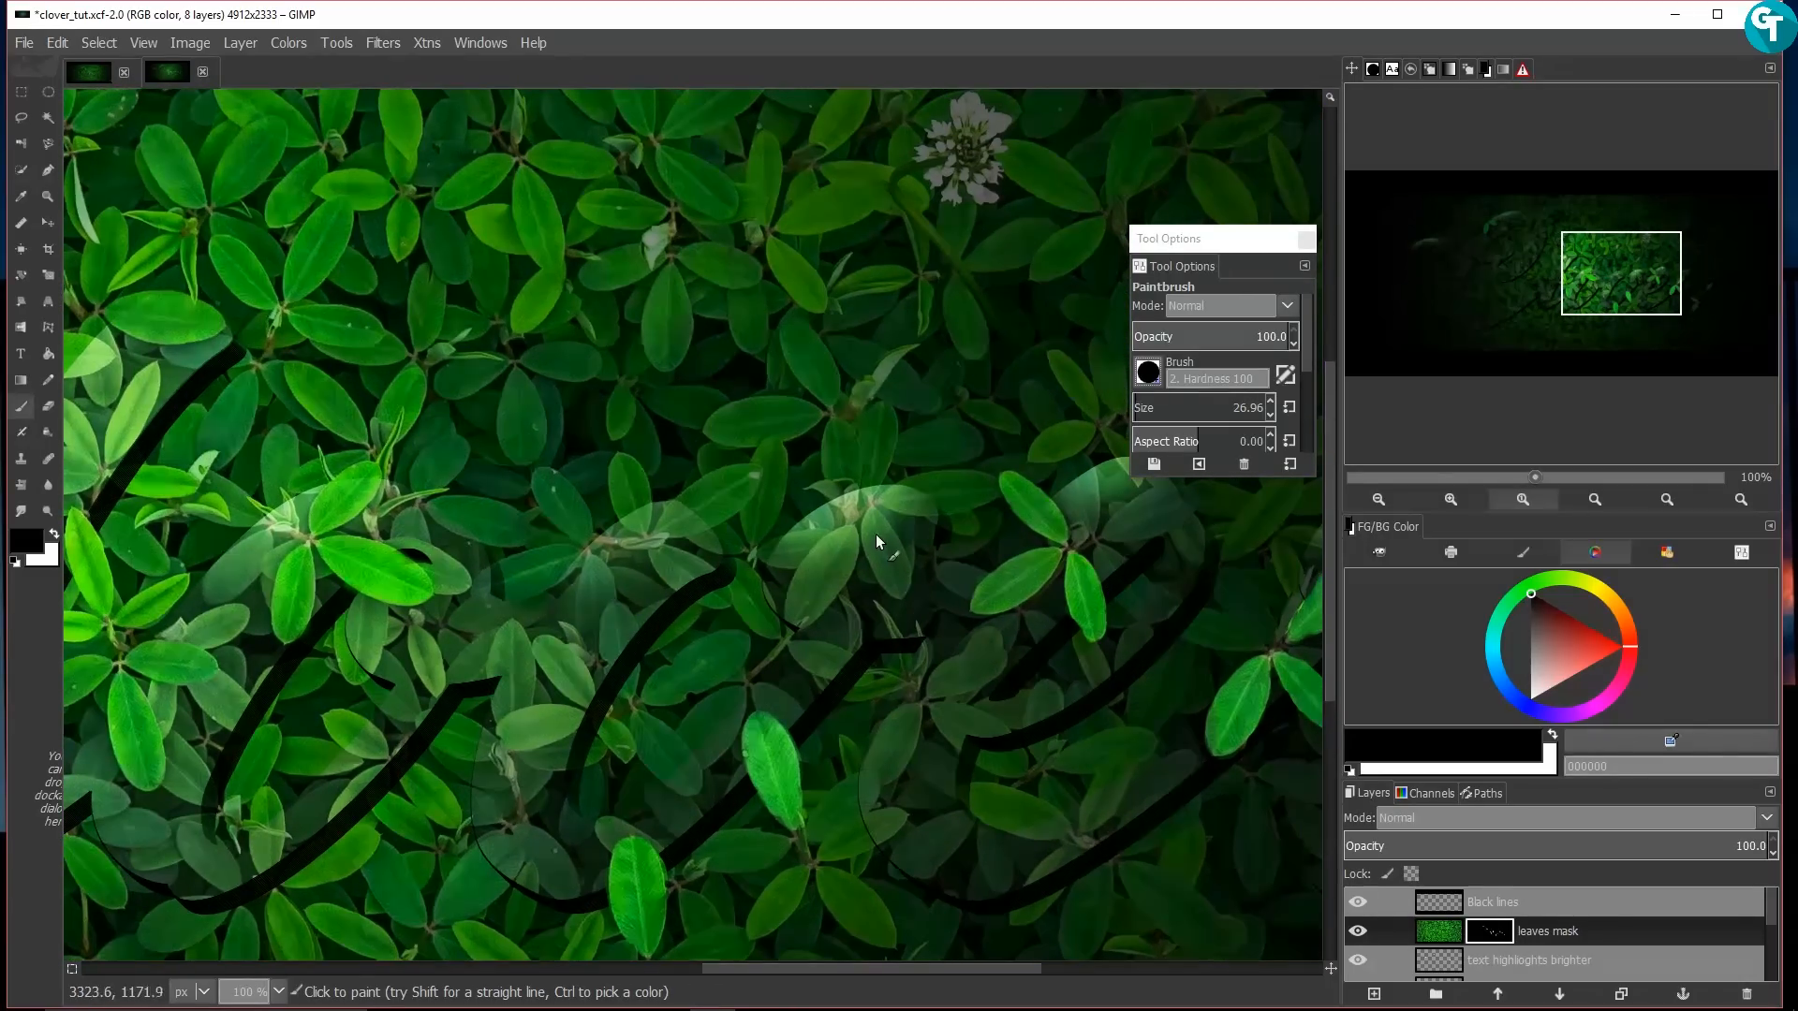
Step: Reveal three leaves around the pale highlight just before the e, painting white on the mask
key("x")
left_click_drag(885, 557, 894, 594)
left_click_drag(878, 473, 880, 423)
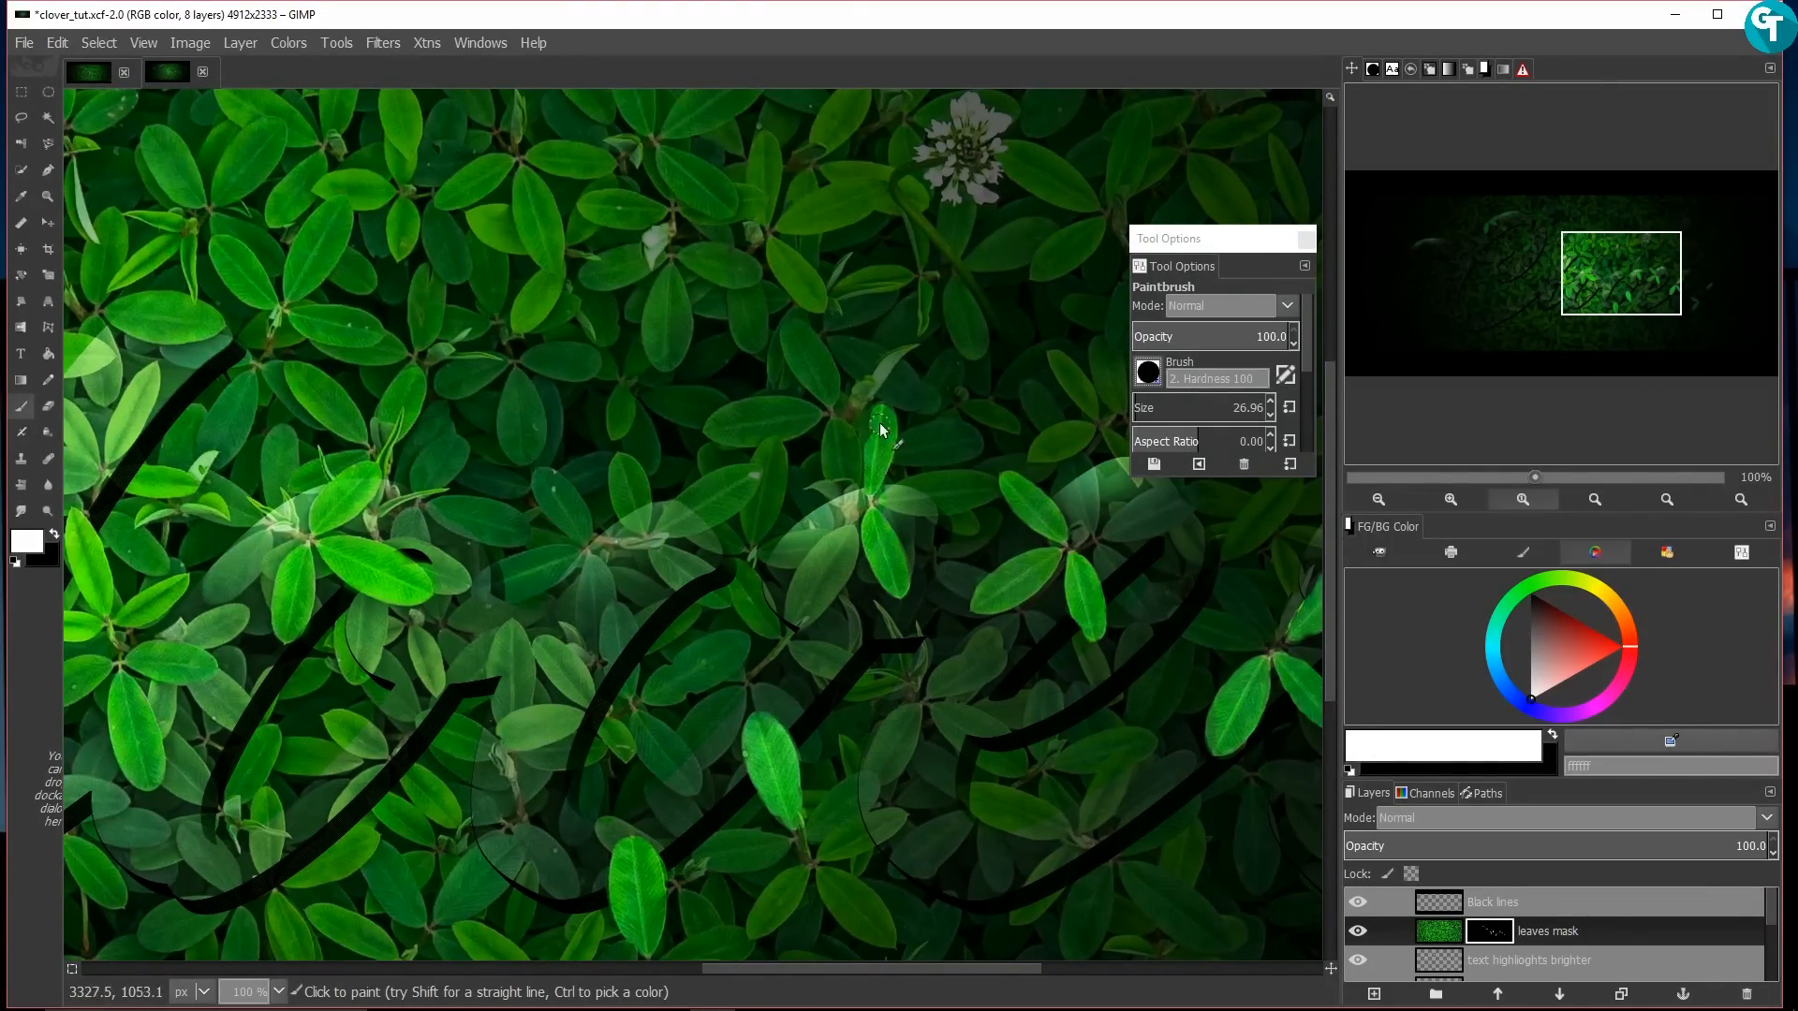
left_click_drag(987, 486, 918, 487)
key("x")
Step: Reveal the leaves between the C and the l, including the one over the l's upper highlight
mouse_move(98, 524)
left_mouse_down()
mouse_move(298, 426)
mouse_move(803, 646)
left_mouse_up()
key("x")
mouse_move(735, 594)
left_mouse_down()
mouse_move(781, 604)
mouse_move(725, 578)
mouse_move(765, 602)
mouse_move(681, 663)
left_mouse_up()
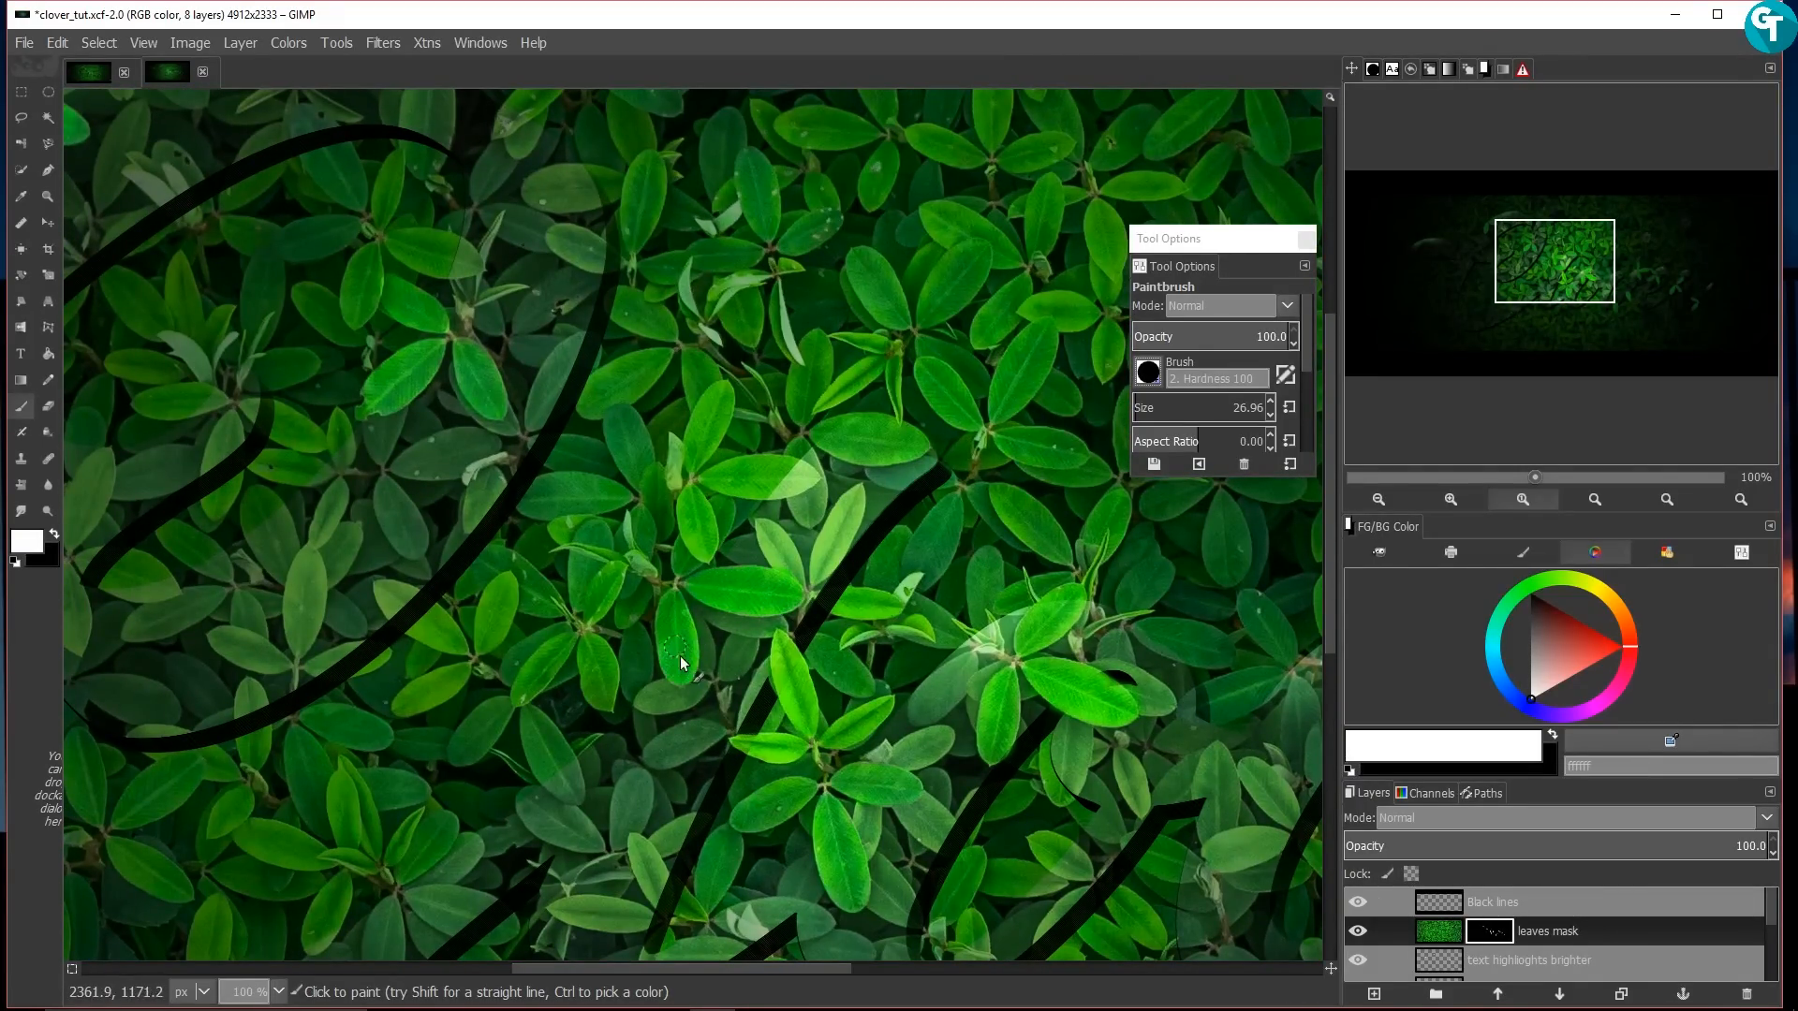
mouse_move(800, 472)
left_mouse_down()
mouse_move(773, 580)
mouse_move(790, 564)
left_mouse_up()
Step: Reveal a three-leaf cluster over the lower end of the C's inner loop
mouse_move(785, 656)
left_mouse_down()
mouse_move(1197, 550)
mouse_move(1465, 532)
left_mouse_up()
mouse_move(727, 543)
left_mouse_down()
mouse_move(740, 593)
mouse_move(784, 545)
mouse_move(778, 494)
mouse_move(857, 615)
left_mouse_up()
key("x")
Step: Reveal two leaves at the lower-left inner side of the C
left_click_drag(285, 839, 392, 174)
key("x")
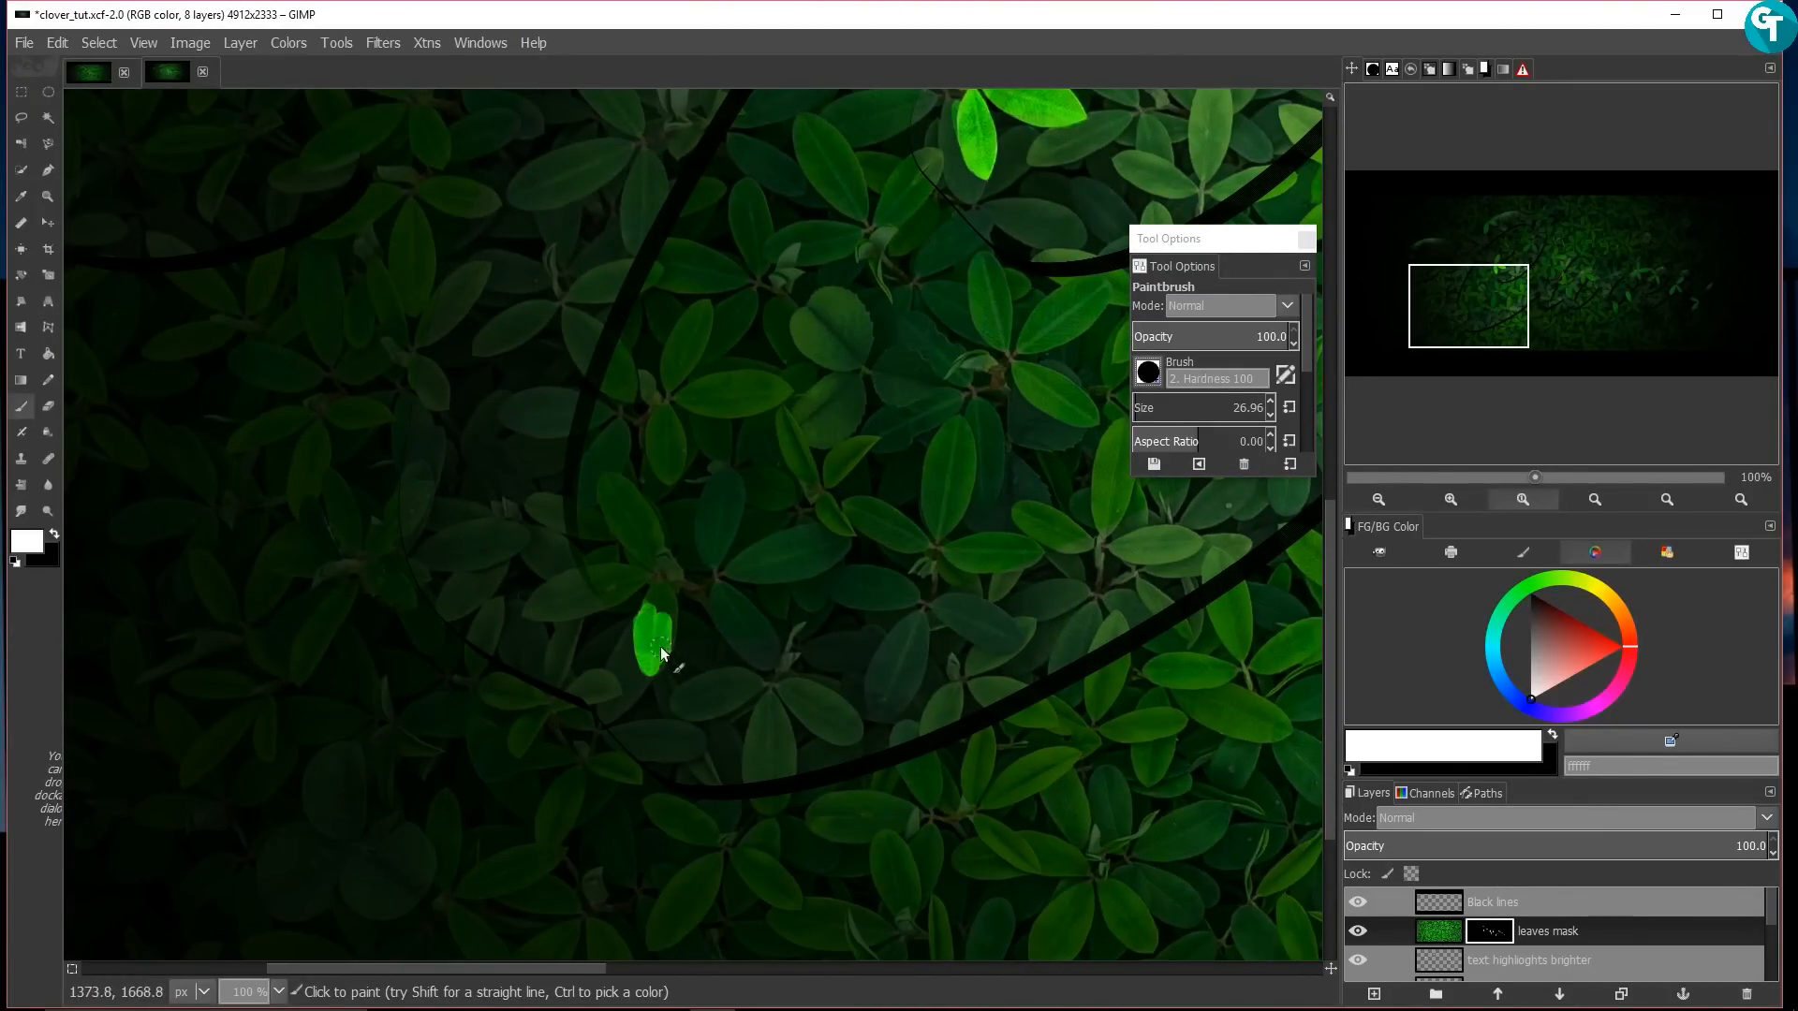
left_click_drag(550, 592, 616, 571)
left_click_drag(657, 658, 660, 626)
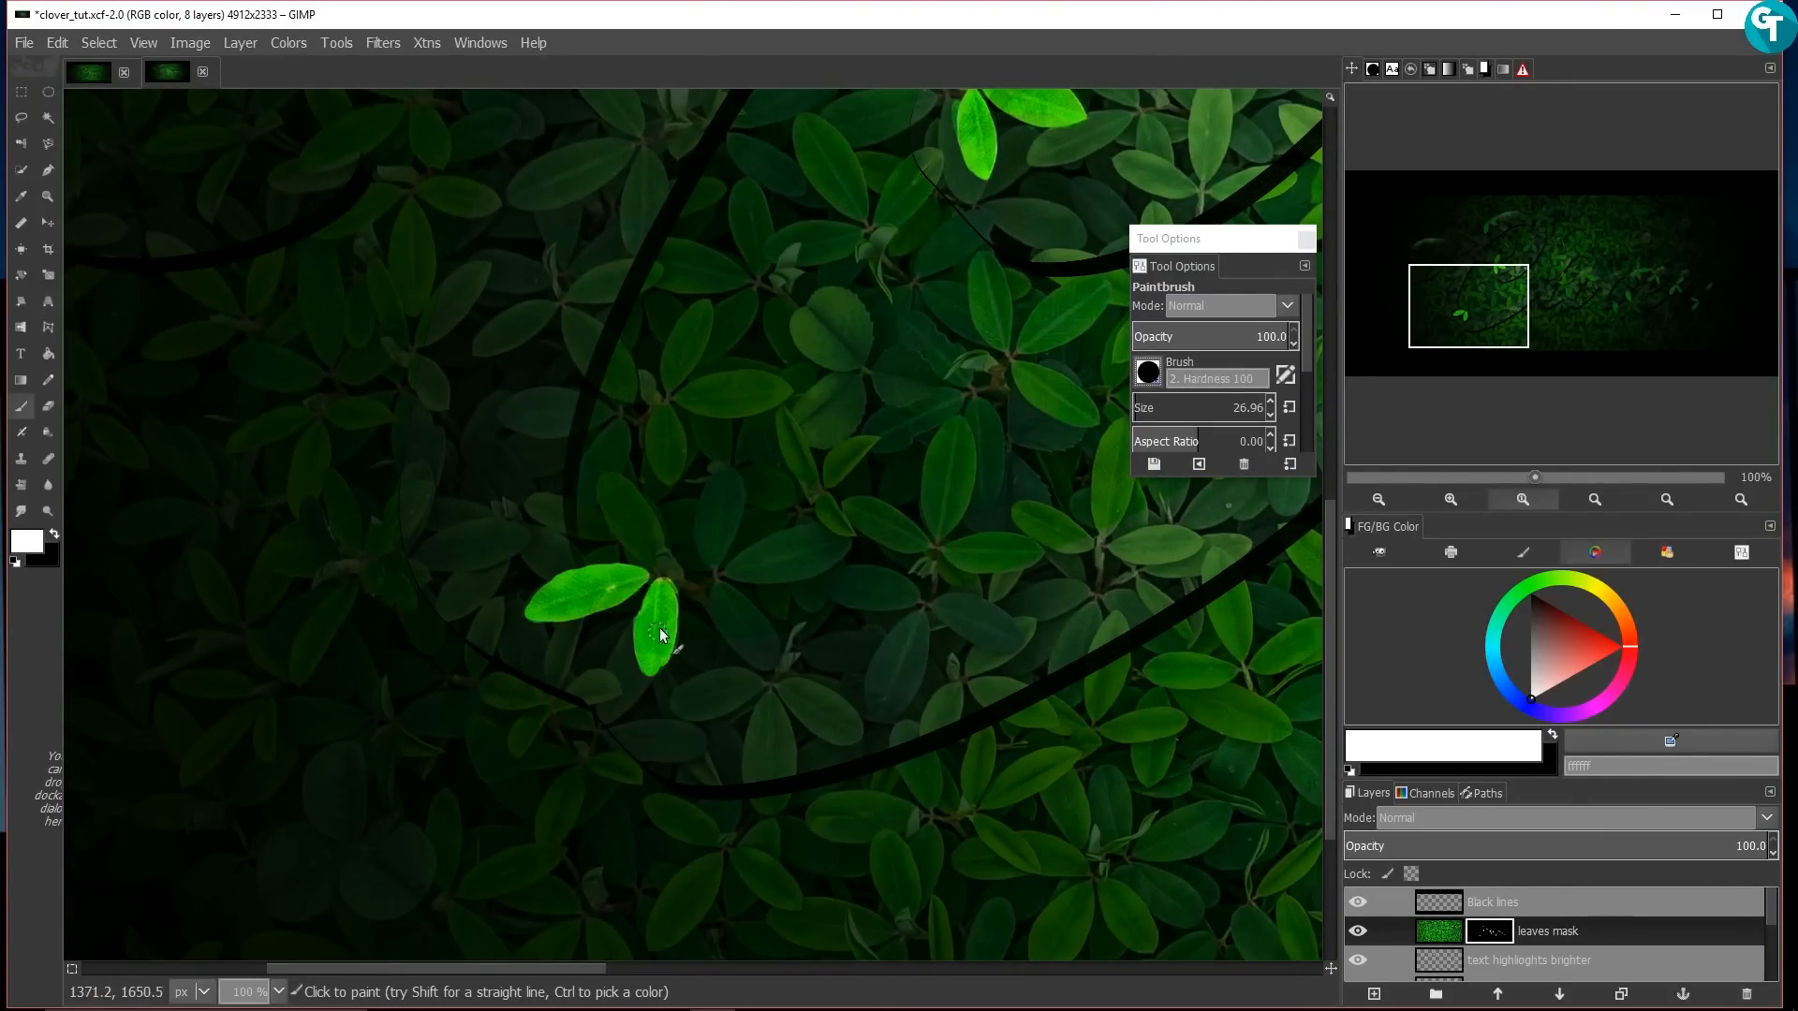
Step: Reveal two adjoining leaves just above the C's bottom stroke
left_click_drag(1016, 640, 729, 570)
left_click_drag(609, 596, 597, 592)
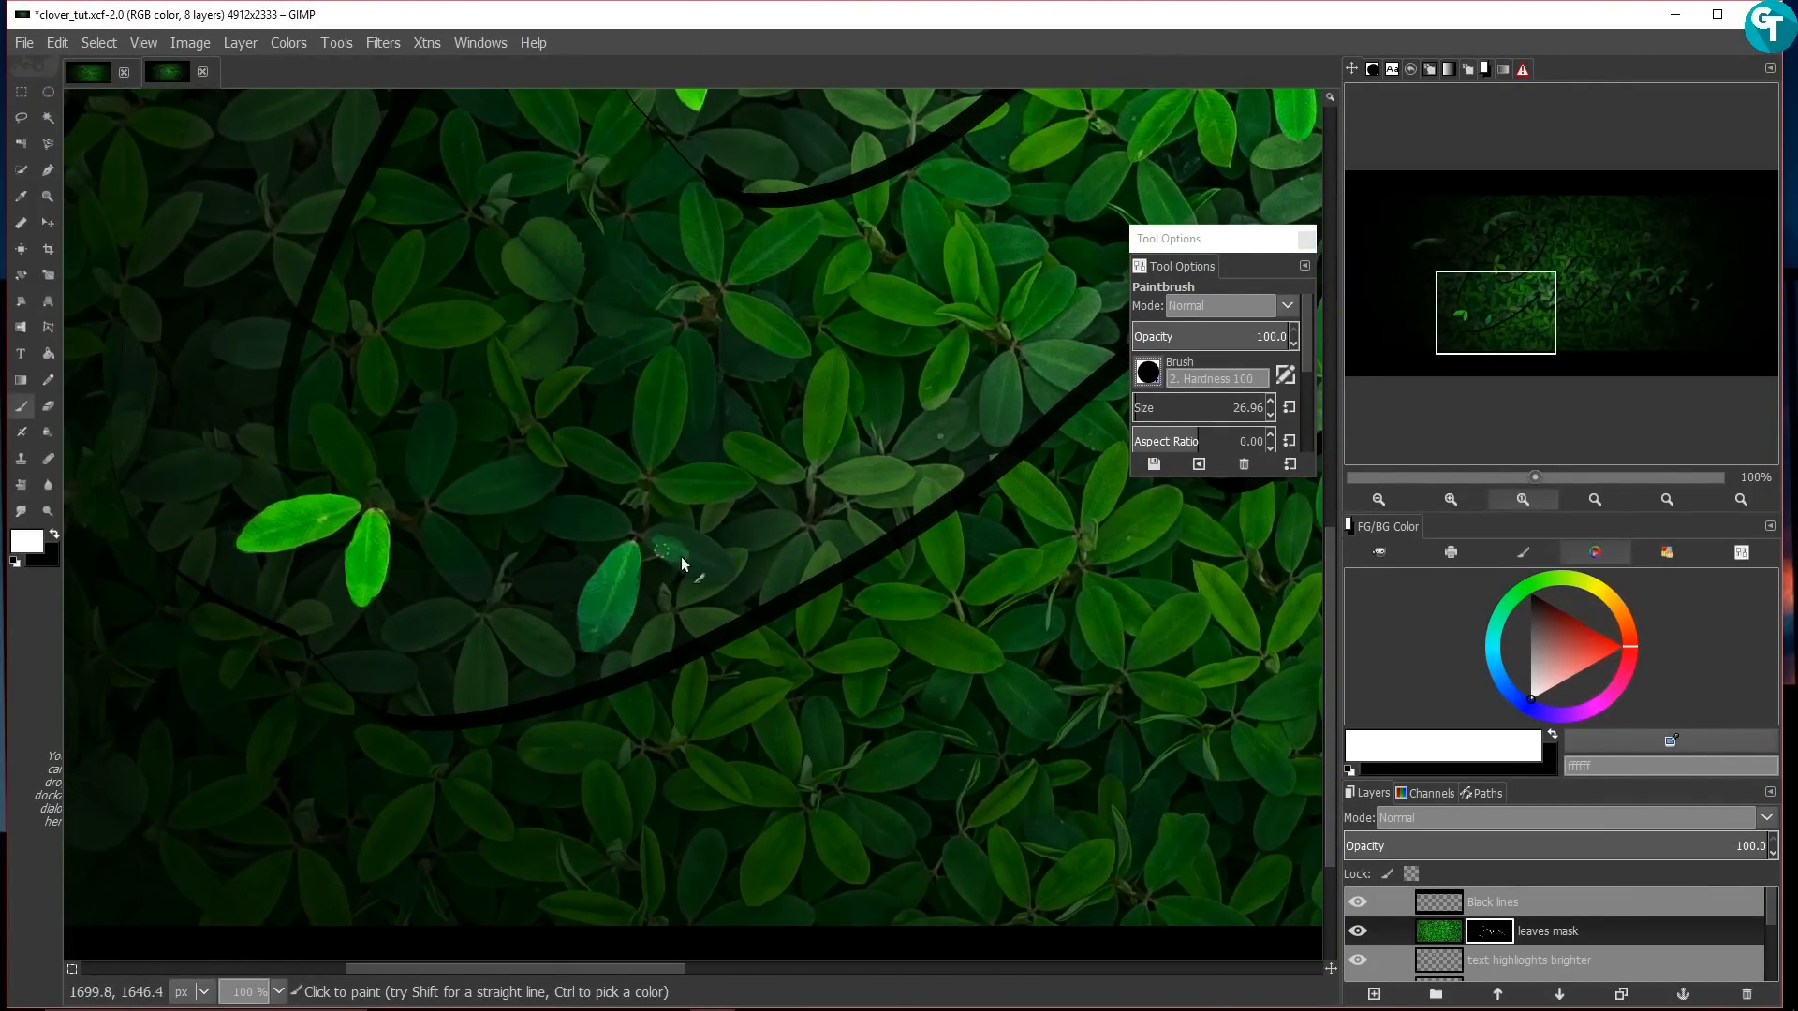
left_click_drag(702, 571, 685, 558)
Step: Reveal two separate leaves crossing the C's long bottom stroke and touch up their edges on the mask
mouse_move(693, 712)
left_mouse_down()
mouse_move(604, 546)
mouse_move(536, 641)
left_mouse_up()
left_click_drag(668, 487, 546, 623)
key("x")
key("x")
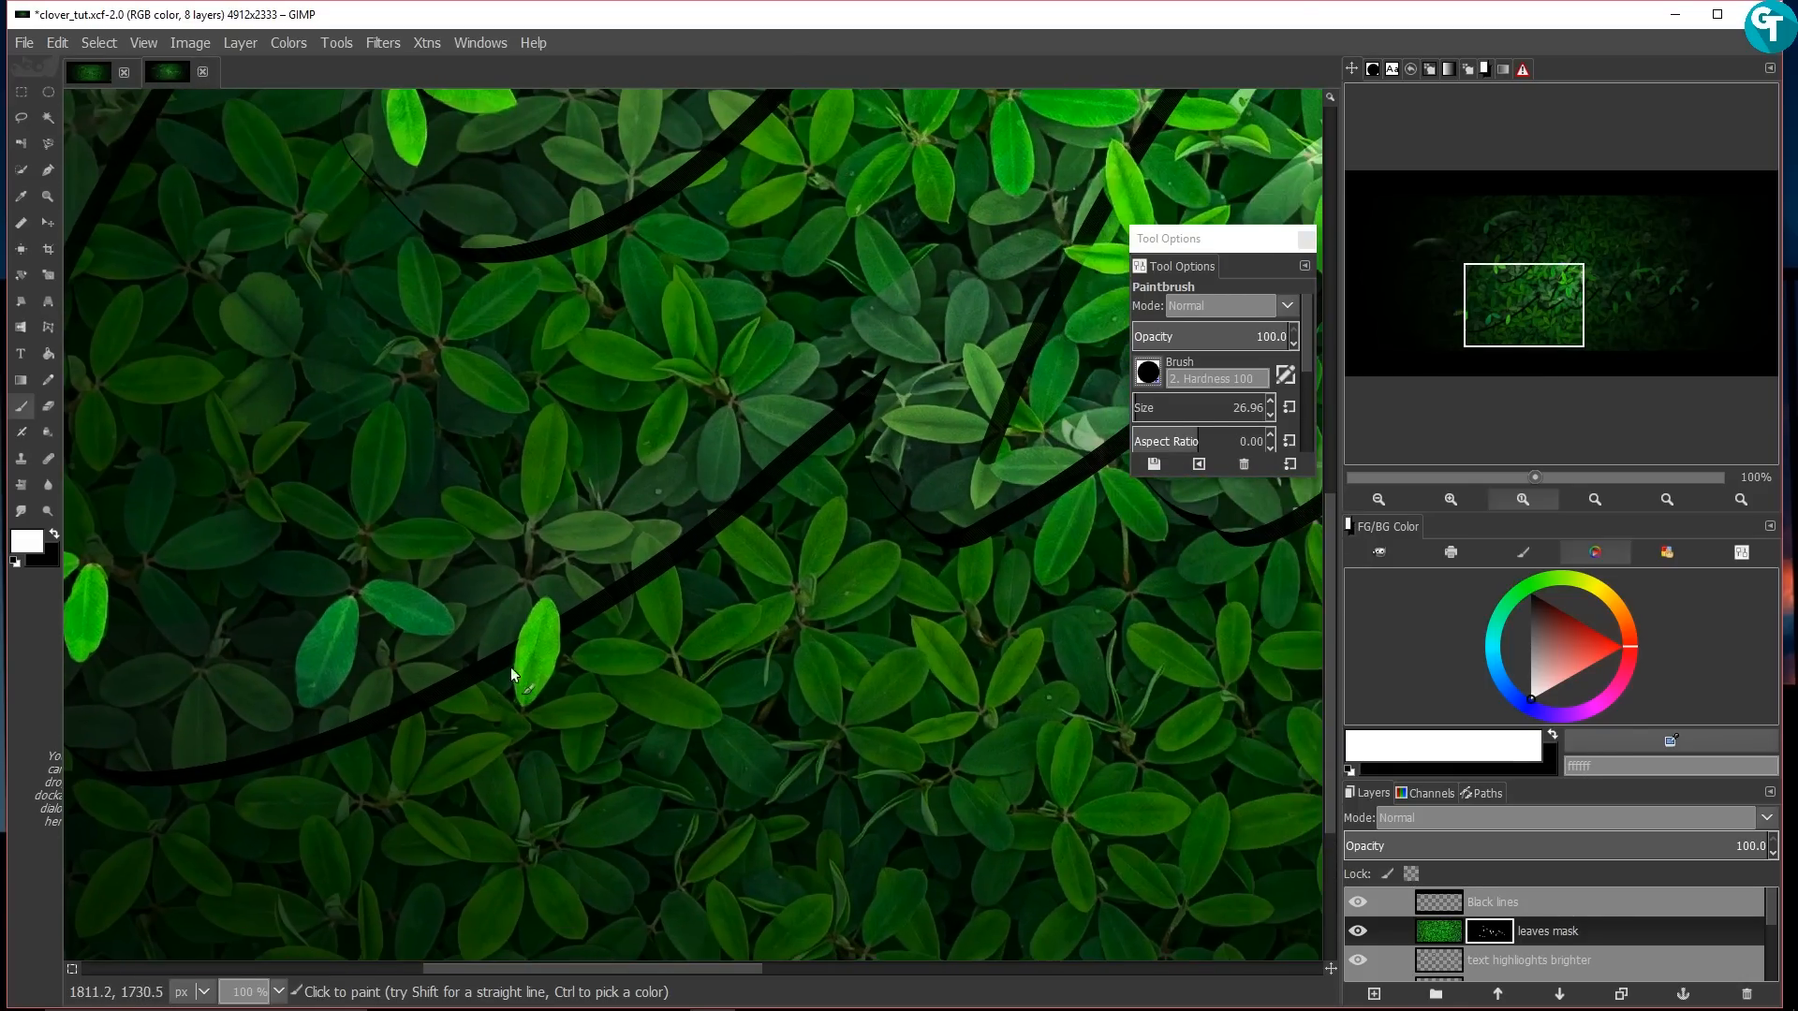
key("x")
key("x")
left_click_drag(656, 565, 670, 620)
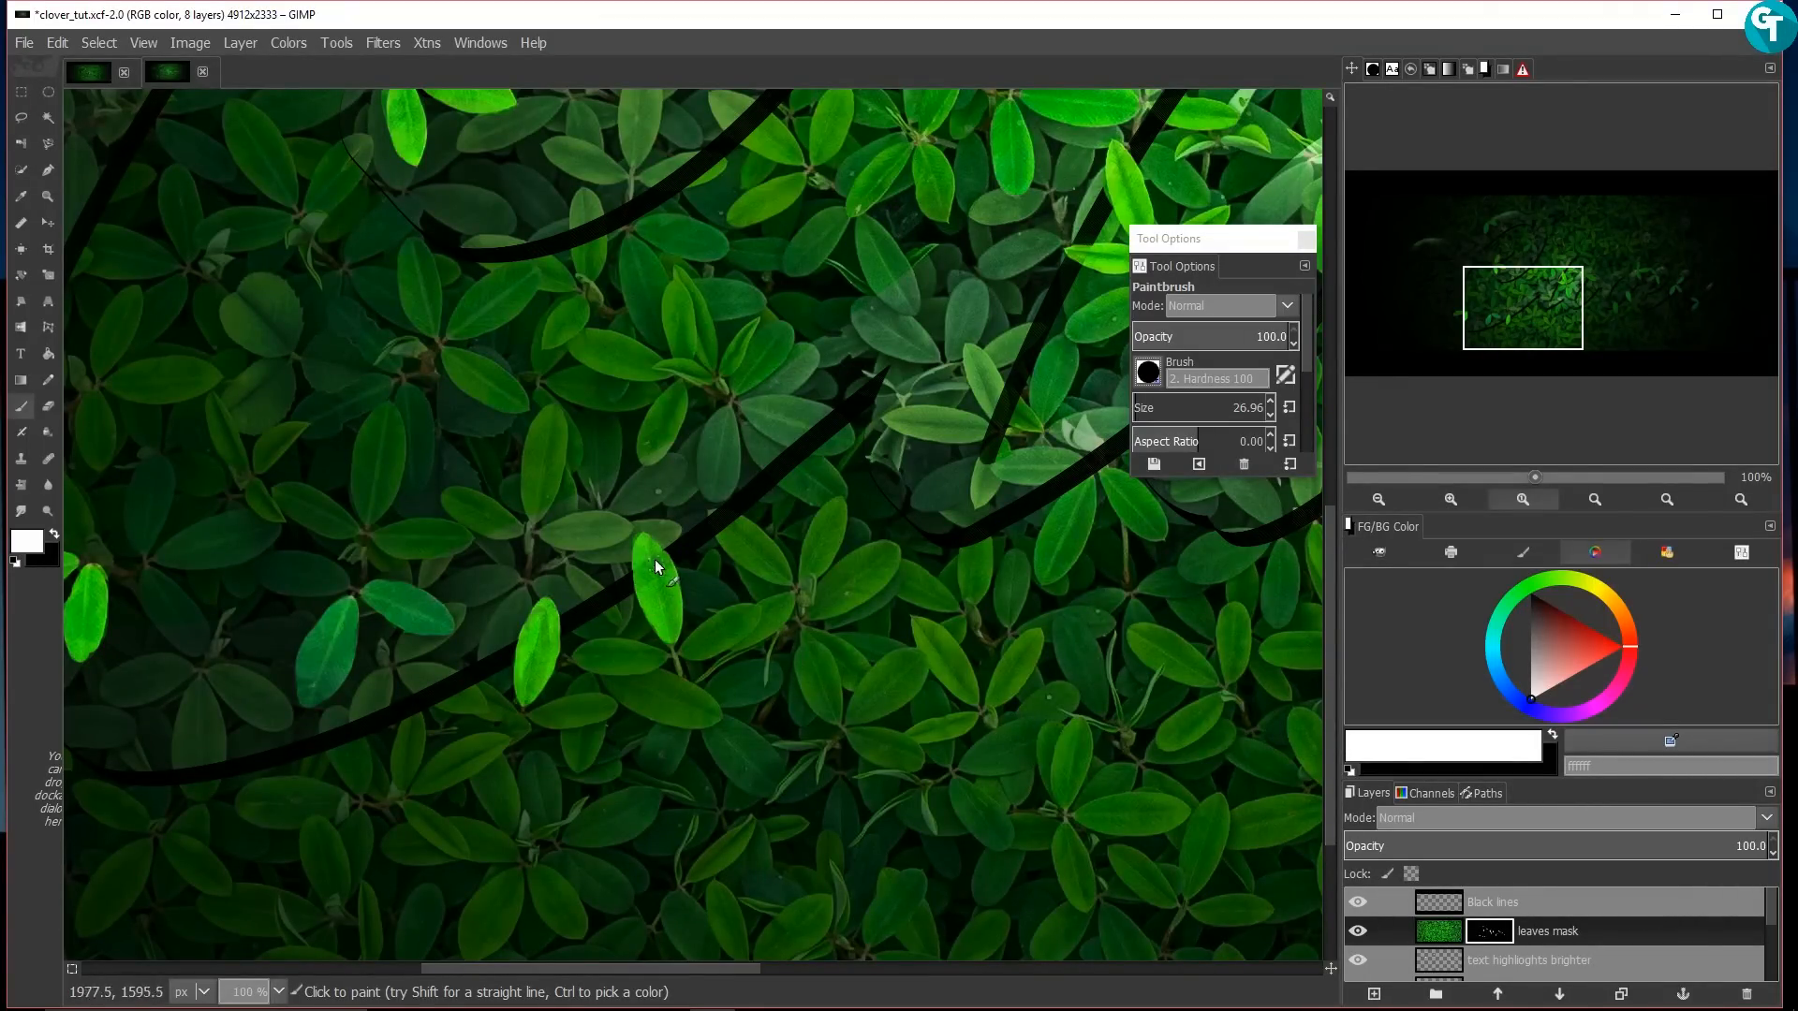
Step: Reveal leaves at the end of the C's bottom stroke, around the l's base and over the o's lower curve
left_click_drag(655, 559, 553, 644)
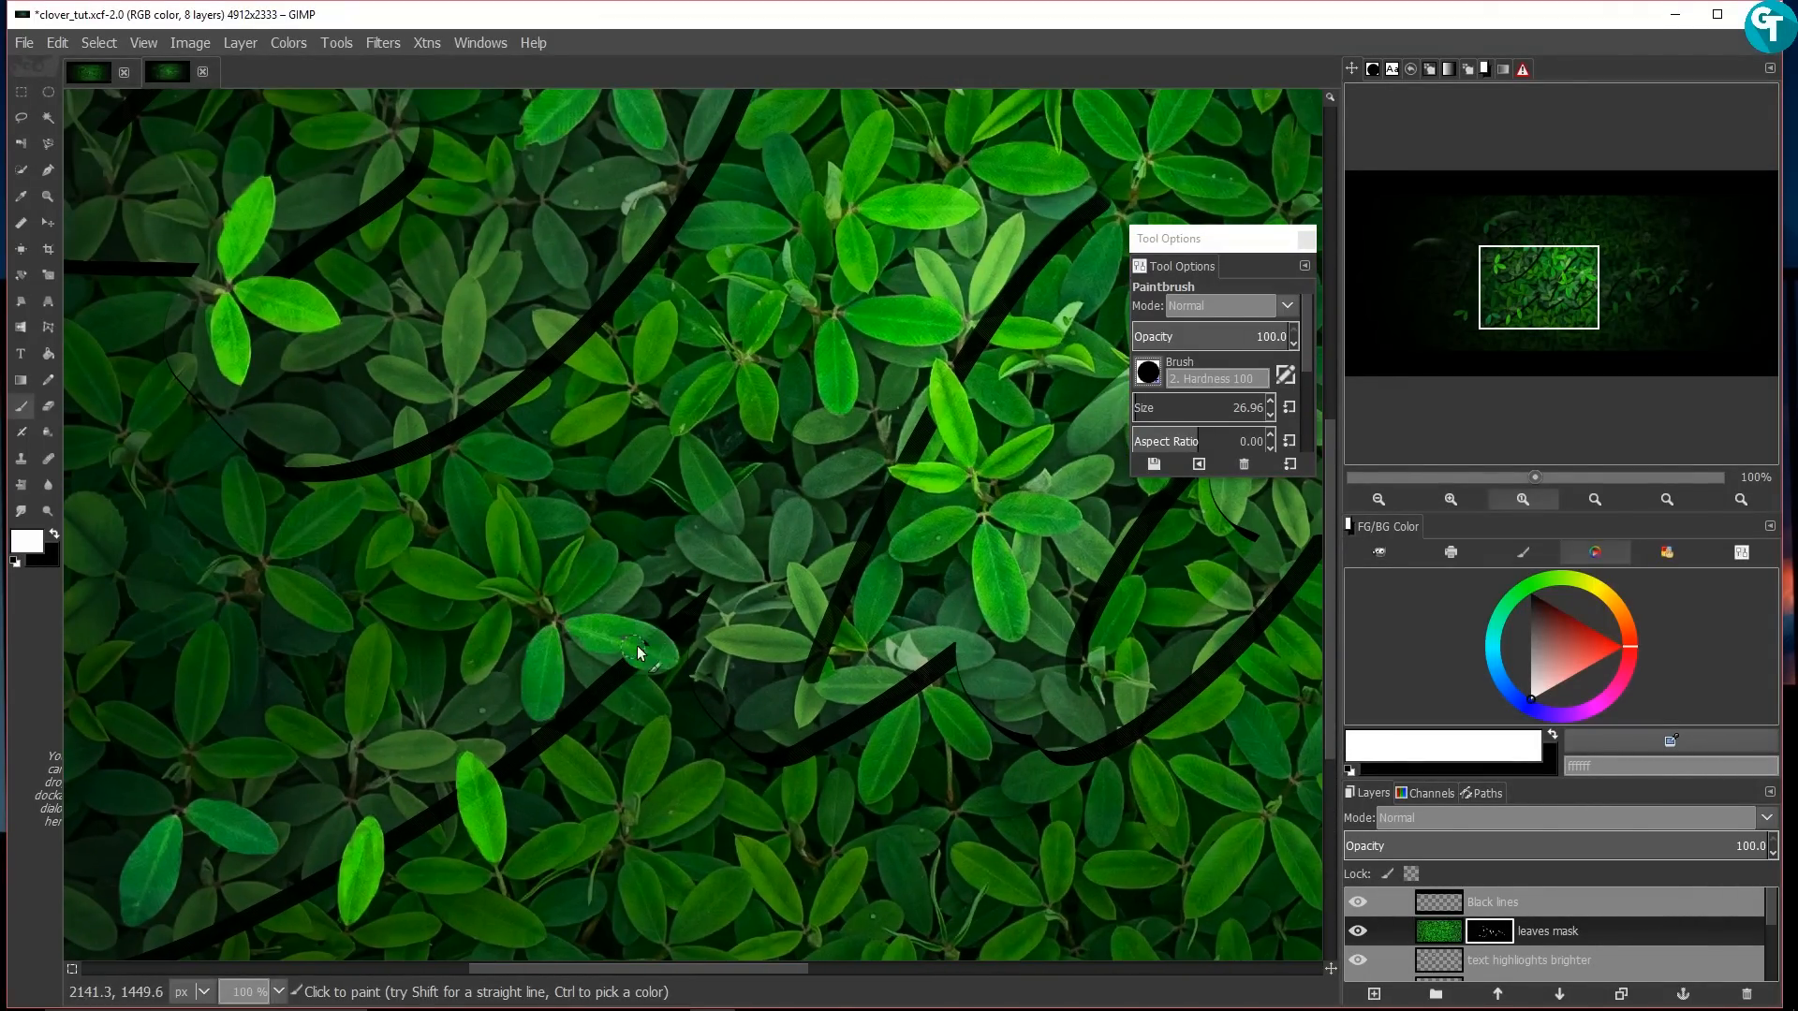
left_click_drag(904, 691, 723, 661)
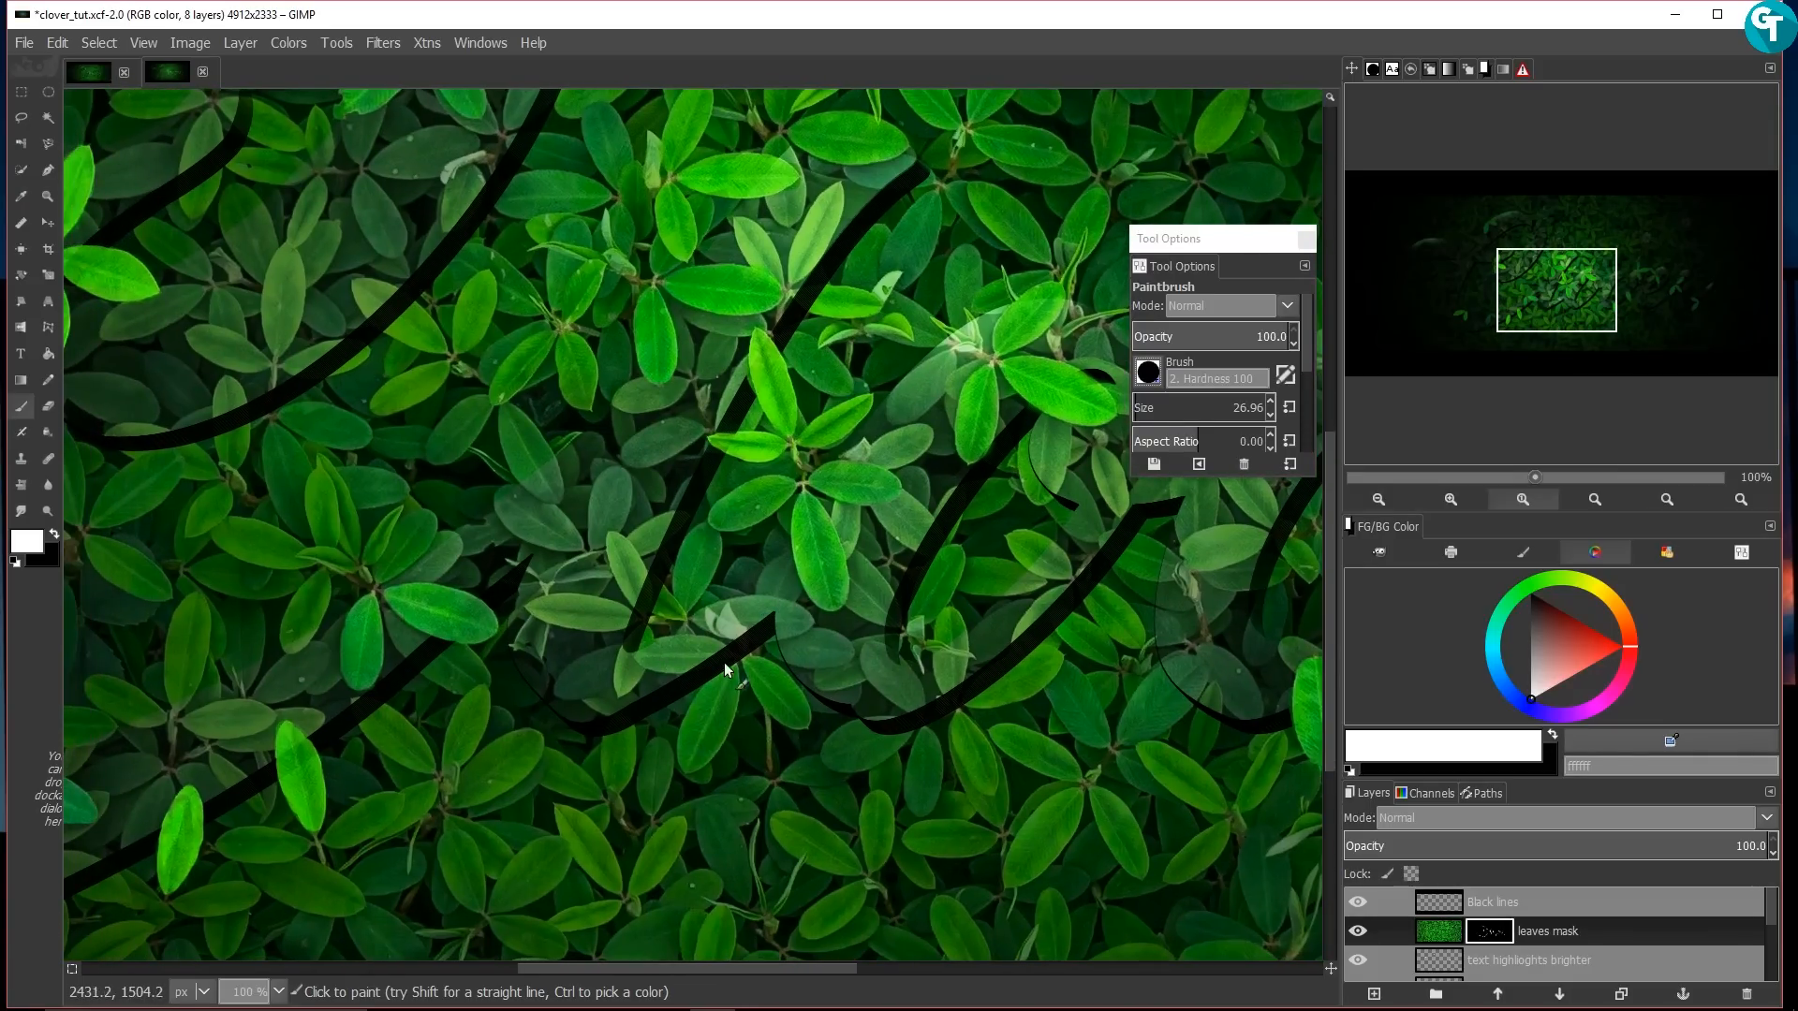
mouse_move(624, 585)
left_mouse_down()
mouse_move(629, 618)
mouse_move(467, 945)
mouse_move(667, 616)
left_mouse_up()
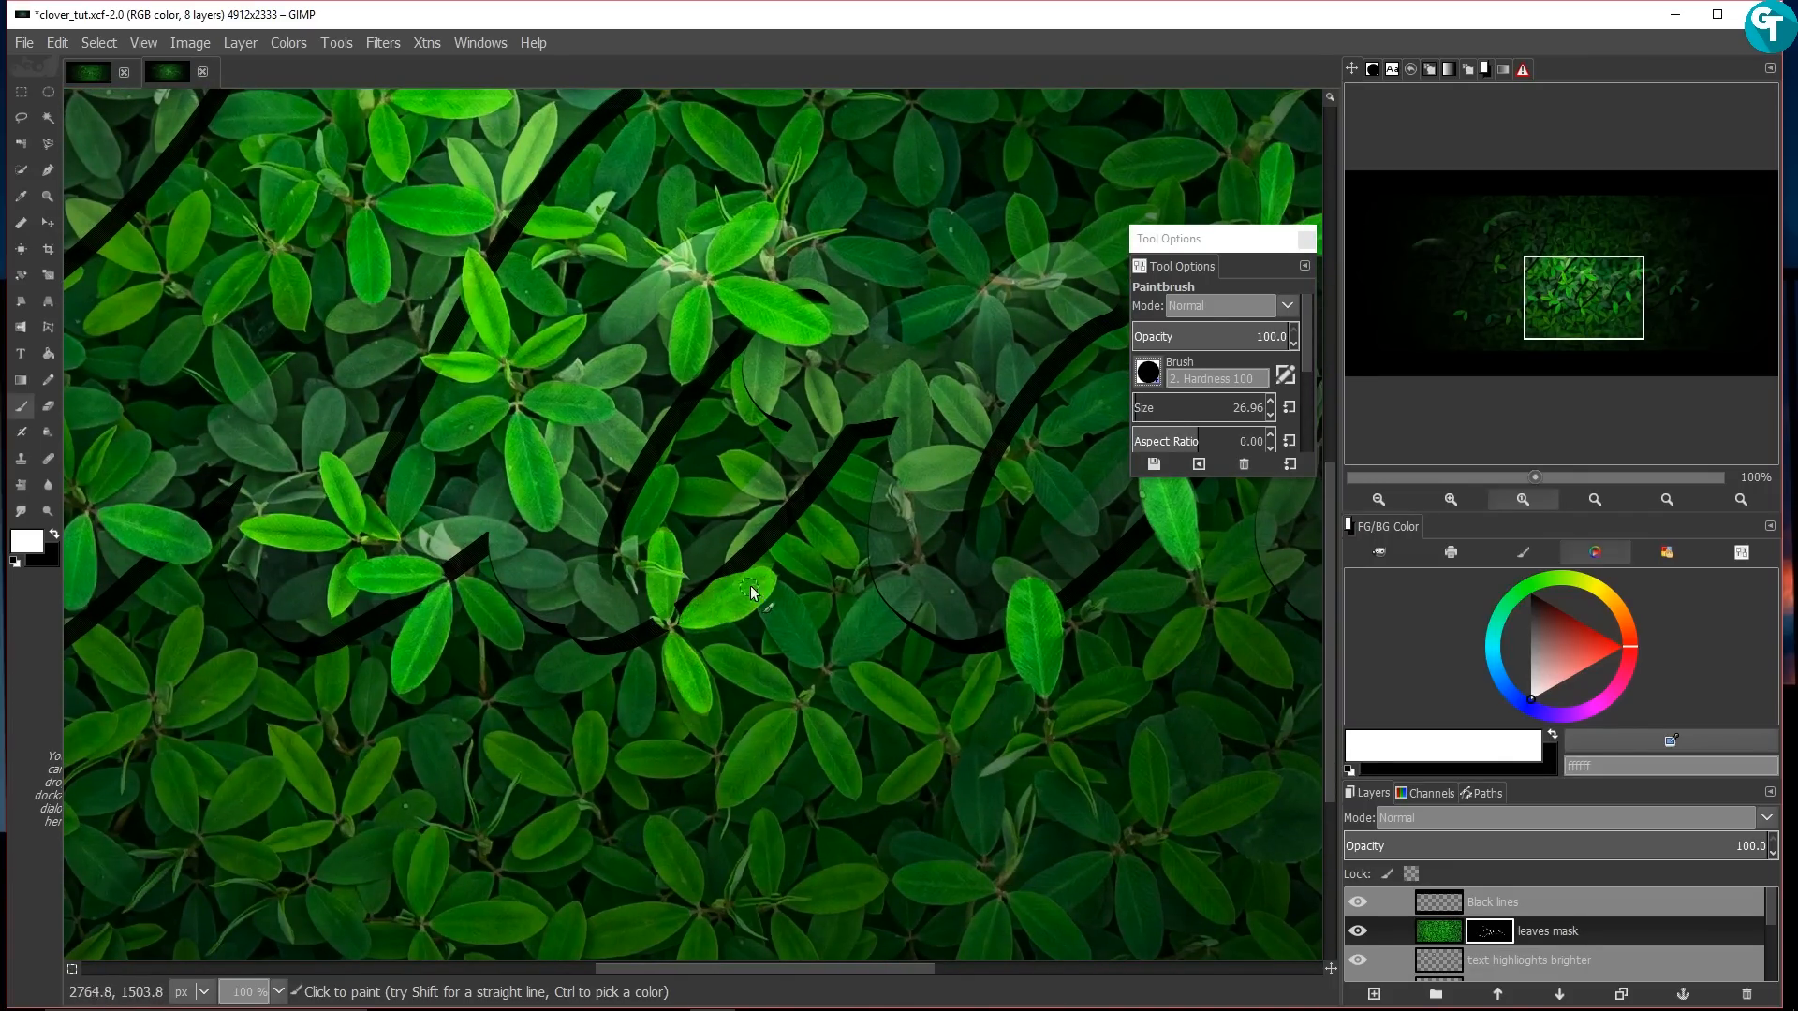
key("x")
key("x")
key("x")
key("x")
Step: Reveal more leaves between the o and the v and paint around the v's upper curve
mouse_move(721, 595)
left_mouse_down()
mouse_move(403, 817)
mouse_move(373, 571)
left_mouse_up()
mouse_move(532, 584)
left_mouse_down()
mouse_move(491, 618)
mouse_move(560, 568)
left_mouse_up()
left_click_drag(656, 304, 506, 581)
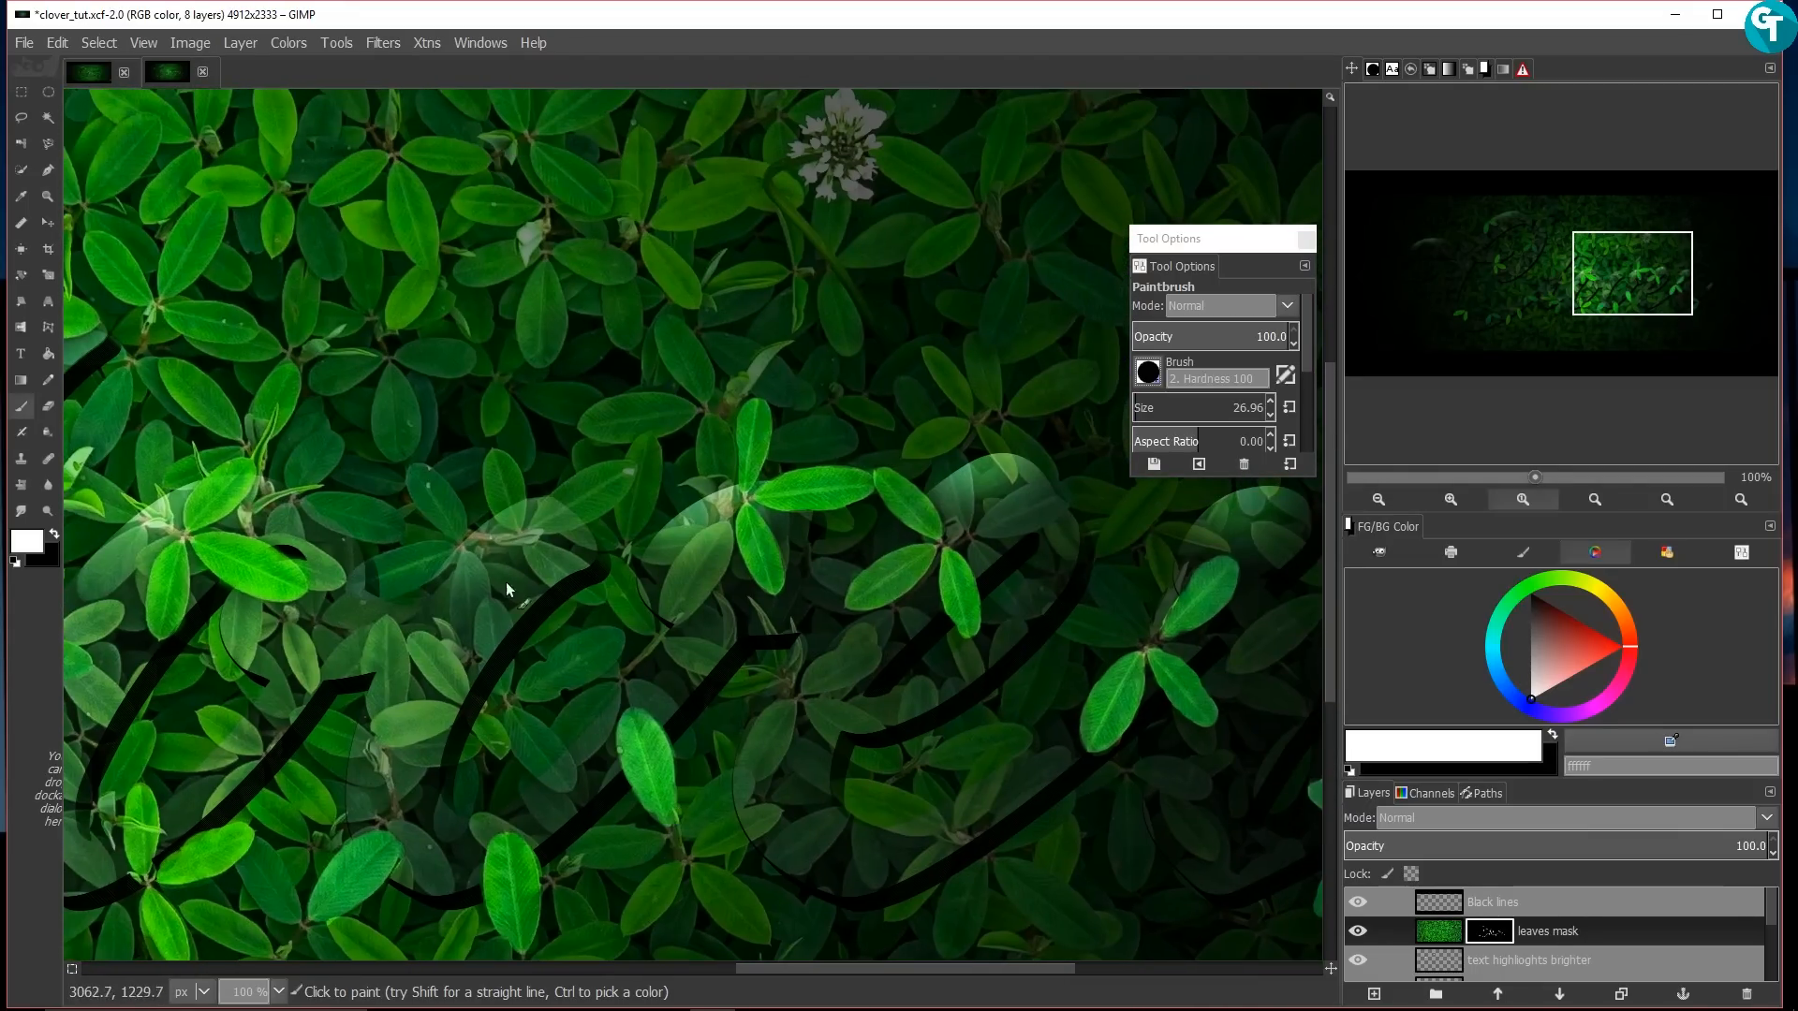
left_click_drag(510, 697, 511, 625)
left_click_drag(562, 656, 234, 546)
Step: Reveal a leaf crossing the black line beneath the C's top curve on the leaves mask
left_click_drag(722, 887, 931, 688)
mouse_move(648, 556)
left_mouse_down()
mouse_move(876, 665)
mouse_move(1423, 851)
left_mouse_up()
left_click_drag(355, 270, 690, 716)
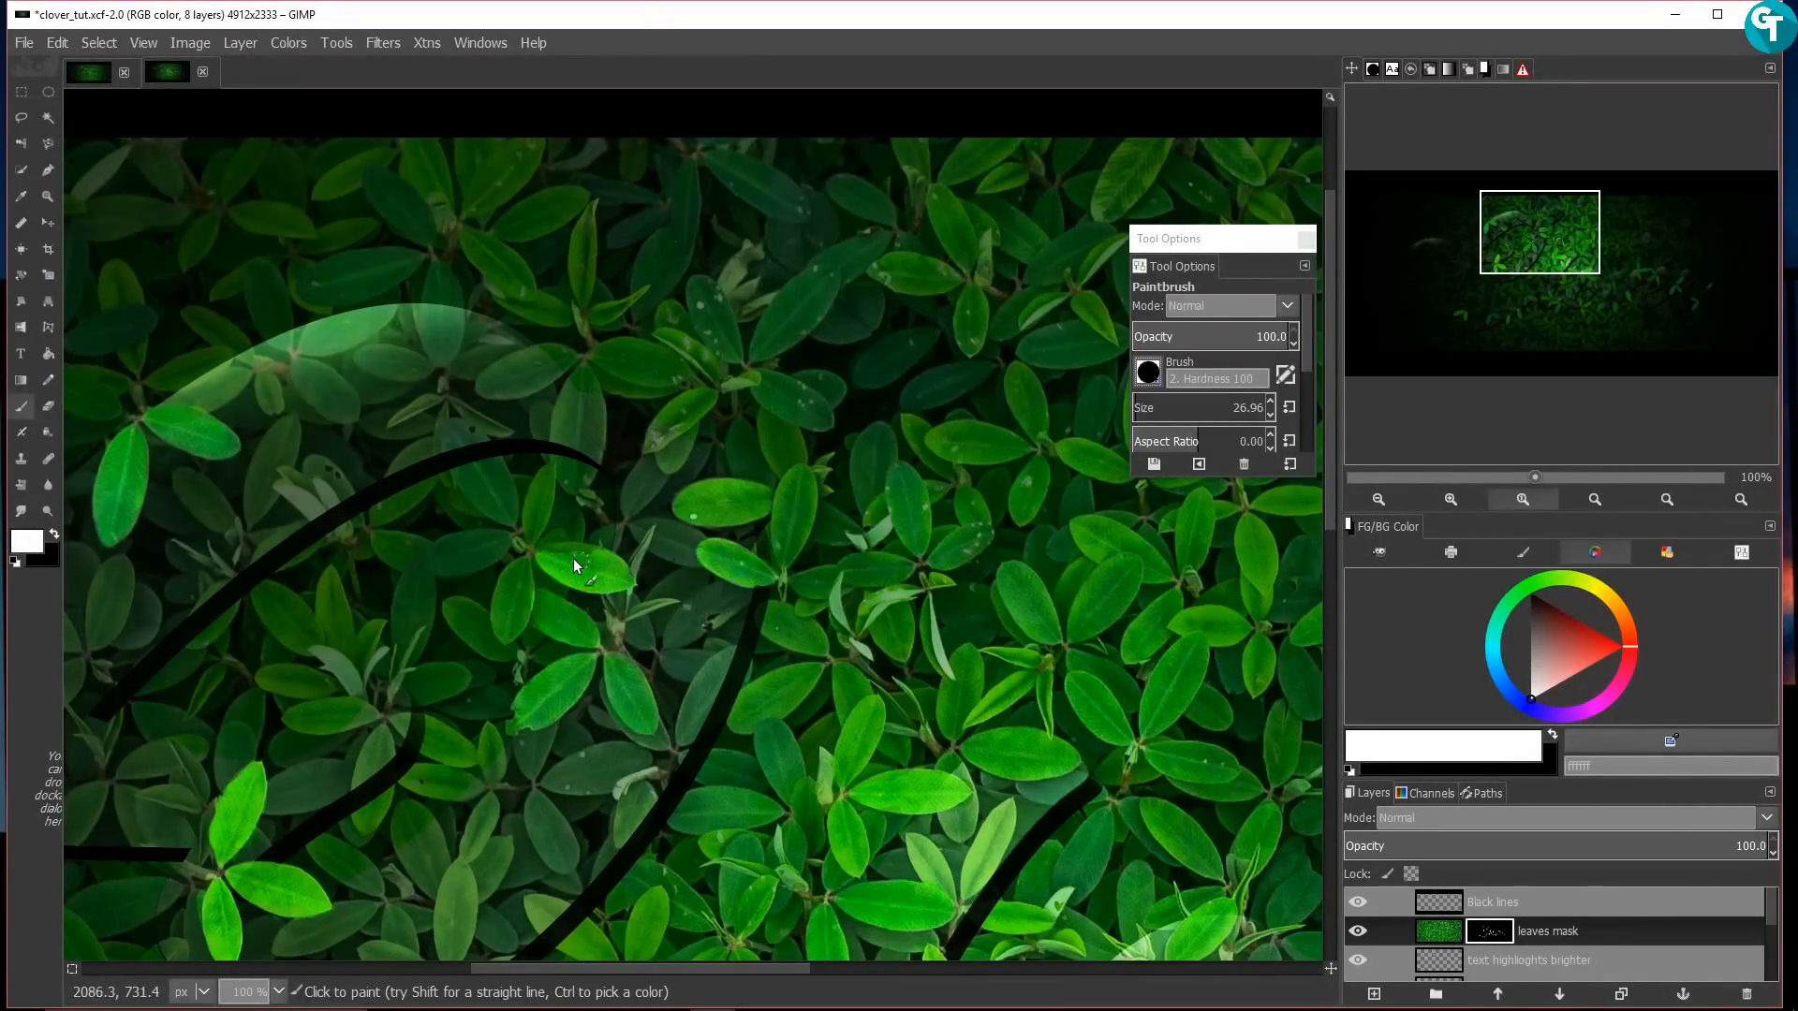
left_click_drag(474, 453, 511, 514)
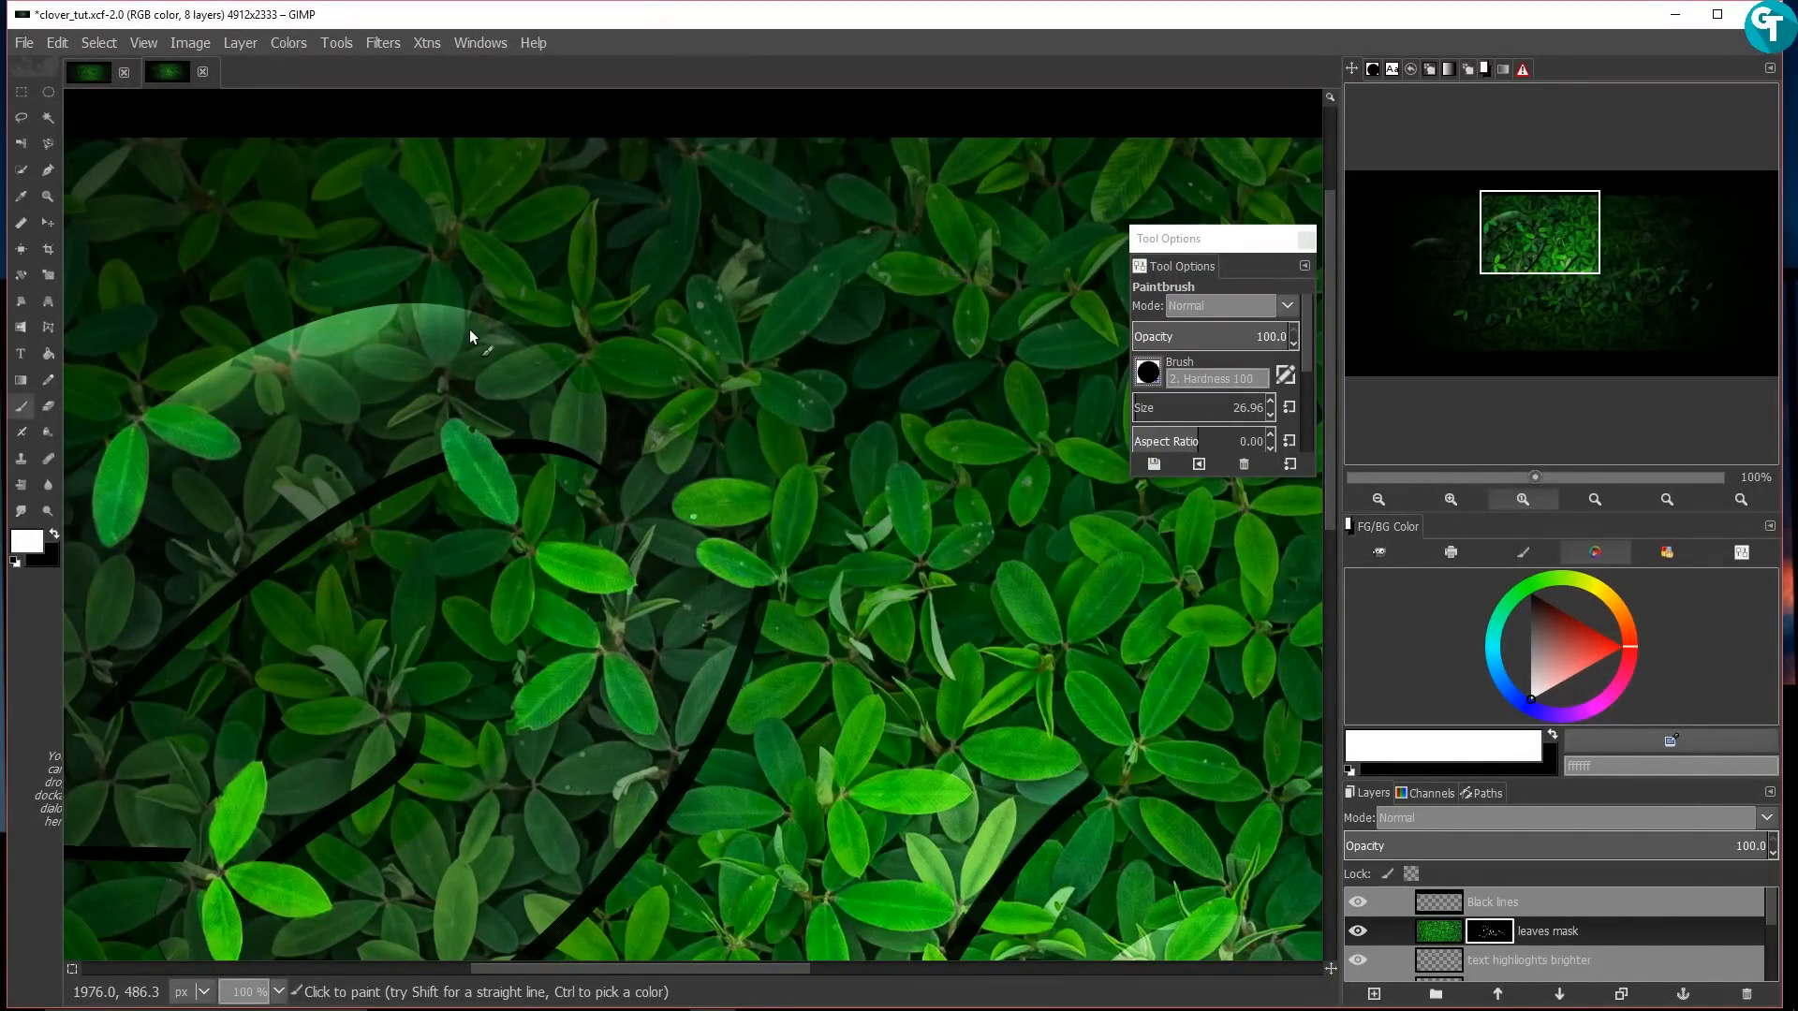
left_click_drag(380, 778, 908, 328)
left_click_drag(384, 746, 235, 651)
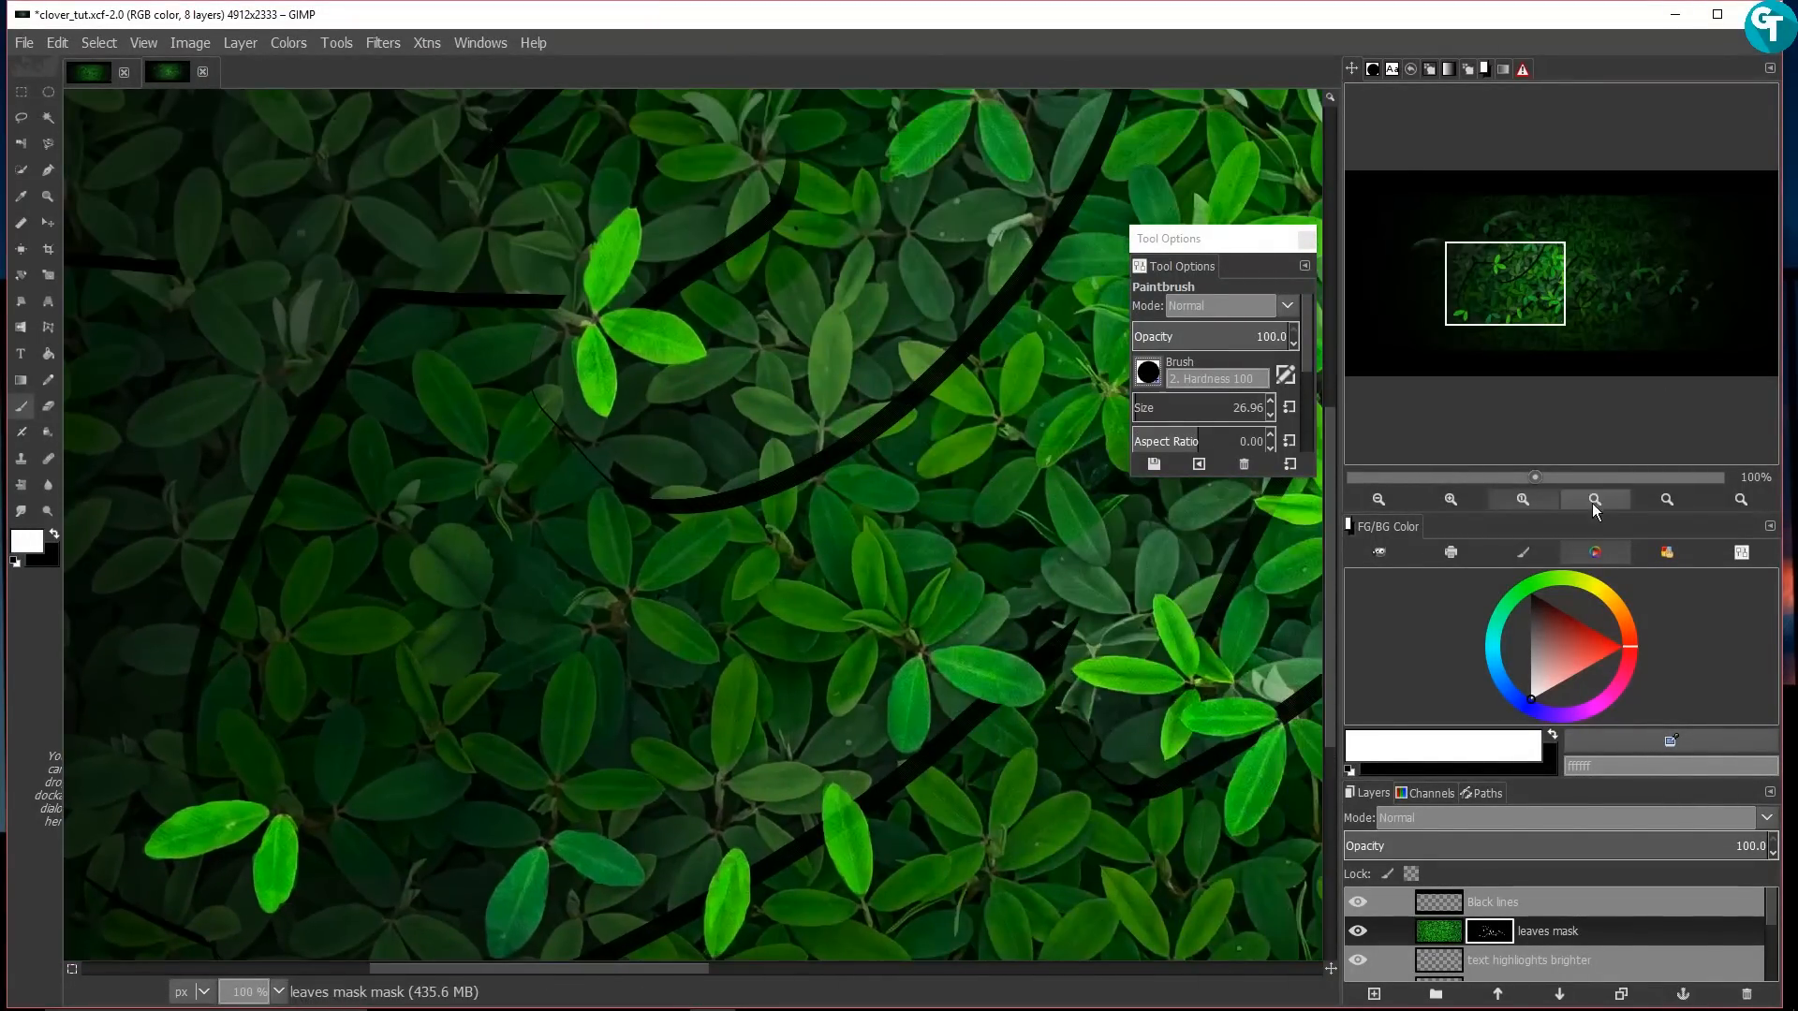
Step: Reveal a three-leaf cluster at the end of the C's opening swash highlight and a single leaf beside the C's stem
left_click(1594, 501)
left_click(1462, 498)
left_click(1463, 498)
left_click_drag(201, 433, 513, 390)
key("plus")
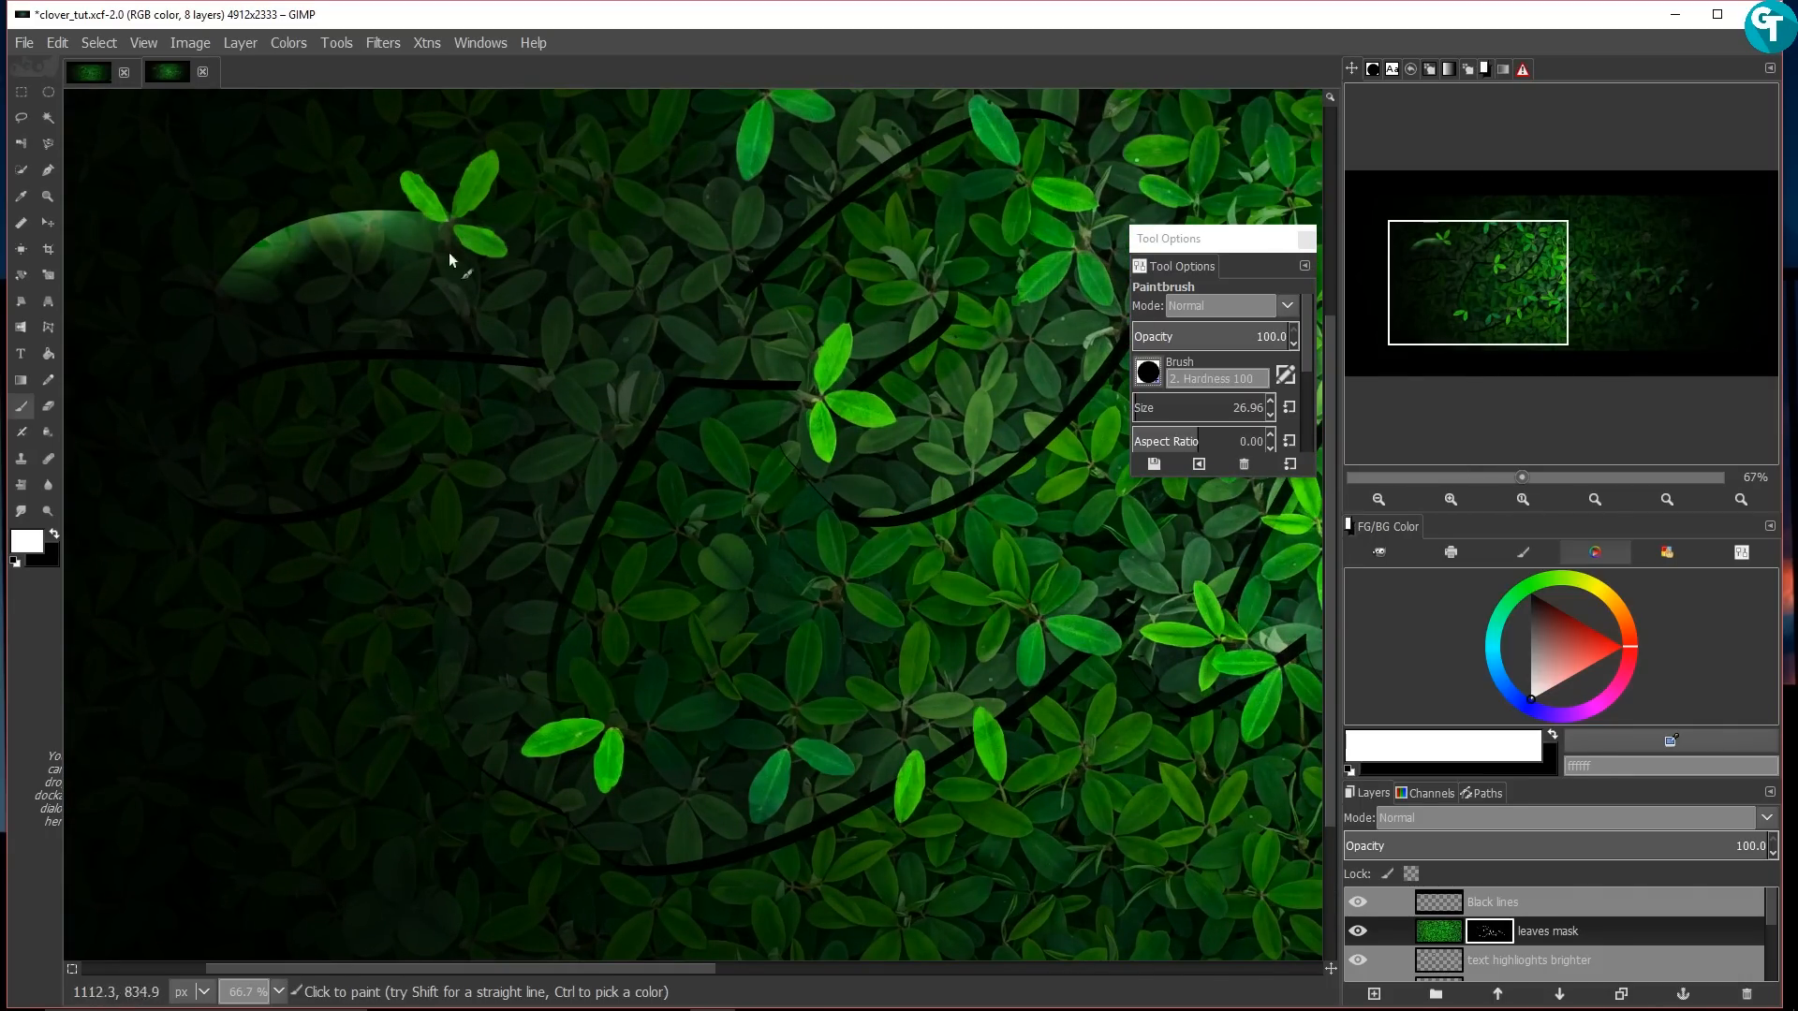
left_click_drag(555, 575, 458, 446)
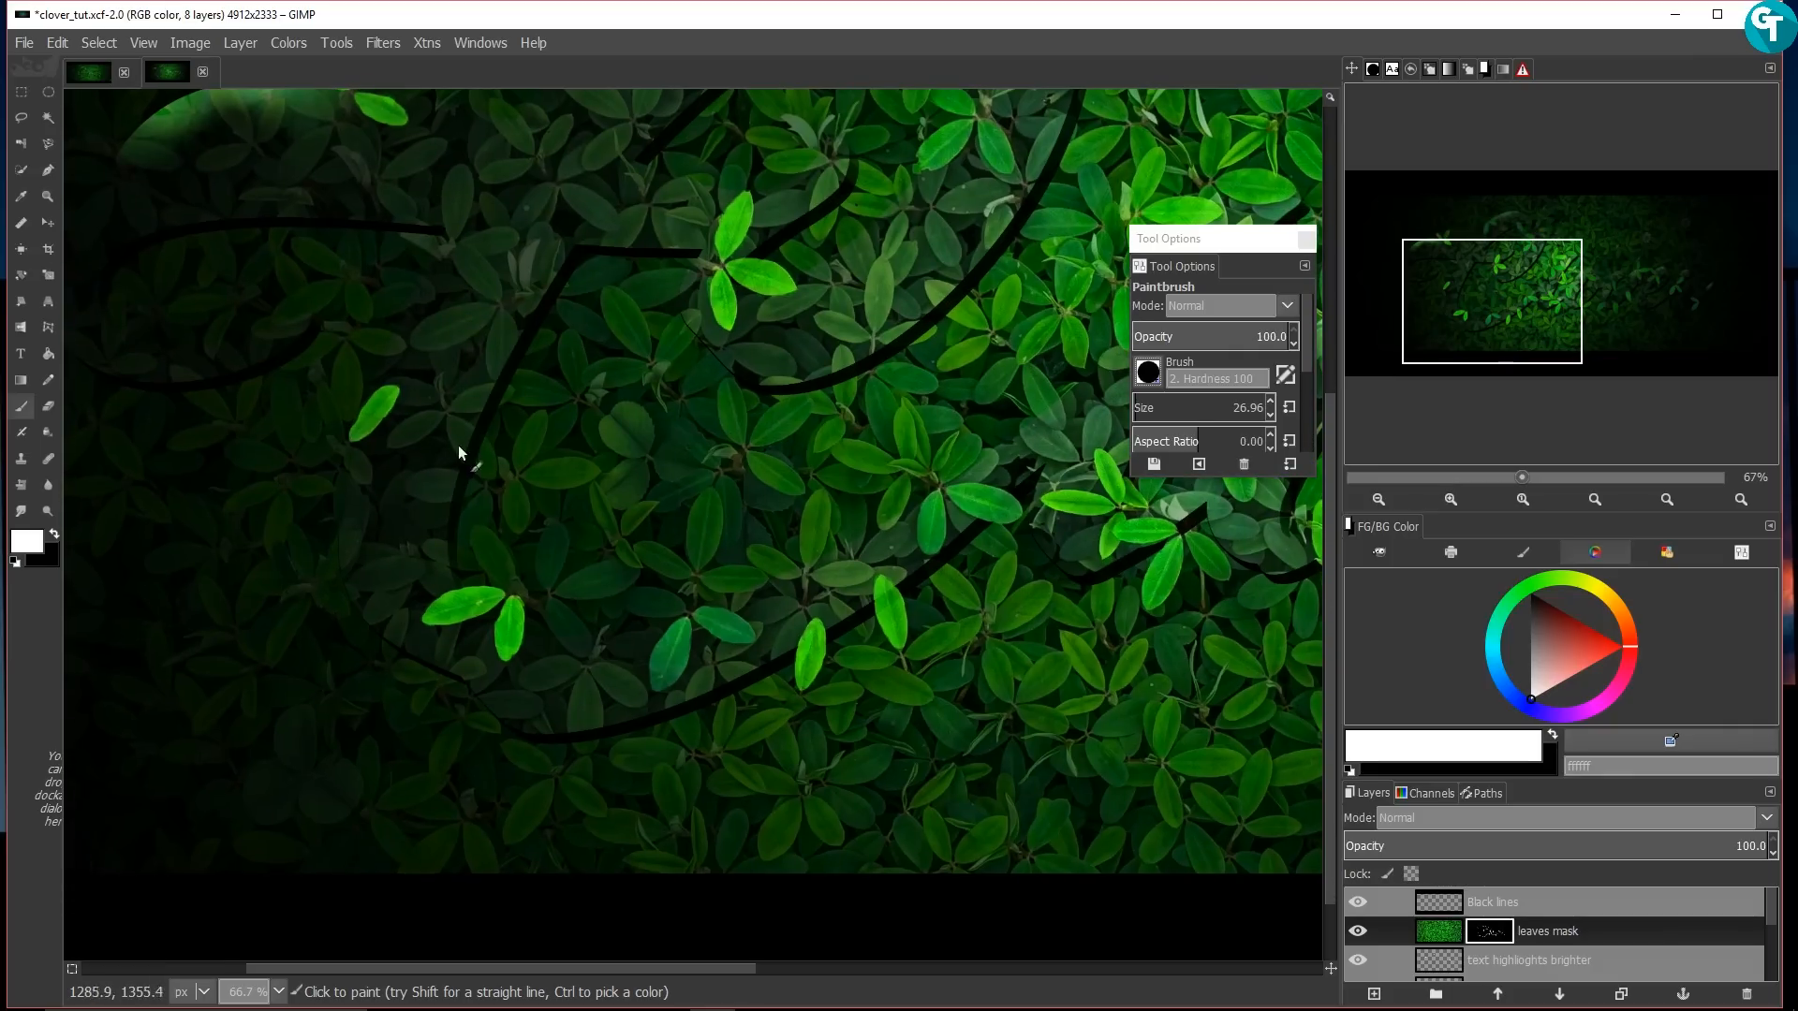
left_click_drag(587, 275, 524, 610)
Step: Fit the whole image in view and compare its leaf placement with the finished Clover_Tutorial artwork
left_click(1595, 500)
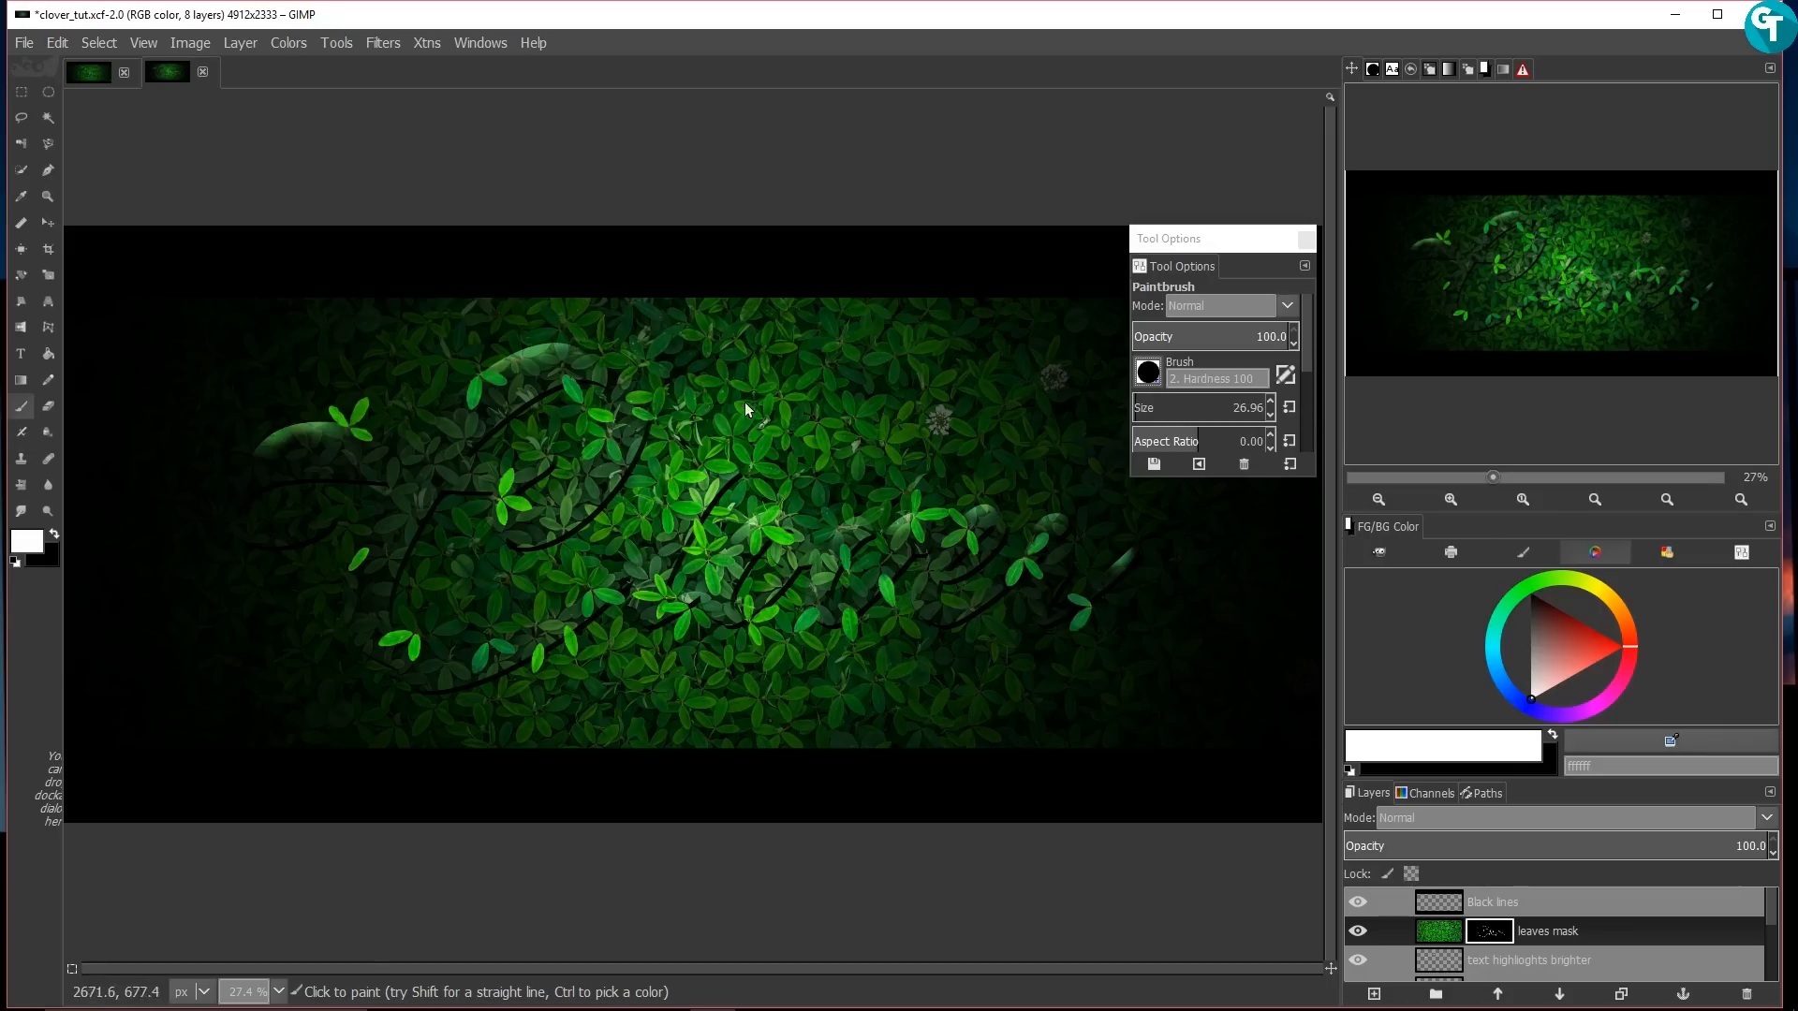
left_click(95, 74)
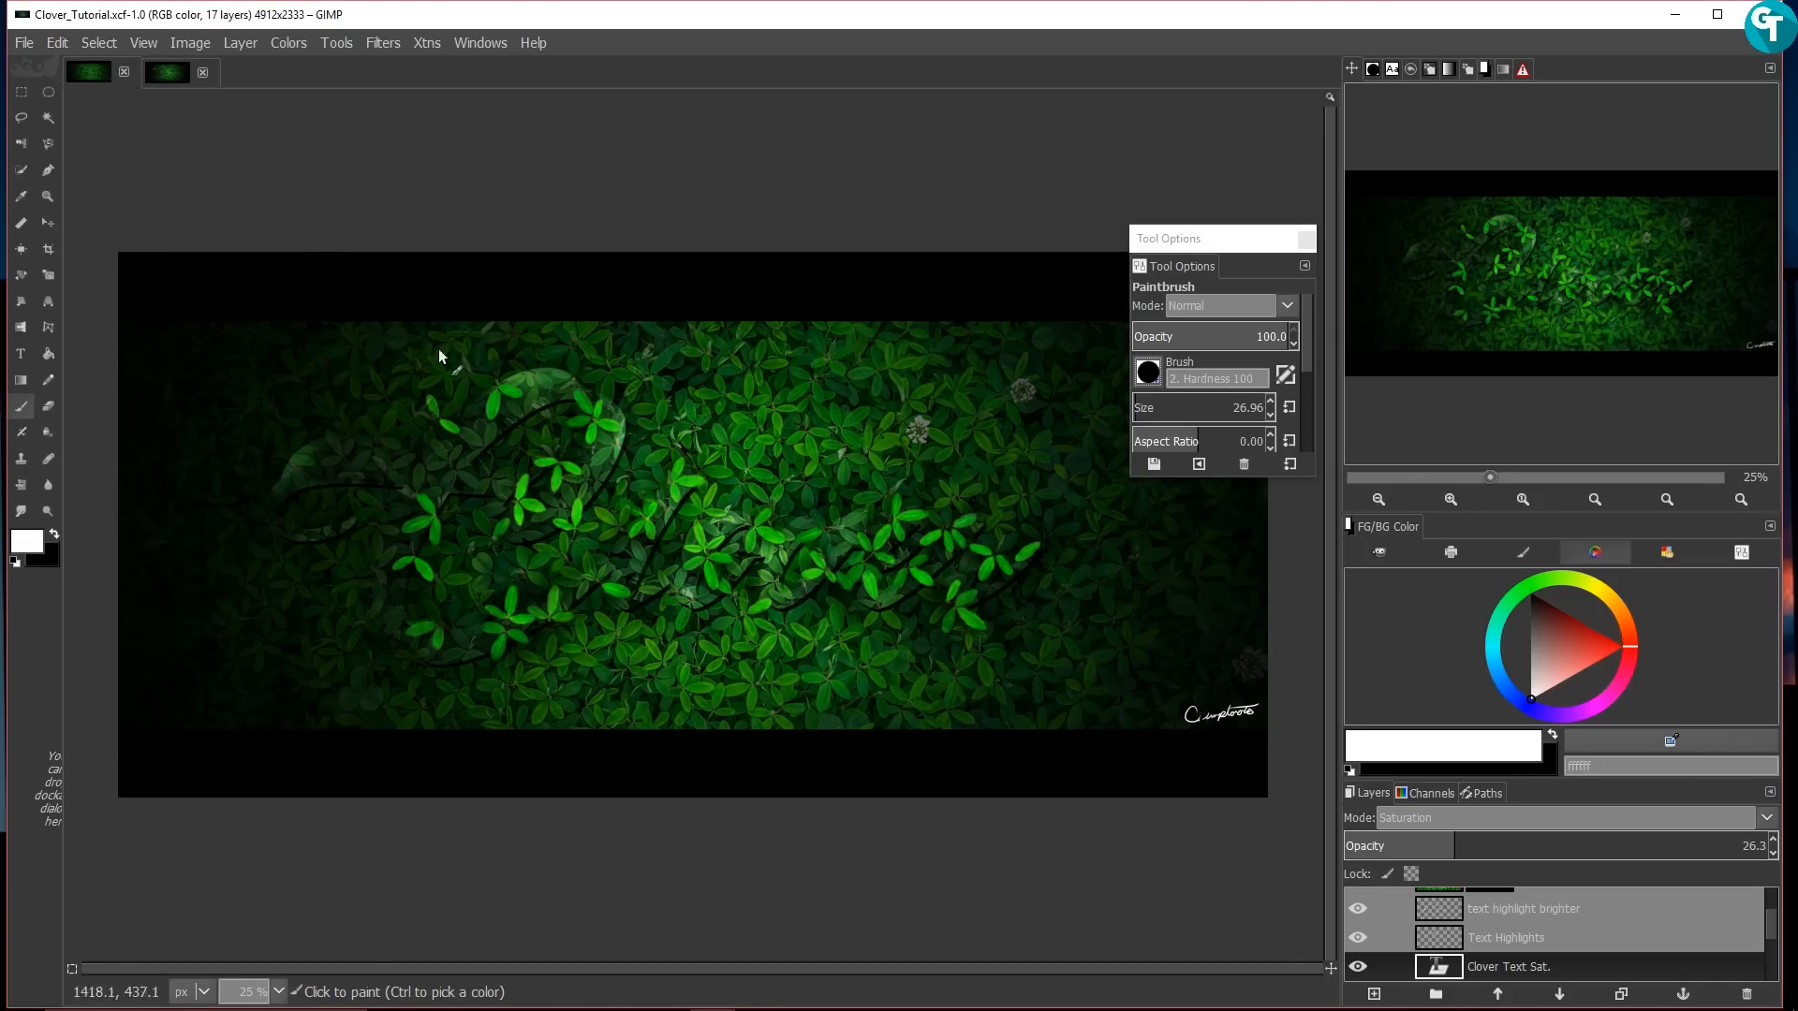
left_click(174, 75)
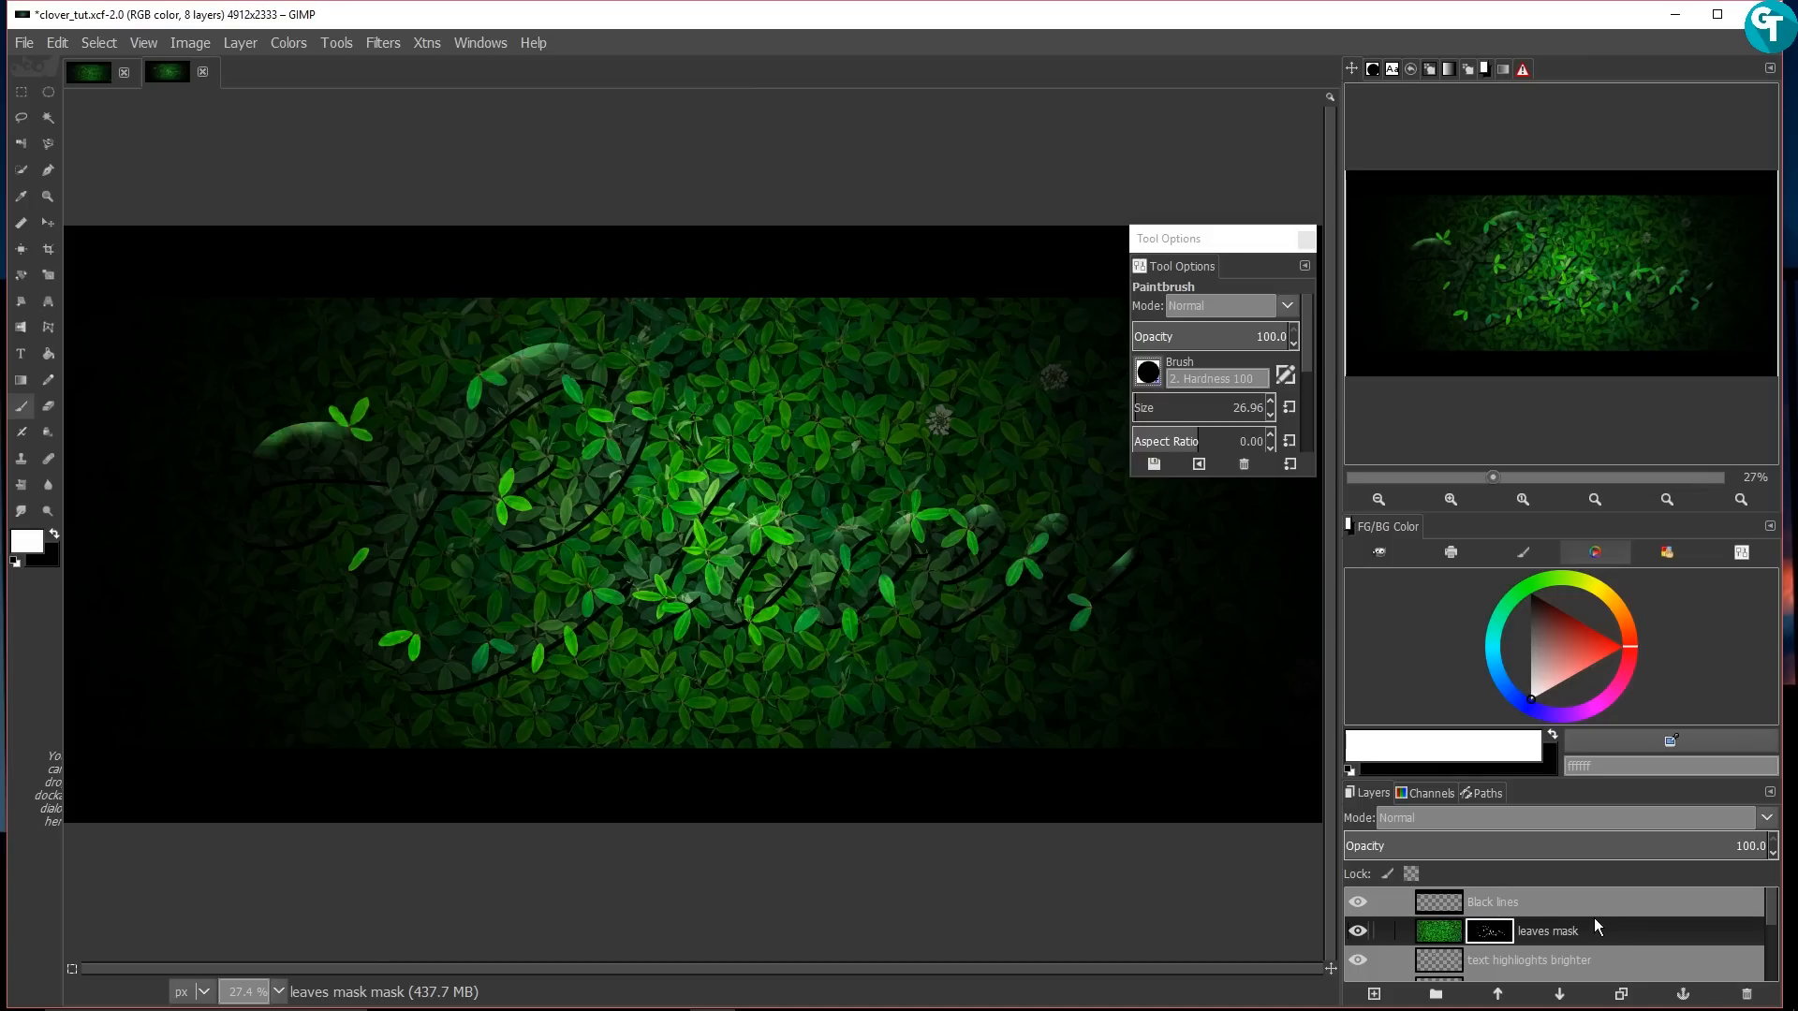
Step: Duplicate the leaves mask layer and apply the layer mask on the copy
left_click(1631, 995)
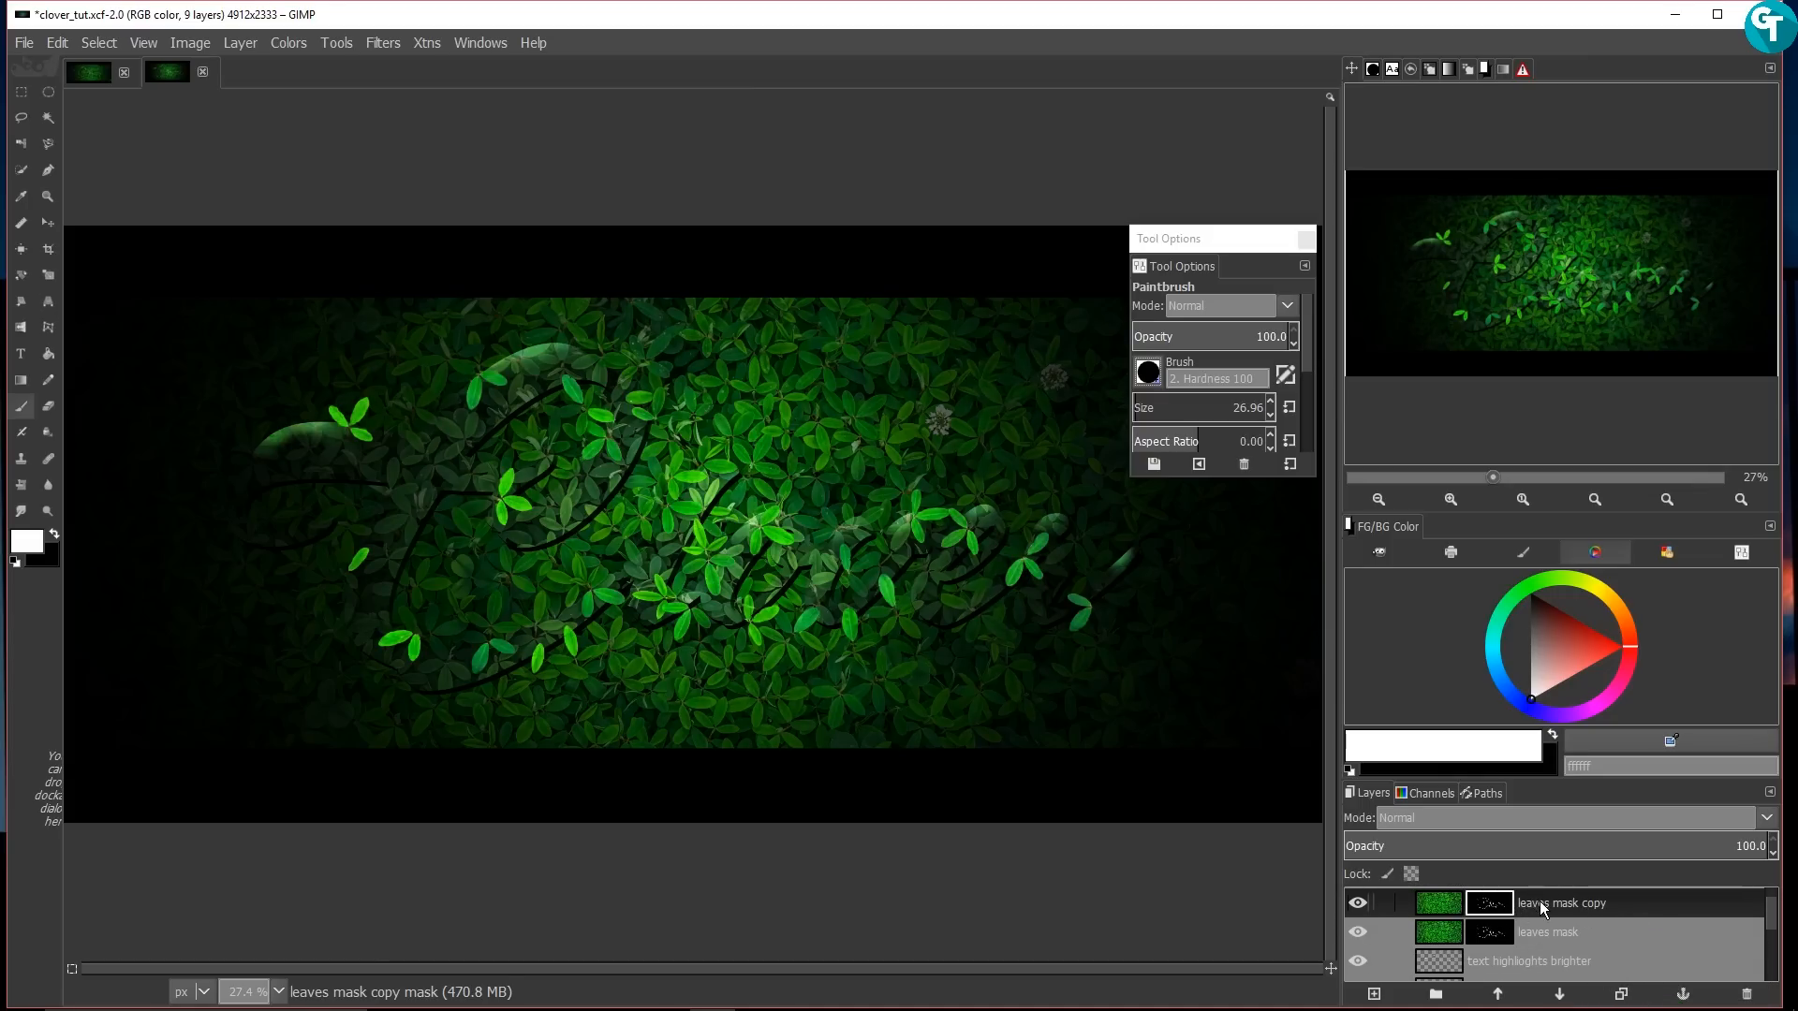
right_click(1542, 901)
right_click(1543, 904)
right_click(1548, 901)
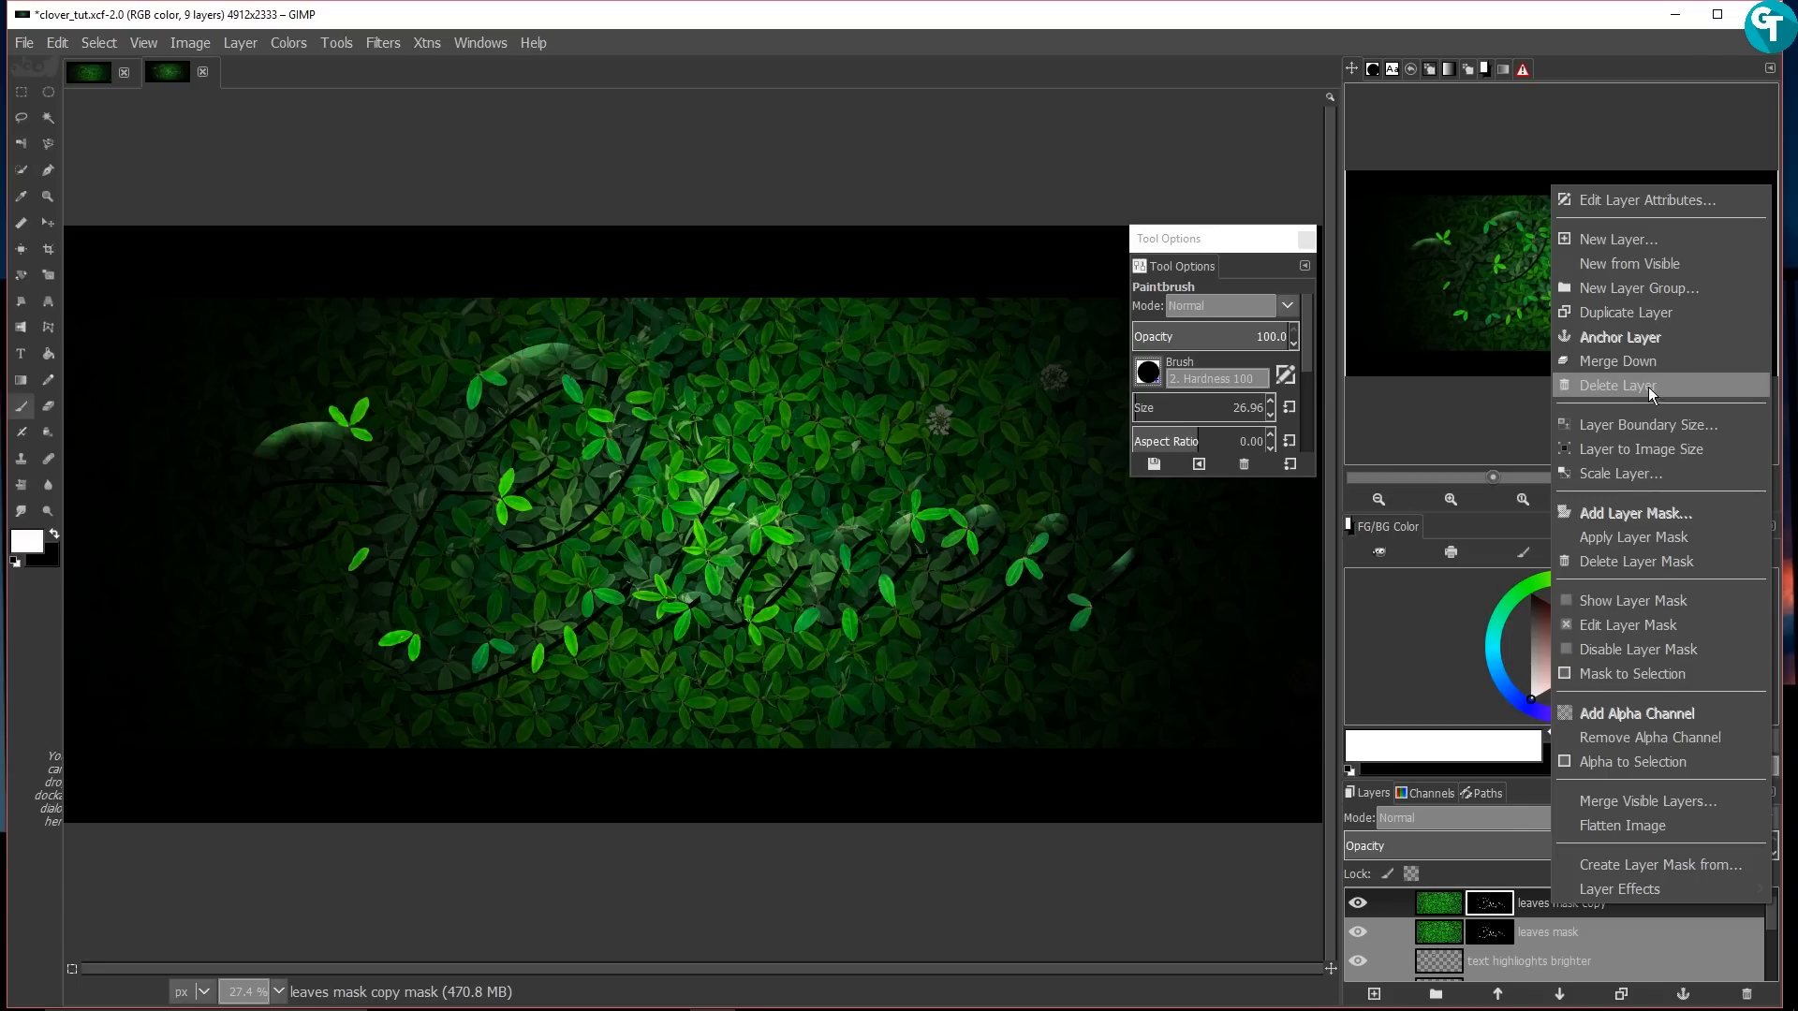
left_click(1676, 538)
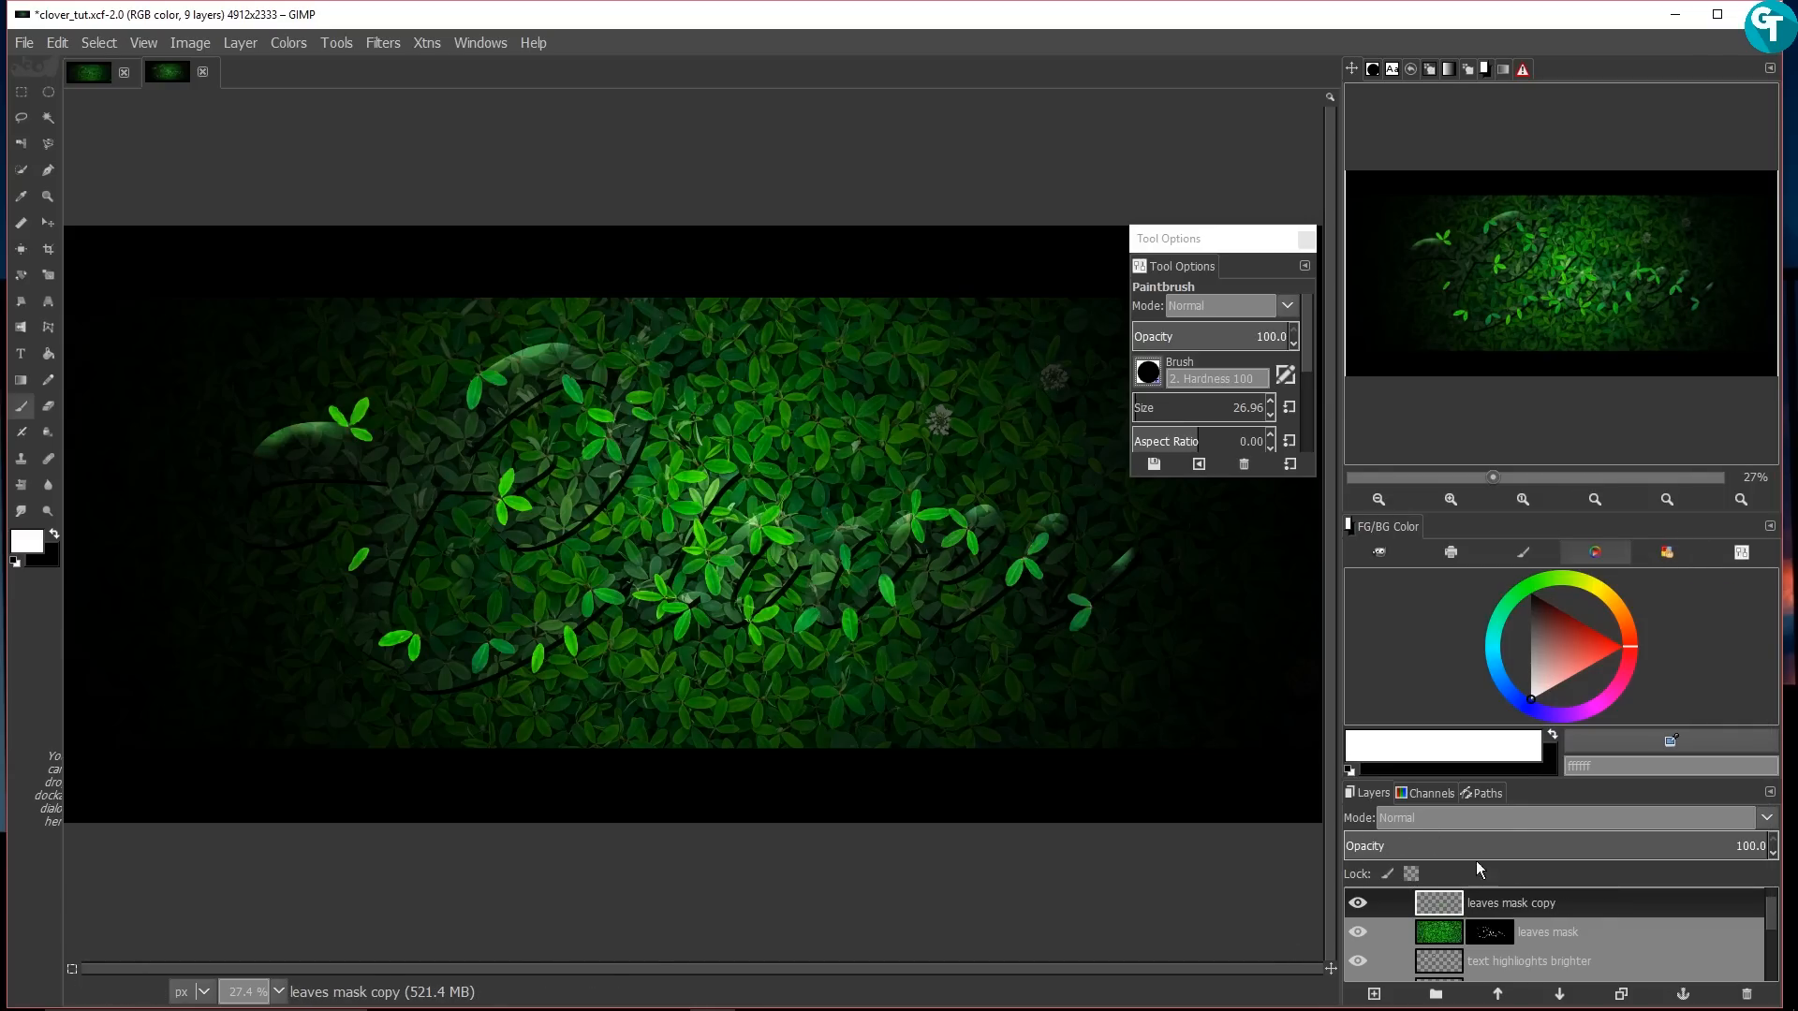
Step: Rename the duplicated leaves layer to "Leaves top color"
double_click(1545, 902)
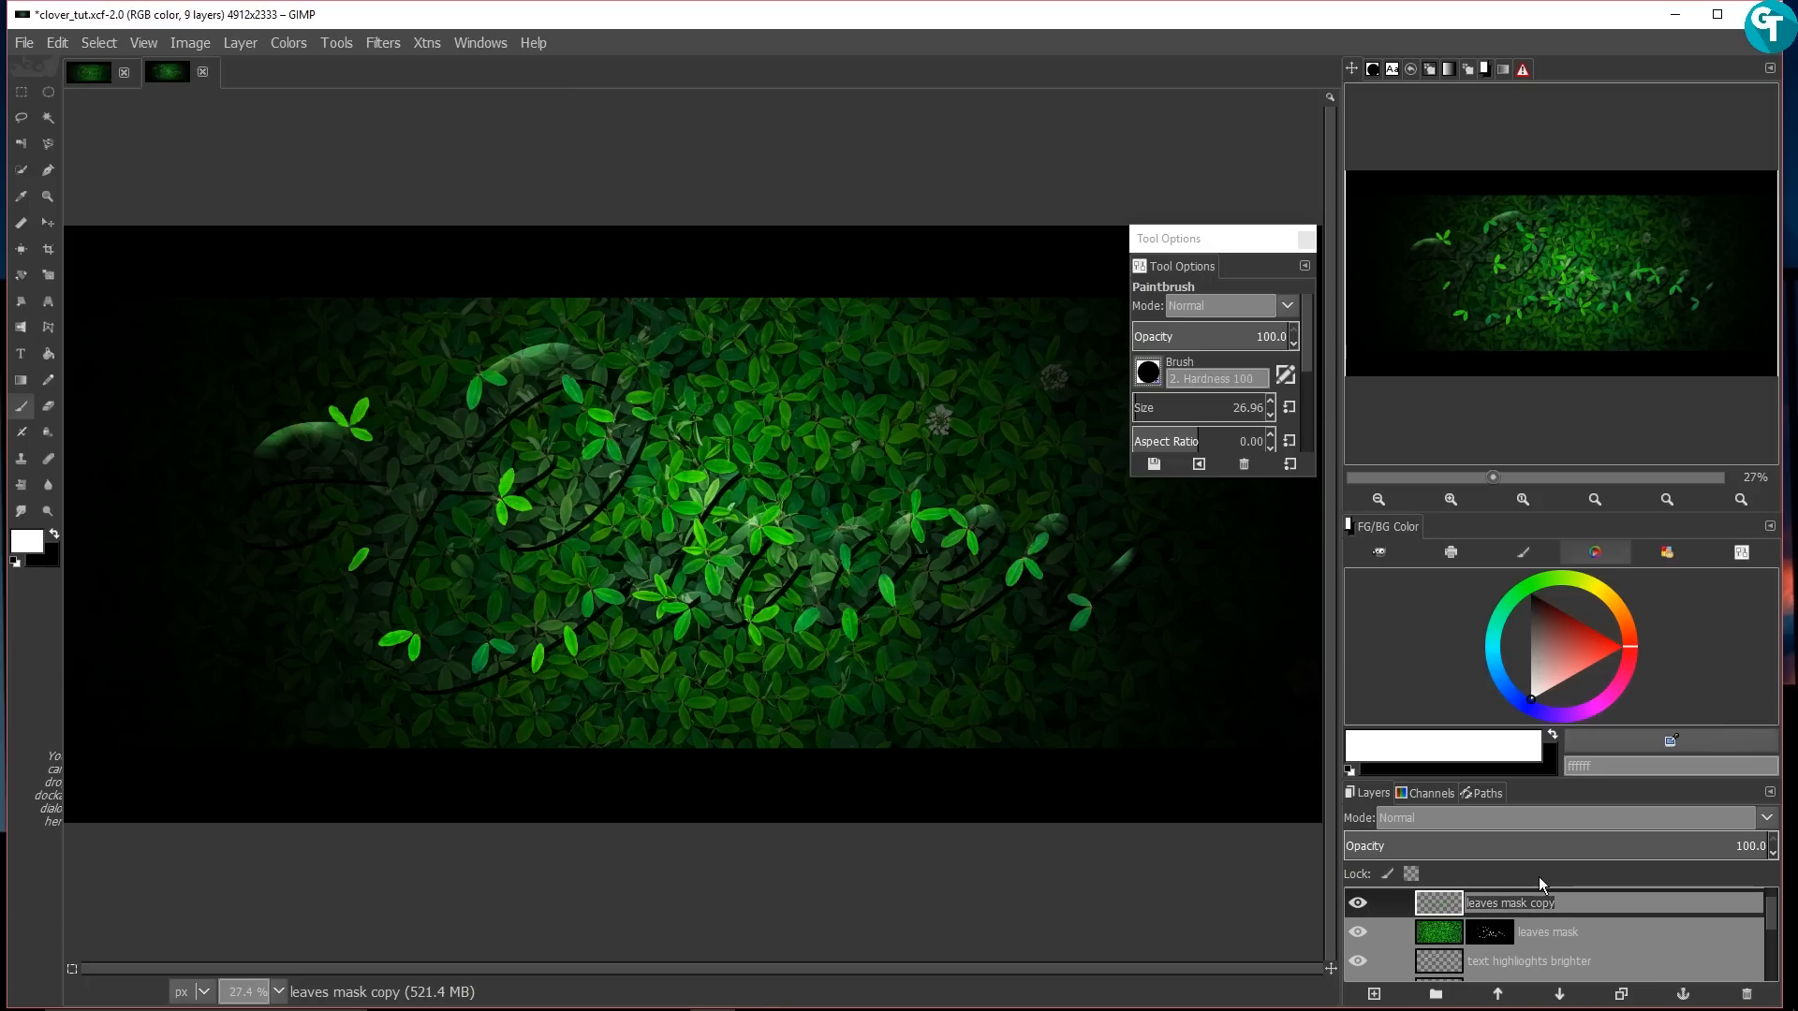
type("Leaves top color")
key("Return")
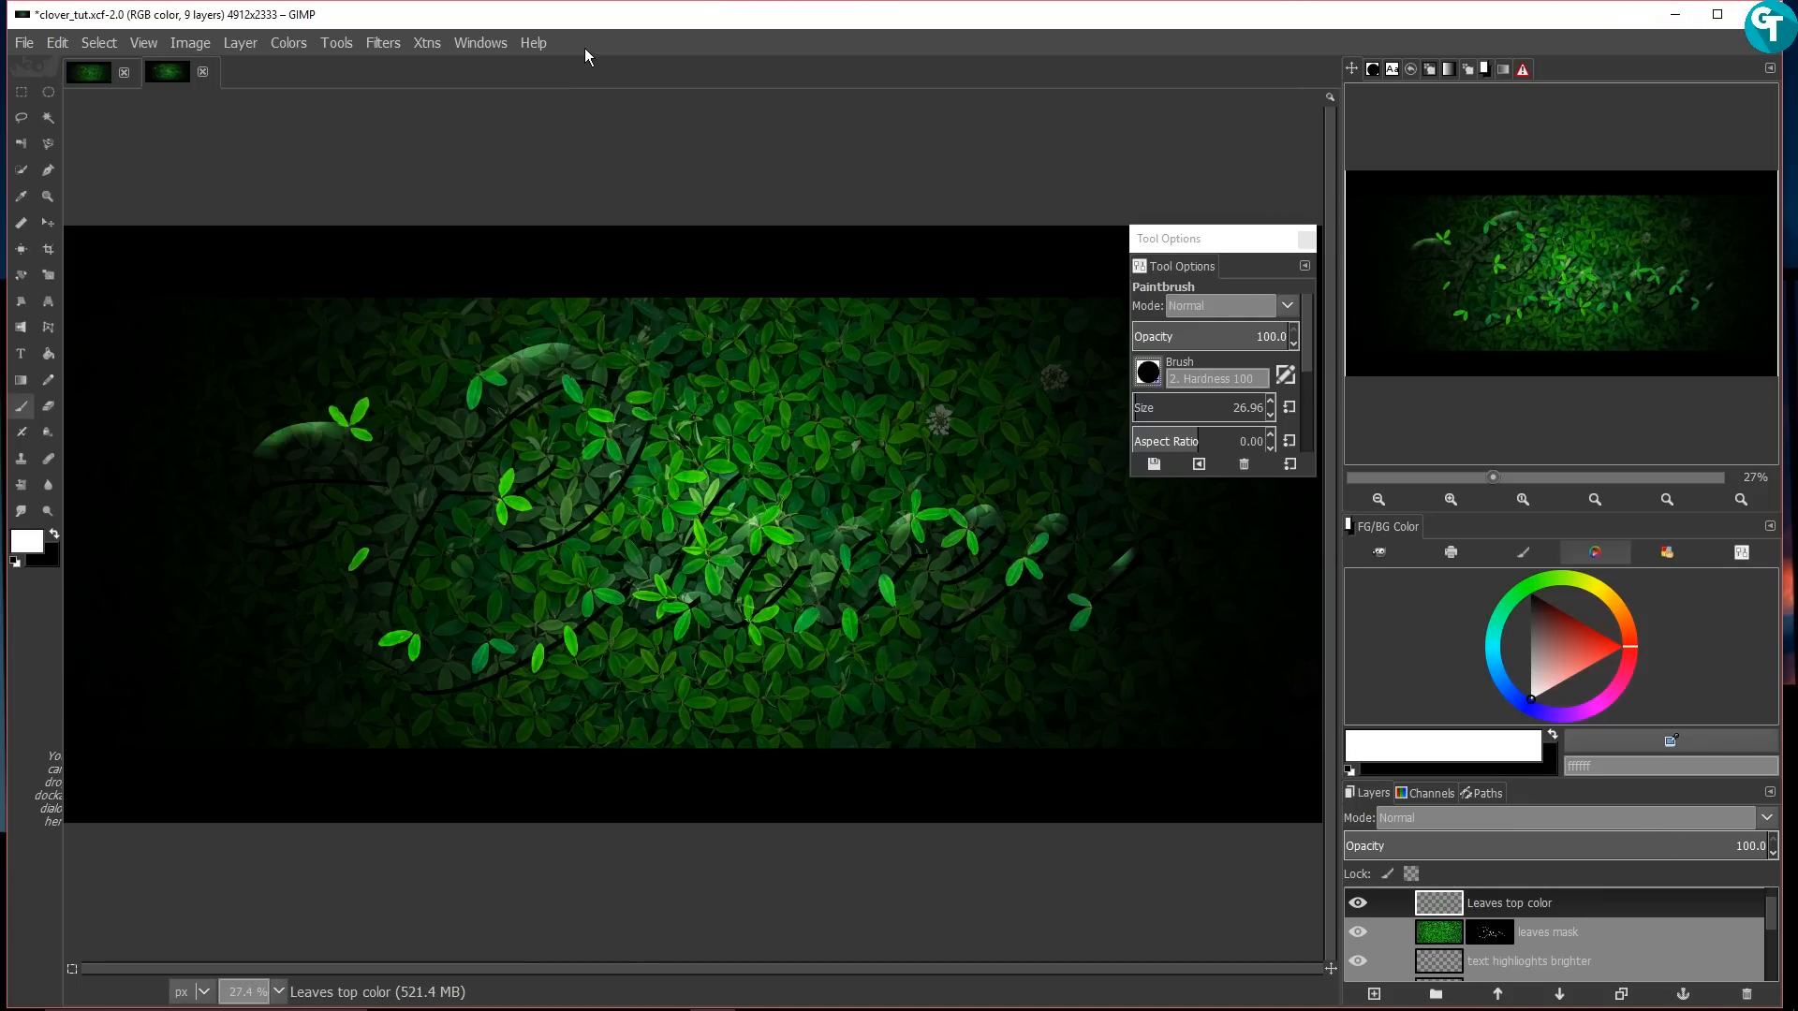
Step: Apply a Gaussian Blur with an 8 px horizontal and vertical radius to the Leaves top color layer
left_click(333, 47)
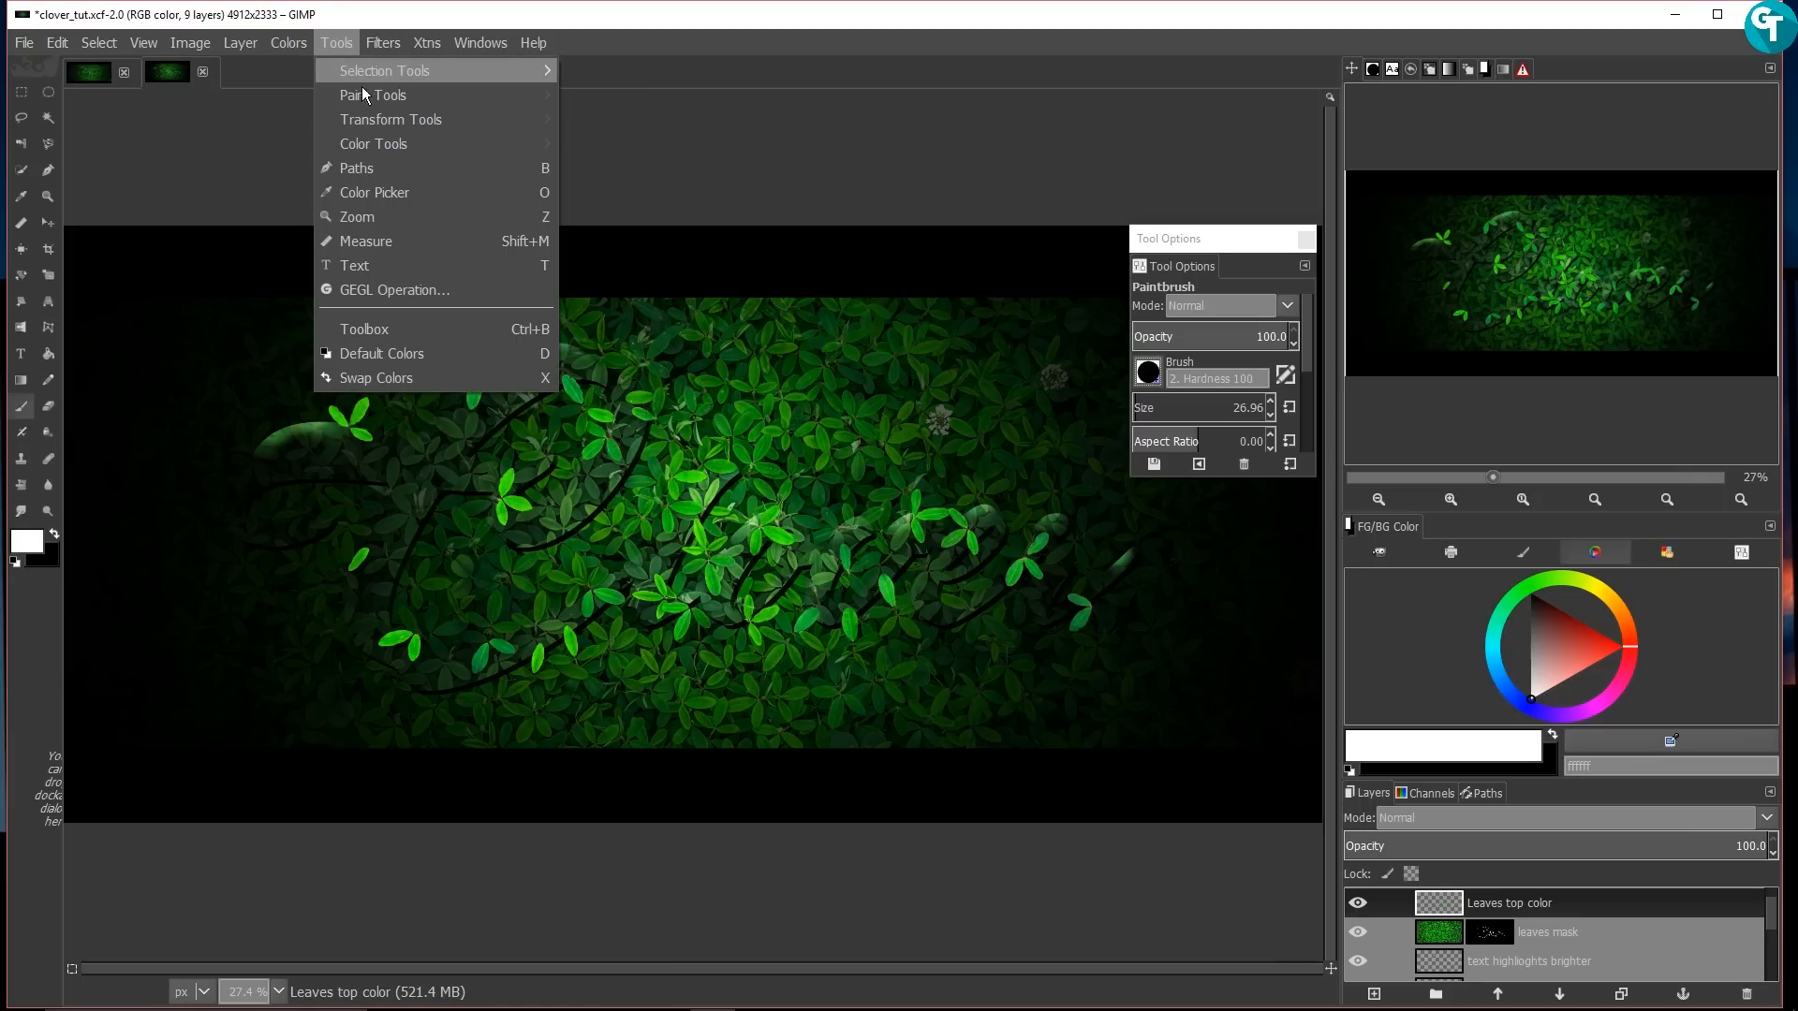
mouse_move(400, 45)
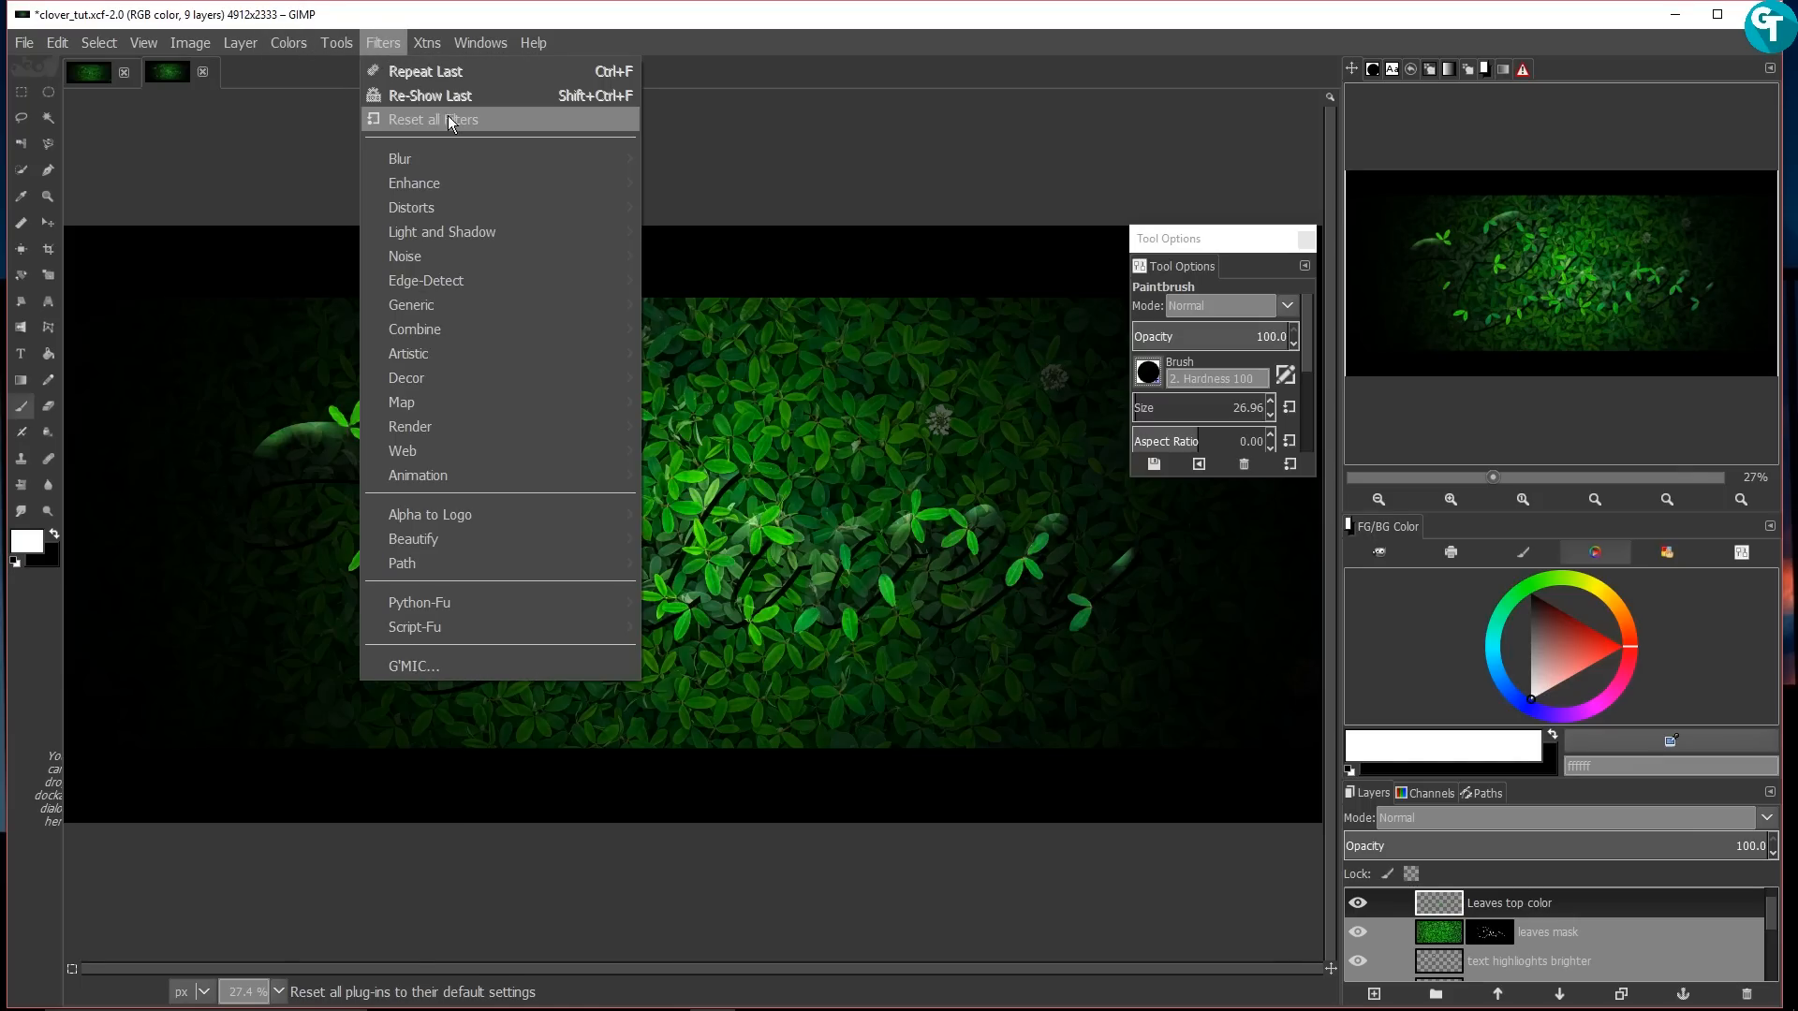
mouse_move(607, 160)
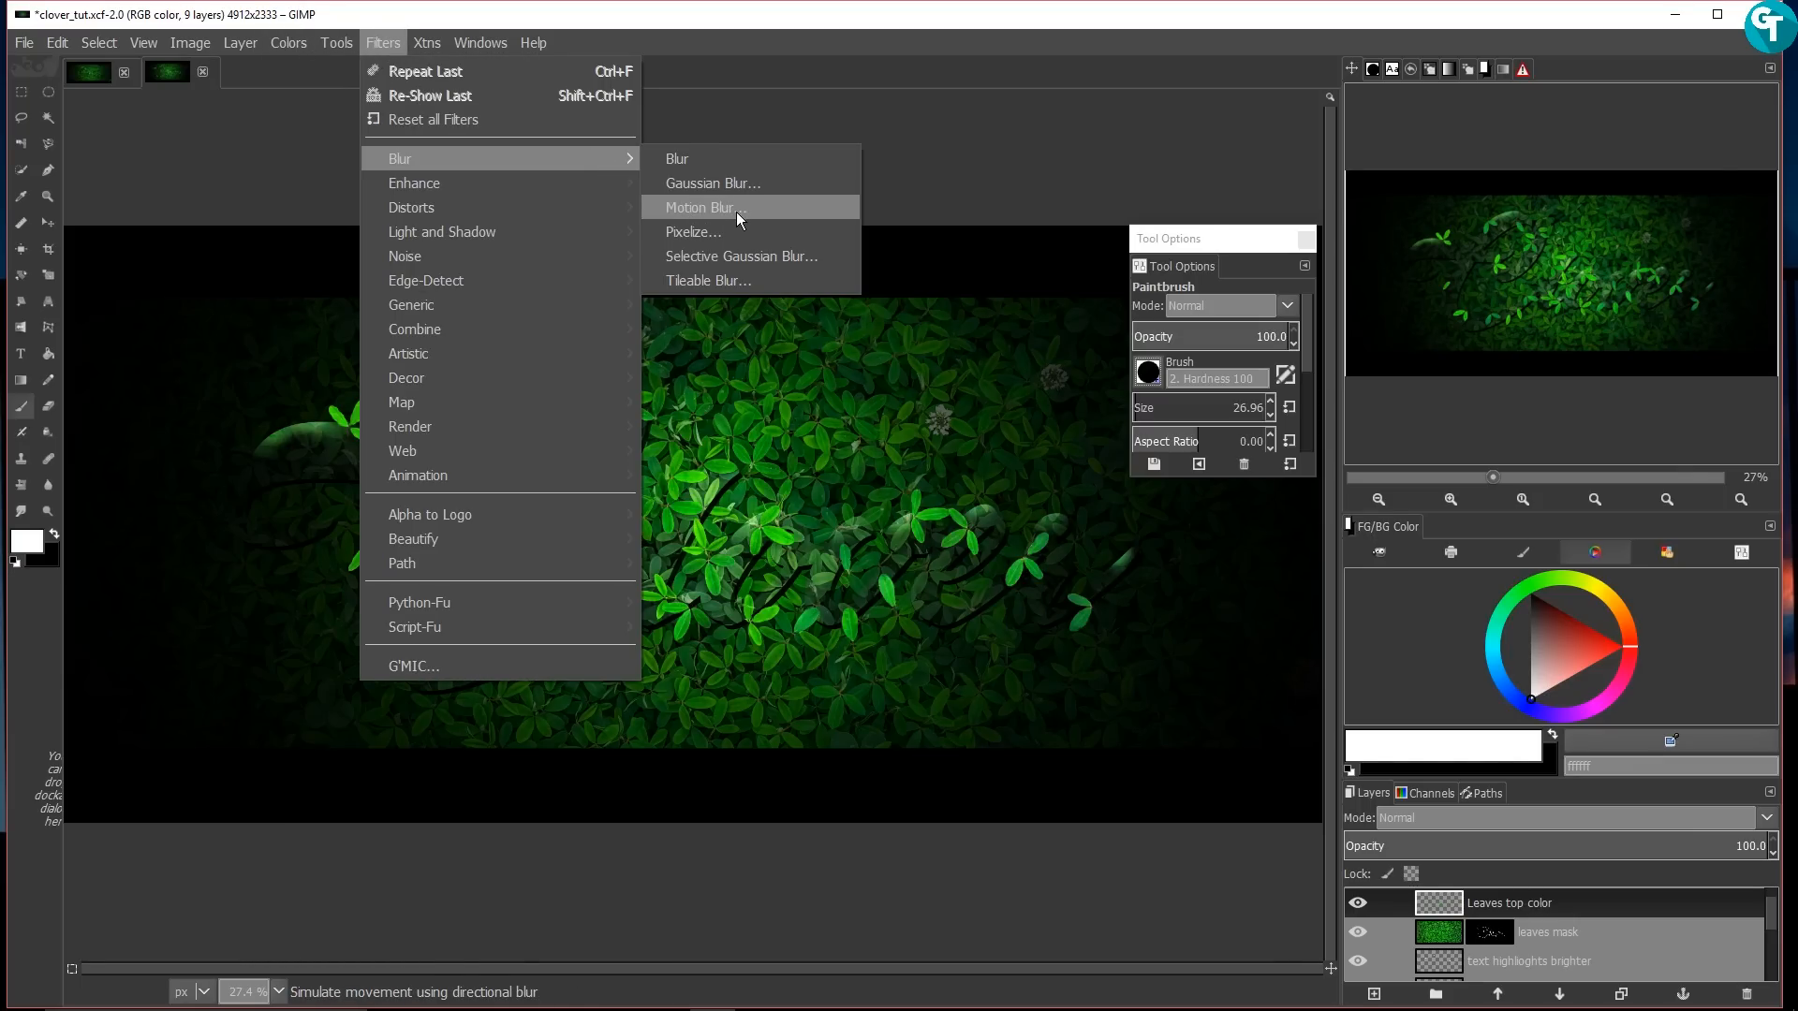
left_click(740, 183)
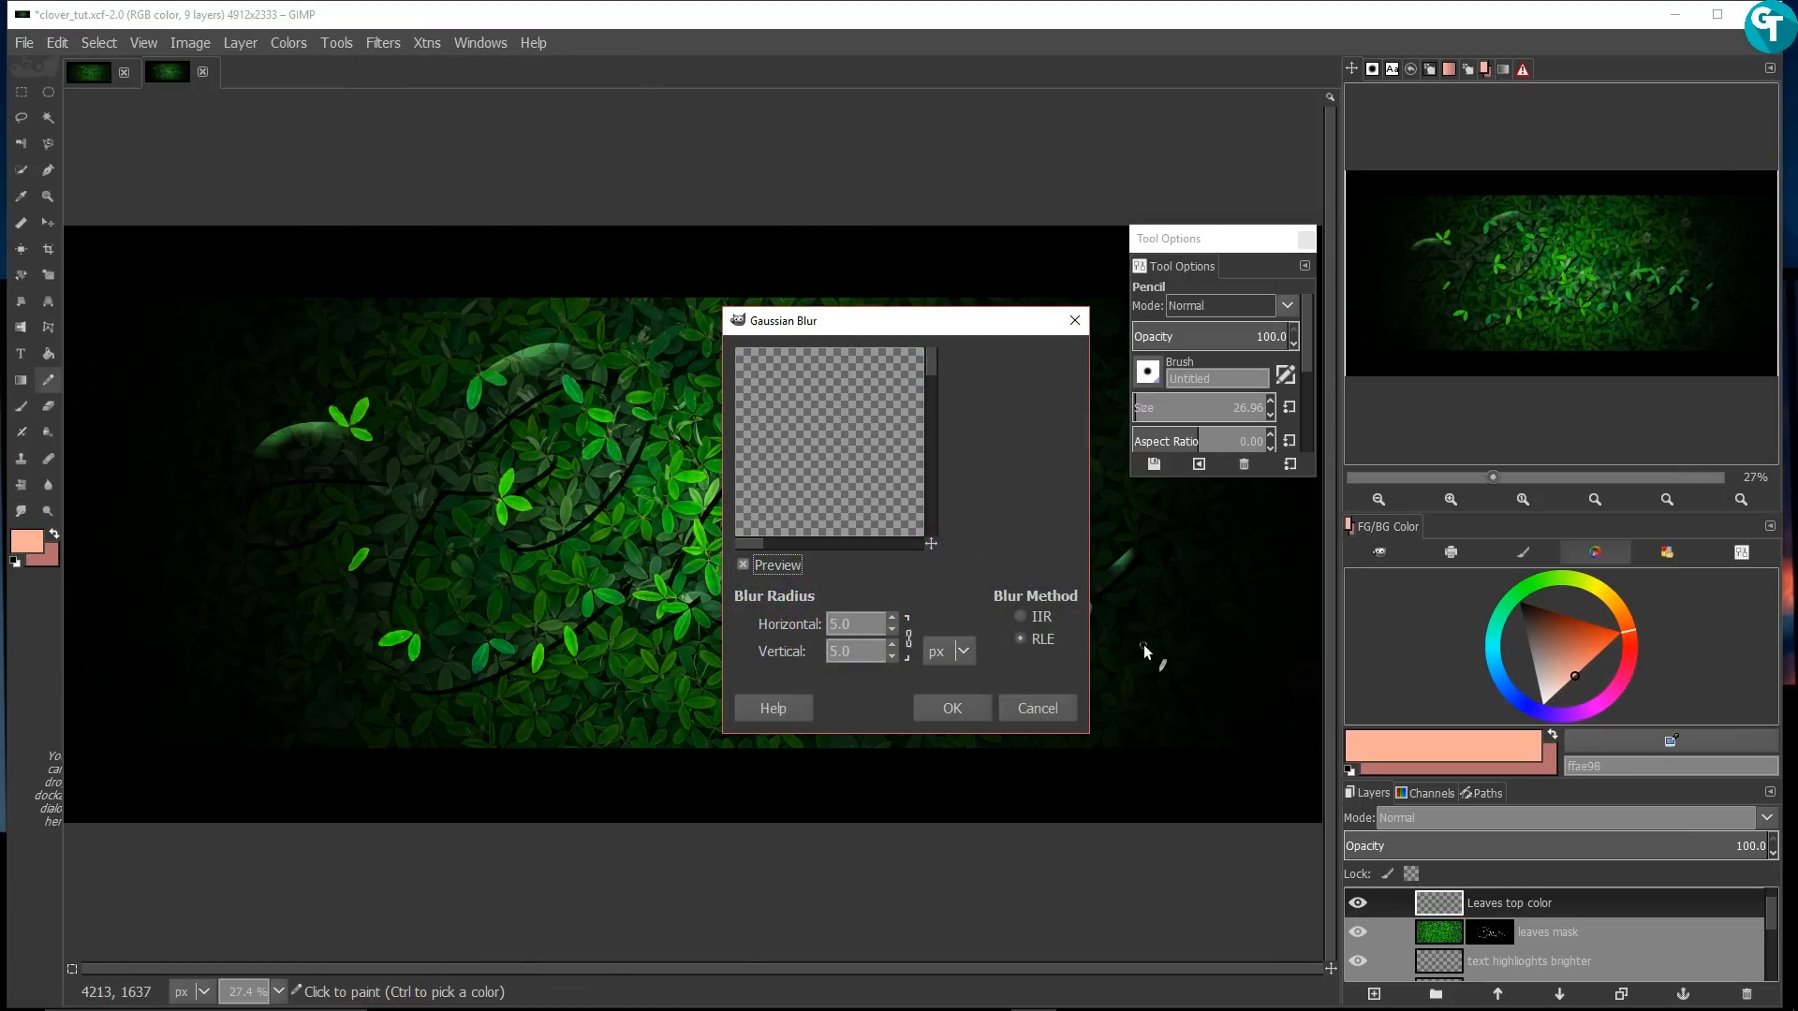
scroll(892, 629, "up", 3)
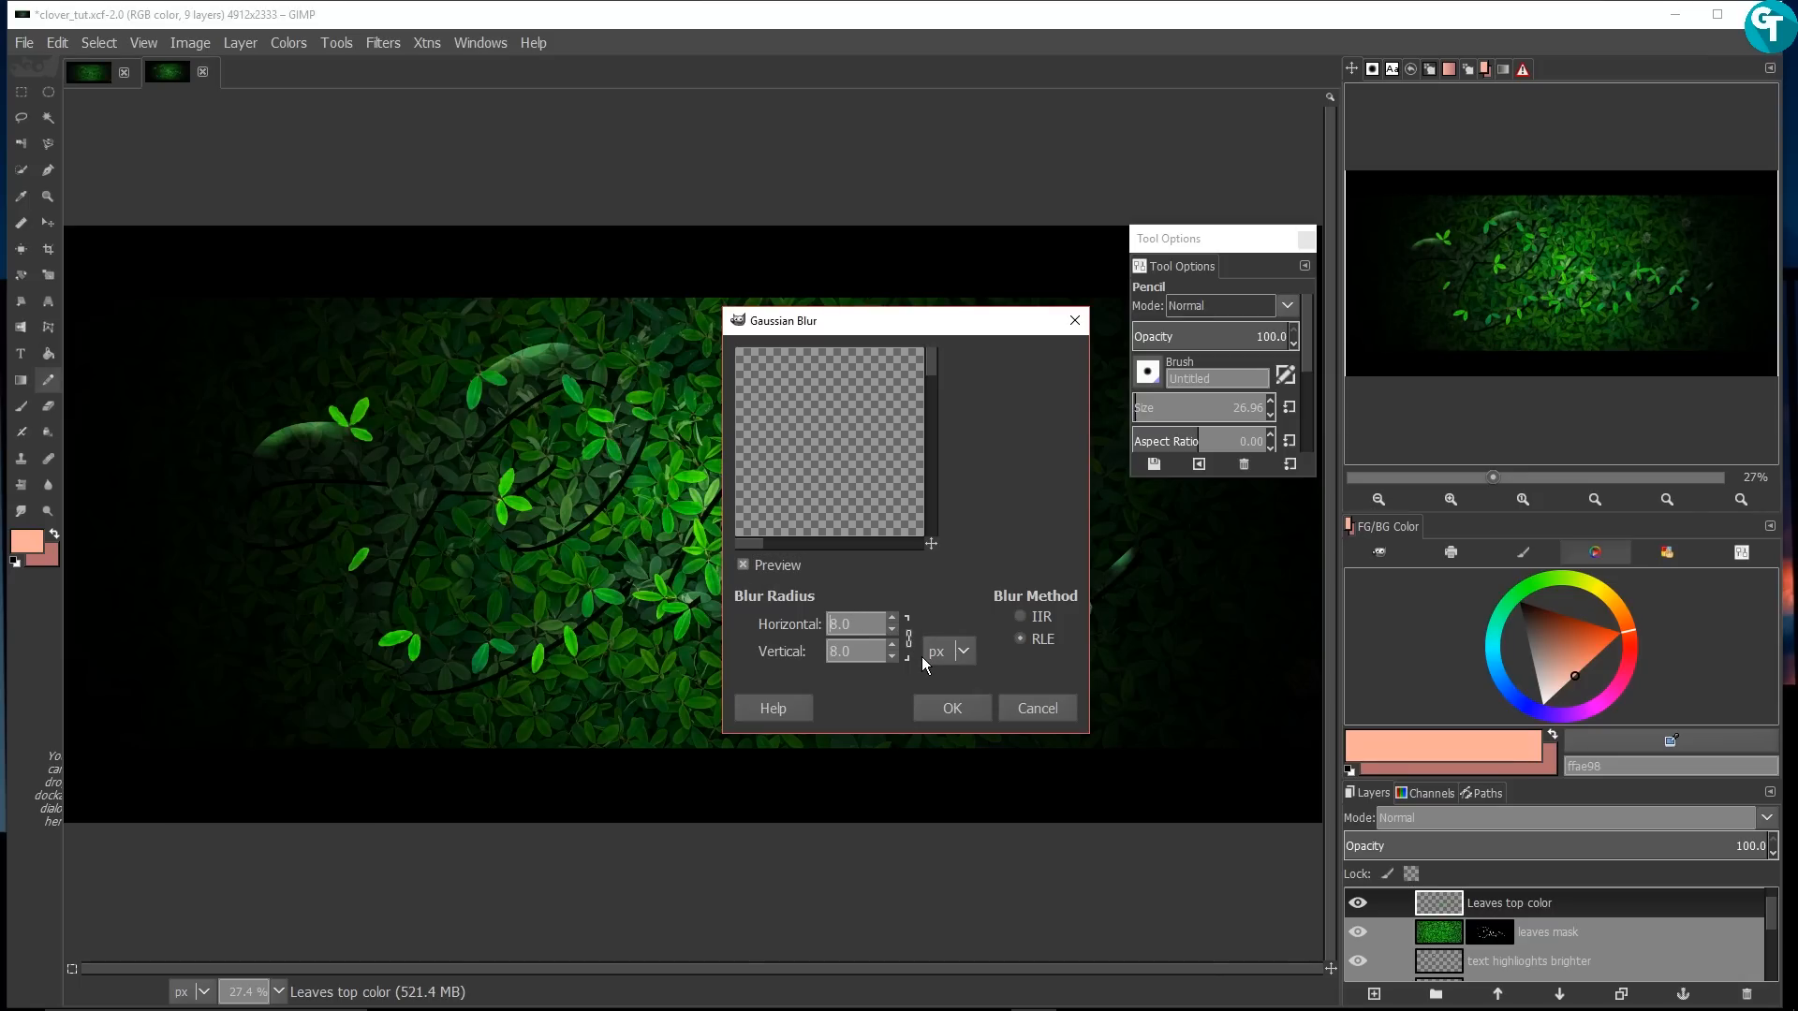
left_click(947, 708)
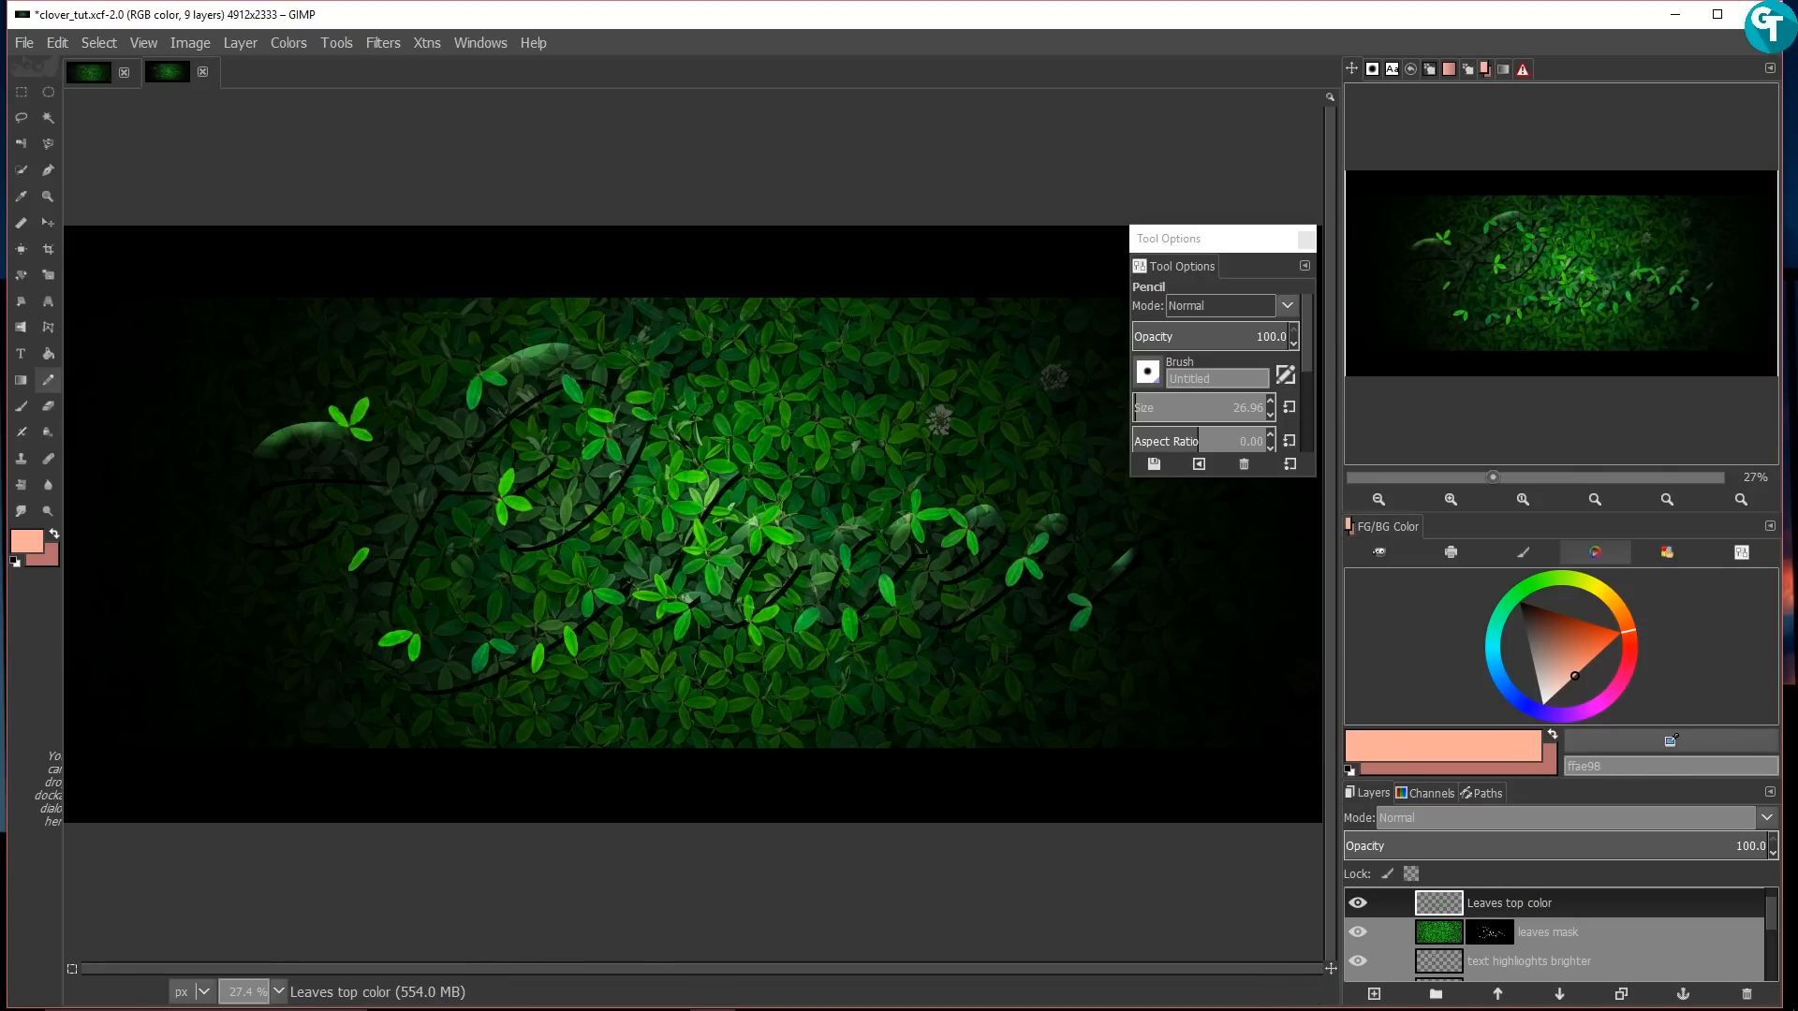
Step: Add a new transparent layer above Leaves top color and ready the Paintbrush with black as the foreground colour
left_click(1375, 993)
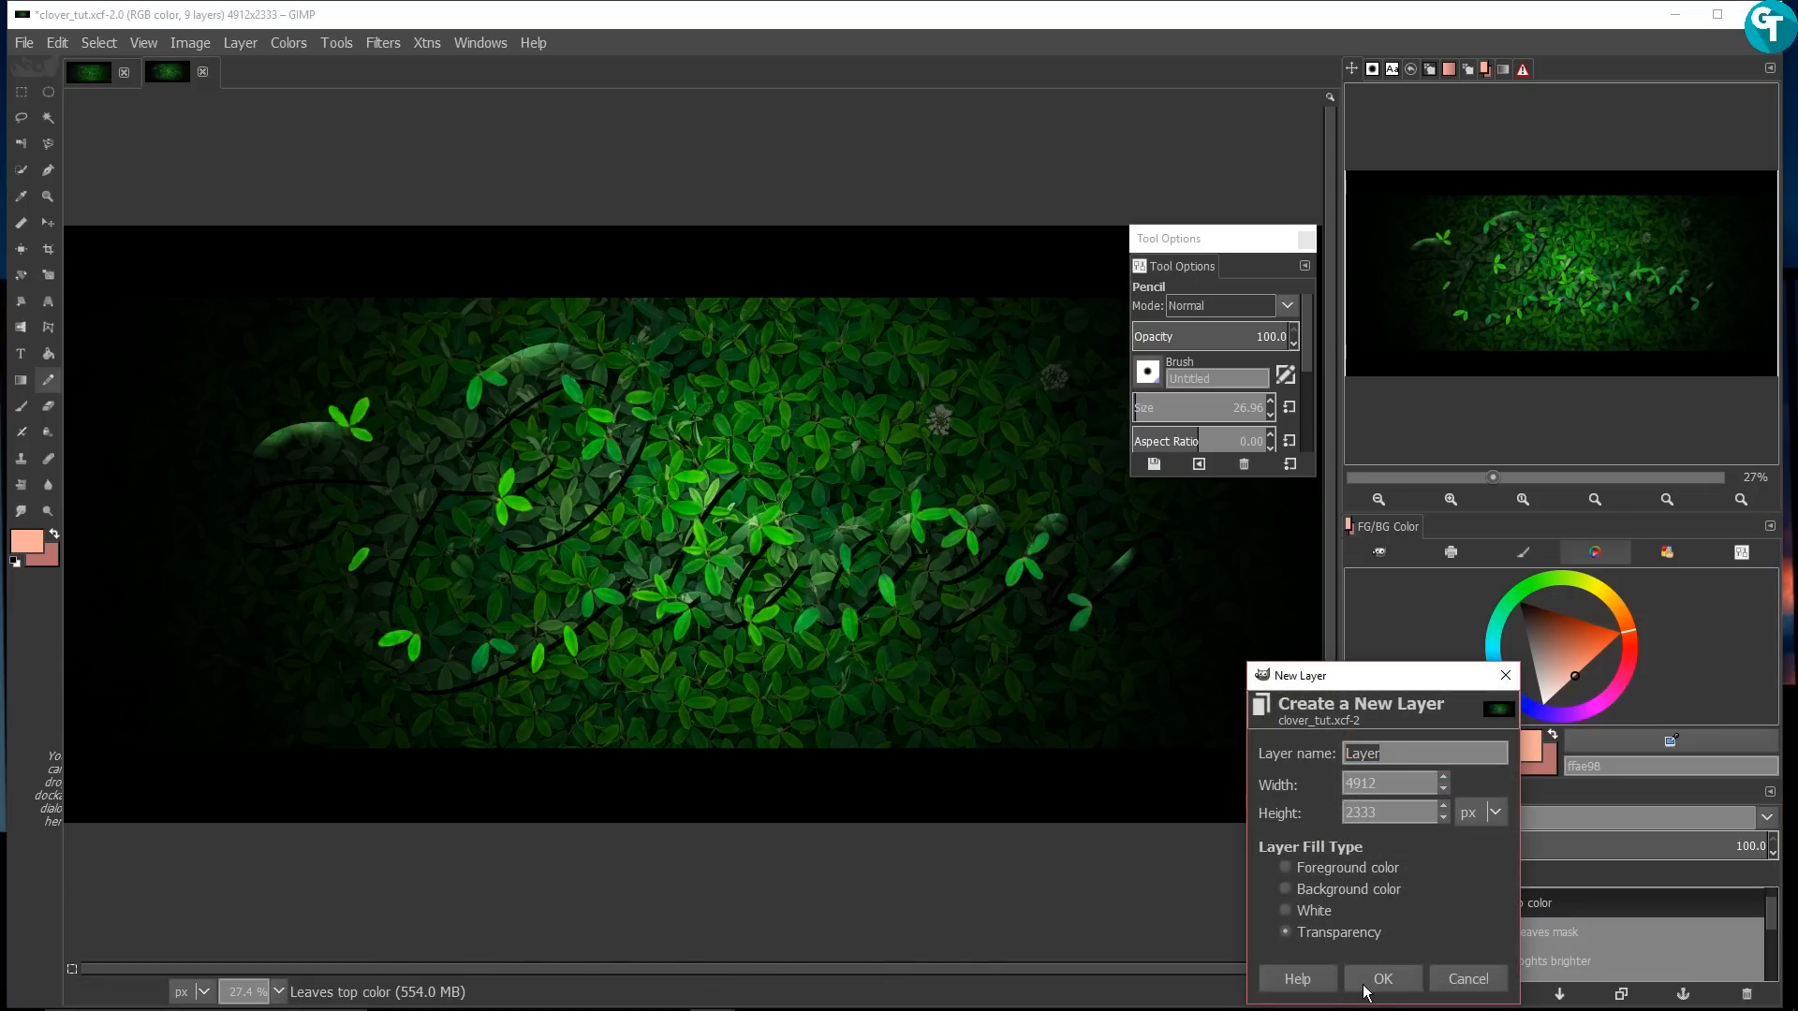
left_click(1381, 974)
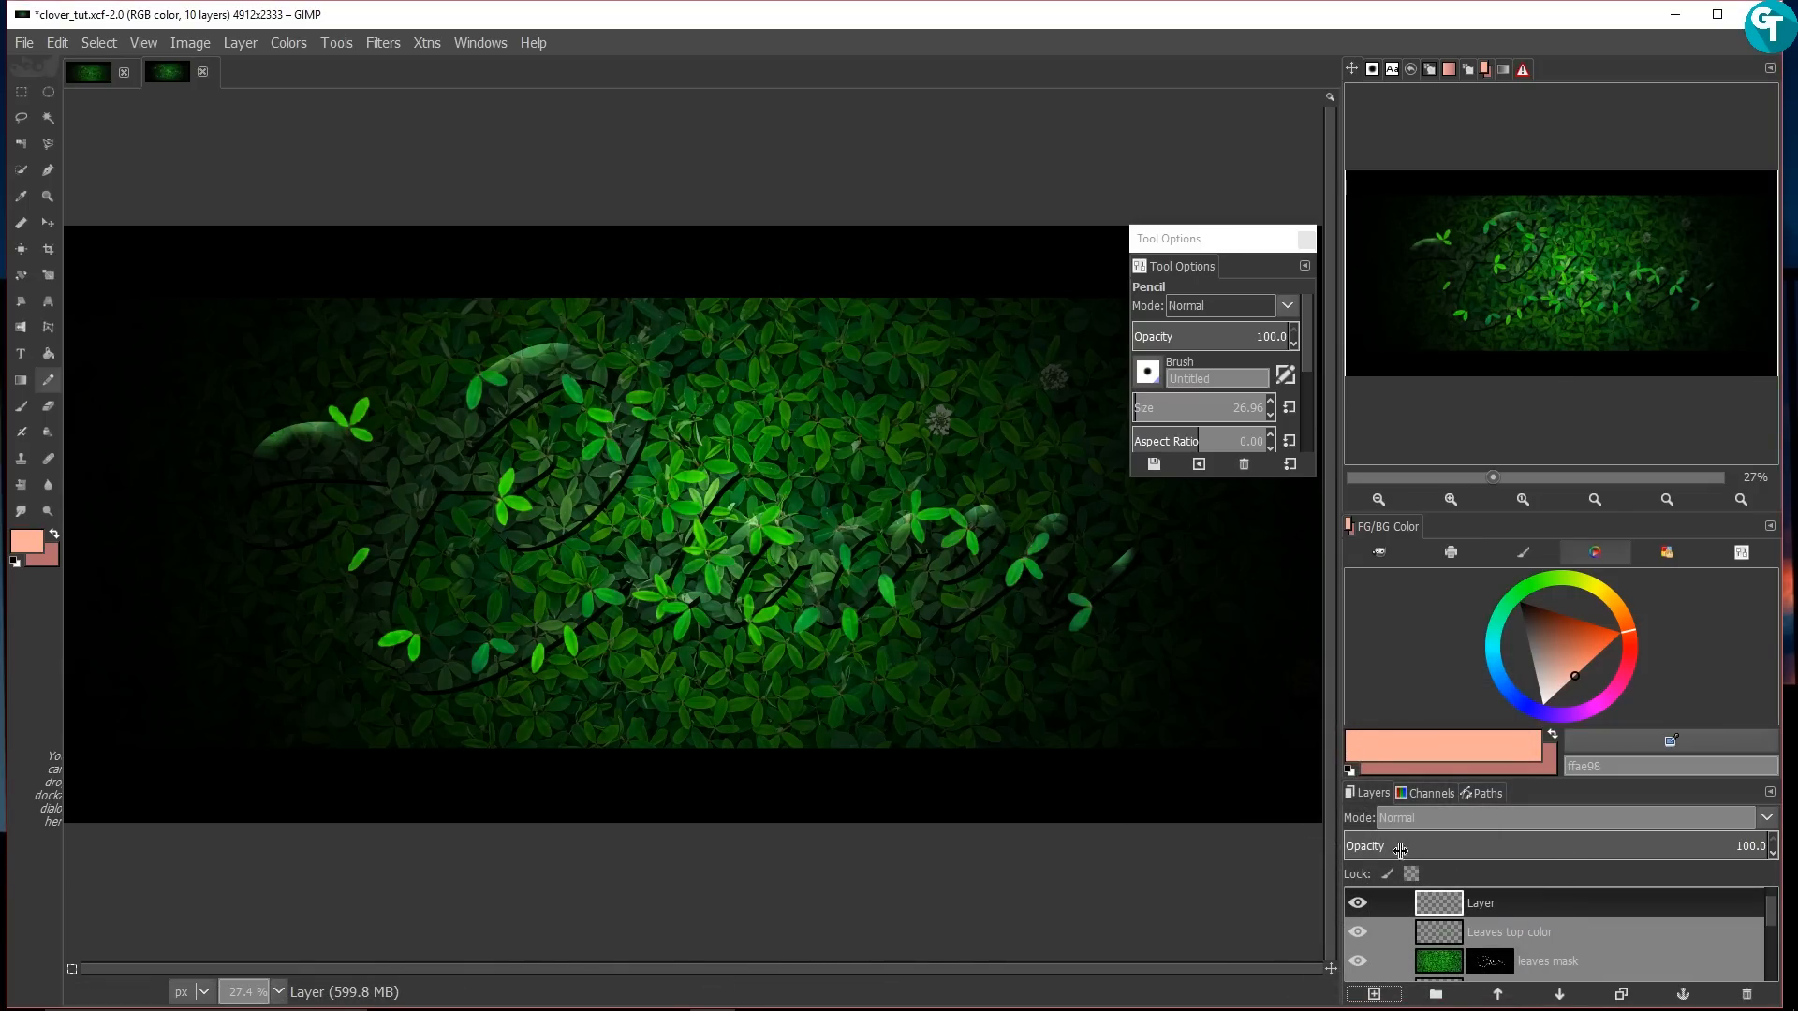
key("d")
key("x")
key("p")
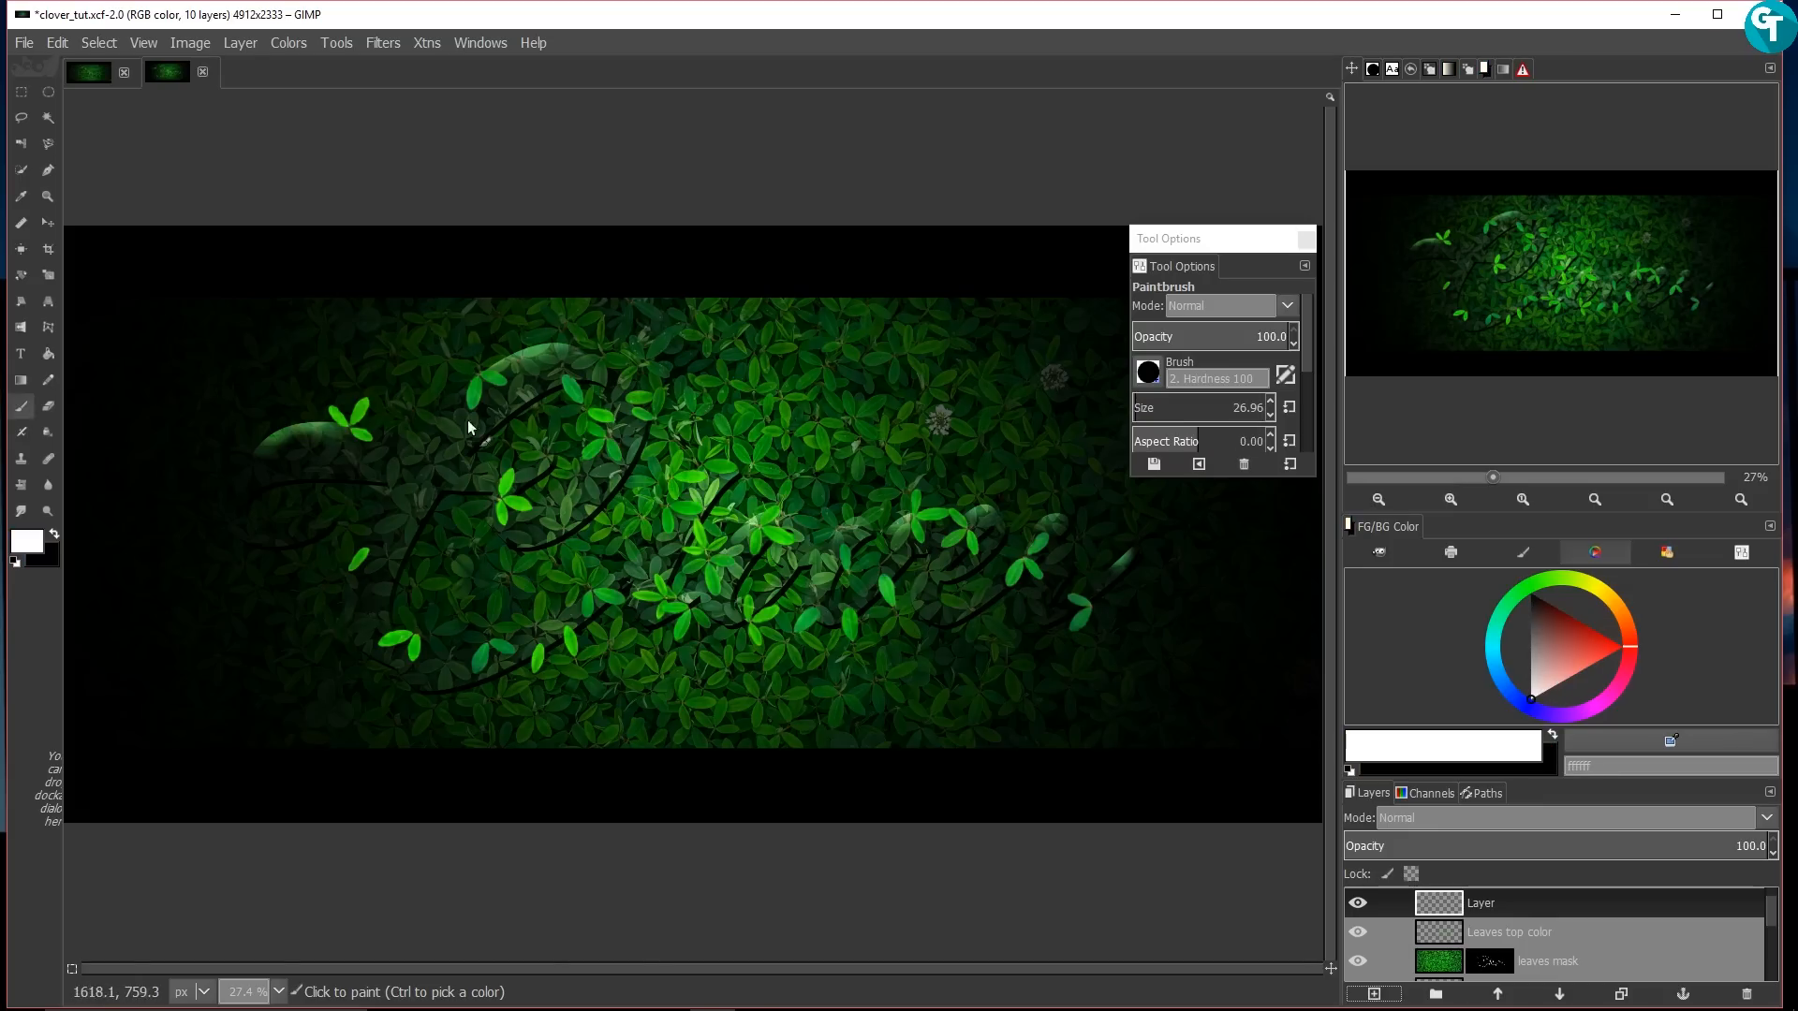
key("x")
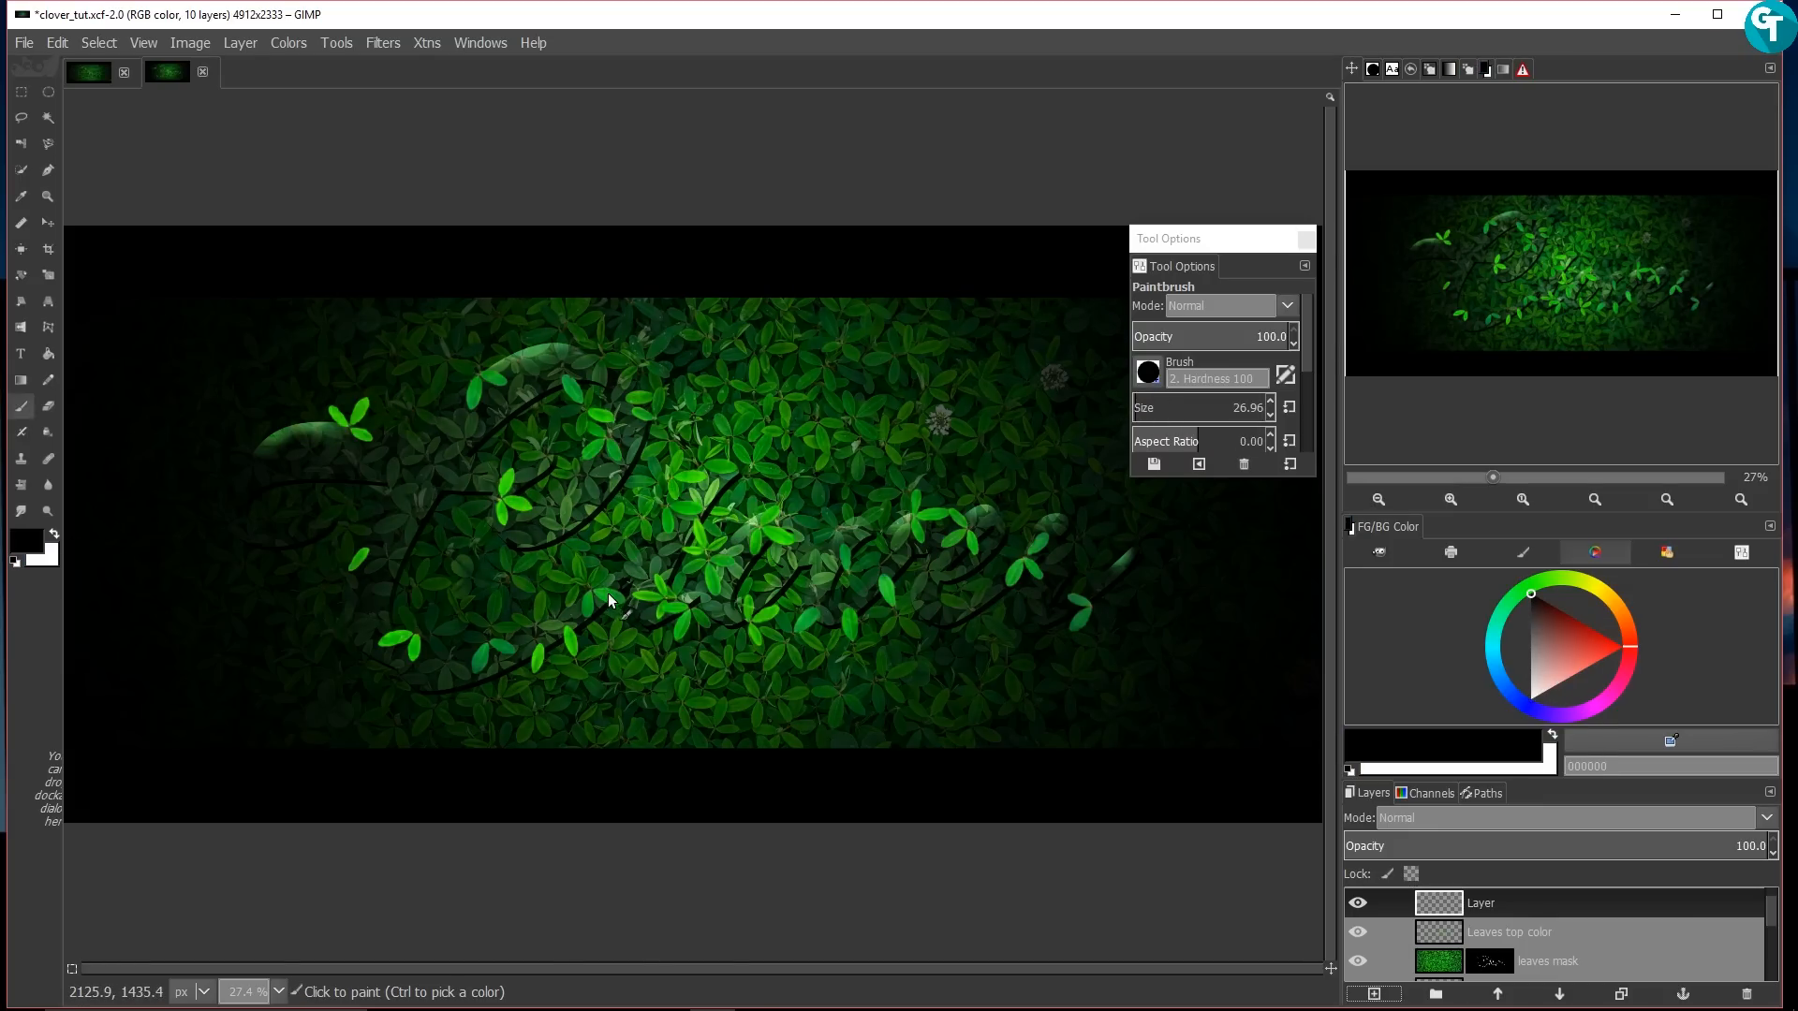
Step: Enlarge the Paintbrush to size 71.35 and lower the new layer's opacity to 18.3
key("bracketright")
key("bracketright")
key("bracketright")
key("bracketright")
key("bracketright")
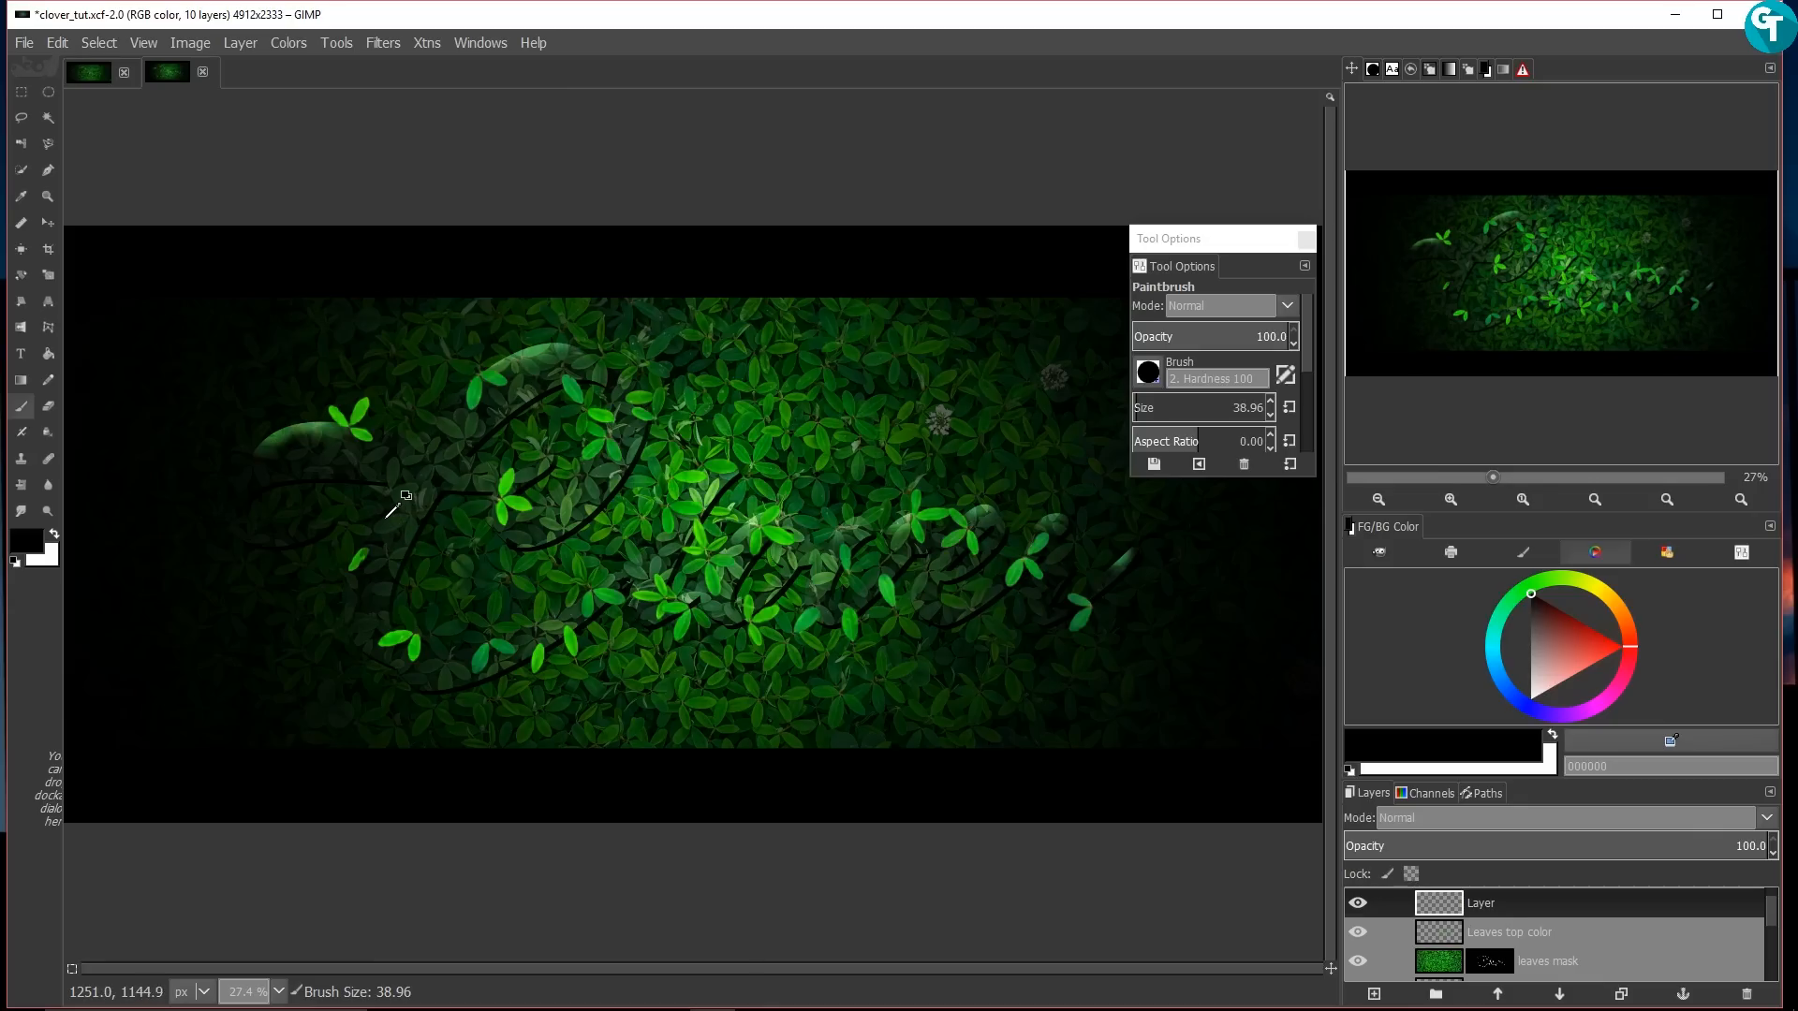
left_click(1420, 843)
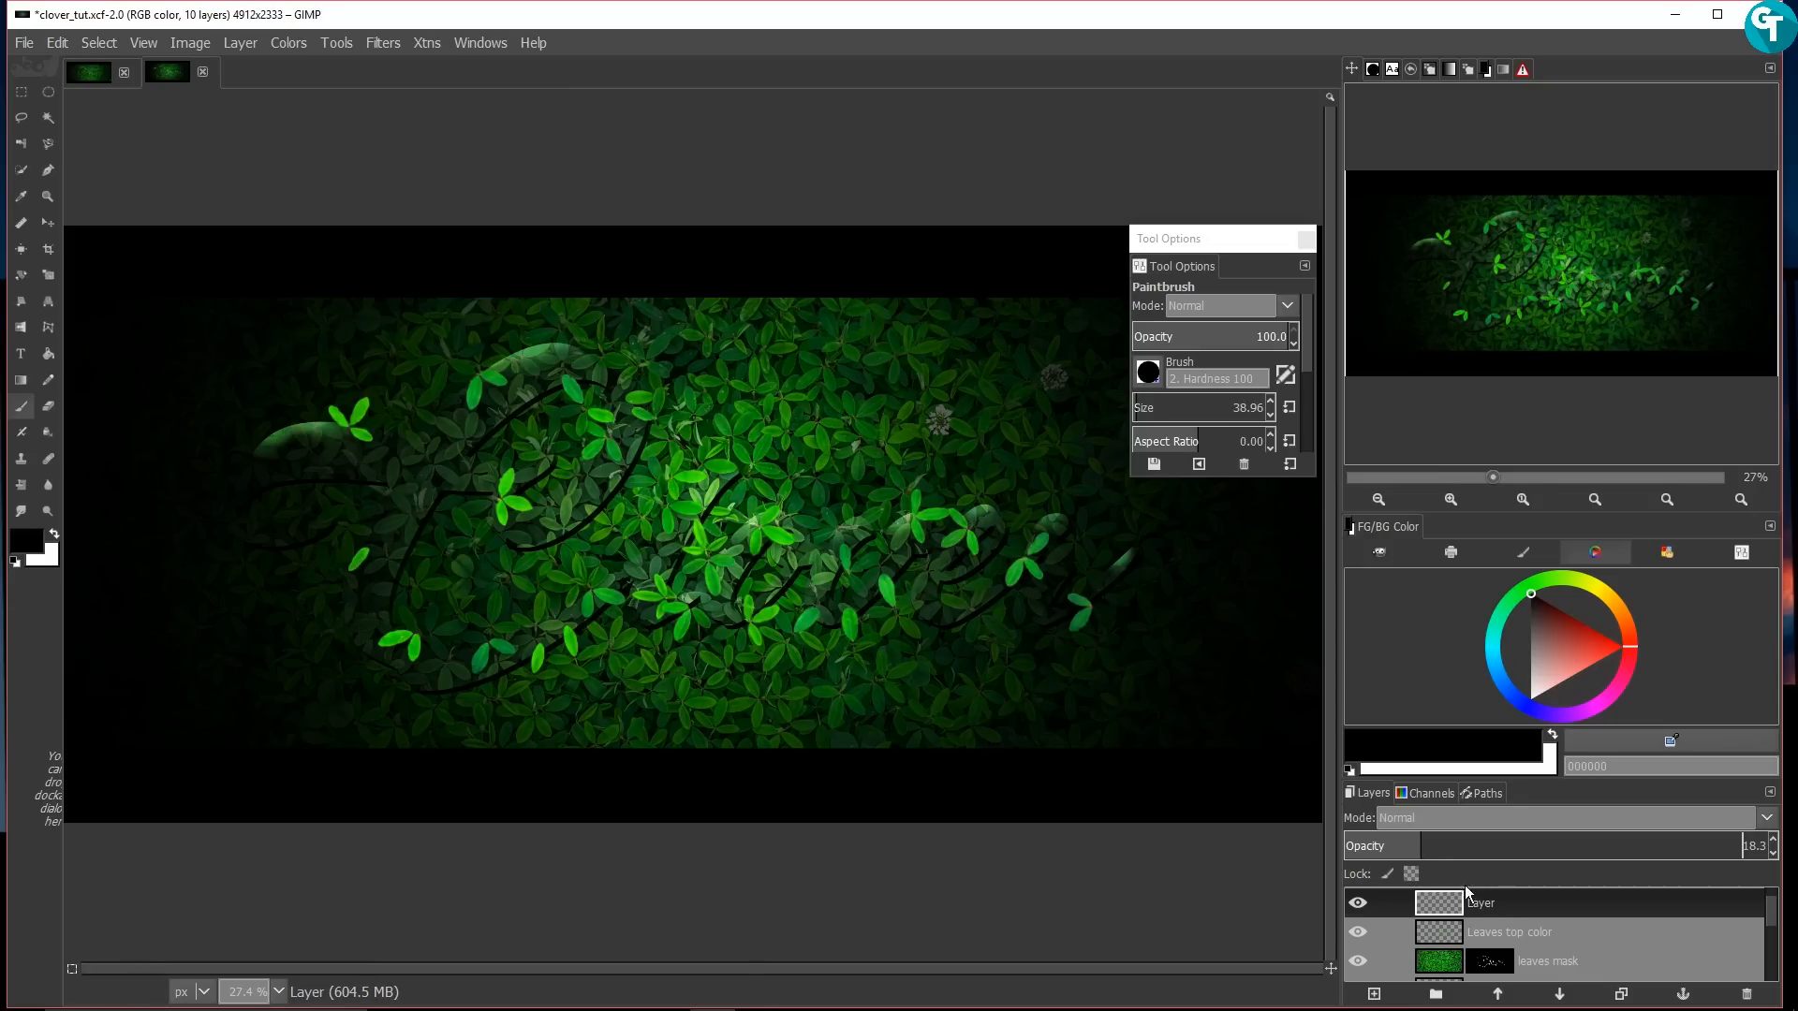
double_click(1497, 901)
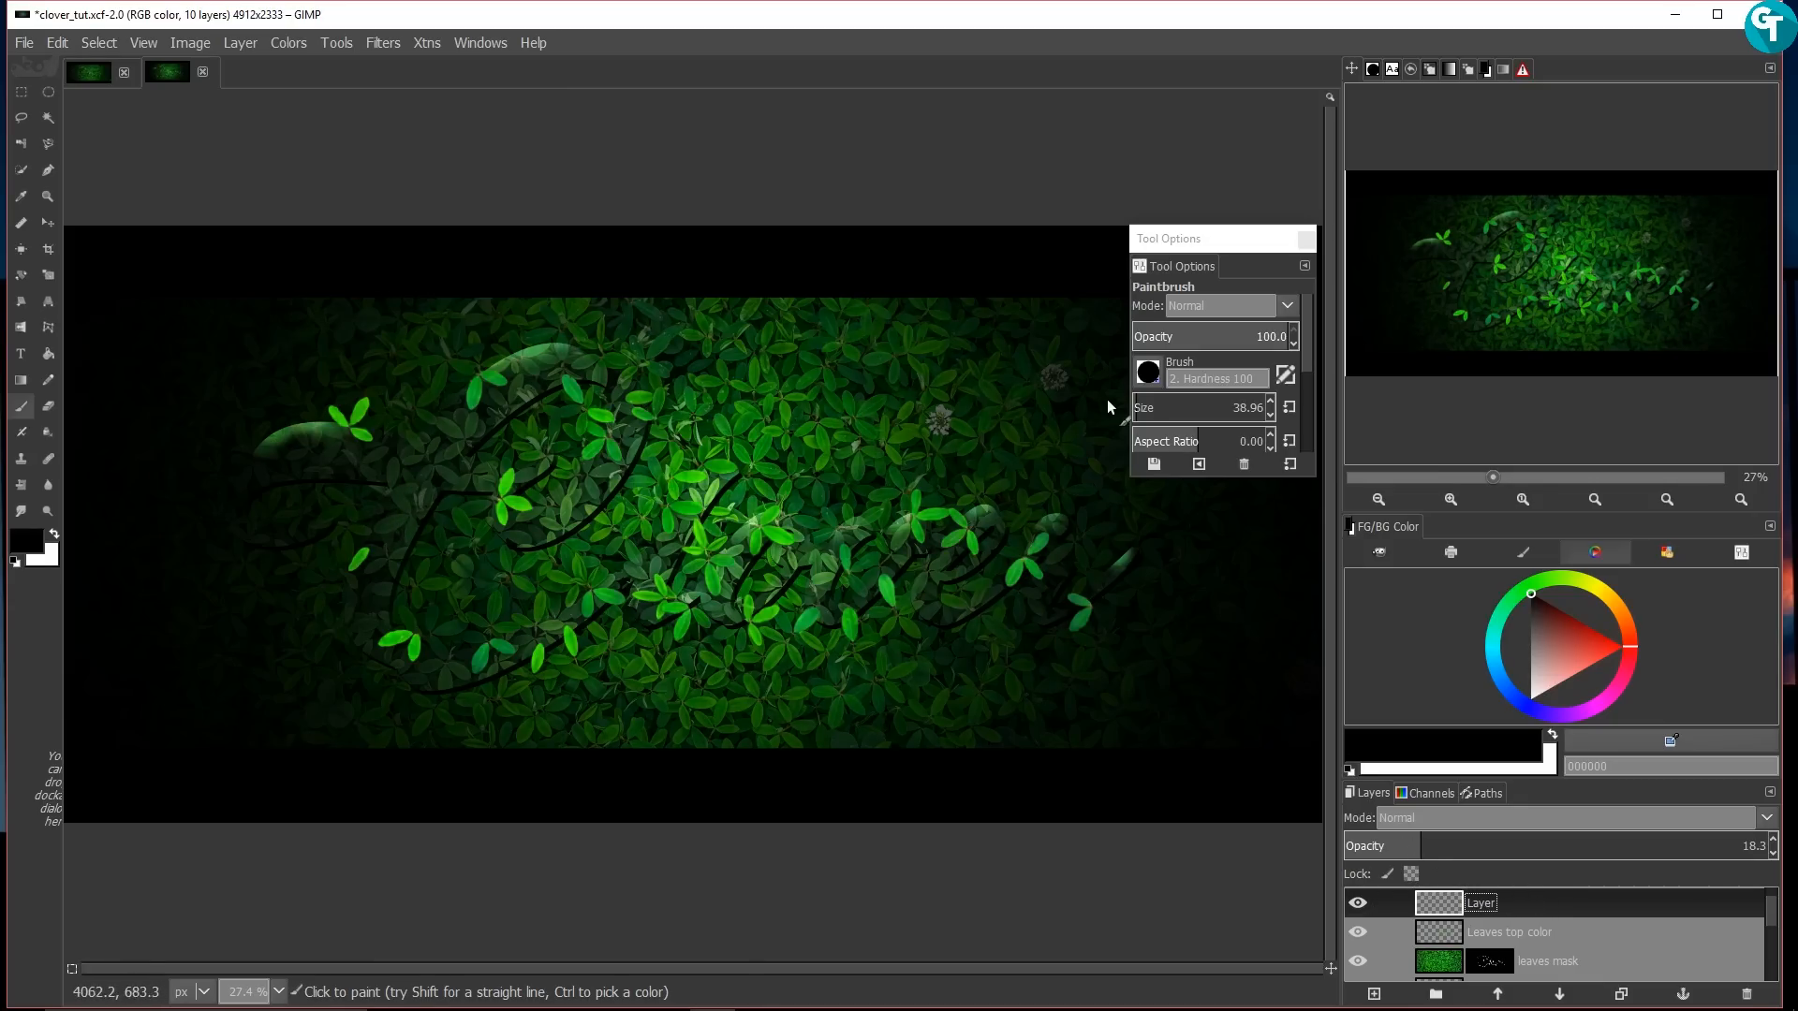
left_click_drag(1141, 409, 1233, 410)
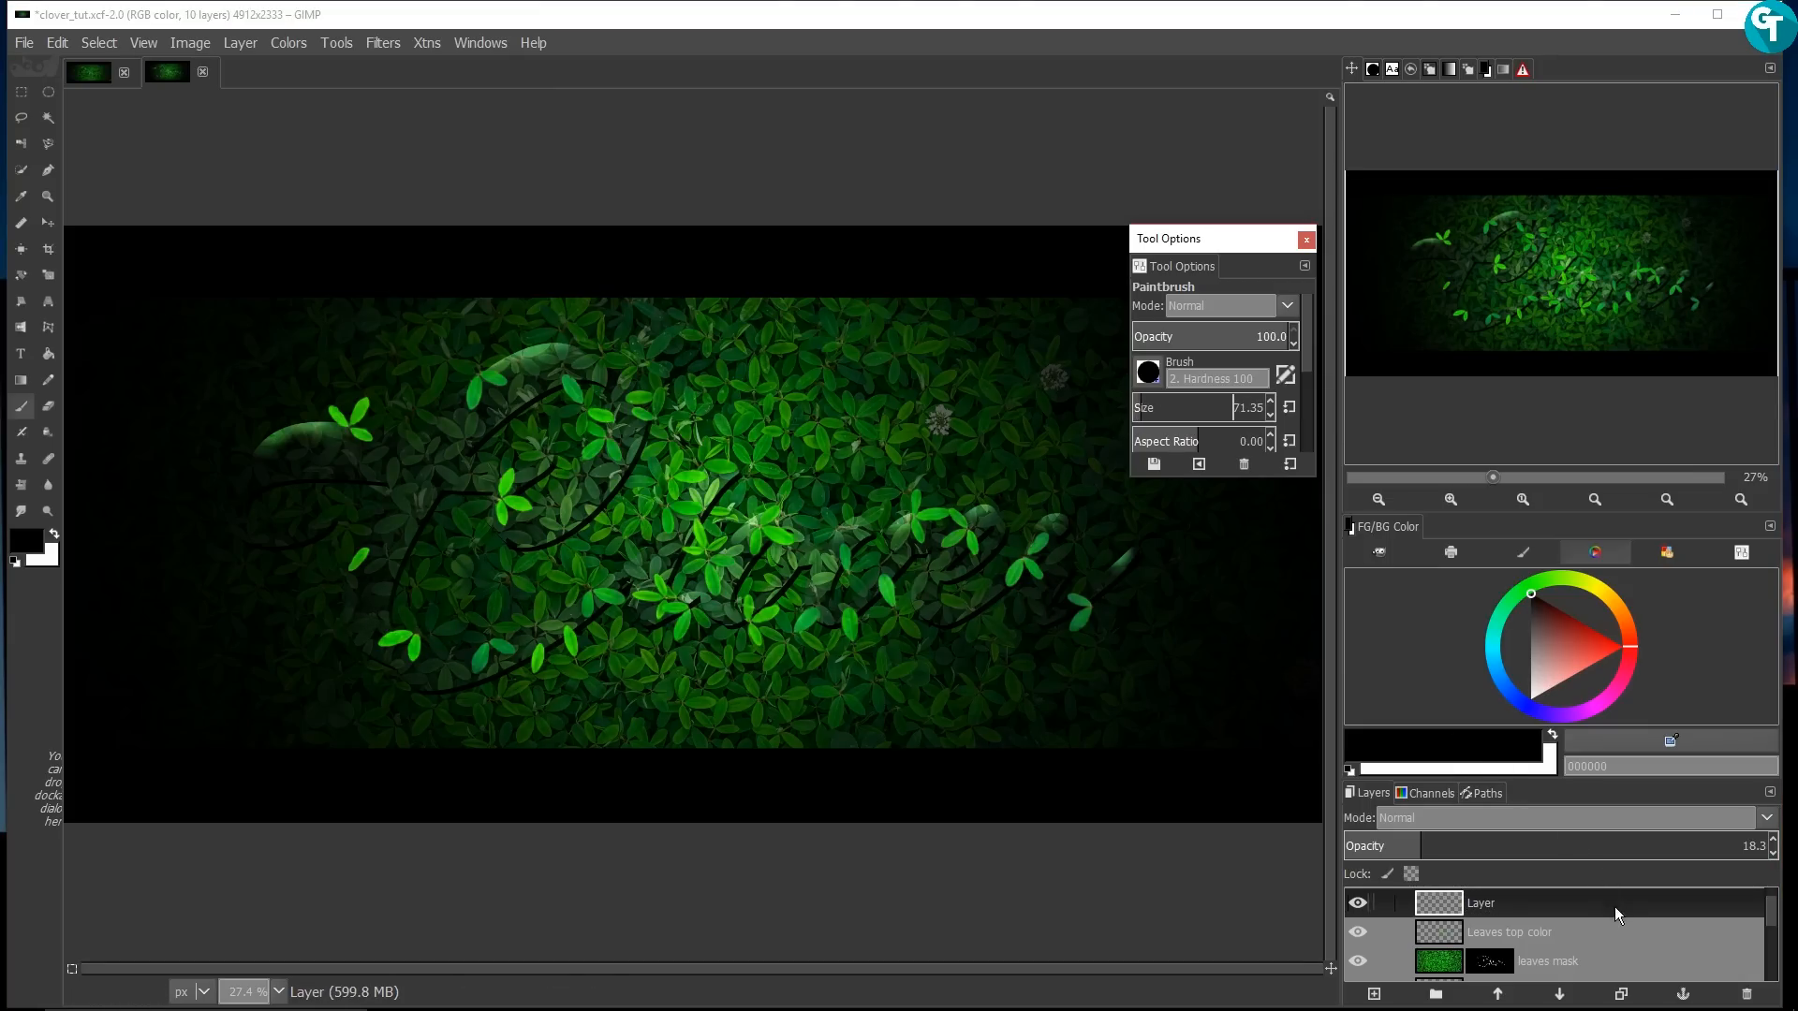
Step: Try painting black over the leaf pair near the C's base with the new layer placed beneath Leaves top color
mouse_move(1596, 904)
left_mouse_down()
mouse_move(1592, 950)
mouse_move(1593, 929)
left_mouse_up()
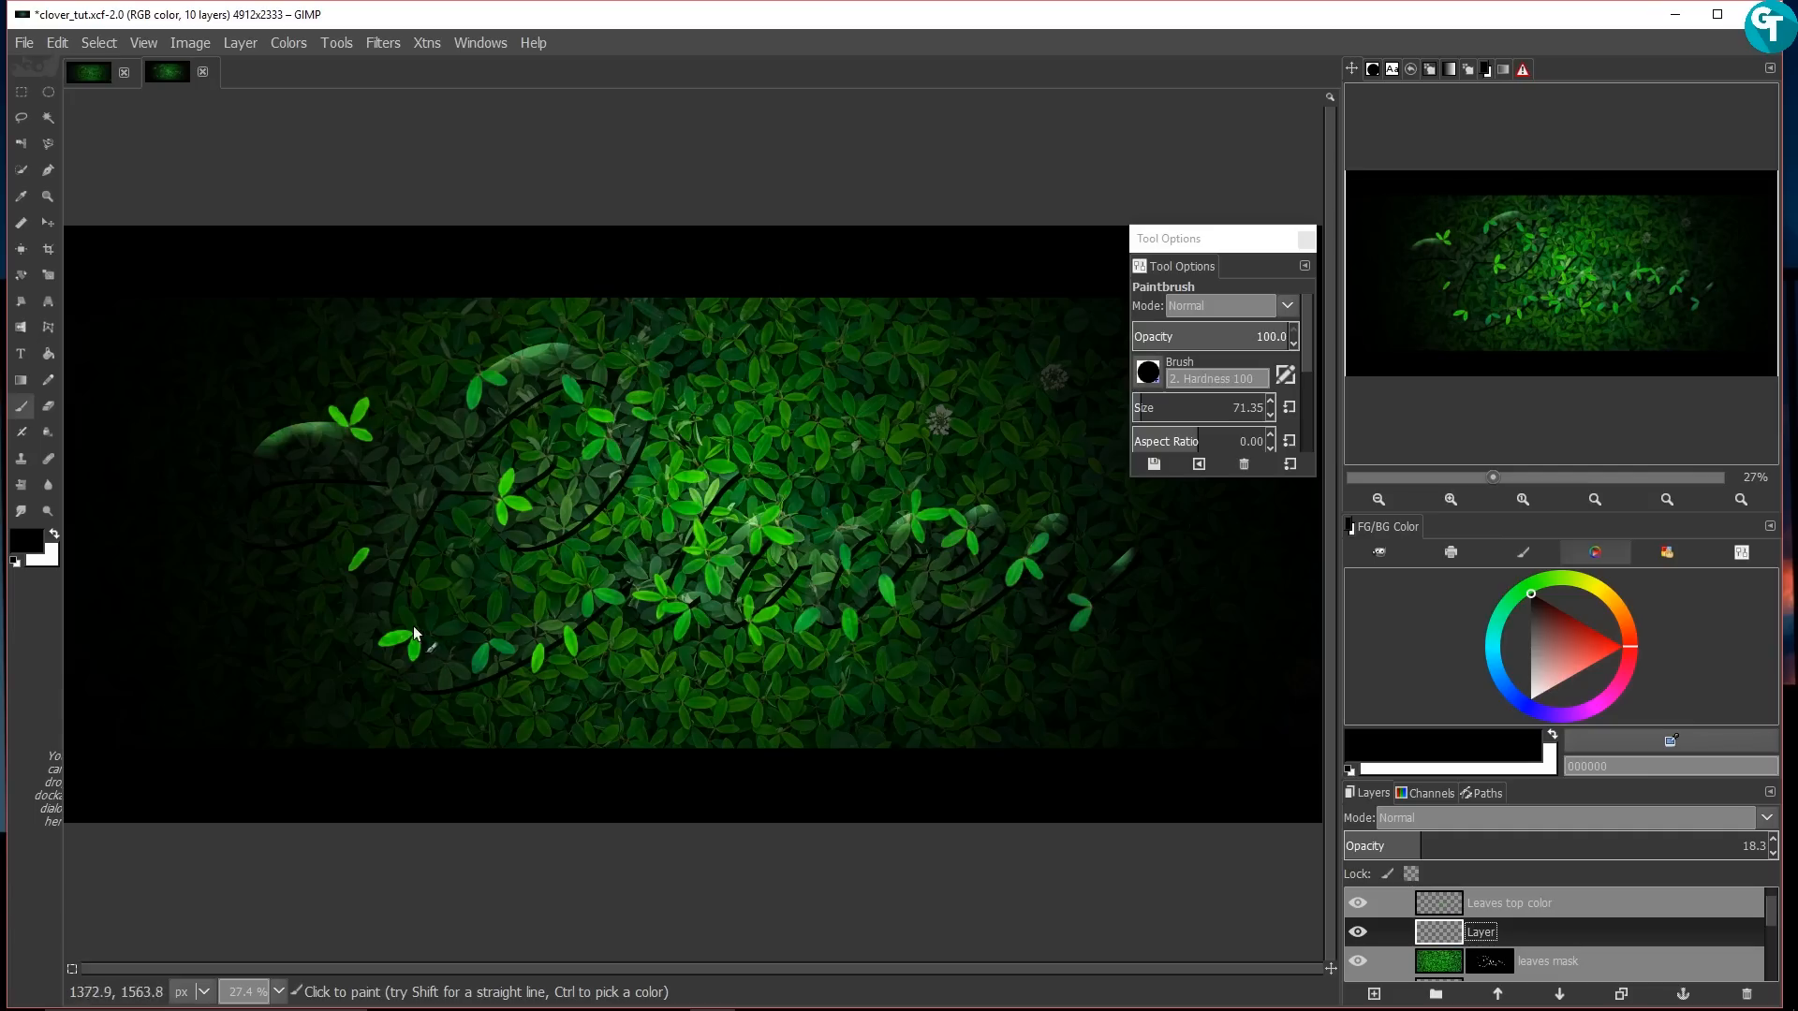
mouse_move(410, 652)
left_mouse_down()
mouse_move(391, 638)
mouse_move(404, 628)
left_mouse_up()
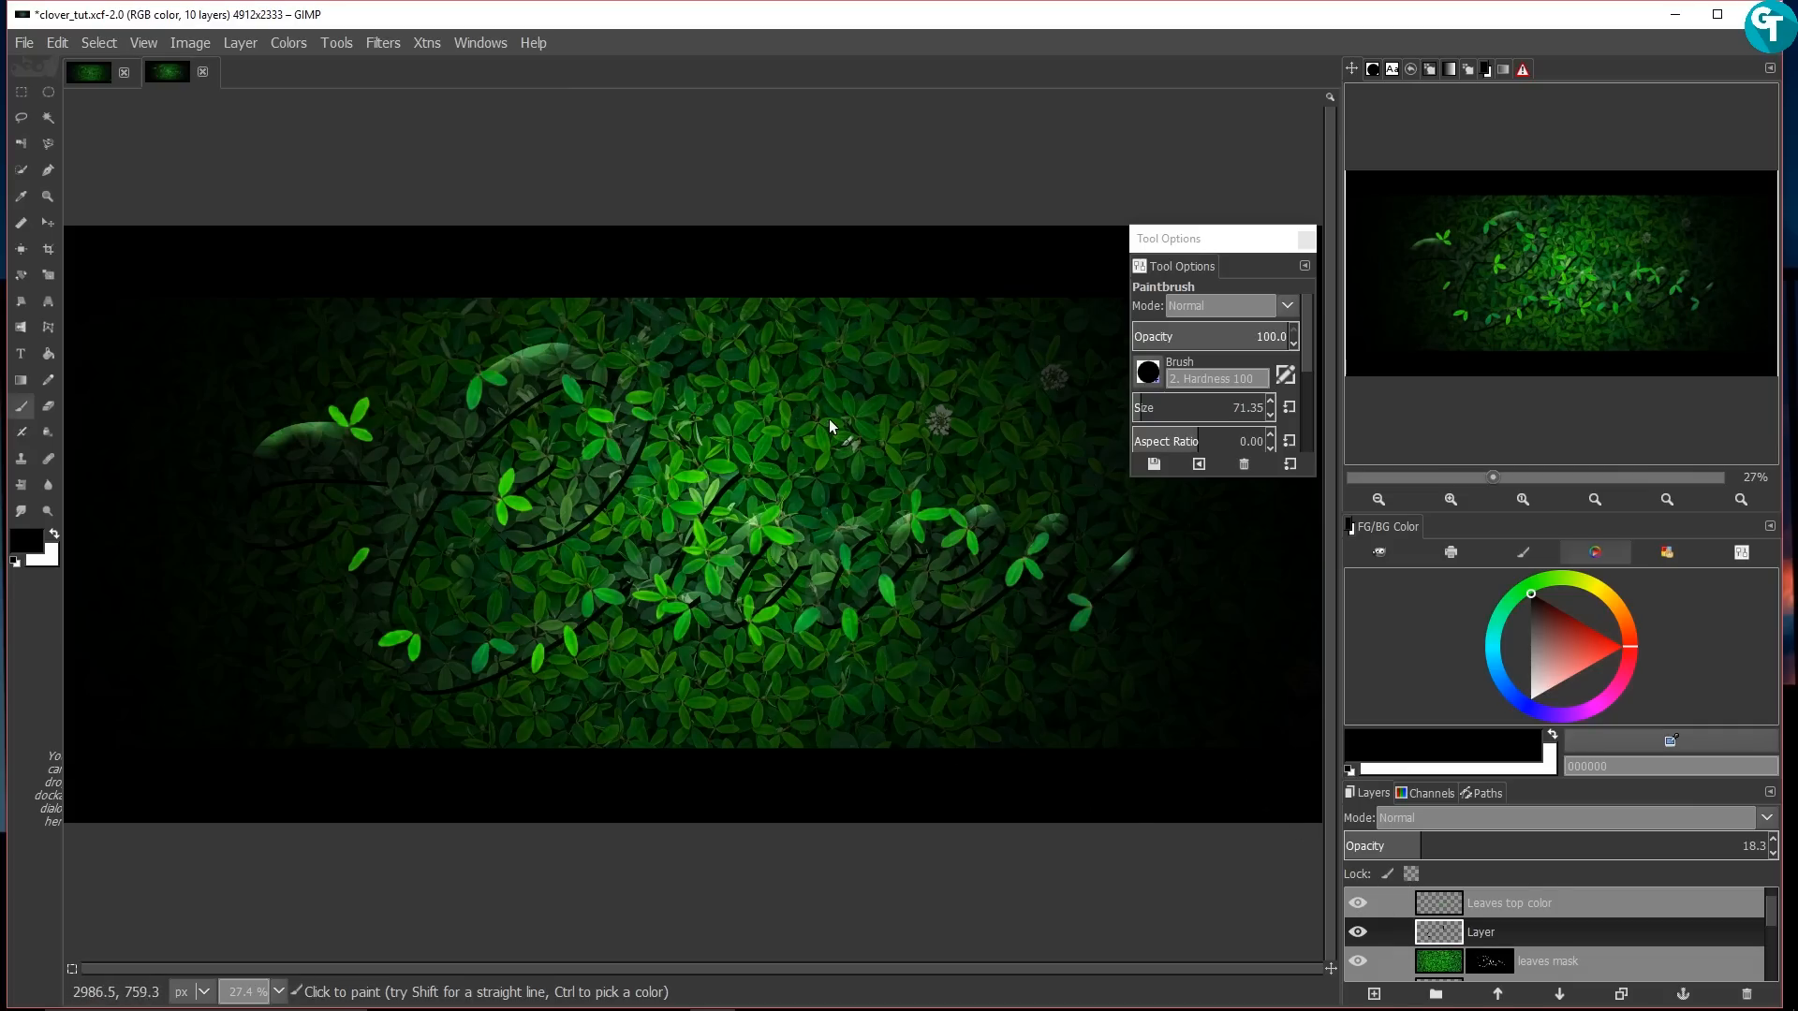
key("ctrl")
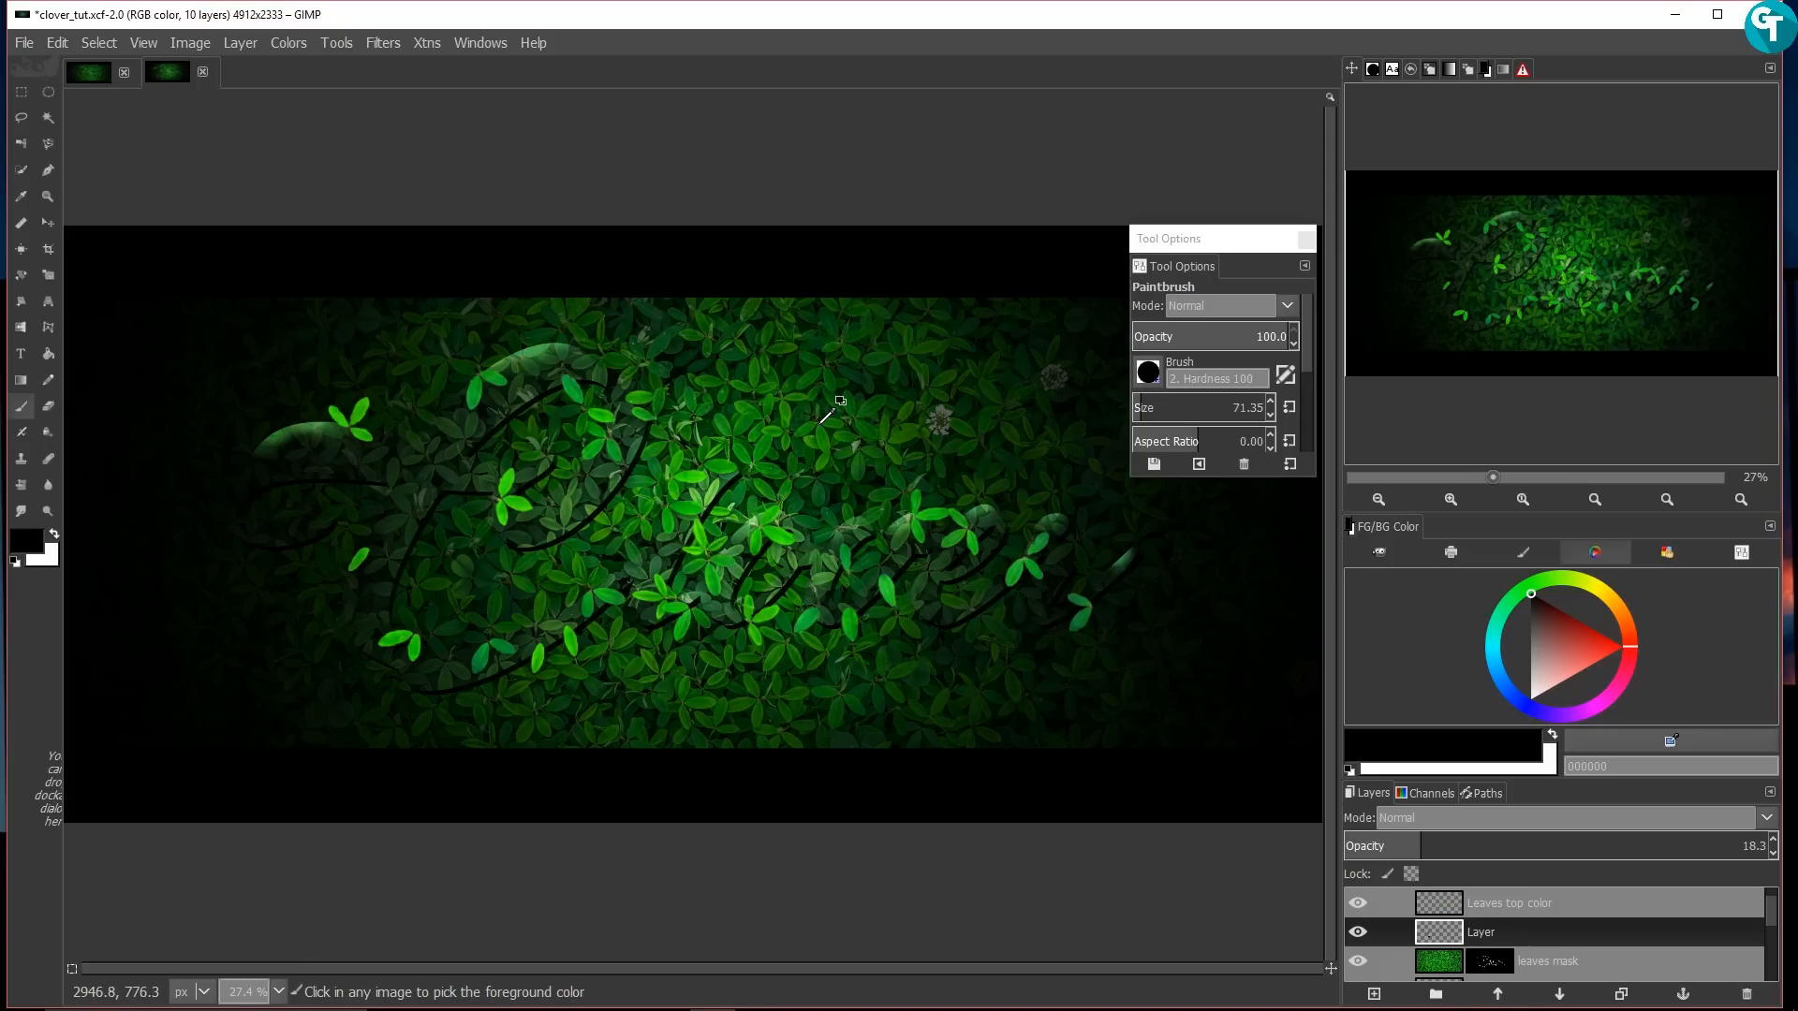
key("ctrl+z")
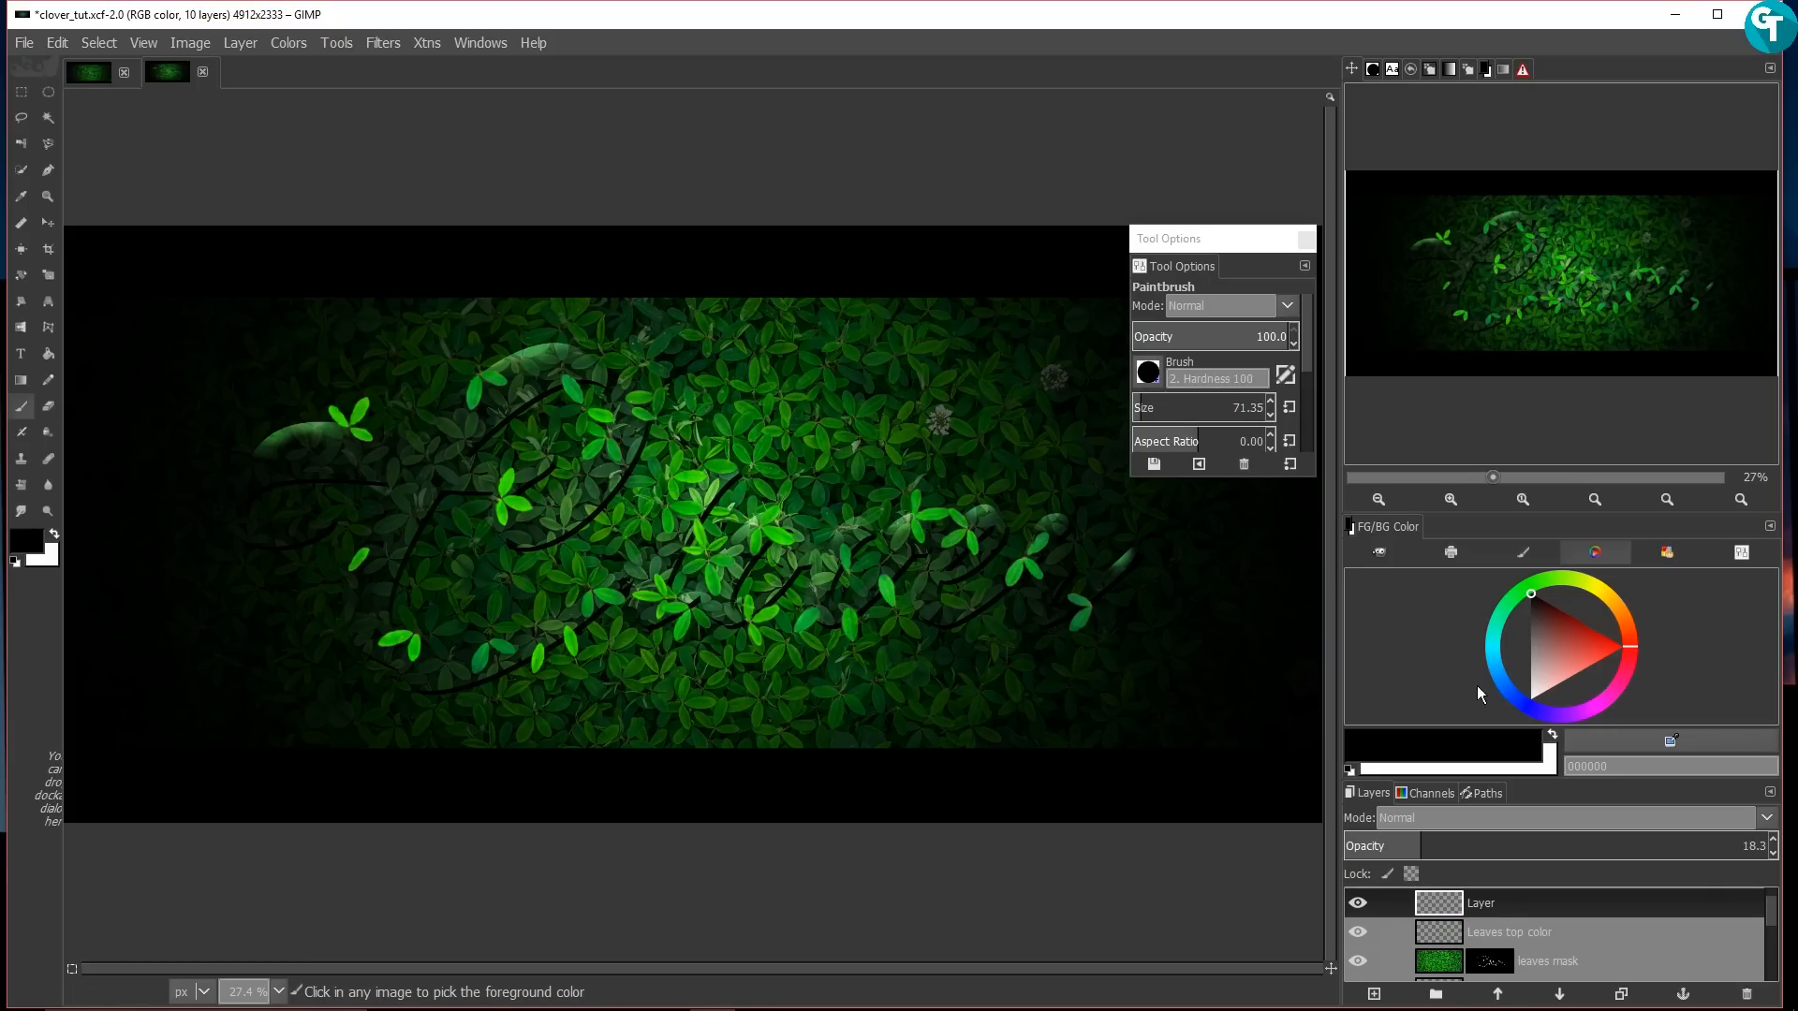
Step: Restore the new layer's opacity to 100 and paint black over the leaves along the C's base and at its swash
left_click(1509, 902)
left_click_drag(1442, 851, 1779, 848)
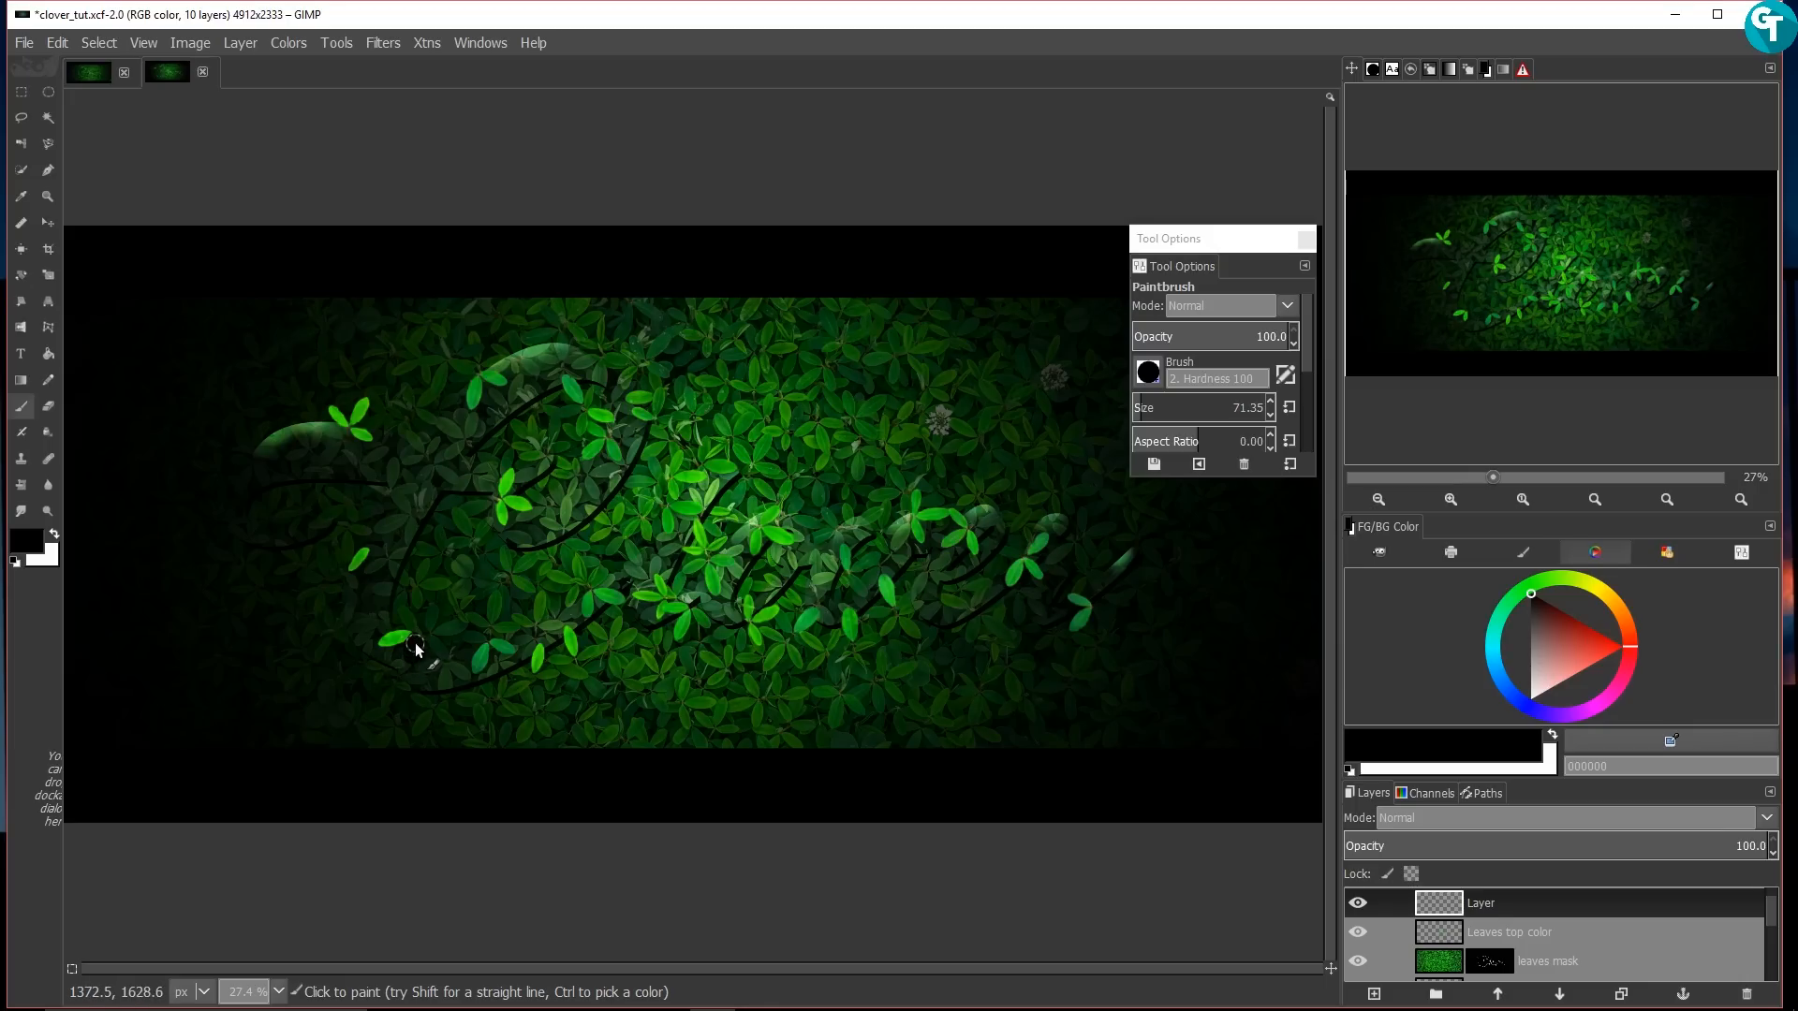
mouse_move(413, 648)
left_mouse_down()
mouse_move(388, 651)
mouse_move(417, 656)
left_mouse_up()
left_click_drag(479, 662, 491, 650)
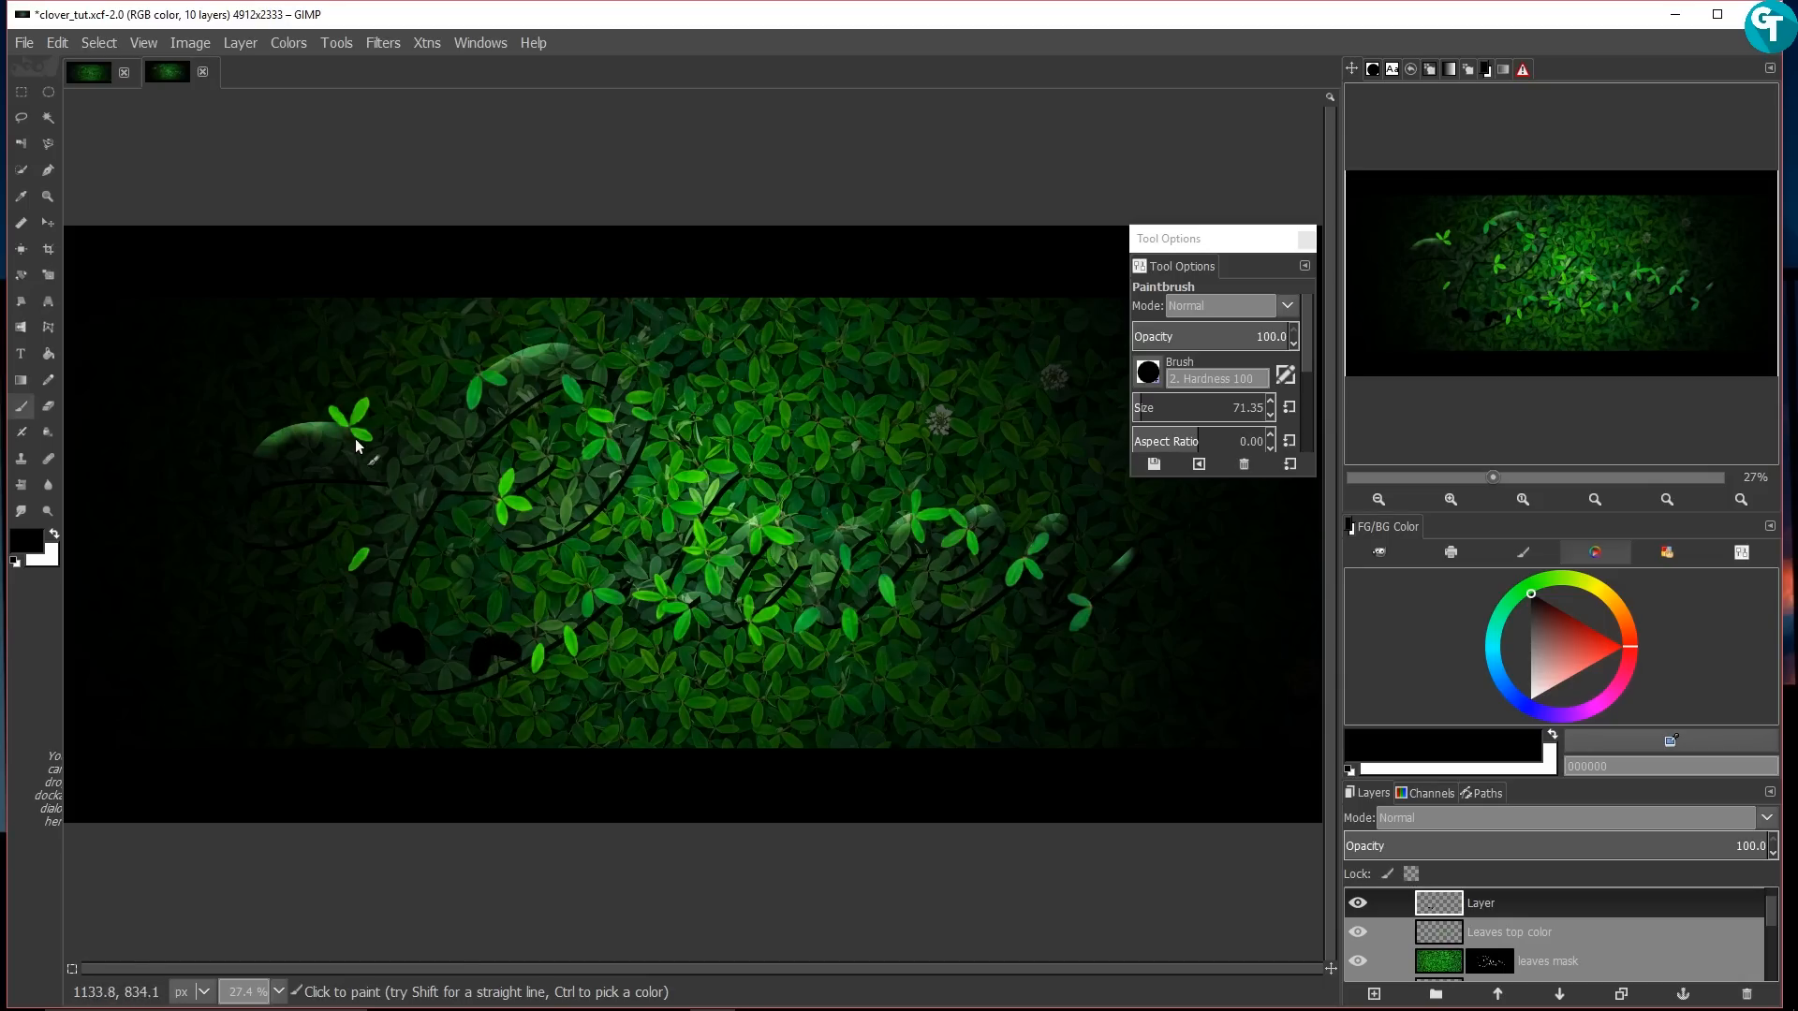
mouse_move(350, 425)
left_mouse_down()
mouse_move(367, 434)
mouse_move(357, 417)
left_mouse_up()
Step: Paint black over the remaining overlay leaves with the soft Untitled #1 brush and move the layer beneath Leaves top color
left_click(1153, 372)
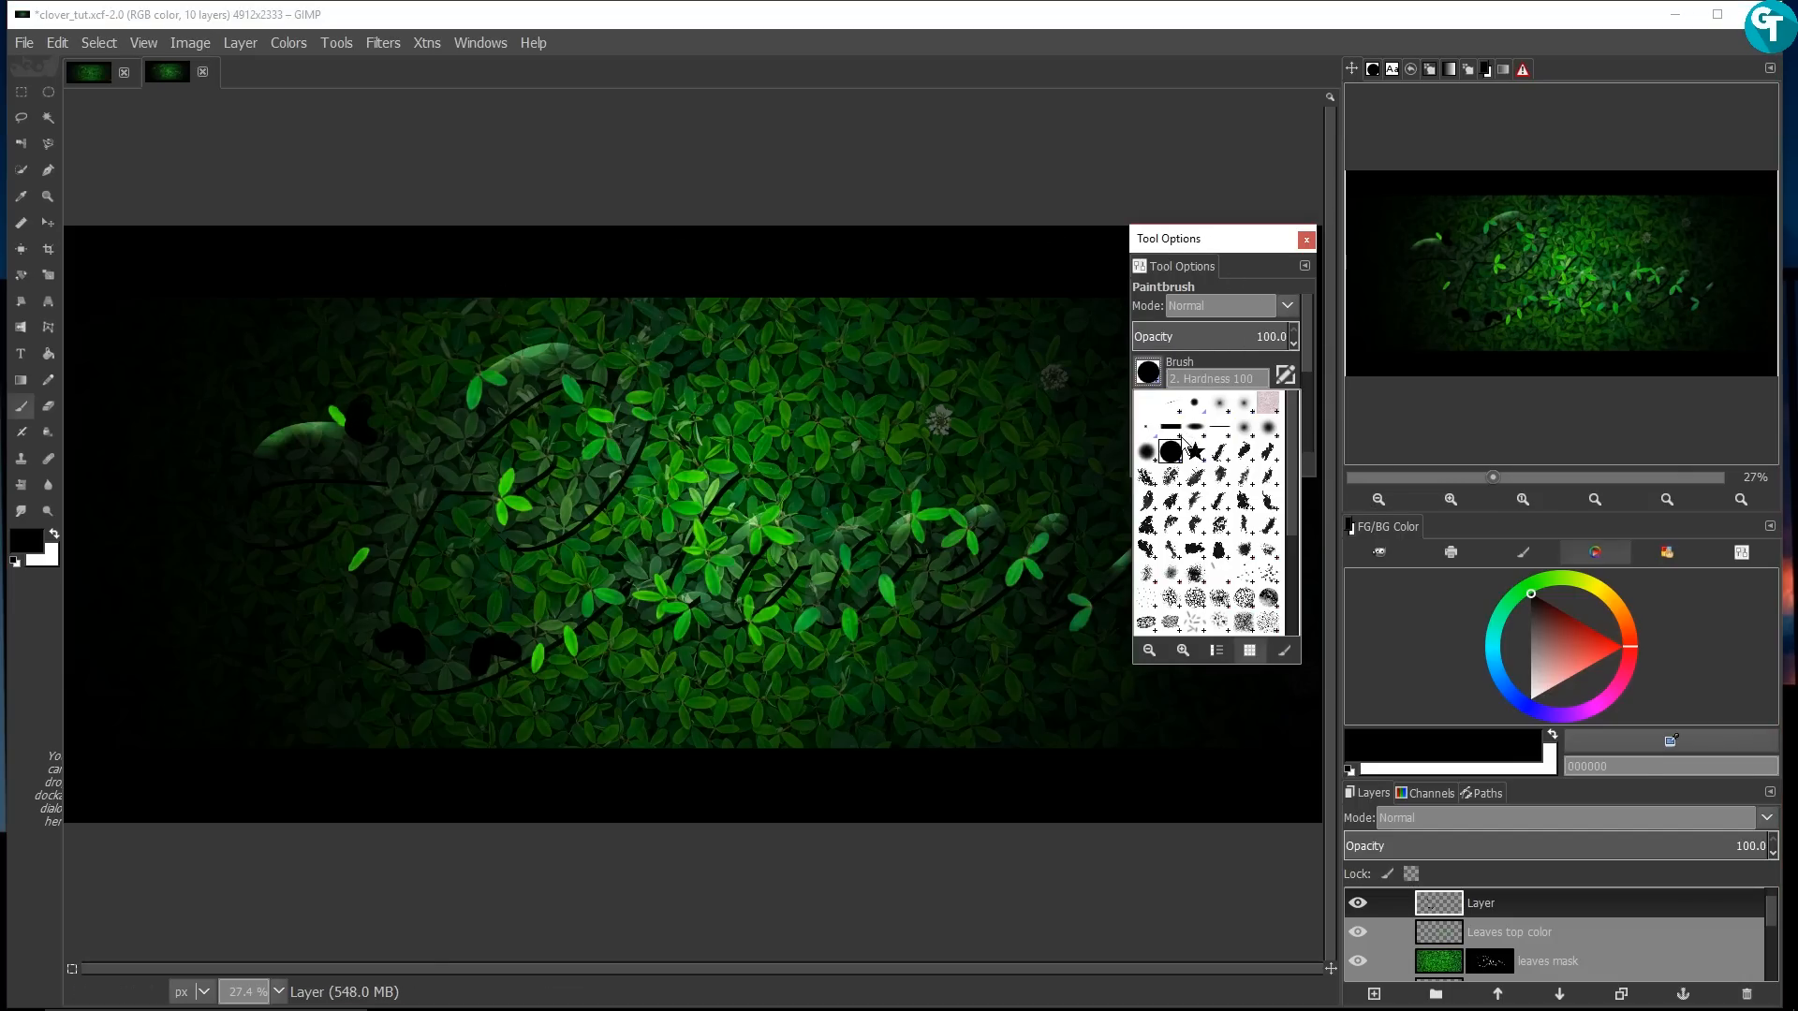
left_click(1221, 406)
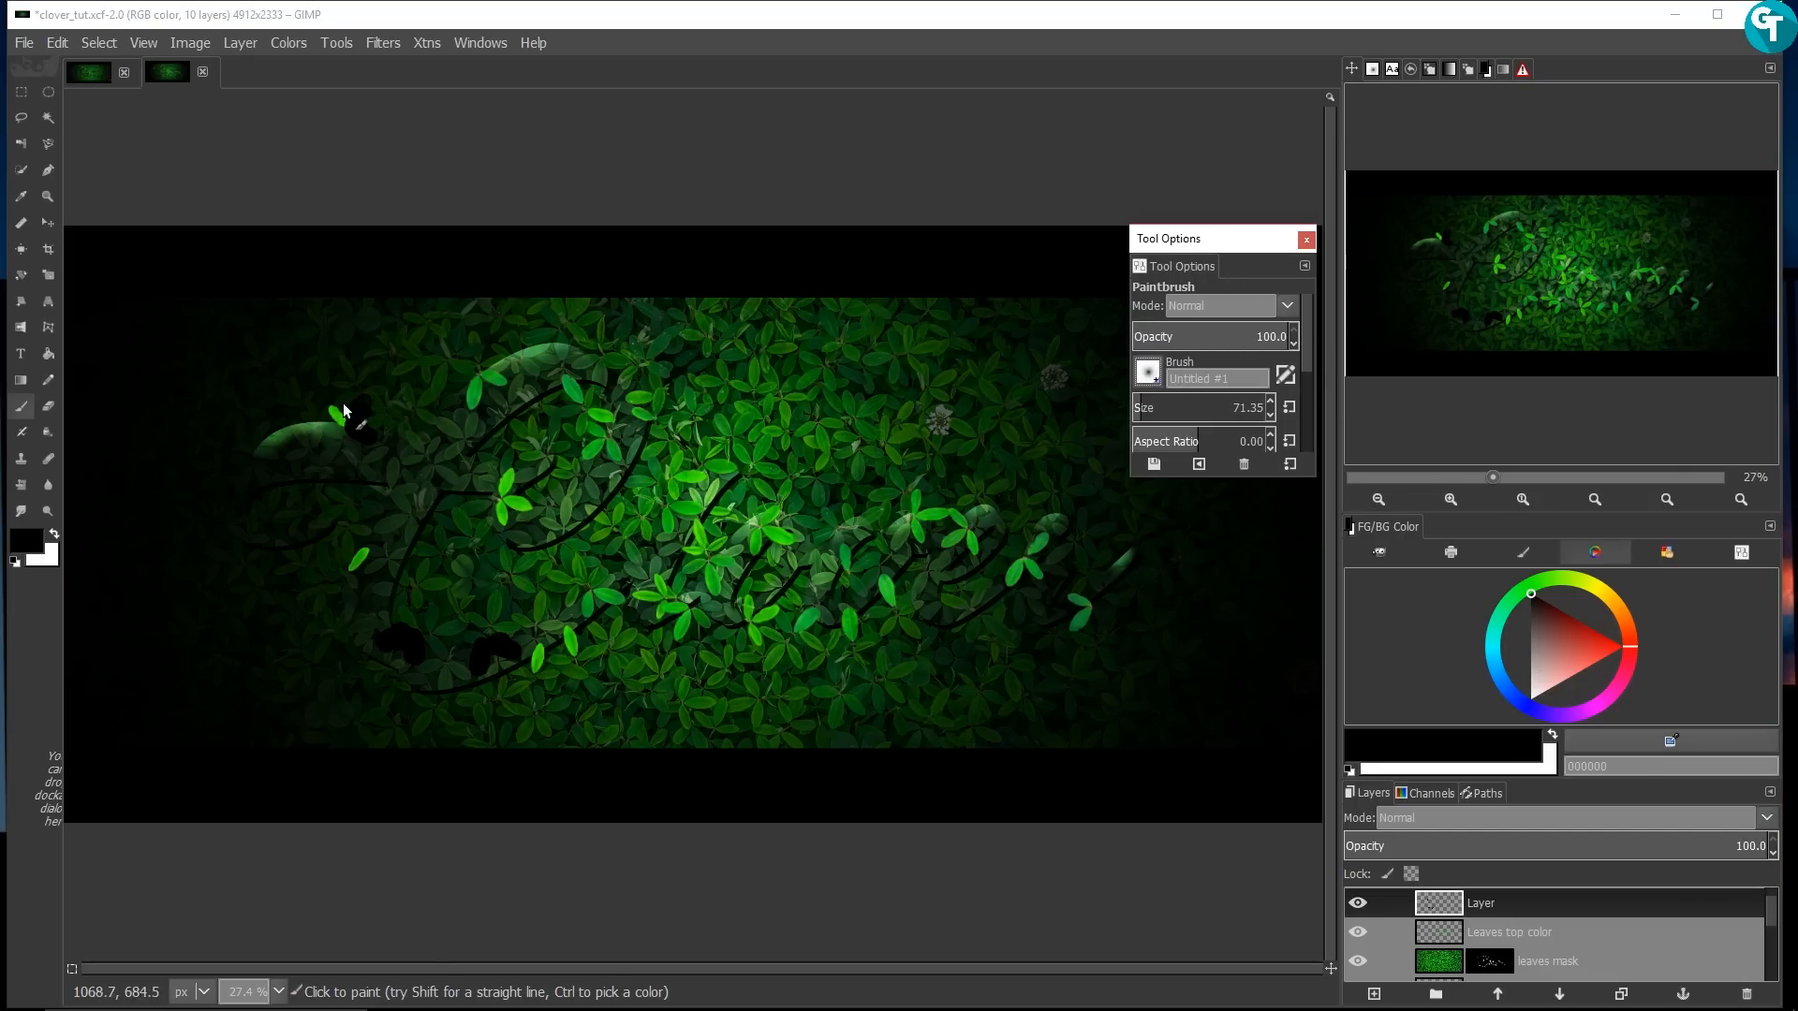
left_click_drag(344, 420, 349, 389)
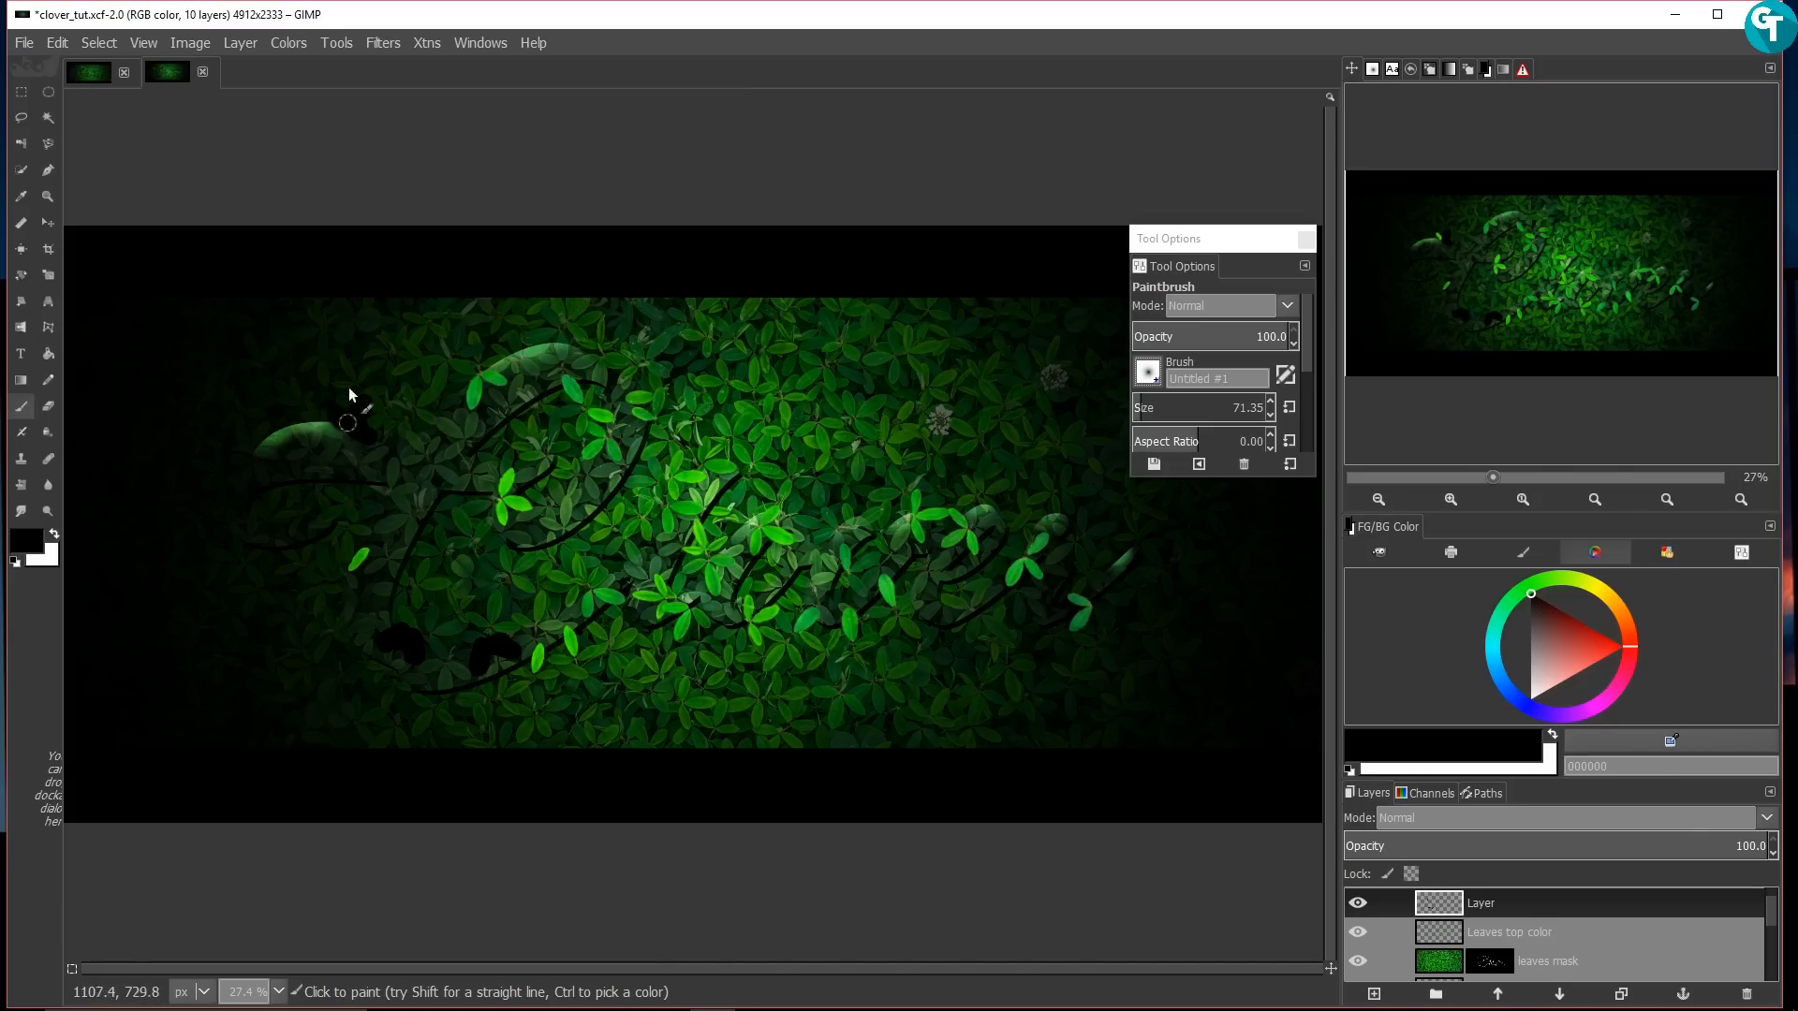
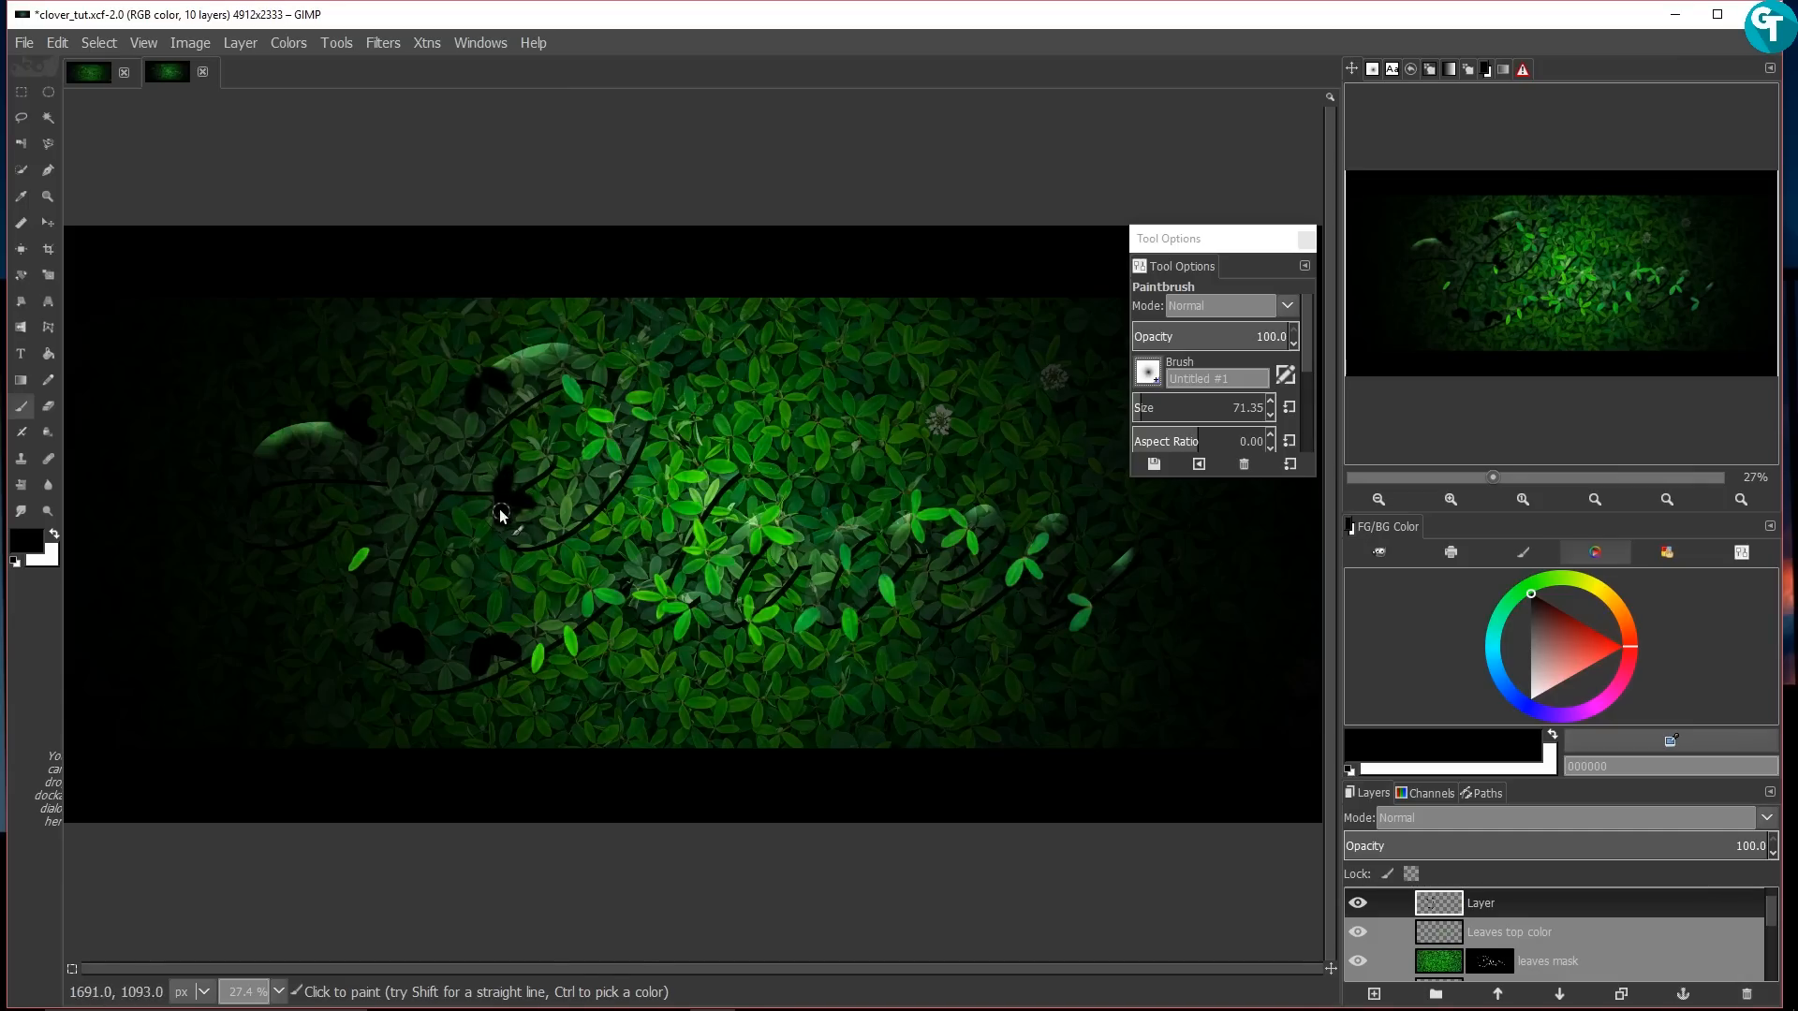
left_click_drag(353, 567, 360, 552)
left_click(536, 665)
mouse_move(1654, 902)
left_mouse_down()
mouse_move(1654, 951)
mouse_move(1665, 935)
left_mouse_up()
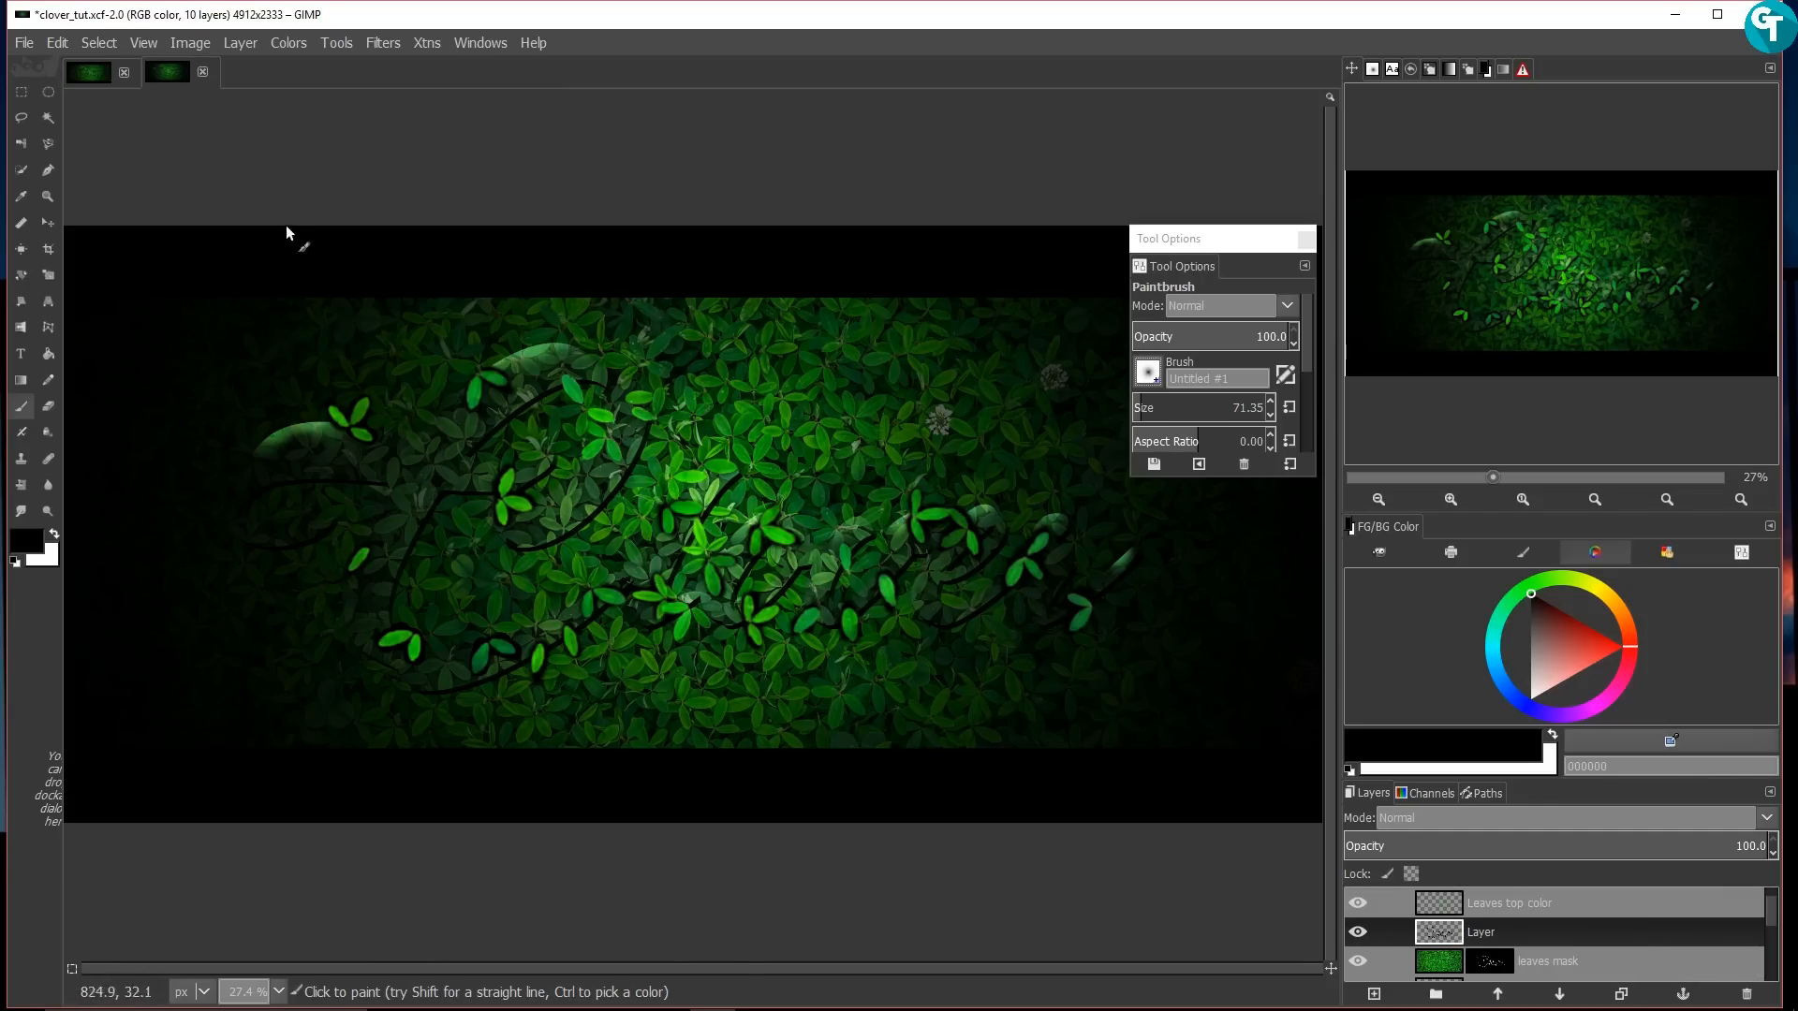
Step: Blur the black leaf-shadow layer with two passes of Gaussian Blur and lower its opacity to 78.4
left_click(383, 43)
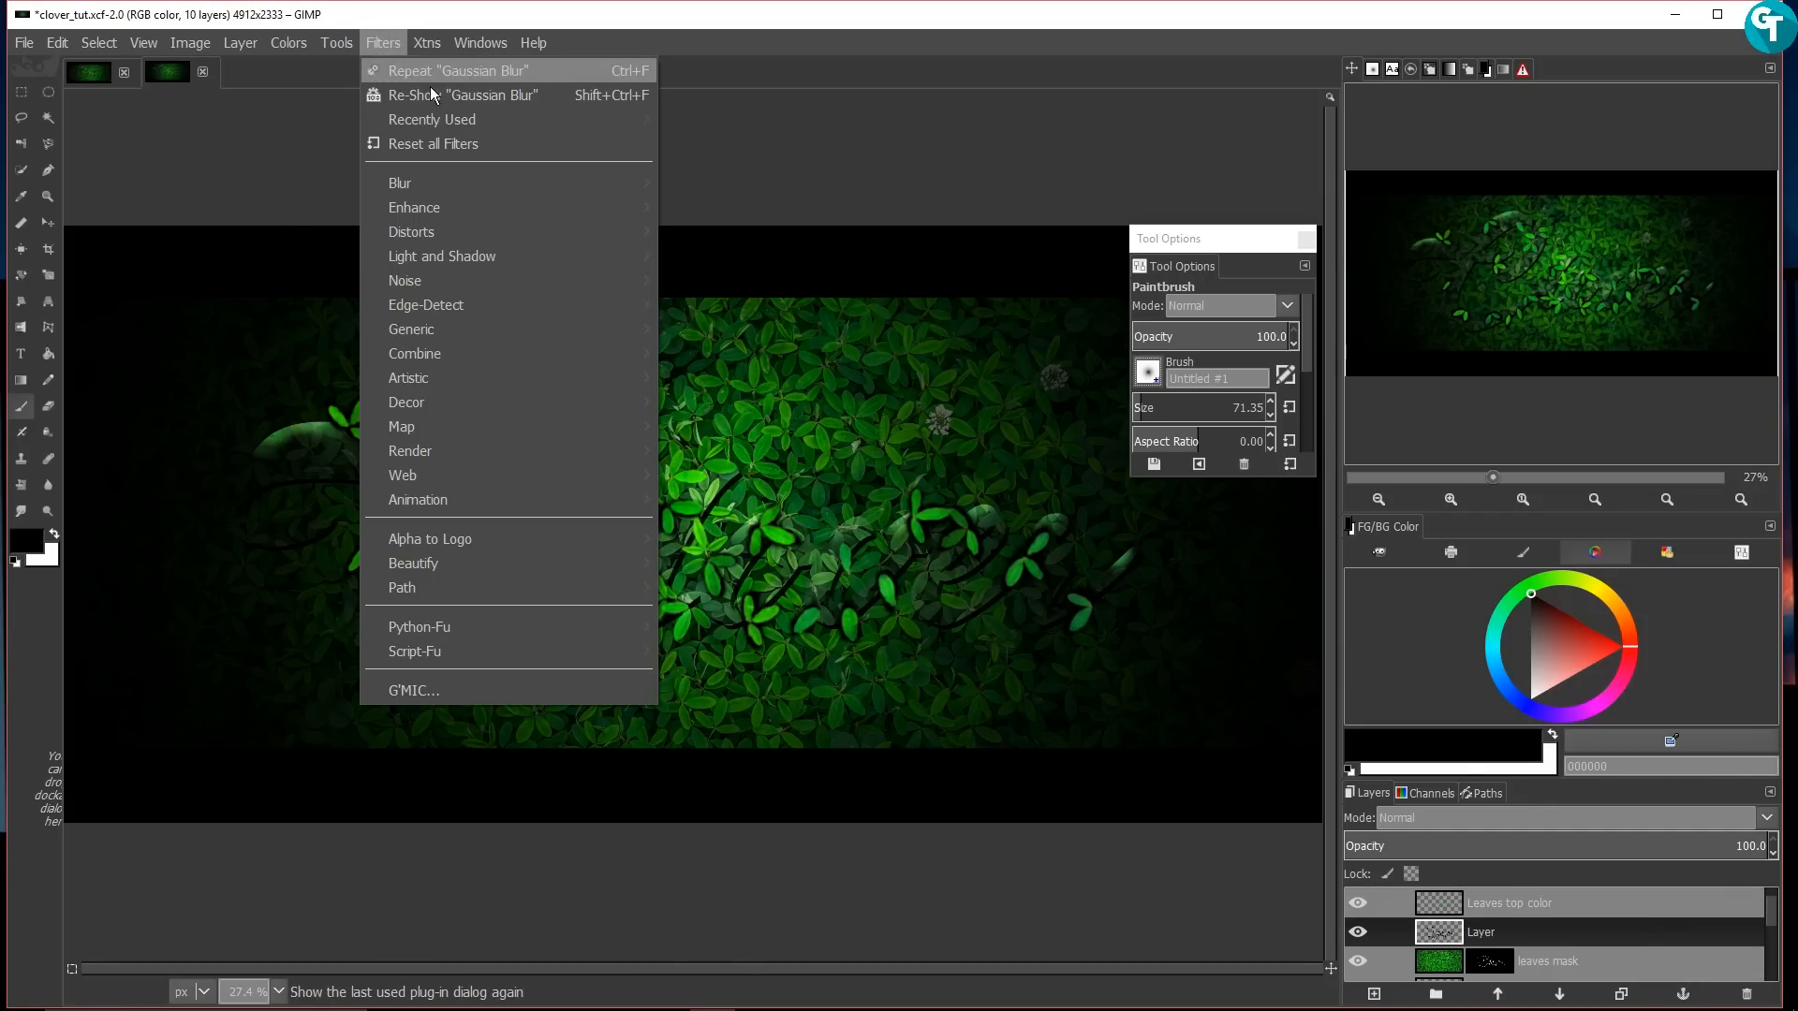
left_click(530, 96)
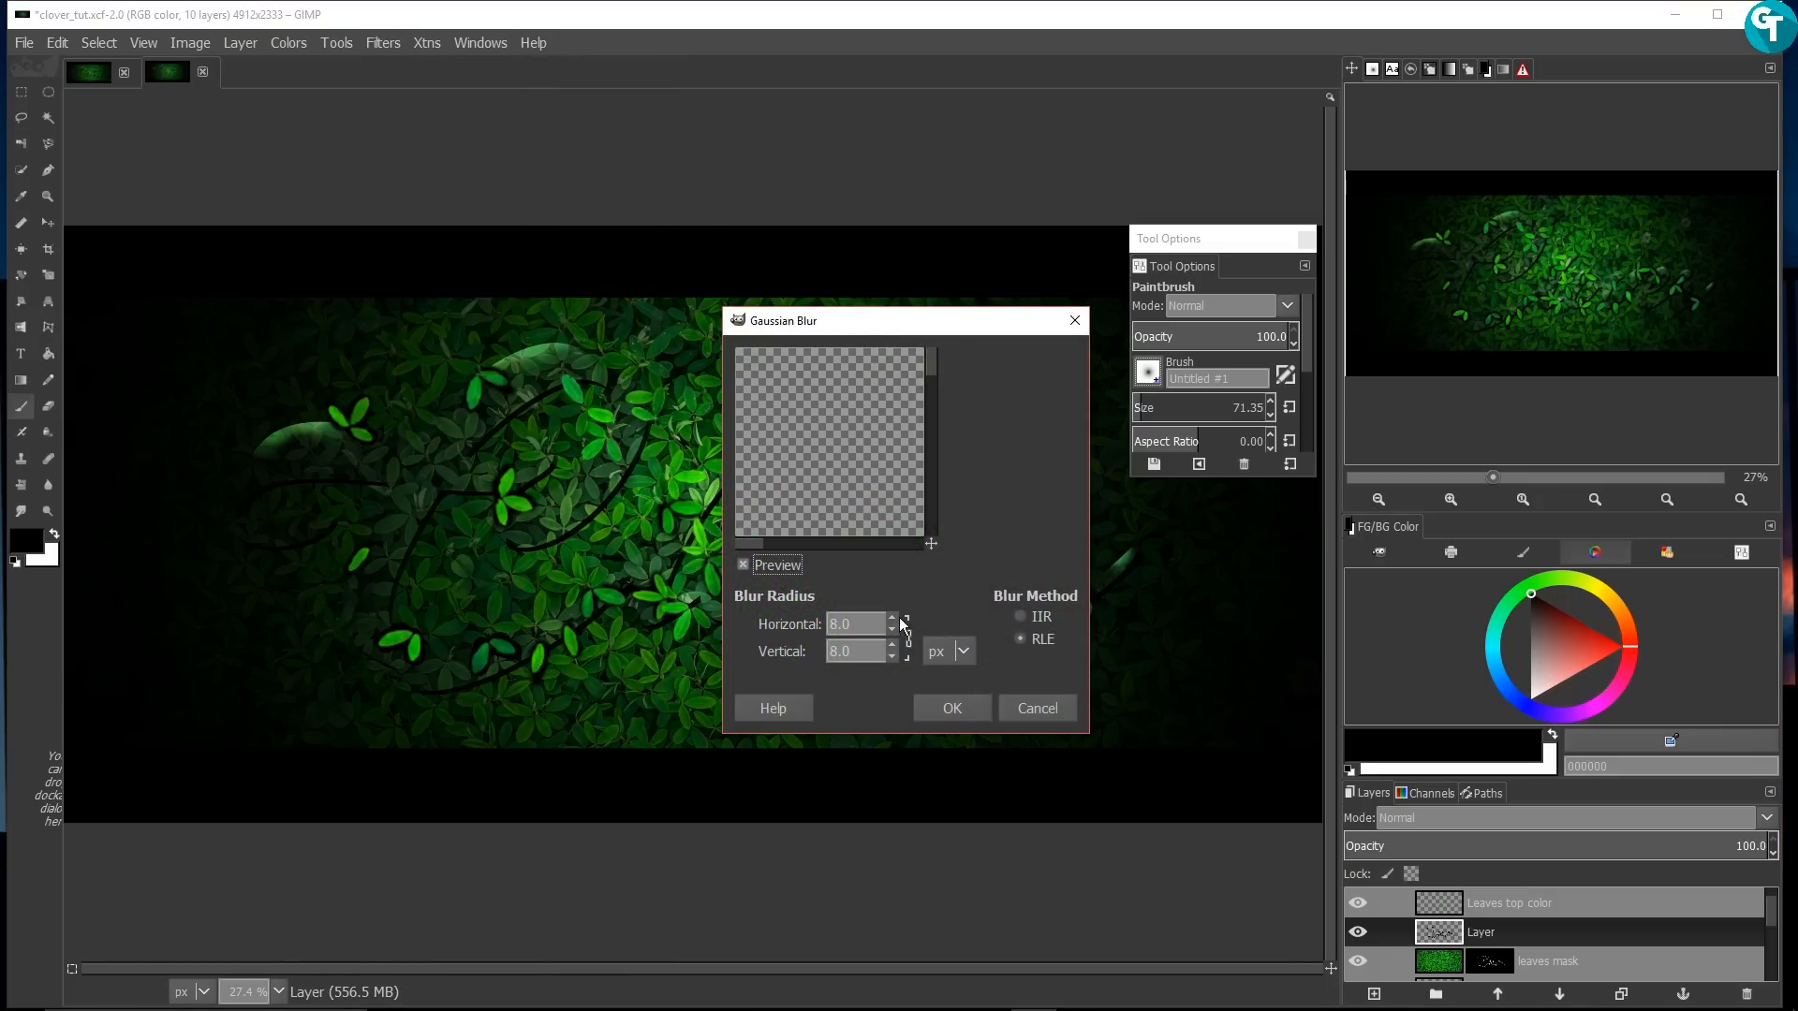
left_click(857, 624)
left_click(864, 651)
left_click(985, 708)
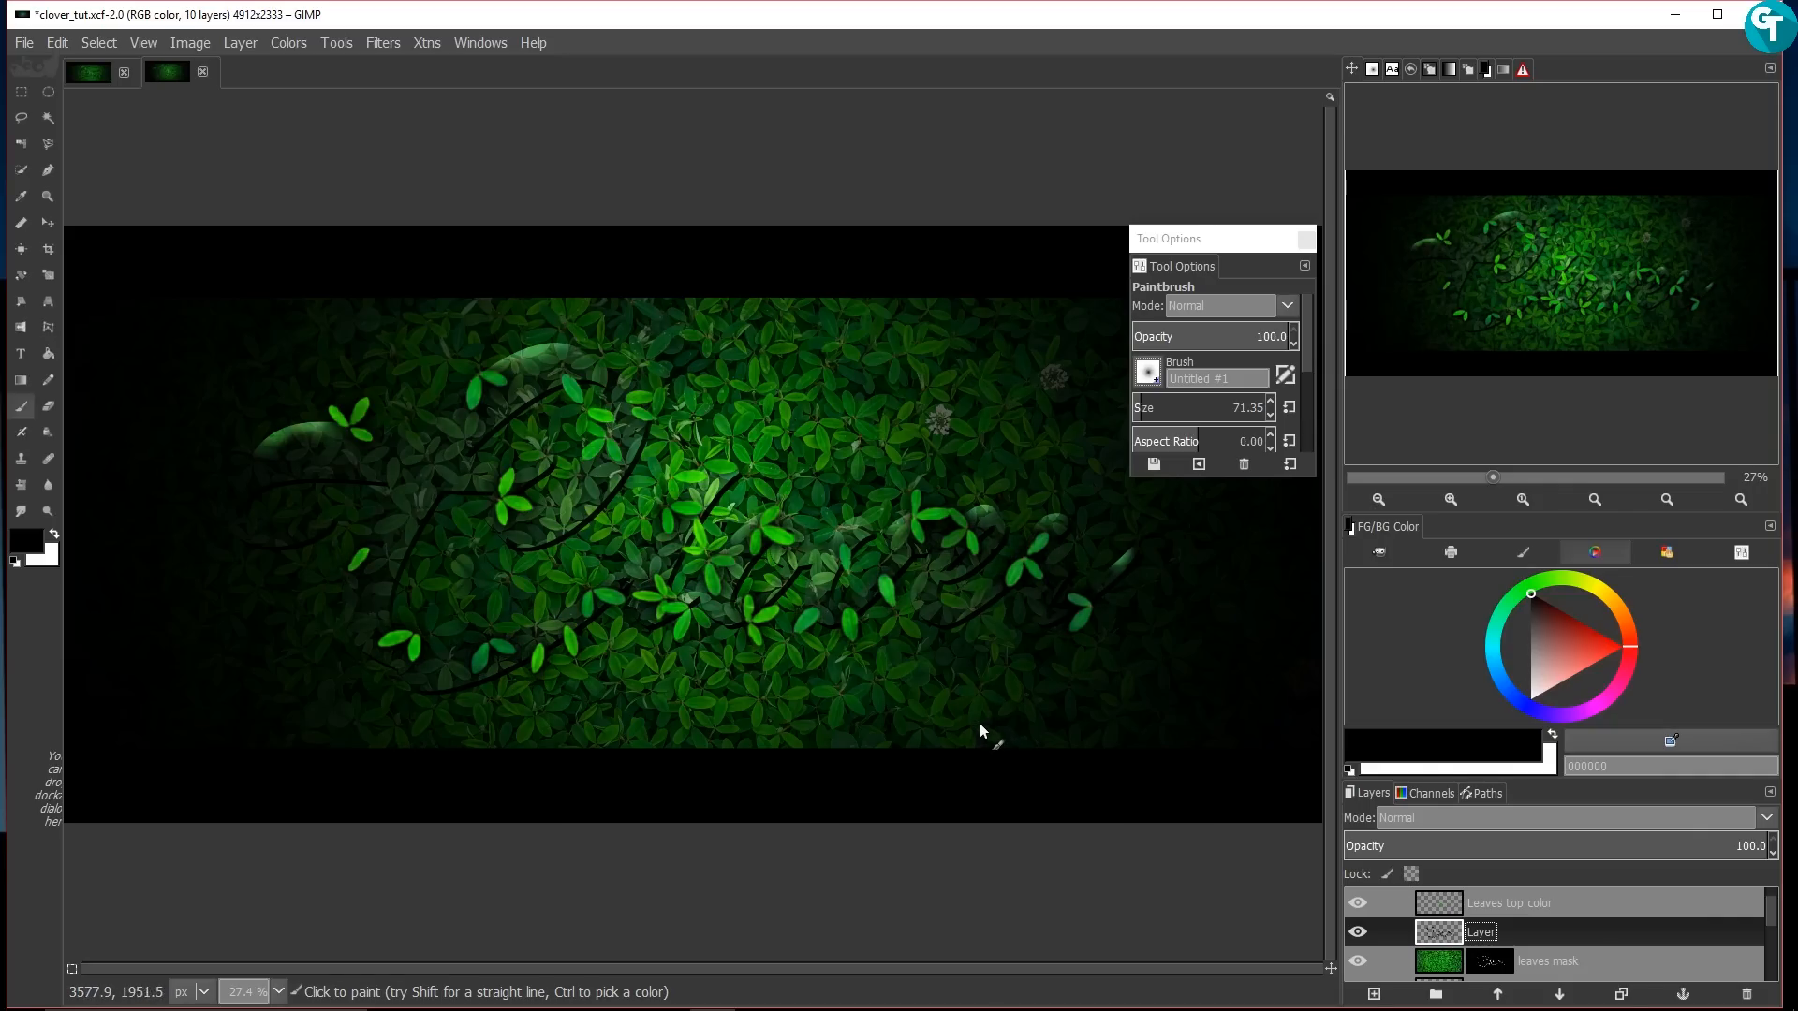
key("ctrl+f")
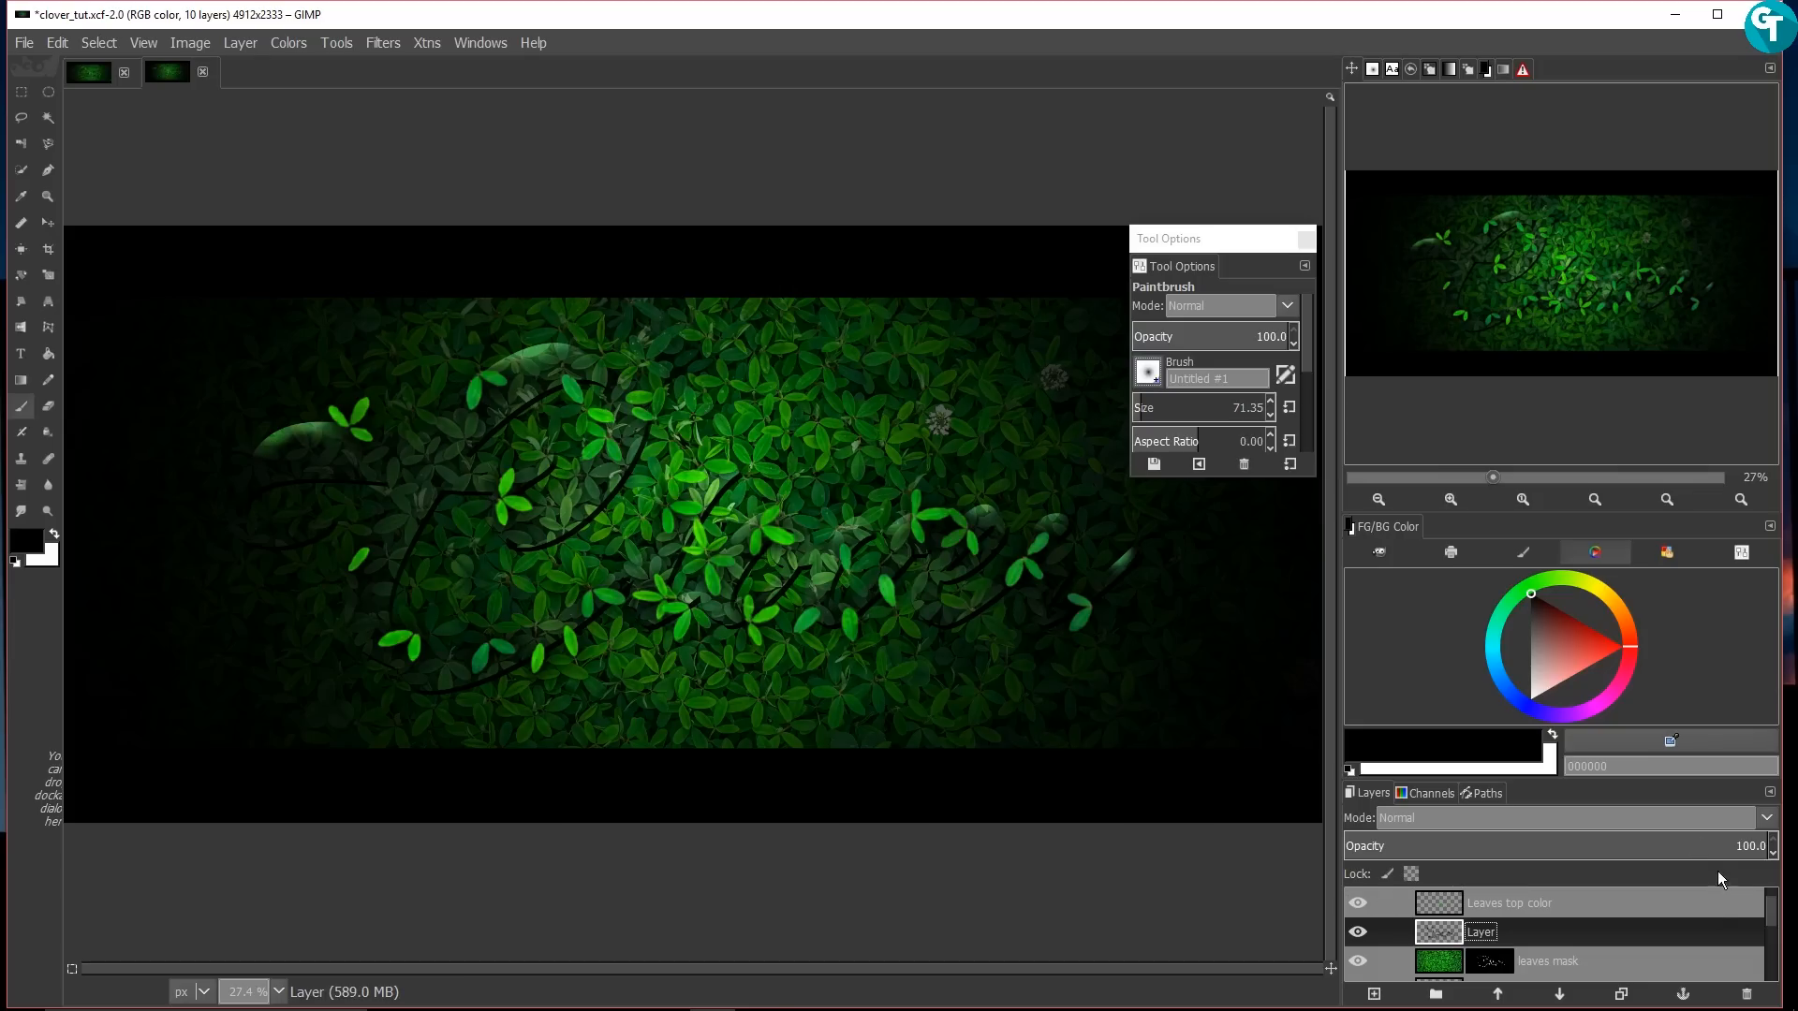
left_click_drag(1719, 848, 1676, 846)
key("n")
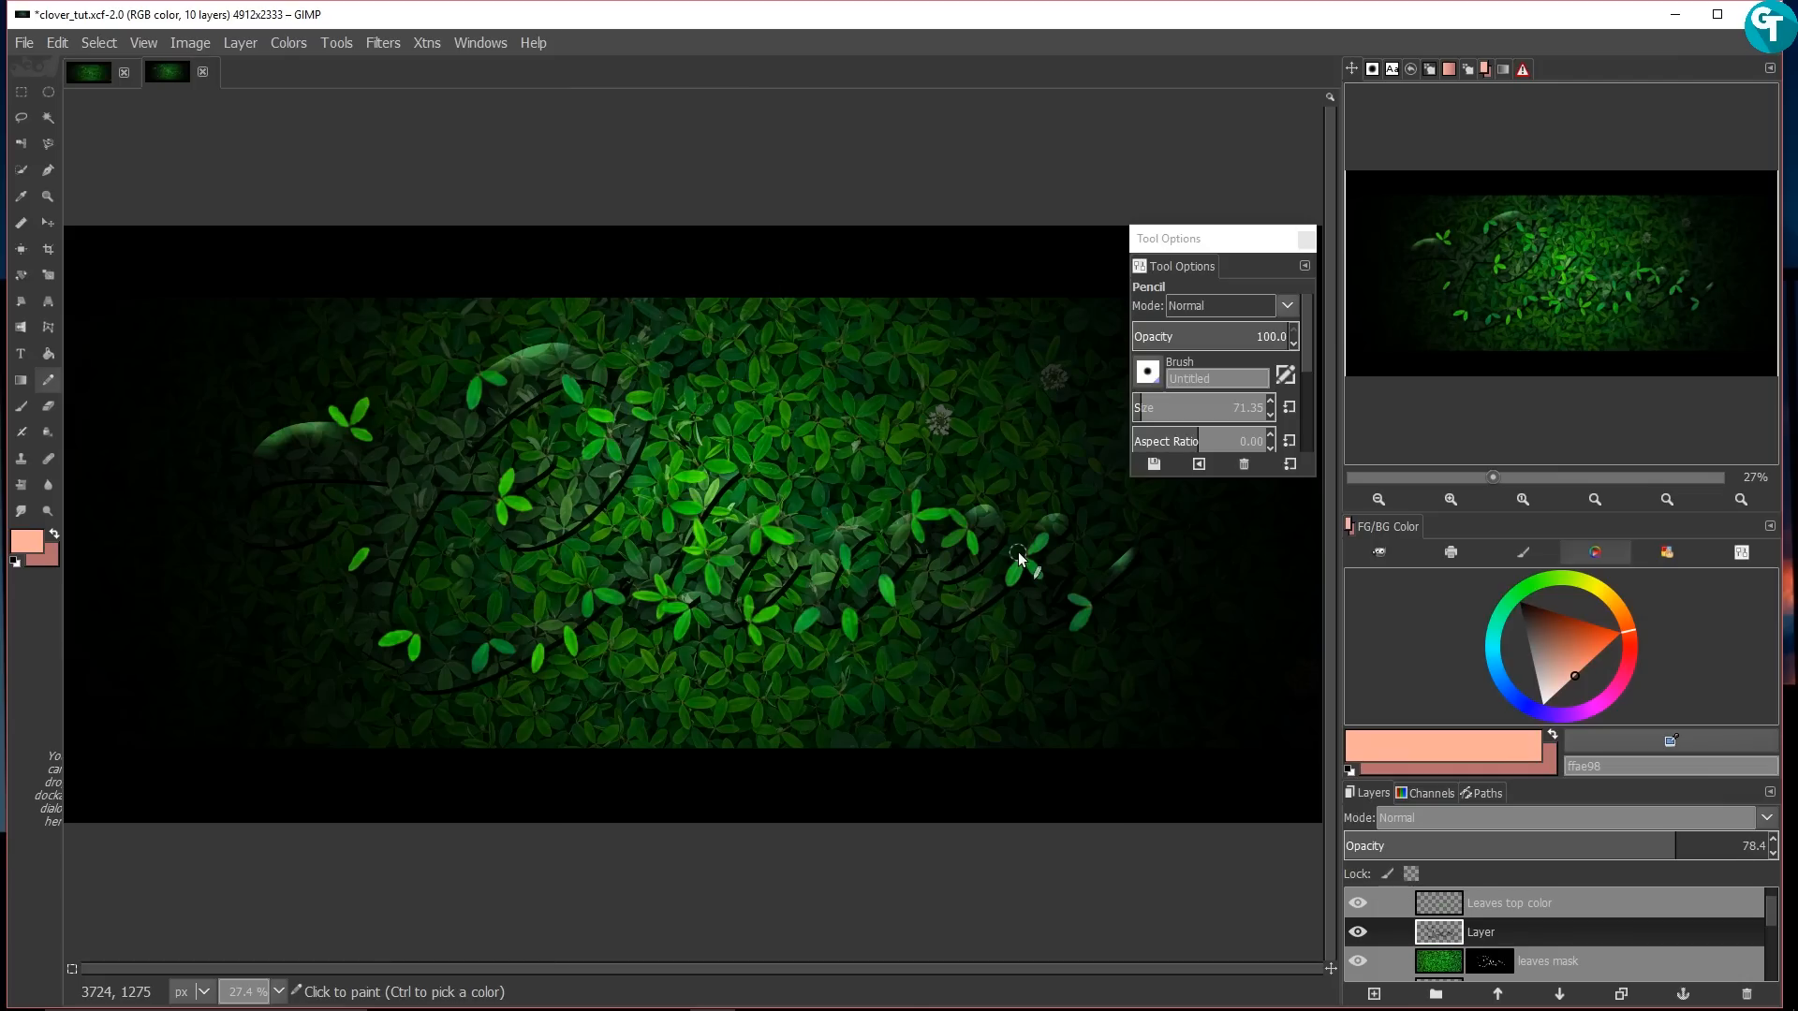
key("d")
key("p")
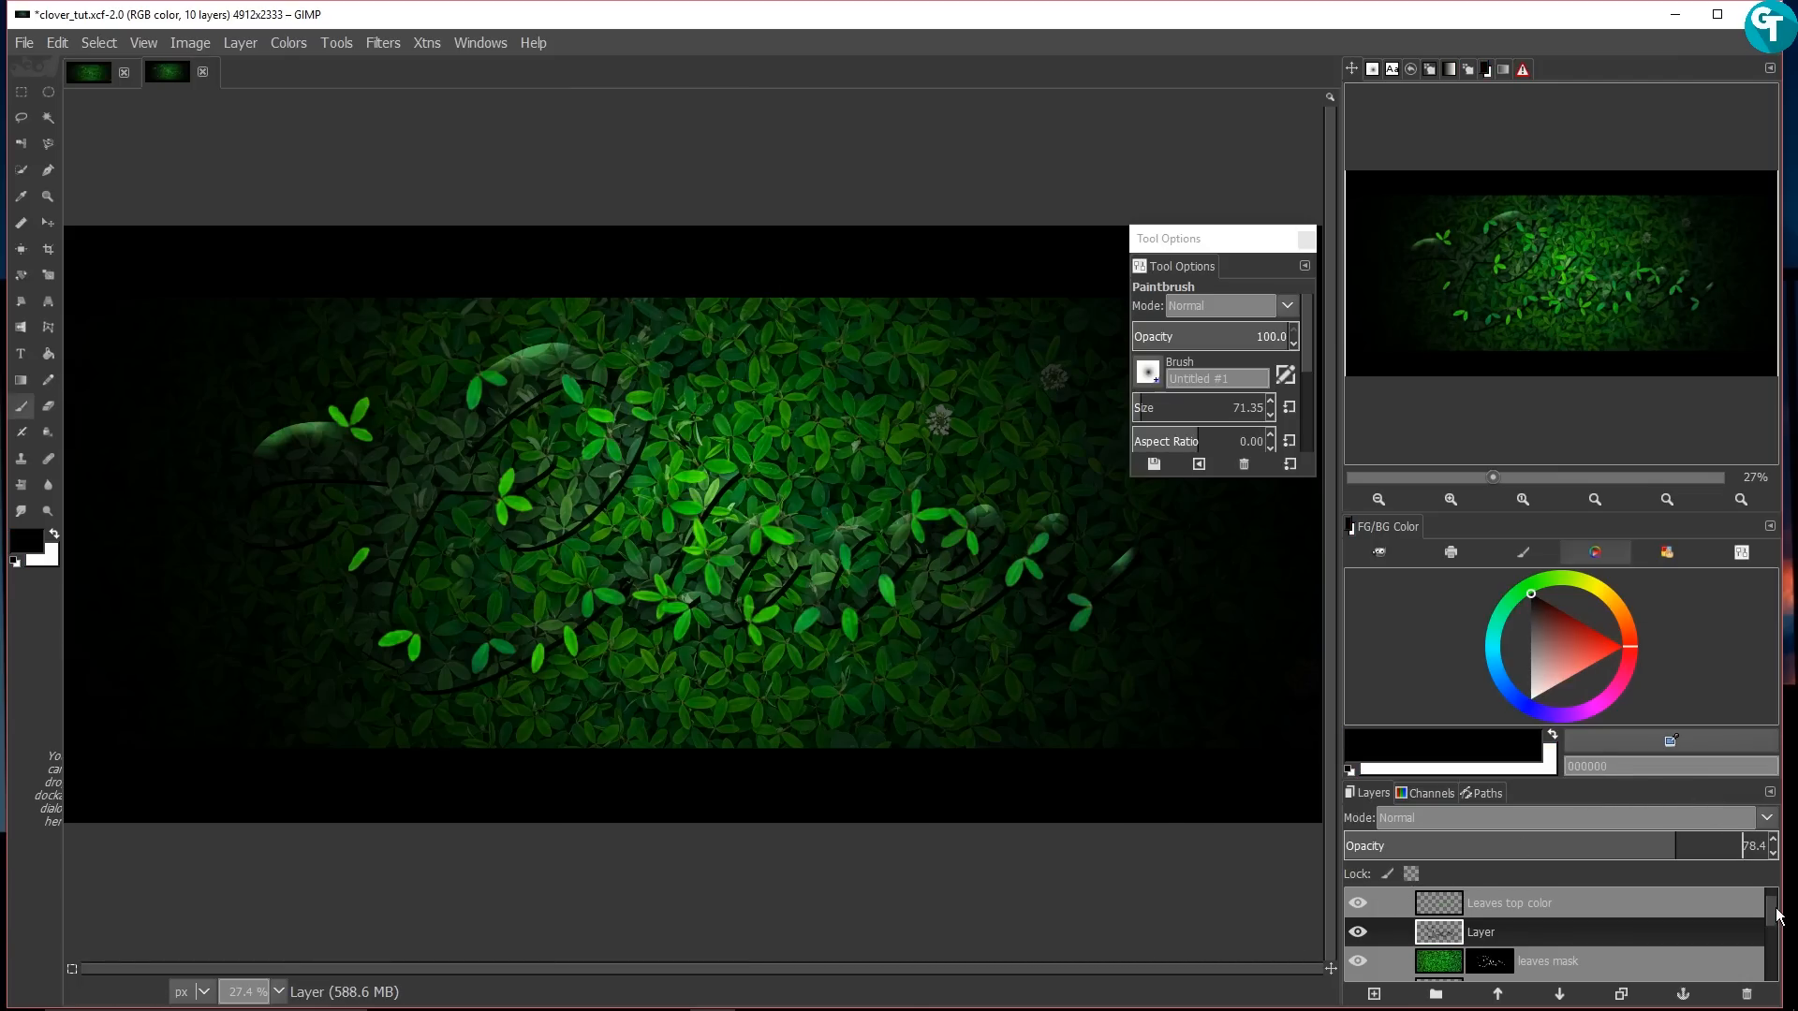
Step: Hide the leaves mask layer
scroll(1772, 922, "down", 2)
scroll(1776, 927, "up", 1)
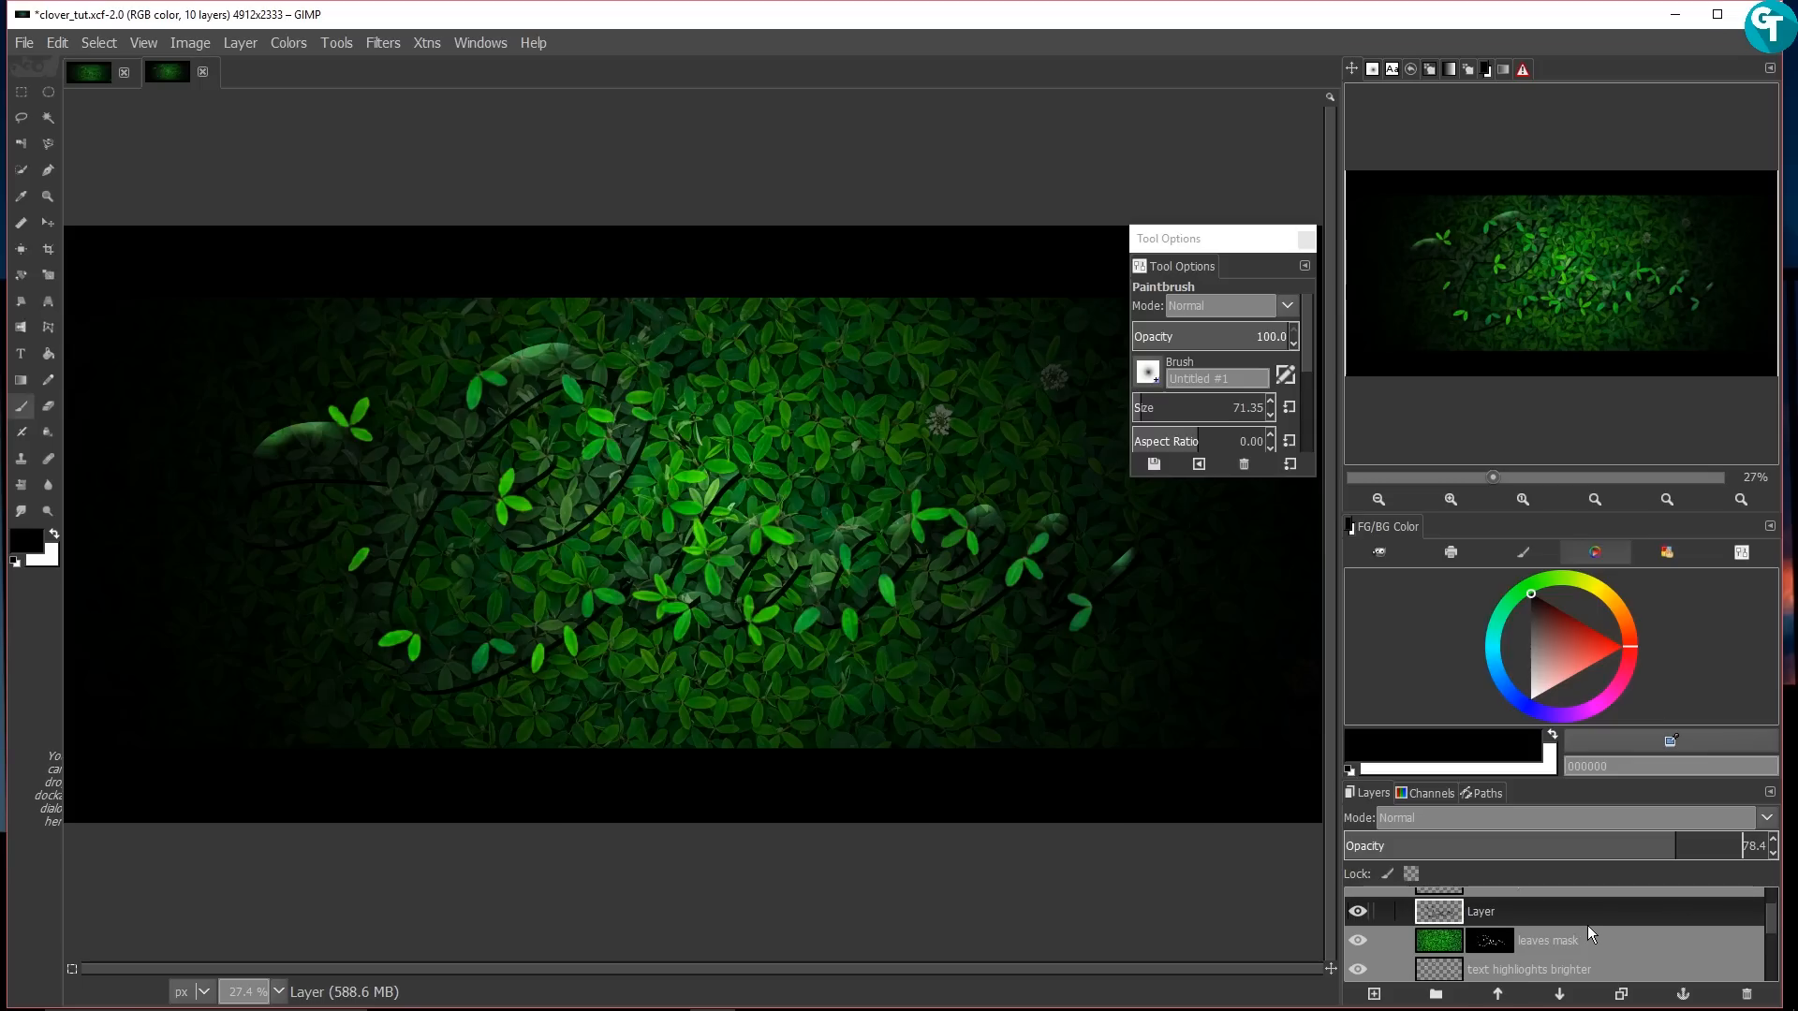
left_click(1356, 941)
Step: Add a new transparent layer directly above viggy, beneath Clover #15
left_click_drag(1782, 925, 1781, 960)
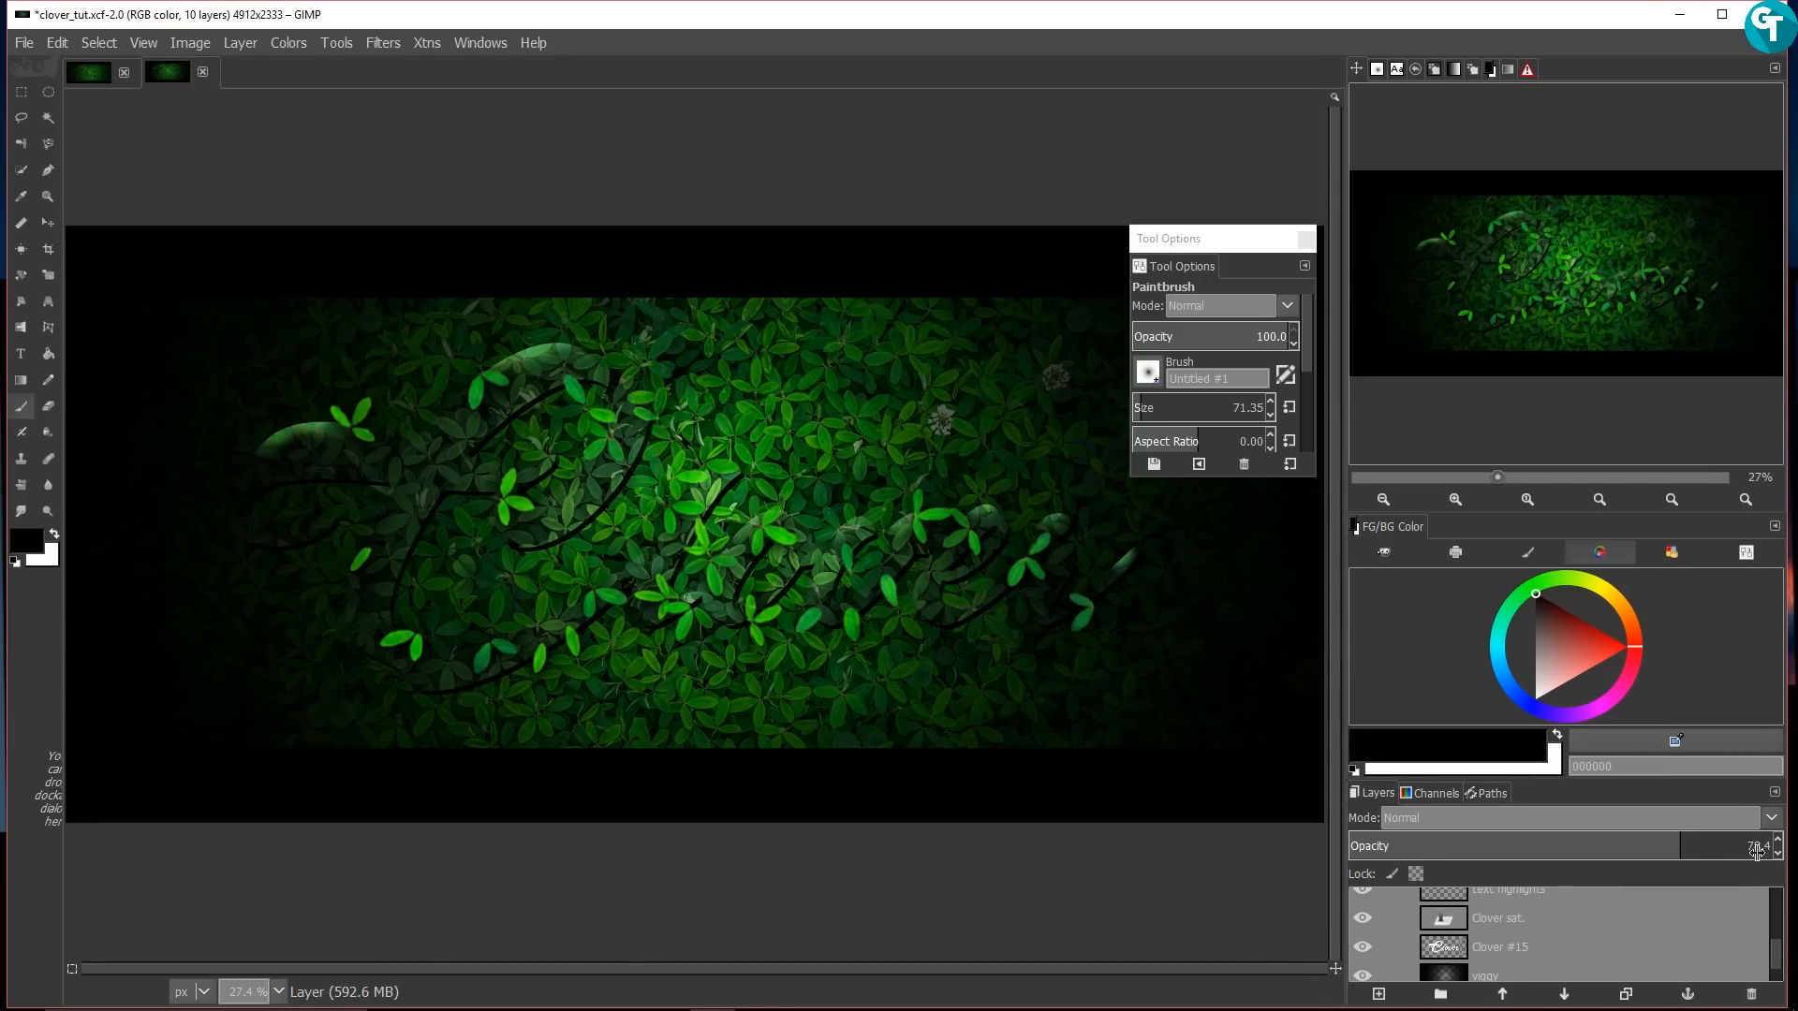
left_click(1599, 954)
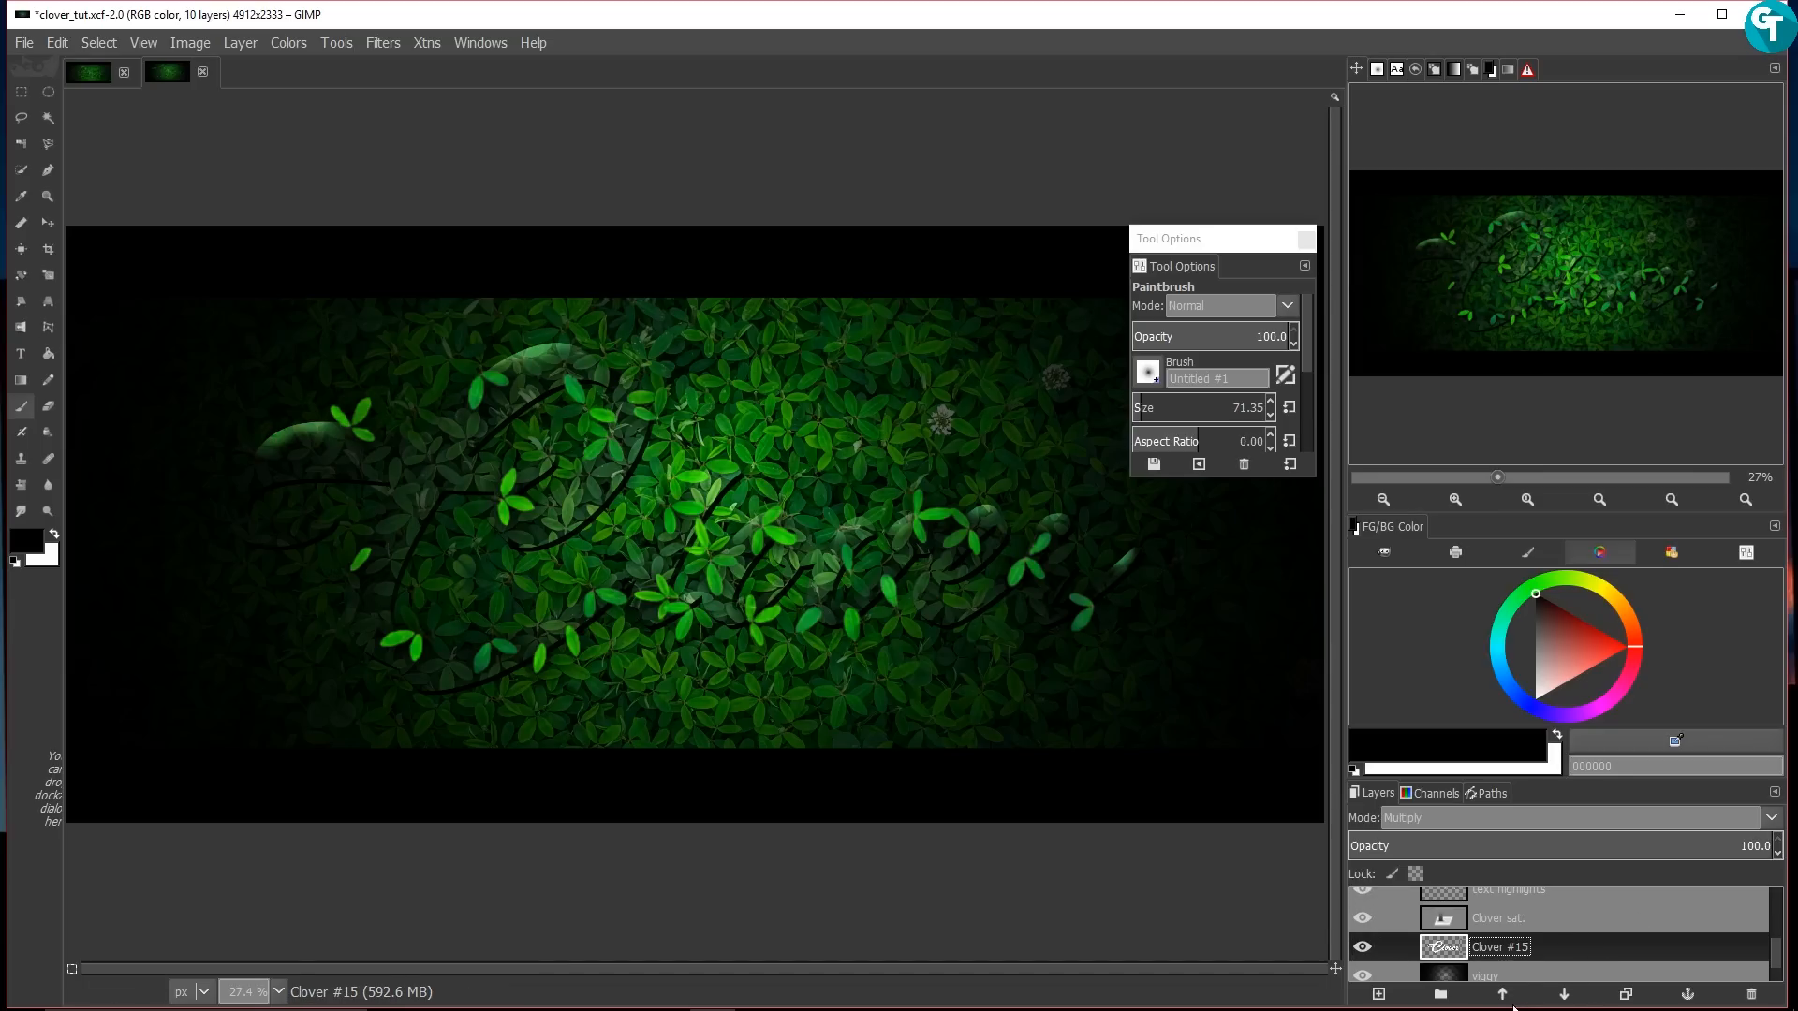
left_click(1509, 976)
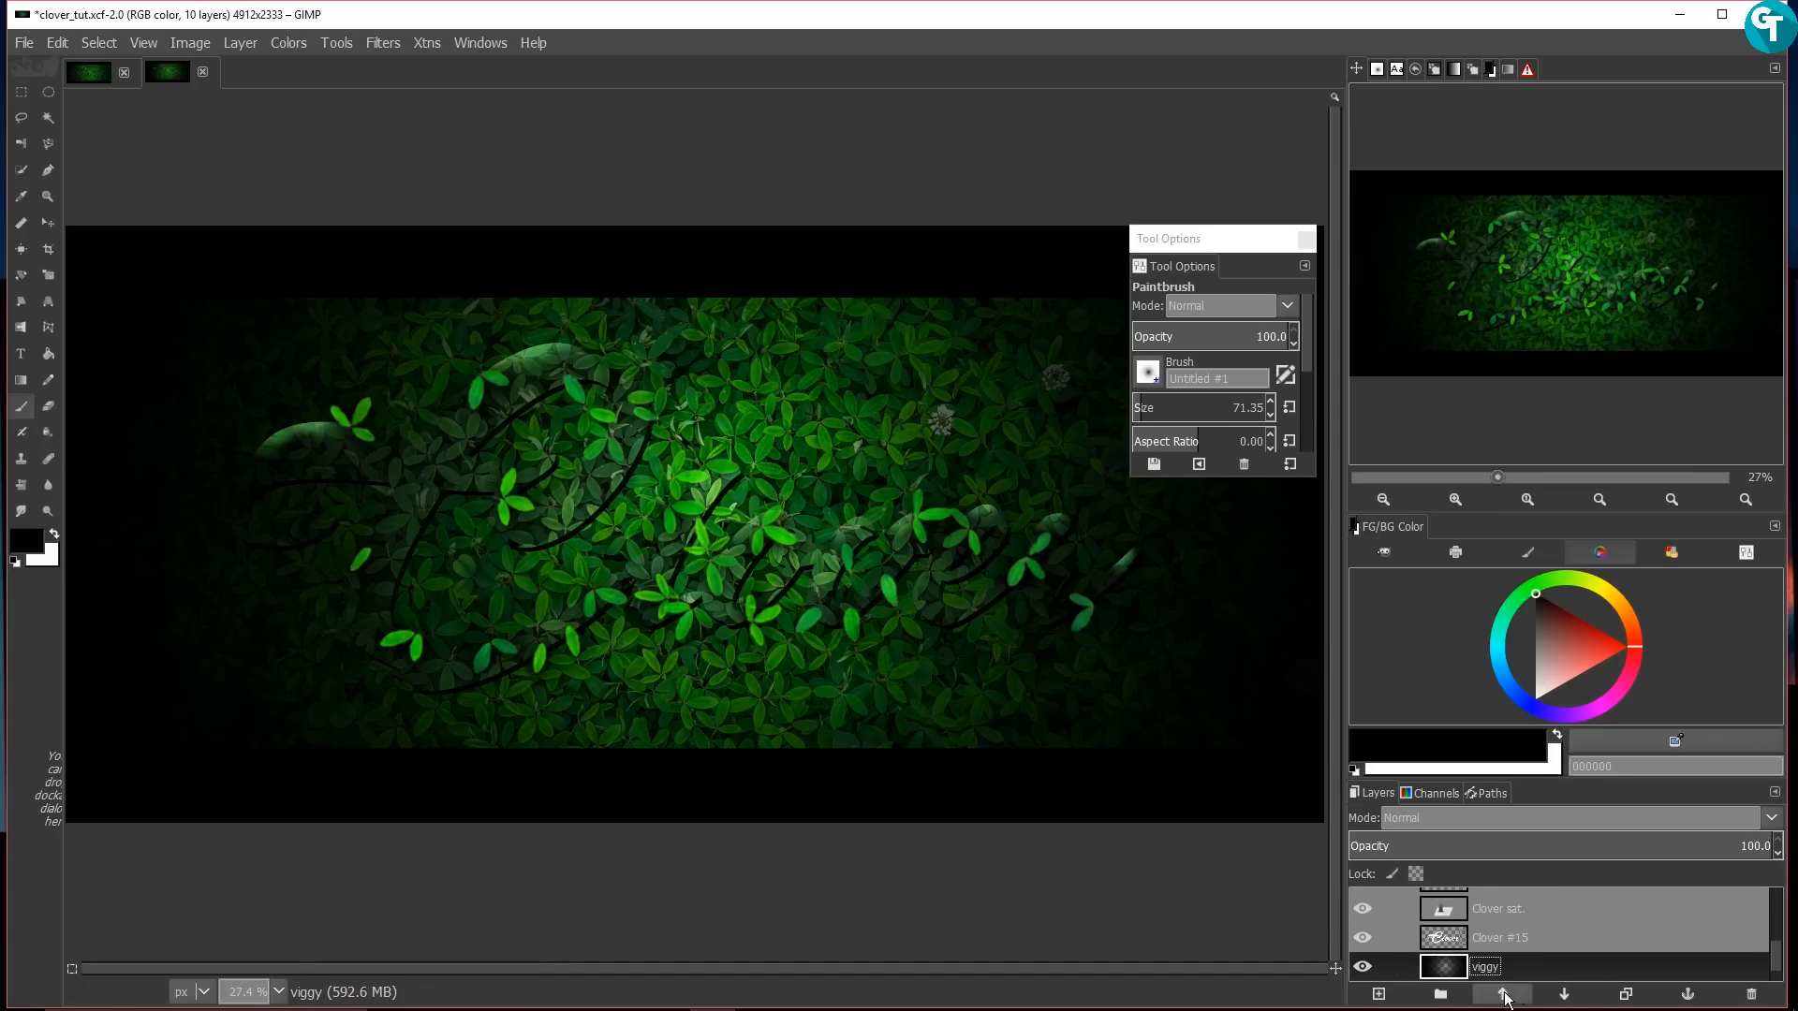
left_click(1382, 994)
left_click(1413, 976)
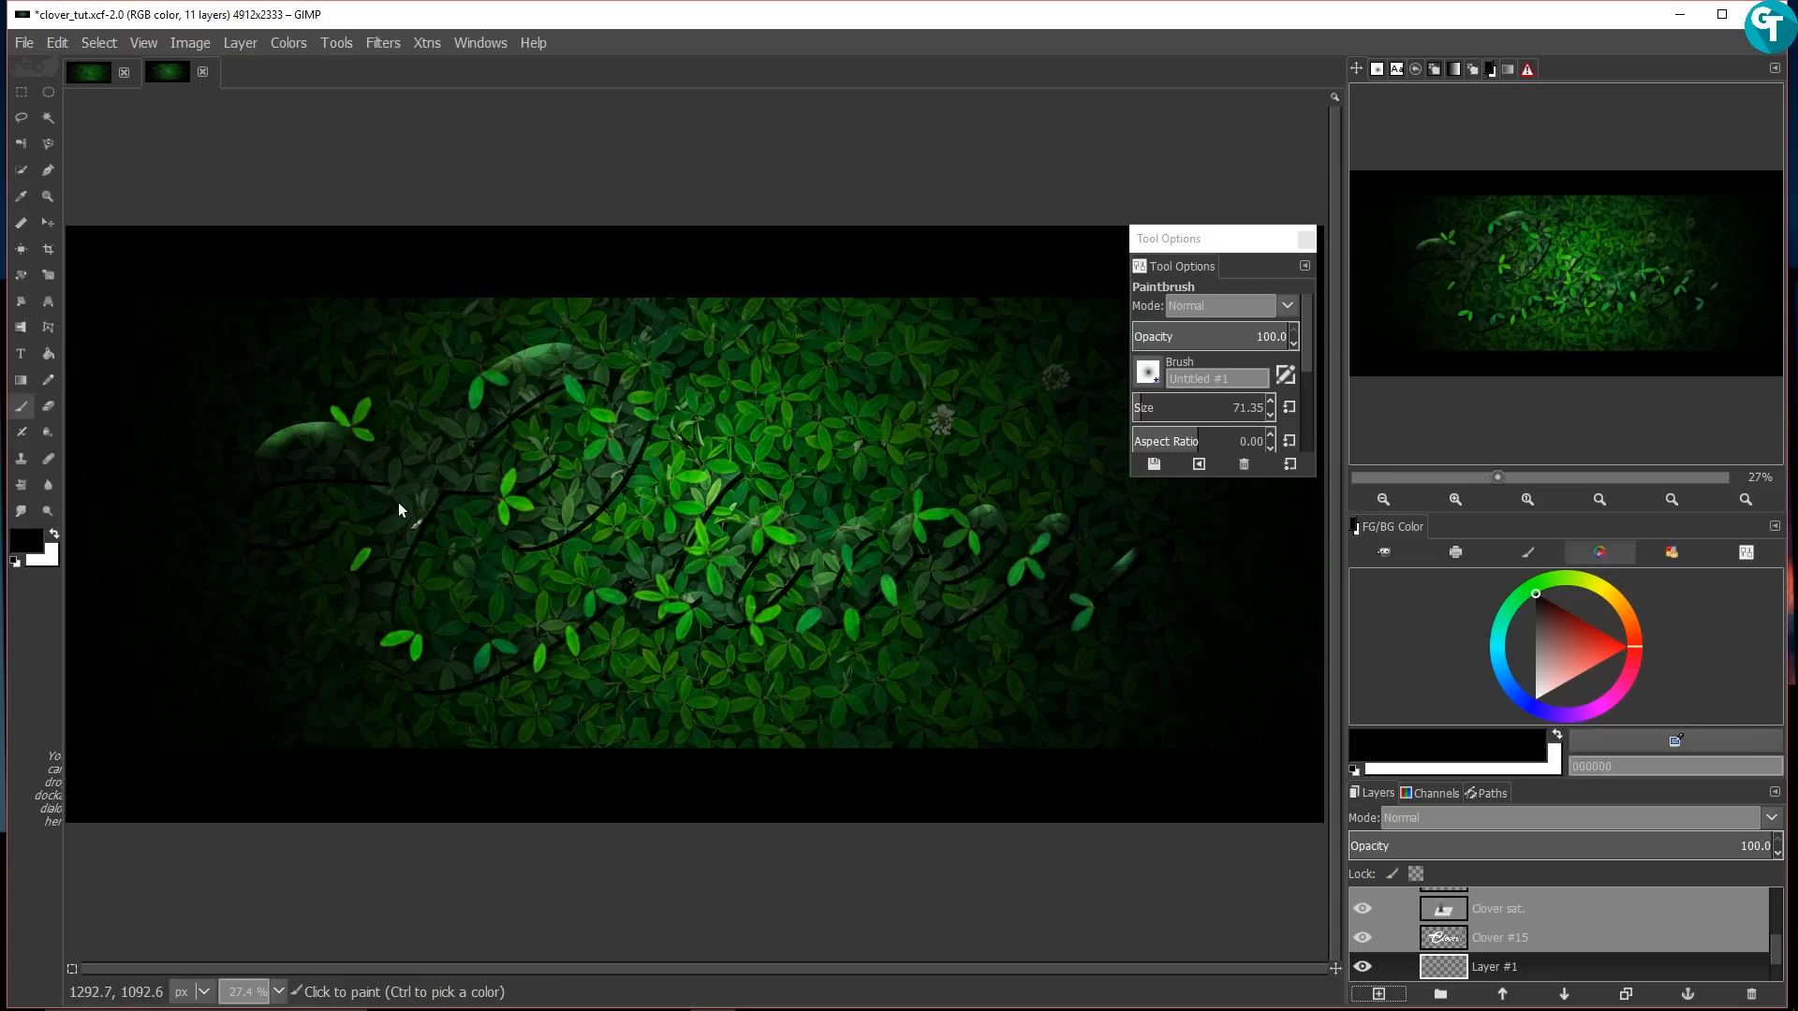
Step: Paint black shading along the strokes of all the Clover letters with the Paintbrush enlarged to size 126.35
key("bracketright")
key("braceright")
key("braceright")
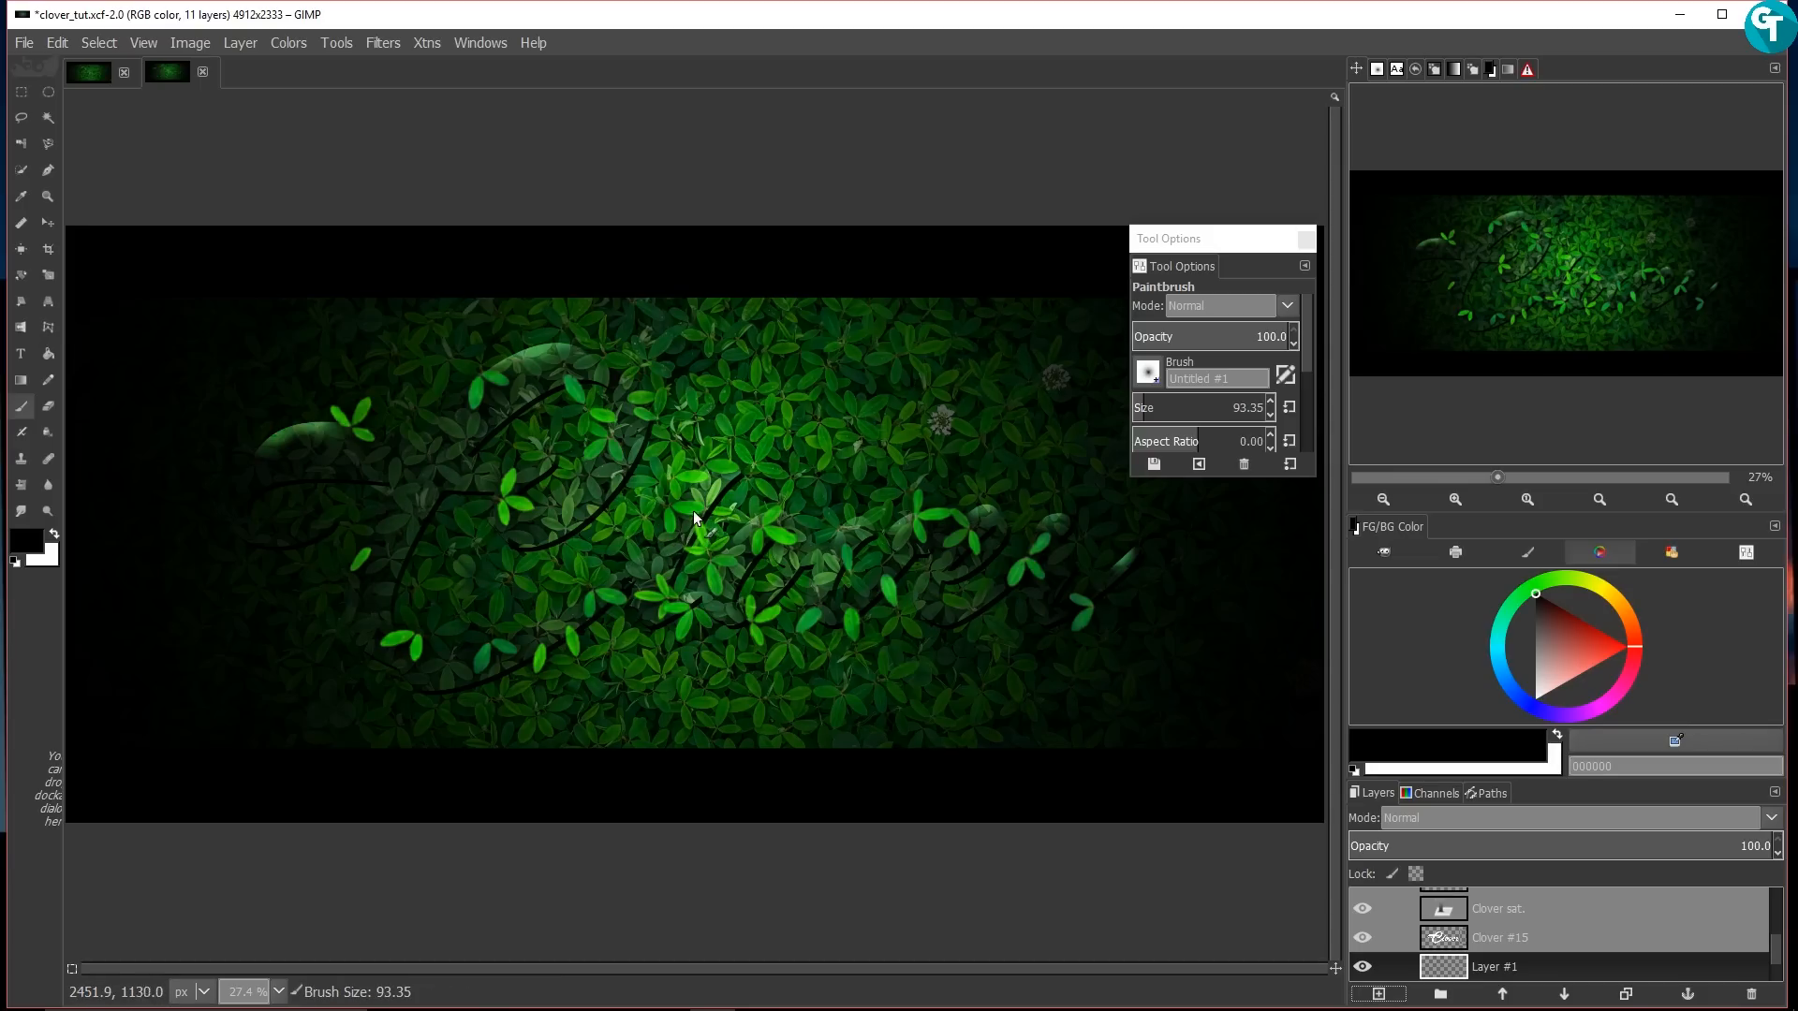
key("bracketright")
key("bracketright")
key("bracketright")
key("braceright")
key("braceright")
key("bracketright")
key("bracketright")
key("bracketright")
key("bracketright")
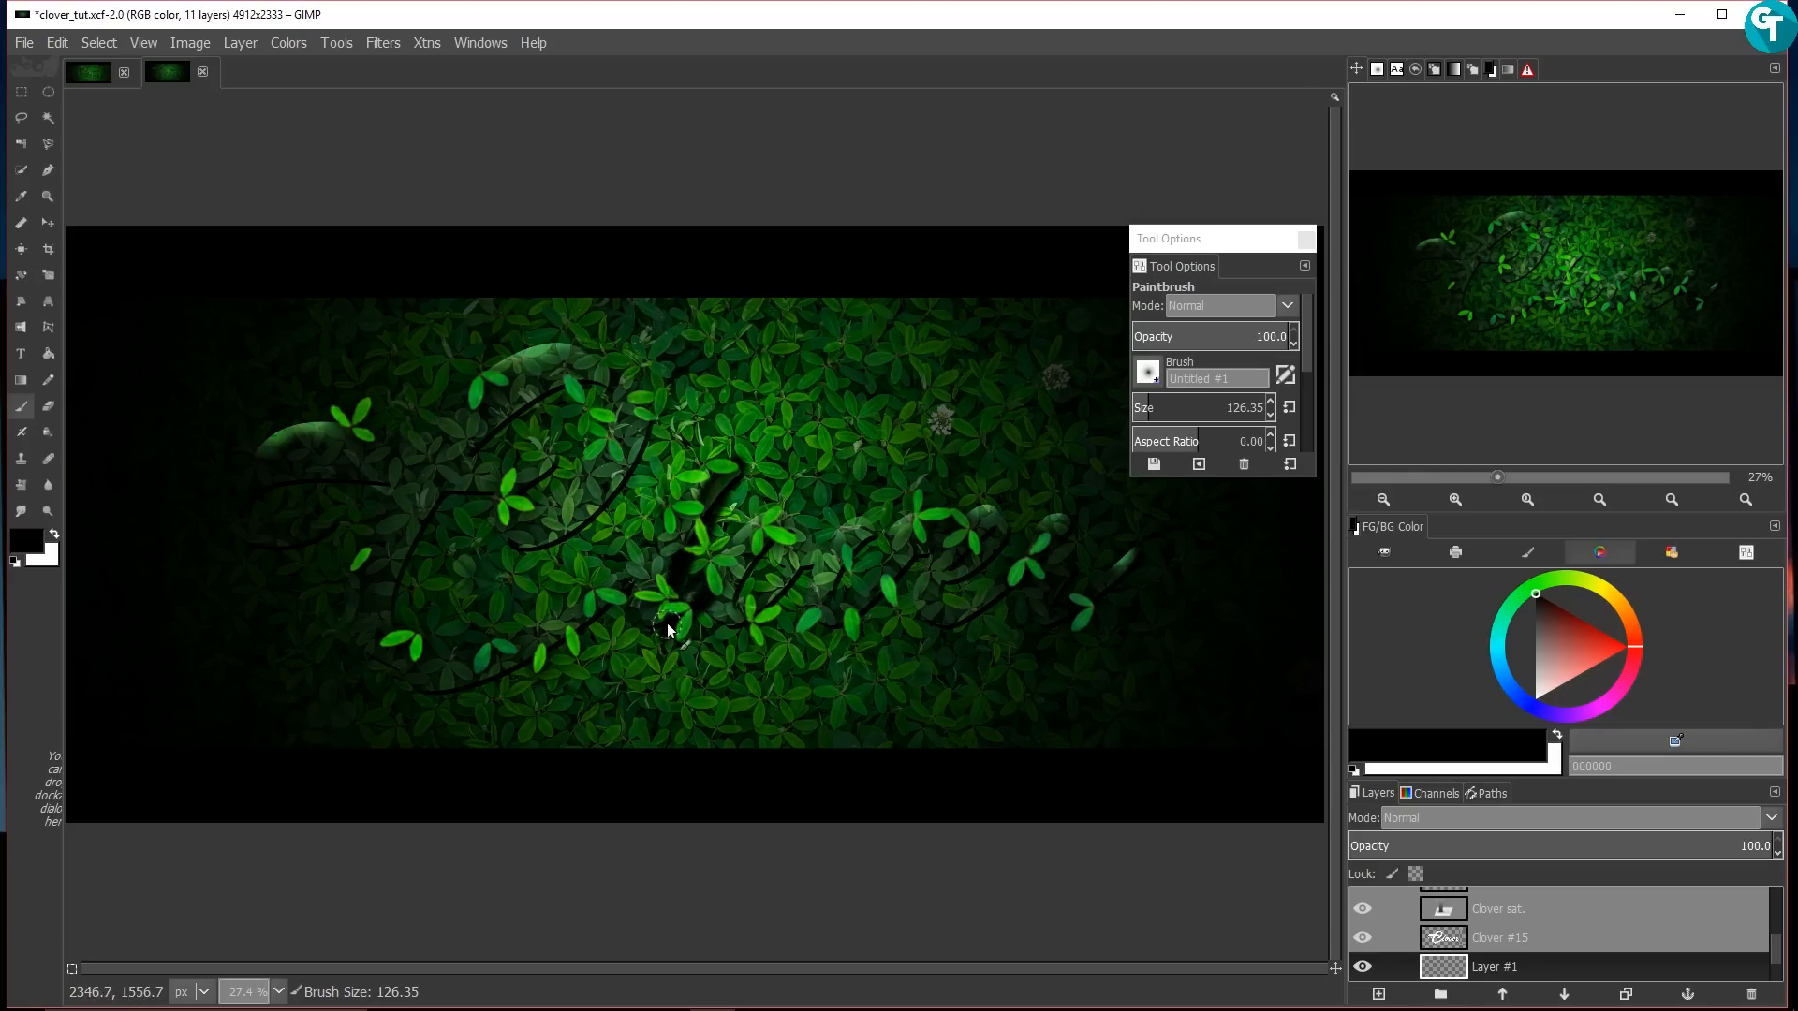
mouse_move(637, 627)
left_mouse_down()
mouse_move(627, 591)
mouse_move(547, 670)
left_mouse_up()
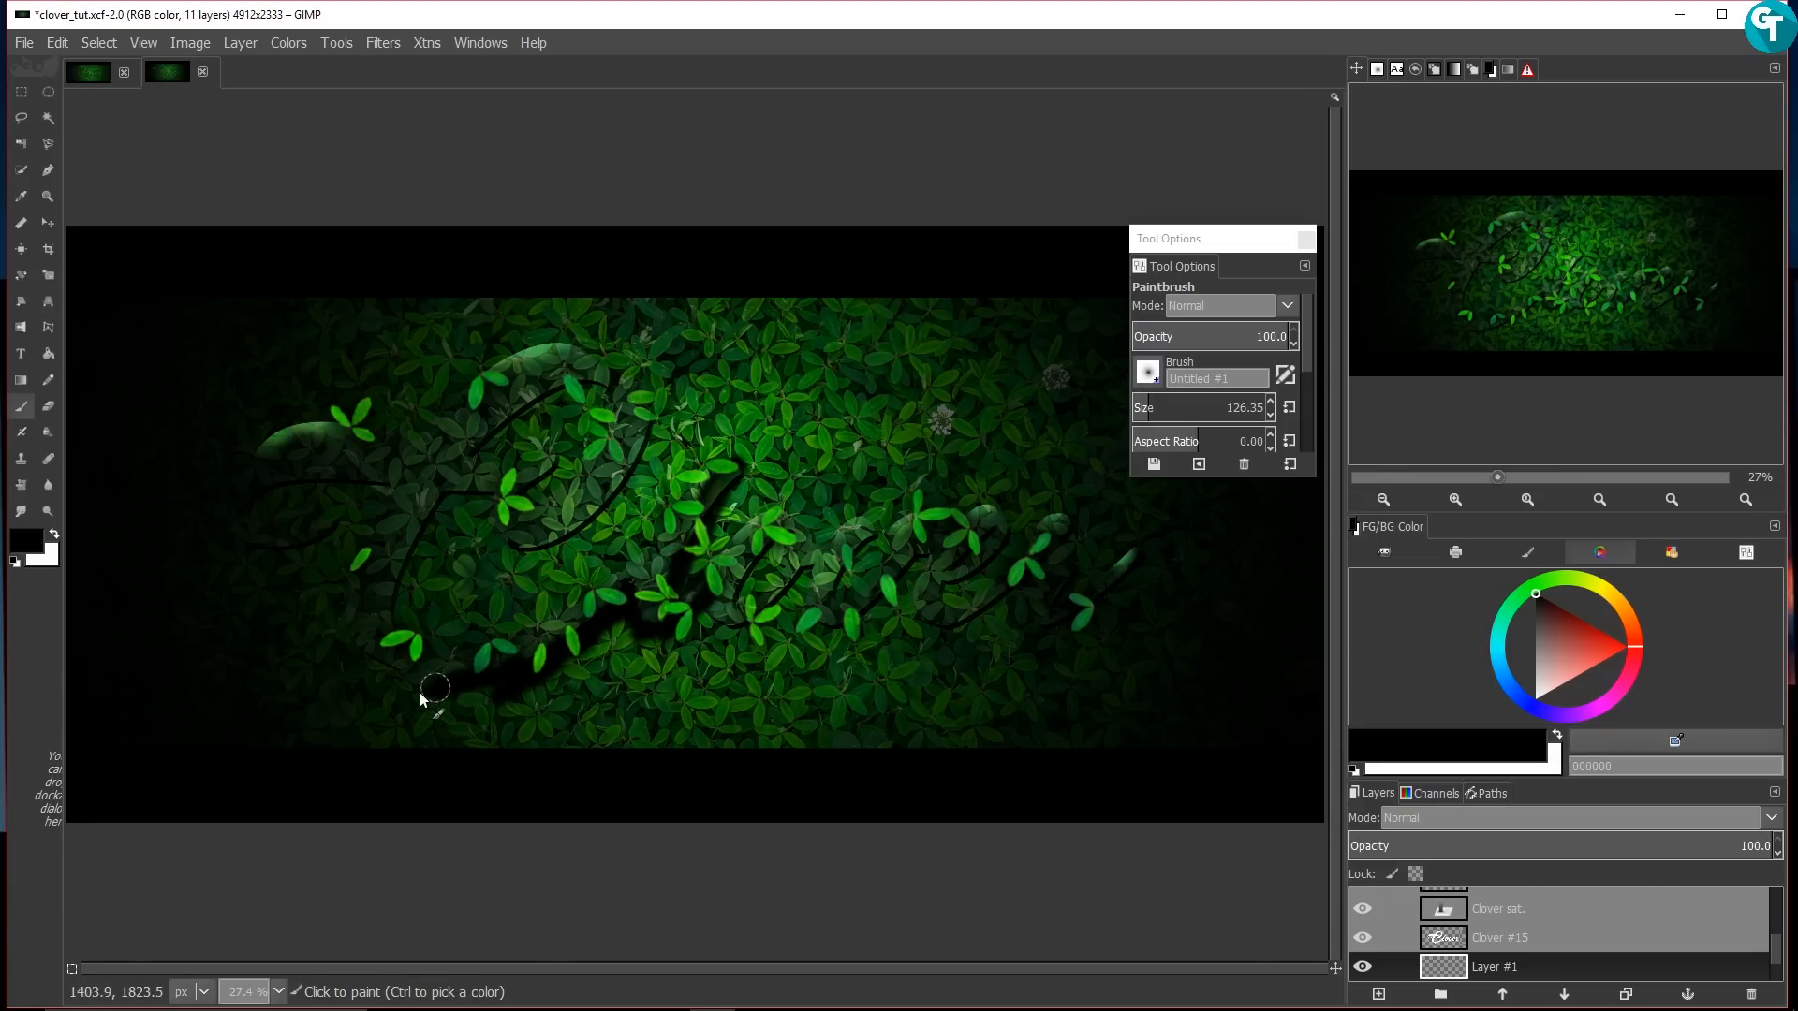
left_click_drag(414, 679, 405, 672)
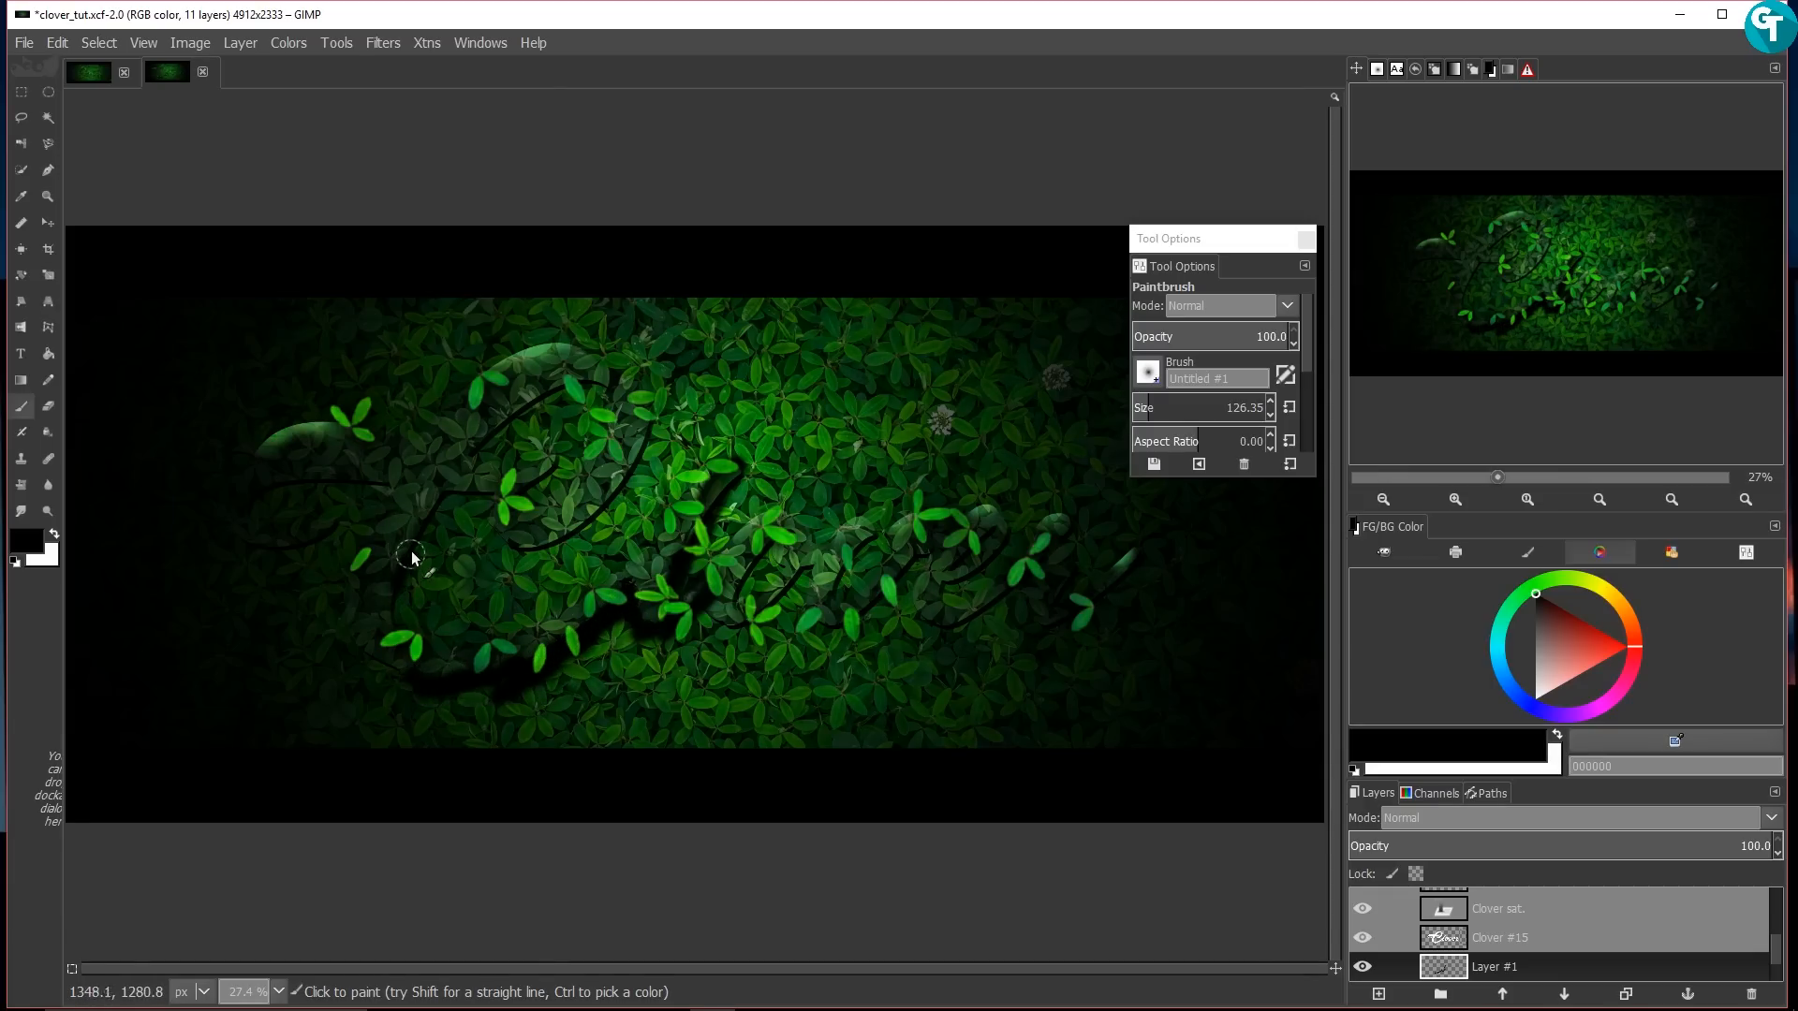
left_click_drag(402, 568, 390, 559)
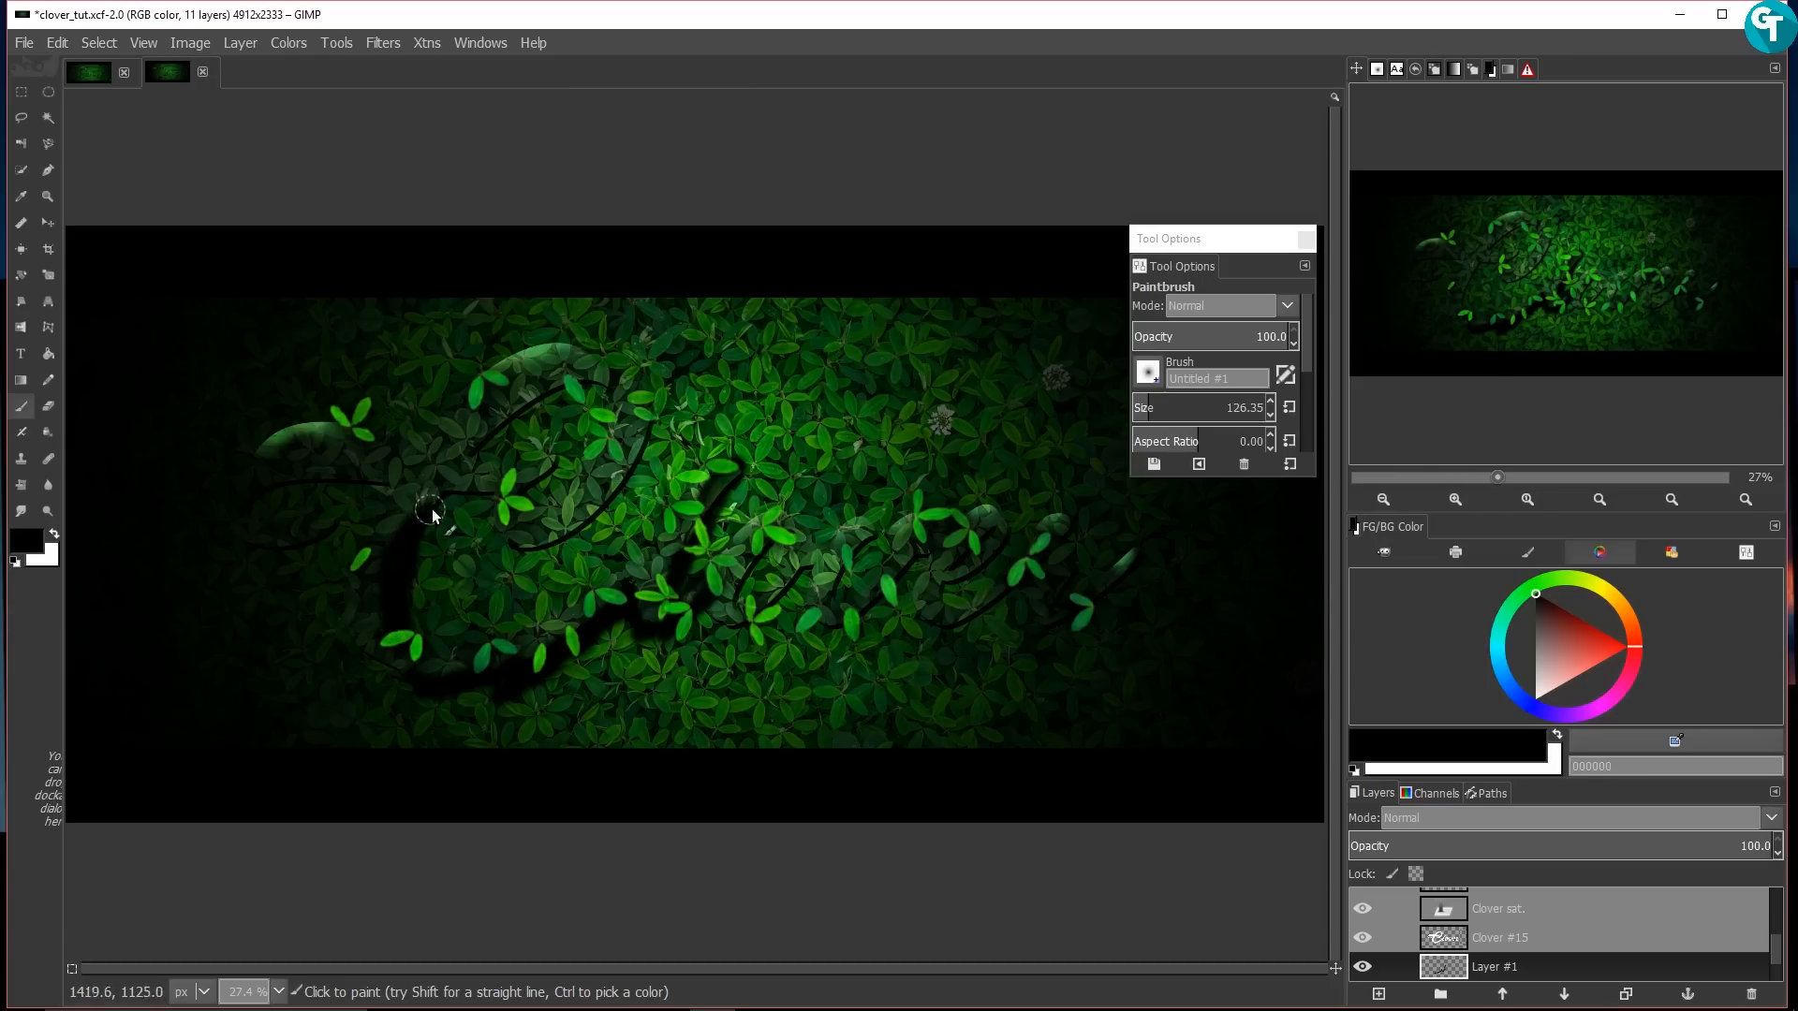
left_click_drag(440, 498, 447, 487)
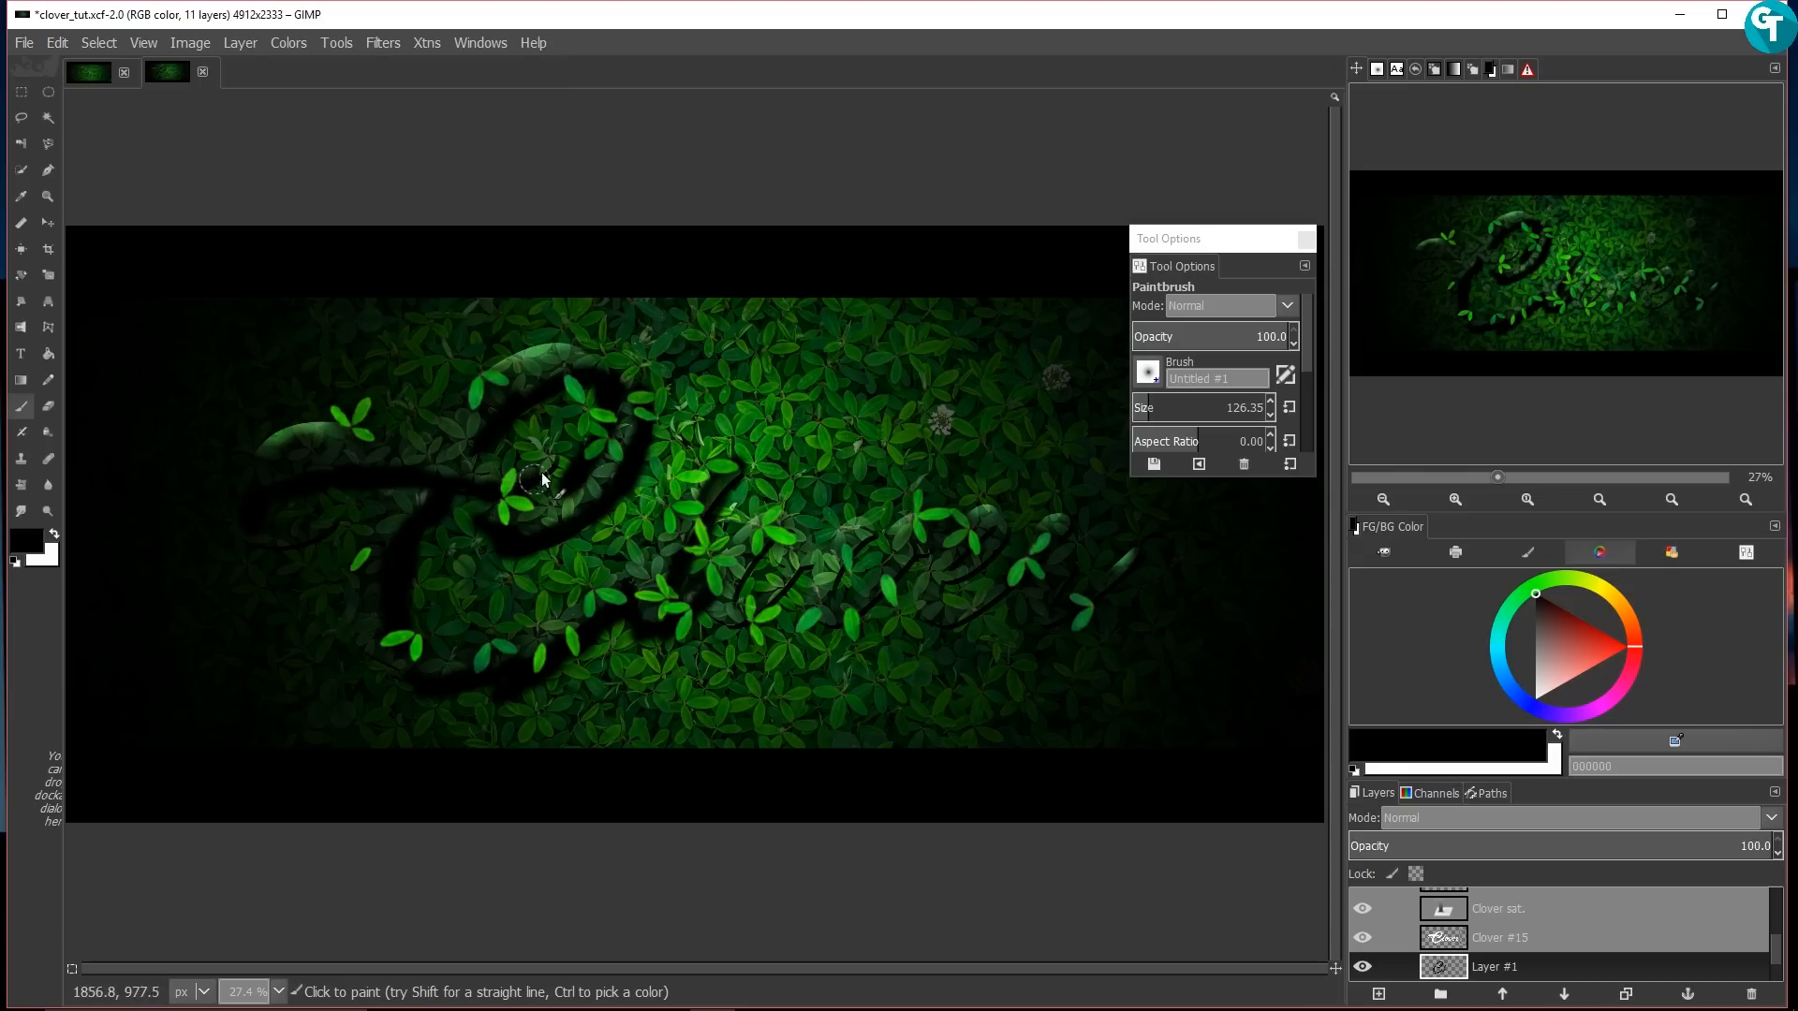
left_click_drag(546, 463, 557, 447)
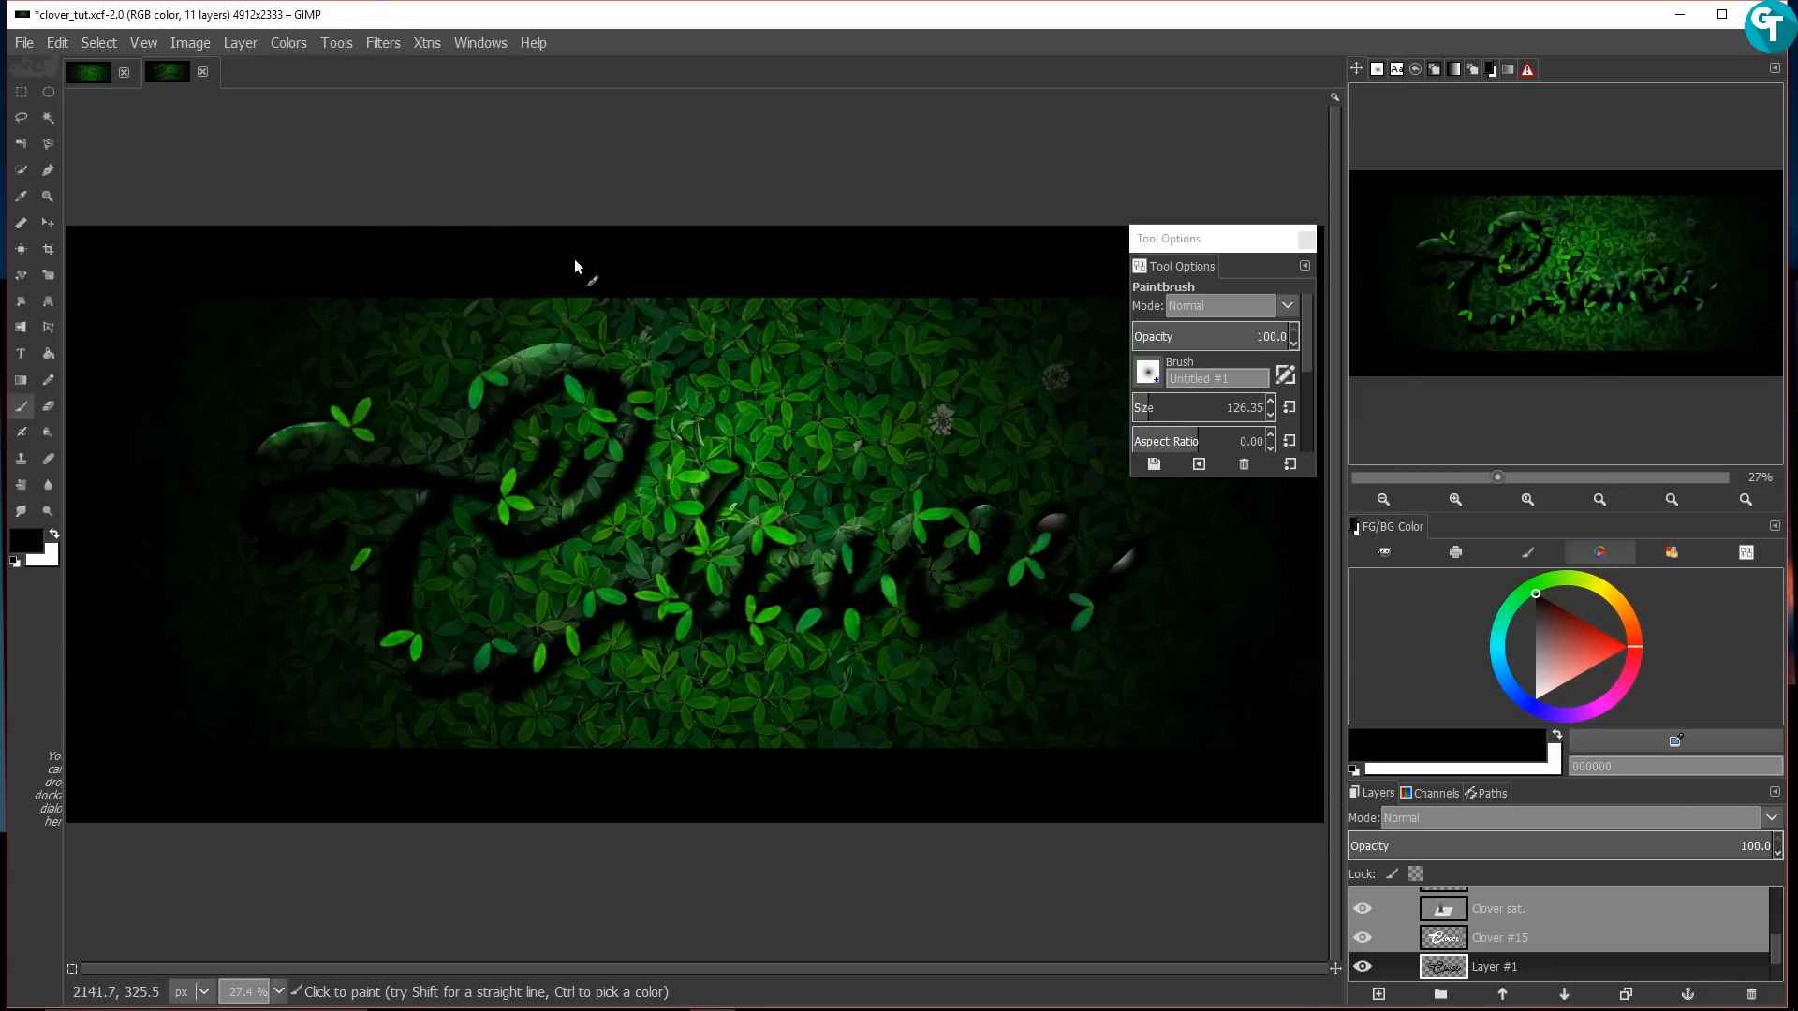
Step: Soften the letter shading layer by repeating the last Gaussian Blur three times and lower its opacity to 59.8
left_click(391, 51)
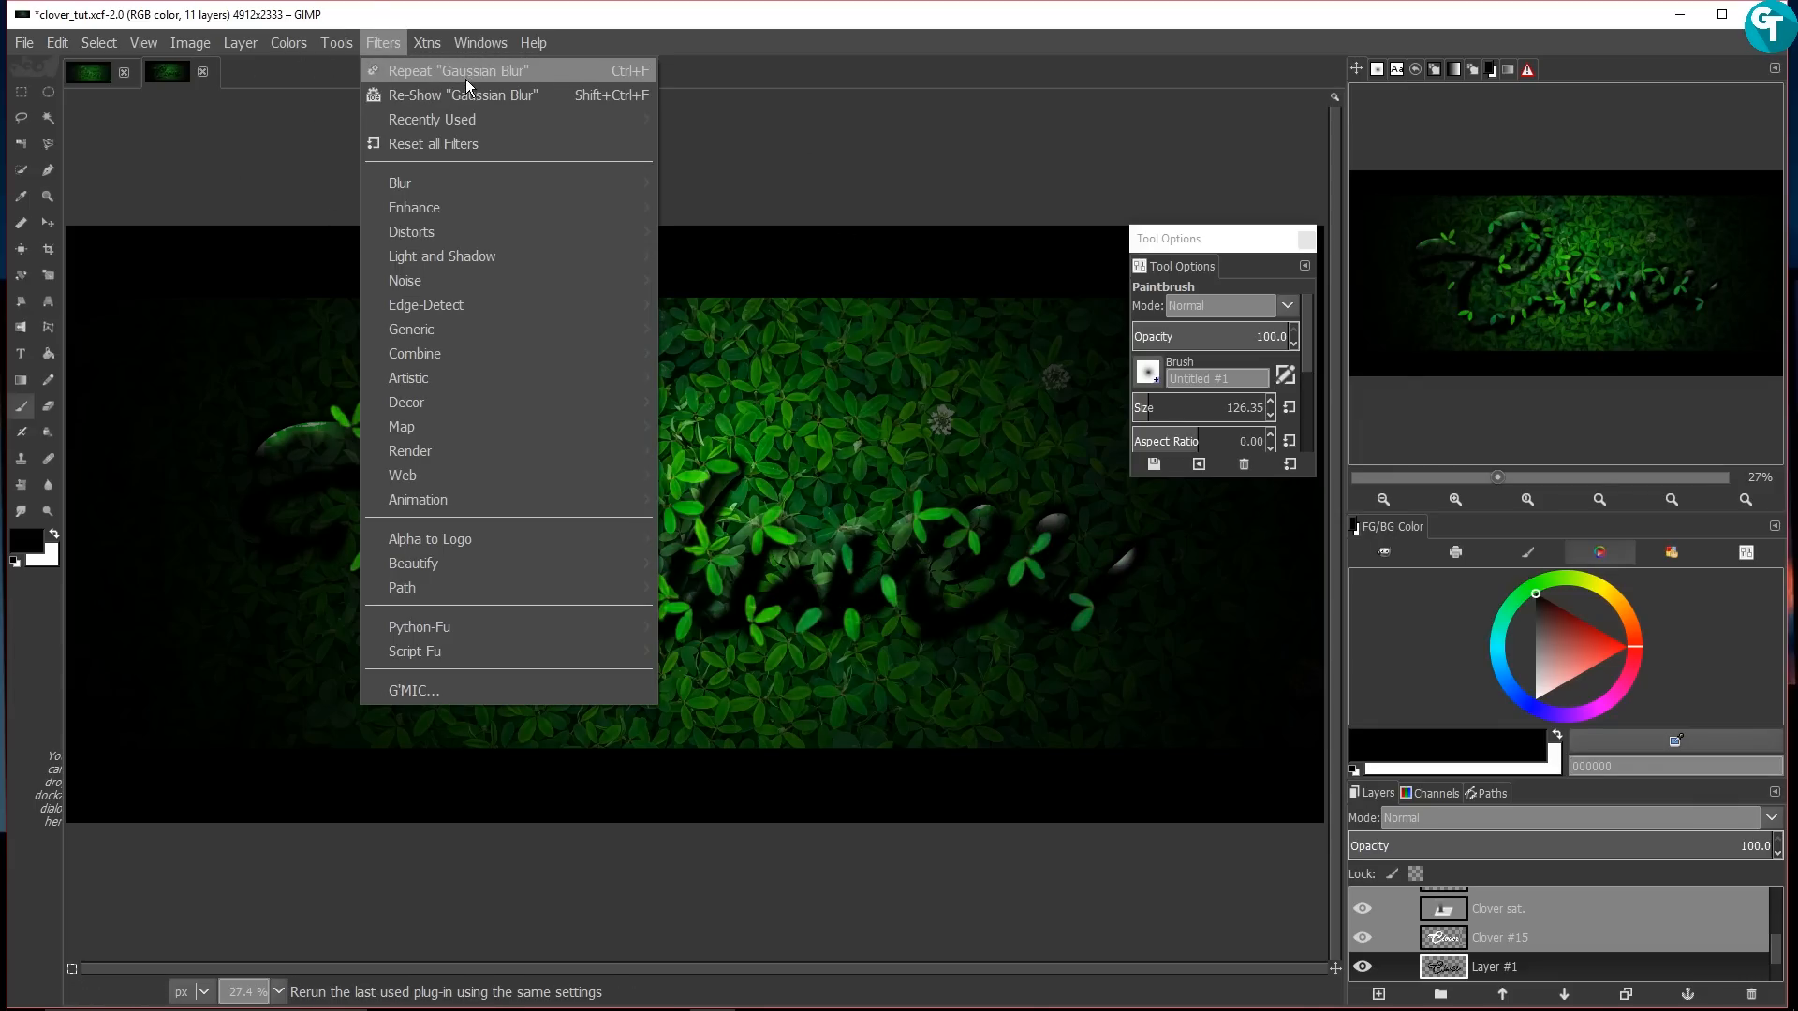
left_click(465, 71)
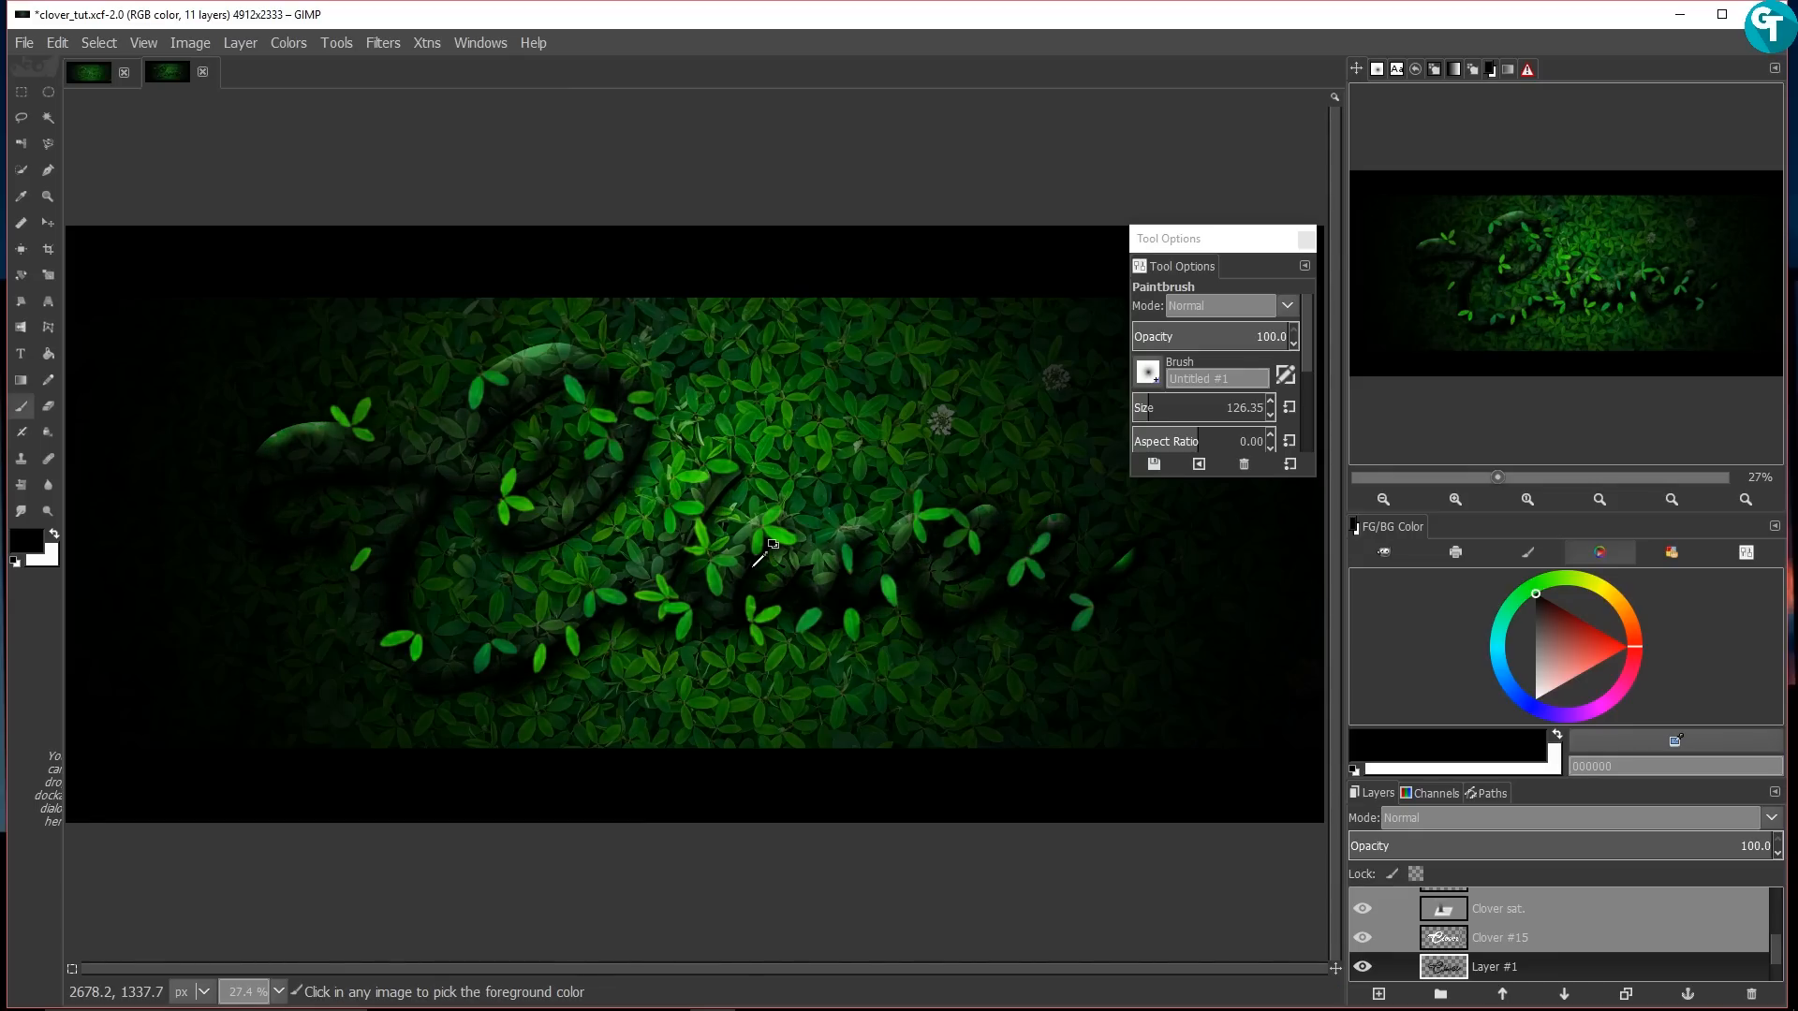
key("ctrl+f")
key("ctrl+f")
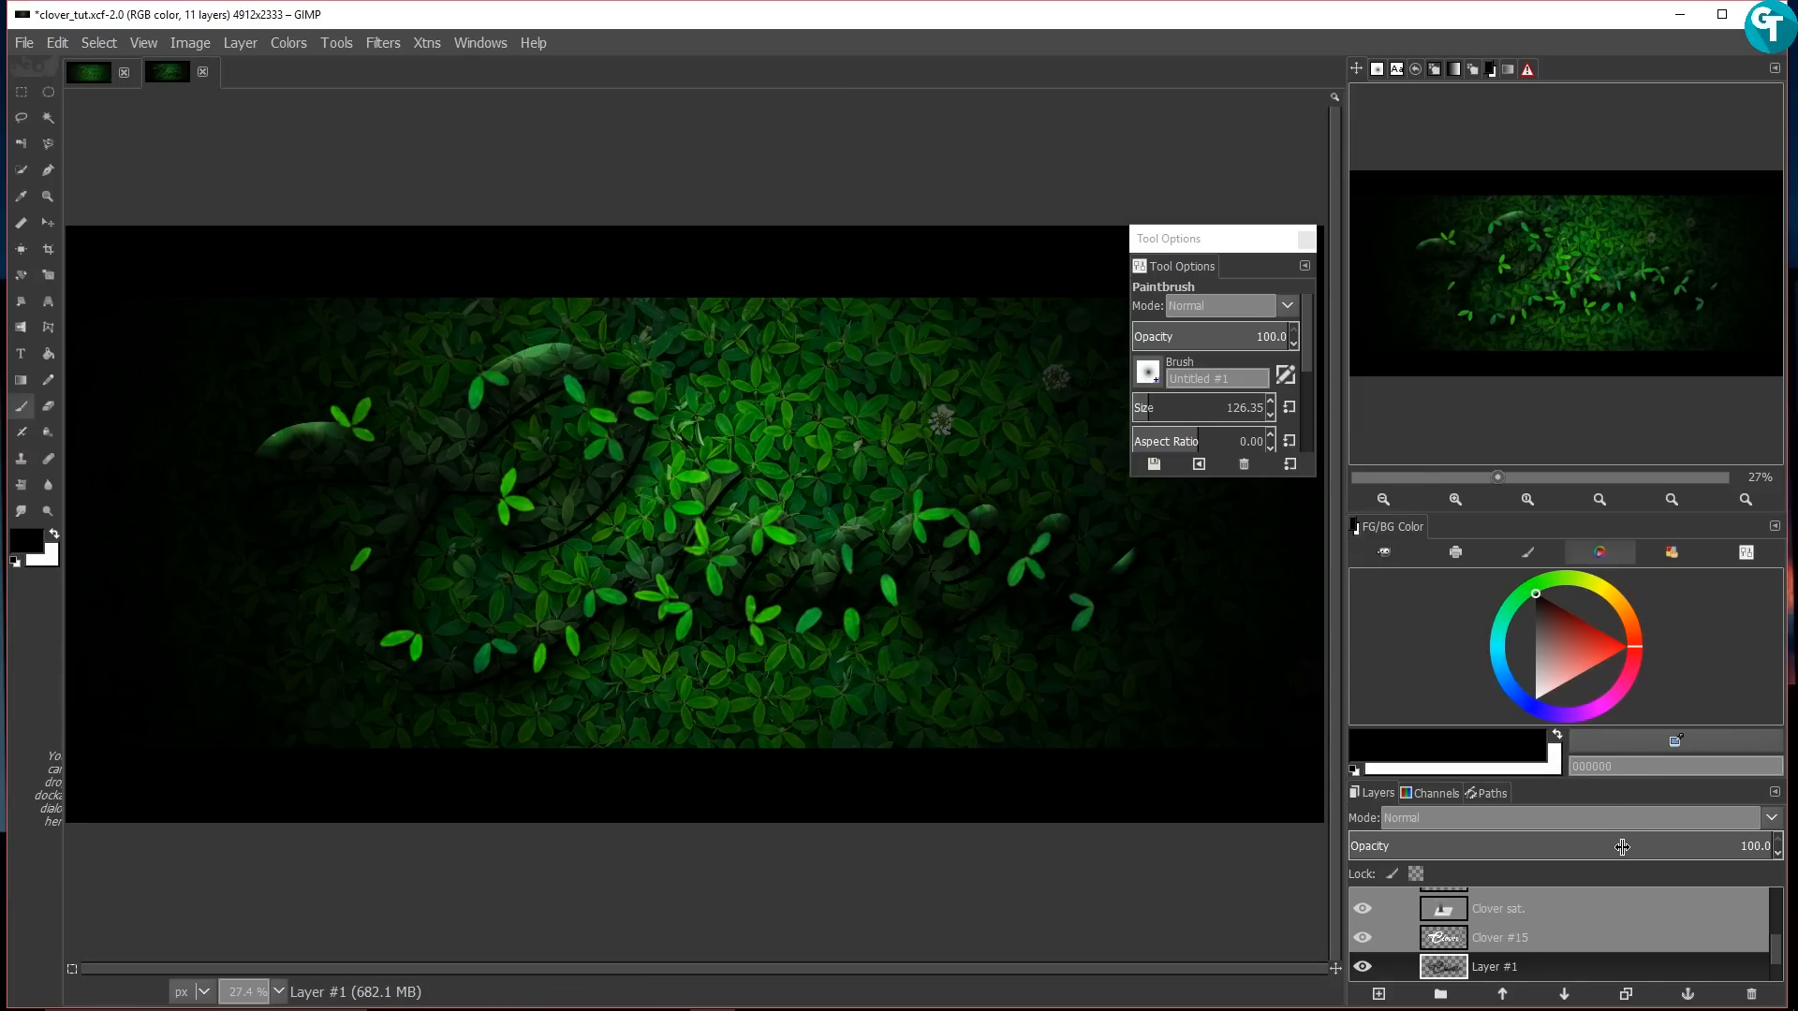
left_click_drag(1626, 846, 1605, 847)
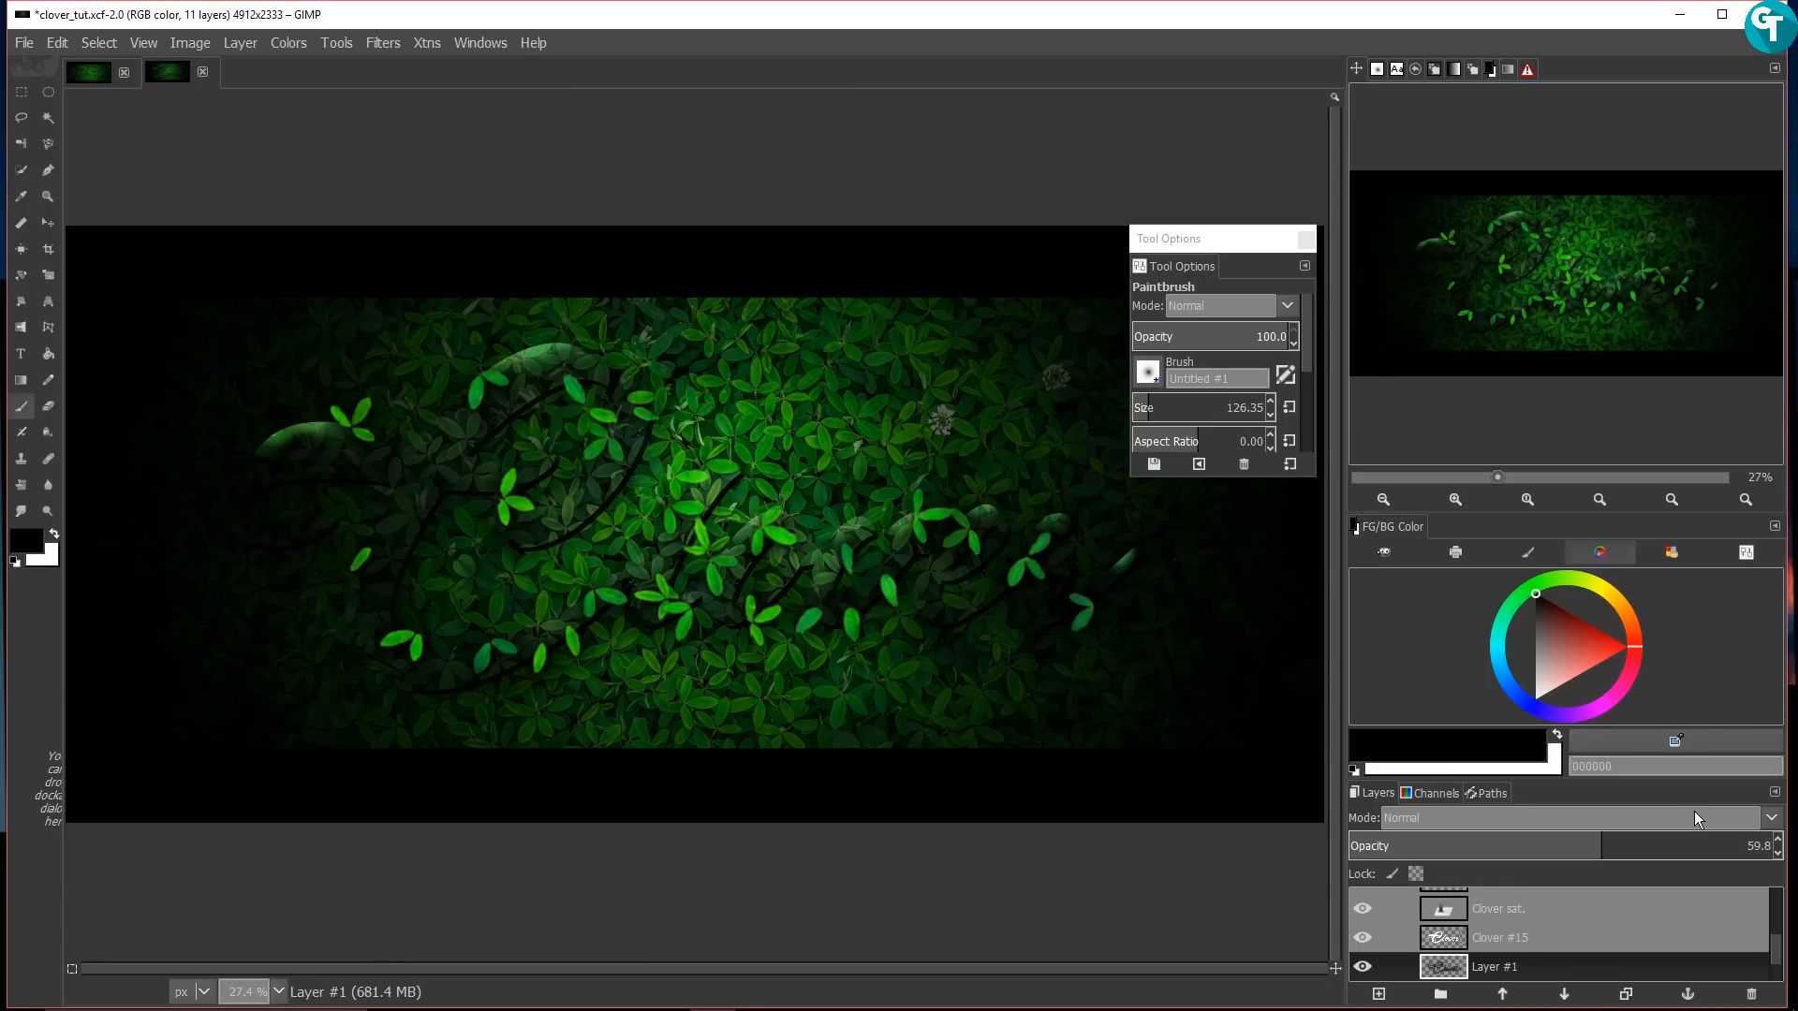
Step: Reduce the opacity of the letter shading layer above viggy to 45.9
scroll(1552, 897, "up", 2)
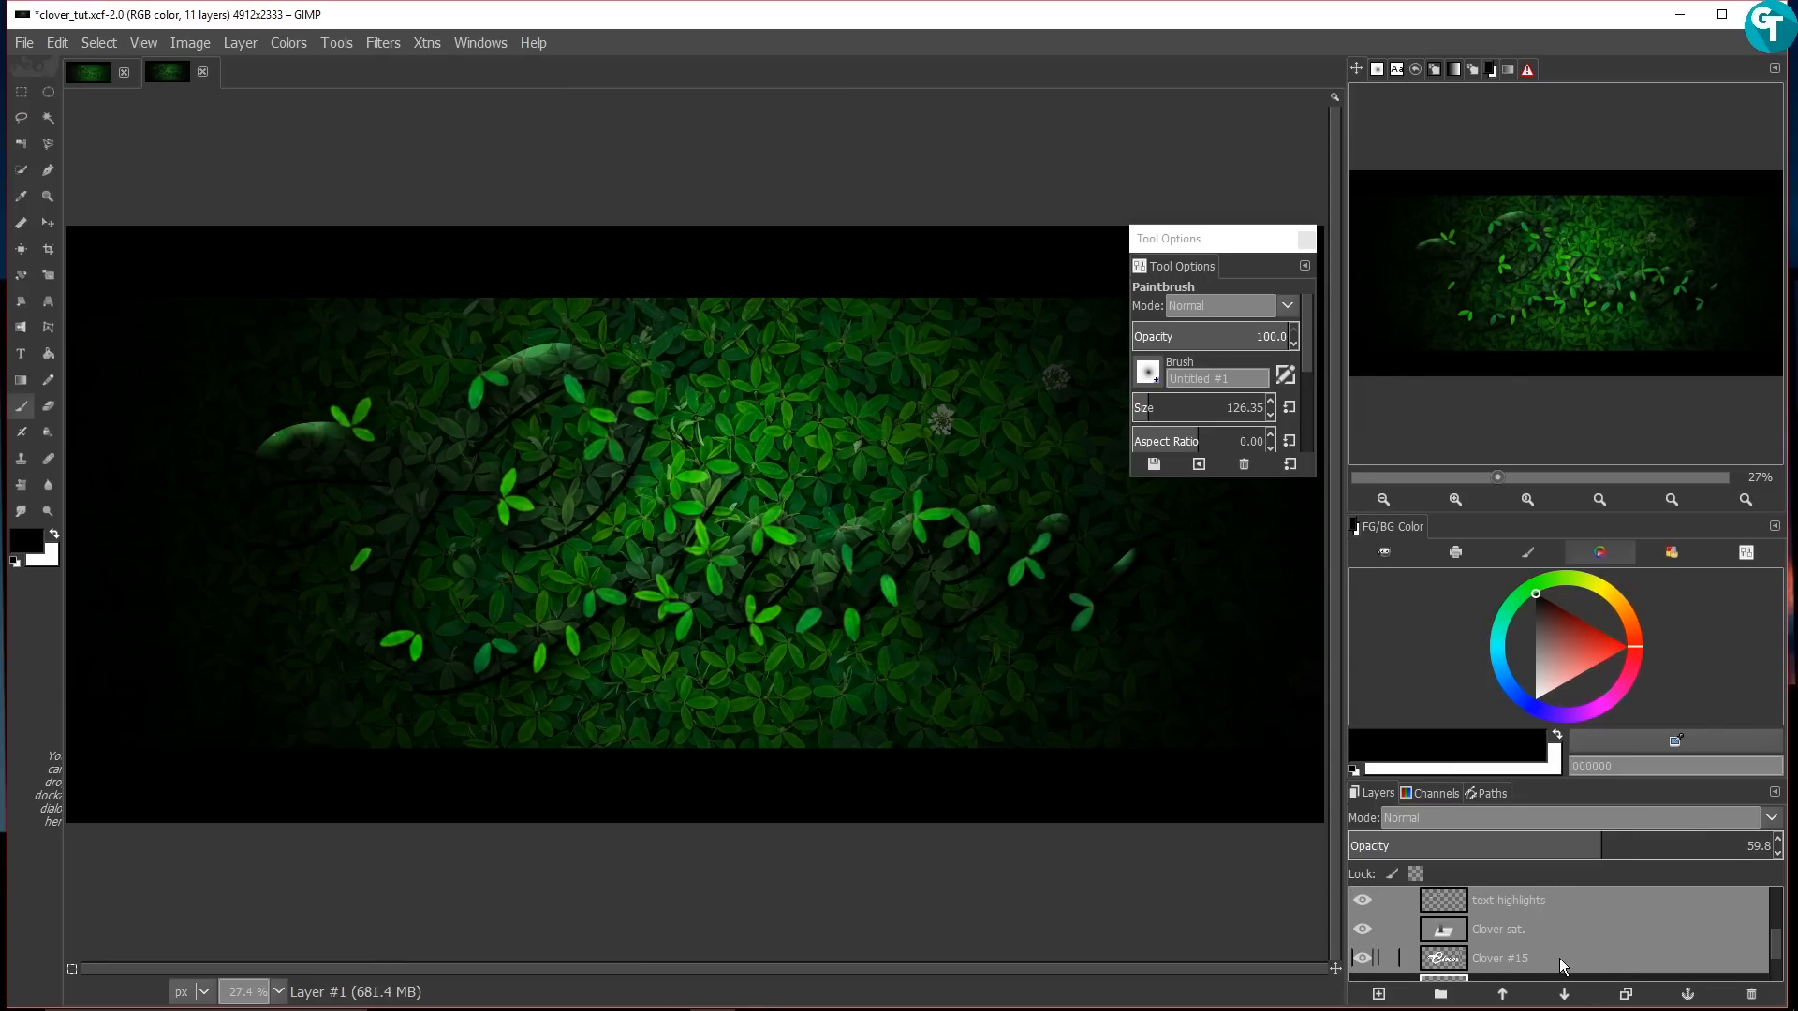
scroll(1617, 942, "up", 1)
scroll(1616, 940, "up", 1)
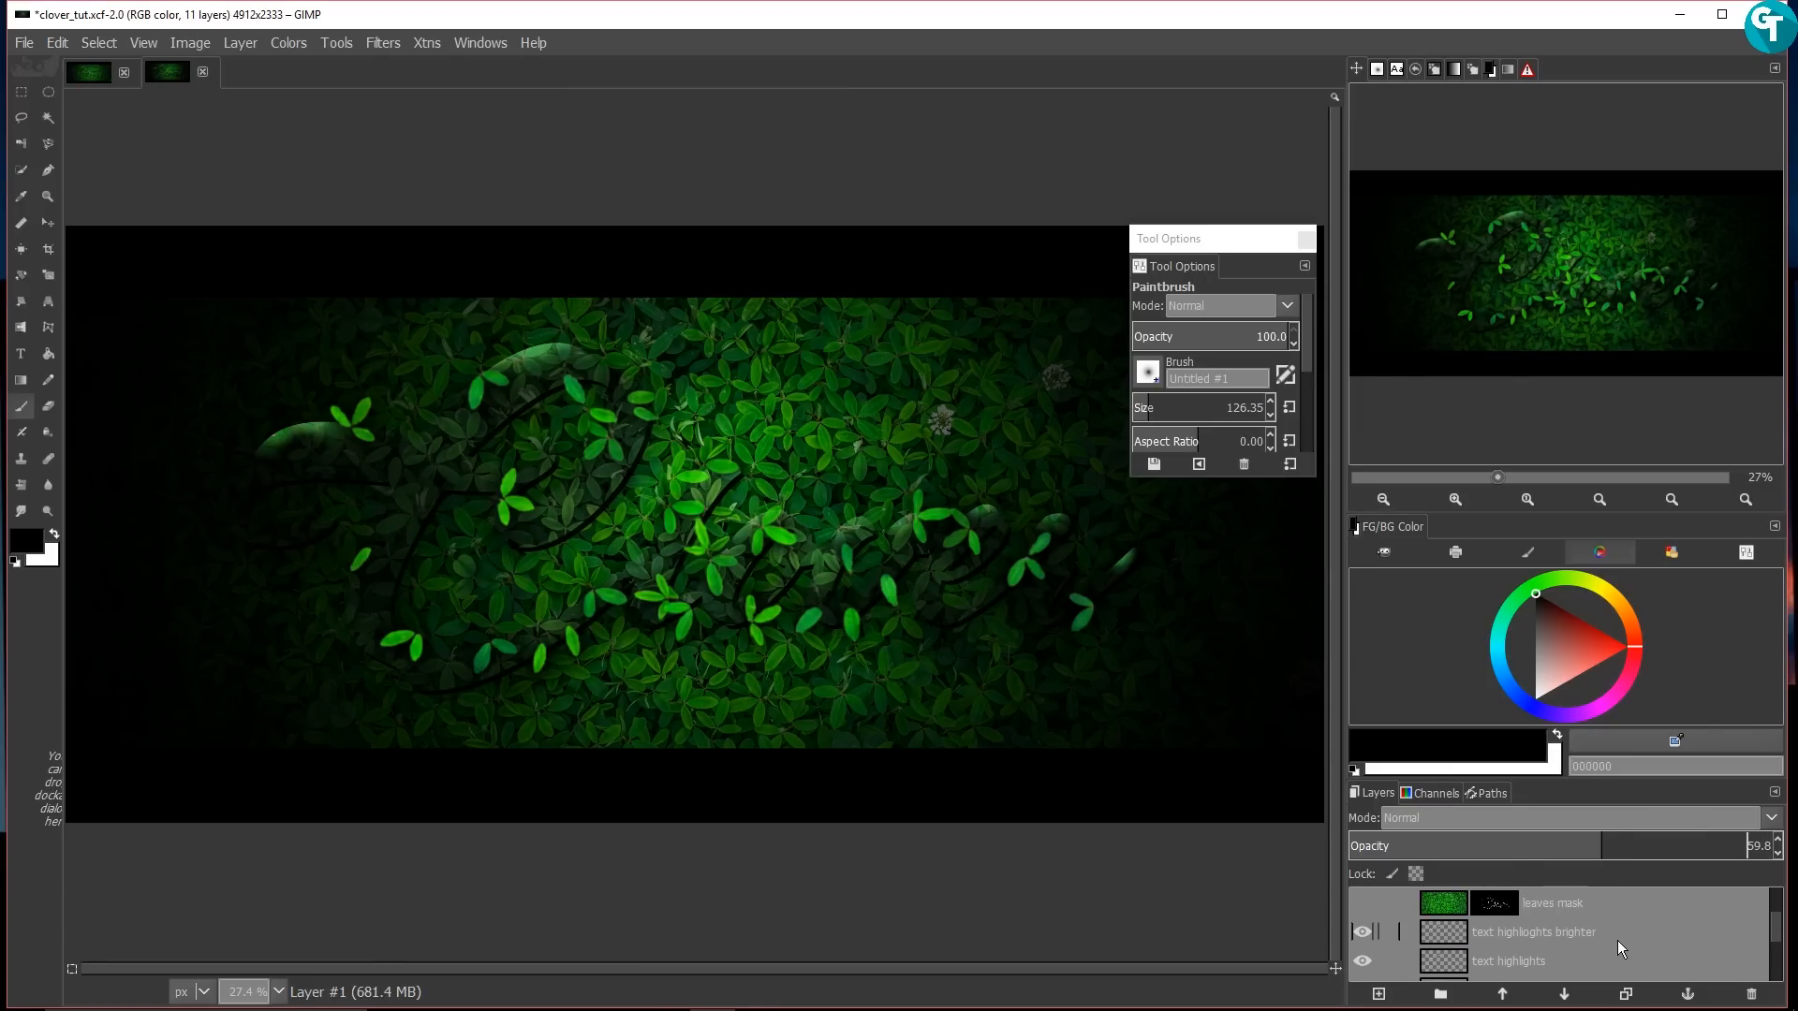
scroll(1616, 940, "up", 2)
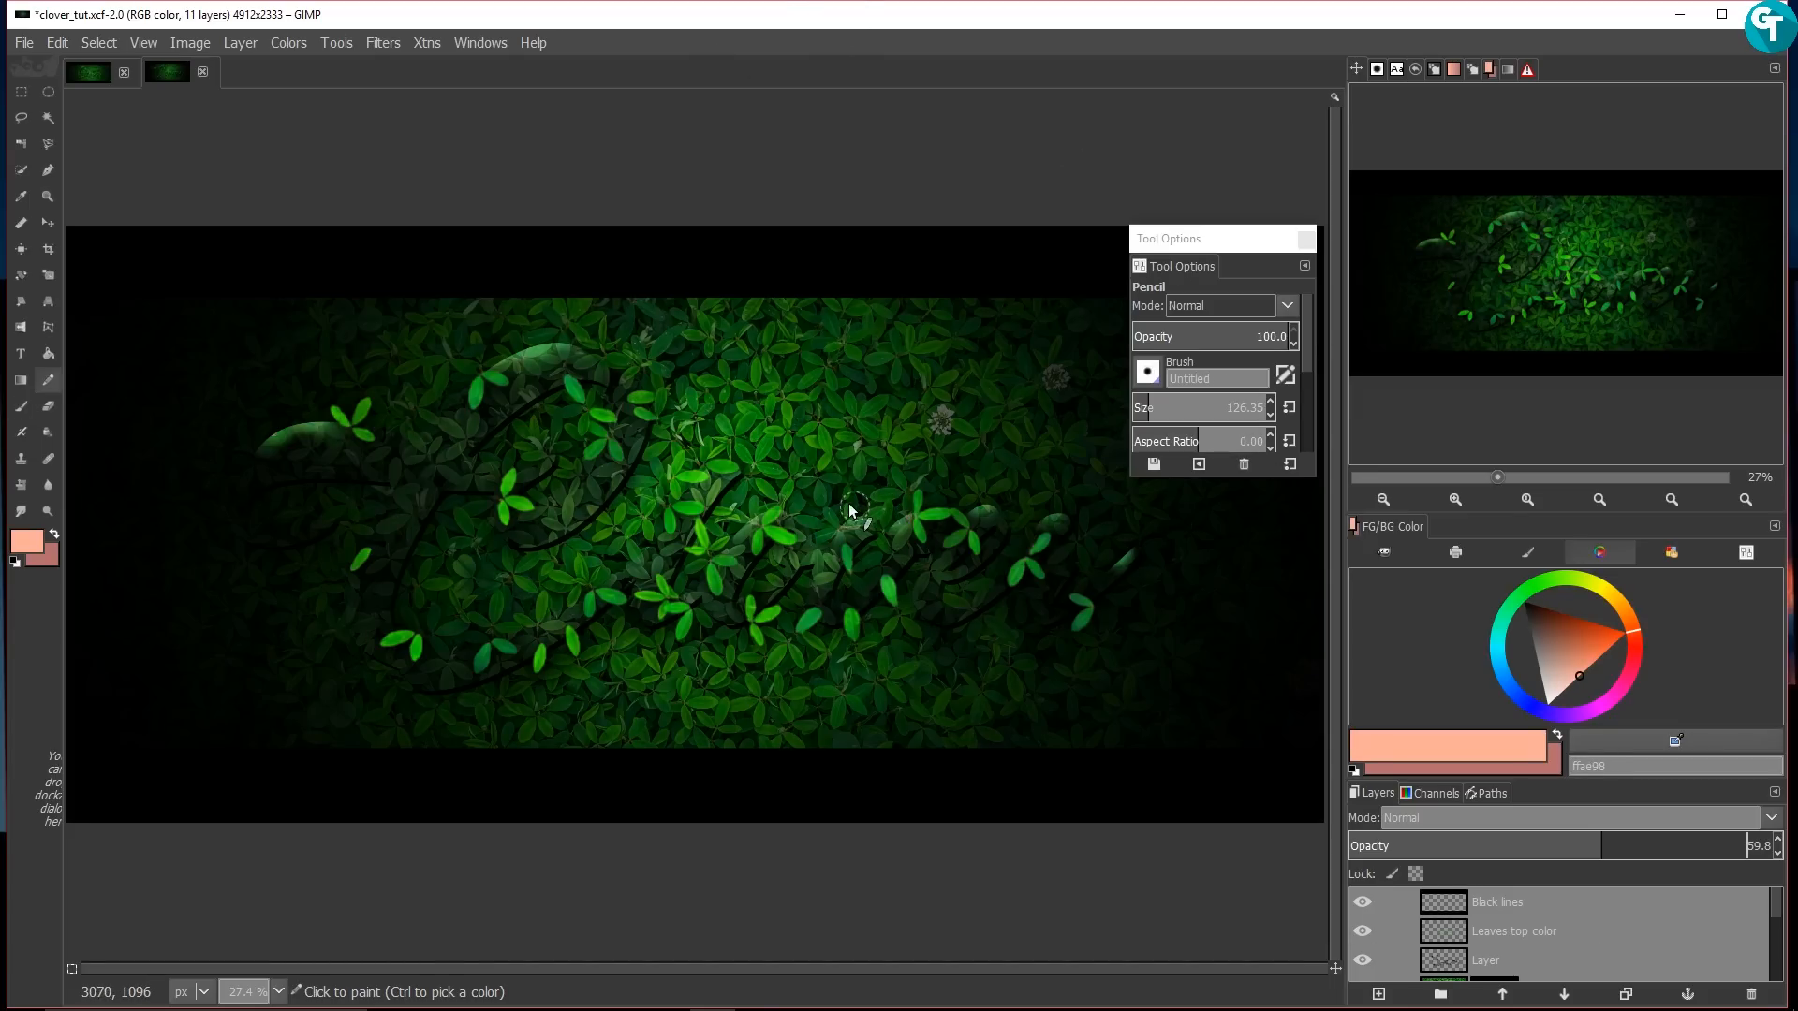
scroll(811, 520, "down", 2)
scroll(811, 520, "up", 2)
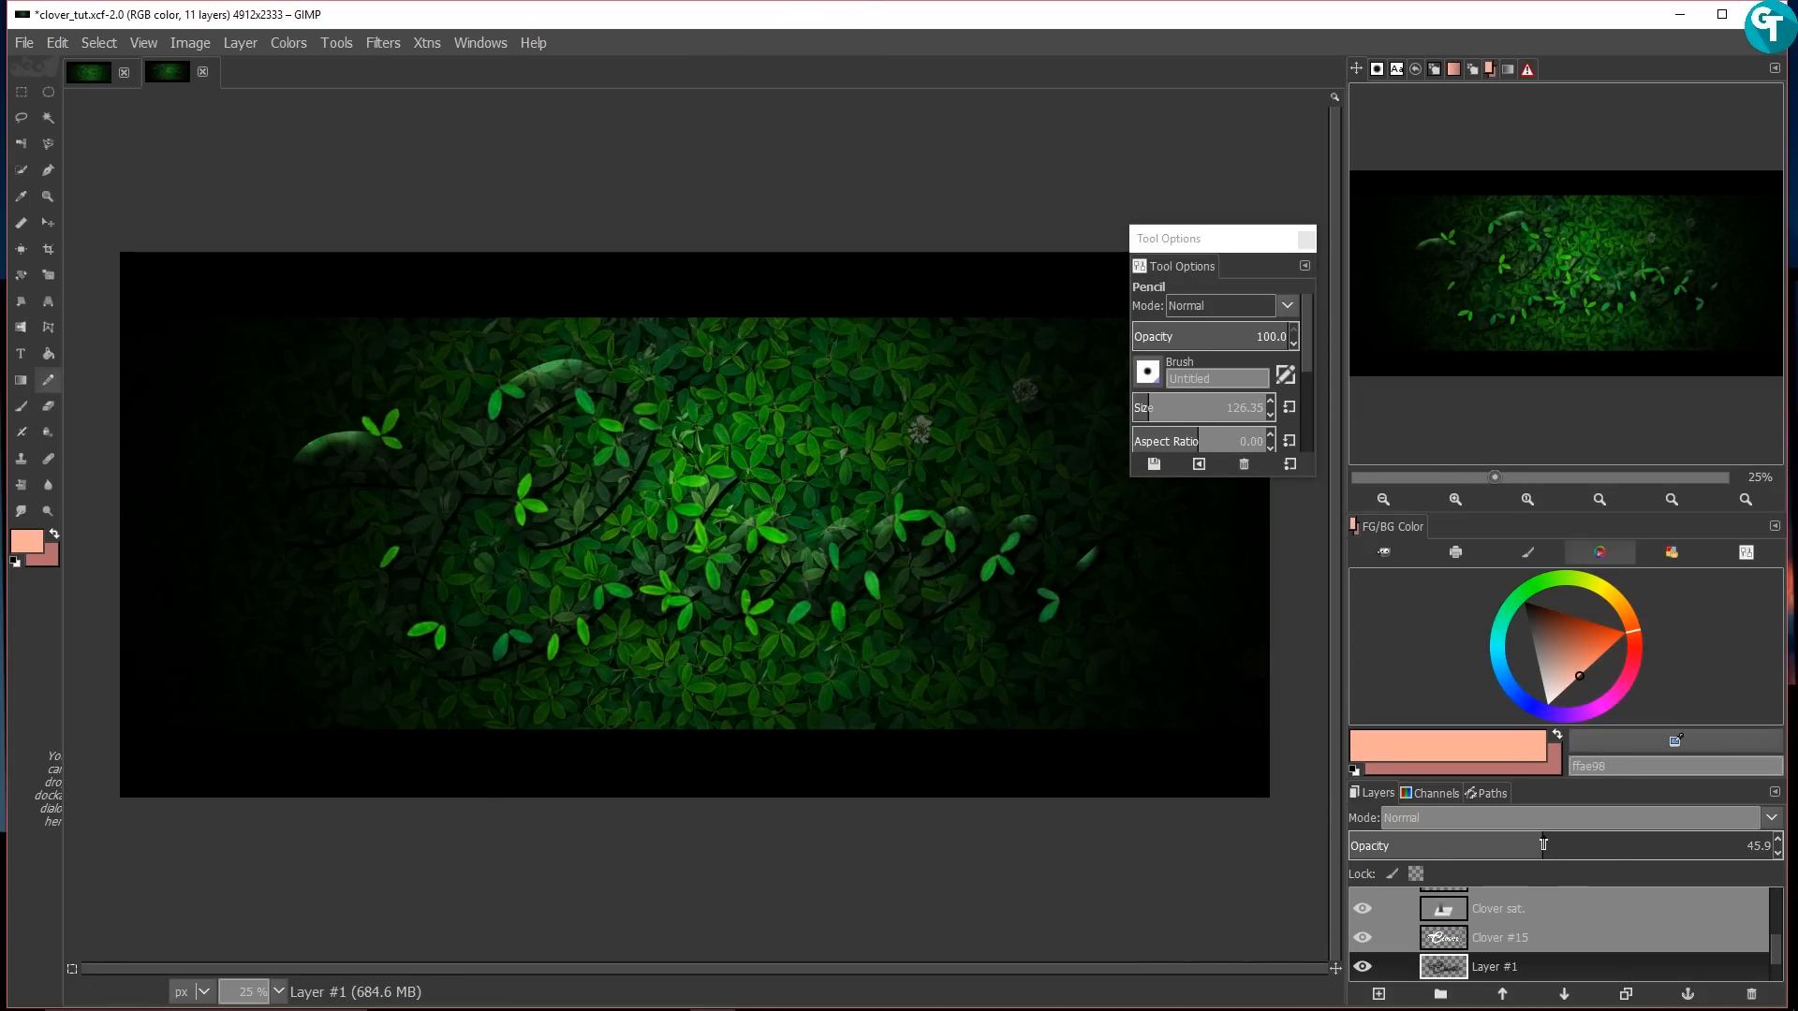
Step: Select the leaf-shadow layer beneath Leaves top color and lower its opacity to 59.2
scroll(1578, 913, "up", 3)
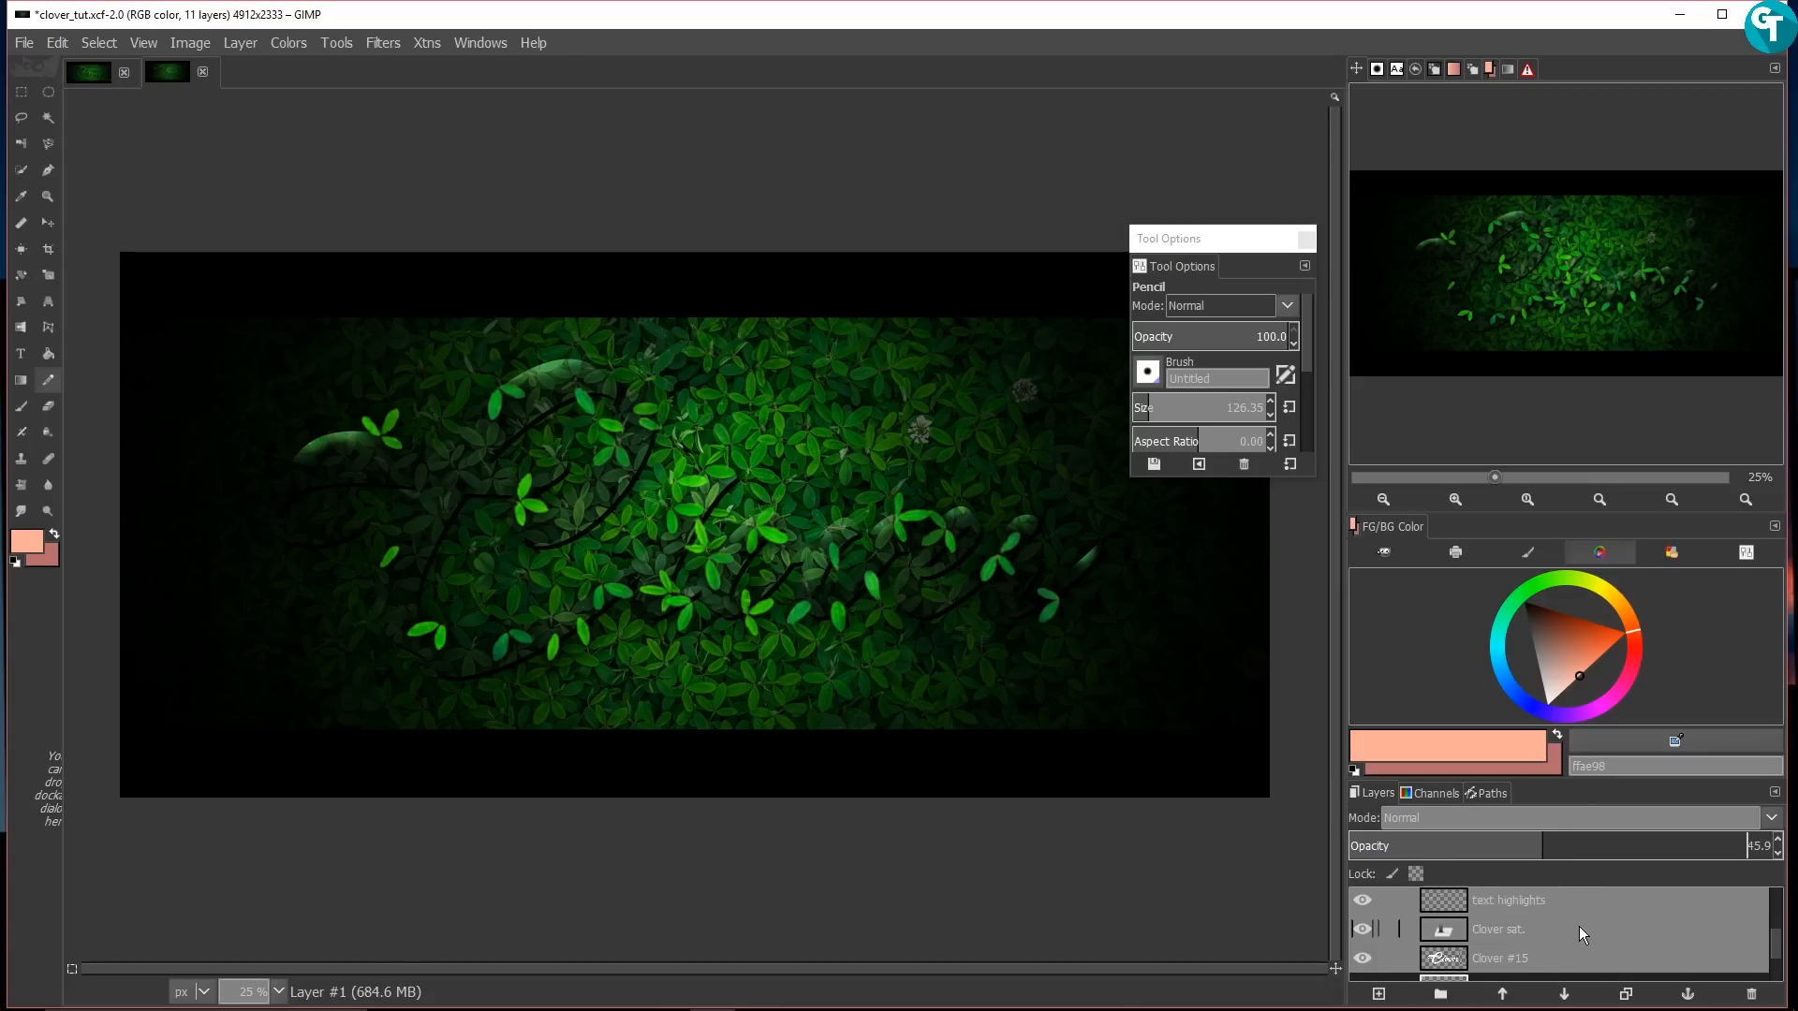
scroll(1581, 925, "up", 1)
scroll(1582, 925, "up", 1)
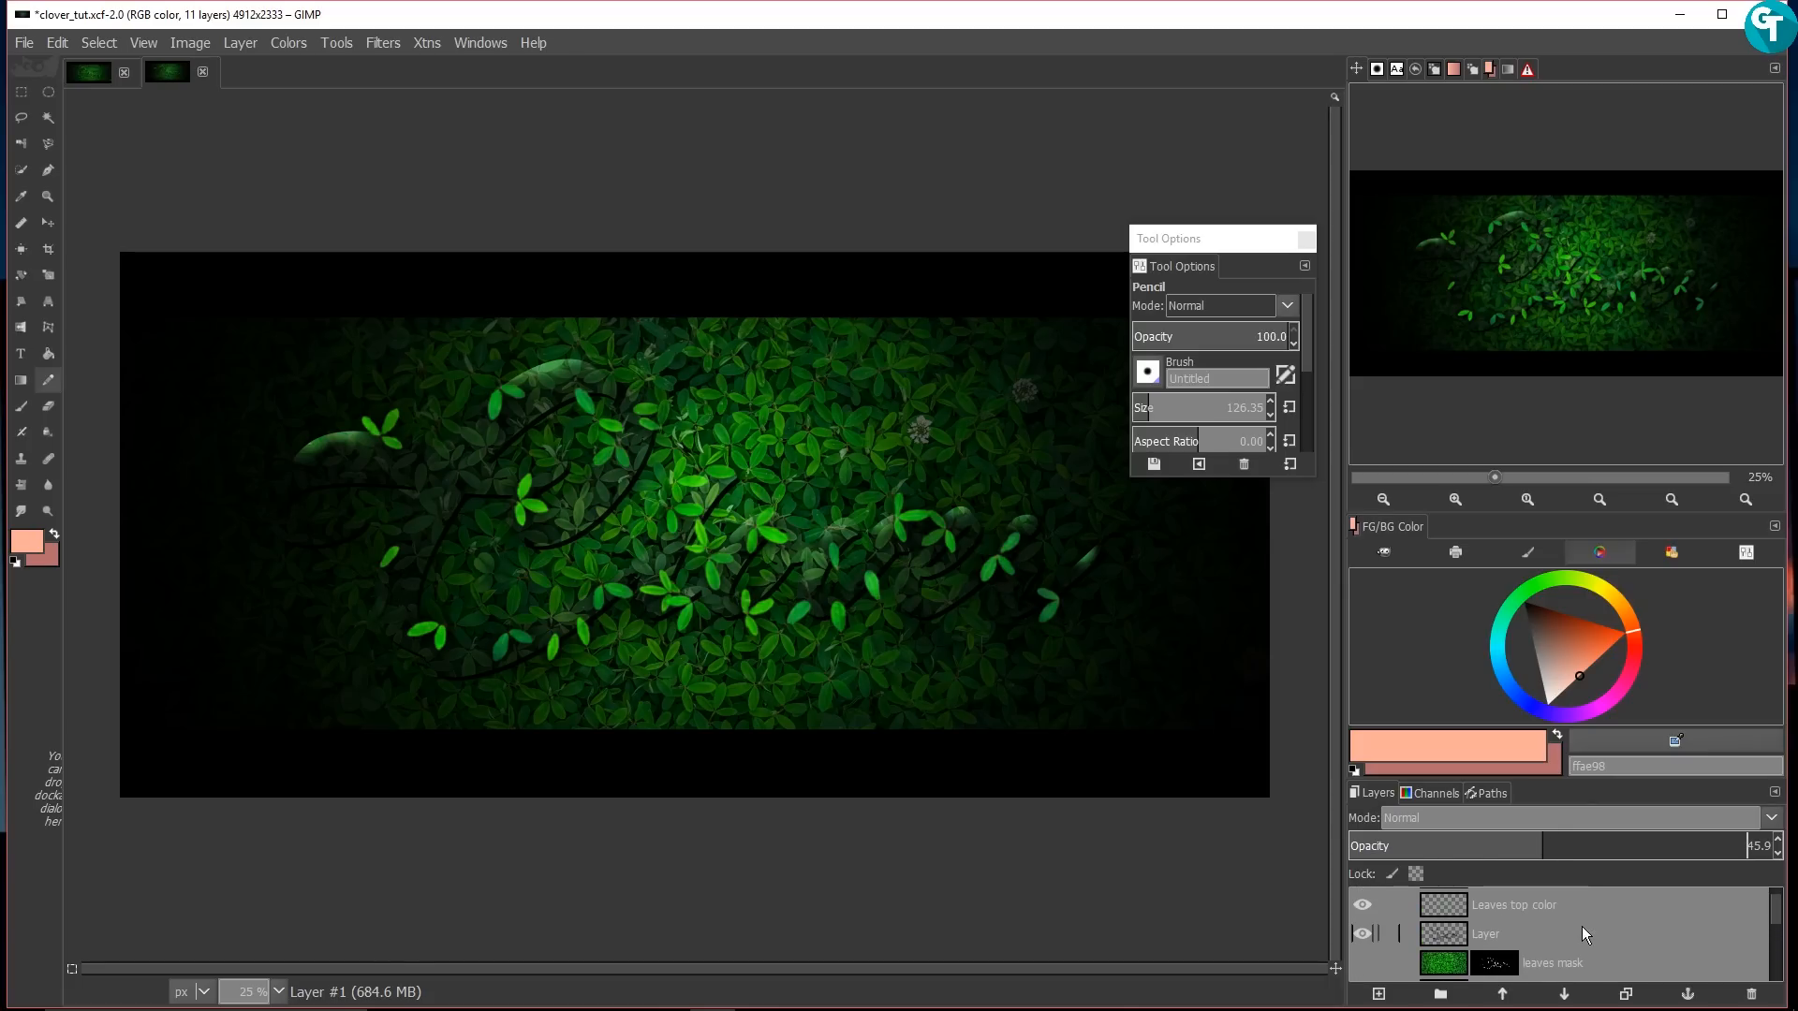
left_click(1547, 935)
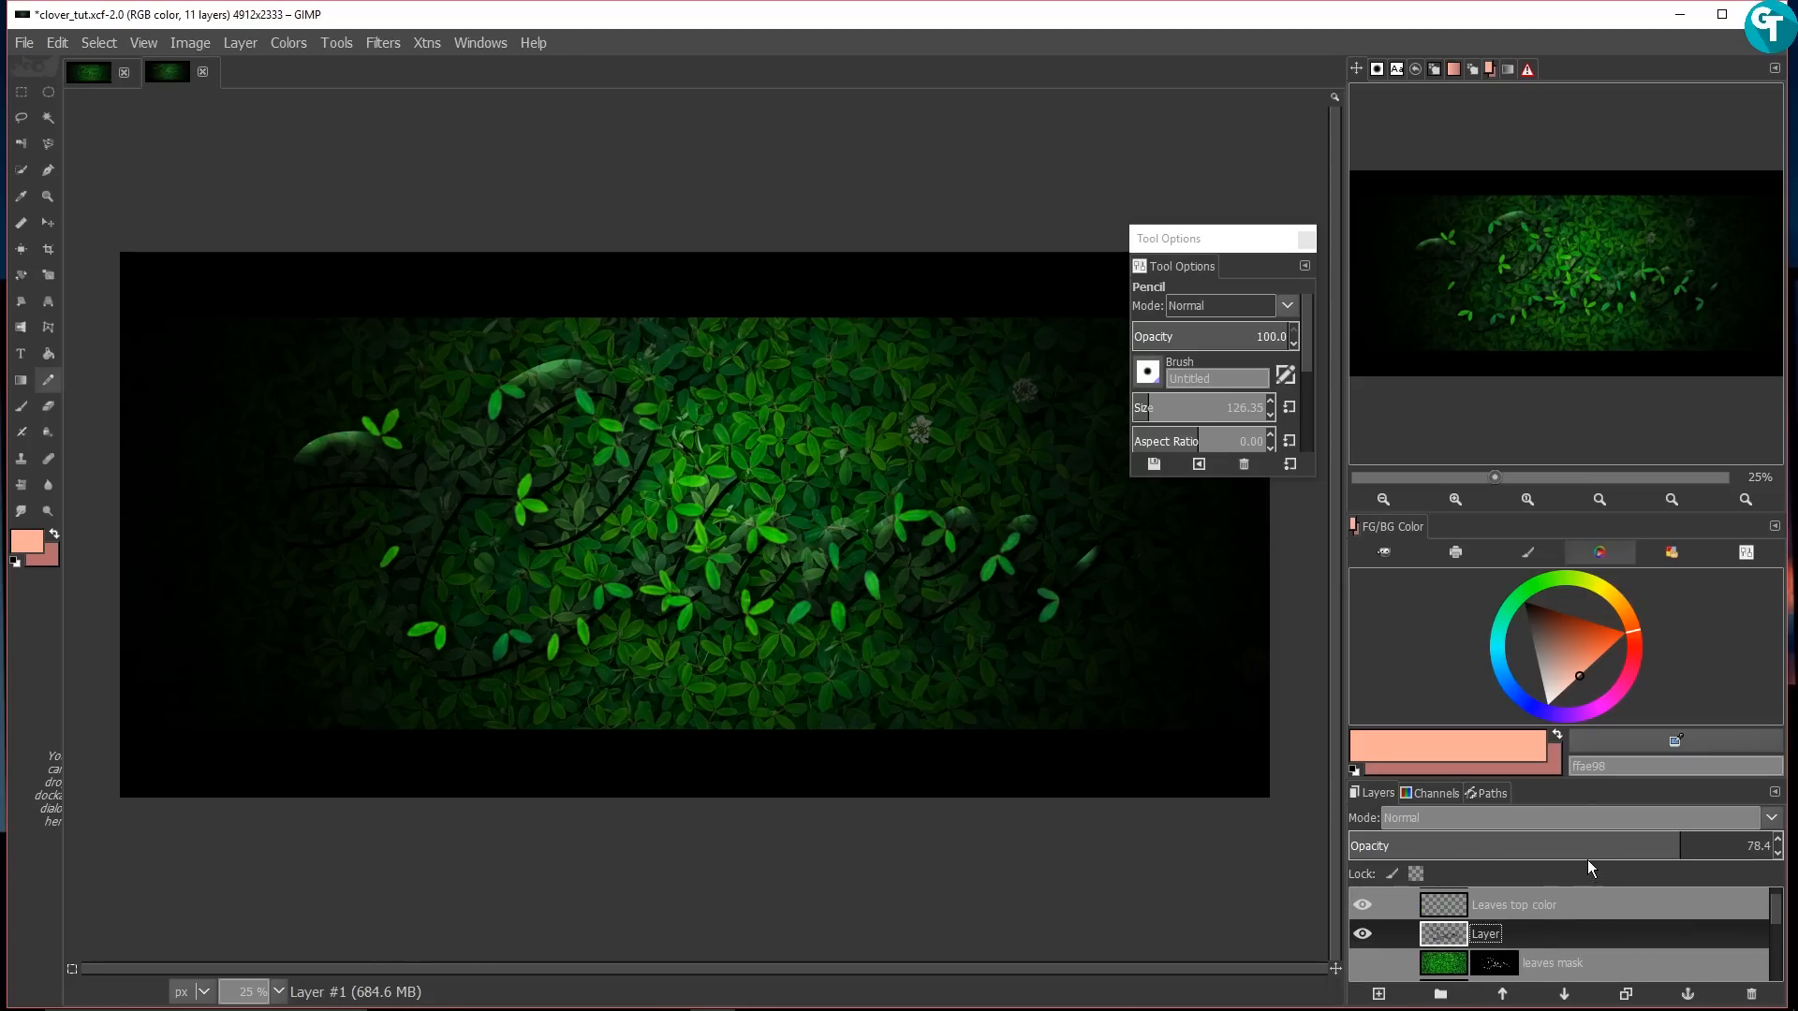
left_click(1676, 840)
left_click(1639, 844)
left_click_drag(1639, 846, 1599, 847)
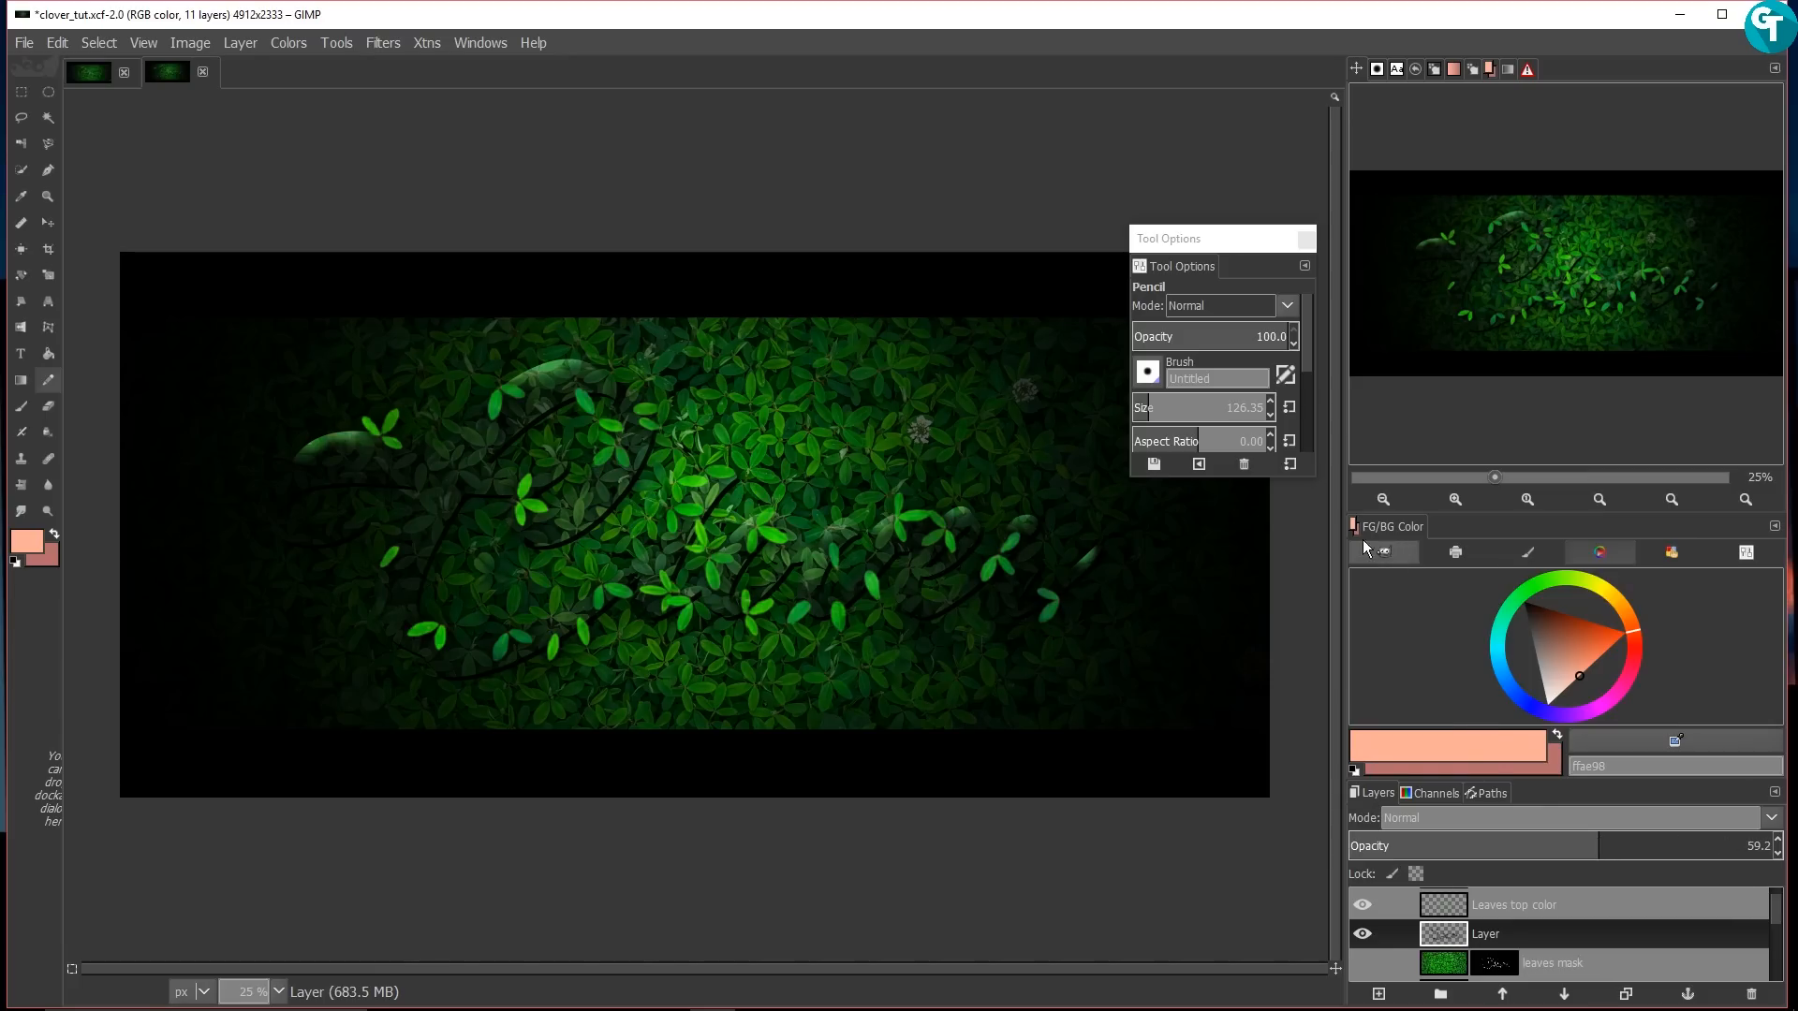
Step: Hide the Black lines layer and create a new layer from the visible image directly above Leaves top color
scroll(823, 403, "down", 3)
scroll(834, 450, "up", 1)
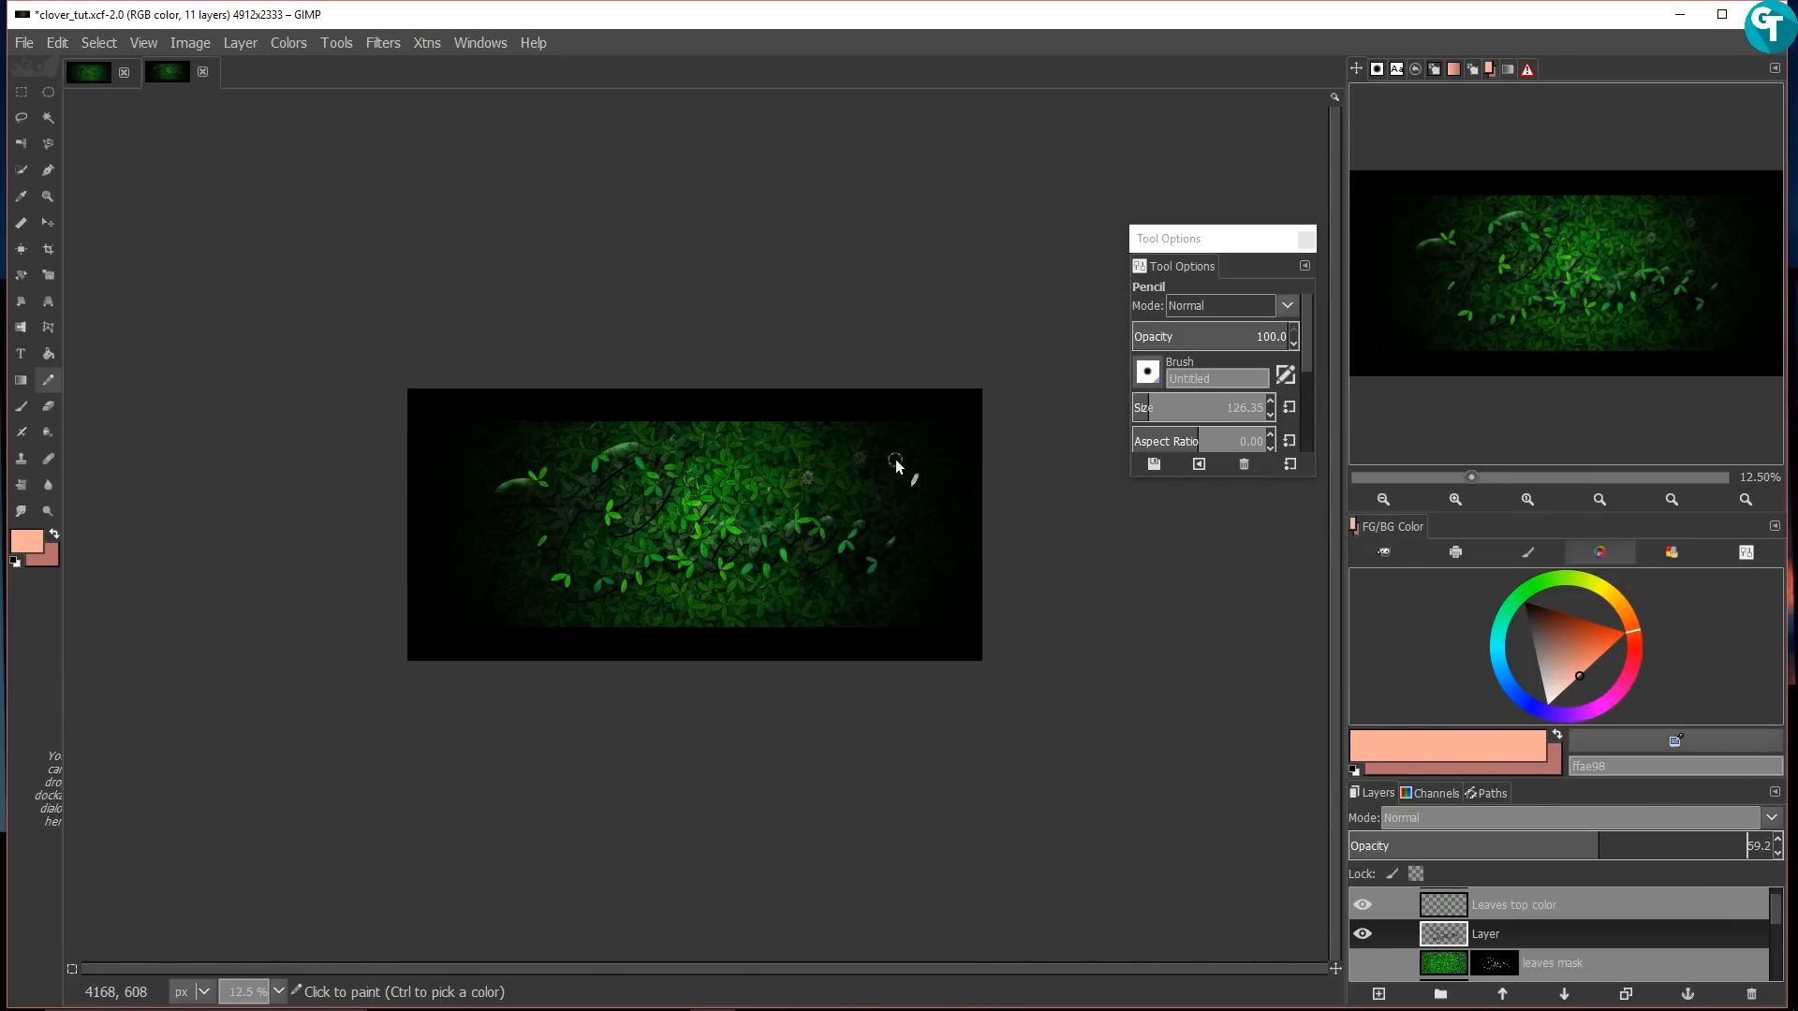
scroll(1558, 900, "up", 2)
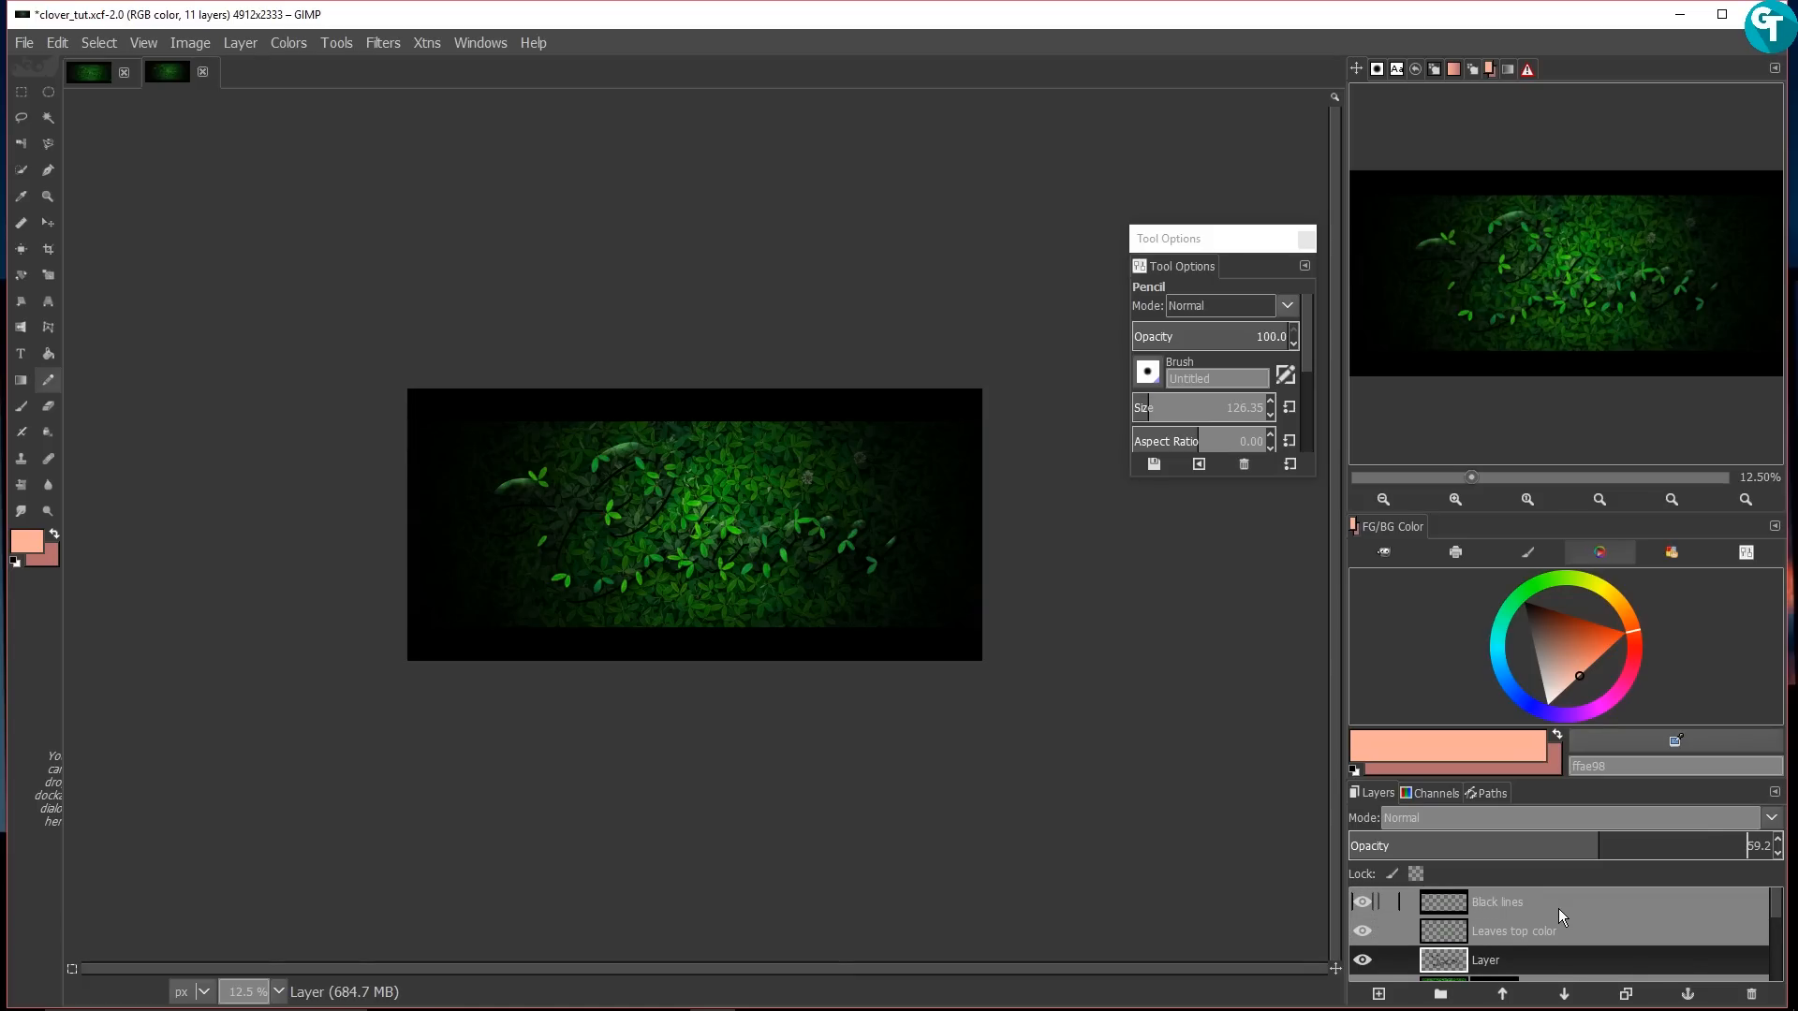
left_click(1559, 930)
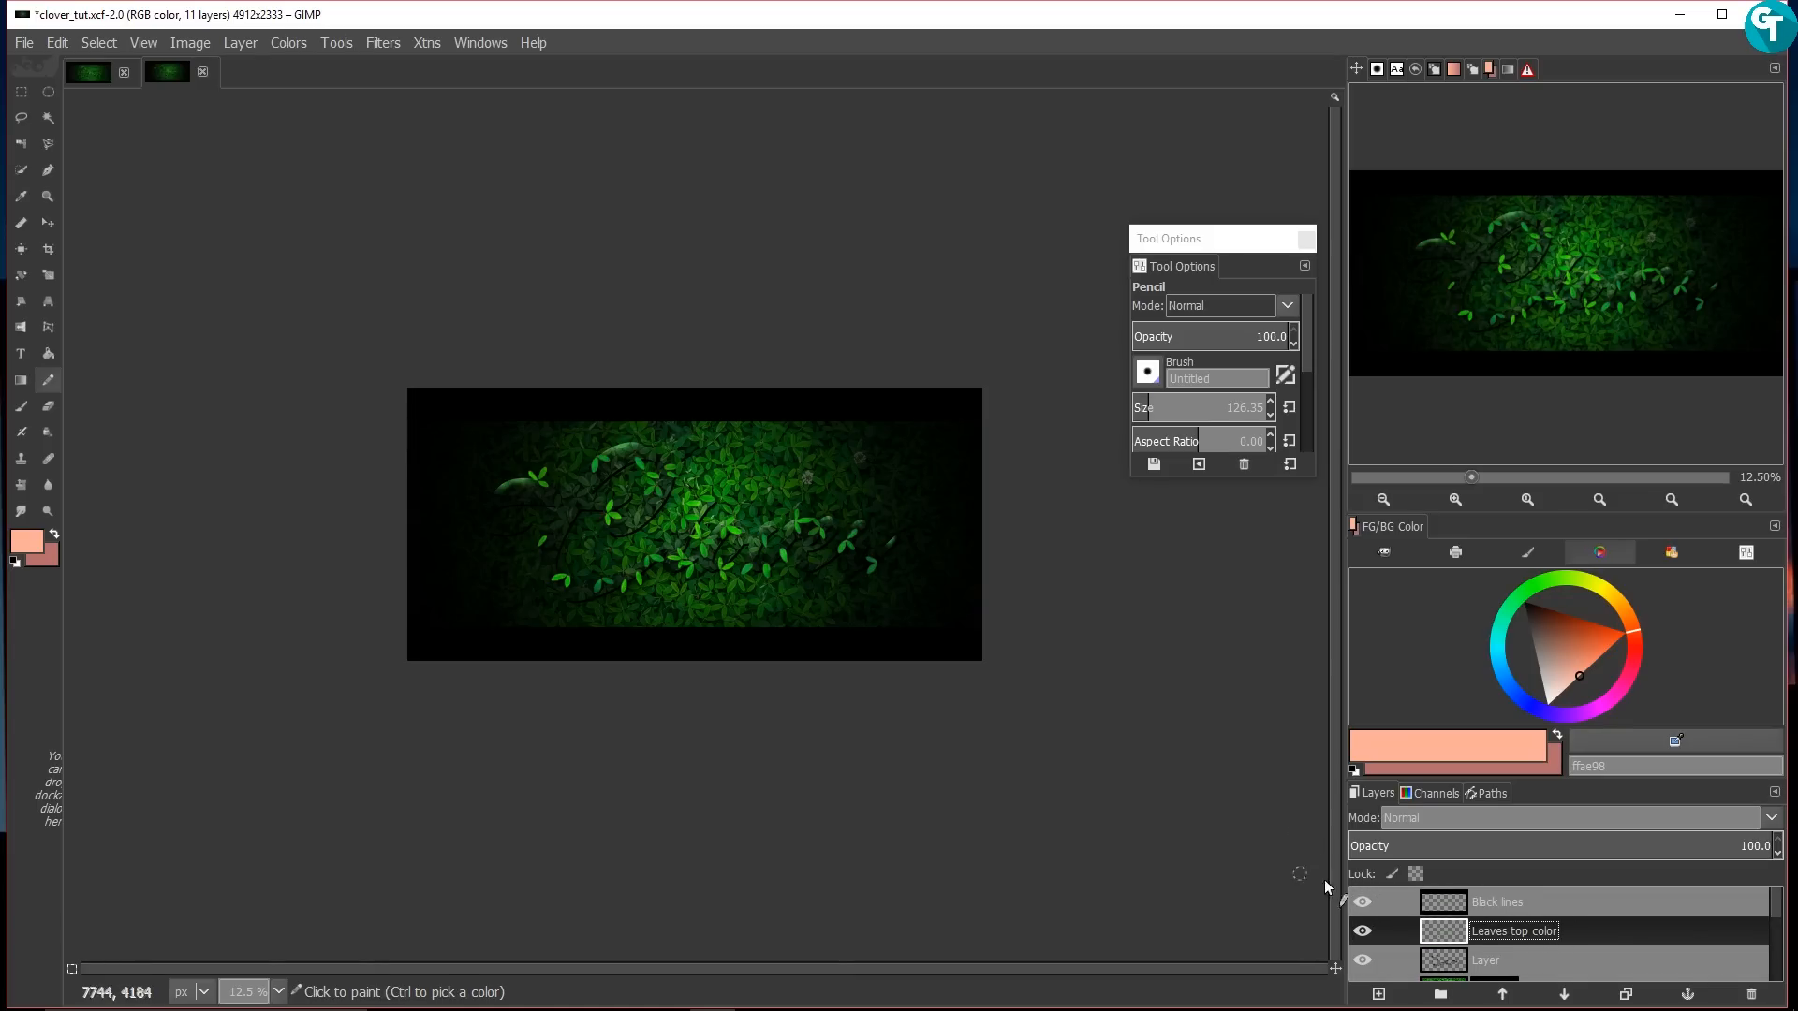
left_click(1362, 901)
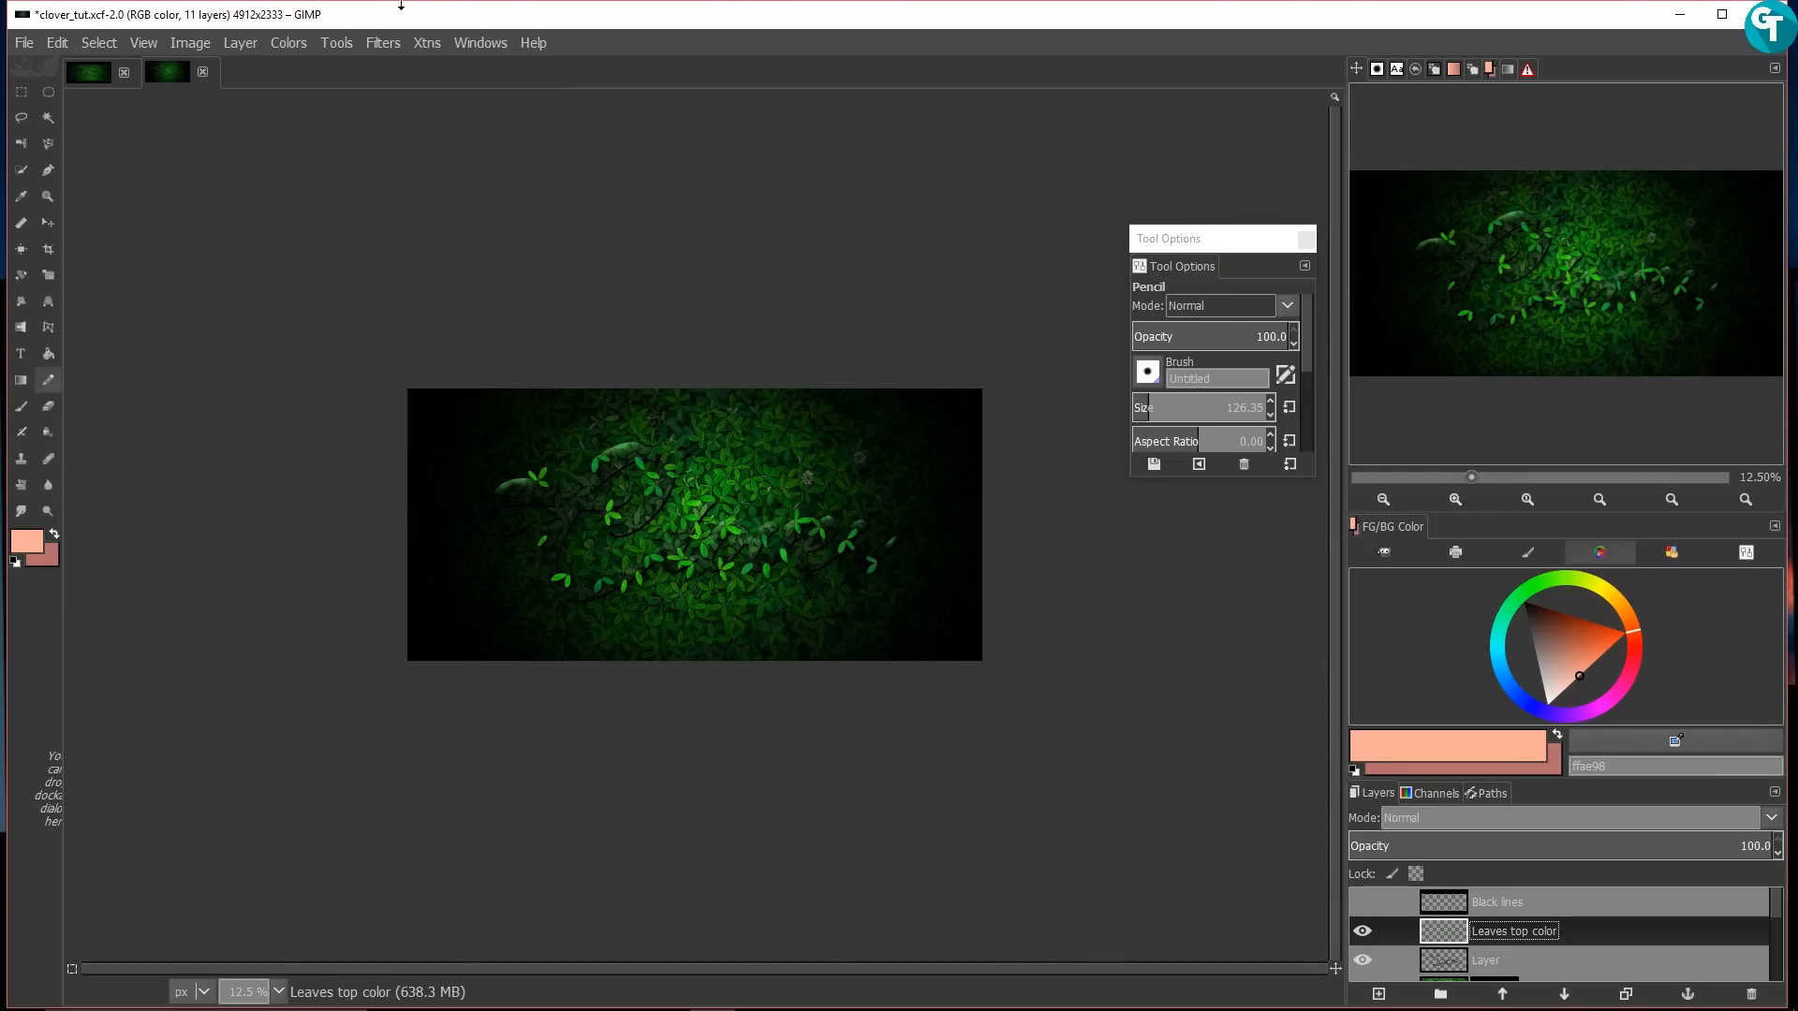
left_click(241, 44)
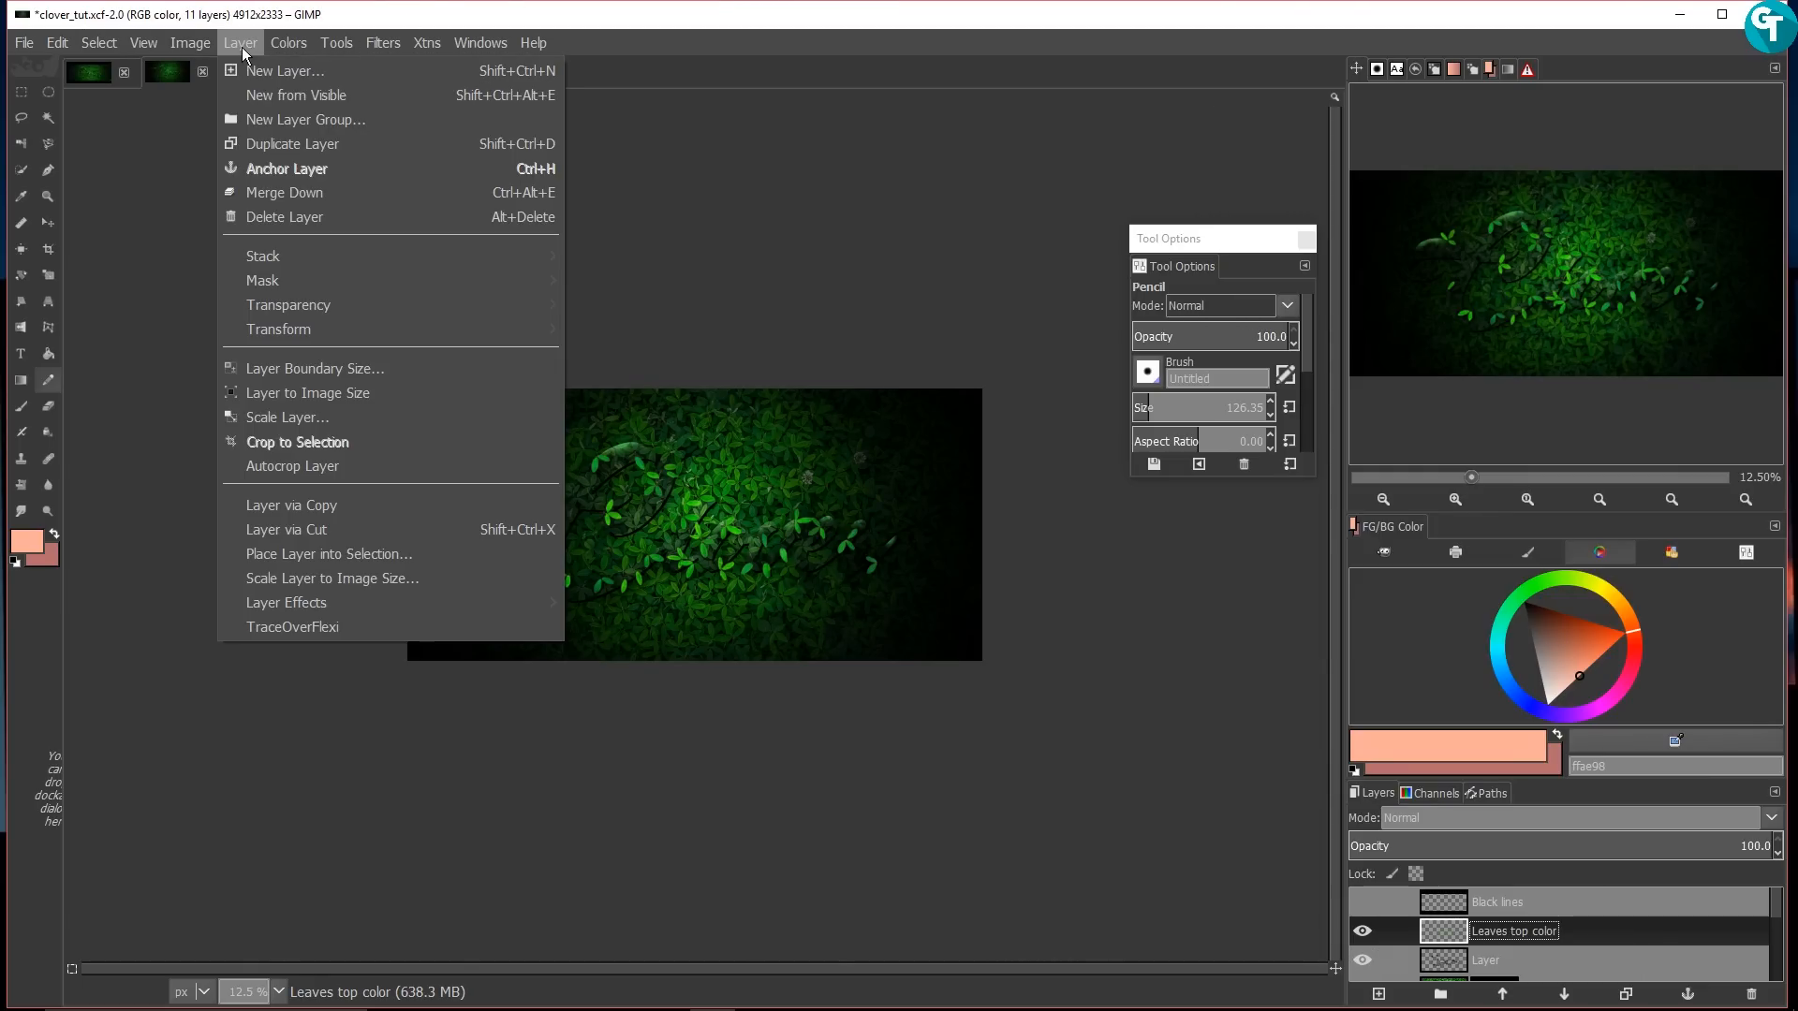
left_click(312, 106)
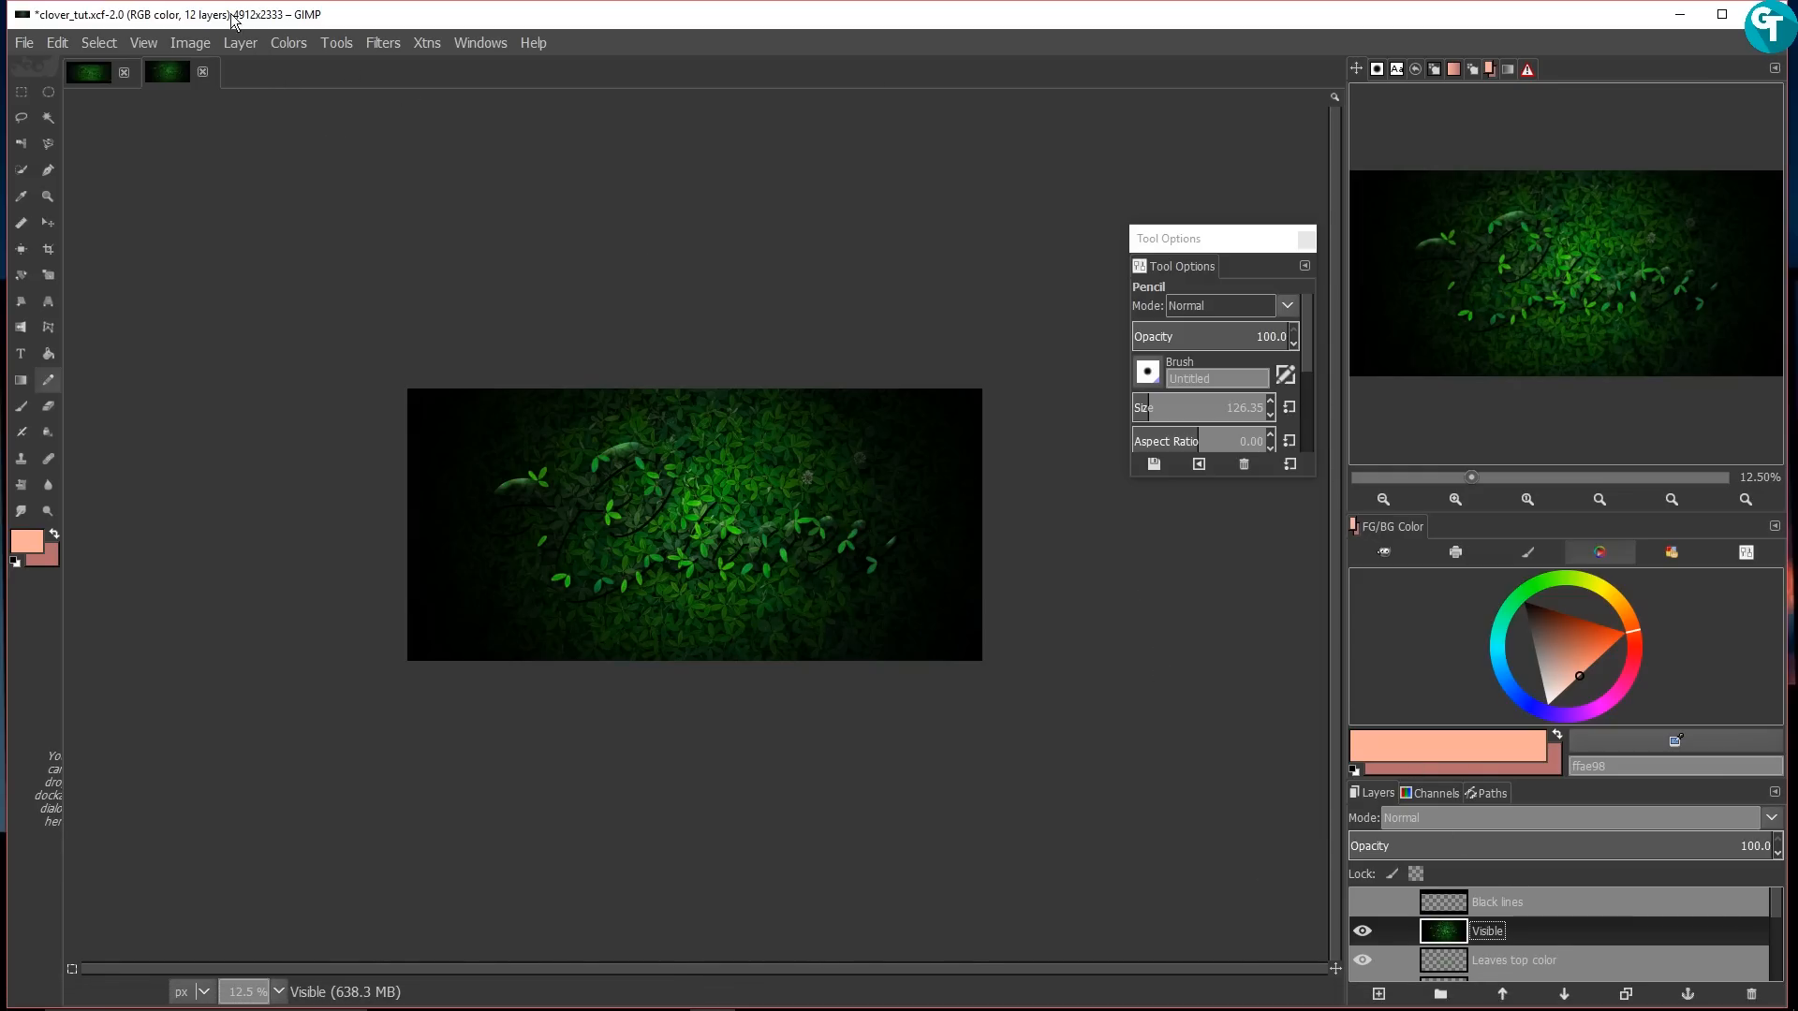
Step: Brighten the Visible layer with Curves by moving the Value curve's white point inward and raising its black point slightly
left_click(288, 44)
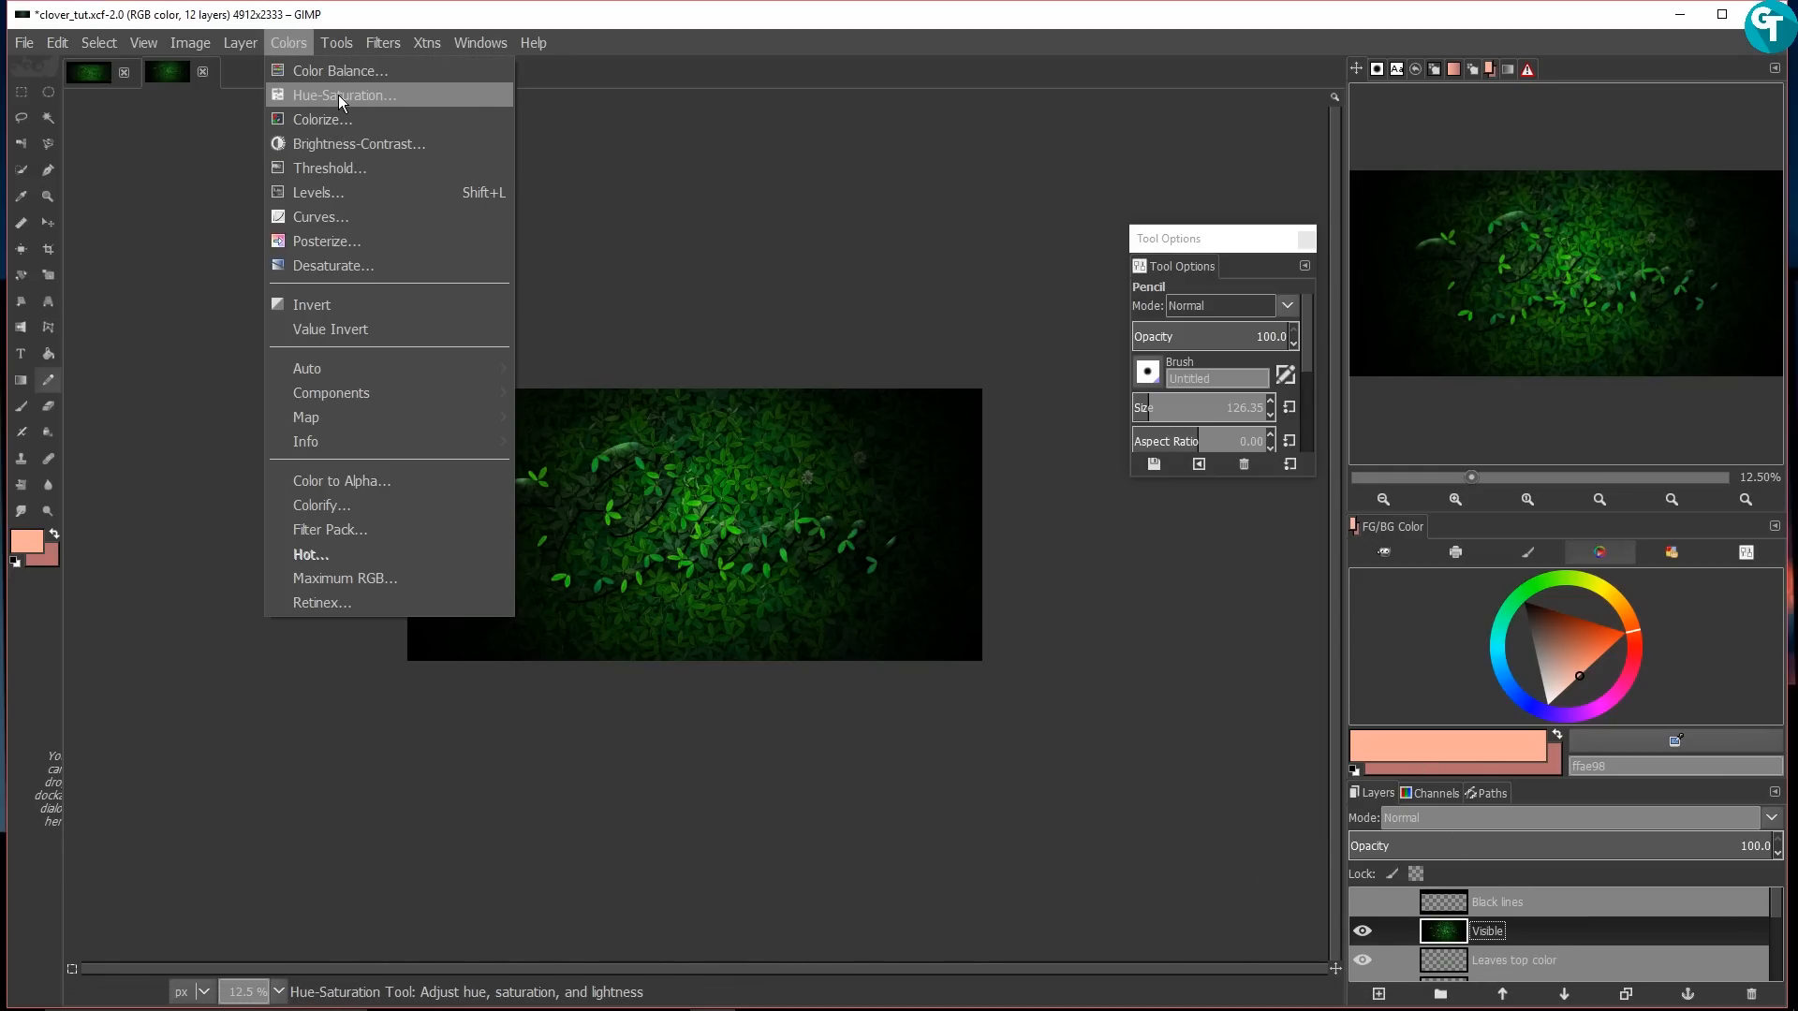
left_click(359, 214)
scroll(902, 941, "up", 2)
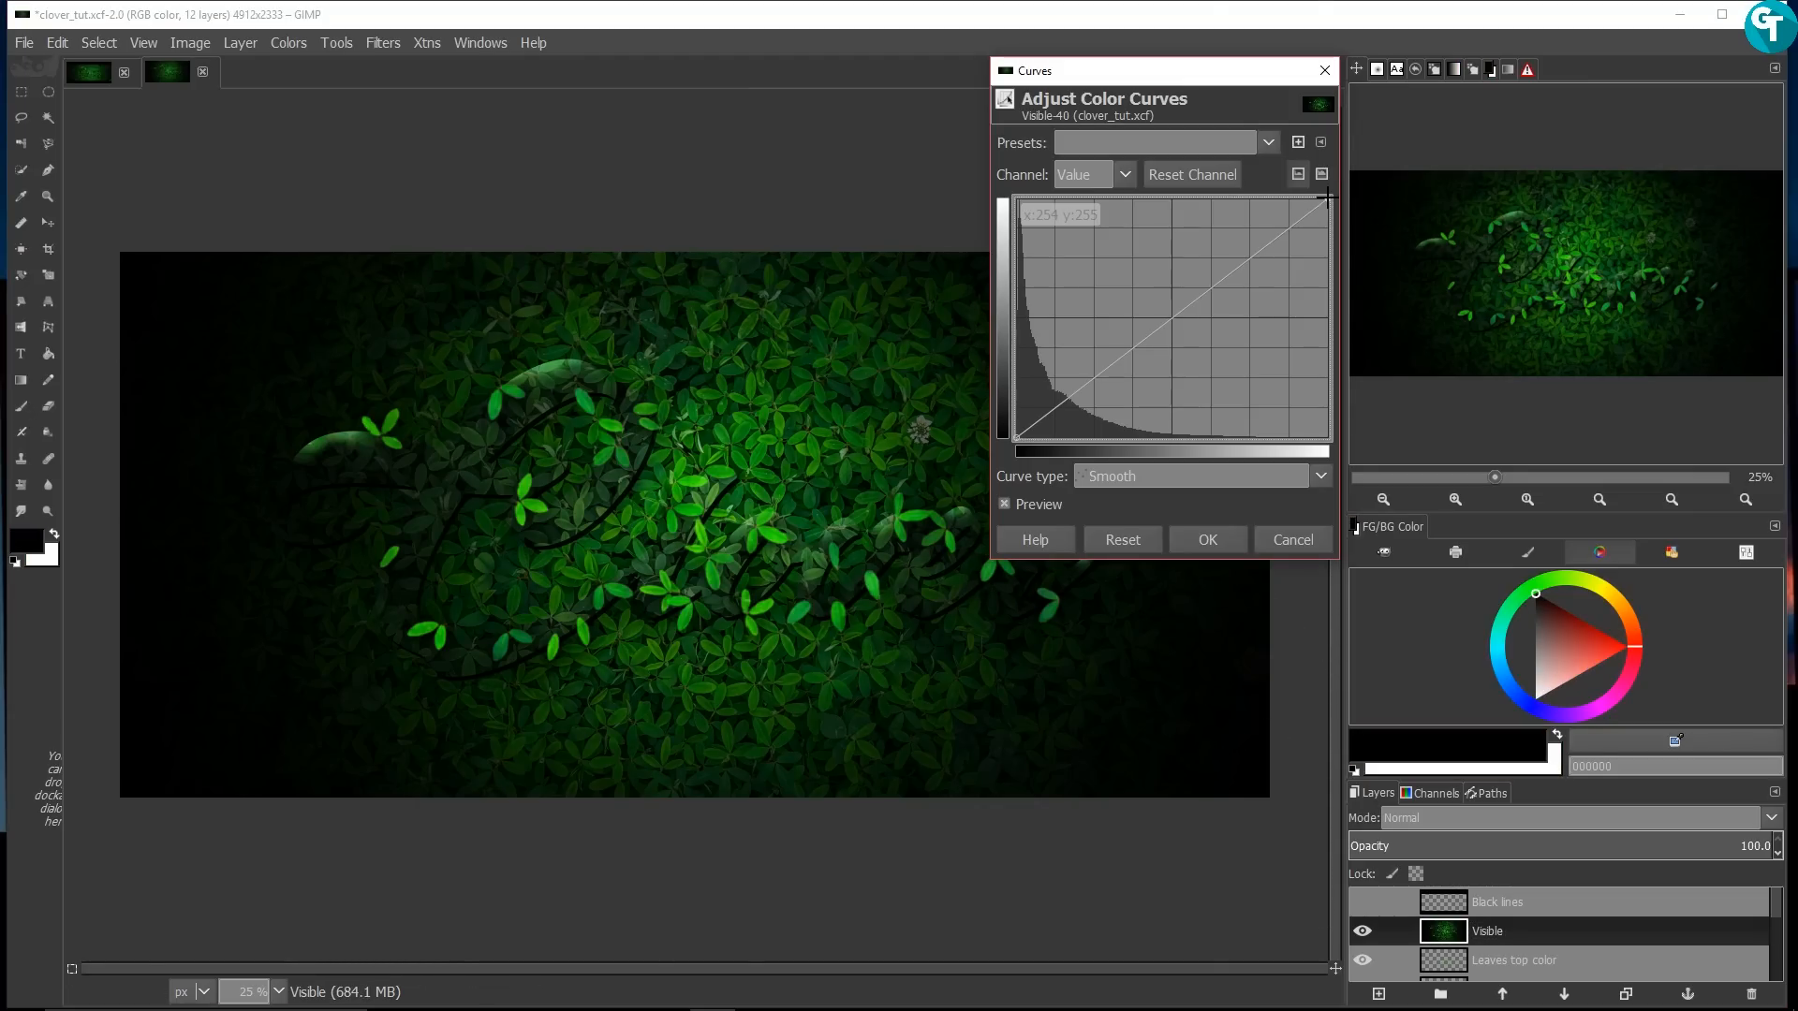
left_click_drag(1312, 199, 1288, 194)
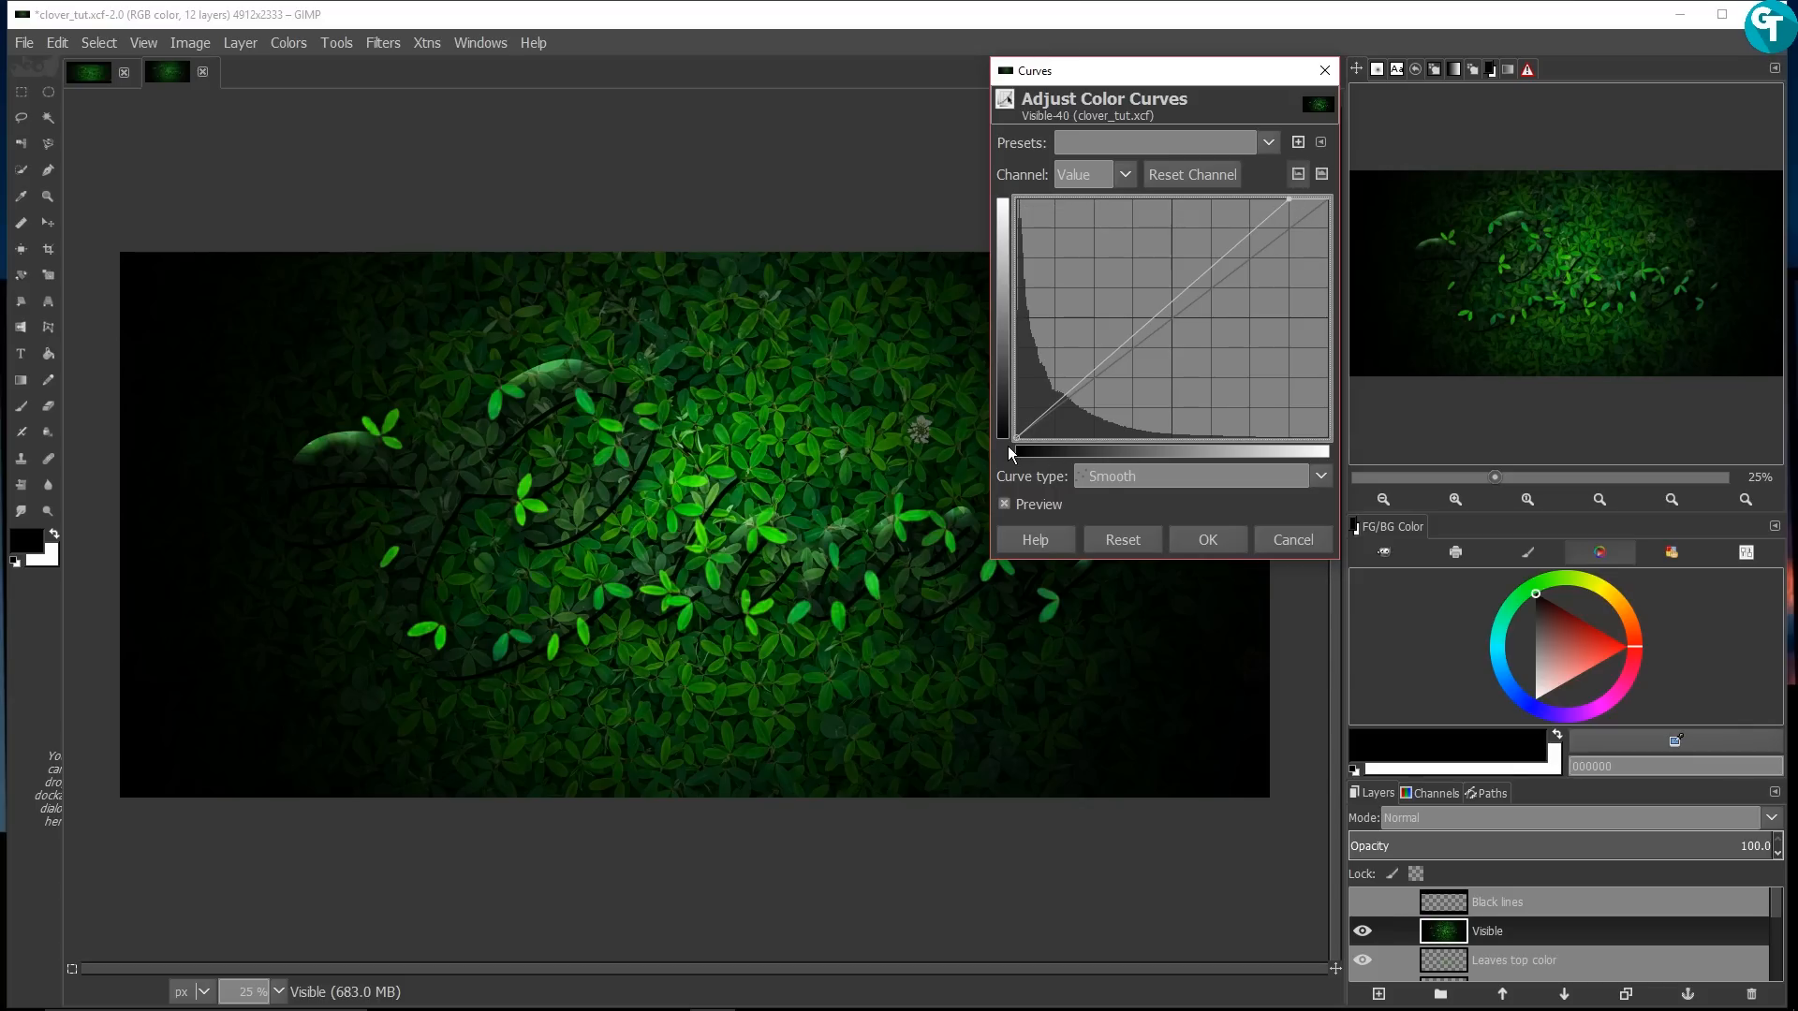
left_click_drag(1015, 437, 1013, 435)
Step: Lower the Green curve's highlight end slightly, move the Blue curve's white point slightly inward, and apply the Curves adjustment
left_click(1122, 177)
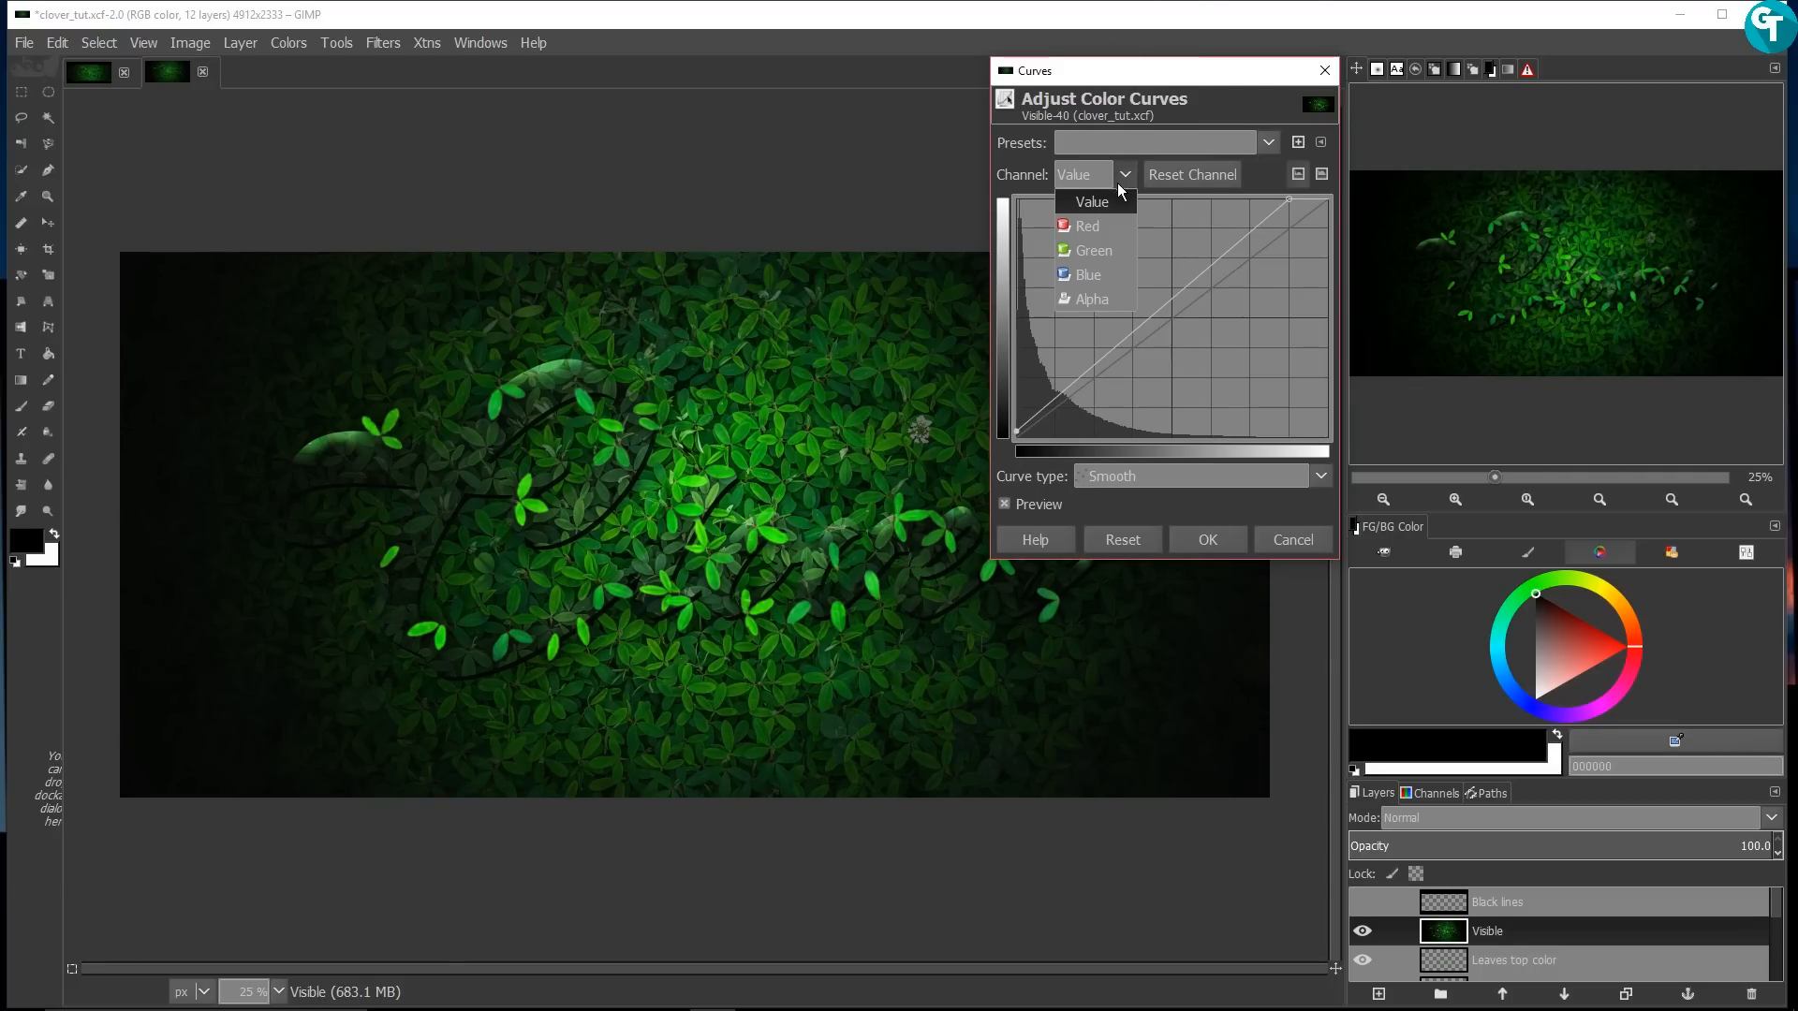
left_click(1110, 249)
left_click_drag(1325, 199, 1326, 209)
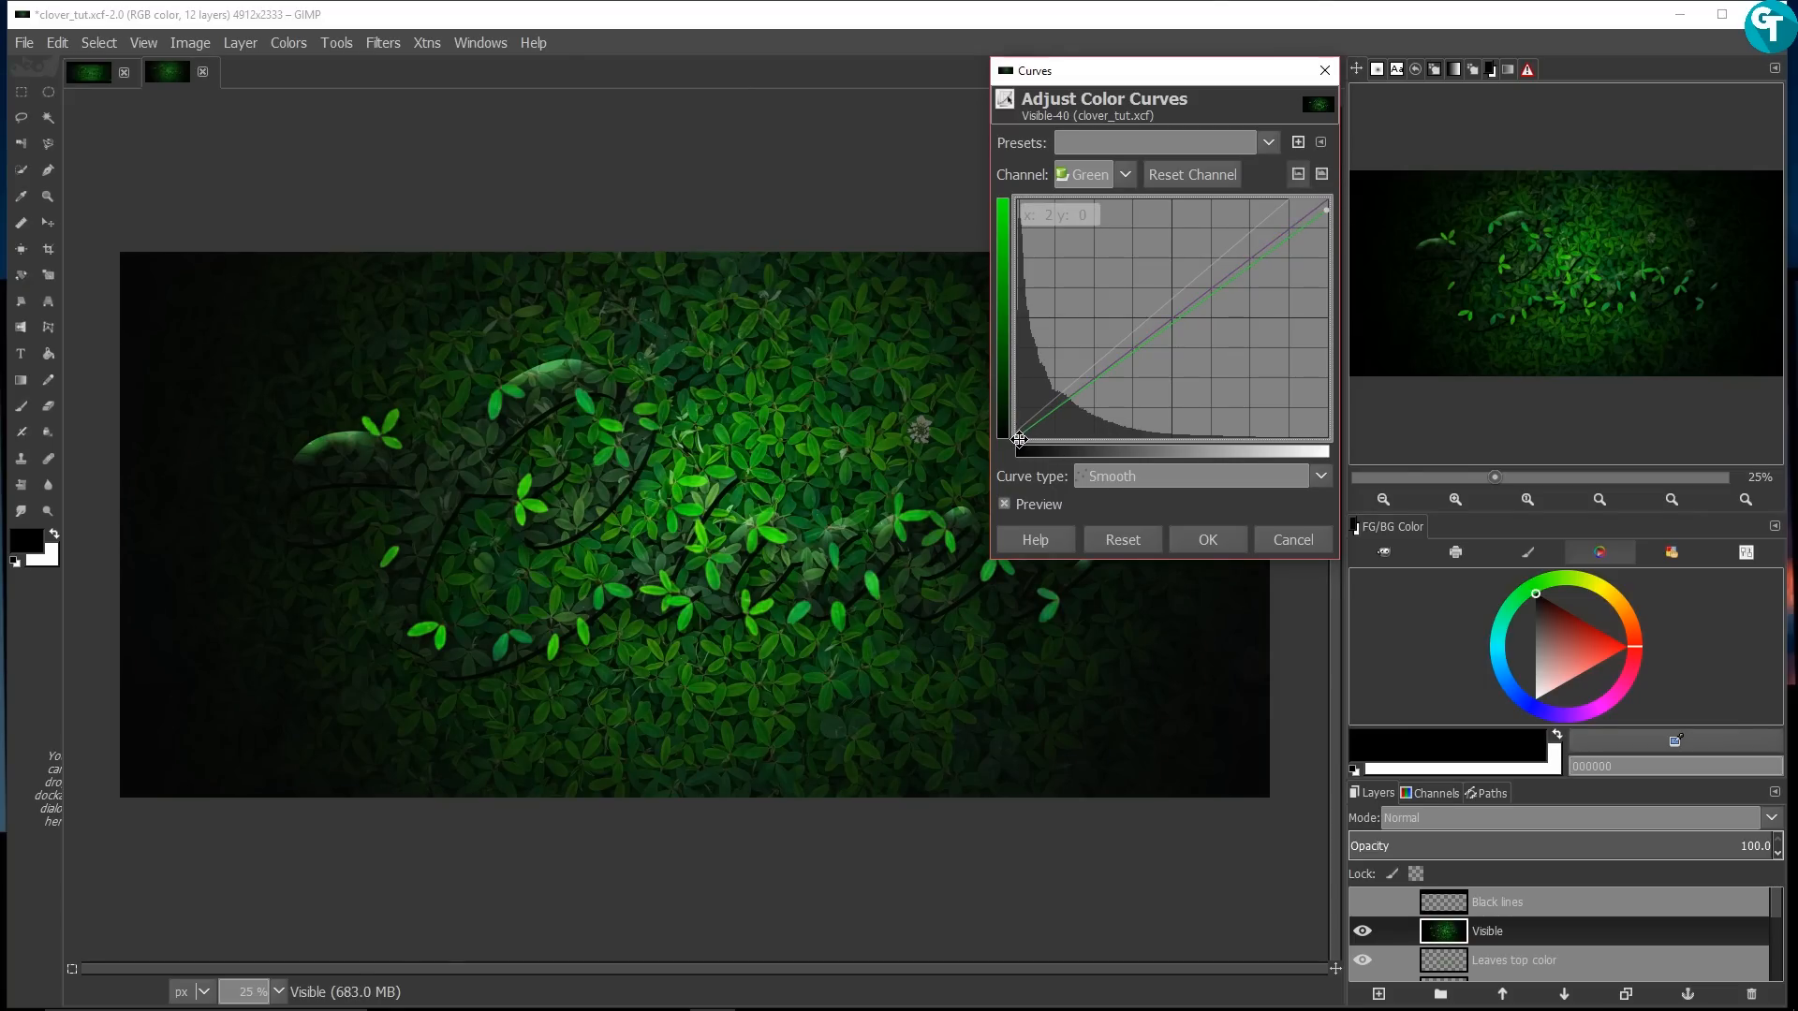
left_click_drag(1015, 437, 1016, 438)
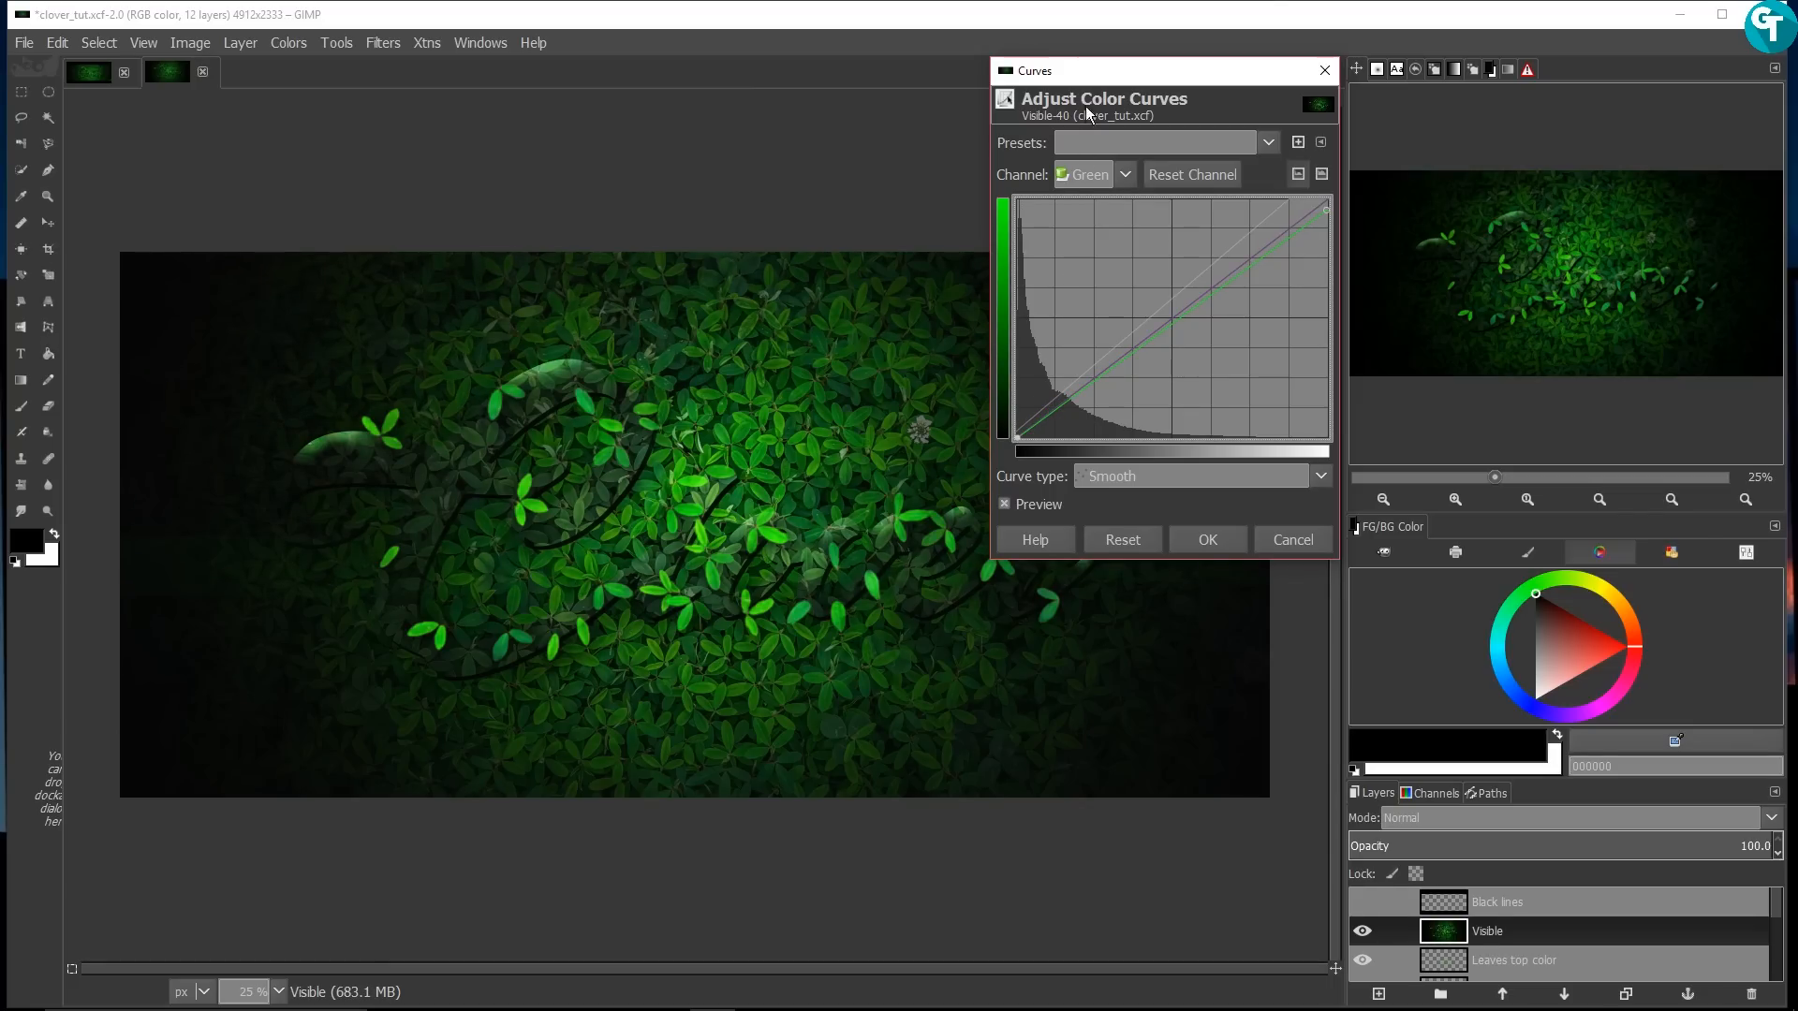
left_click(1124, 175)
left_click(1114, 270)
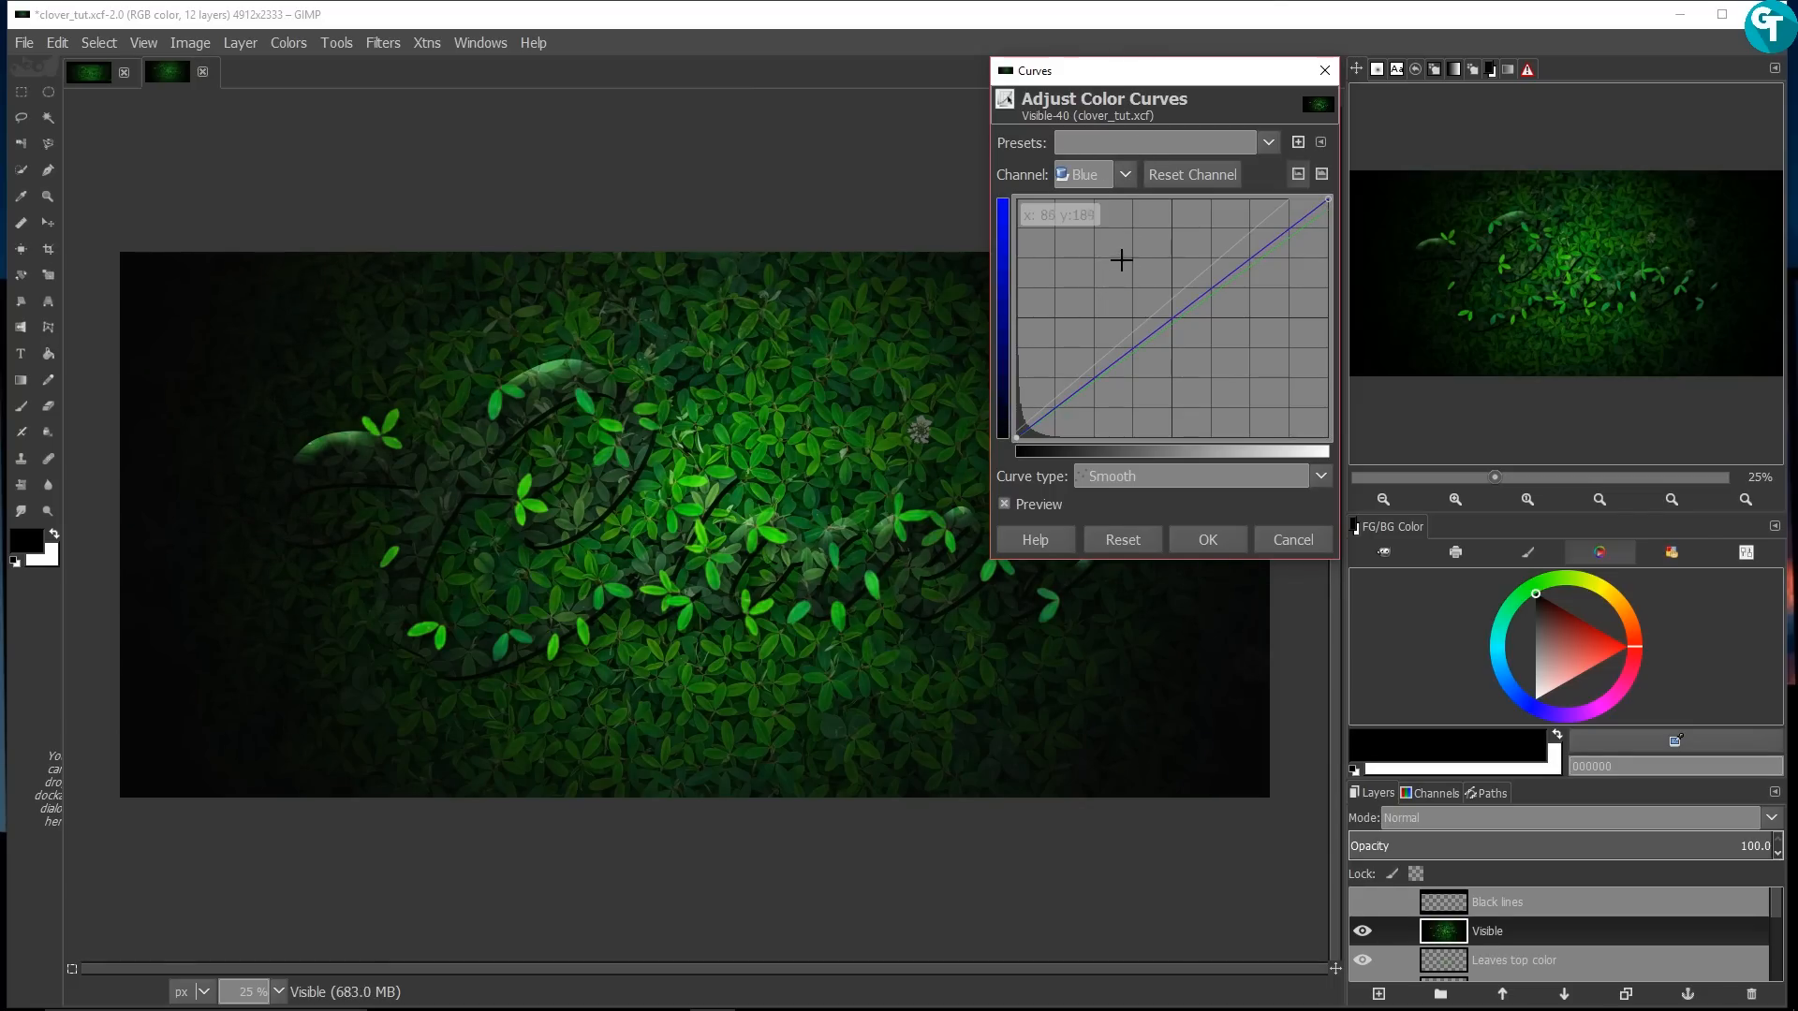
left_click_drag(1324, 209, 1309, 200)
left_click(1208, 541)
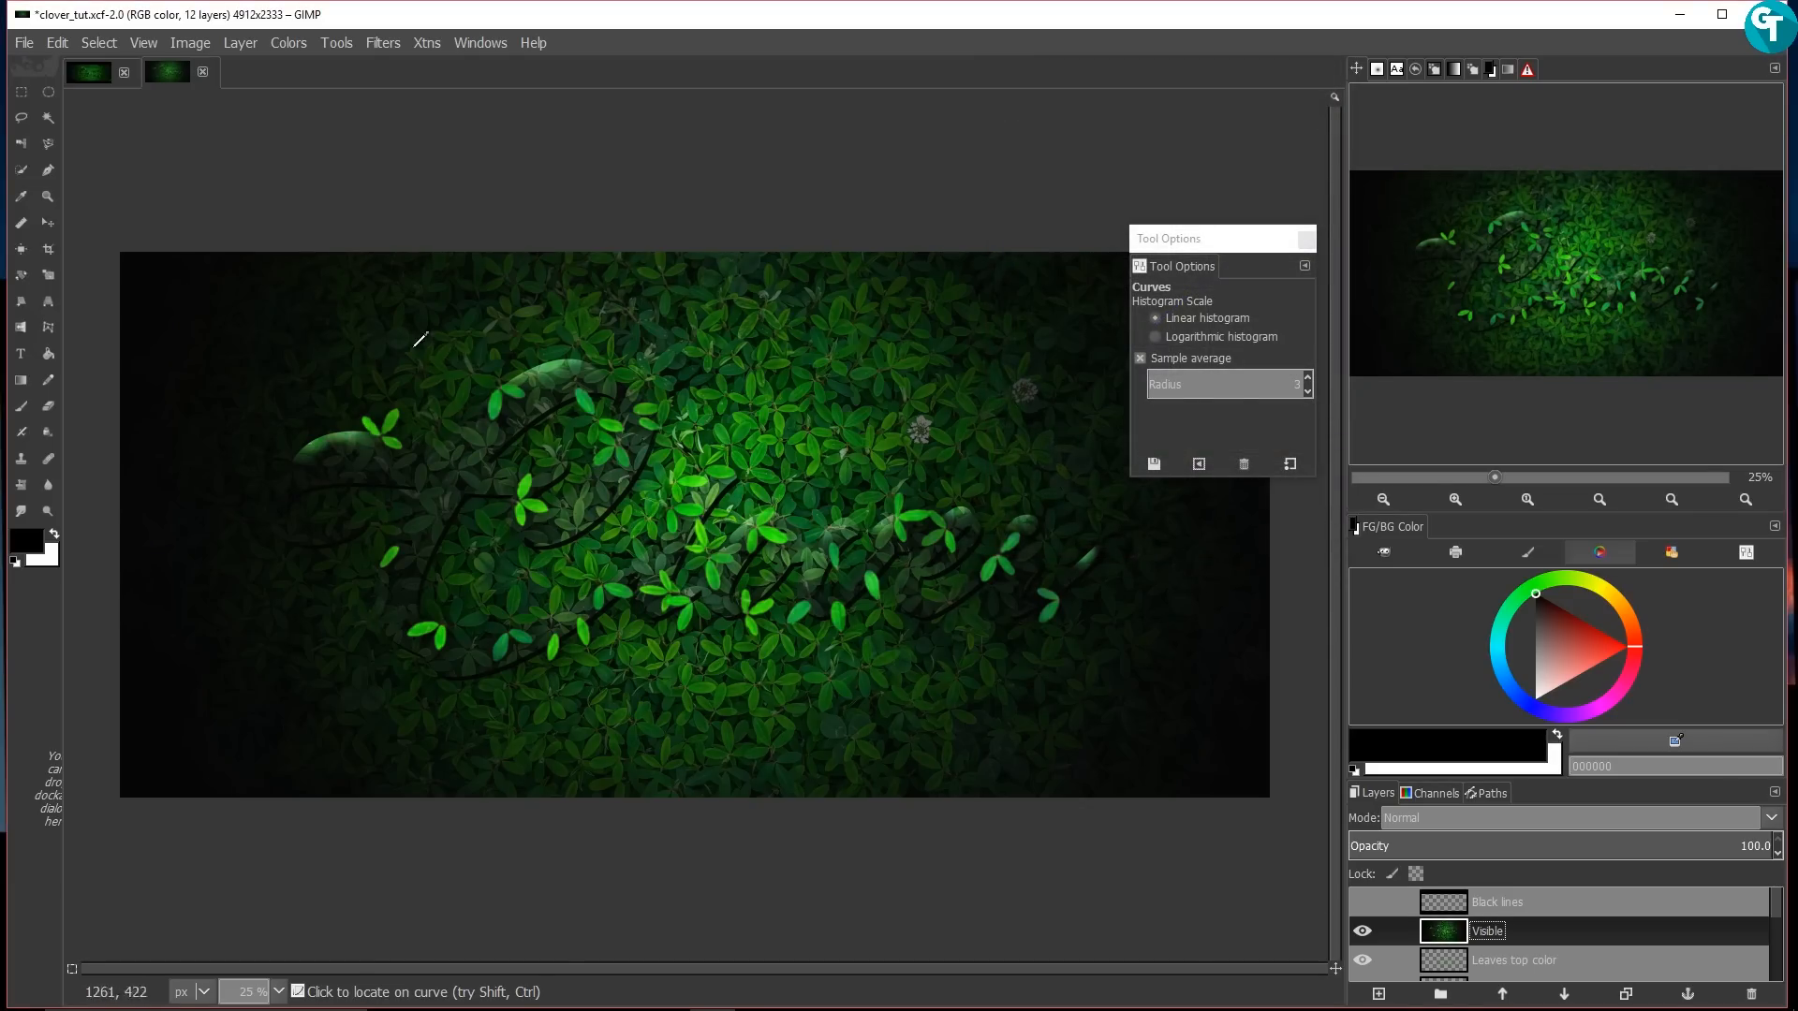
Step: Darken the Visible layer with Brightness-Contrast at brightness -27, and show the Black lines layer again
left_click(288, 42)
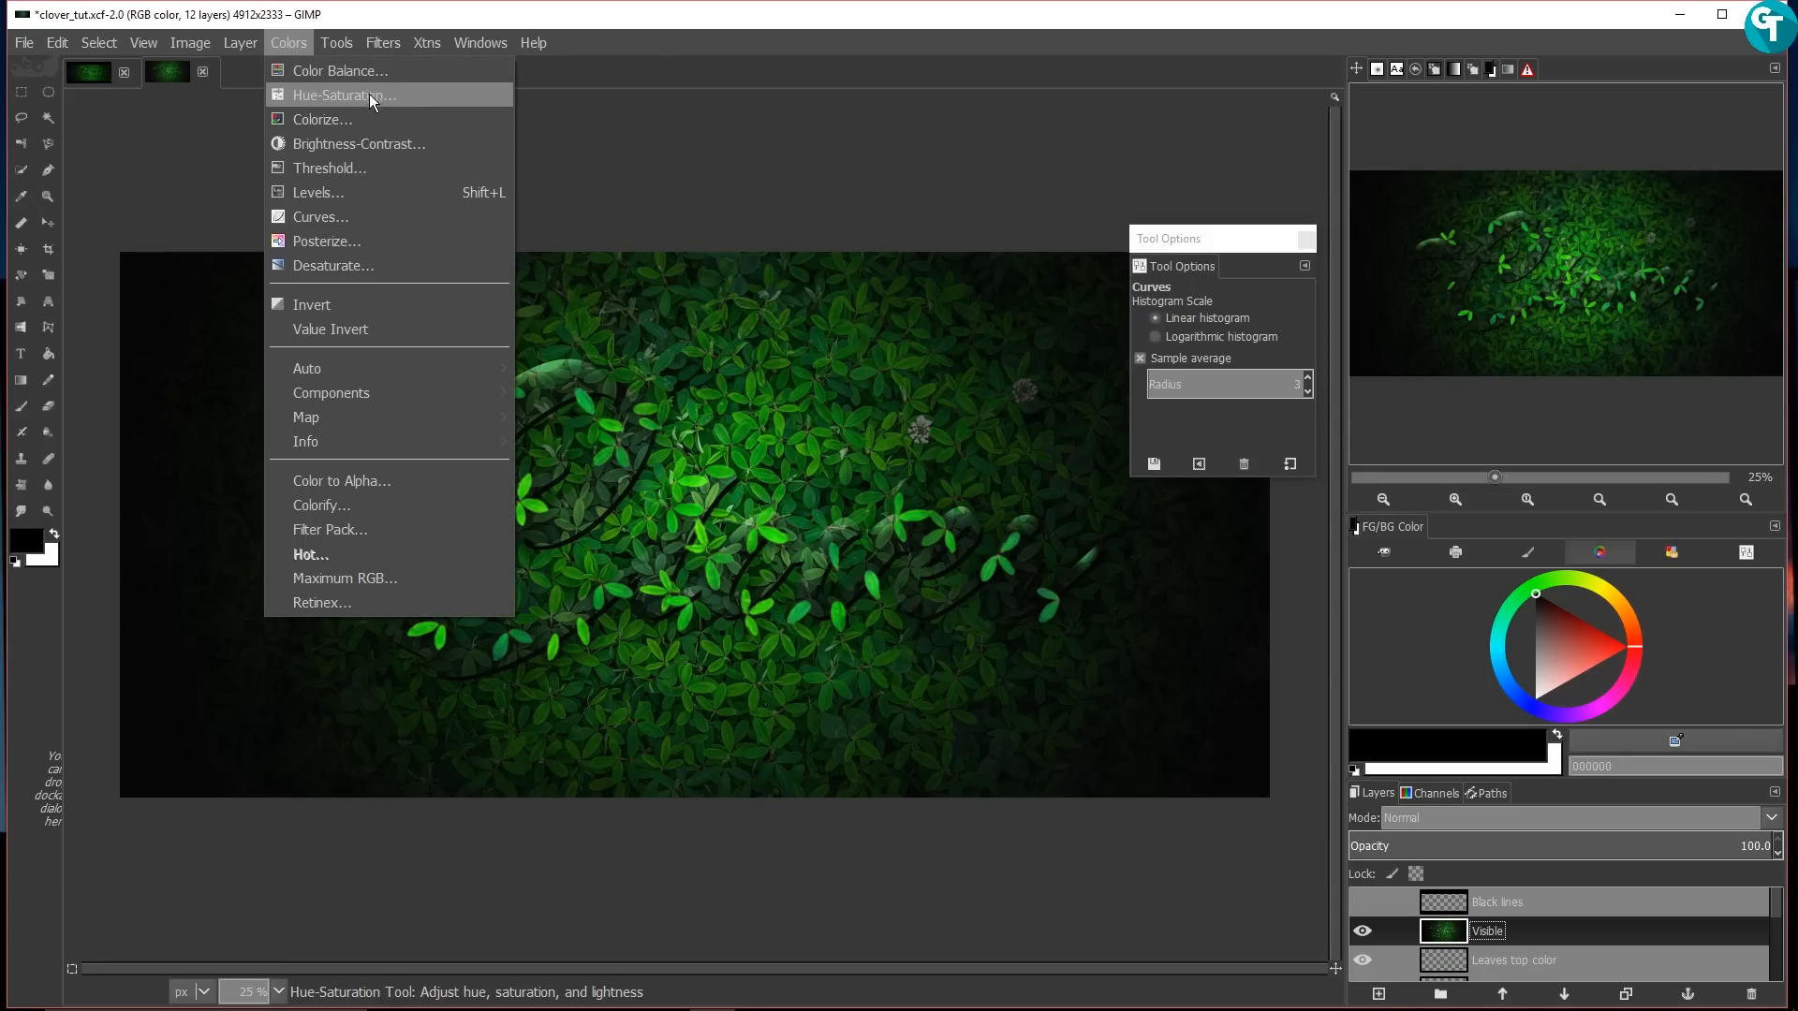
left_click(356, 140)
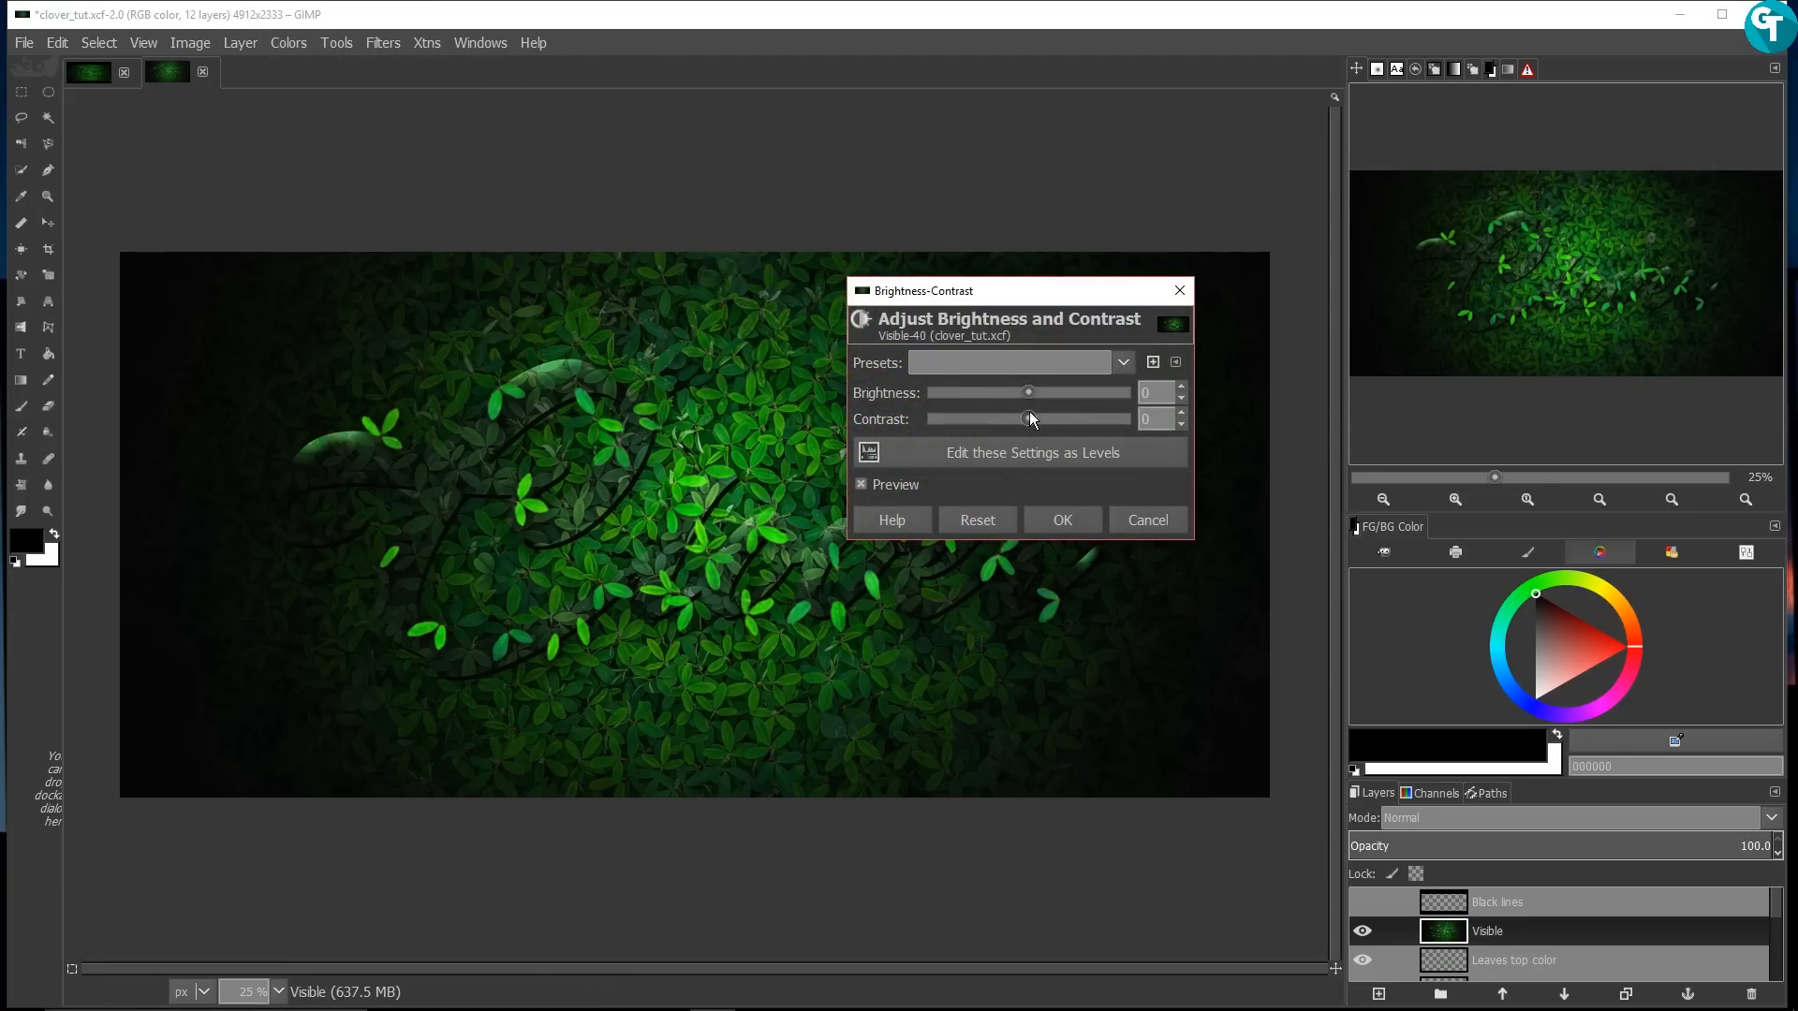
mouse_move(1030, 390)
left_mouse_down()
mouse_move(1011, 400)
mouse_move(1032, 423)
left_mouse_up()
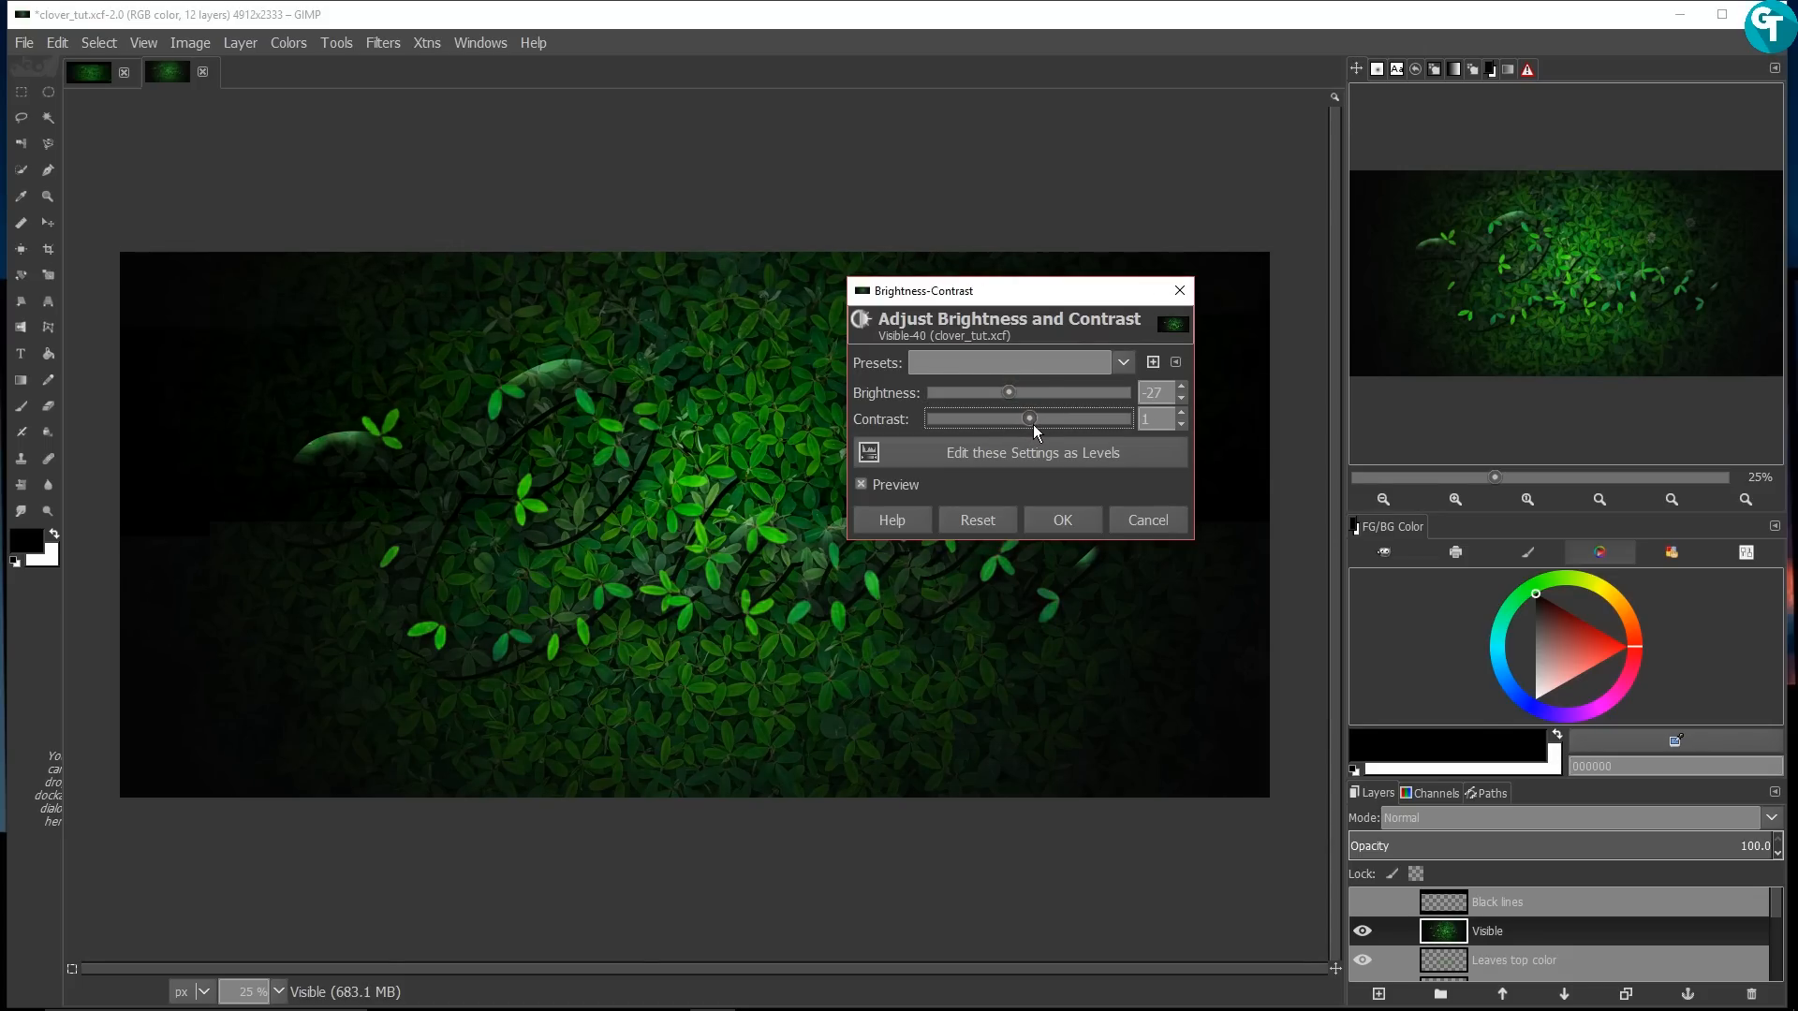
left_click(1088, 510)
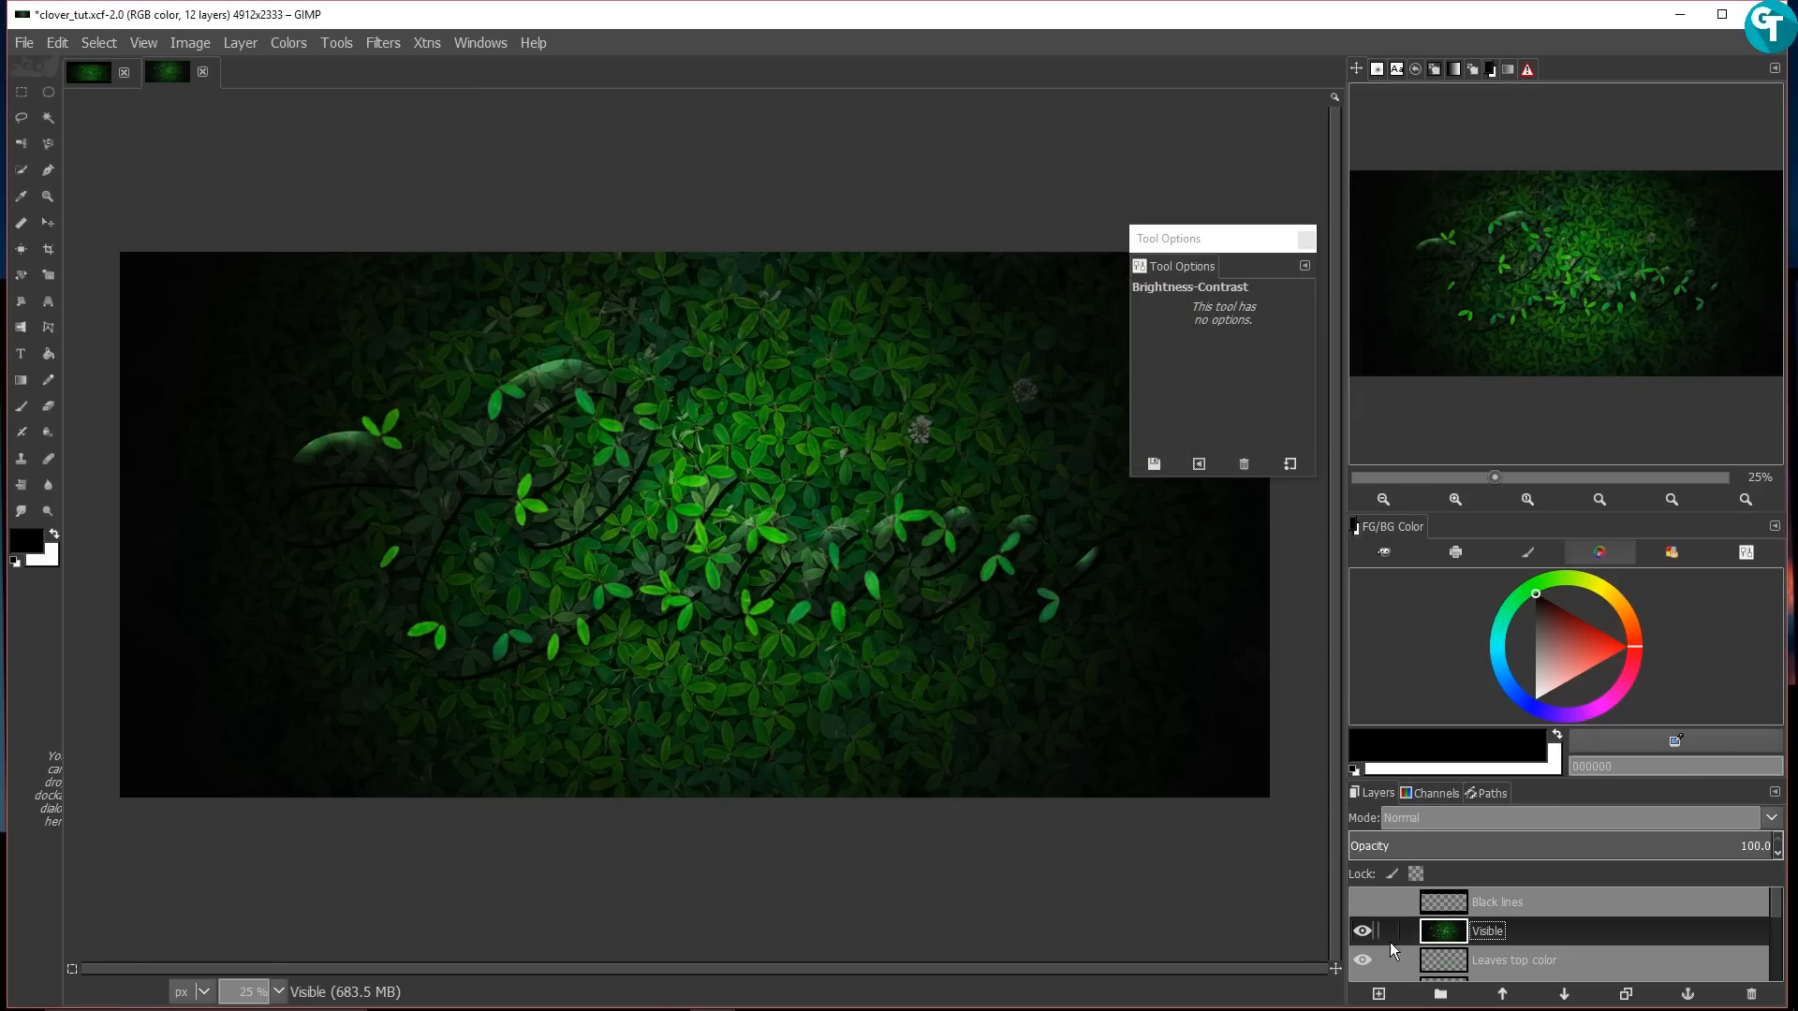
left_click(1355, 902)
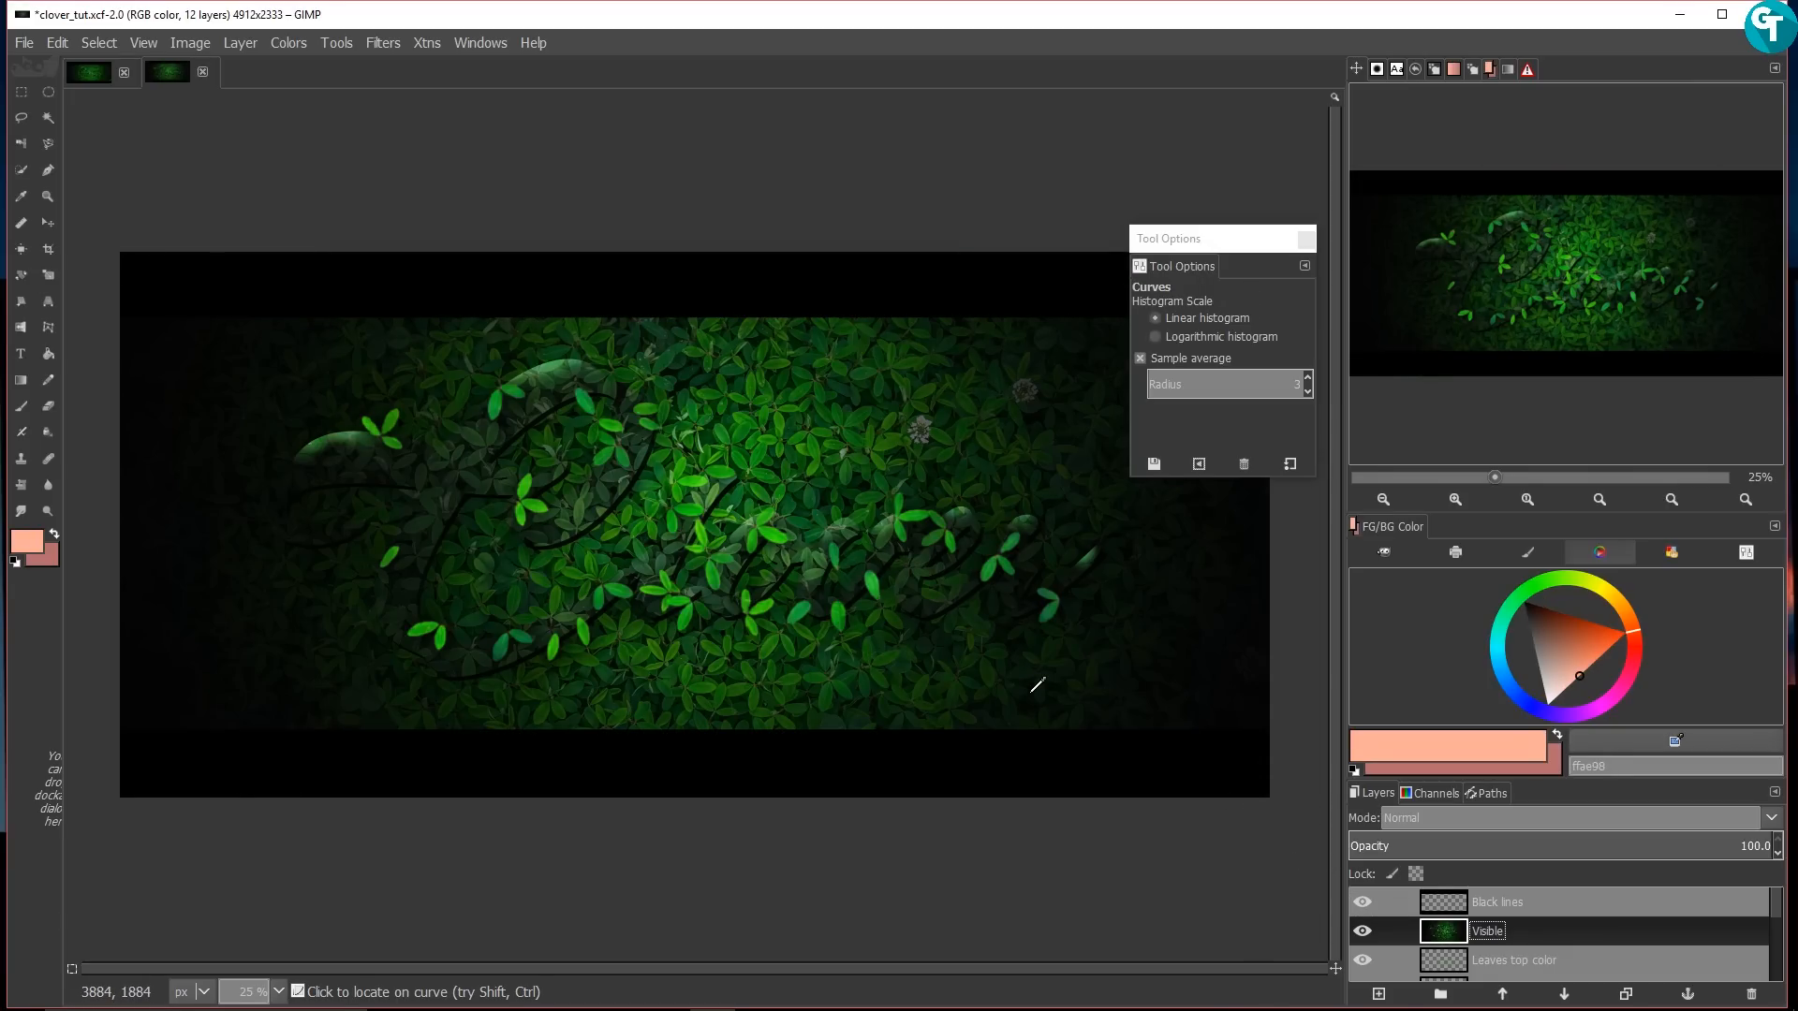
scroll(899, 458, "down", 3)
scroll(899, 524, "up", 2)
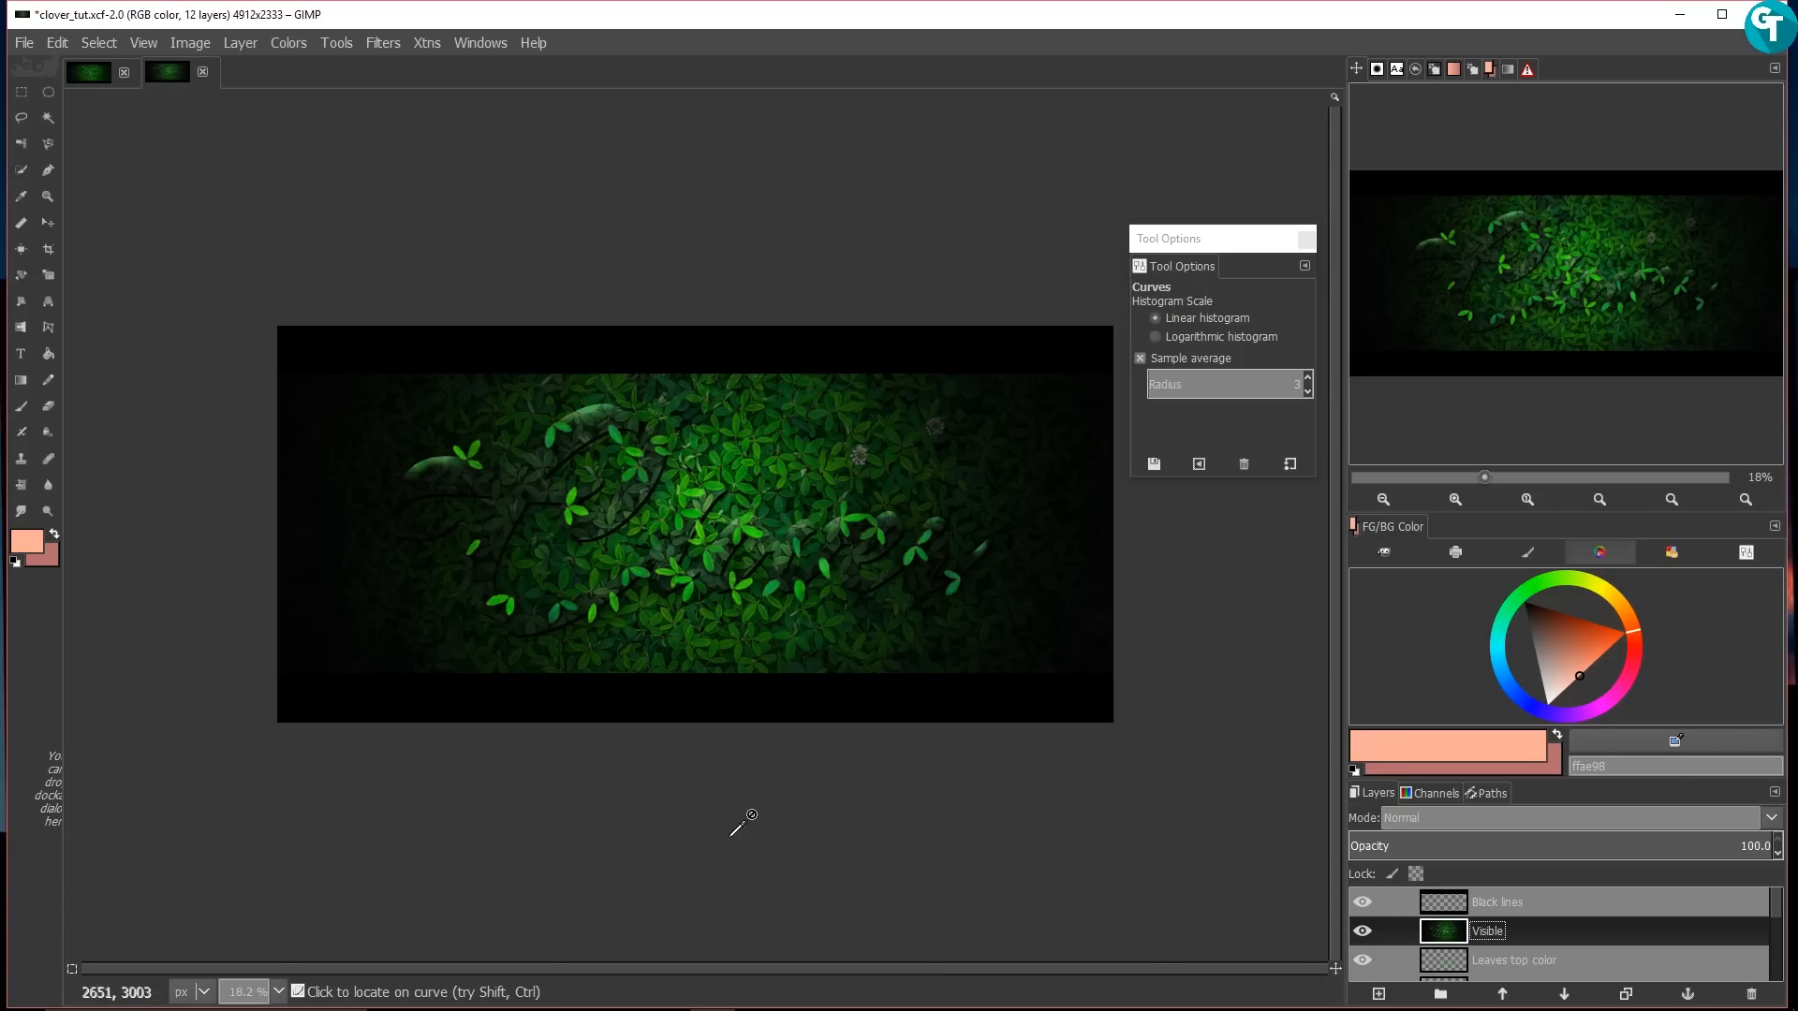
Step: Hide the Visible layer and duplicate the Clover sat. text layer
left_click(1362, 931)
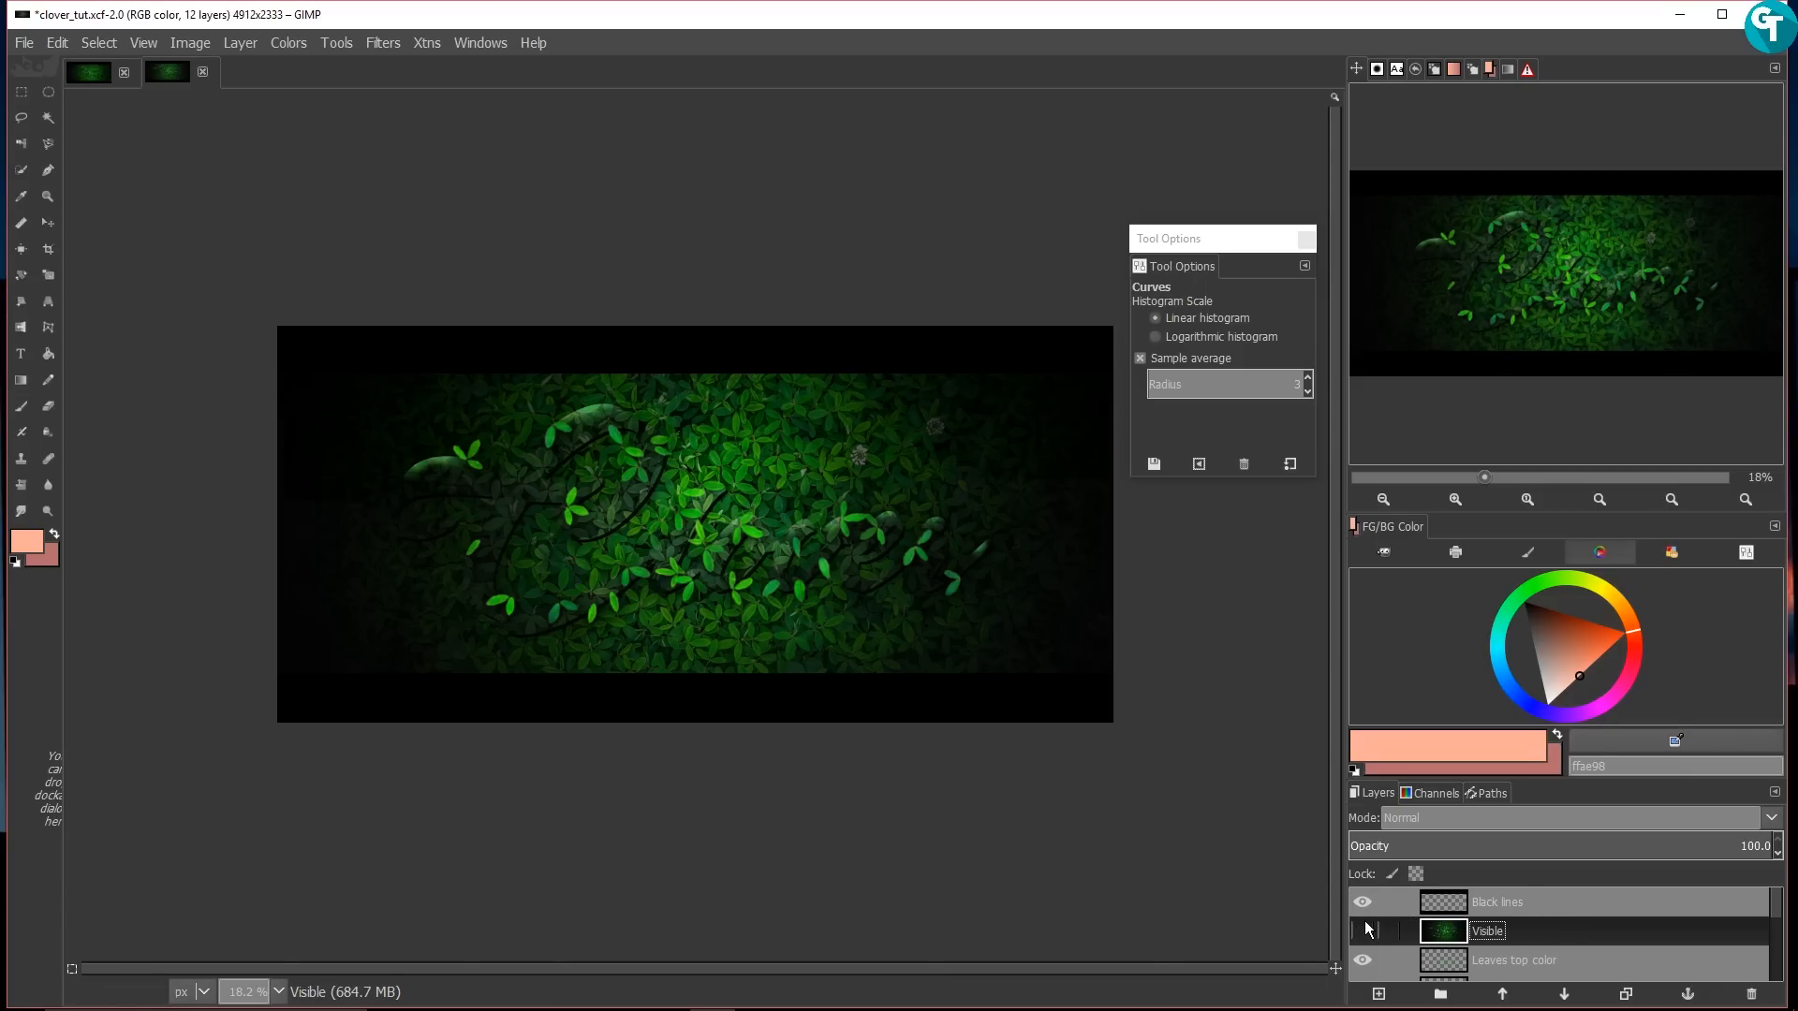
scroll(1514, 933, "down", 1)
scroll(1526, 932, "down", 3)
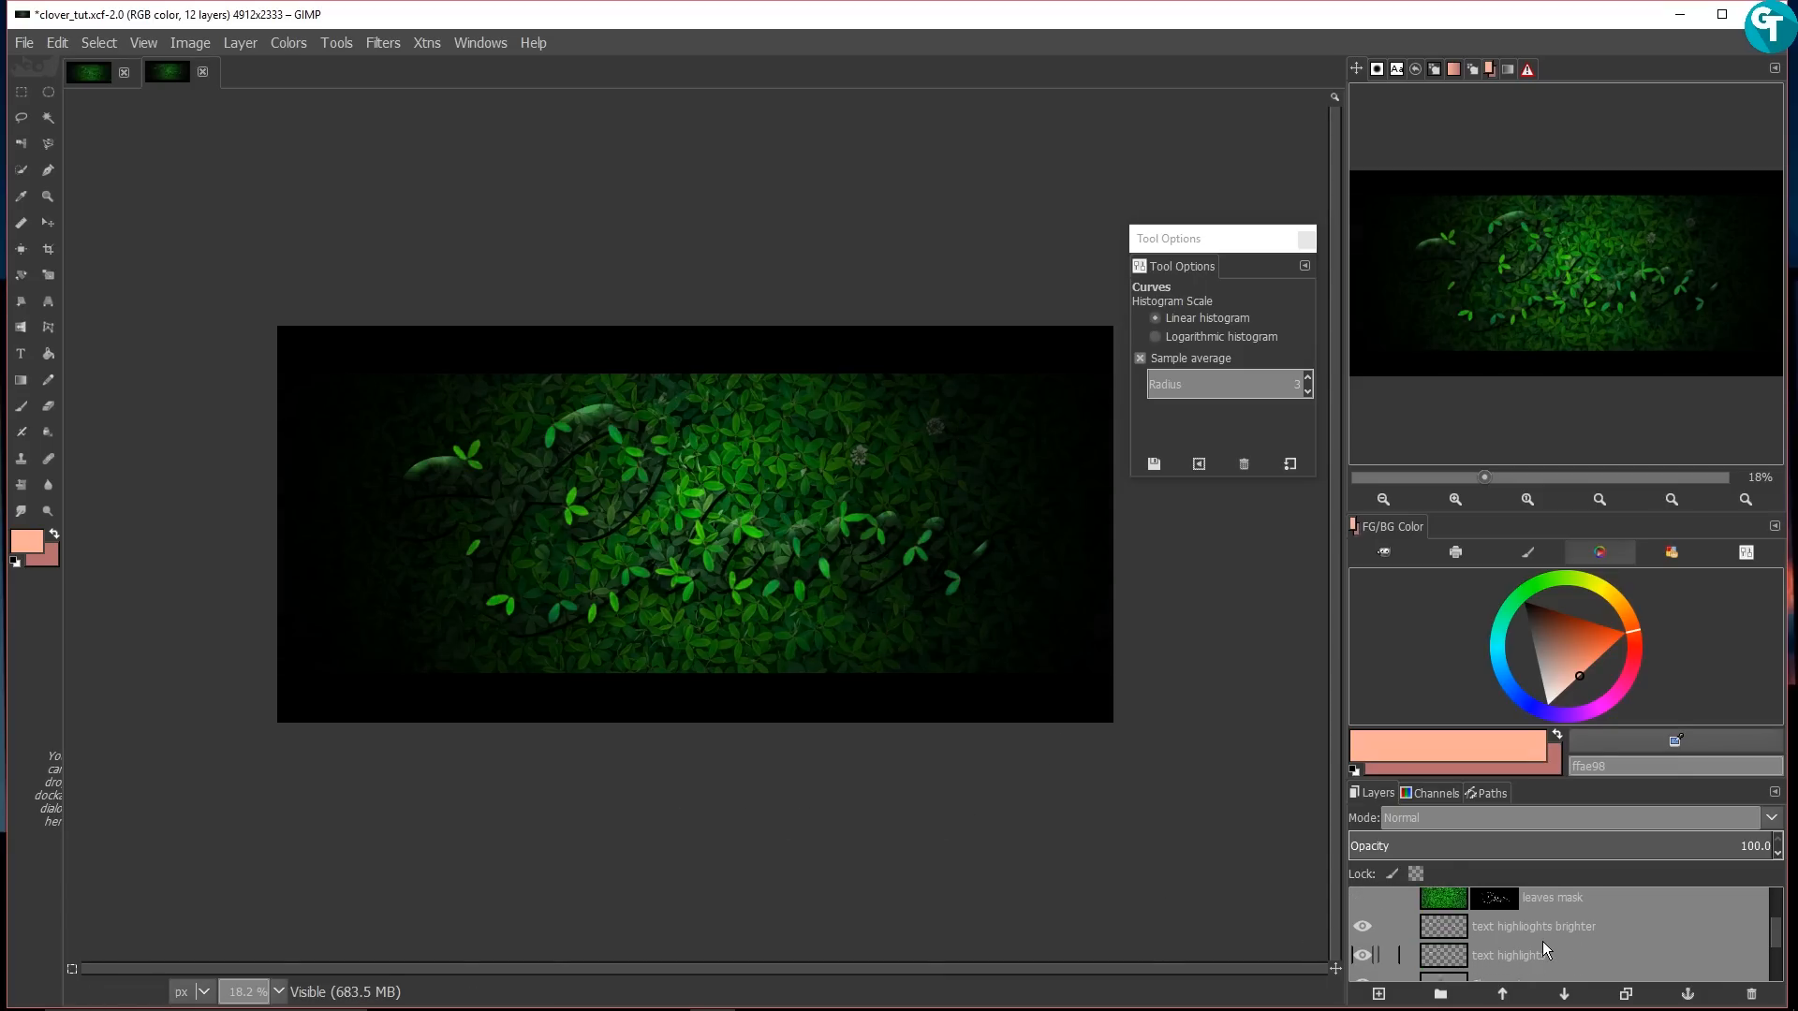
scroll(1541, 941, "down", 4)
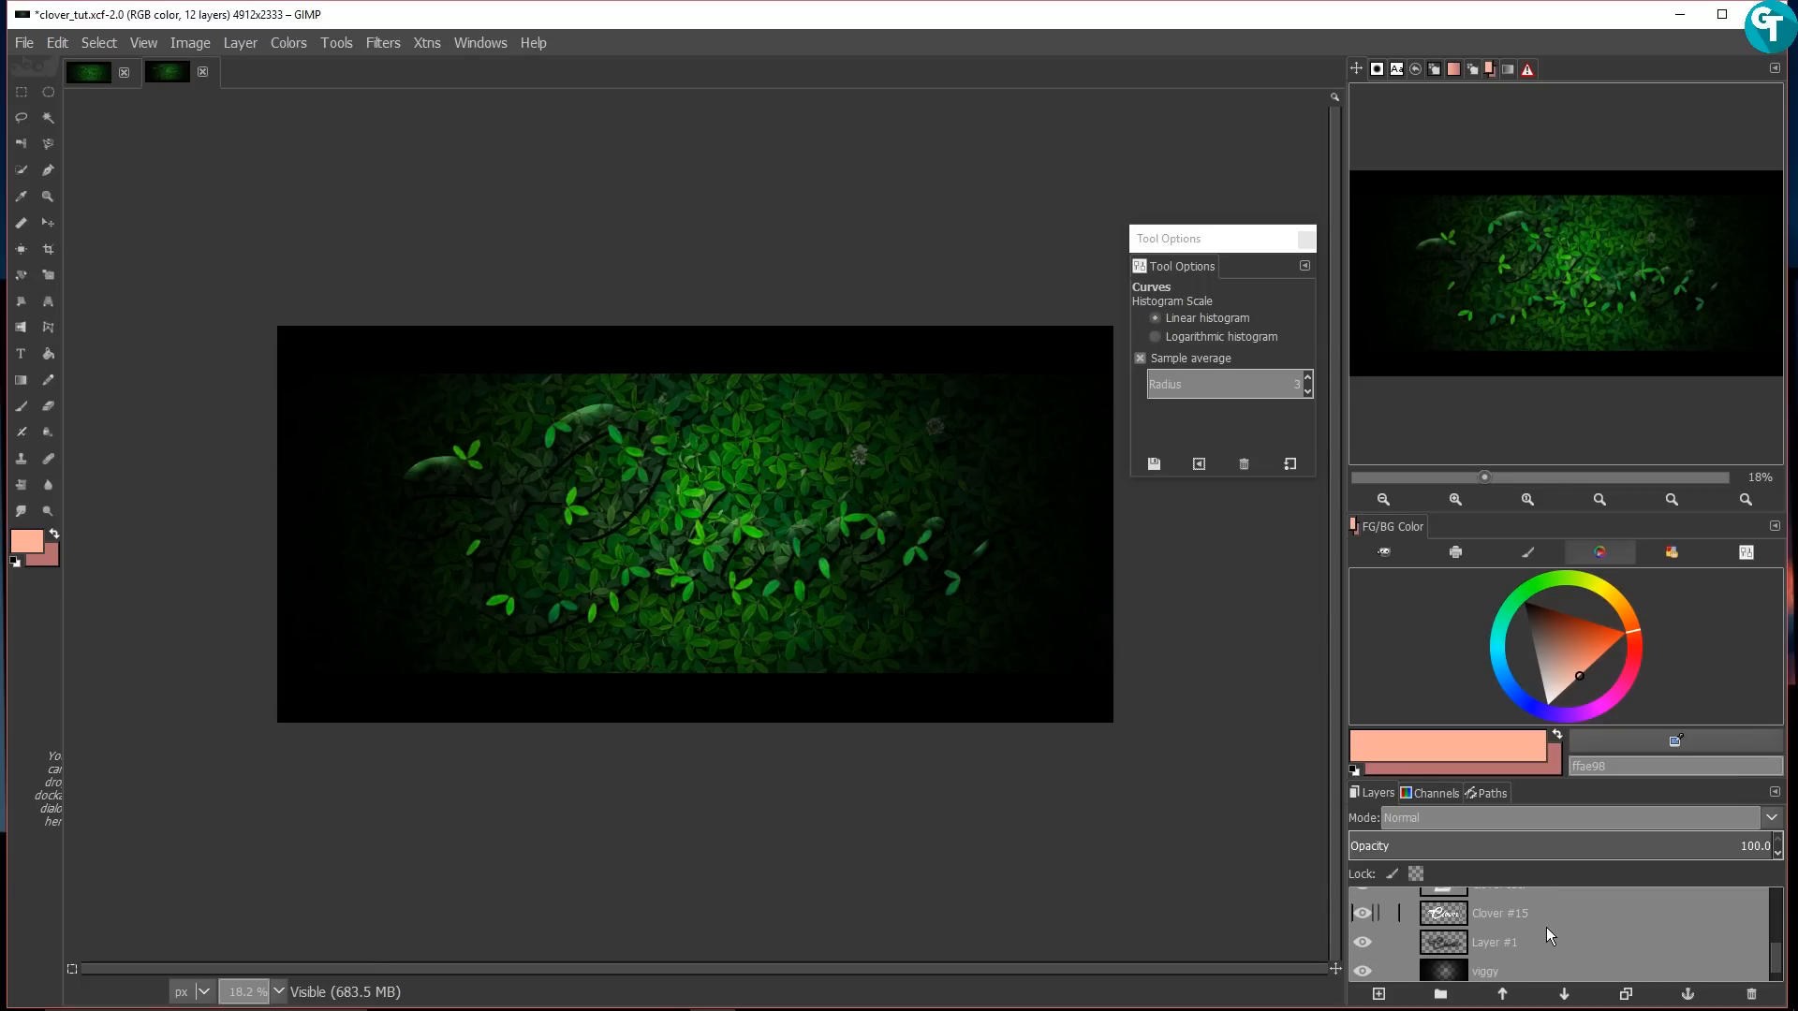
scroll(1547, 929, "up", 4)
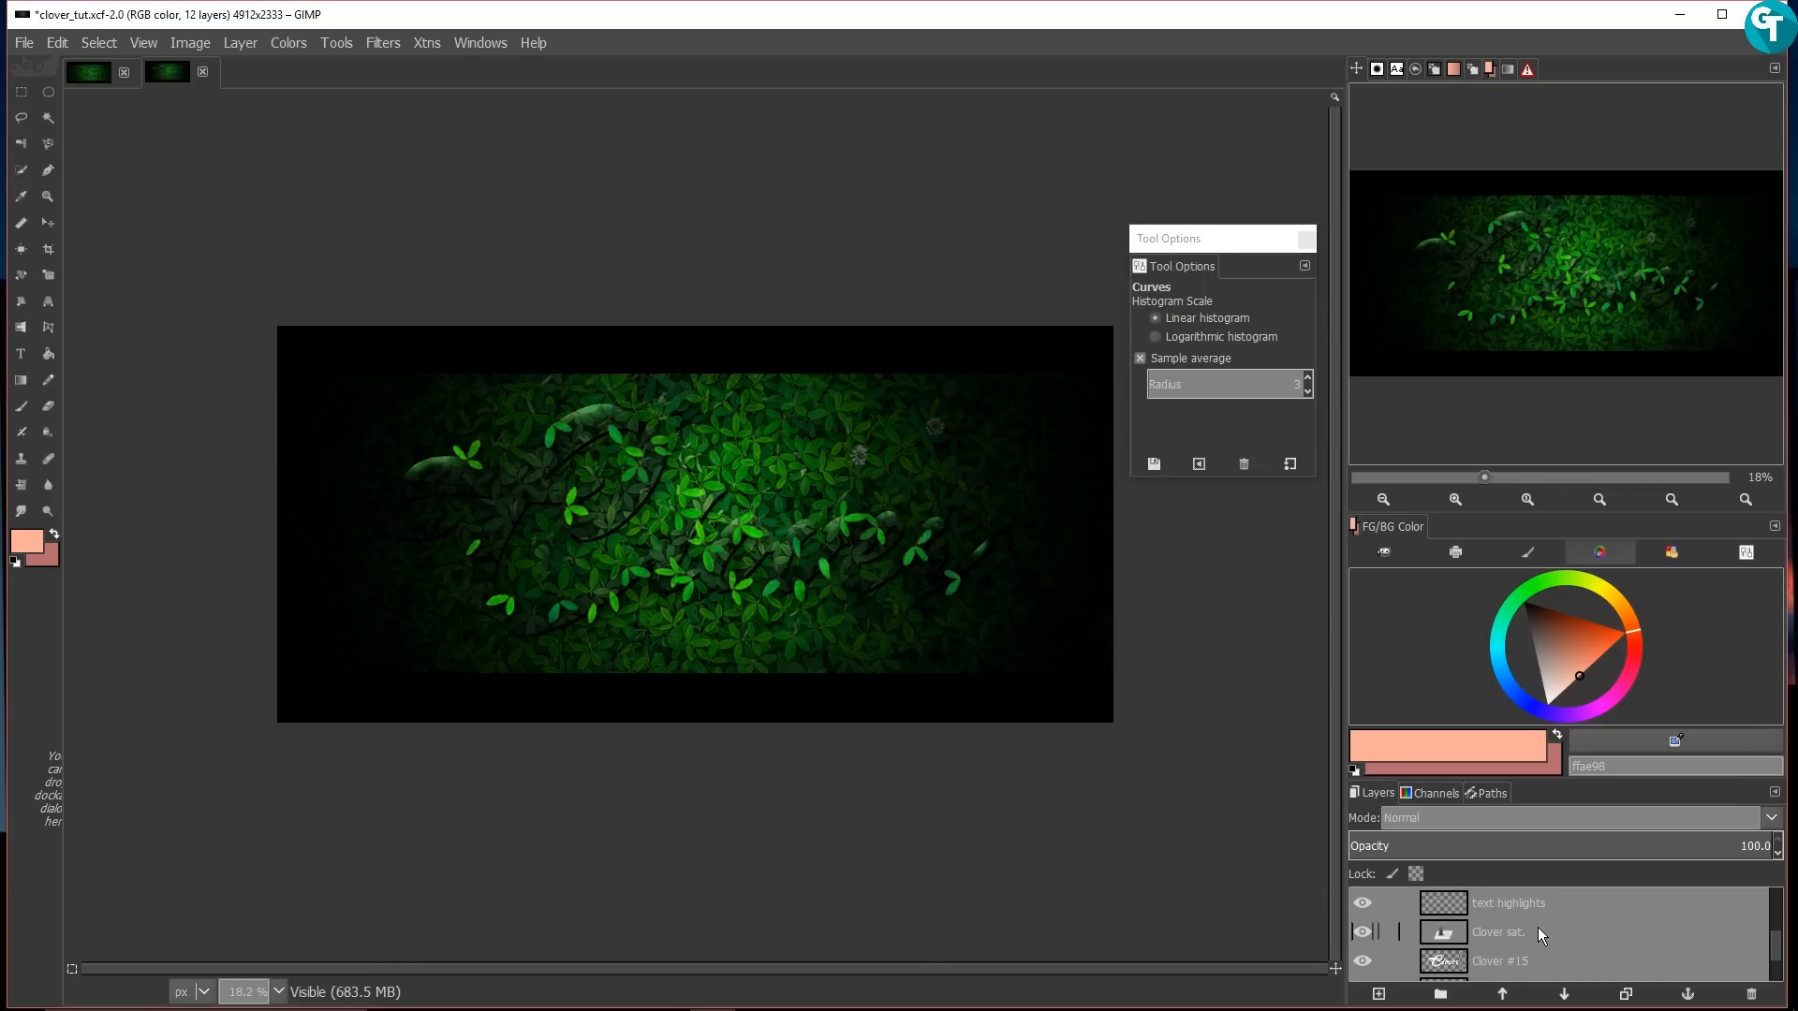
left_click(1538, 930)
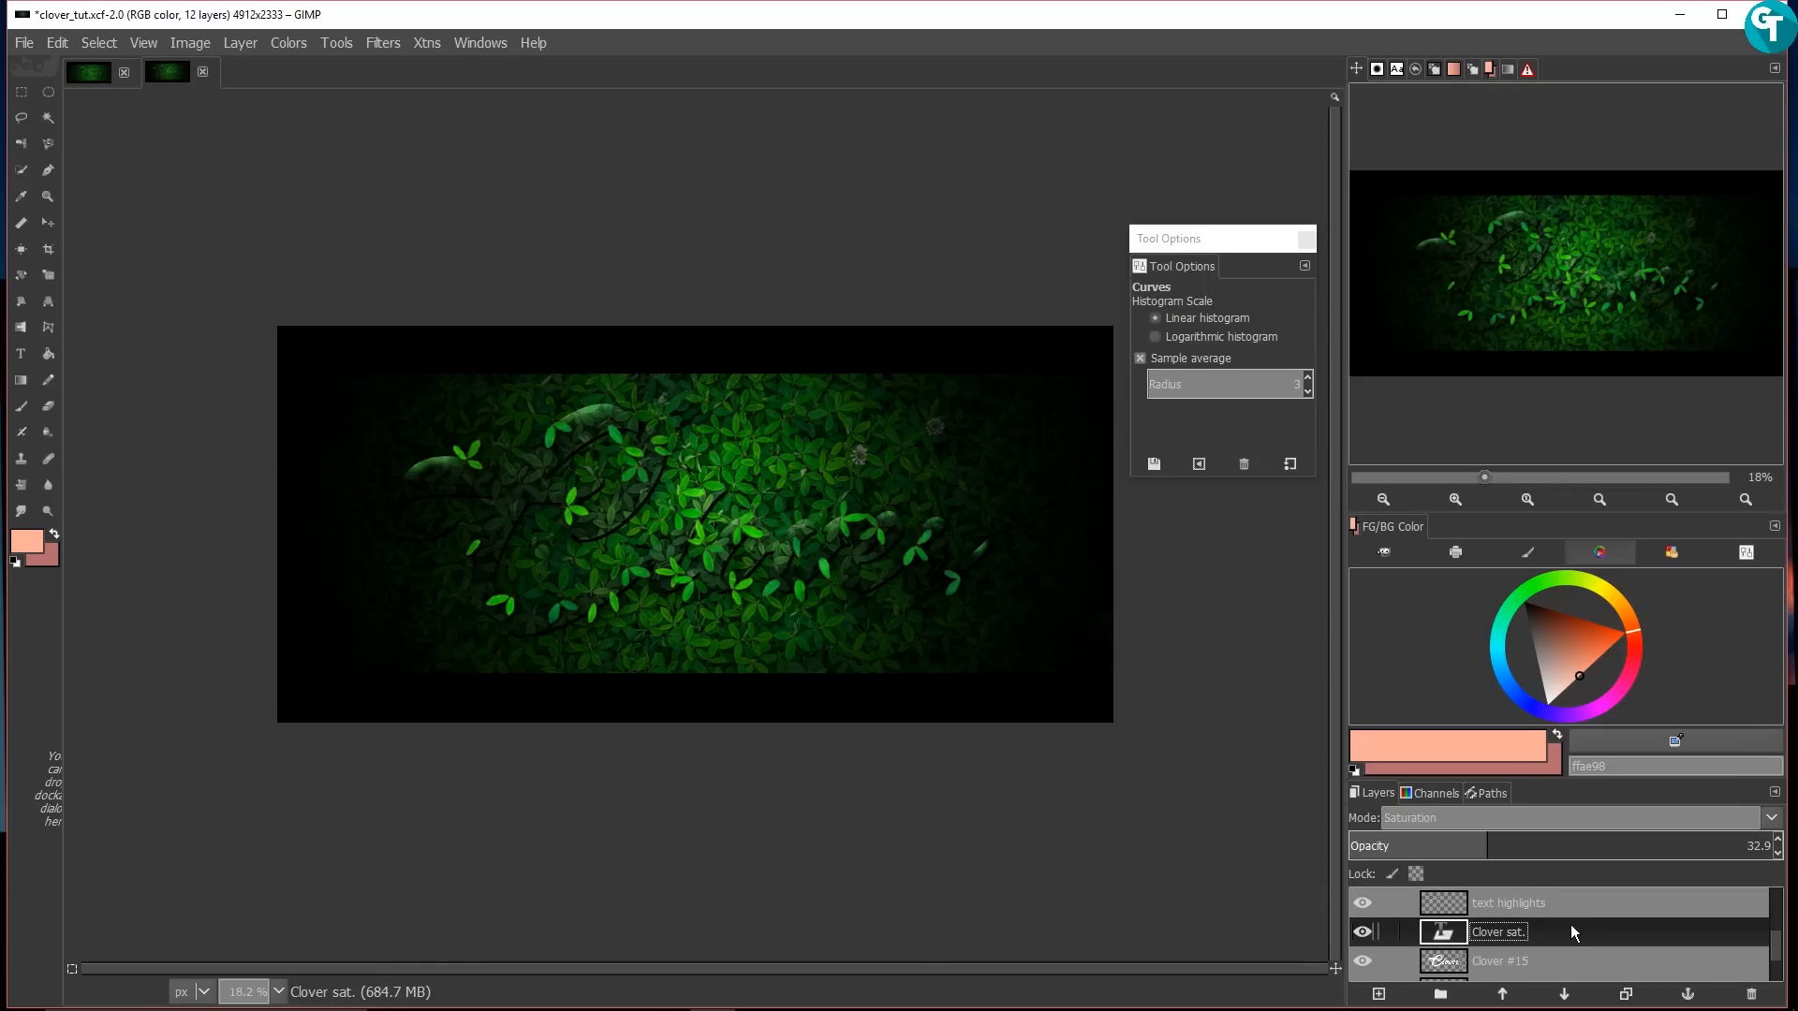
left_click_drag(1572, 927, 1628, 993)
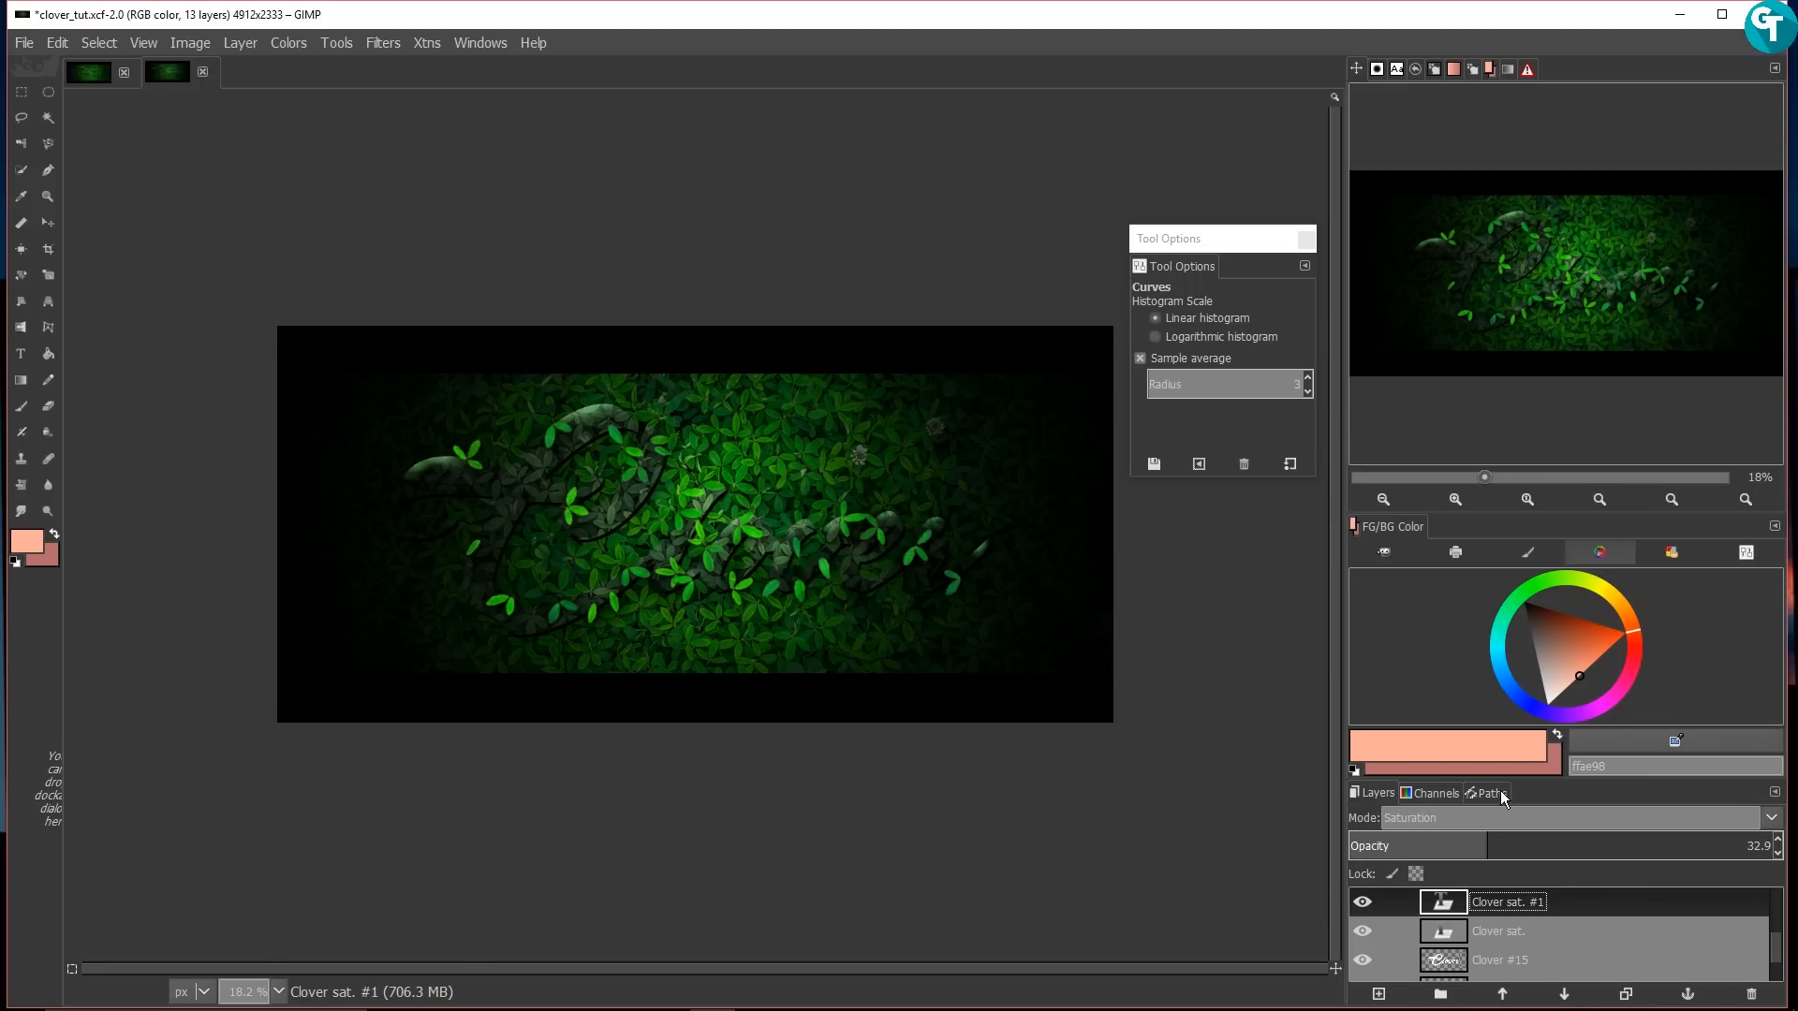
Step: Set the duplicated Clover sat. layer's blend mode to Normal and its opacity to 100
left_click(1511, 820)
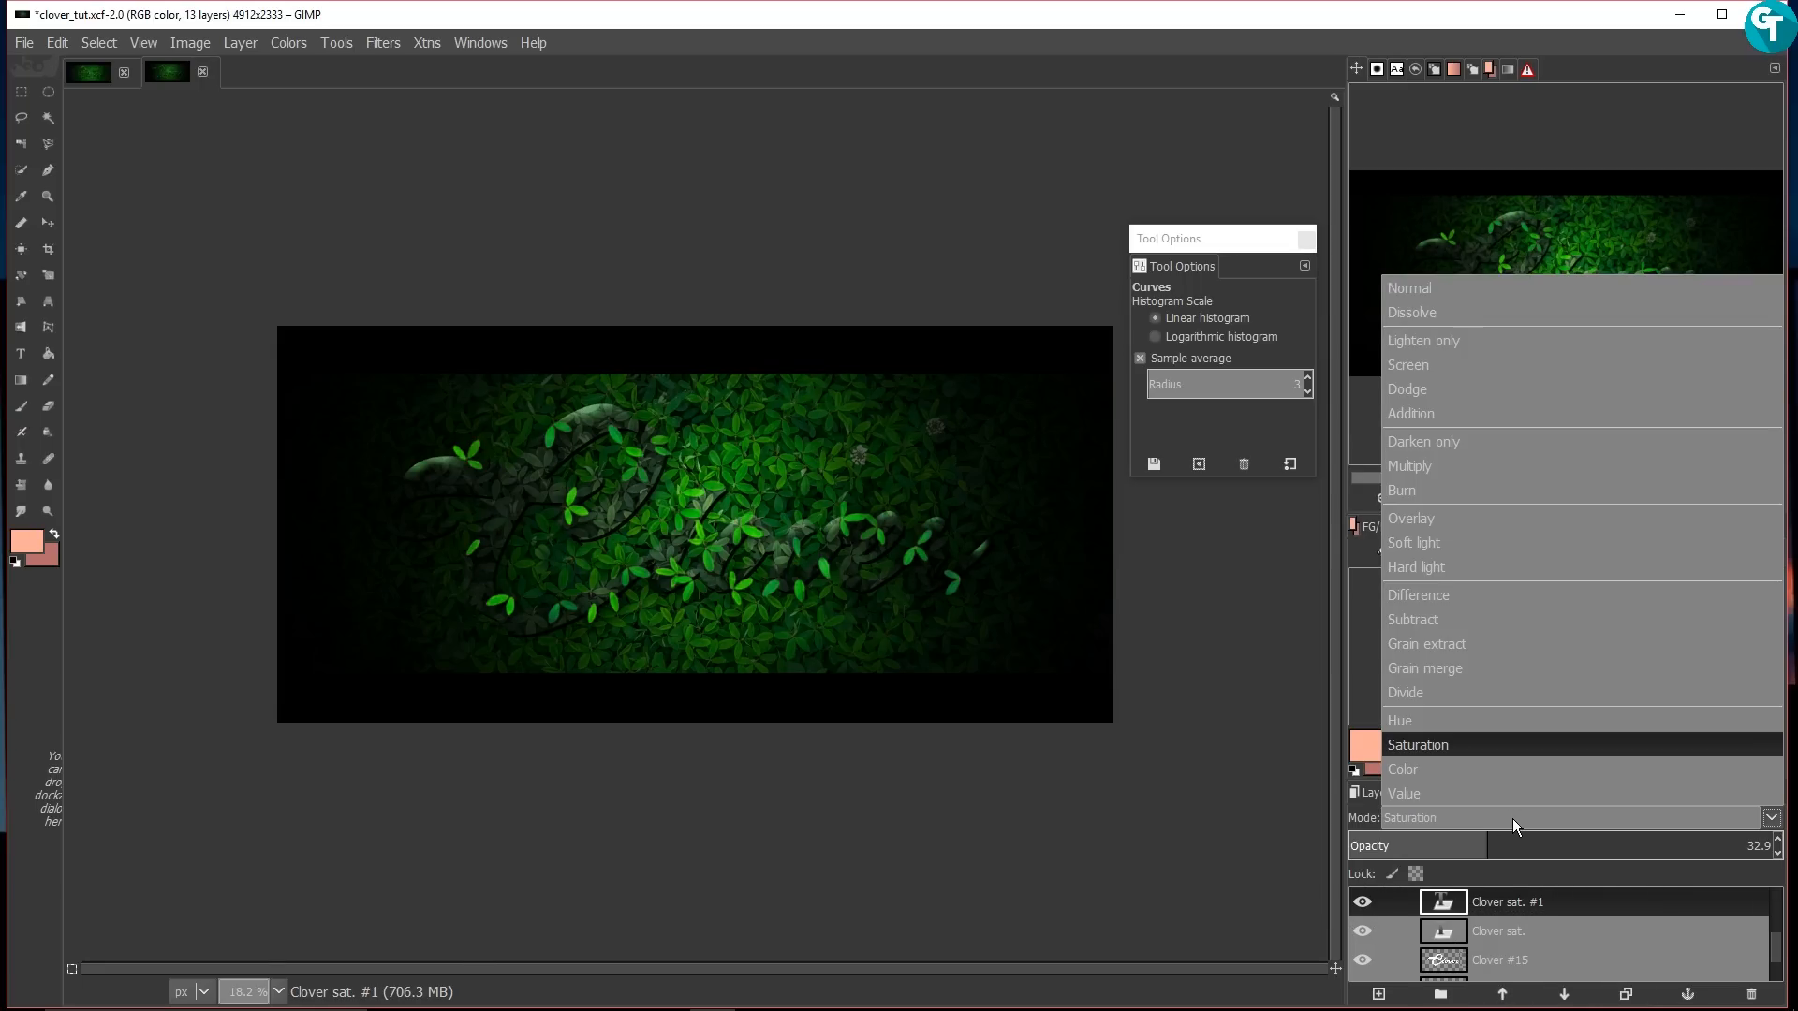
left_click(1473, 248)
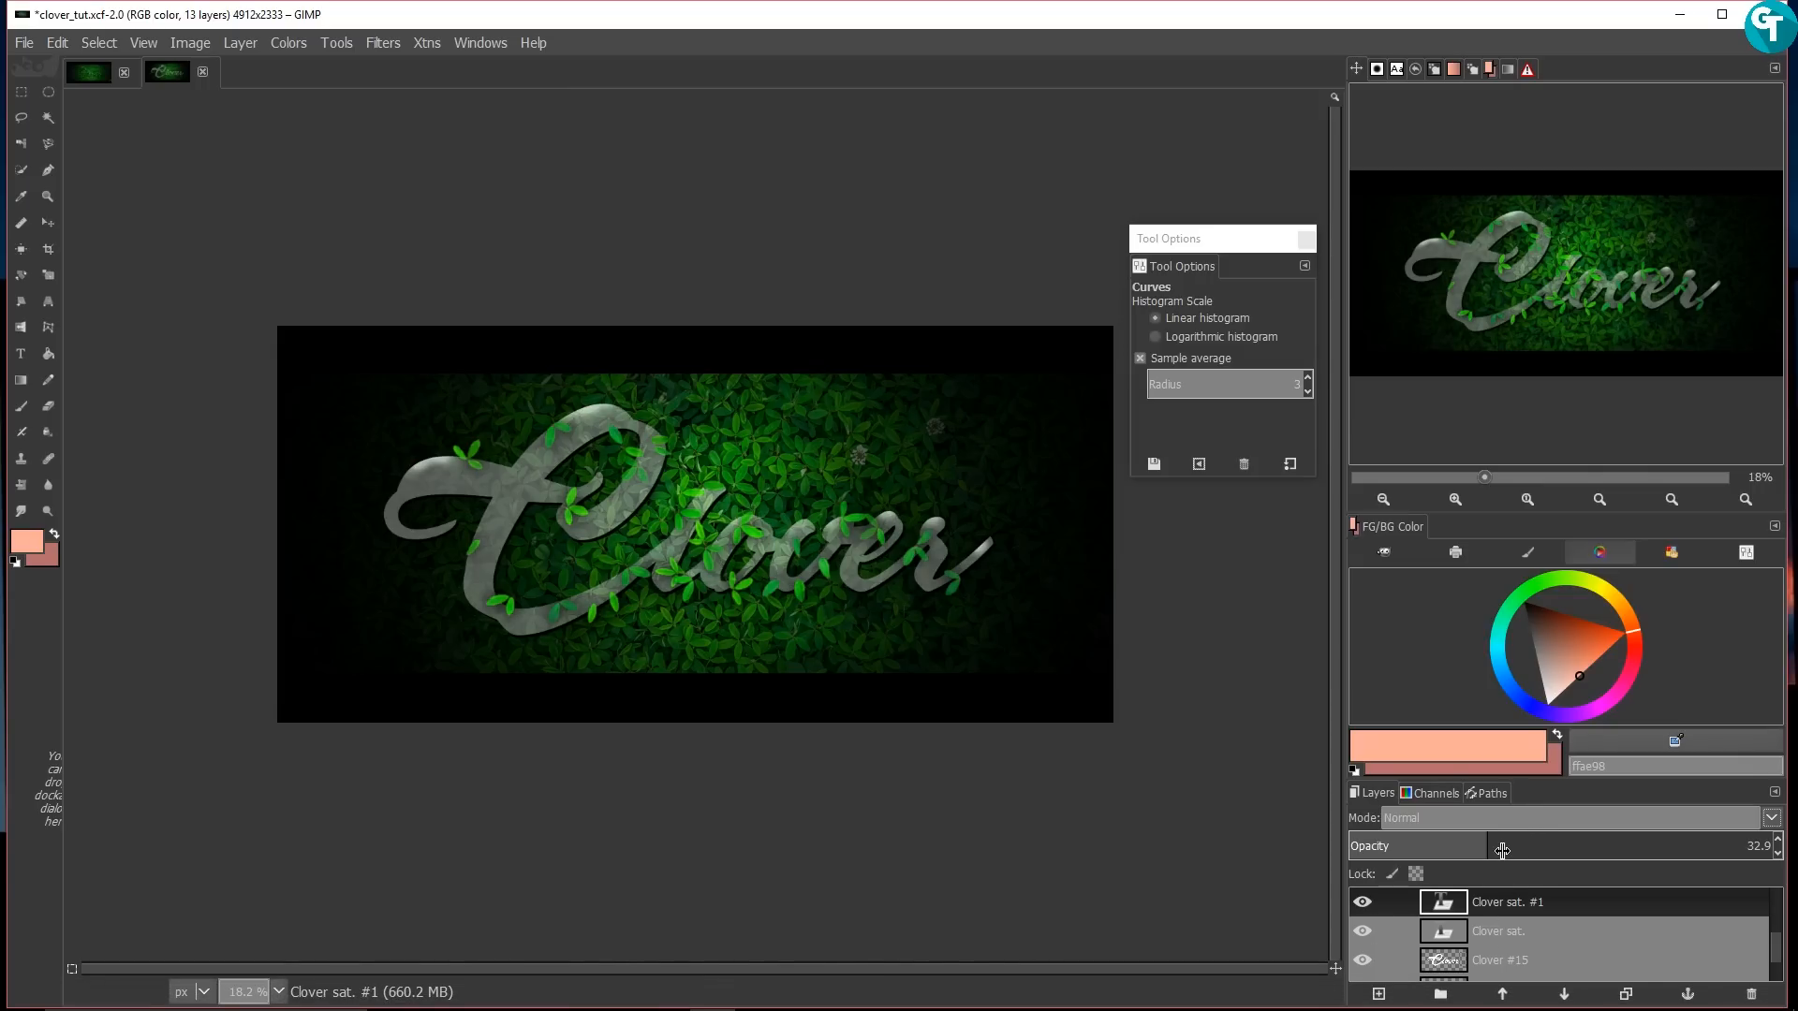
left_click_drag(1500, 845, 1794, 863)
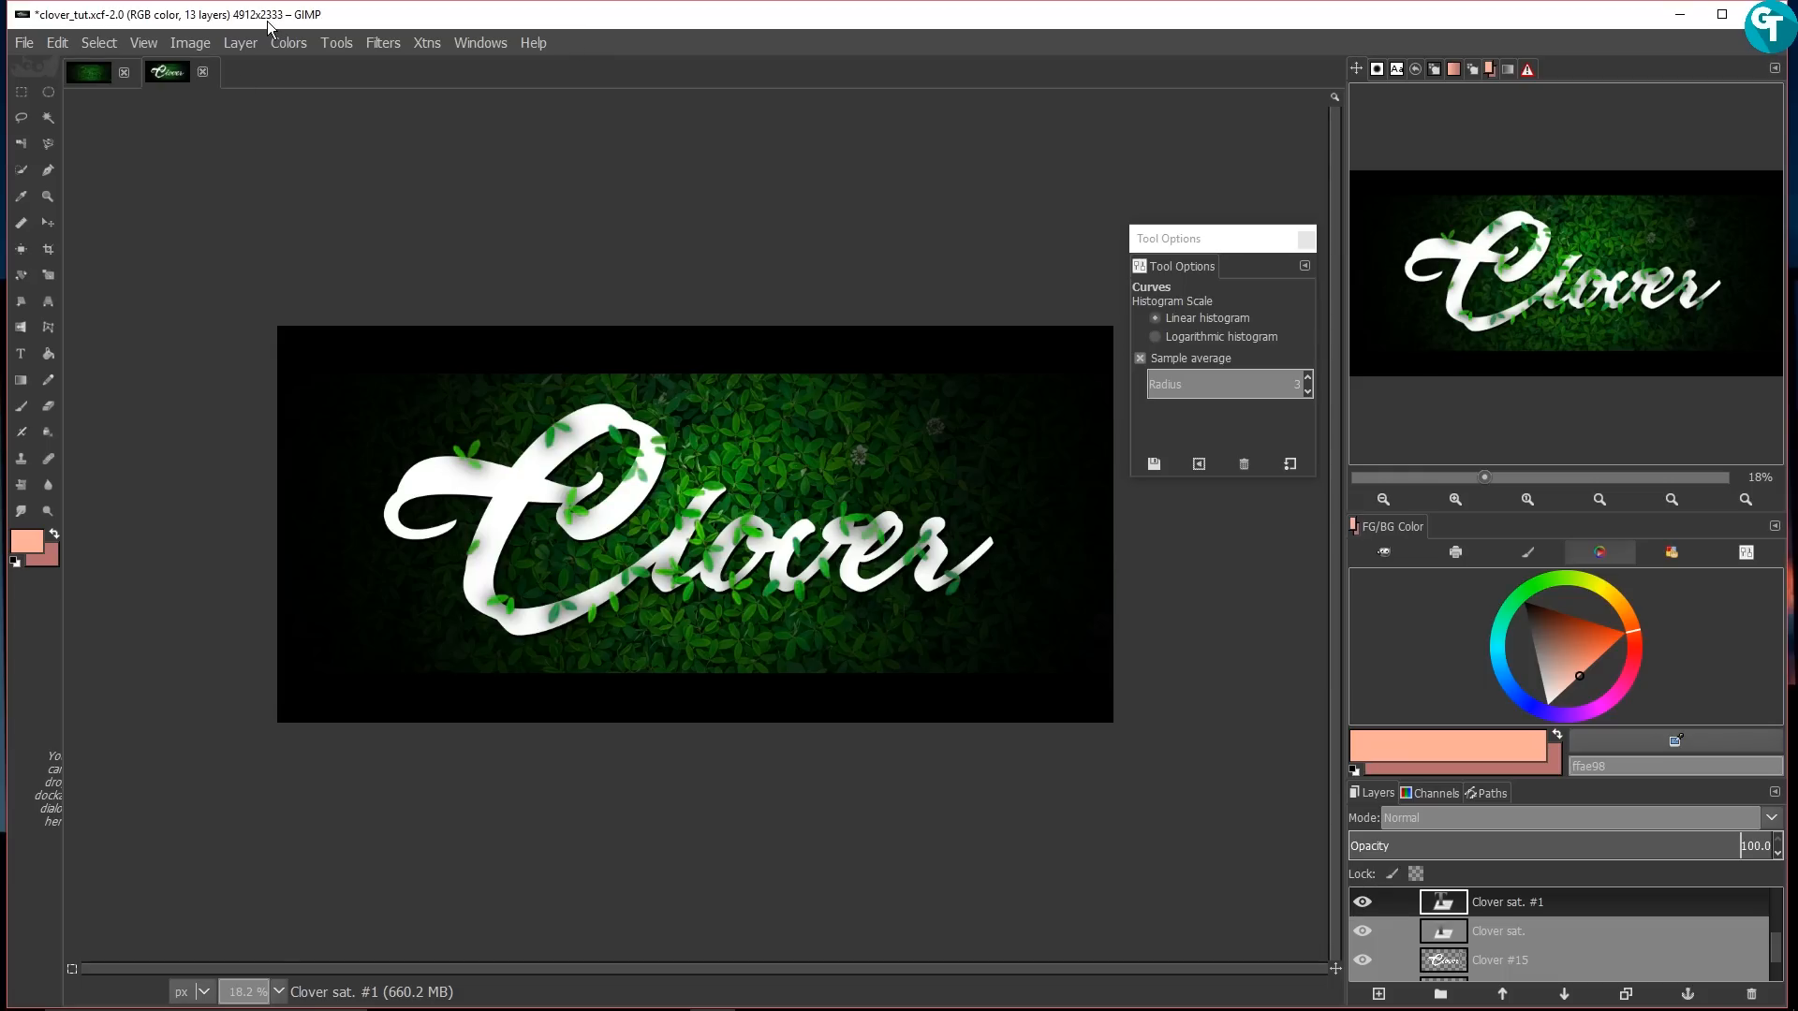
Step: Start a Bevel and Emboss on the duplicated Clover sat. layer with direction Down, depth 4, size 14, altitude 42 and preview enabled
left_click(242, 43)
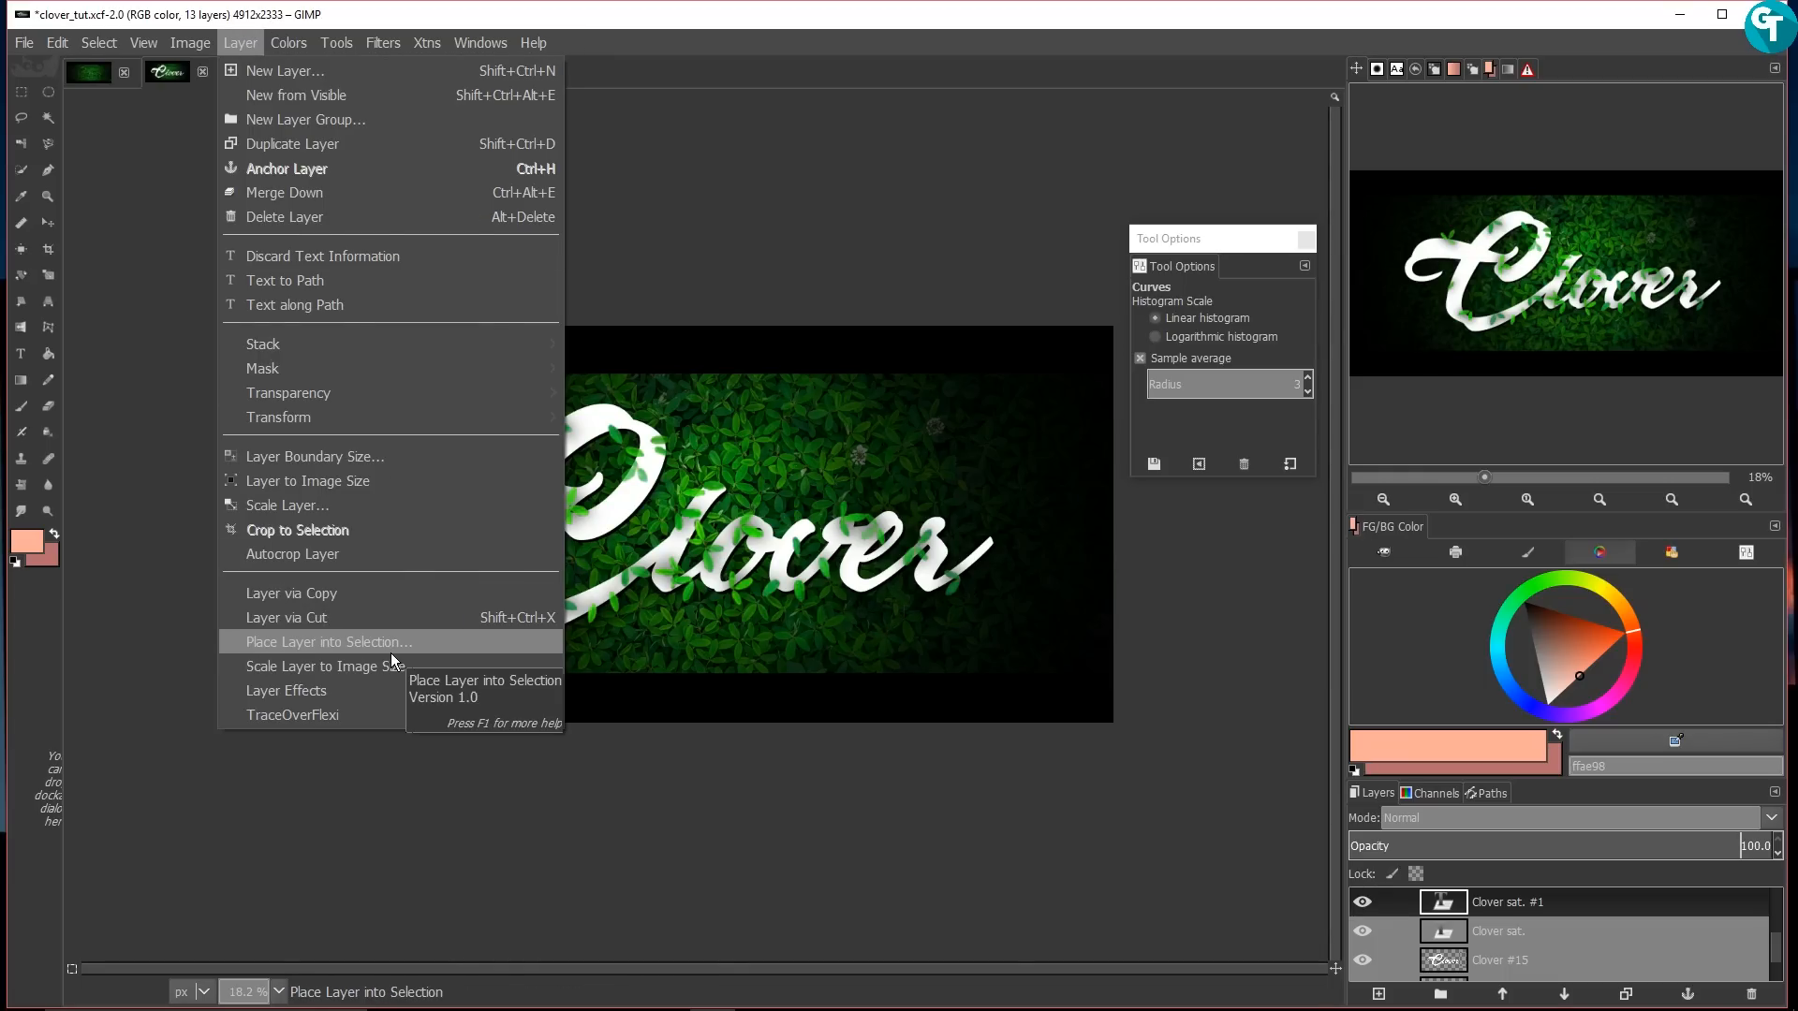
mouse_move(506, 693)
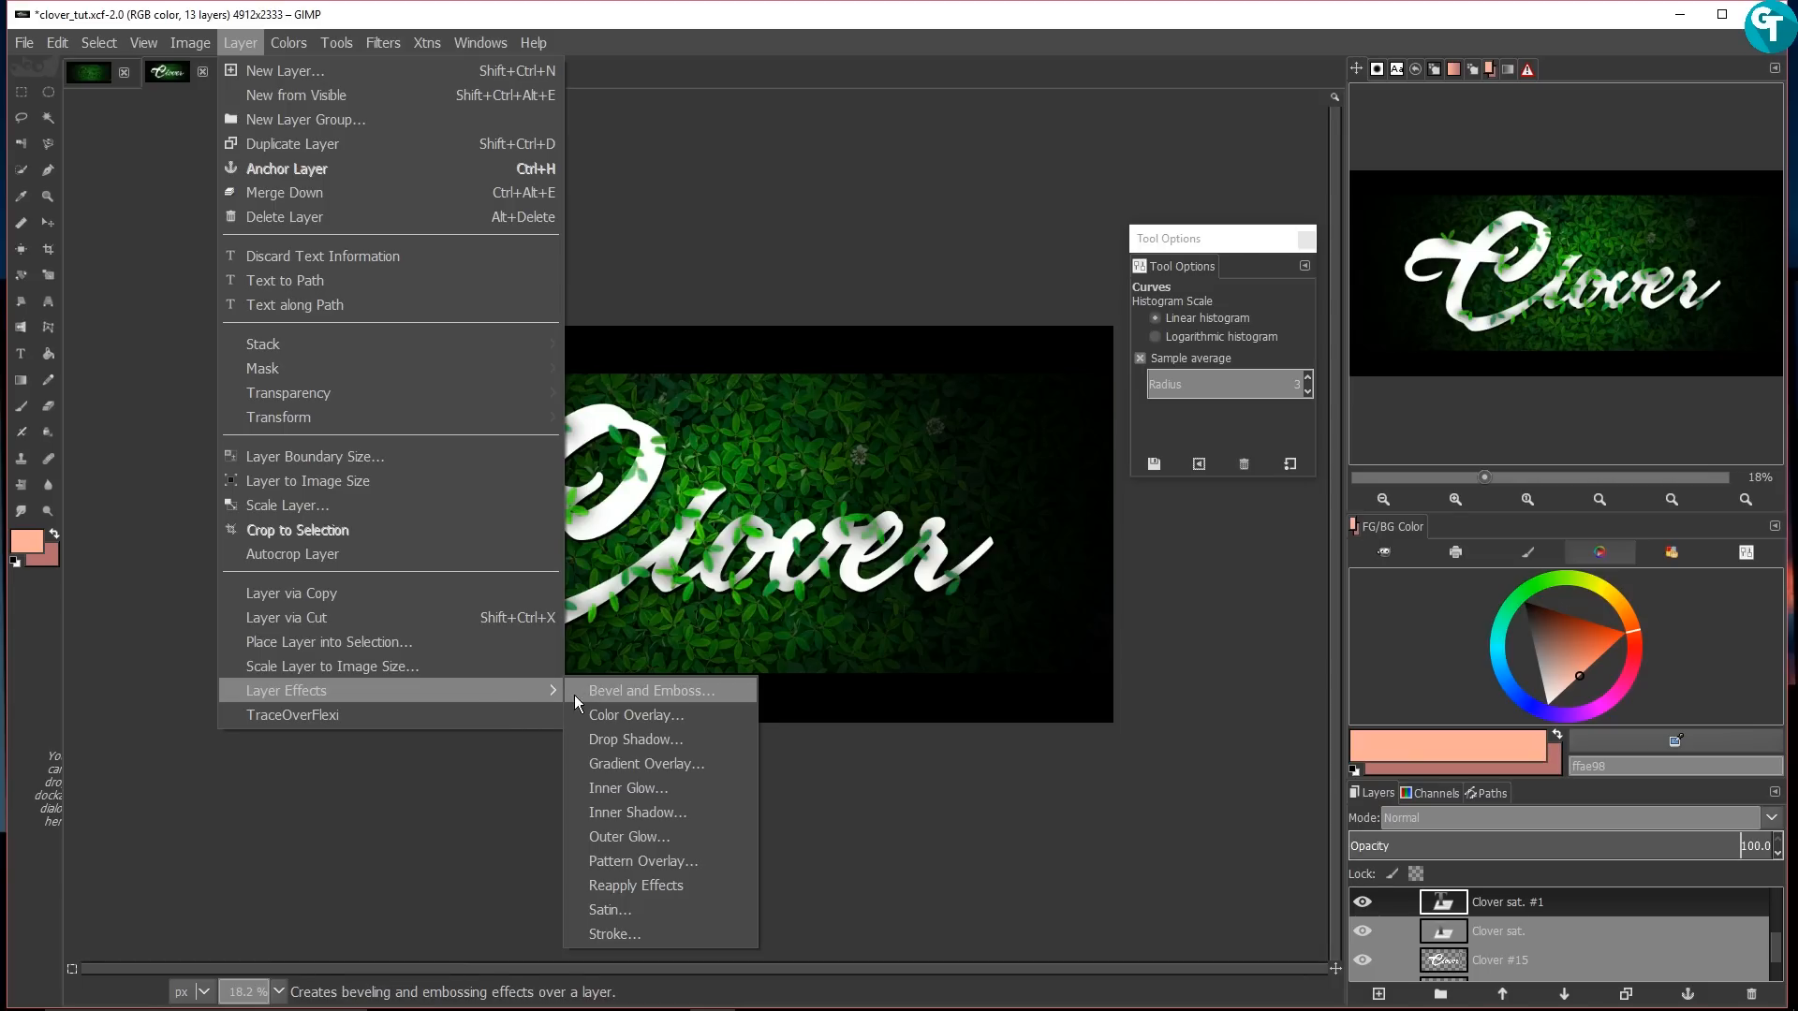
left_click(616, 693)
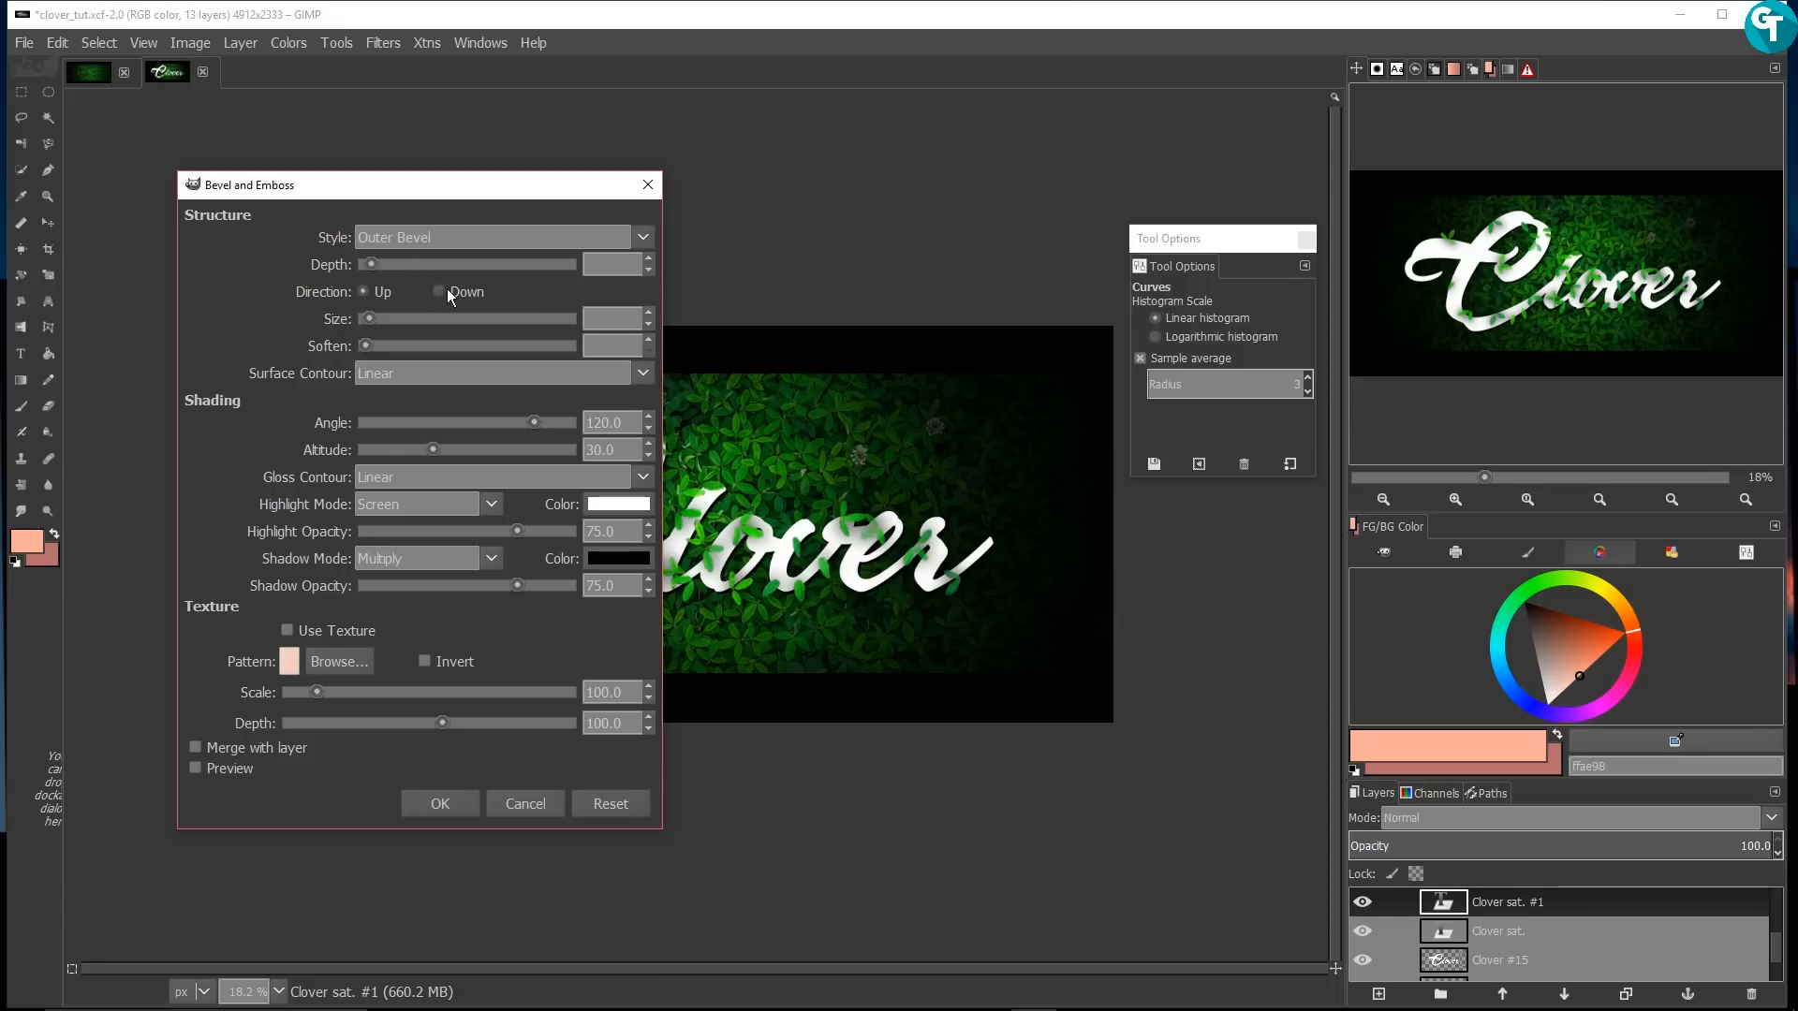
left_click(617, 318)
left_click(604, 268)
left_click(598, 449)
type("42")
left_click(230, 767)
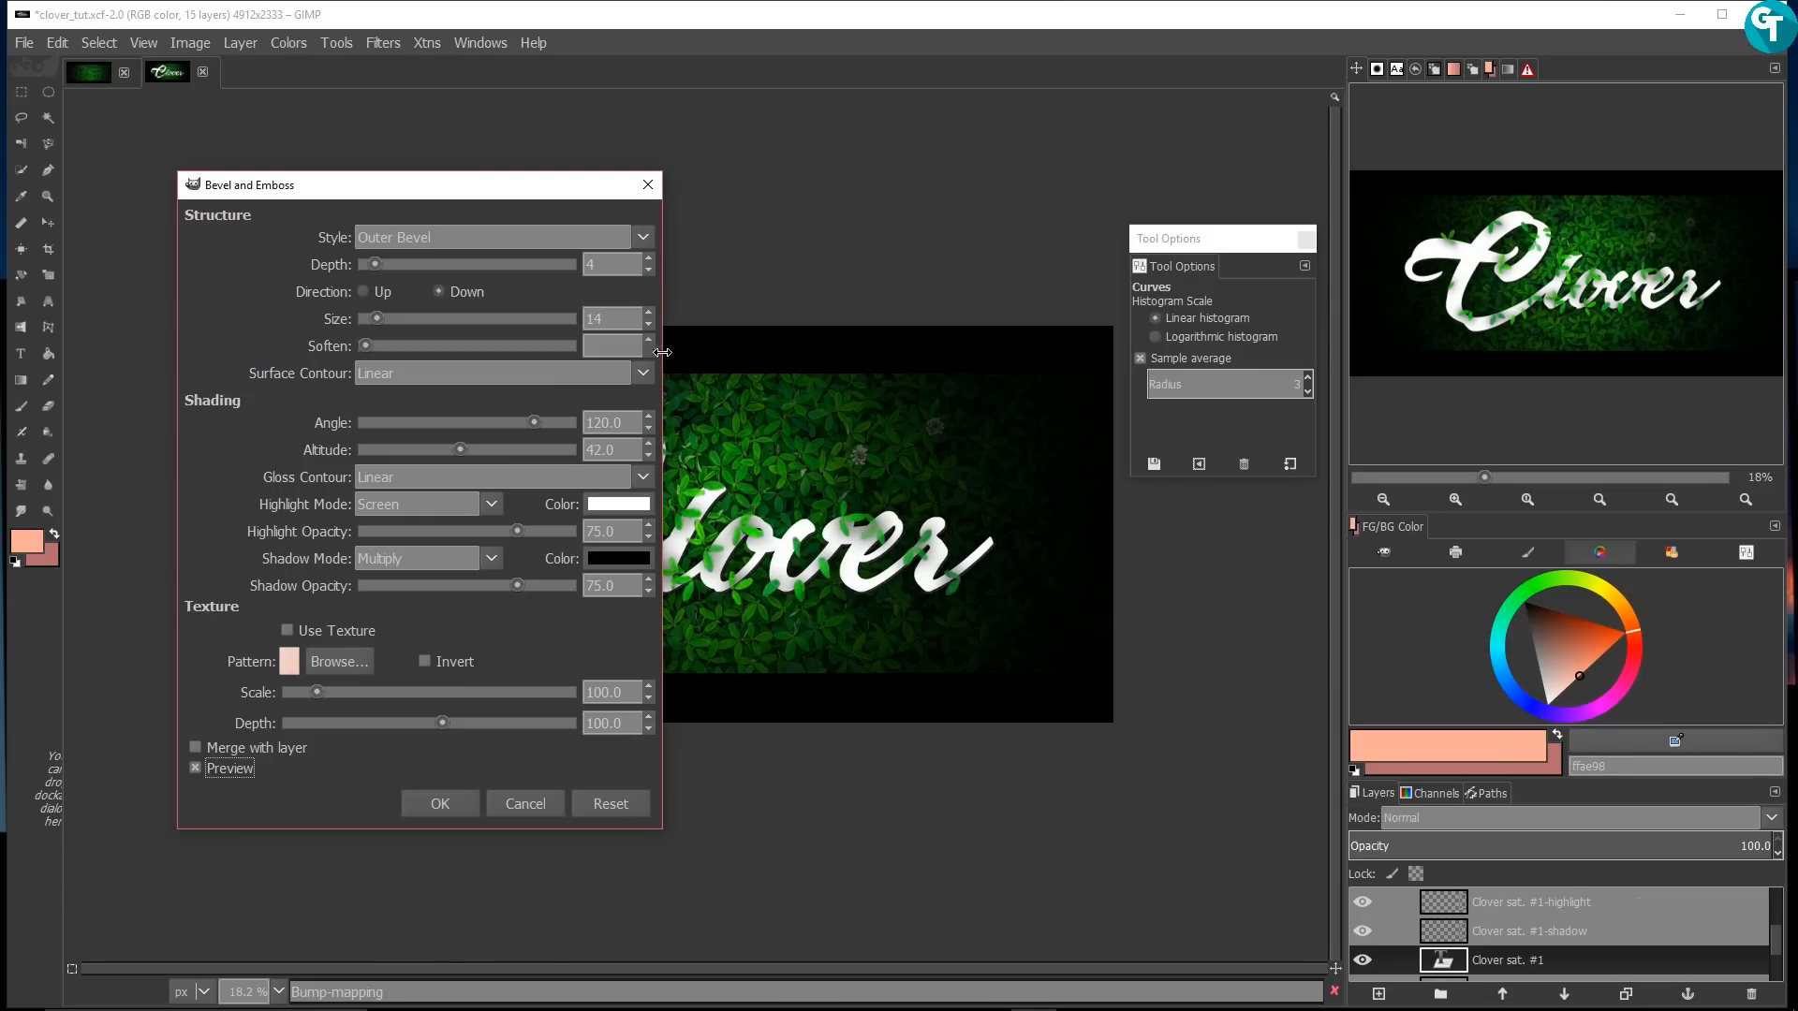
Step: Change the bevel style to Inner Bevel, enable merging with the layer, and apply the effect
left_click_drag(535, 188, 1470, 234)
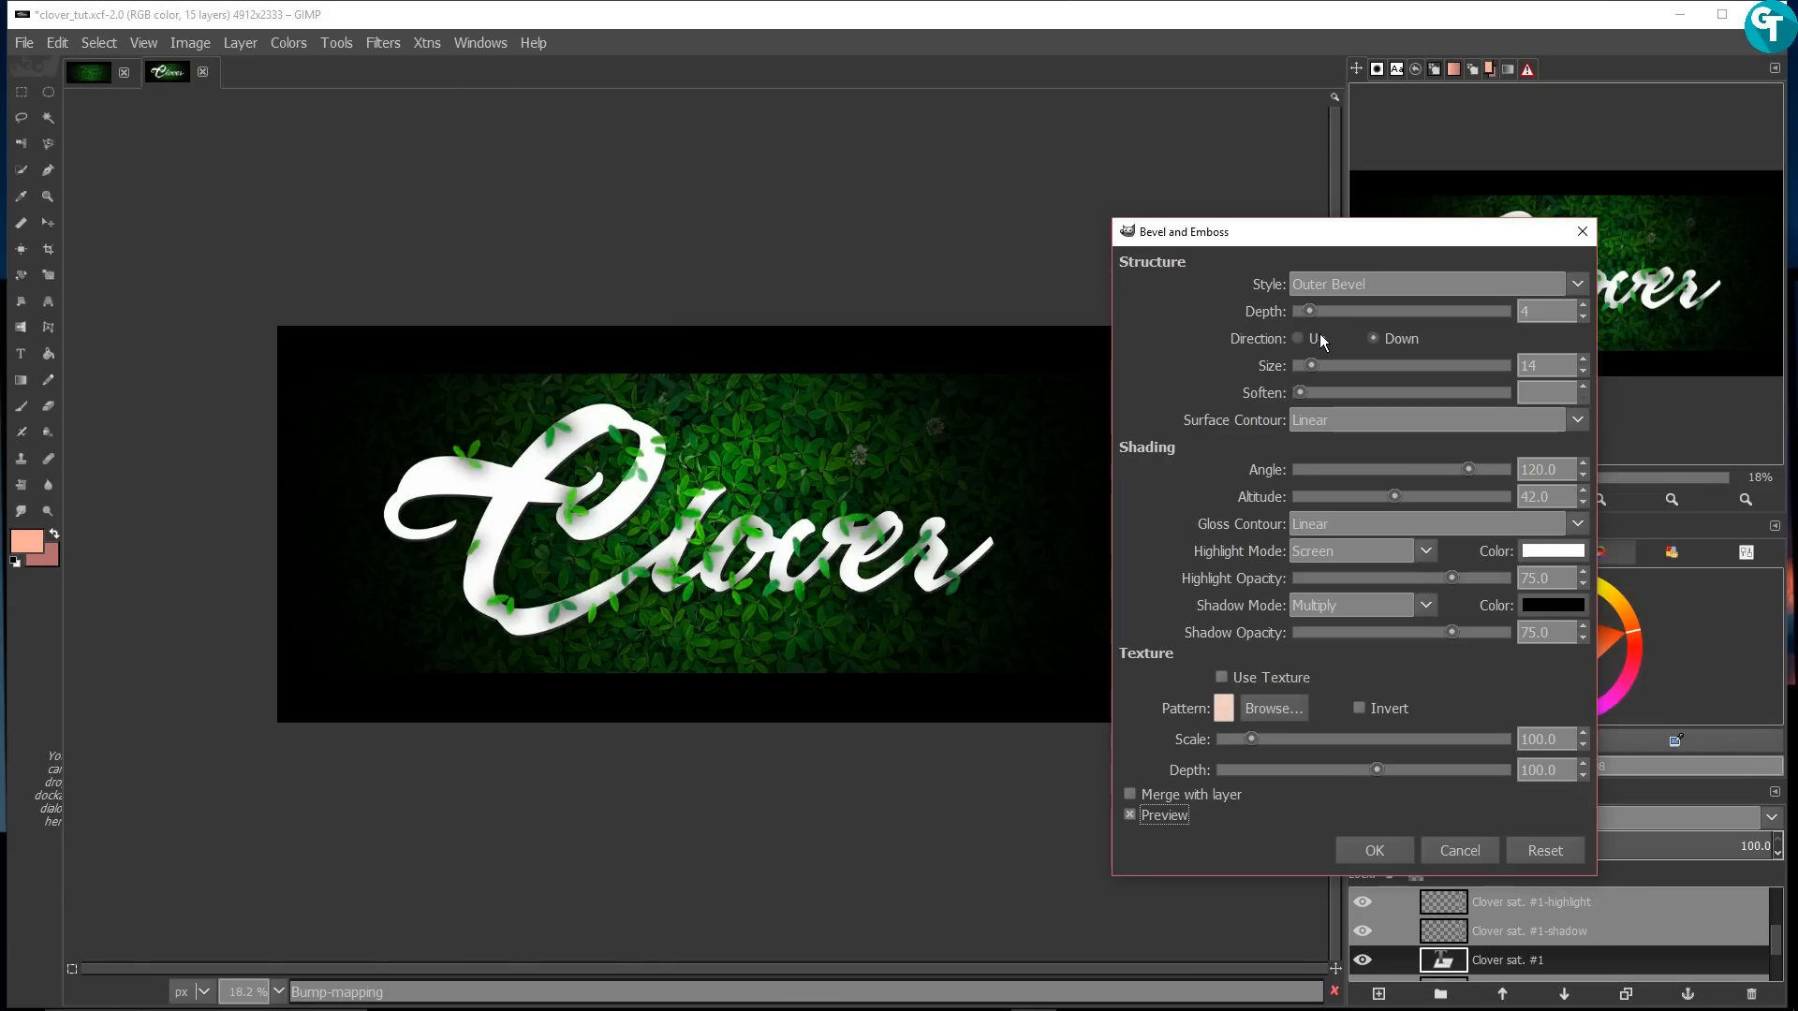
left_click(1356, 285)
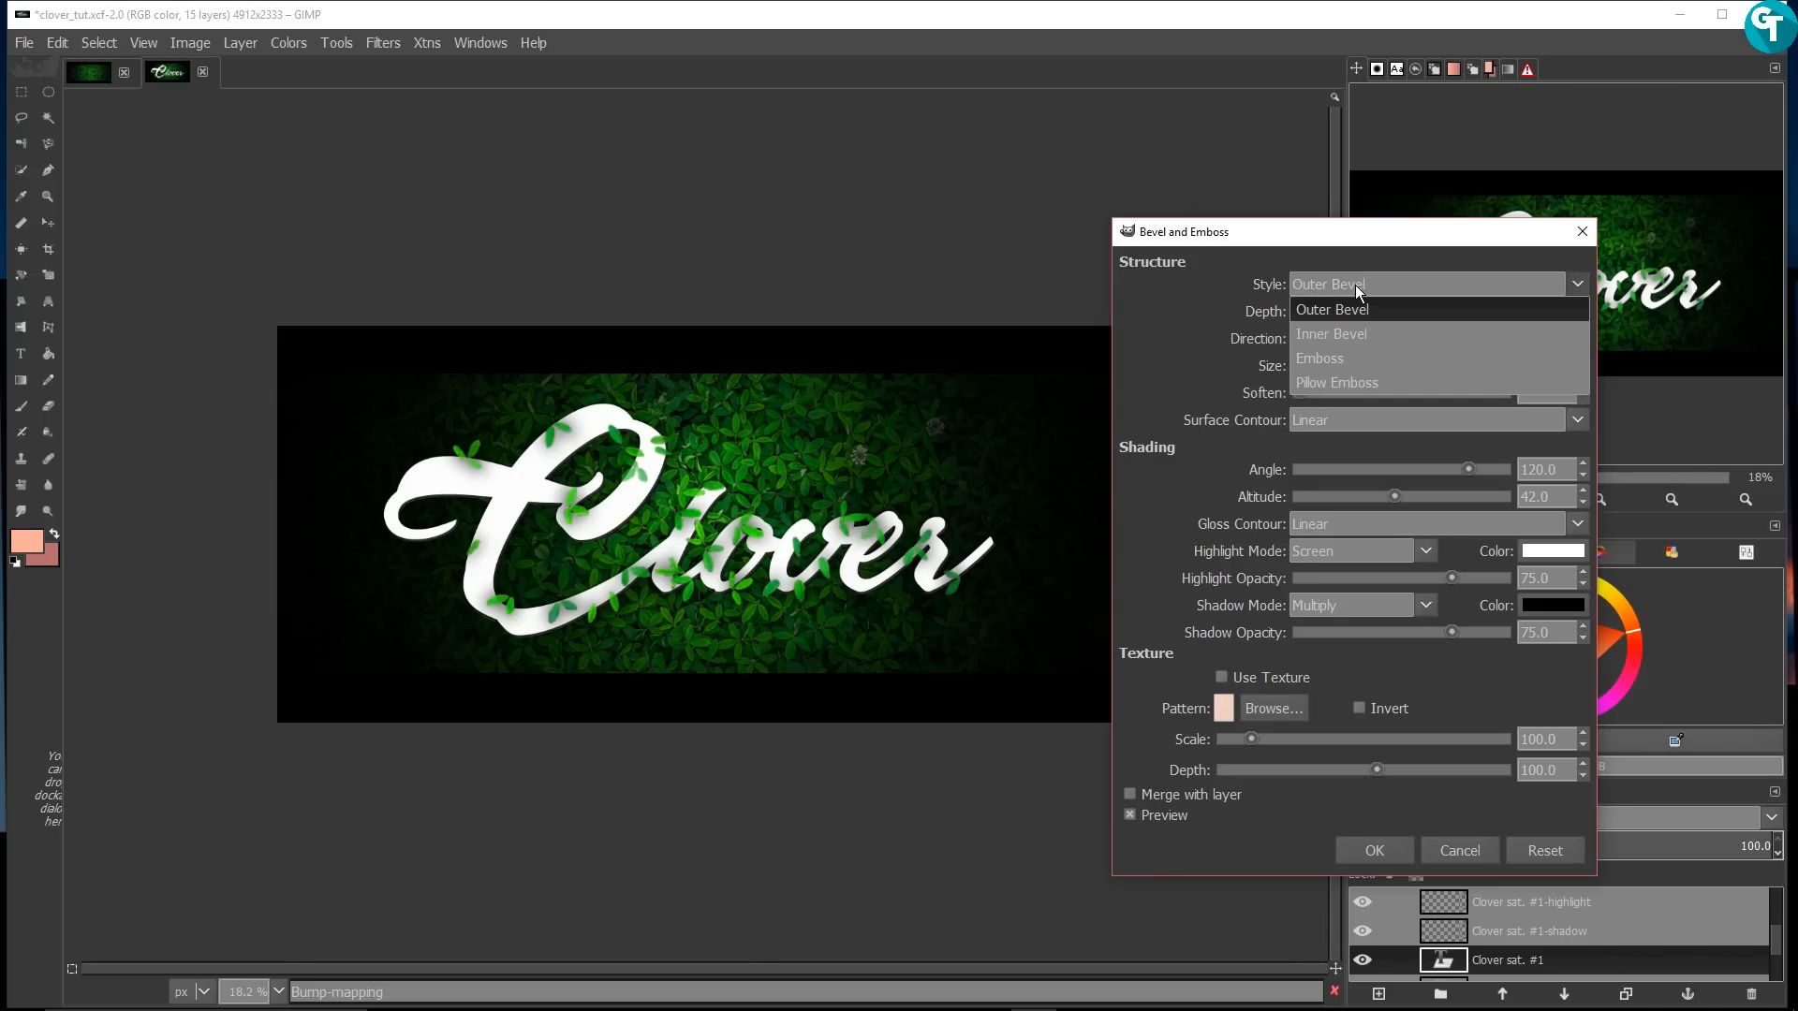
left_click(1342, 338)
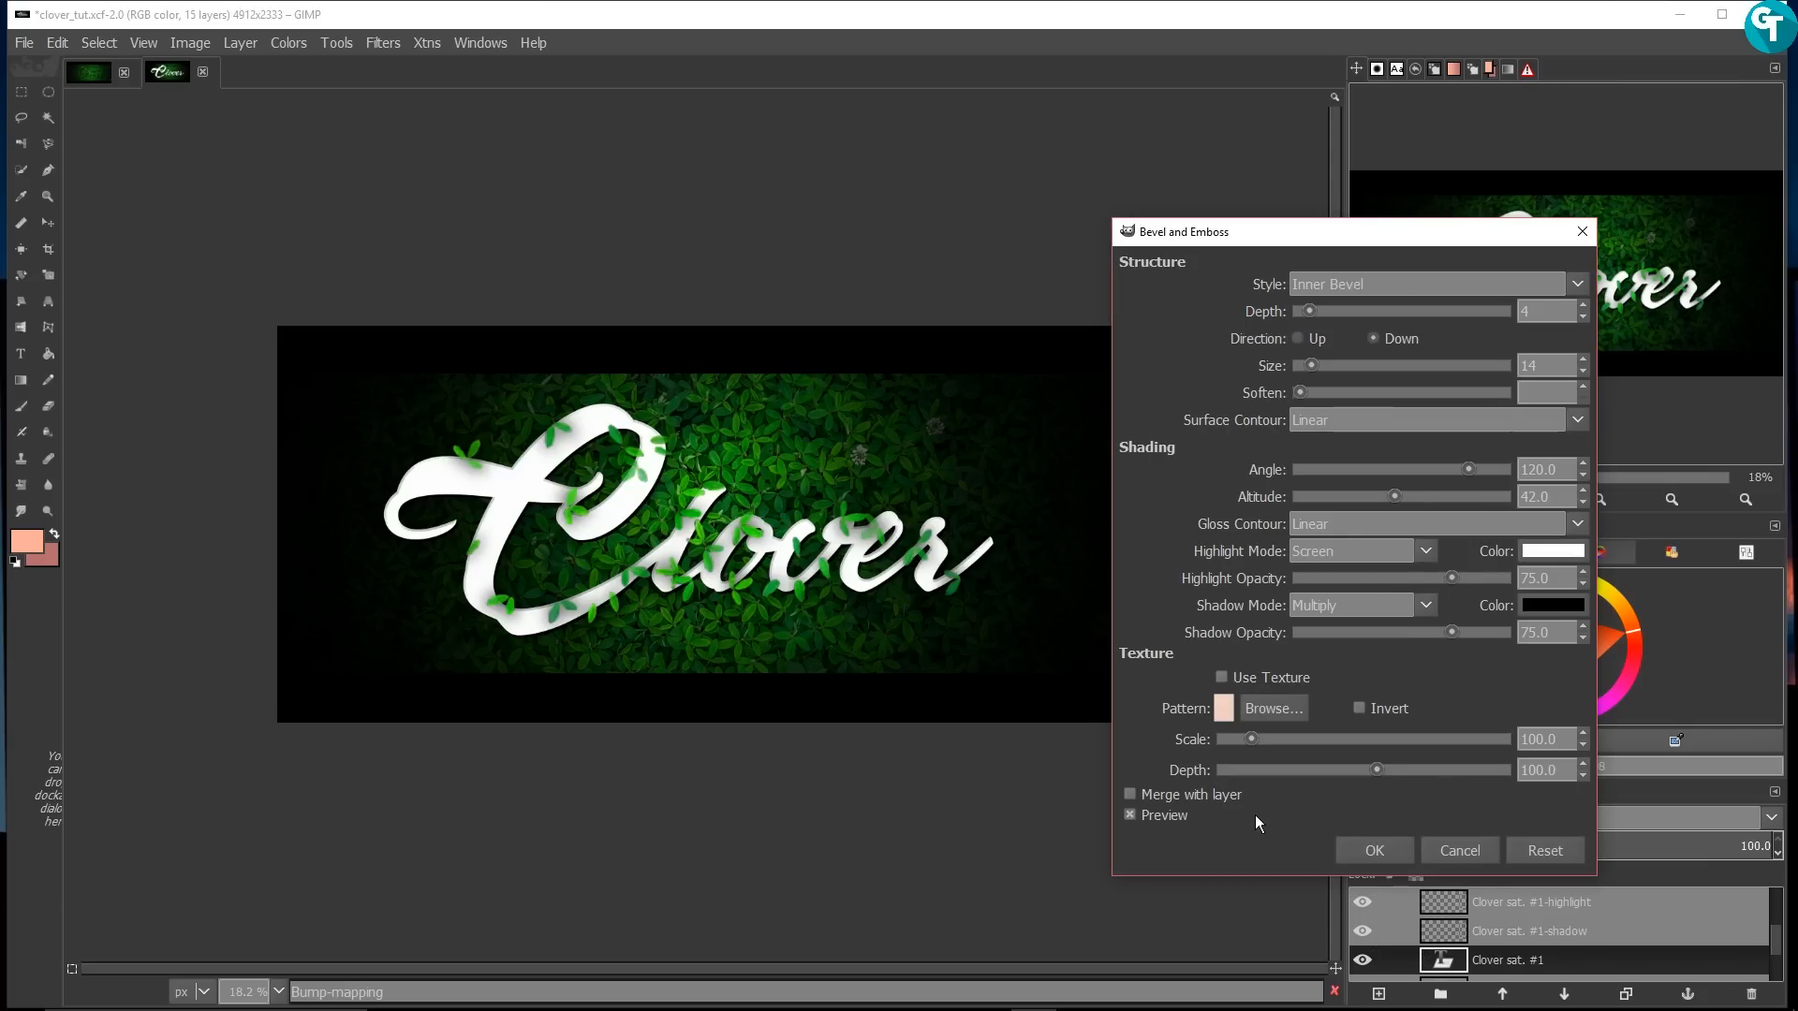
left_click(1217, 800)
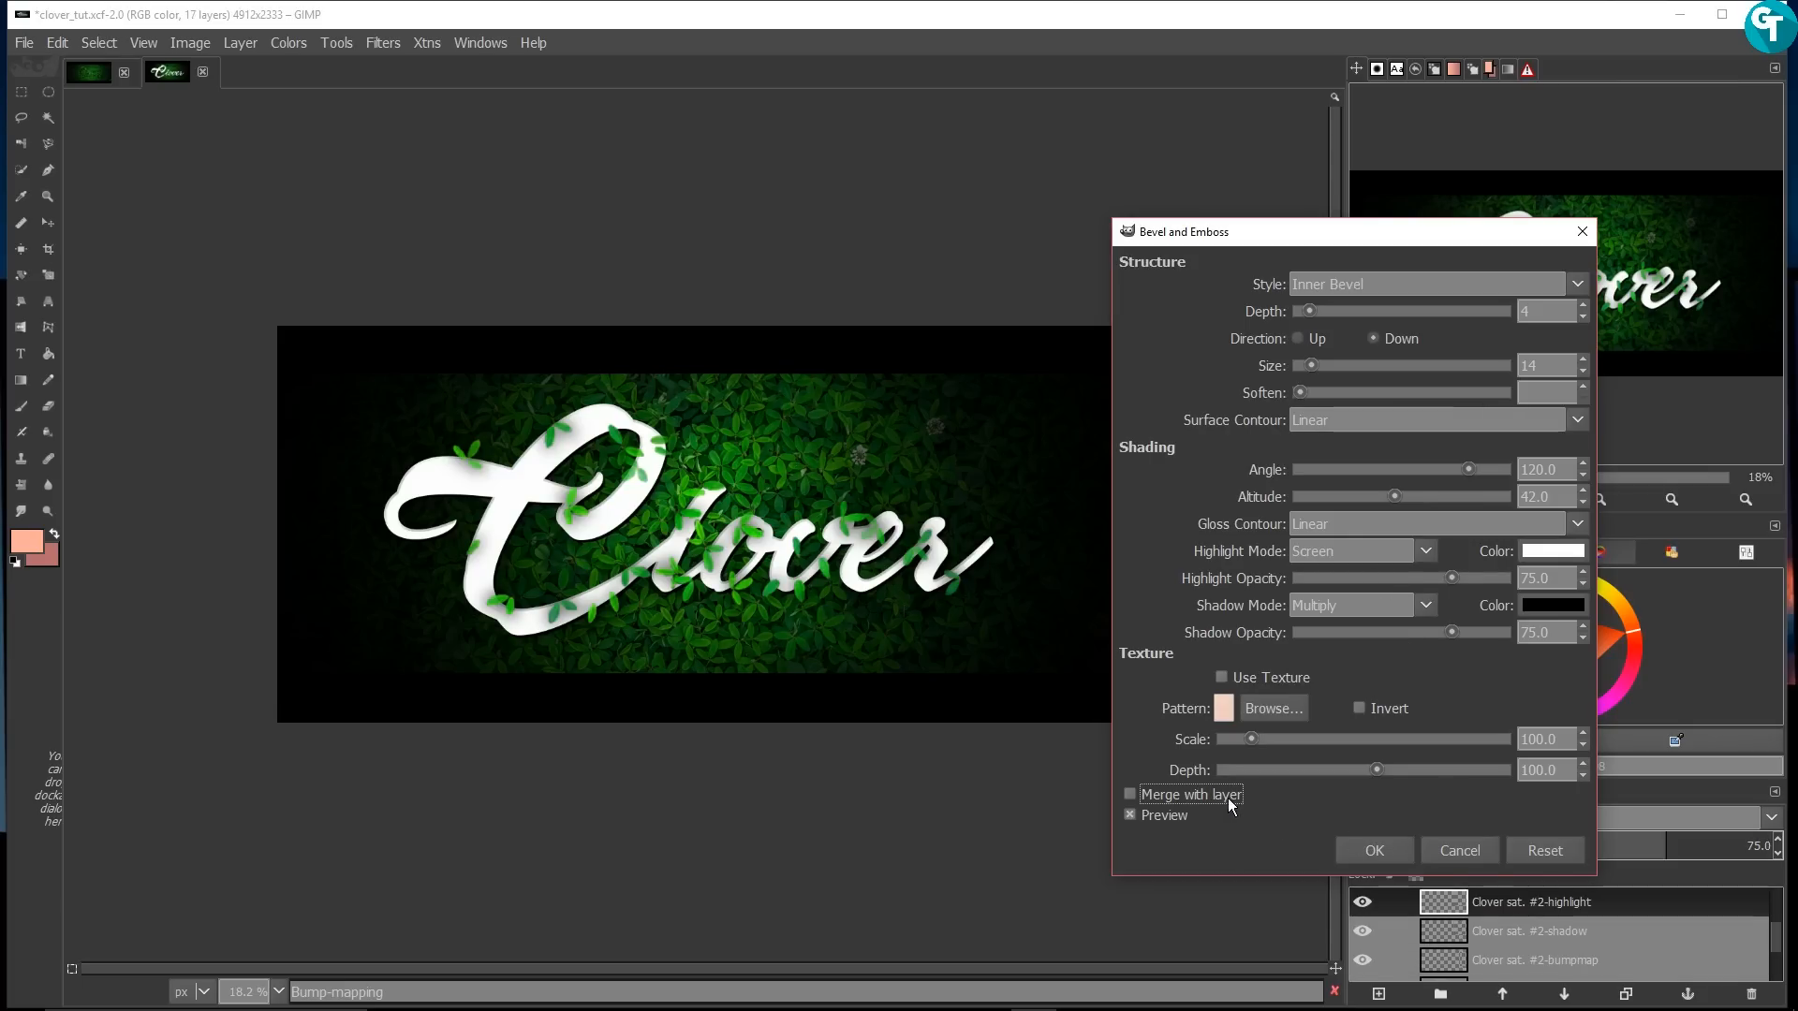
left_click(1395, 839)
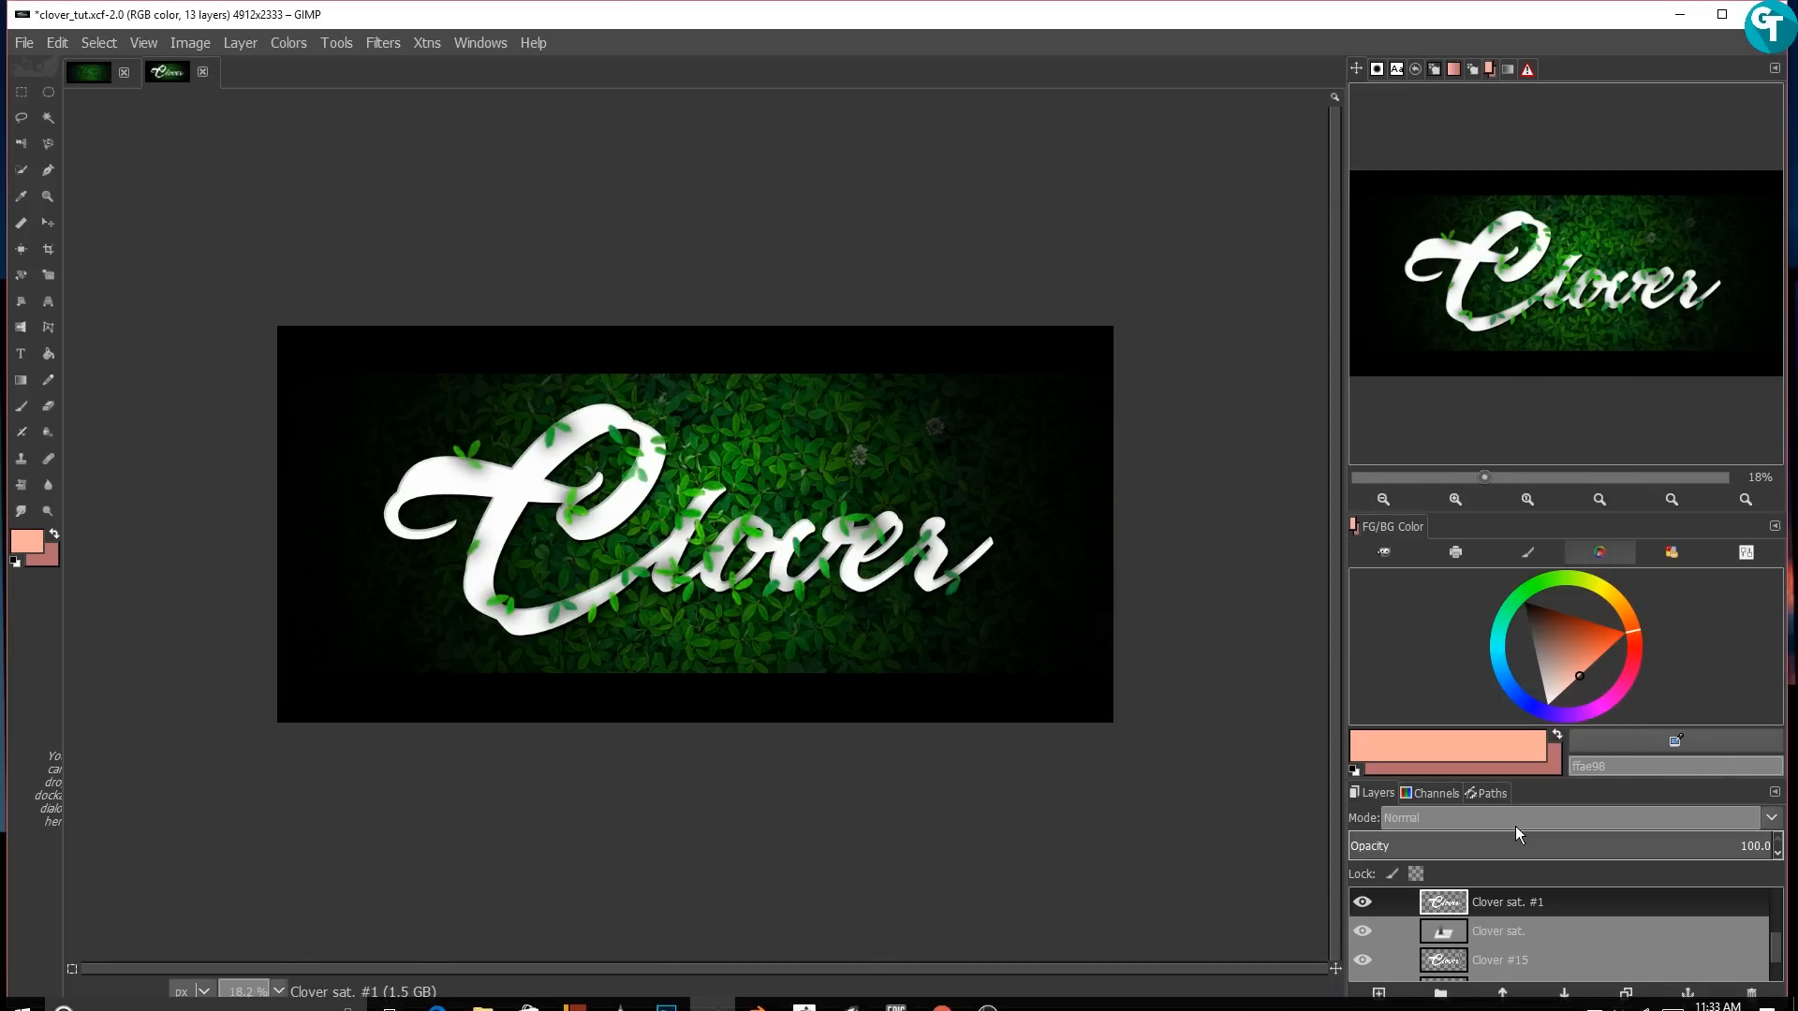
Step: Try the Grain merge and Multiply blend modes on the beveled text layer
left_click(1528, 817)
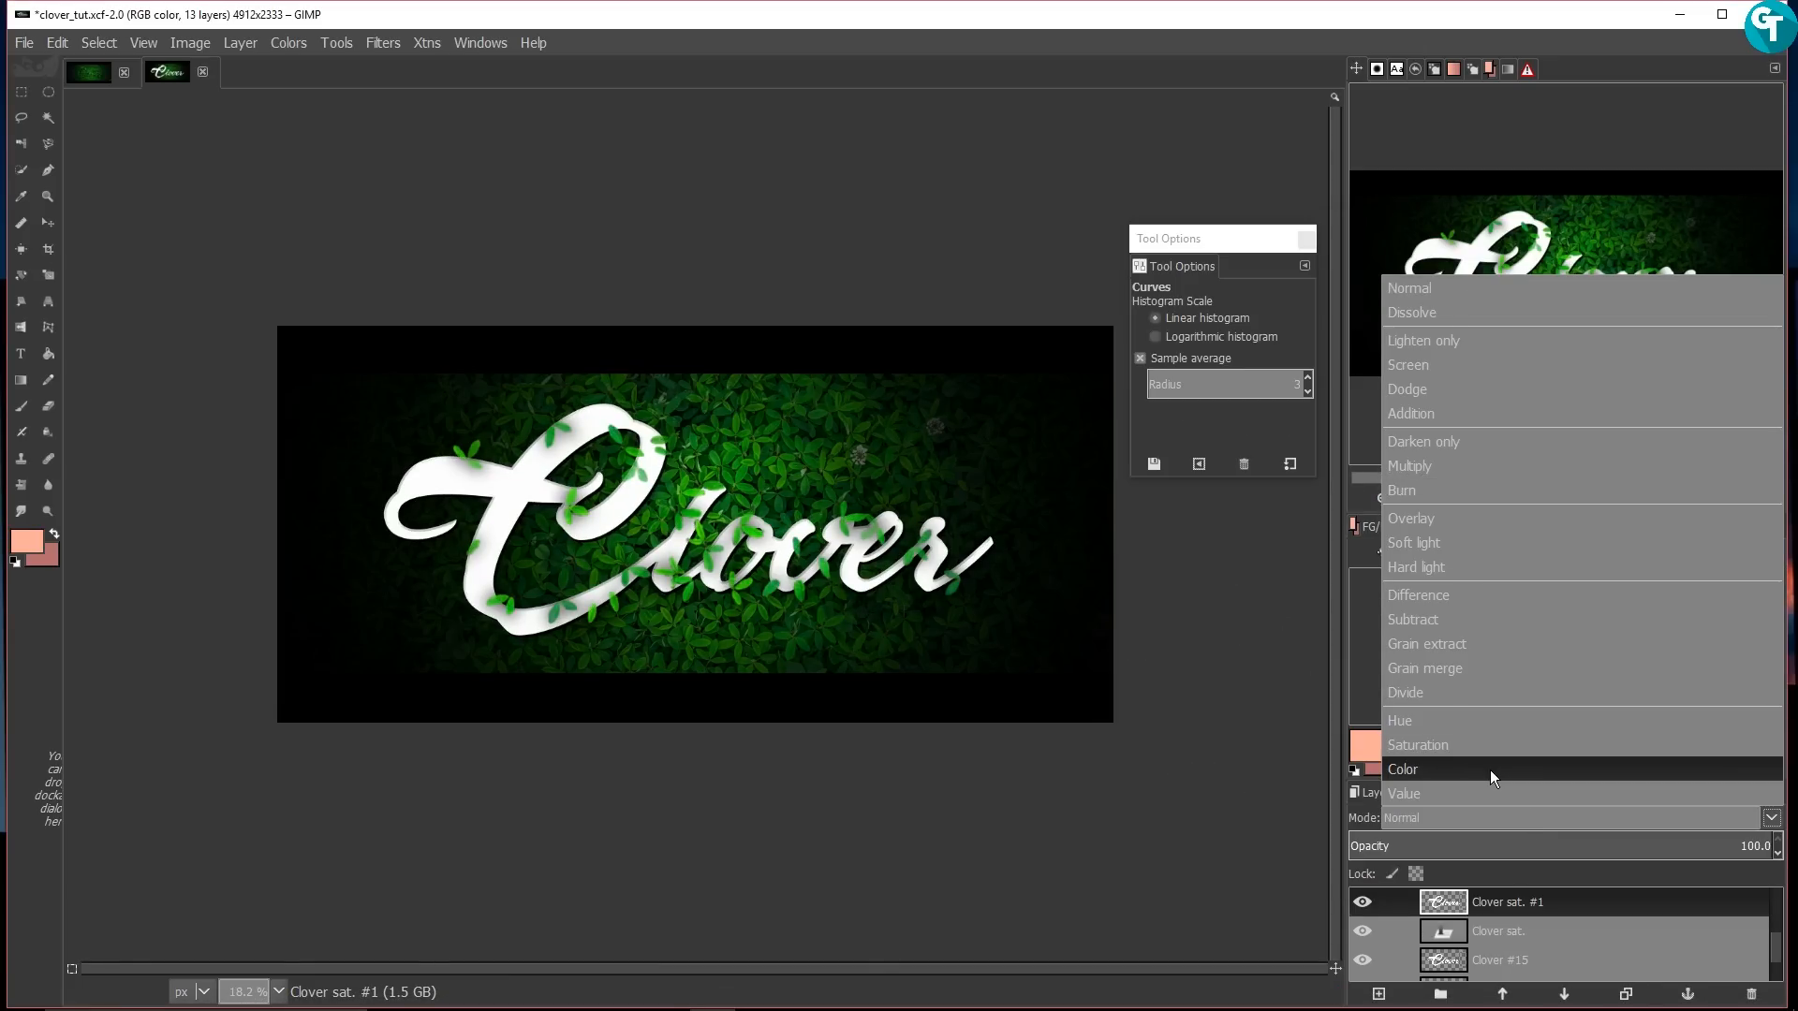
left_click(1509, 668)
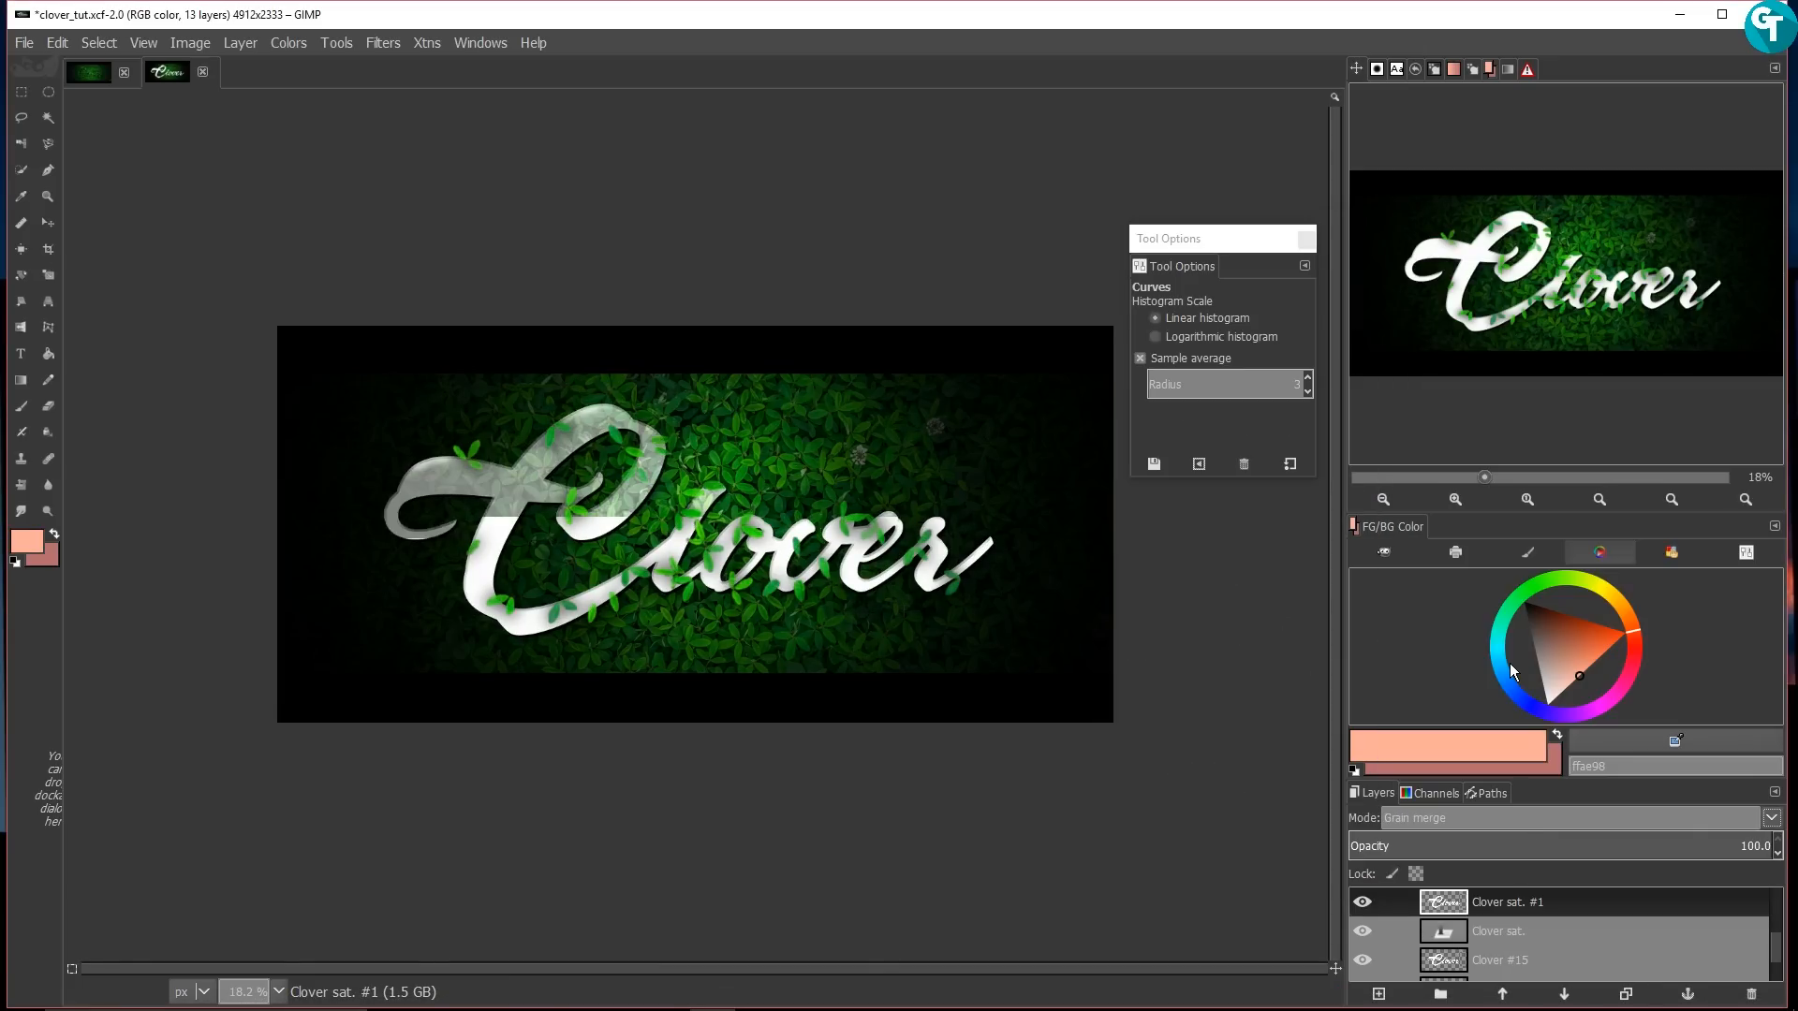
left_click(1508, 818)
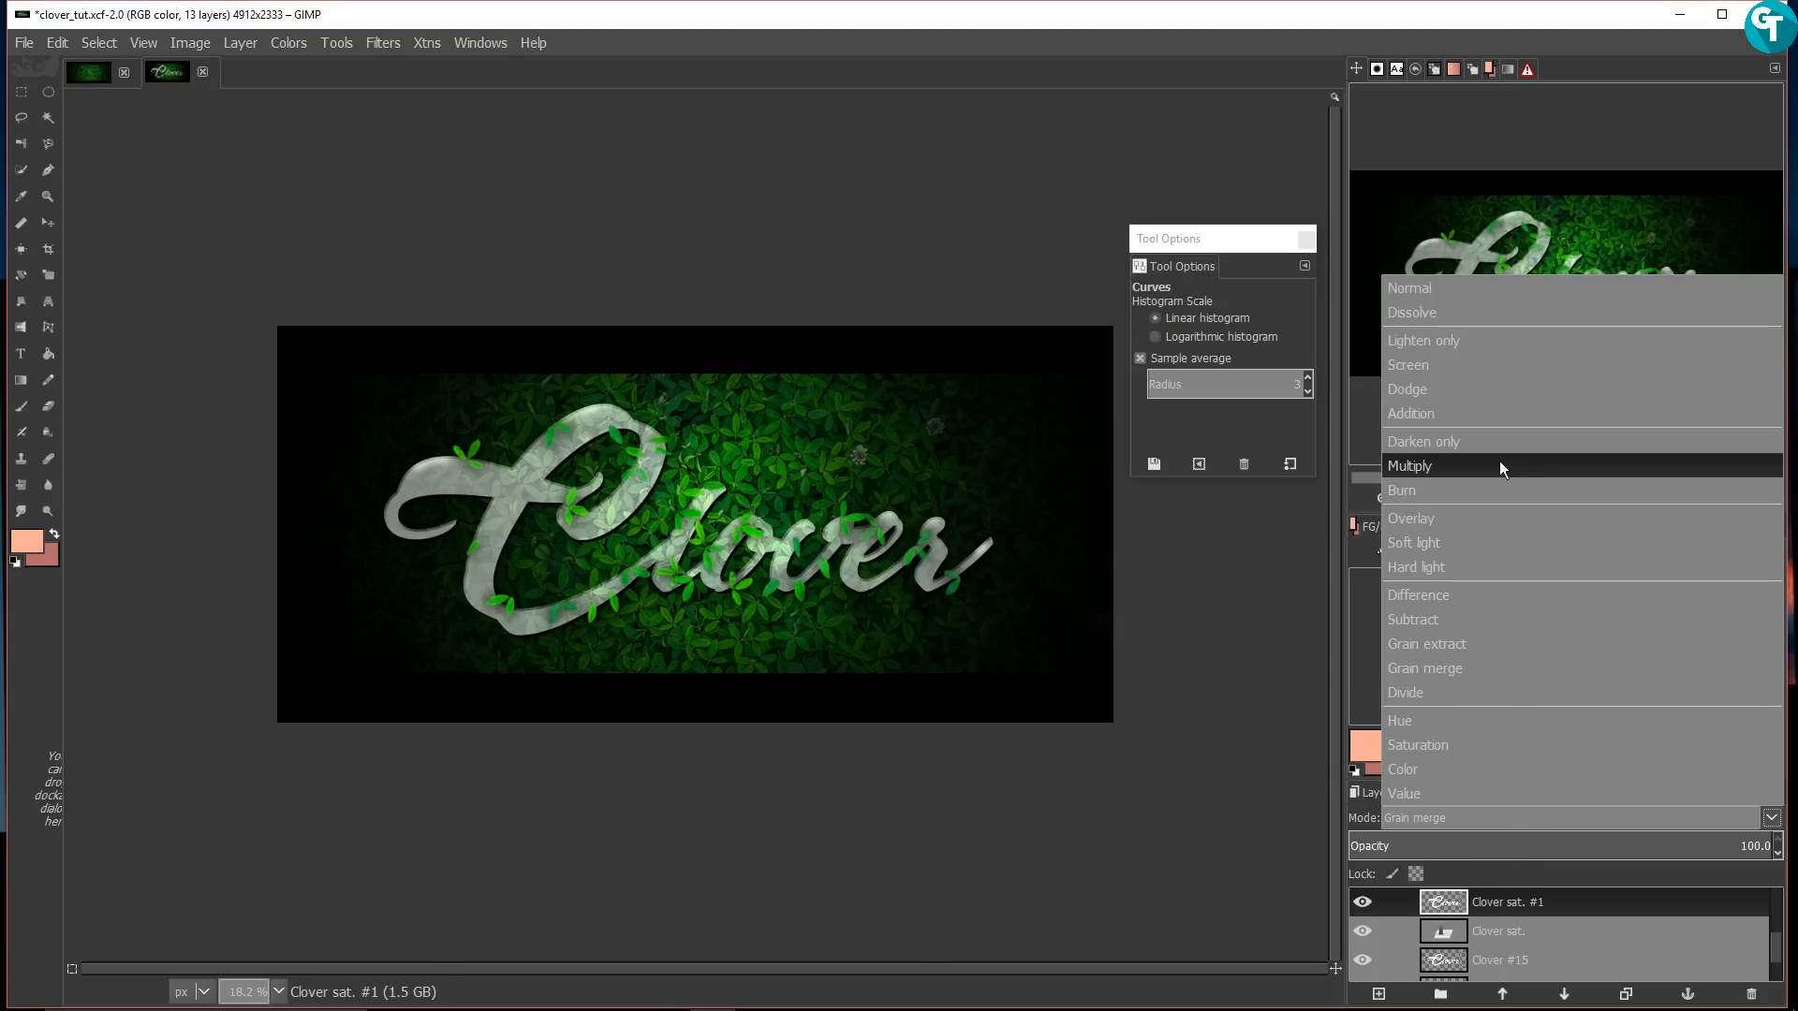
left_click(1469, 477)
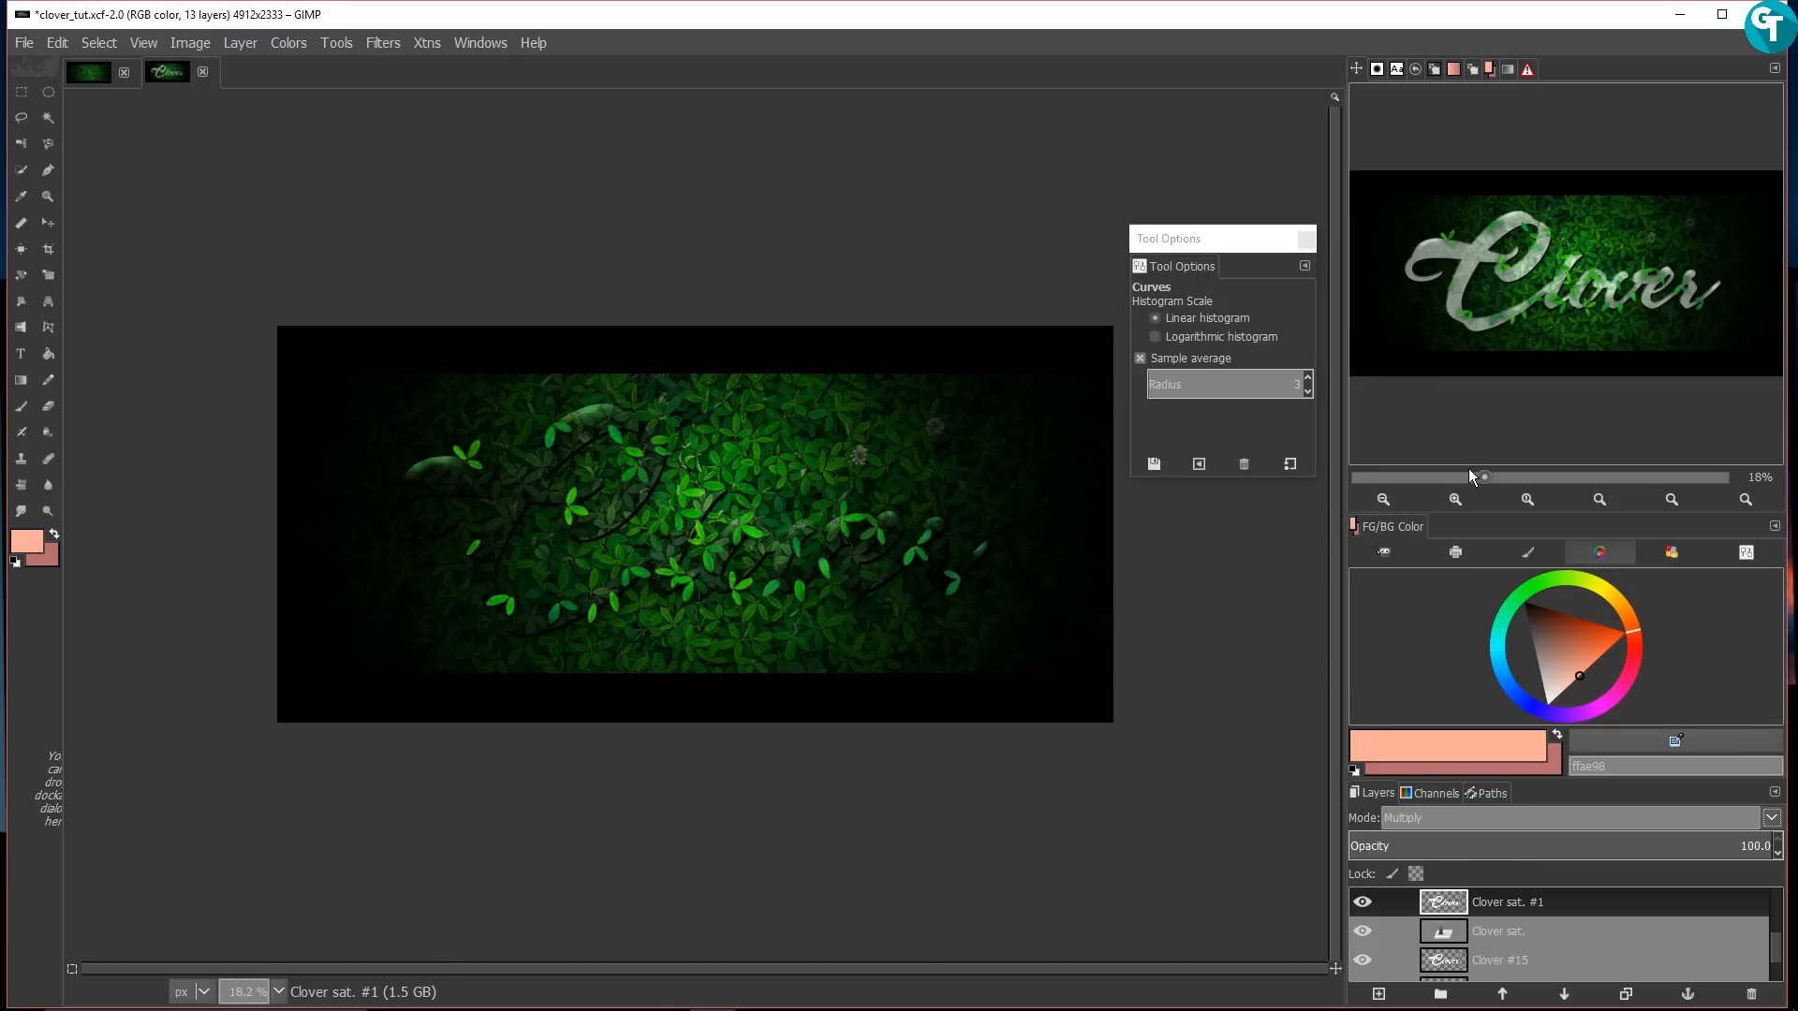
Step: Check the blend mode and effect of the Clover #2-with-bevel layer in the reference Clover_Tutorial image, and return to the working image
left_click(100, 72)
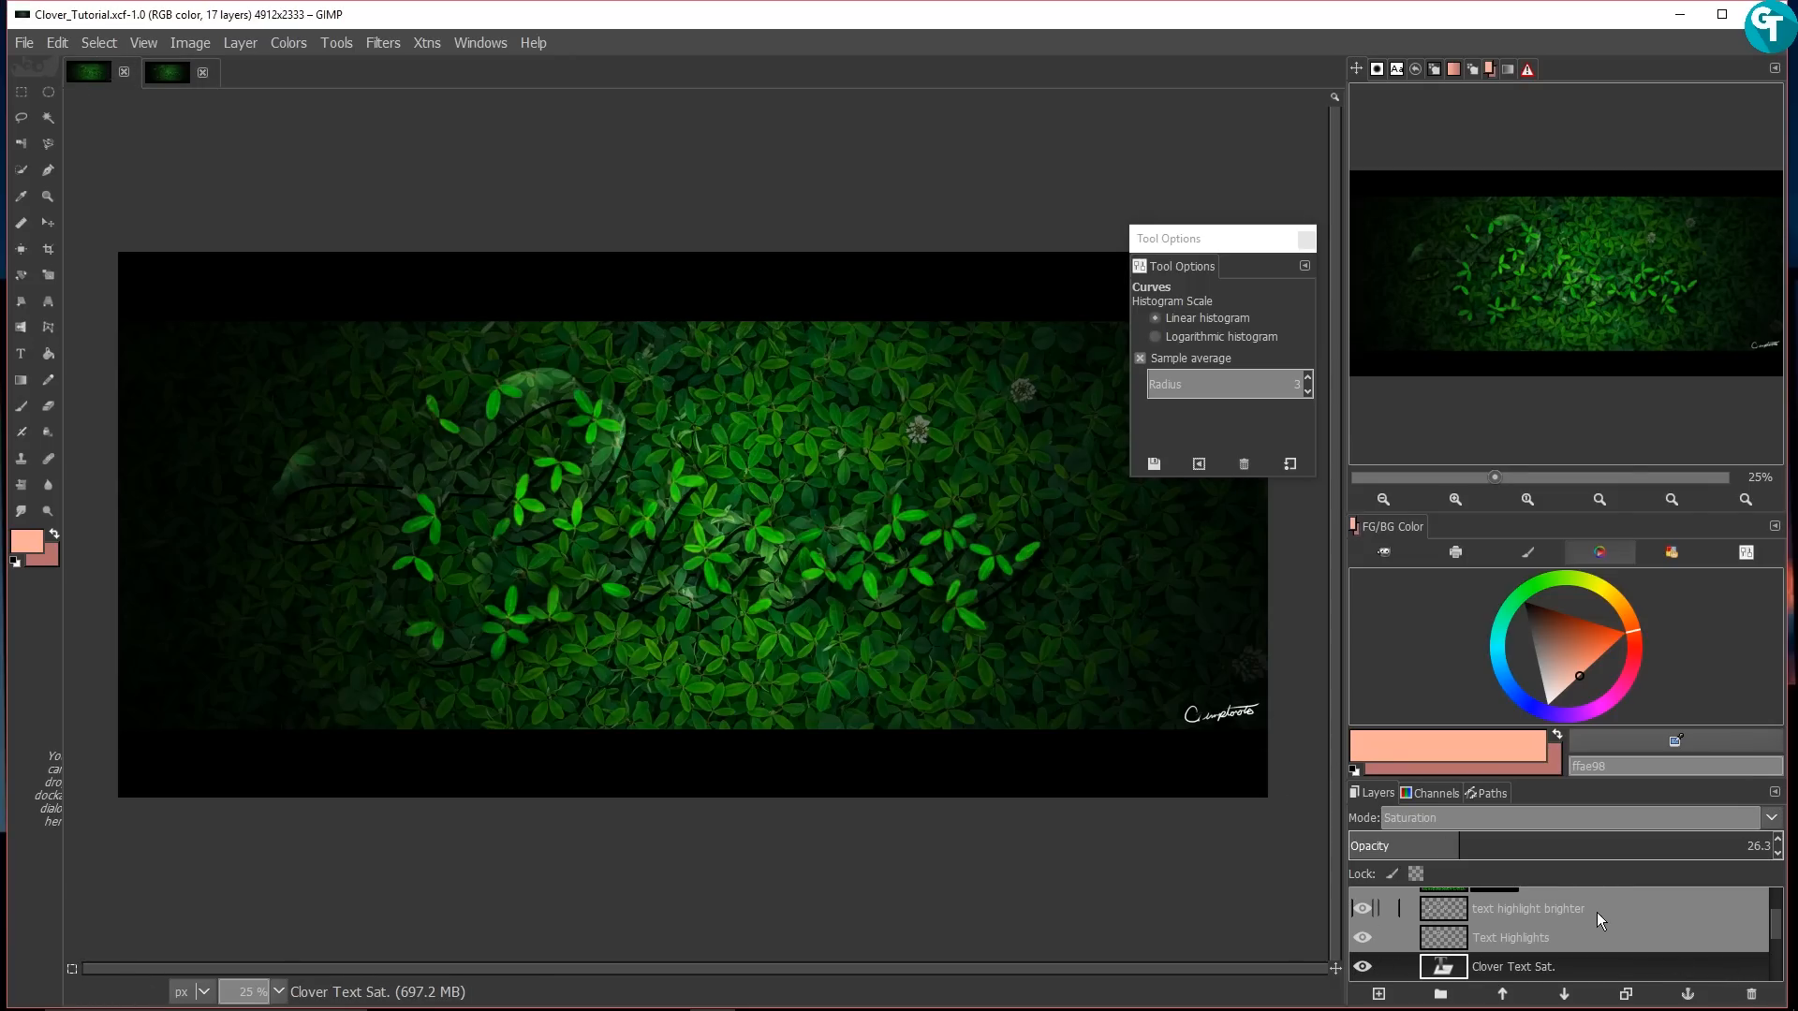
scroll(1588, 908, "down", 1)
left_click(1587, 955)
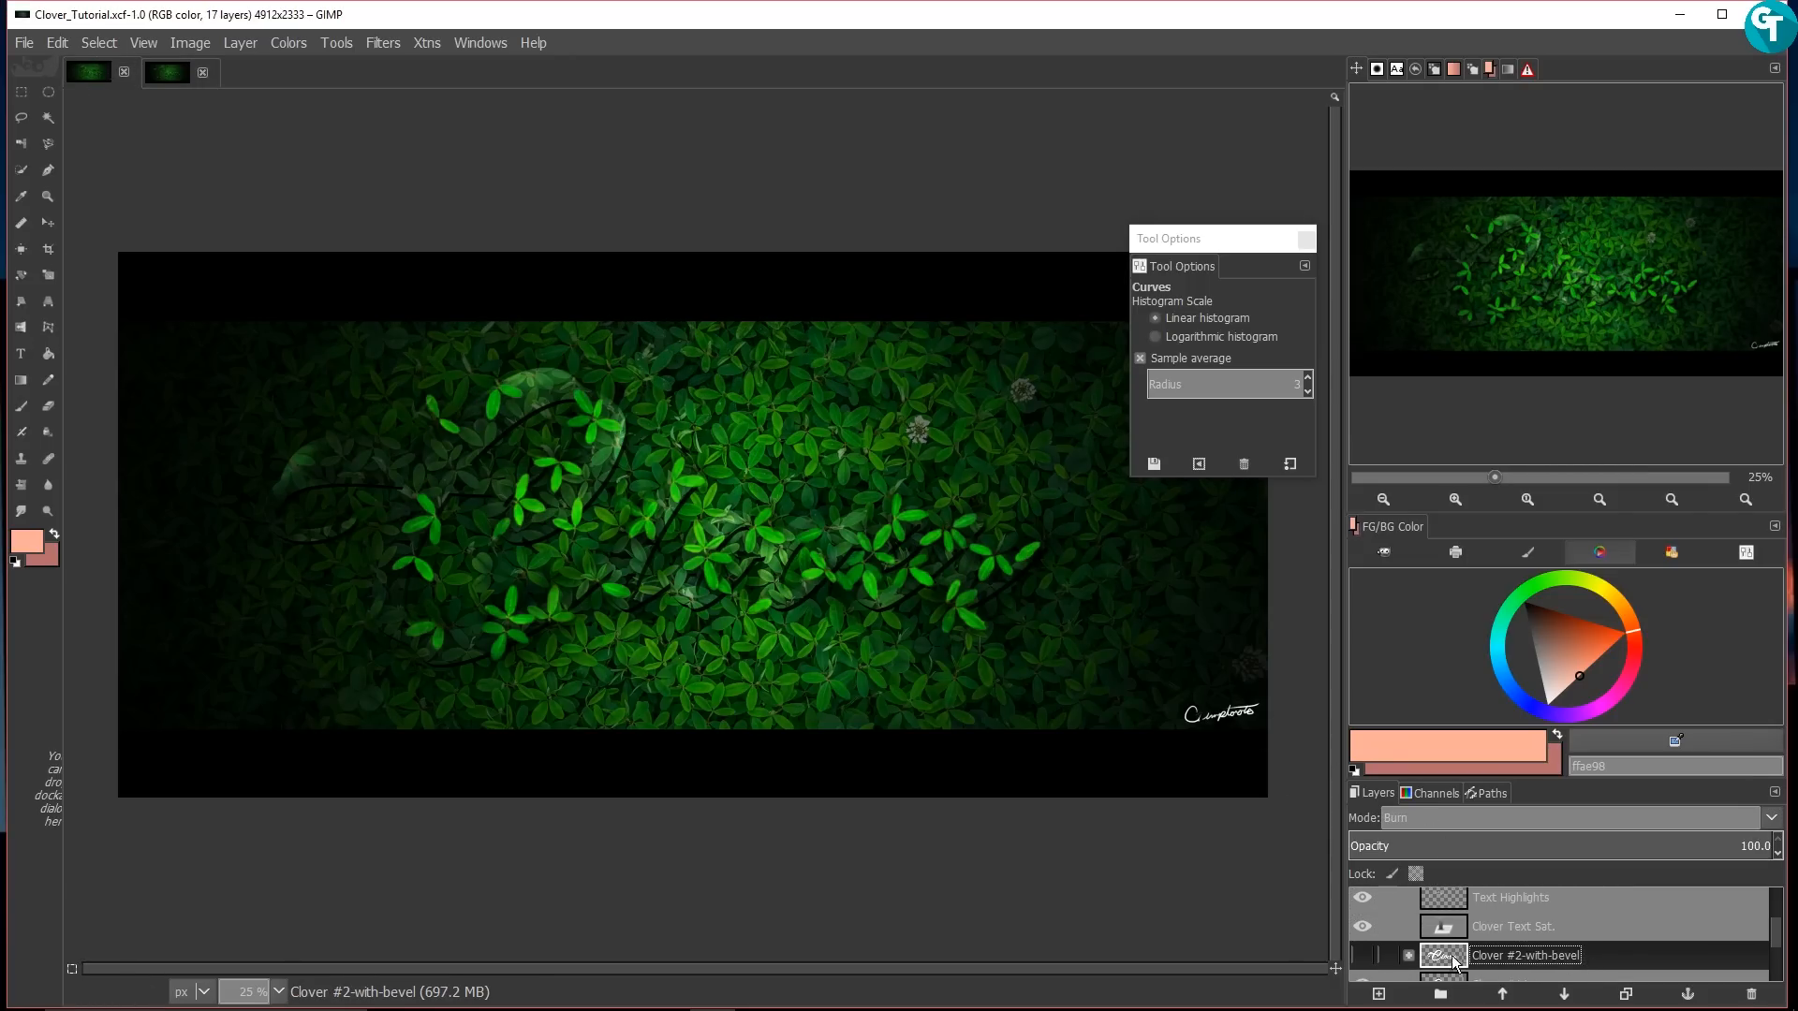
left_click(1362, 954)
left_click(1362, 955)
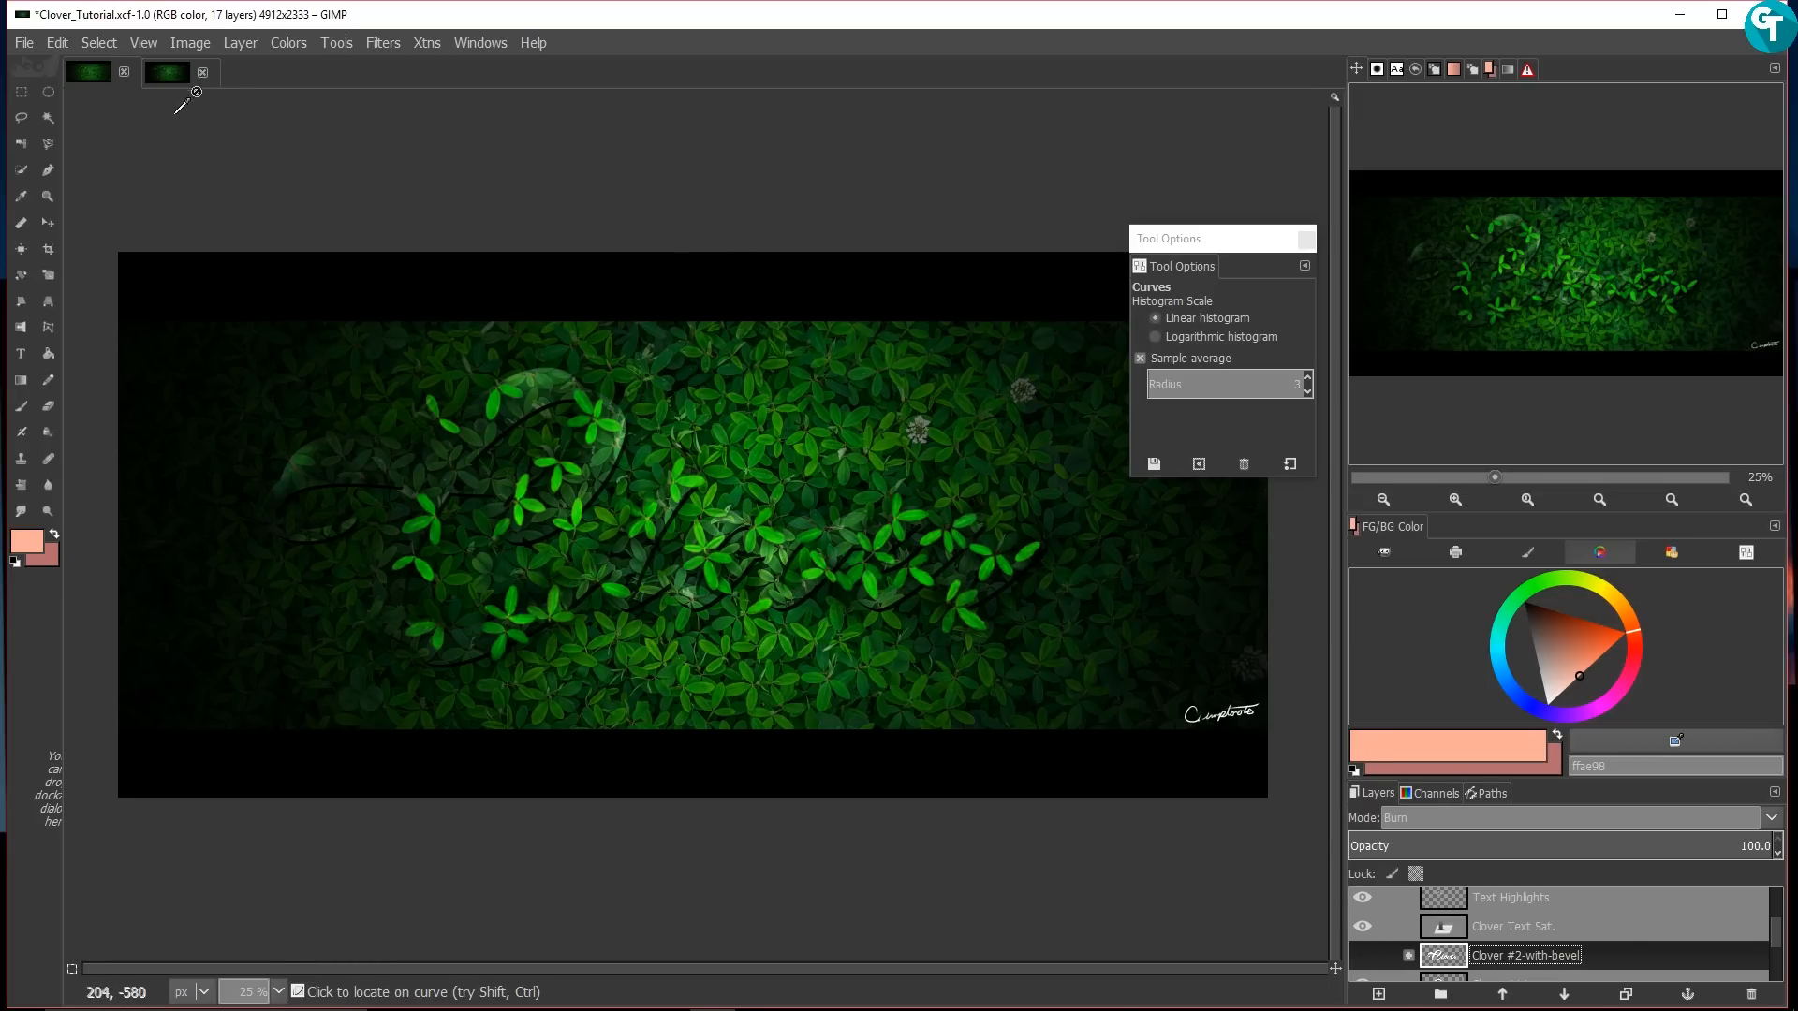
left_click(161, 82)
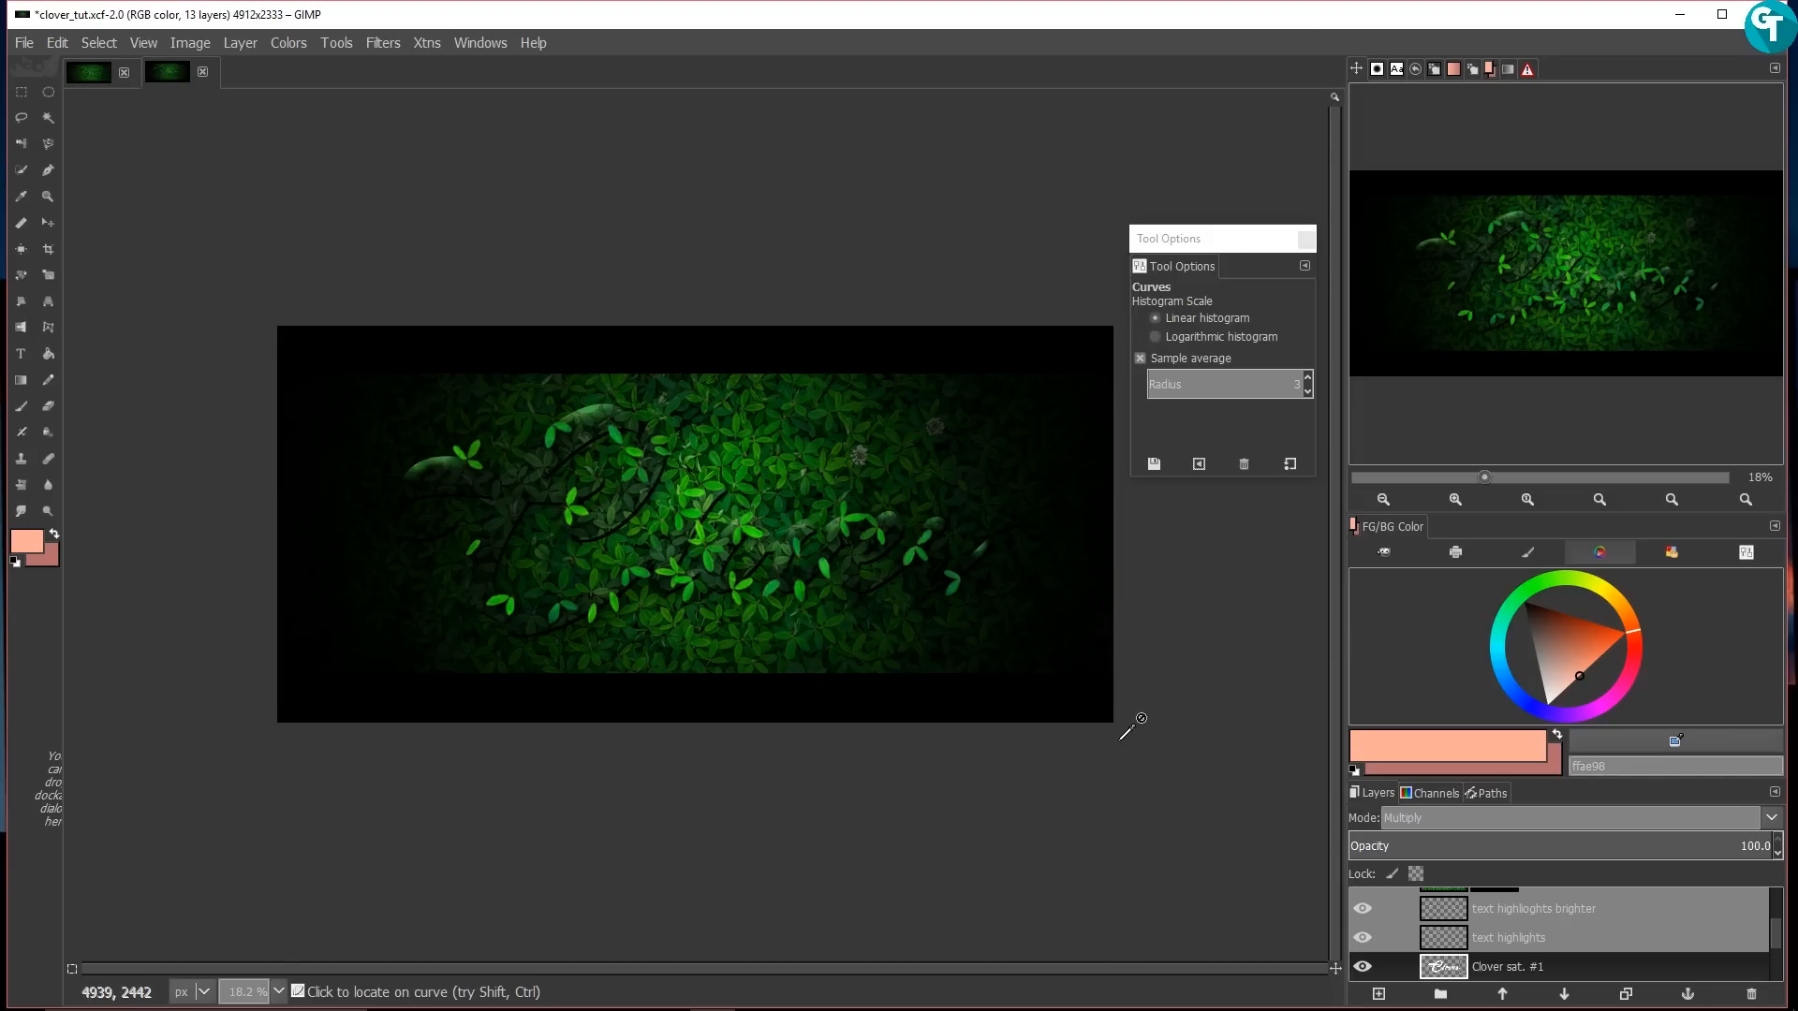
Step: Set the beveled text layer's blend mode to Burn, and hide the layer to compare the lettering without it
left_click(1527, 819)
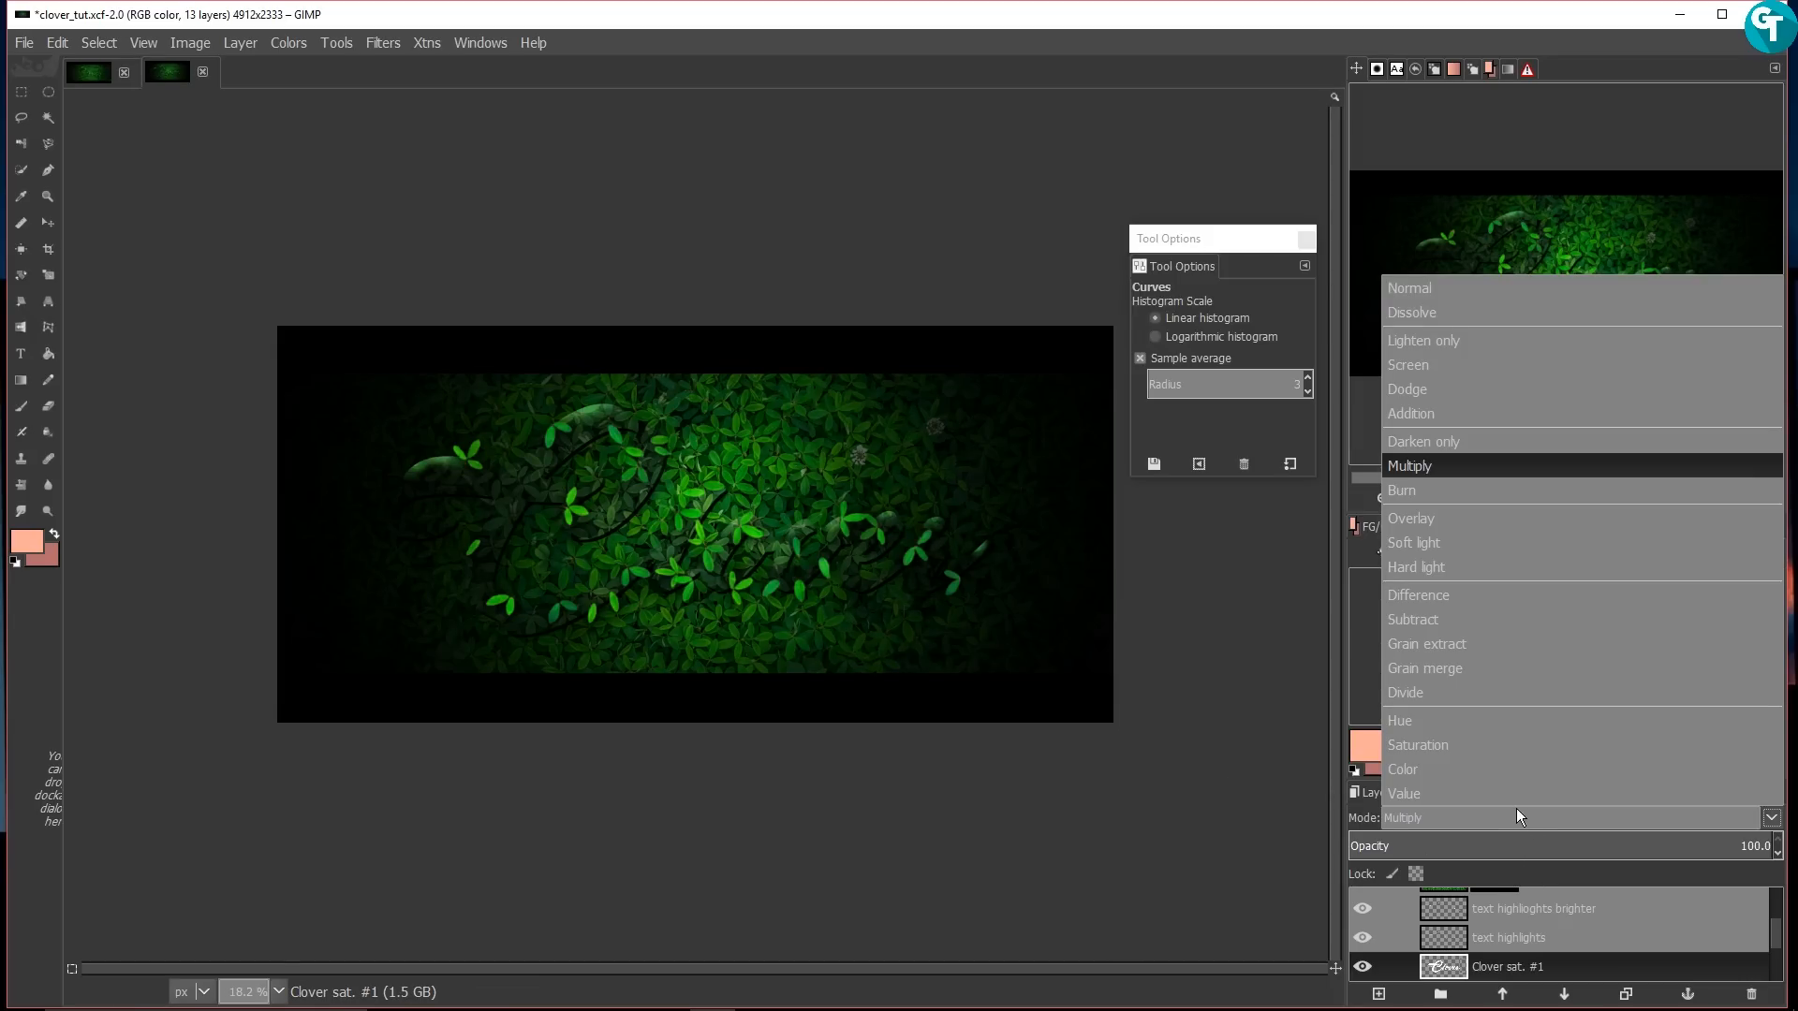
left_click(1502, 485)
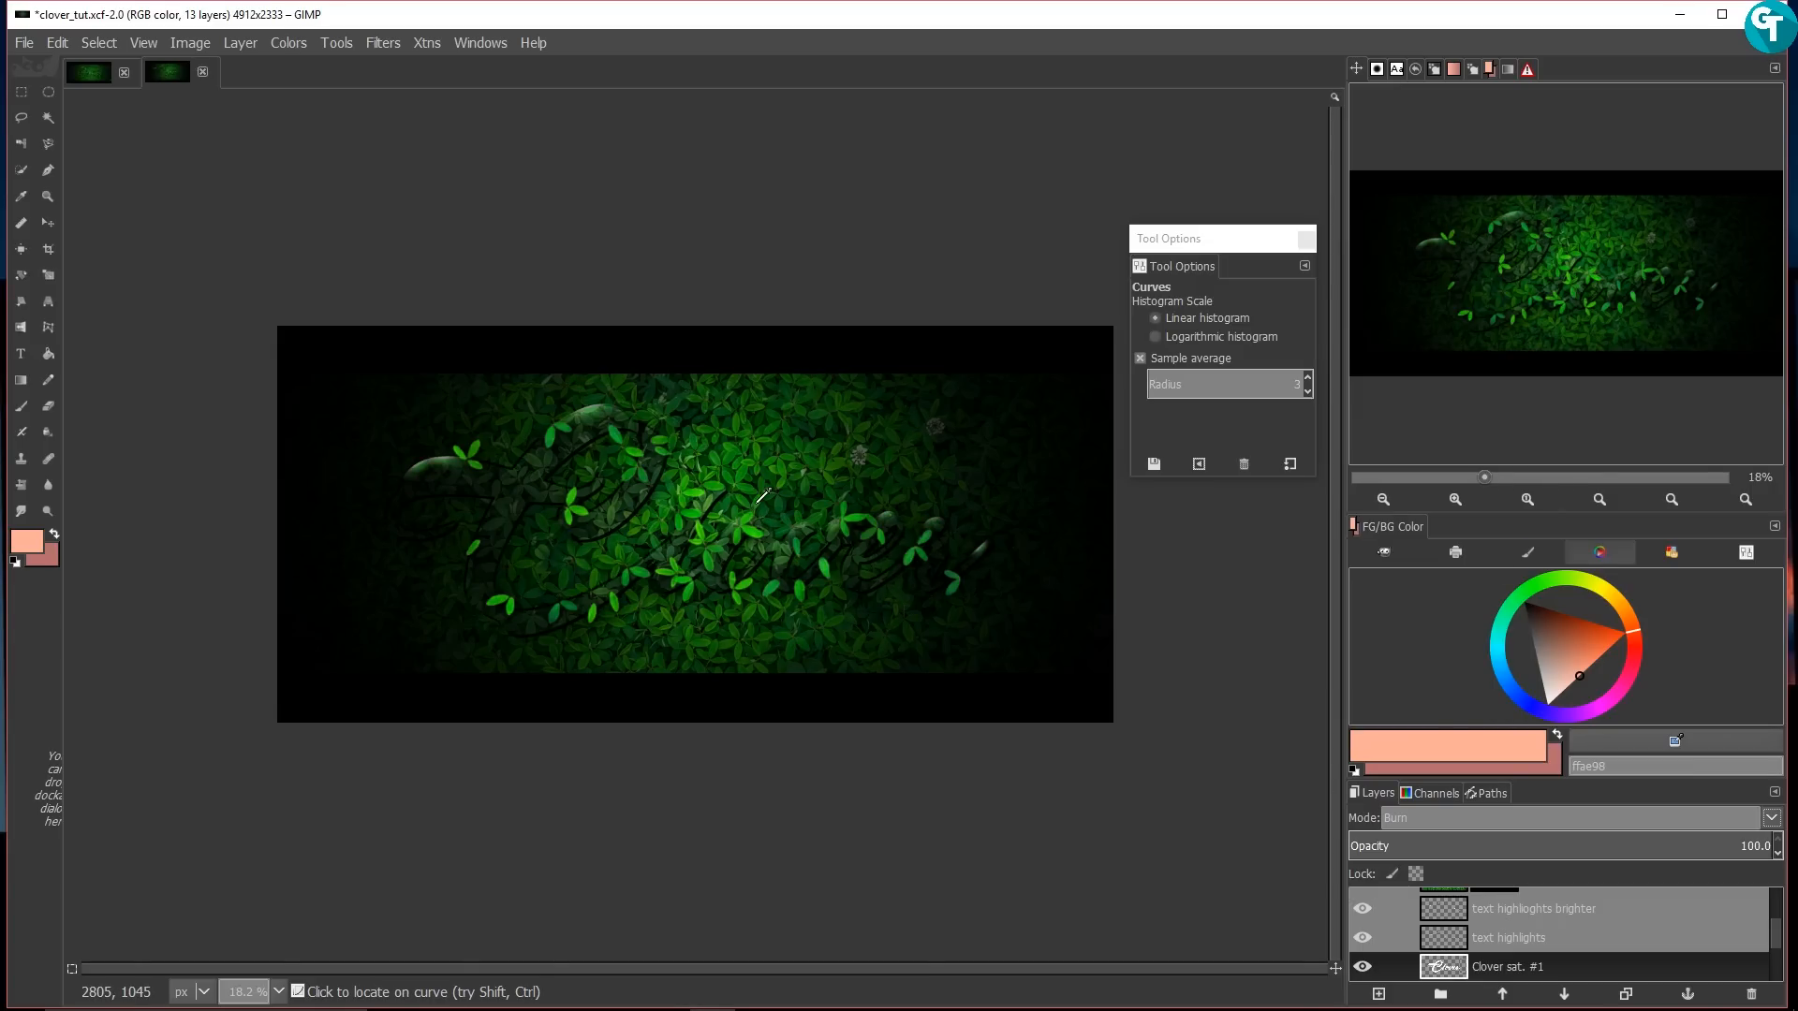
scroll(761, 497, "up", 2)
scroll(760, 497, "up", 2)
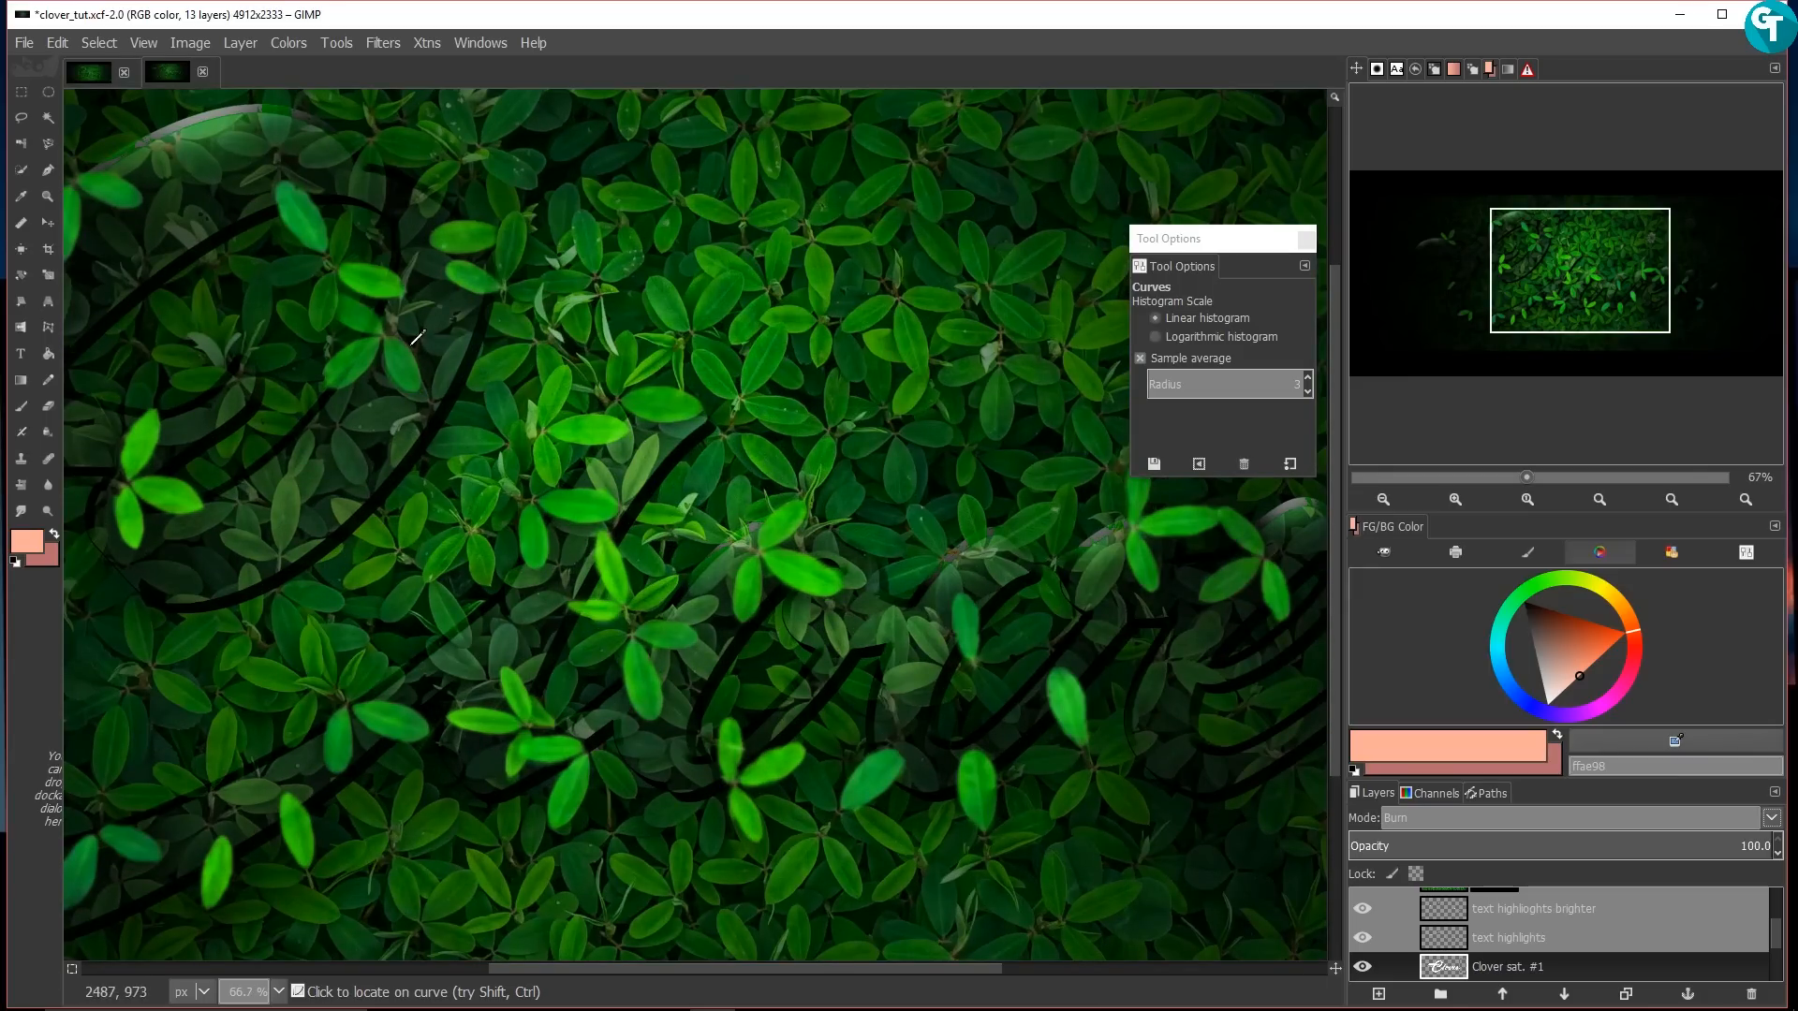
scroll(823, 585, "down", 4)
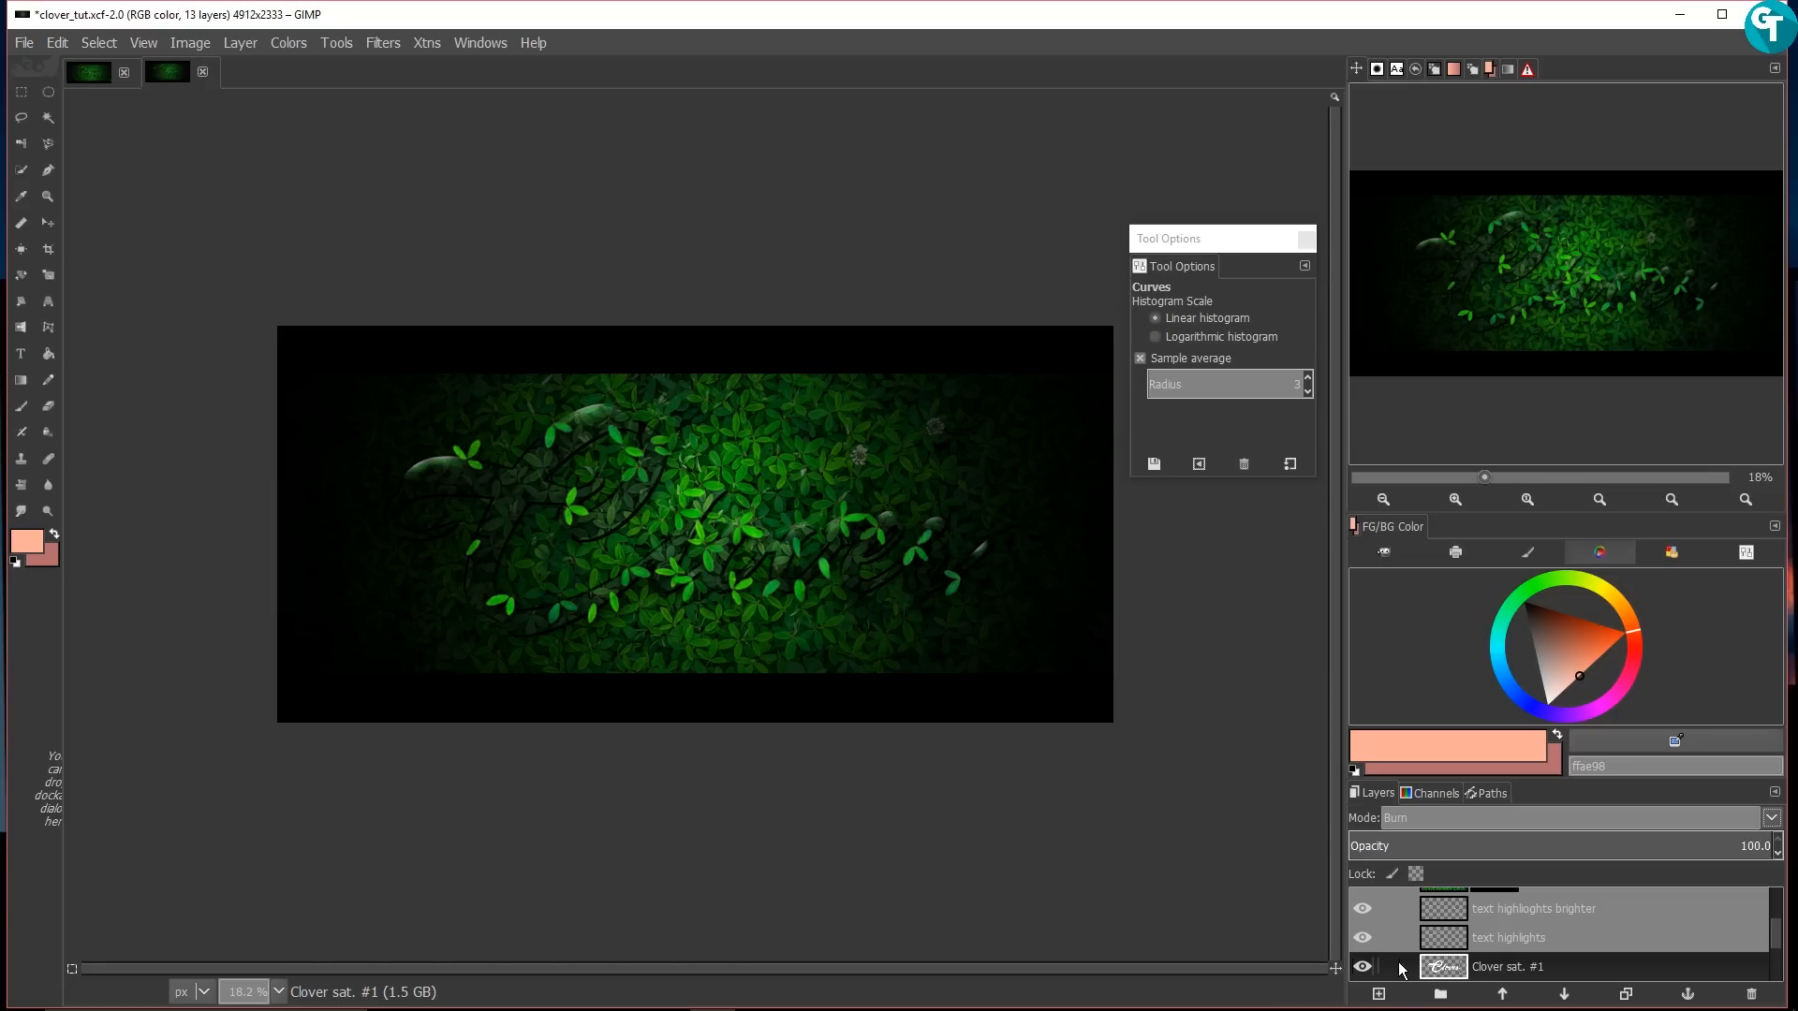
left_click(1352, 965)
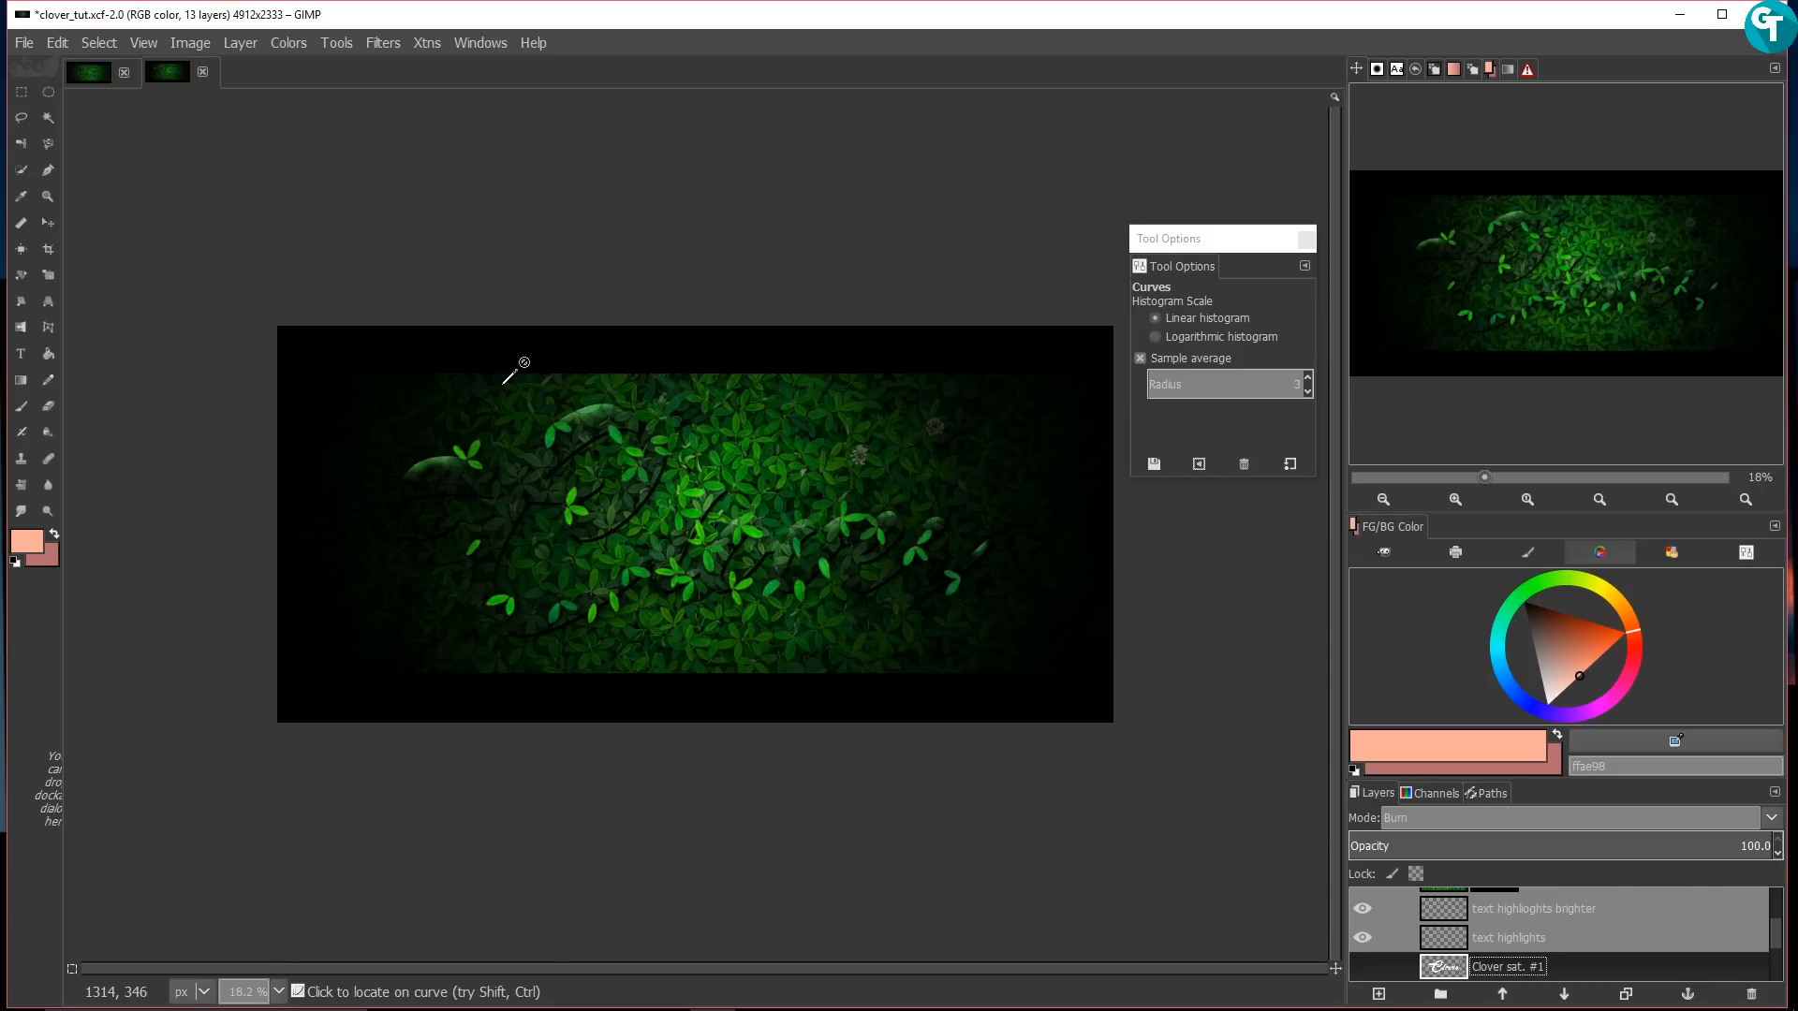
key("plus")
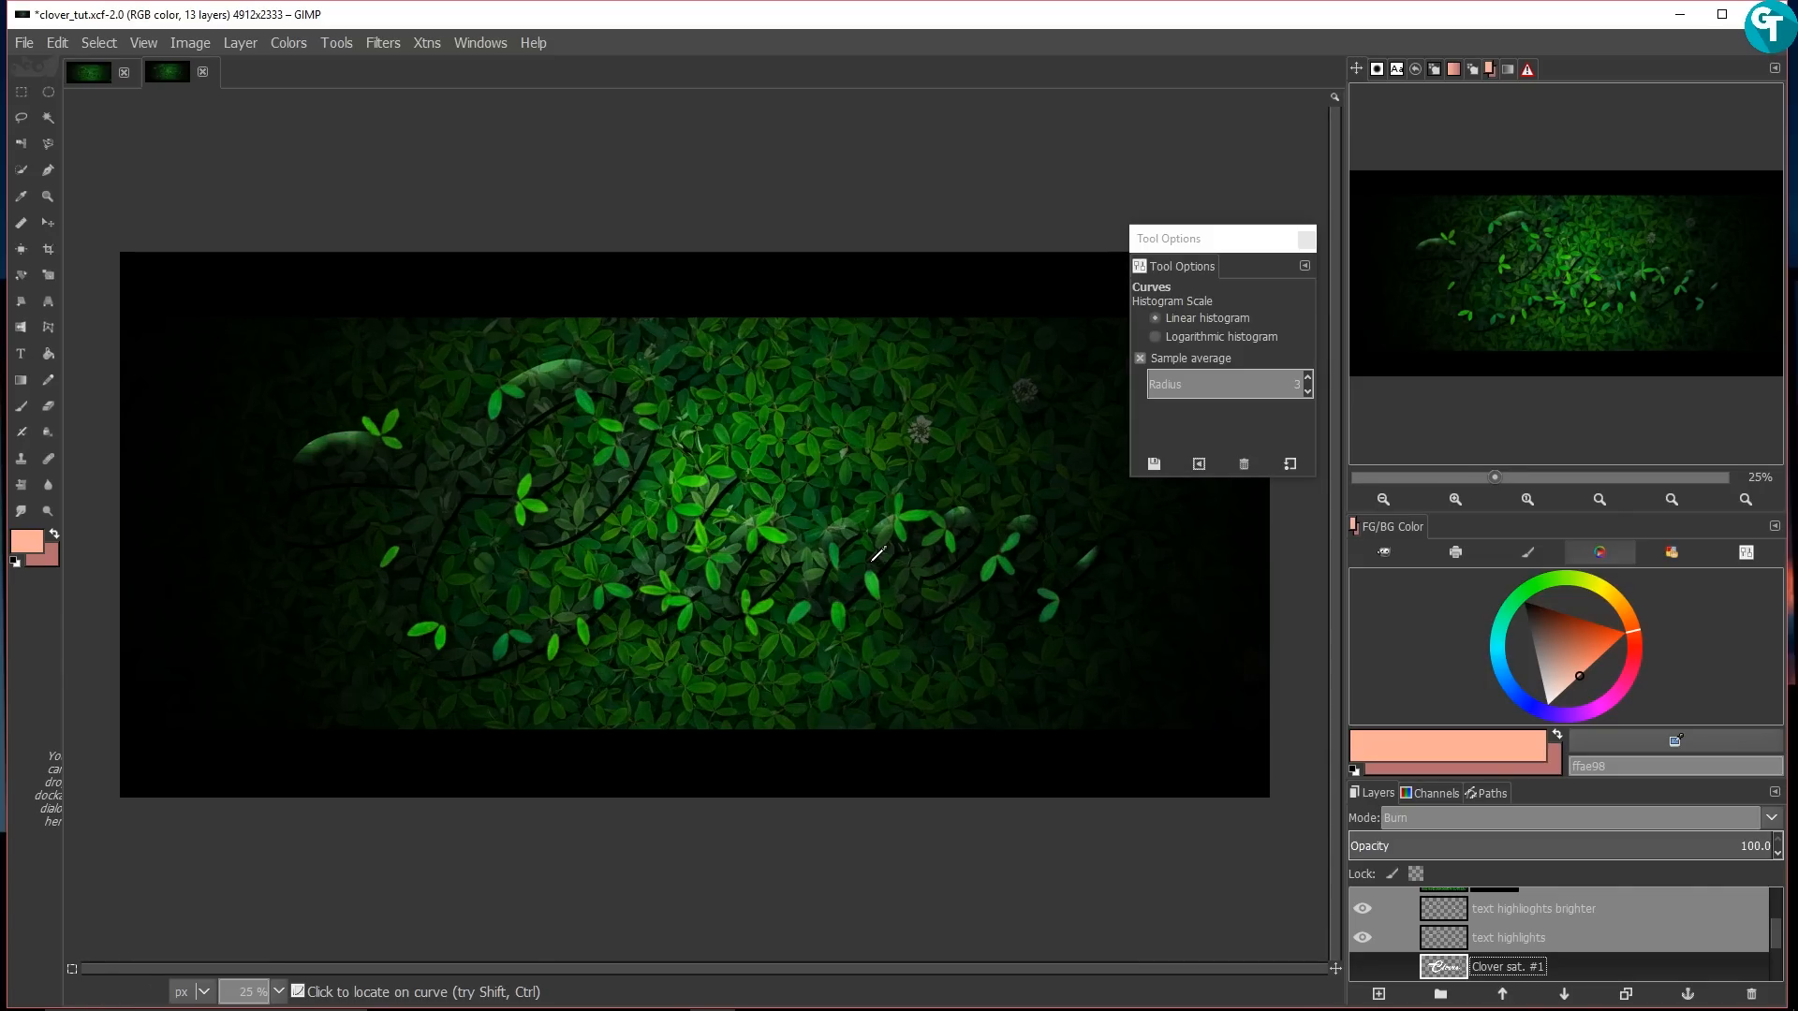